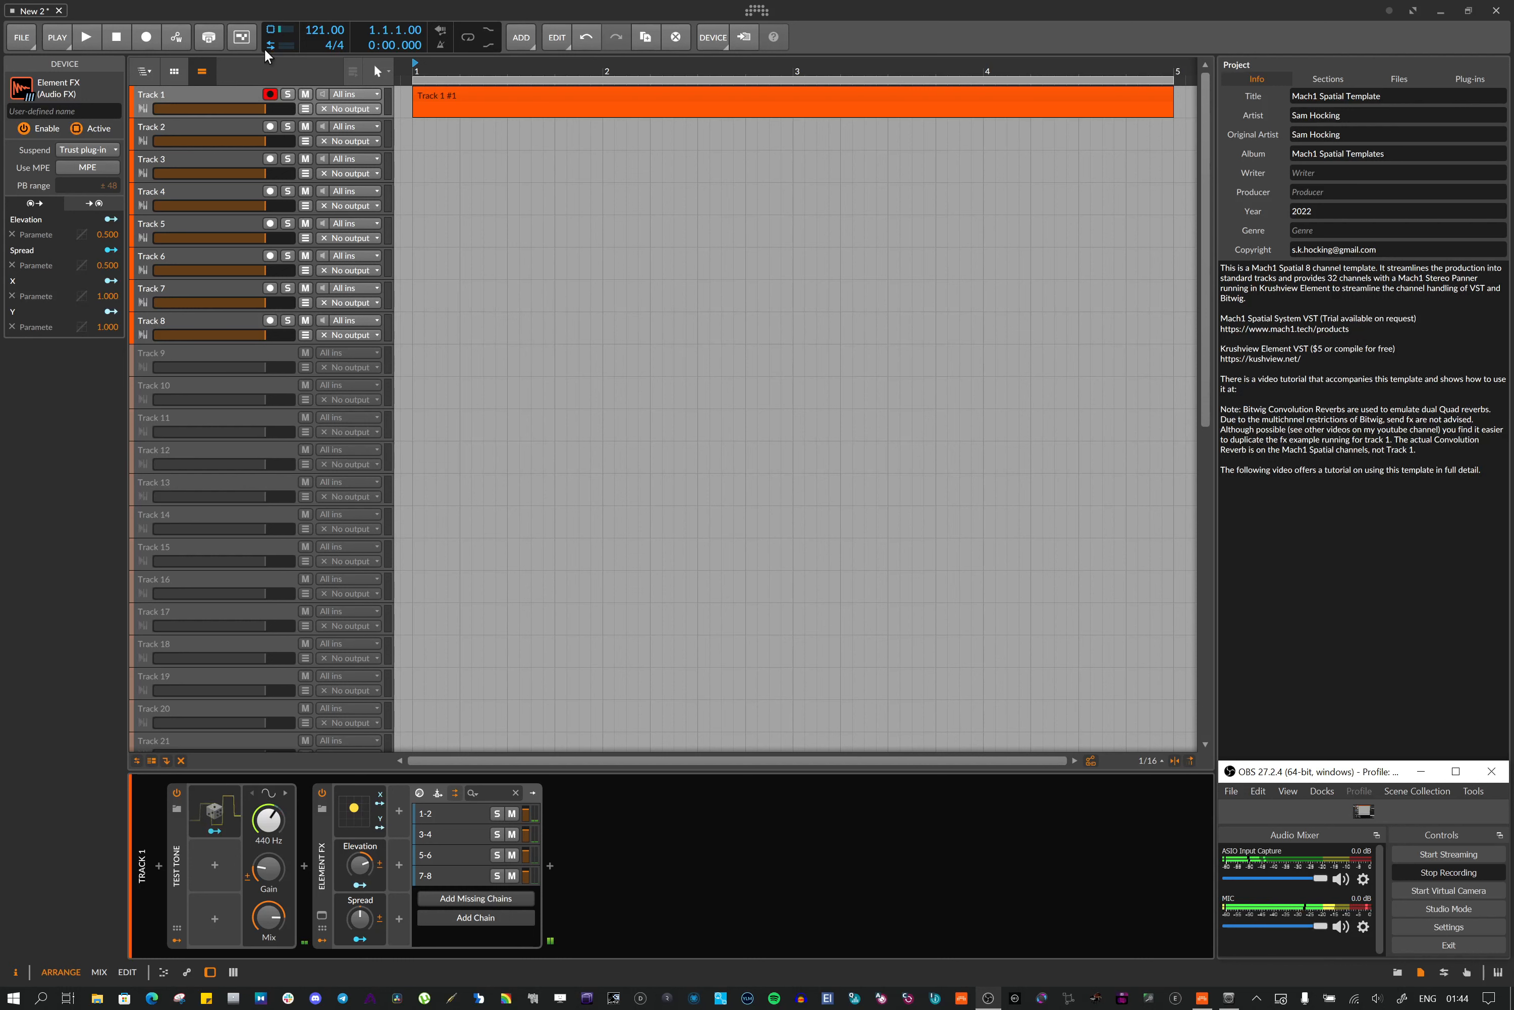
Open the DSP performance graph to check the audio engine load, then close it
left_click(269, 33)
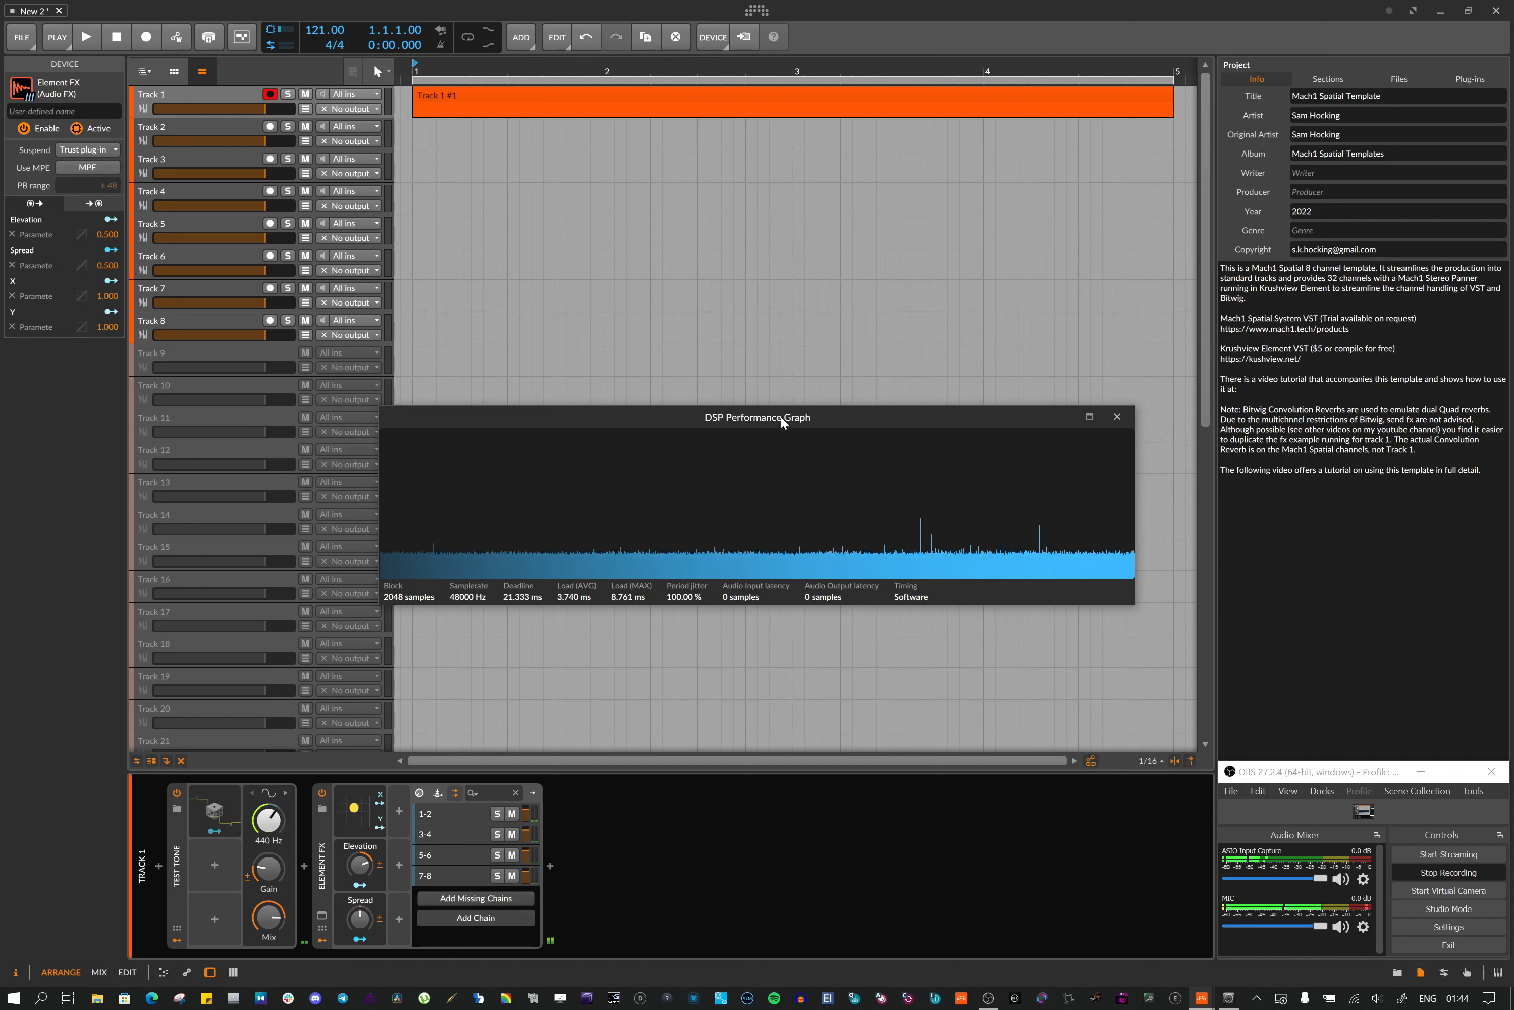
left_click(1118, 417)
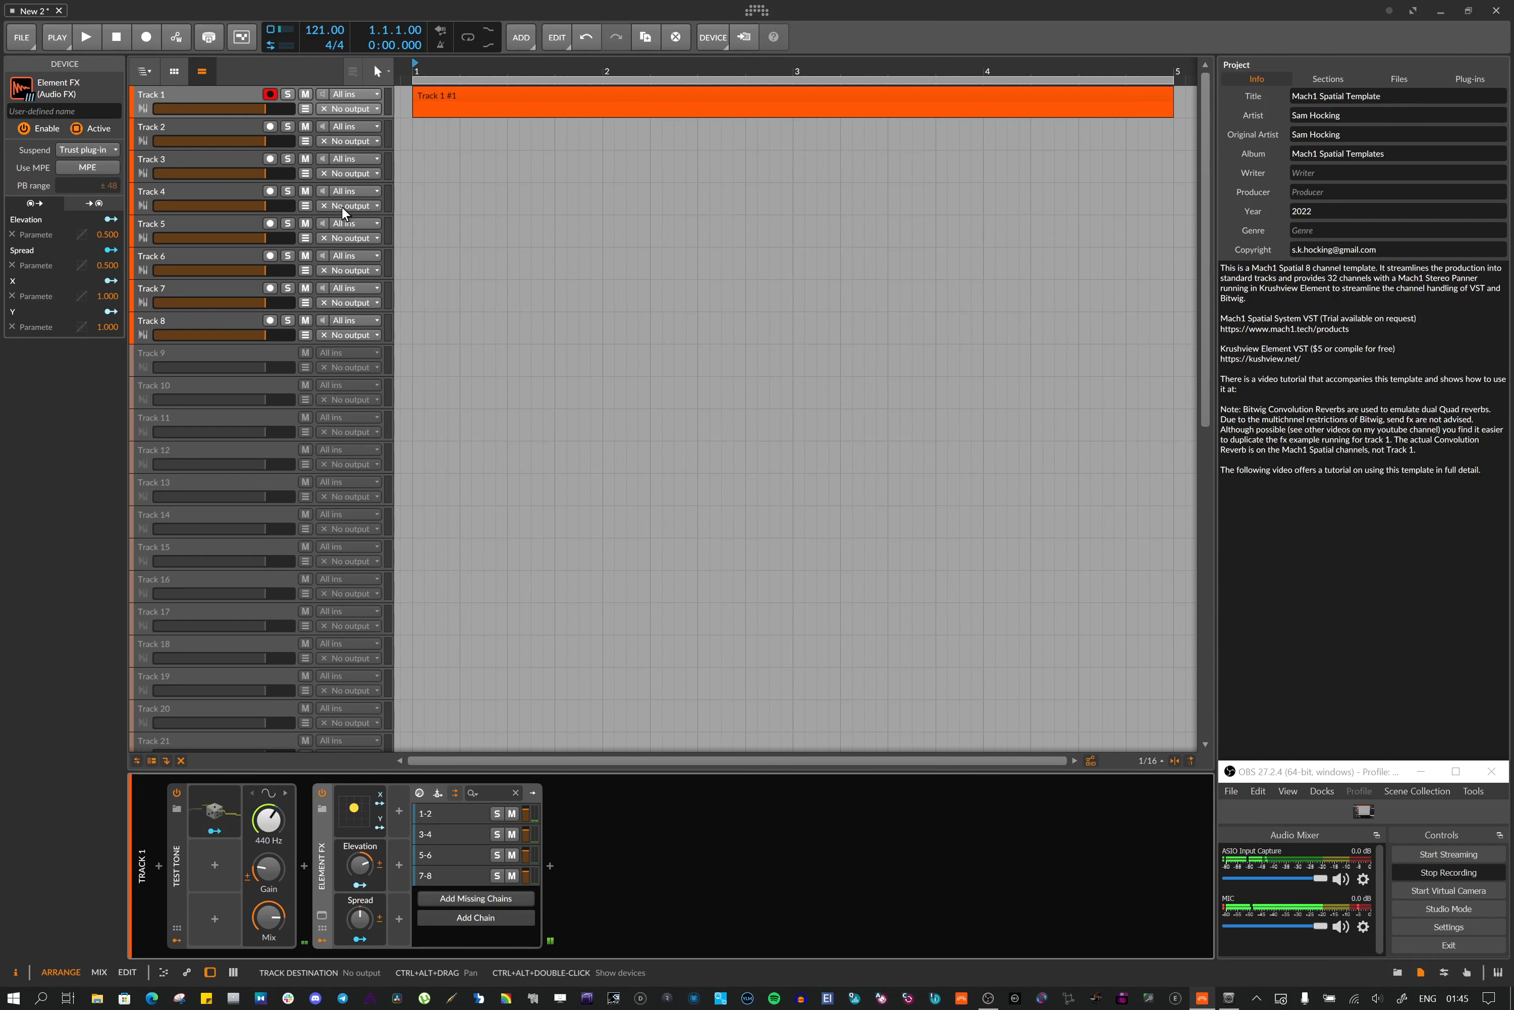
Browse the track list from Track 1 down to the Mach1 Spatial group and Master, then return to Track 1
left_click(203, 94)
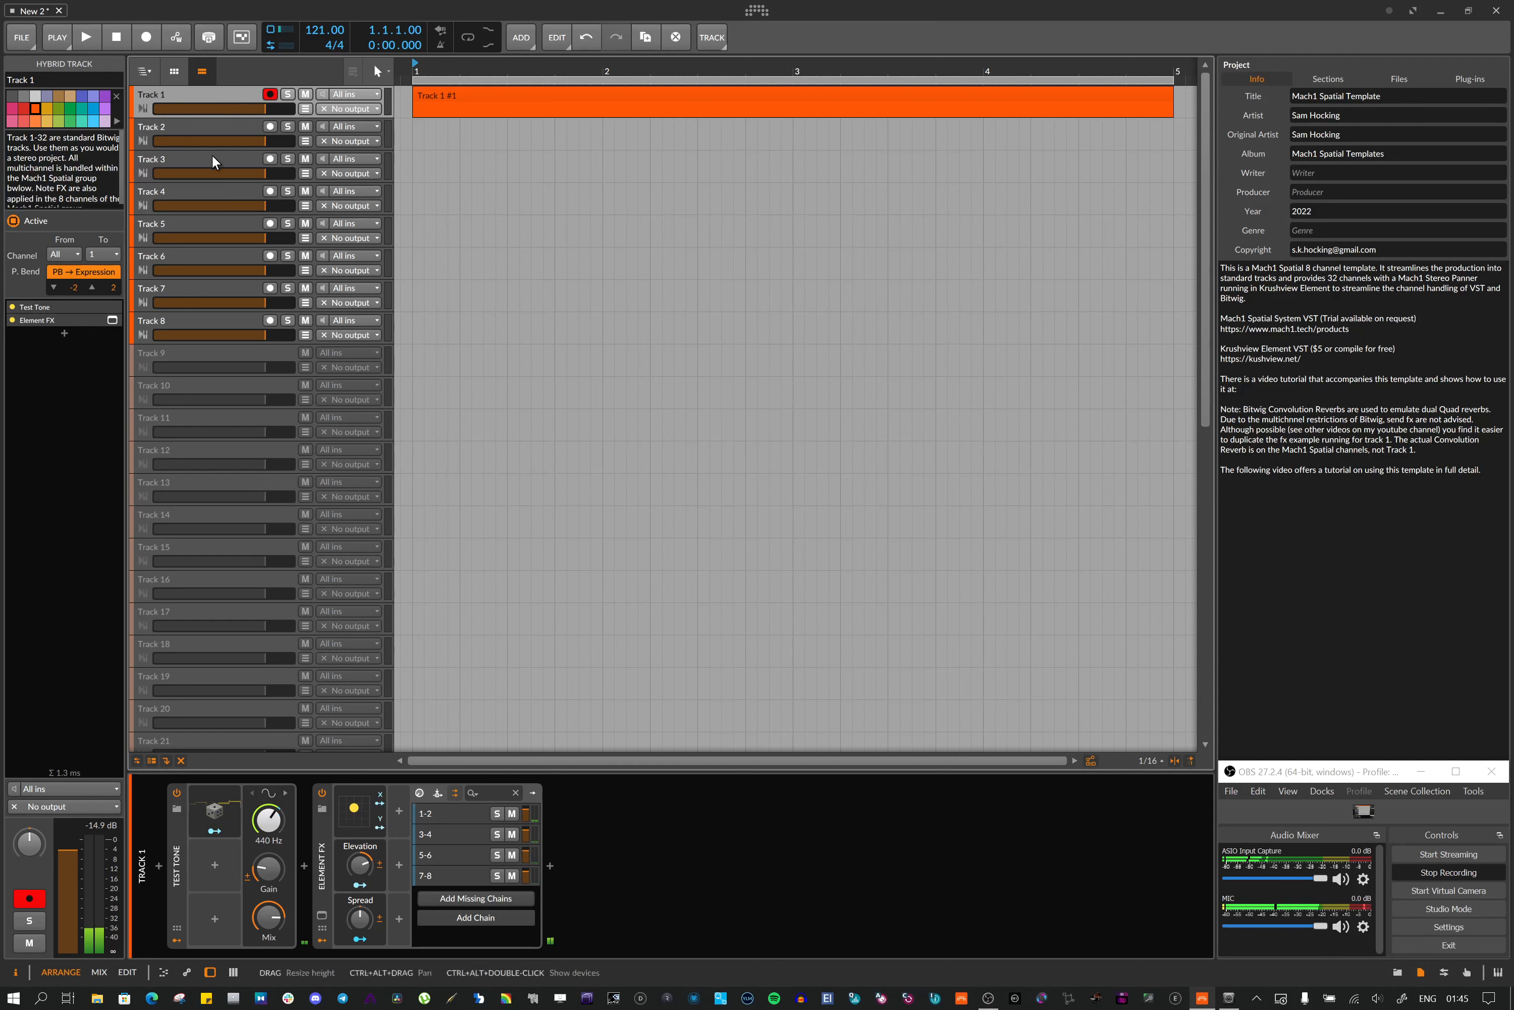
scroll(212, 196, "down", 10)
left_click(199, 514)
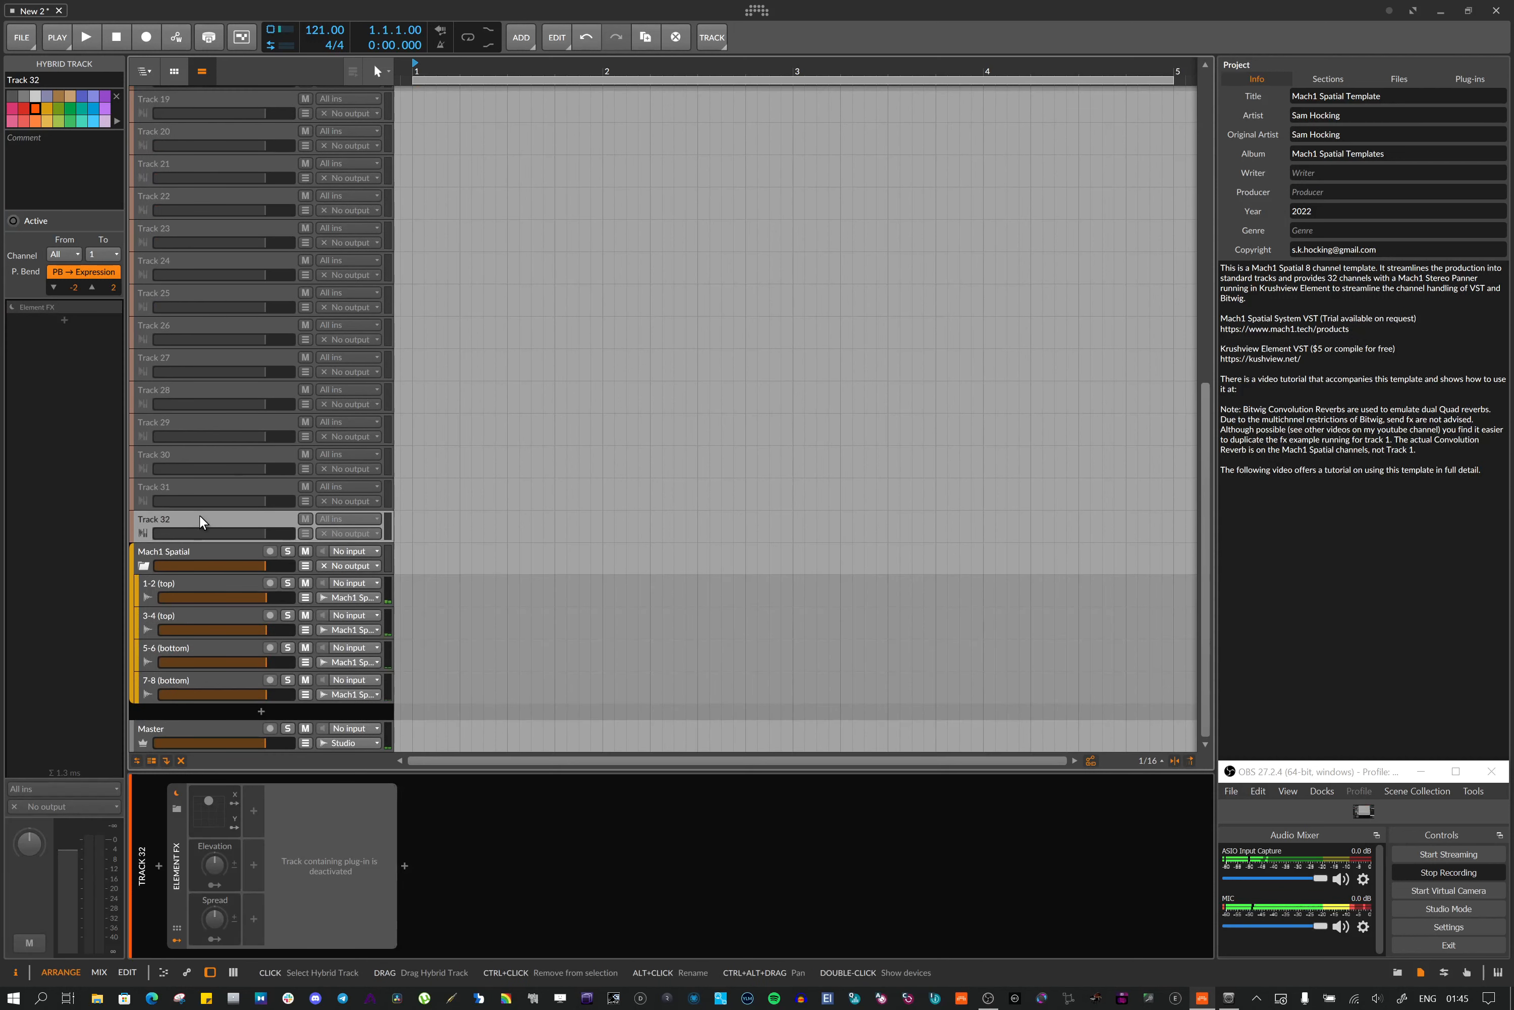
scroll(199, 514, "up", 10)
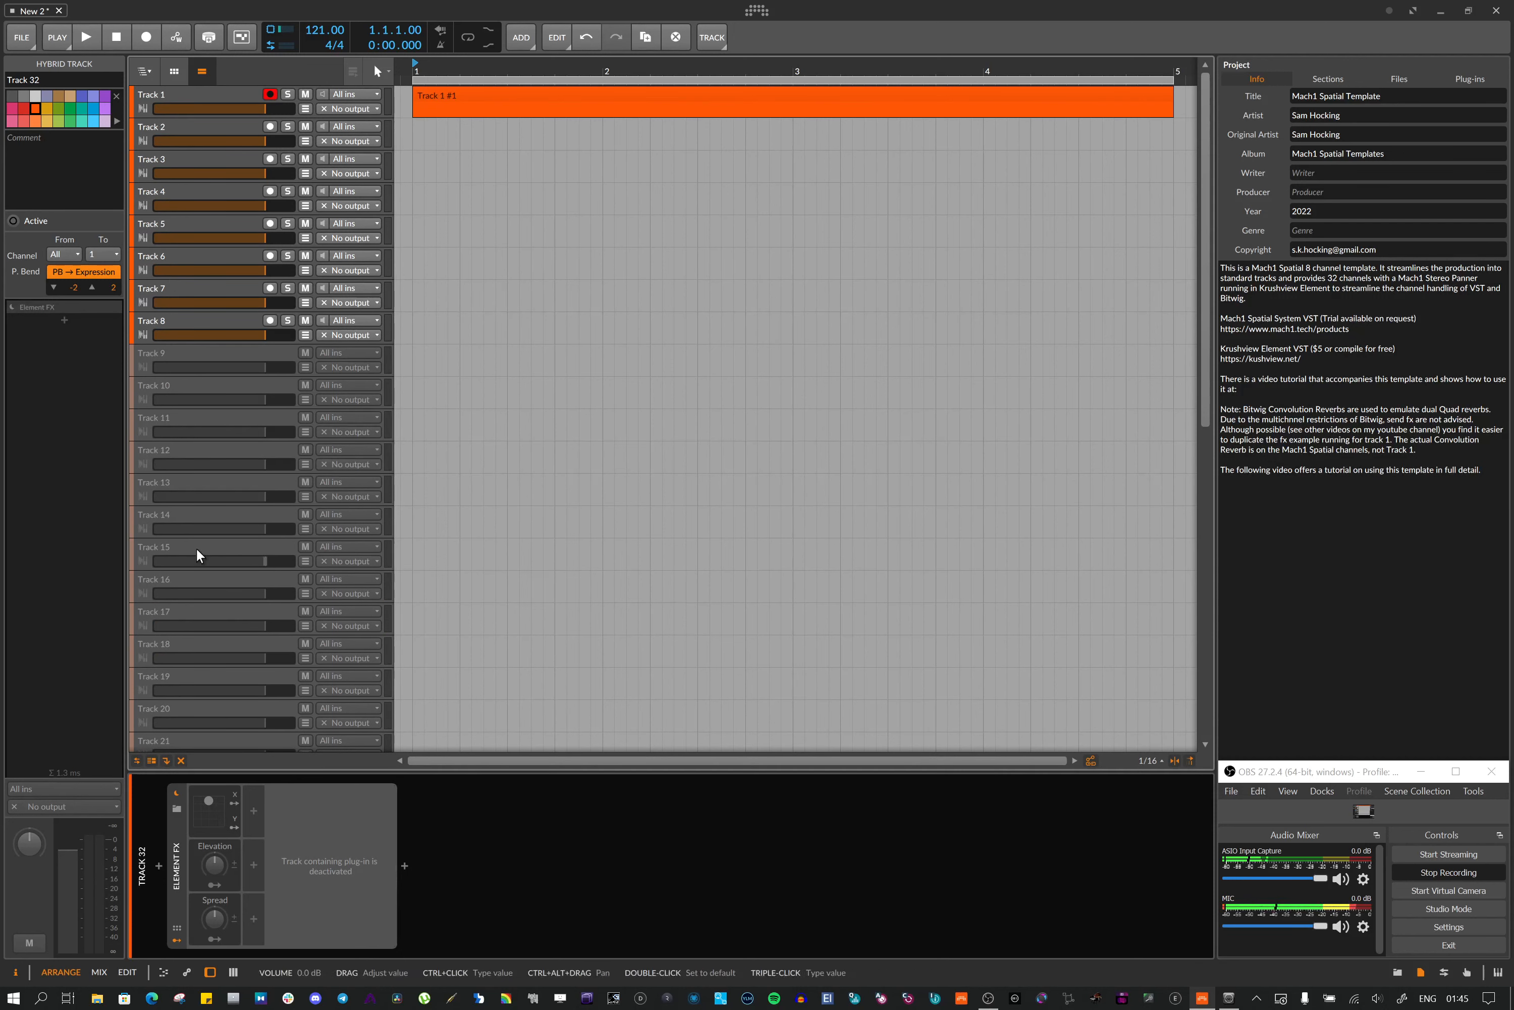
scroll(196, 548, "down", 6)
scroll(195, 567, "up", 6)
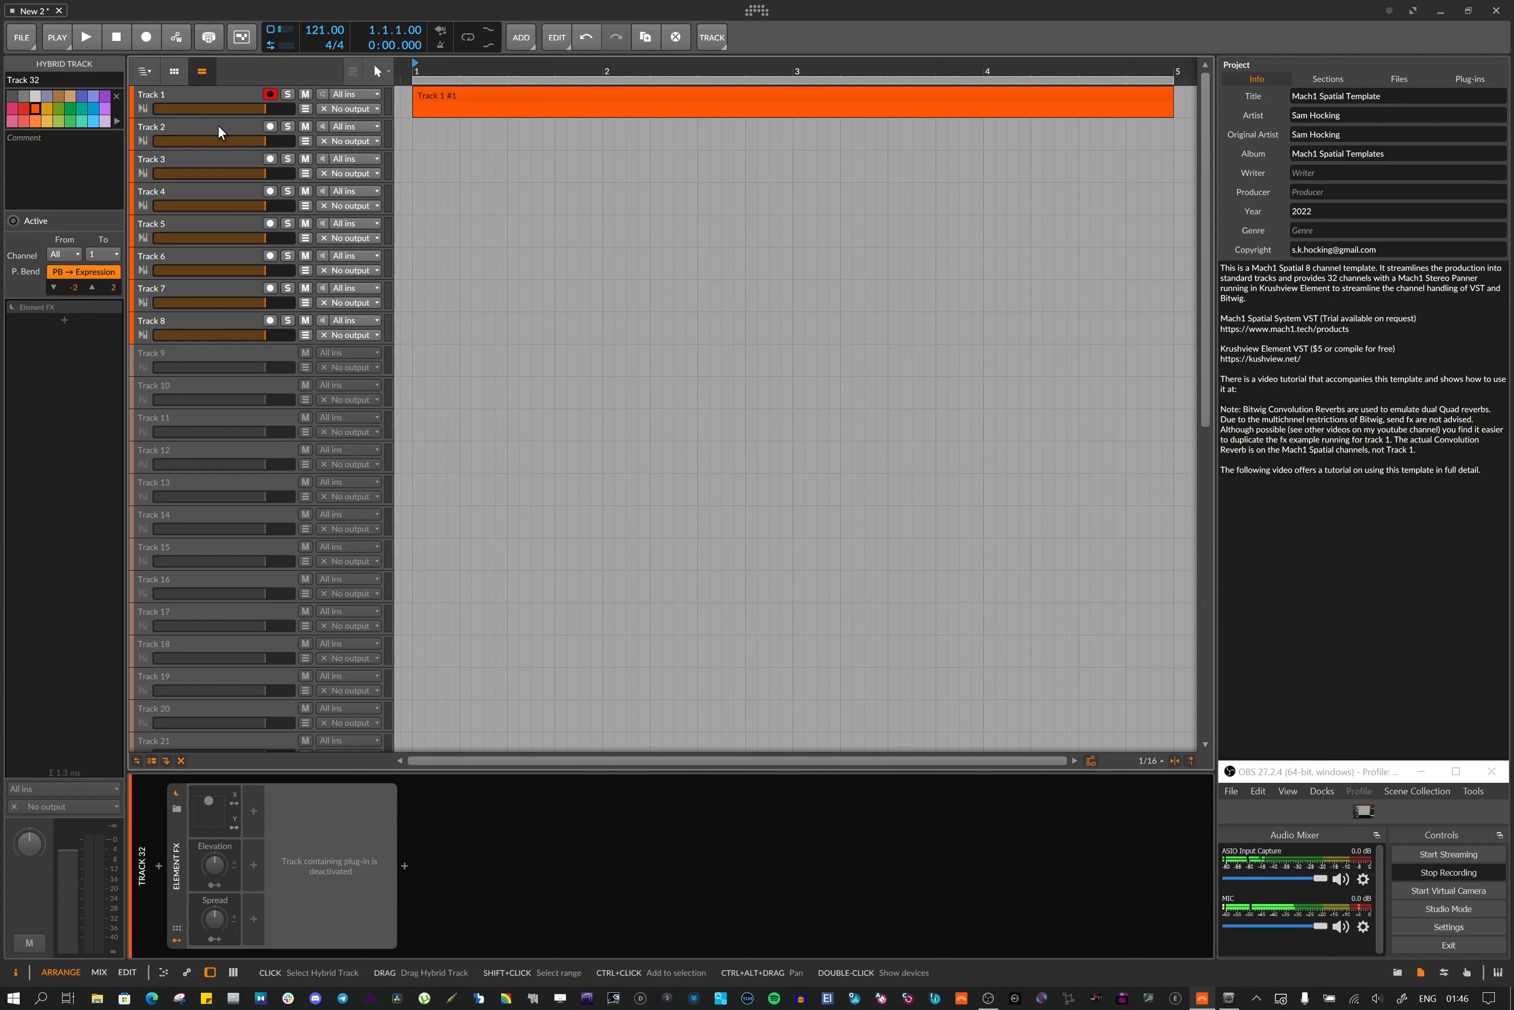
scroll(311, 493, "down", 5)
scroll(311, 493, "up", 5)
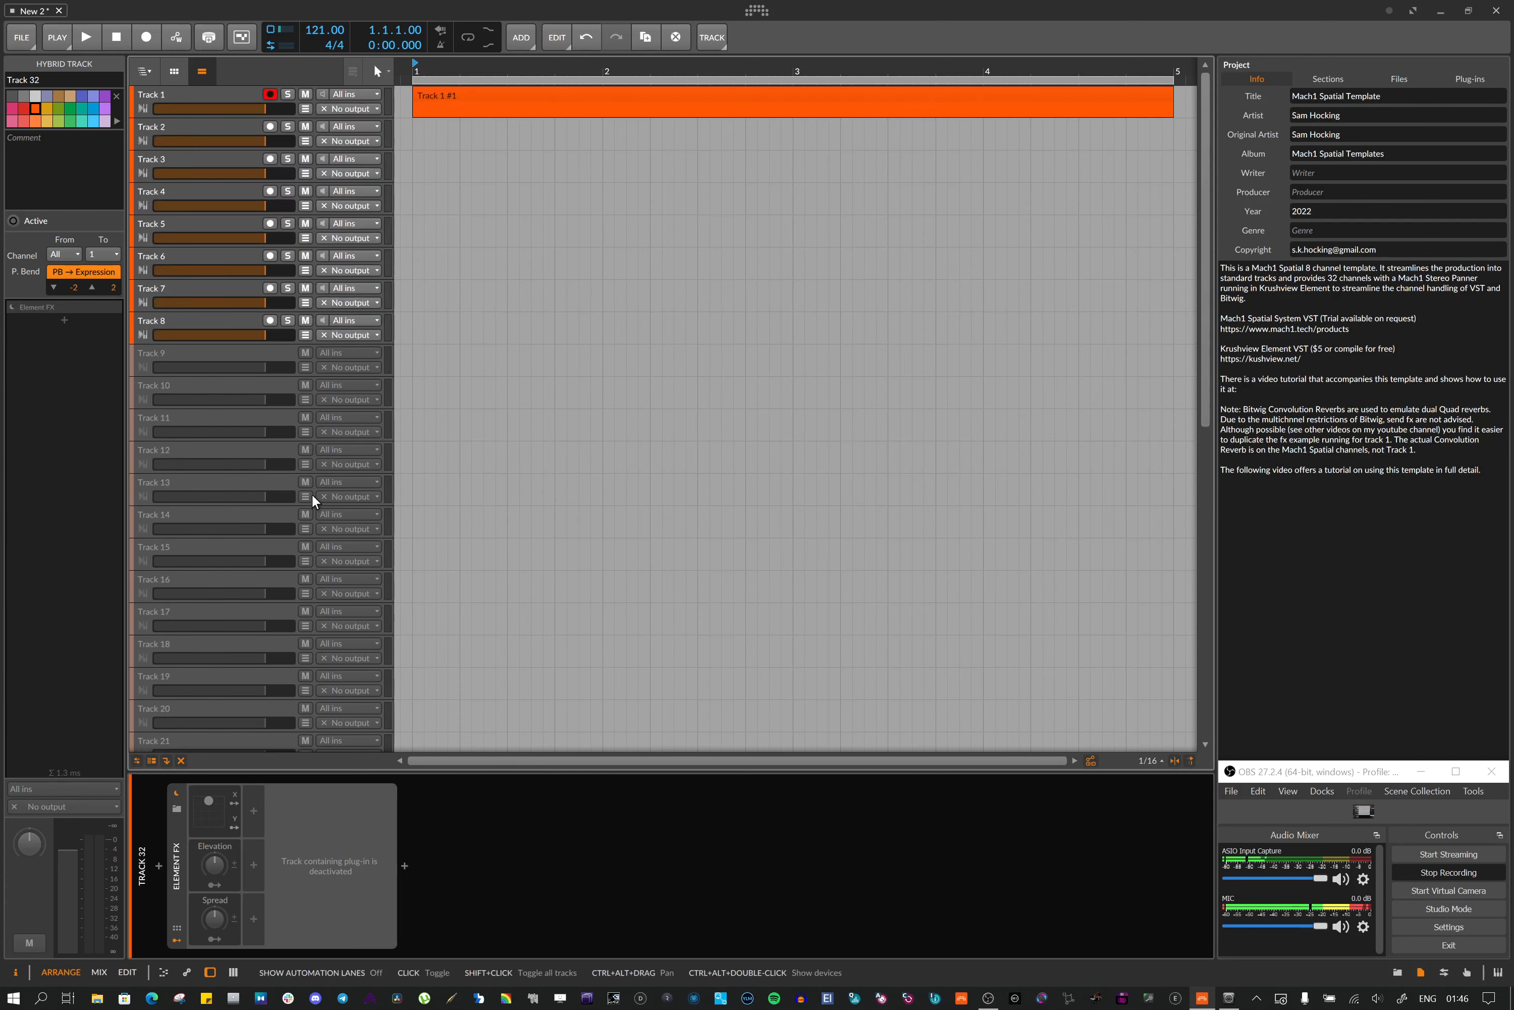
left_click(202, 96)
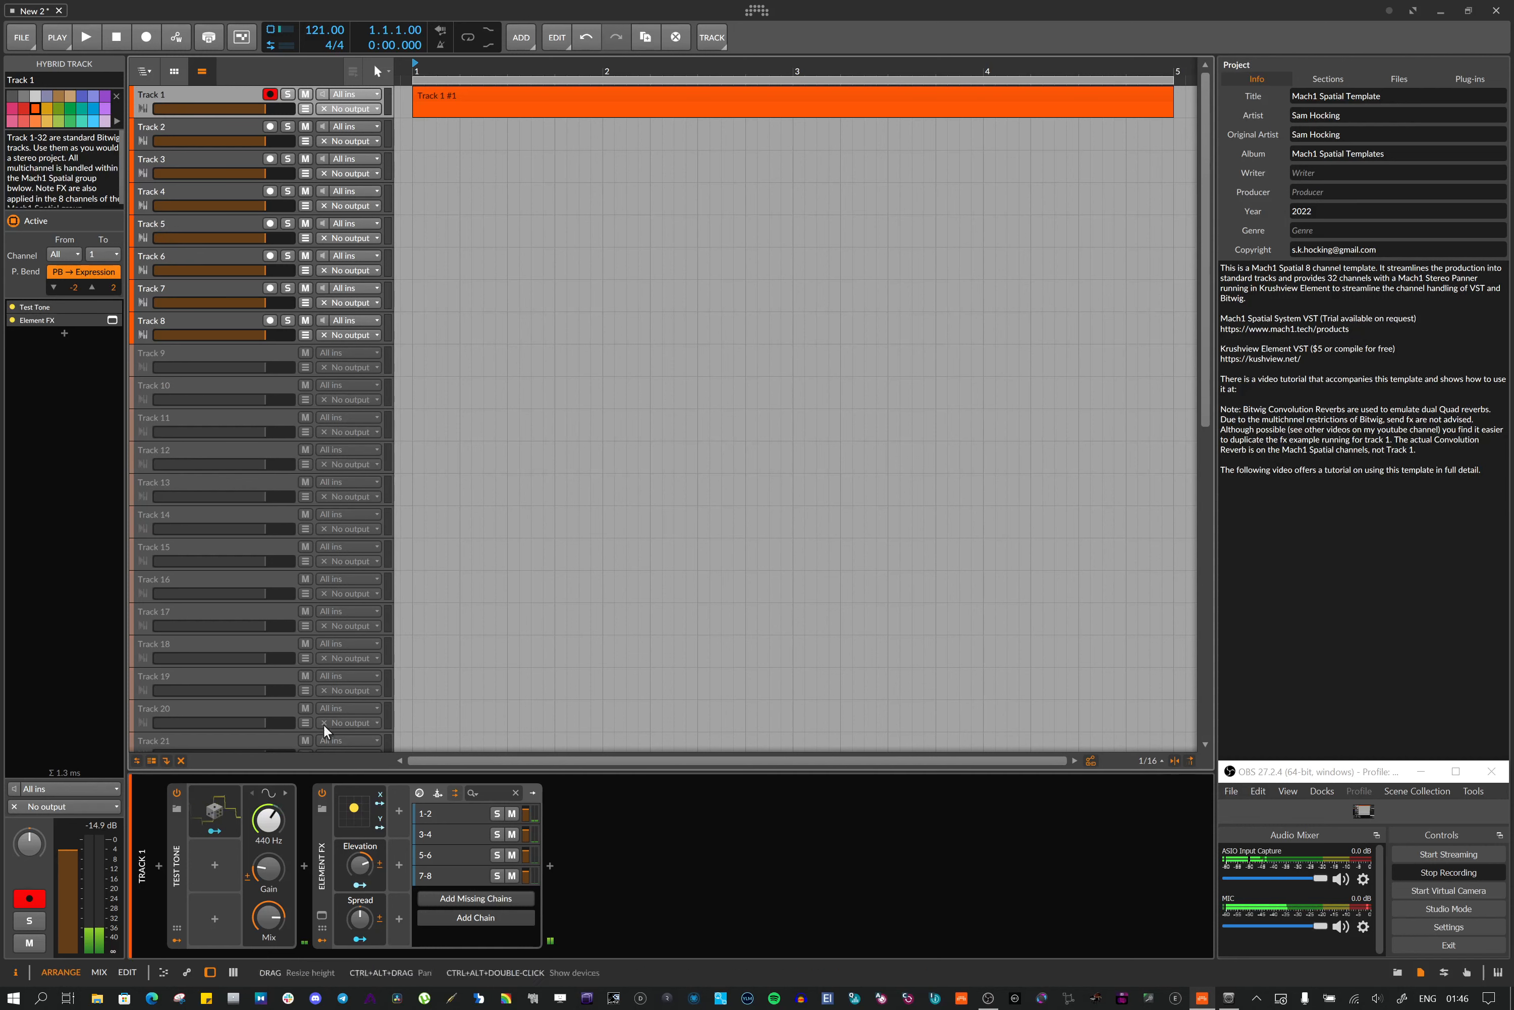
Inspect Track 1's Test Tone and Element FX devices and open the Element FX plugin window
left_click(218, 830)
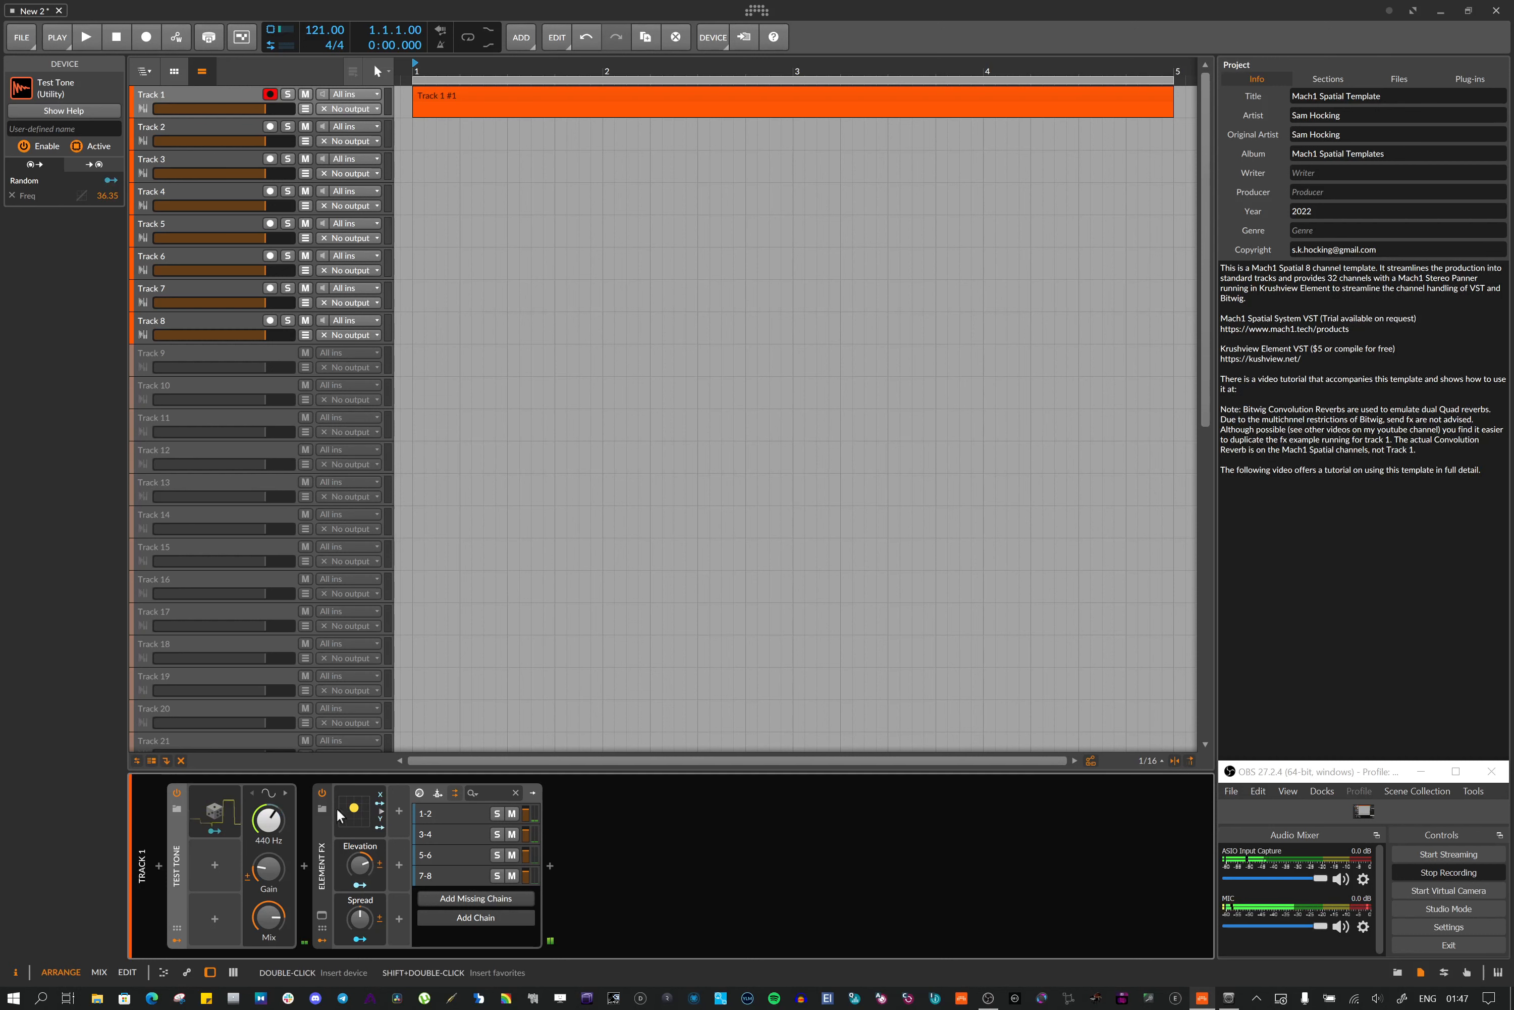
left_click(321, 839)
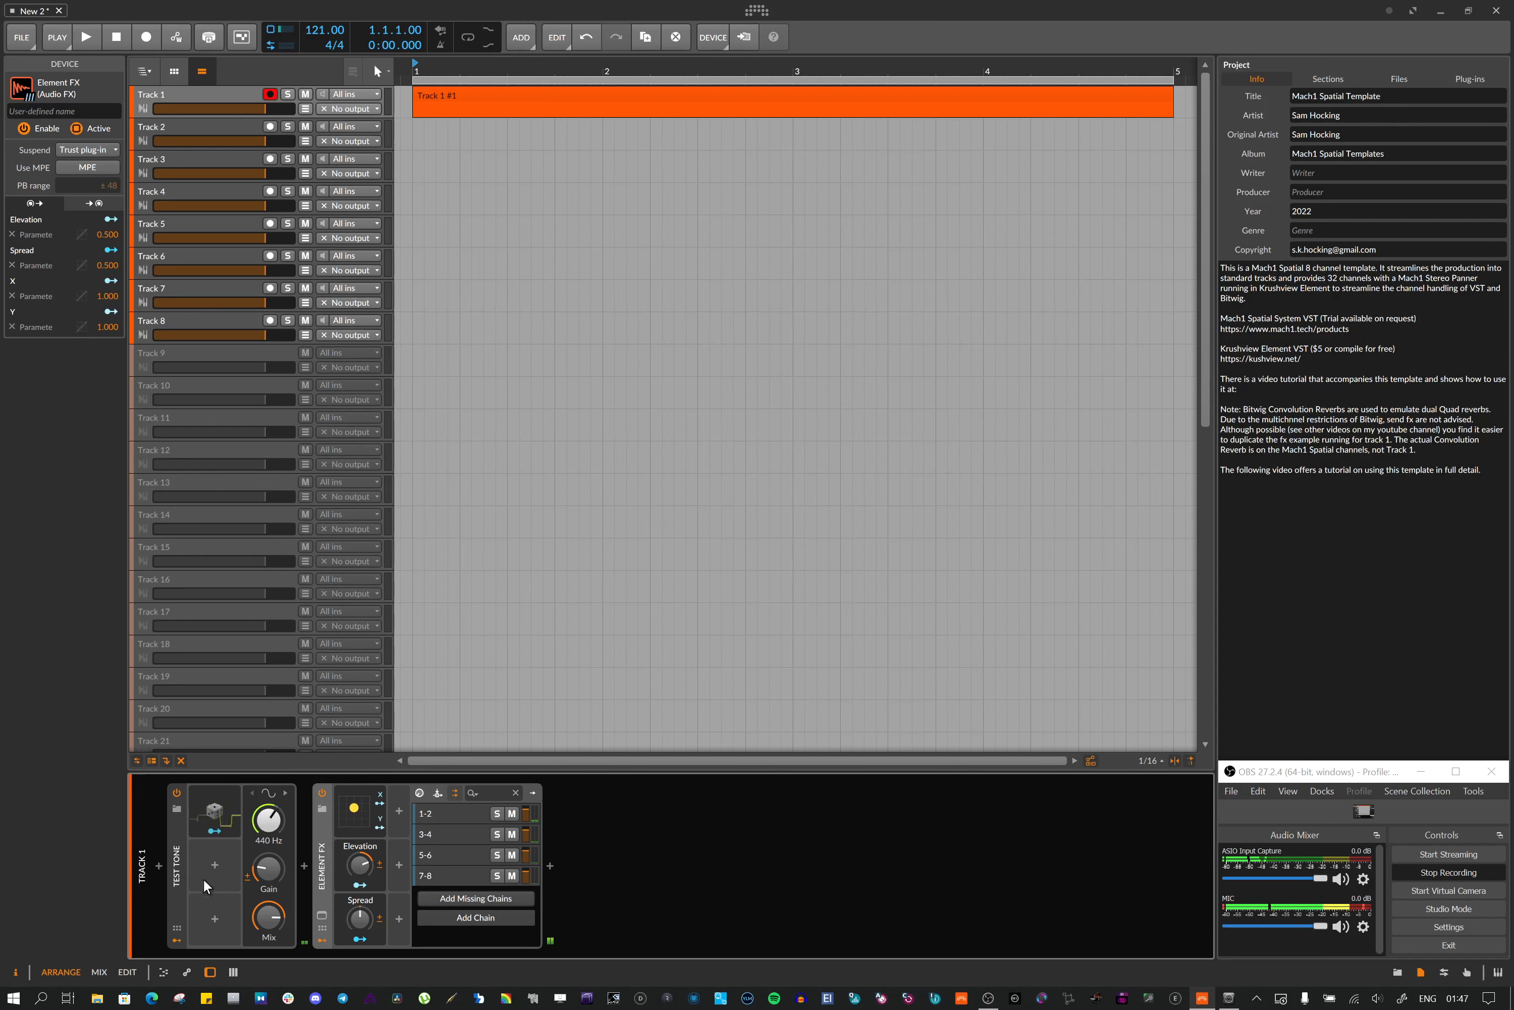
left_click(181, 874)
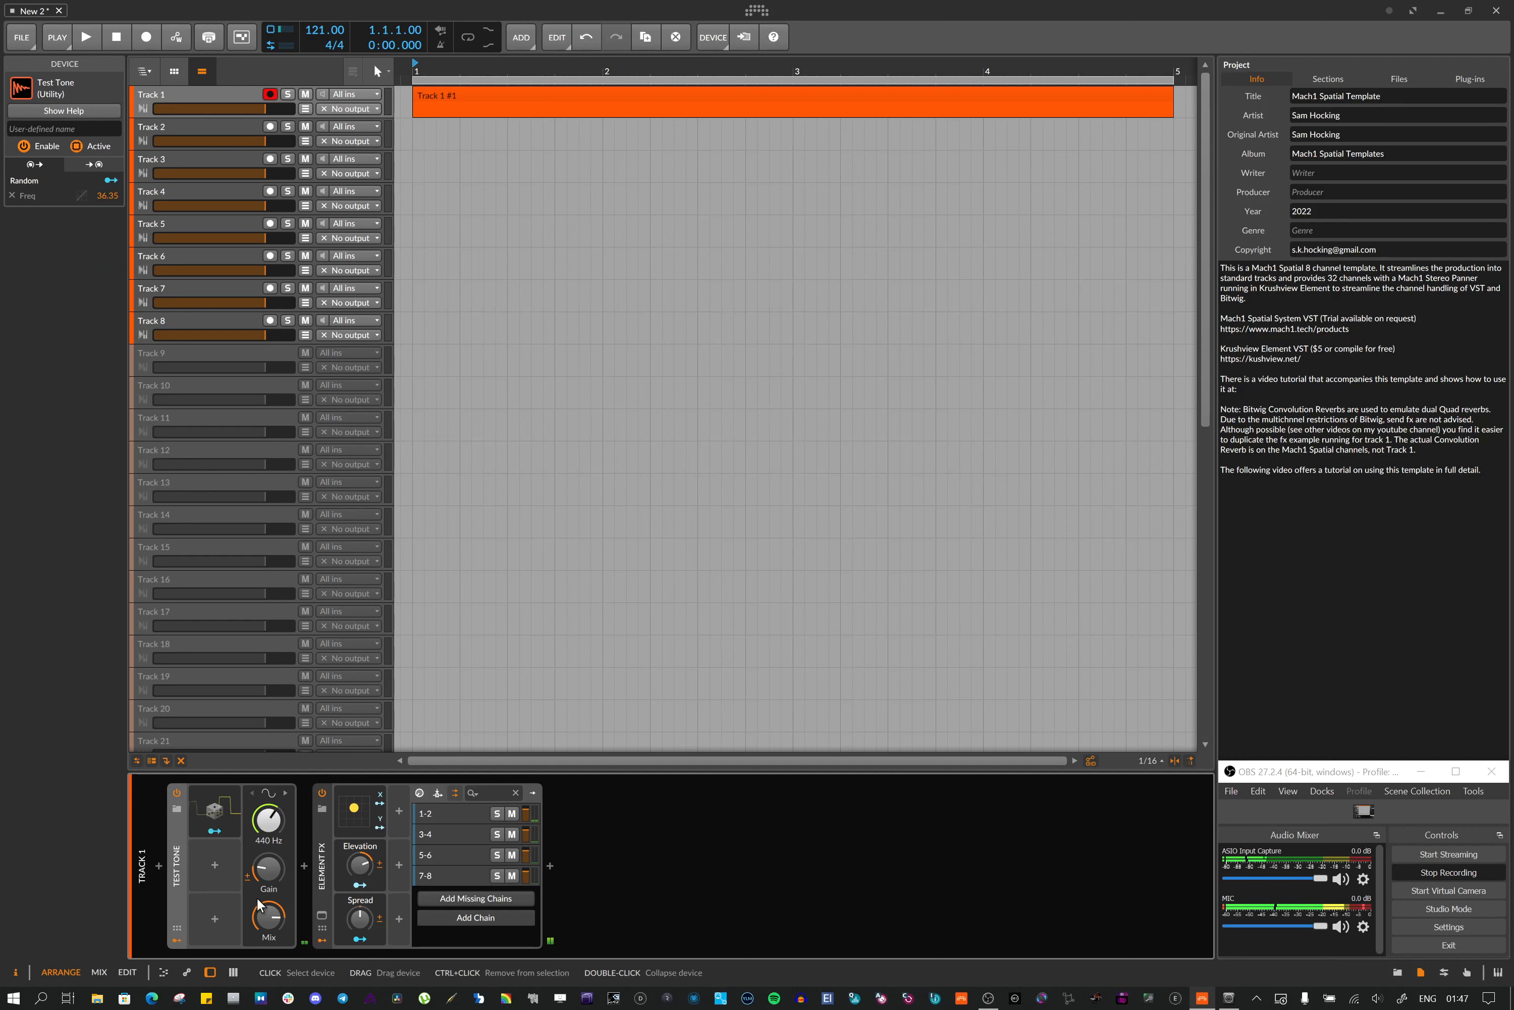
left_click(323, 916)
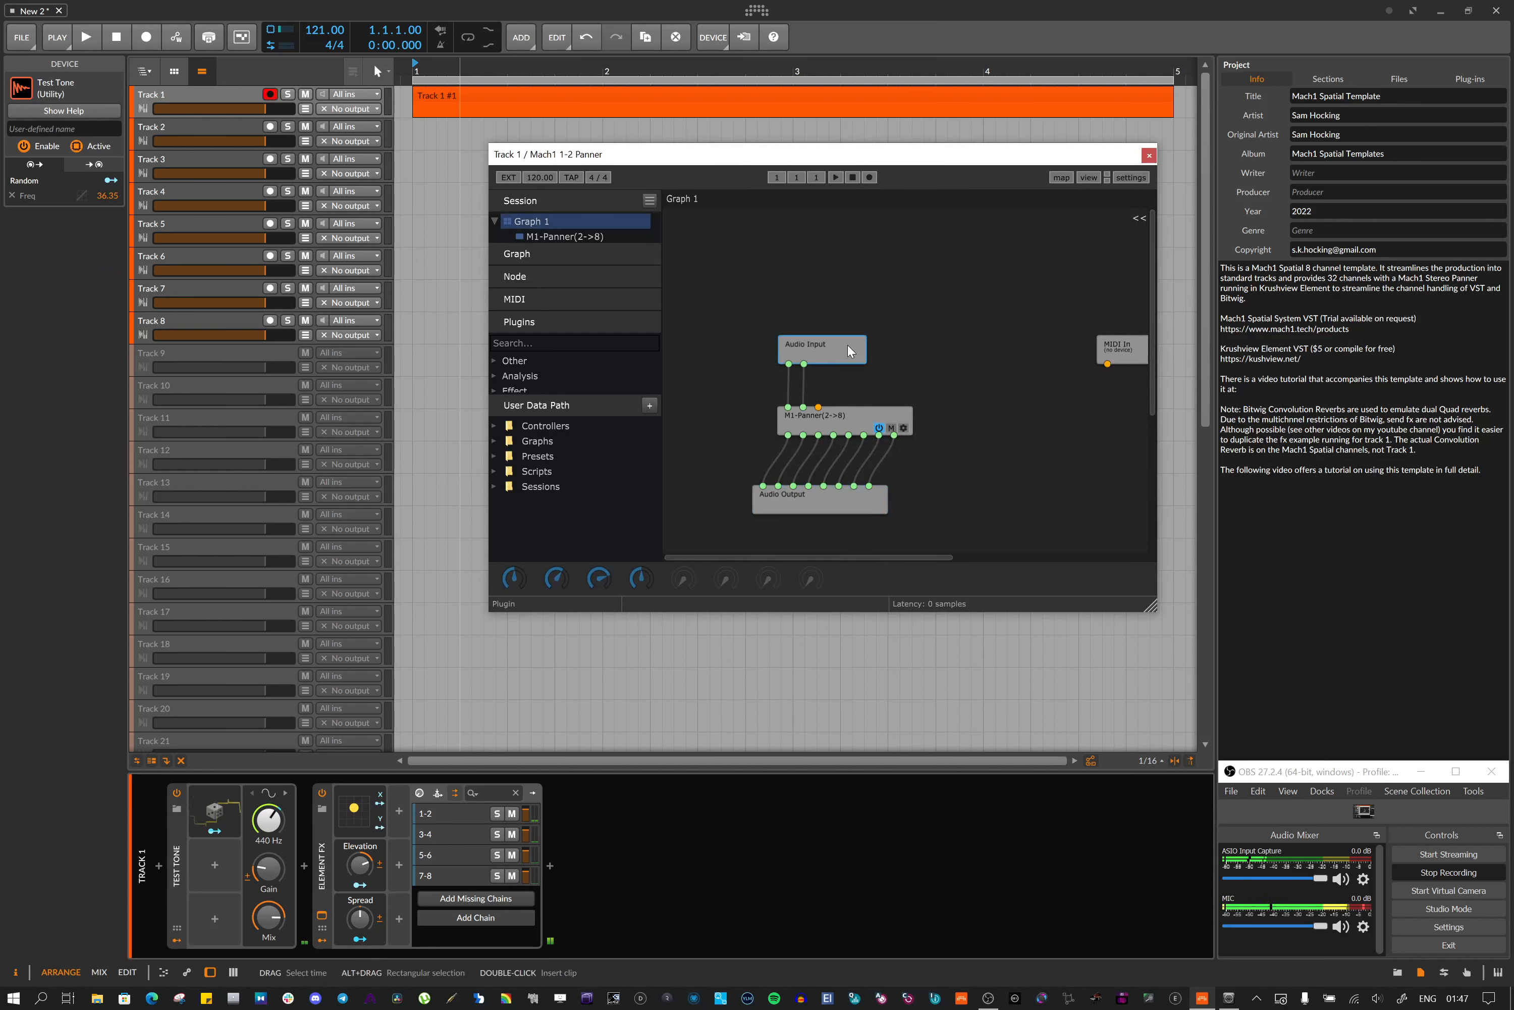
Examine the nodes in the Element graph and the plugin list available for adding nodes
left_click(808, 362)
left_click(846, 418)
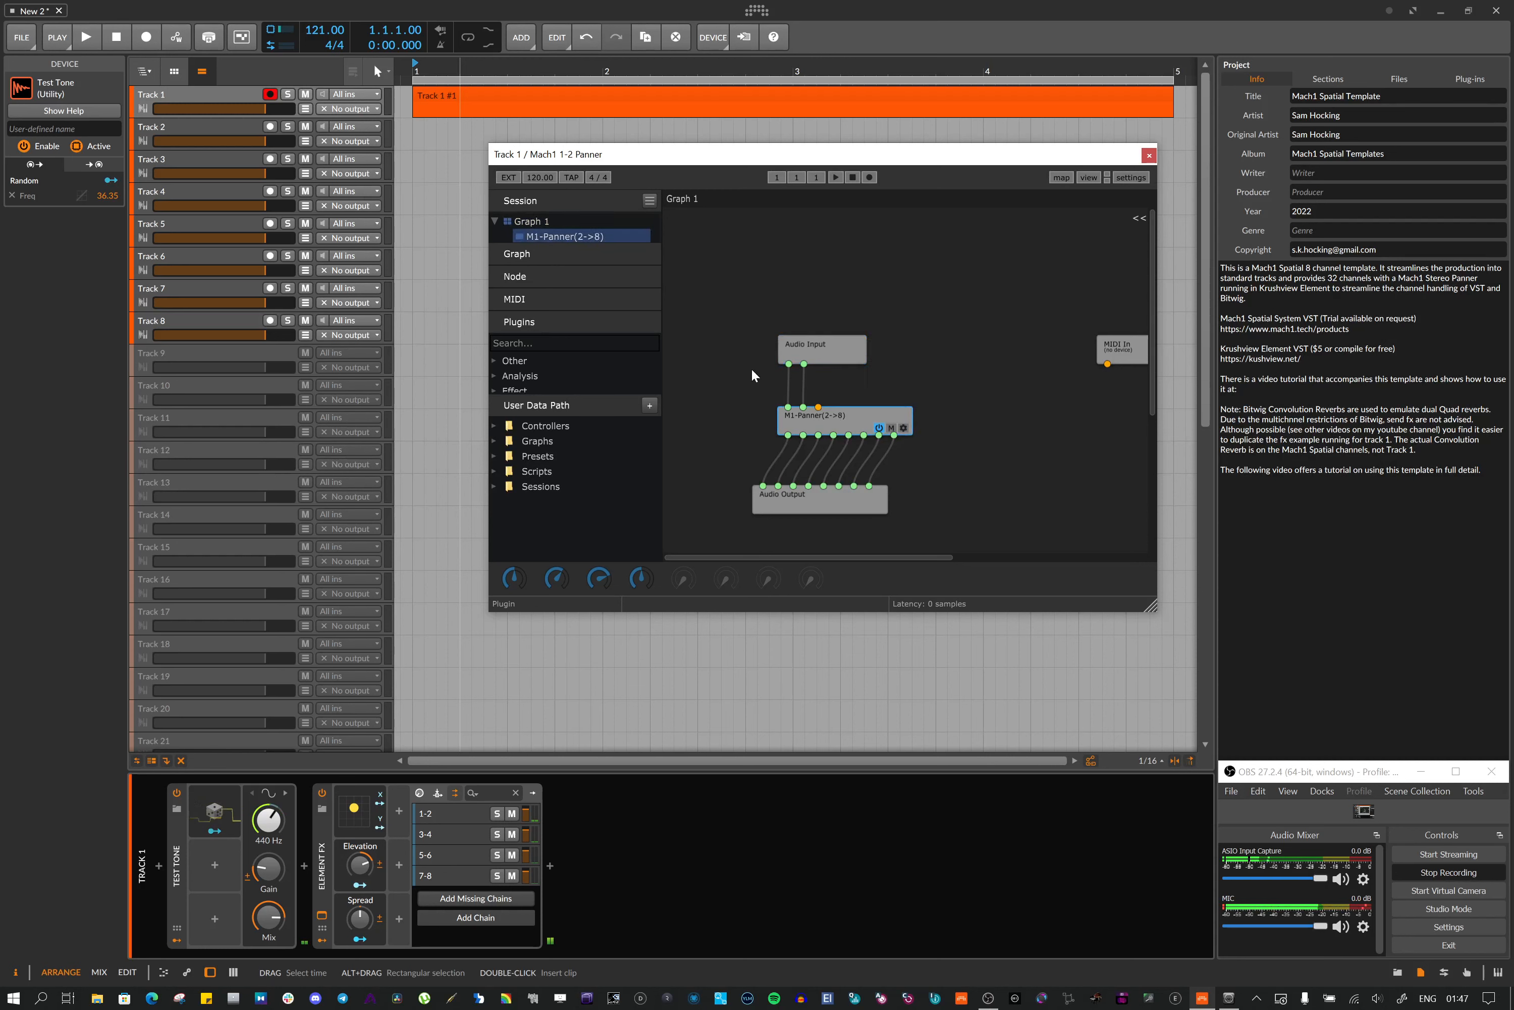
right_click(757, 285)
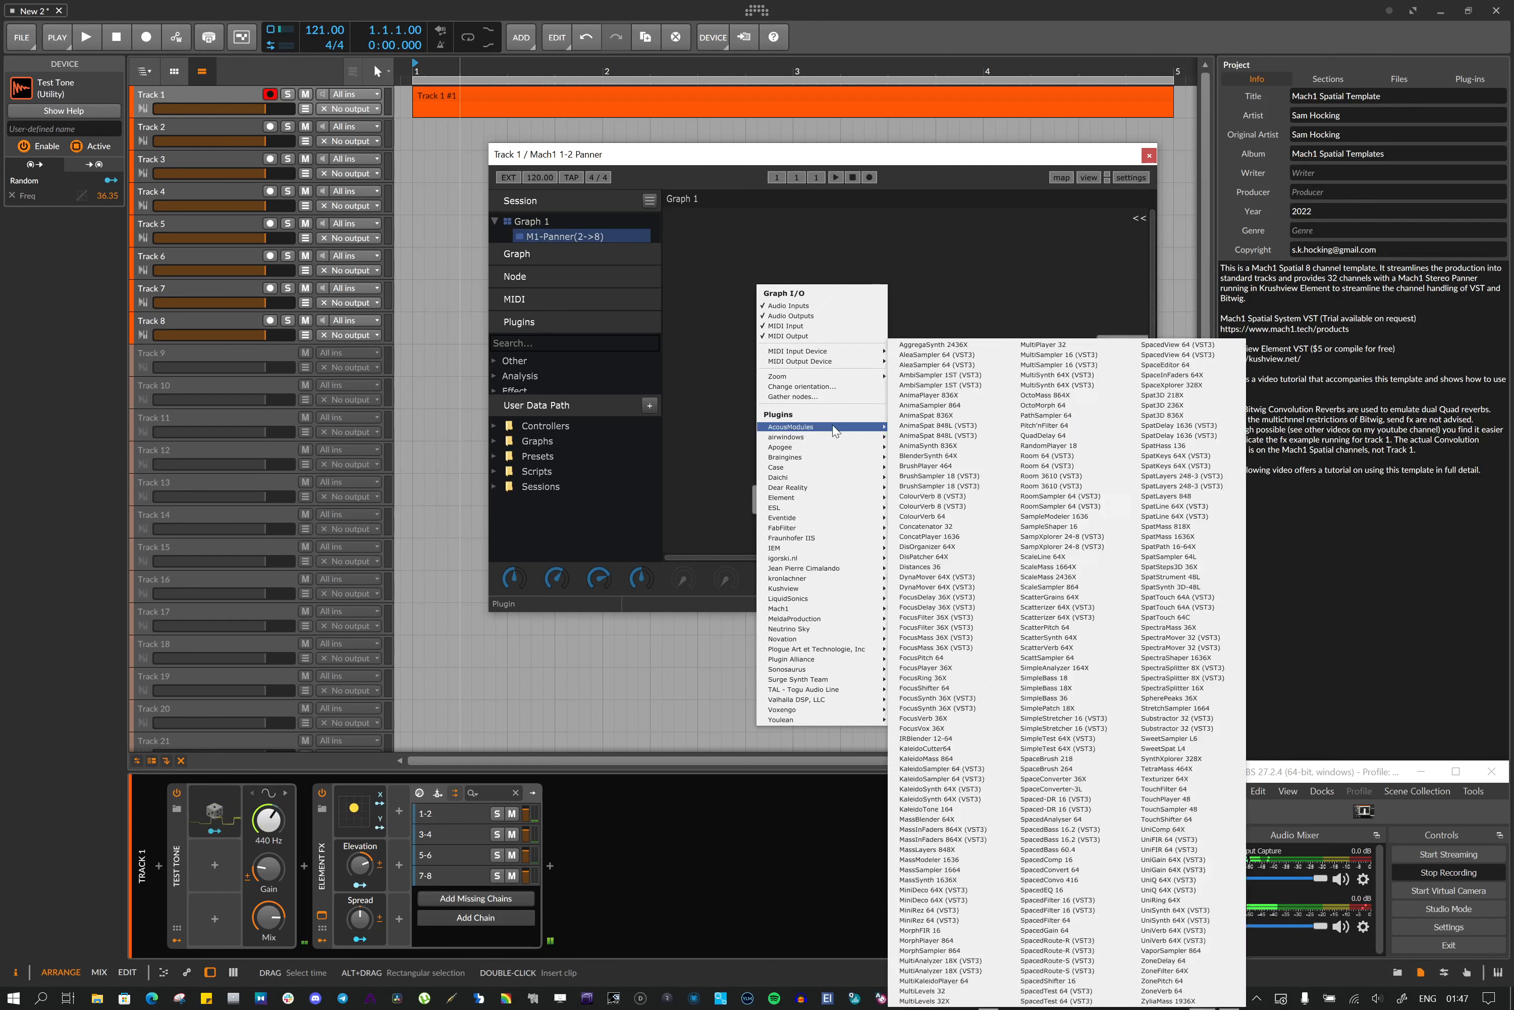
mouse_move(829, 422)
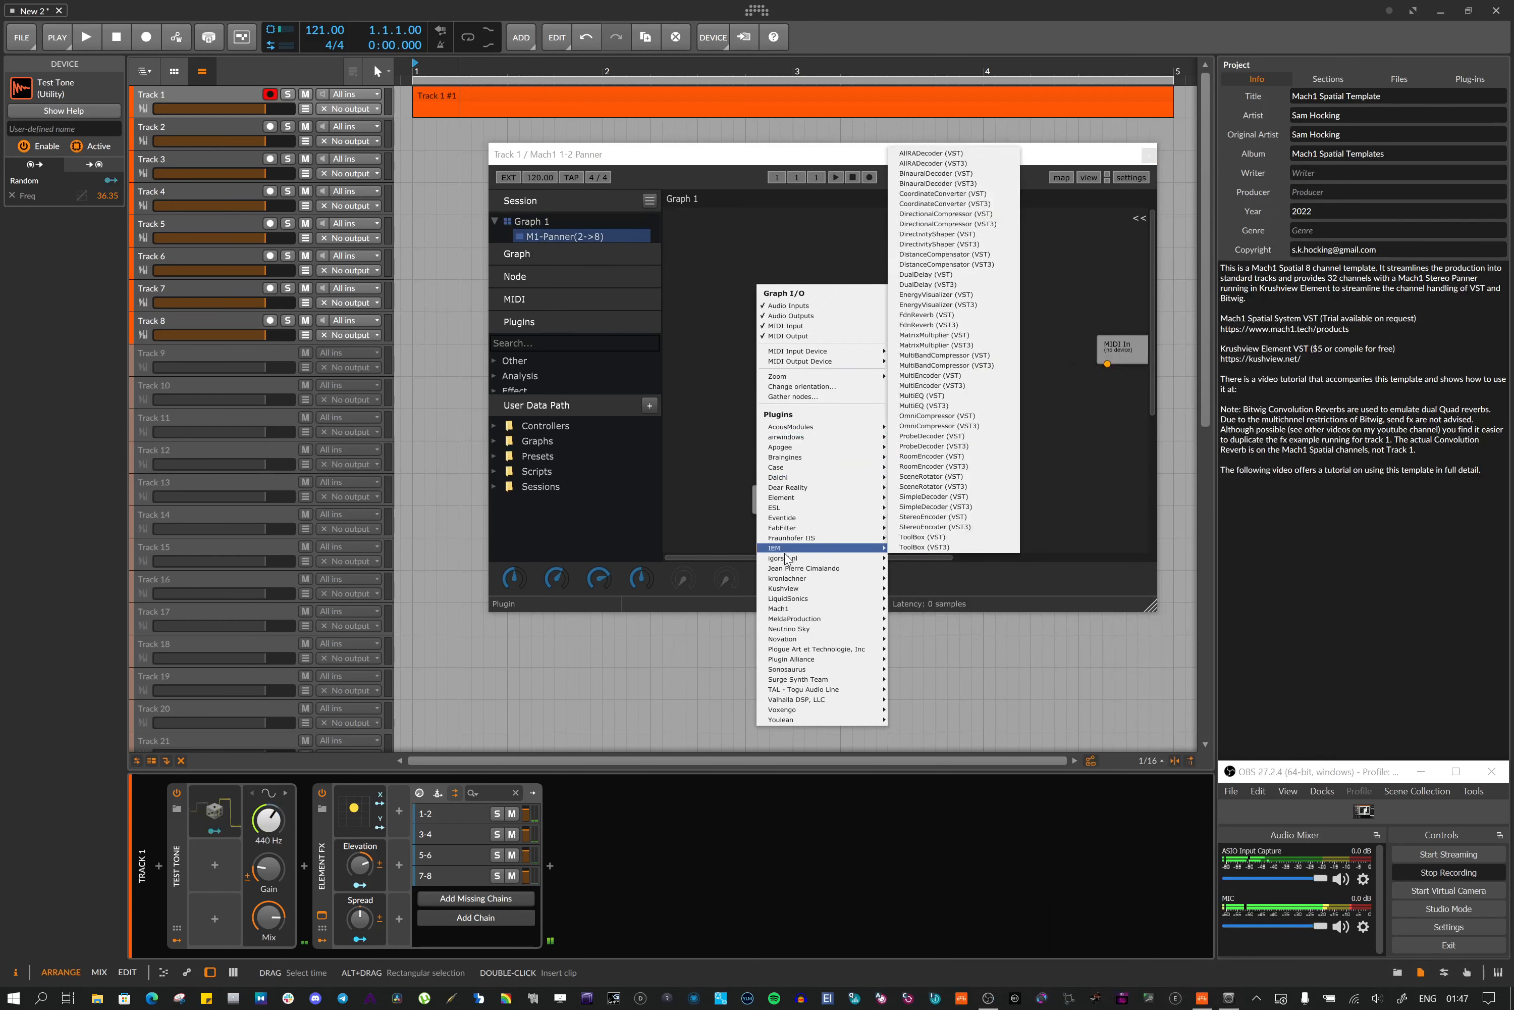
left_click(715, 376)
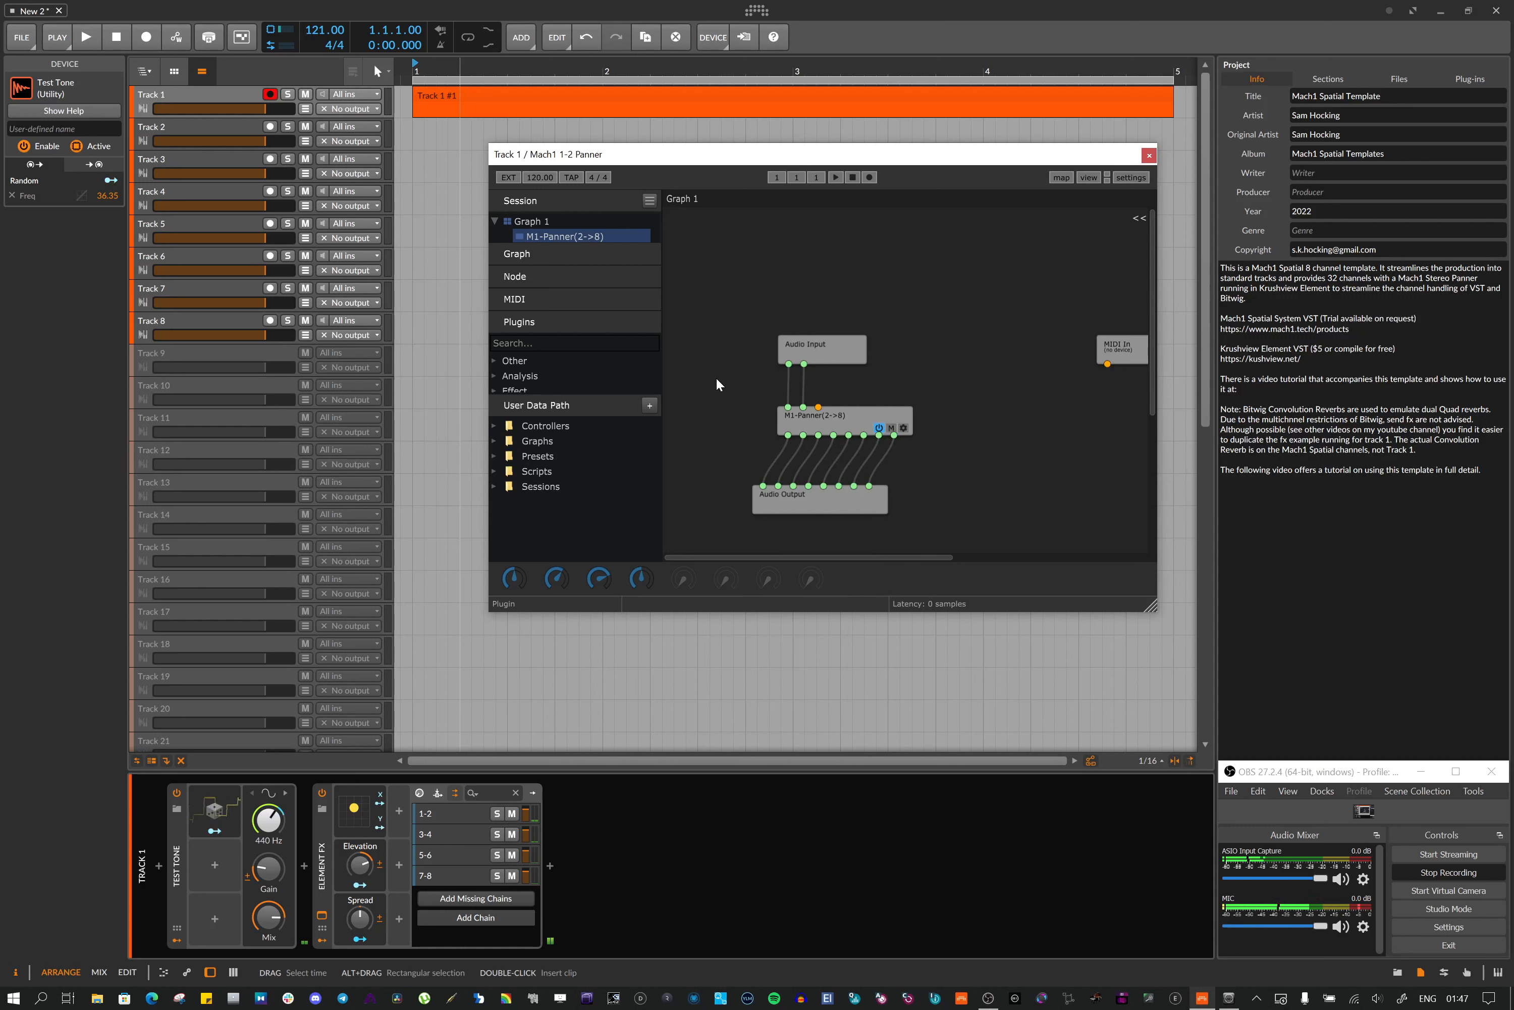
Open the M1-Panner(2->8) editor from its graph node and position its window over the graph
double_click(846, 414)
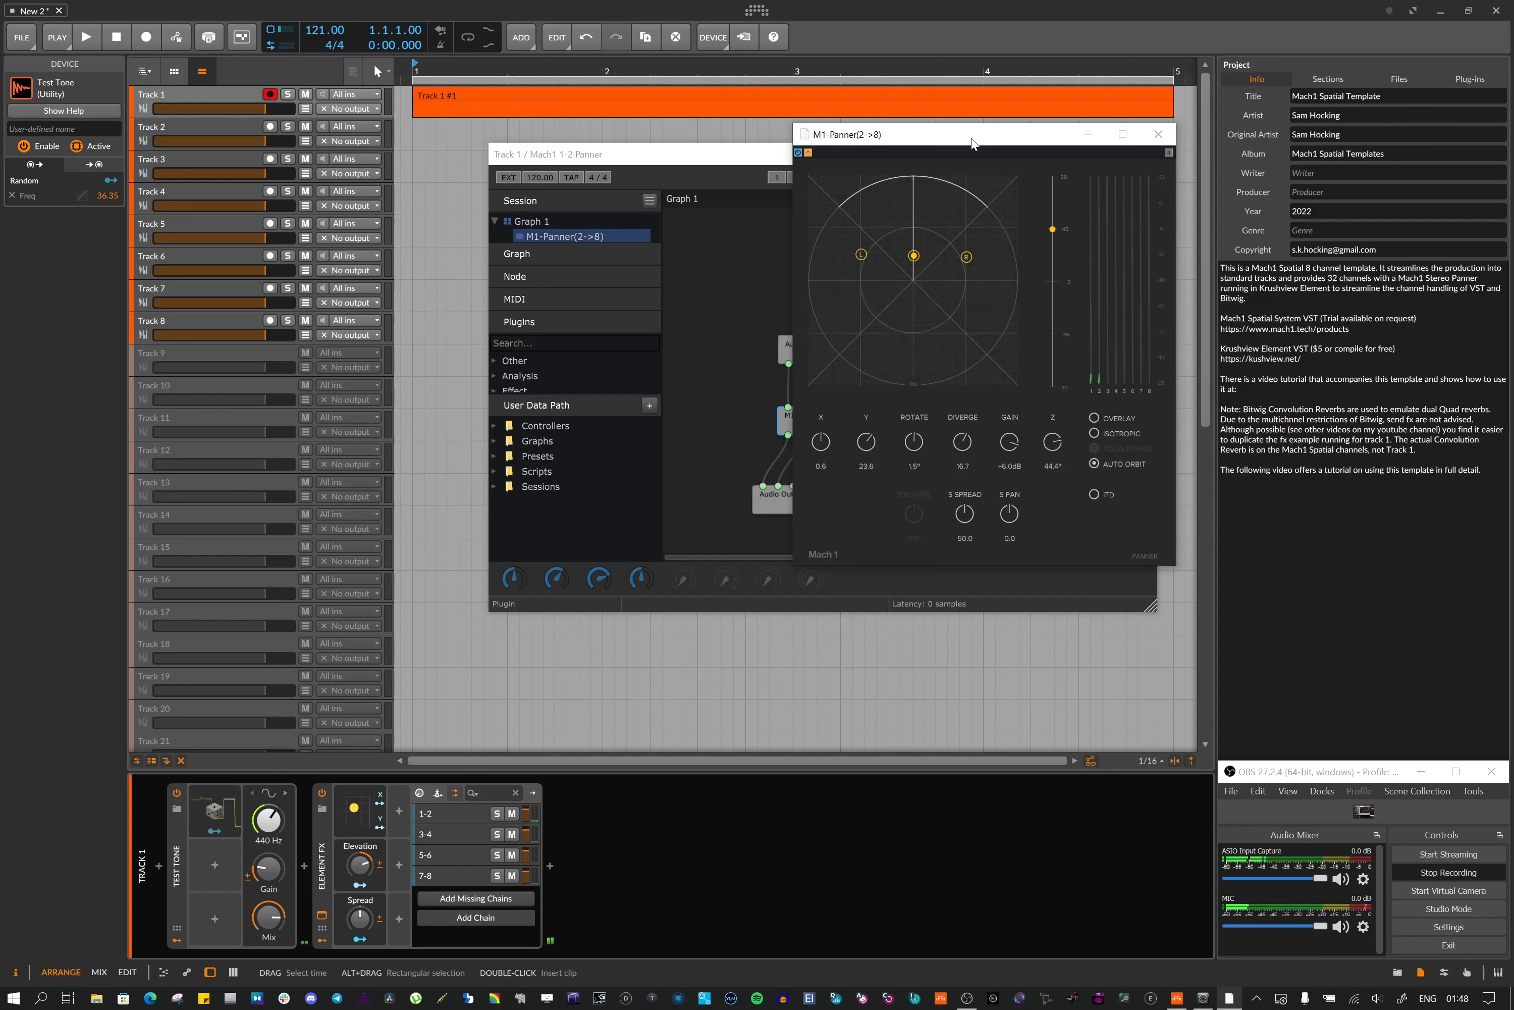
left_click_drag(972, 137, 991, 114)
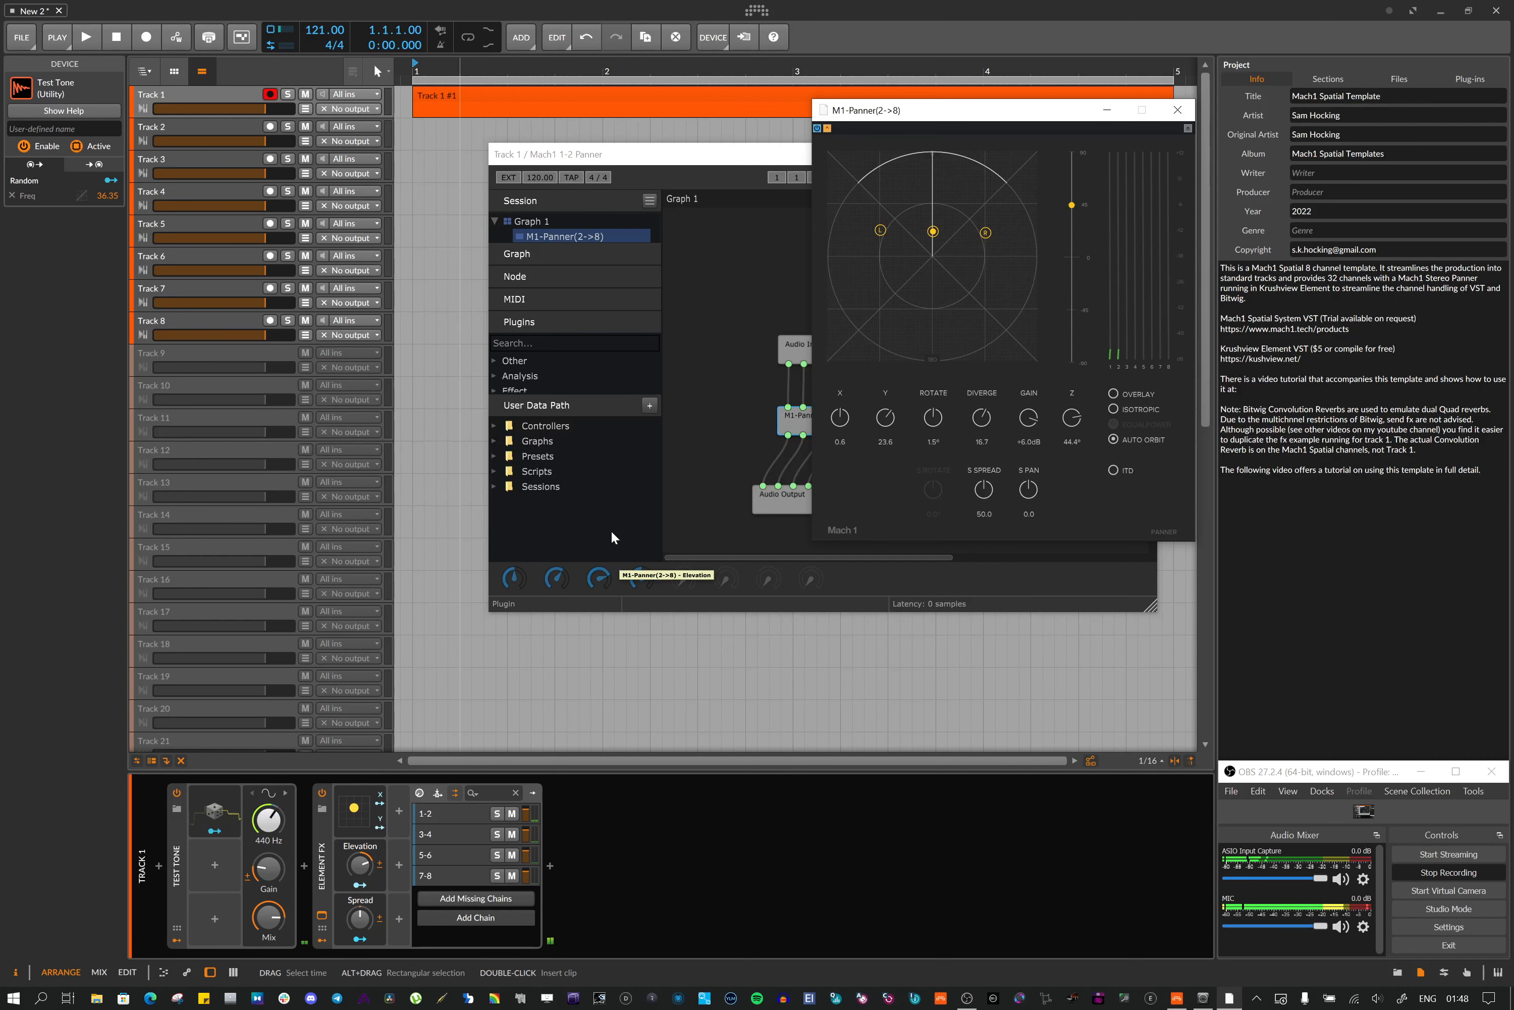
left_click_drag(965, 114, 858, 202)
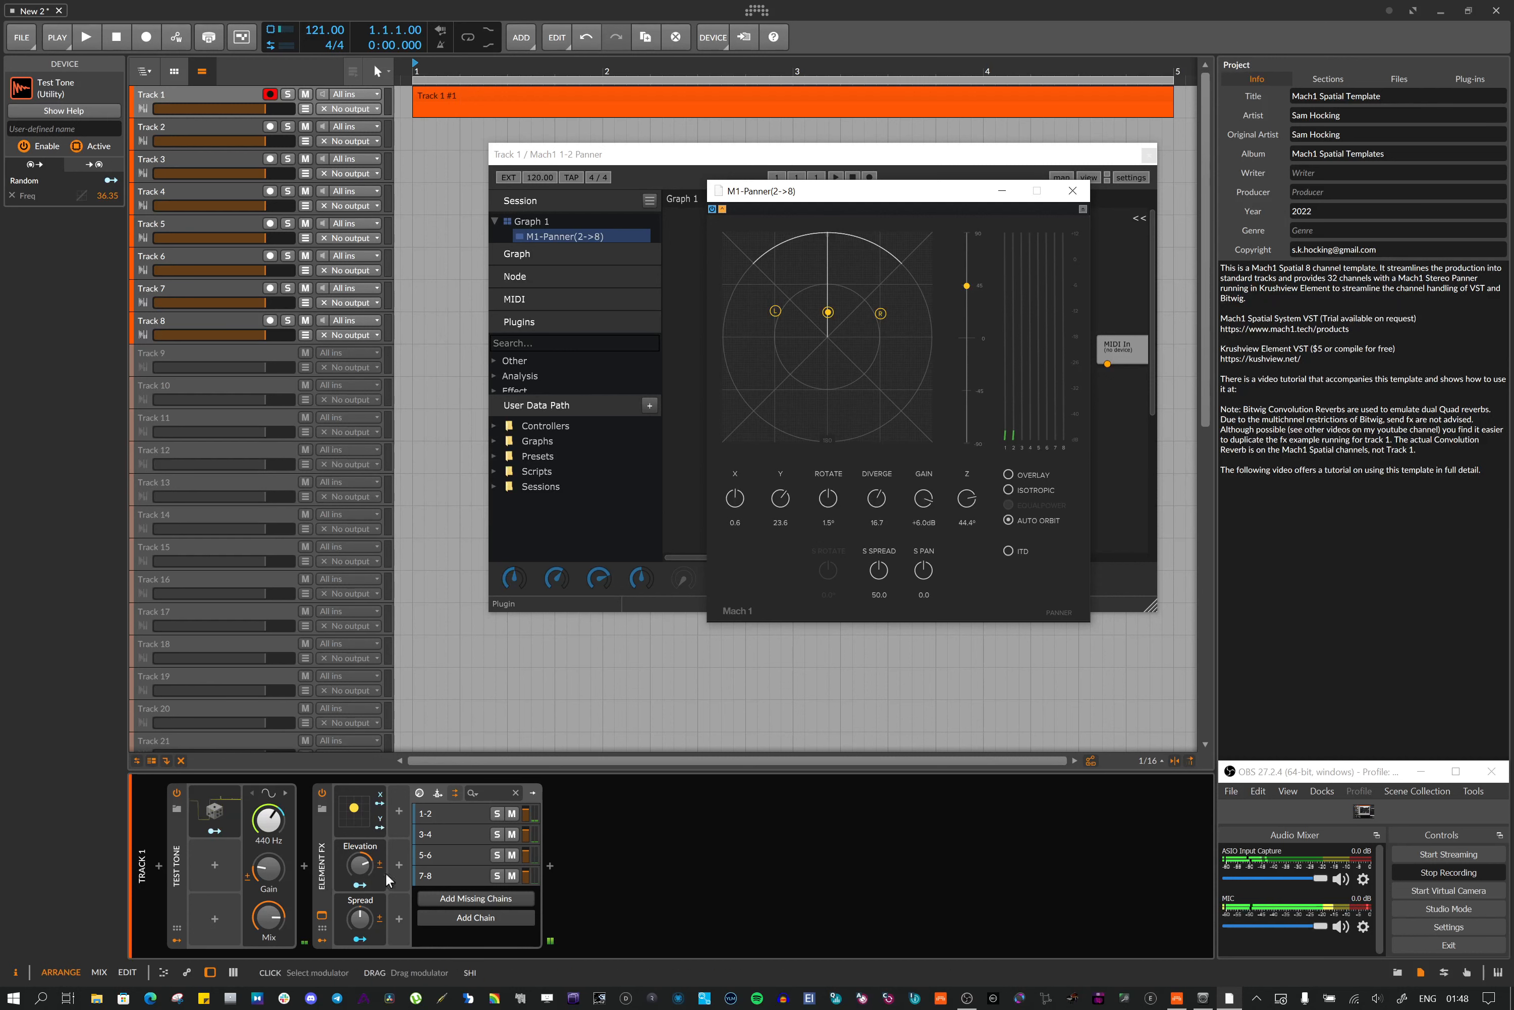
Expand the Element FX XY modulator pad, nudge its point slightly upward, and close the plugin windows
left_click(361, 825)
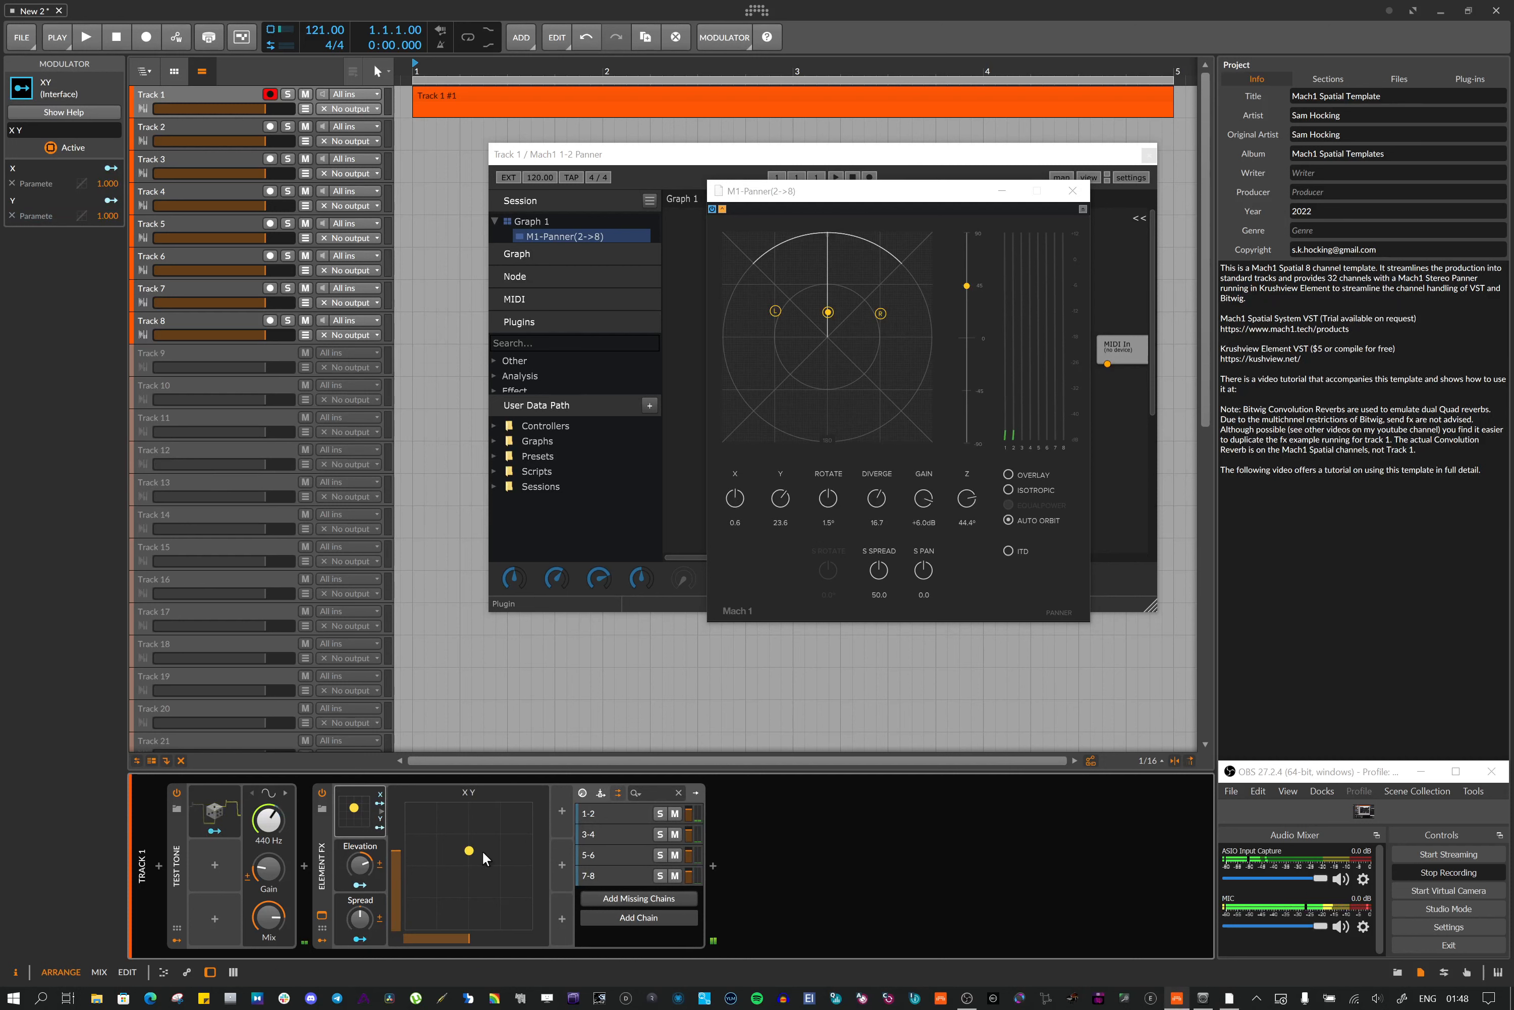
mouse_move(470, 853)
left_mouse_down()
mouse_move(457, 837)
mouse_move(438, 887)
mouse_move(480, 911)
mouse_move(505, 850)
mouse_move(480, 828)
mouse_move(465, 846)
left_mouse_up()
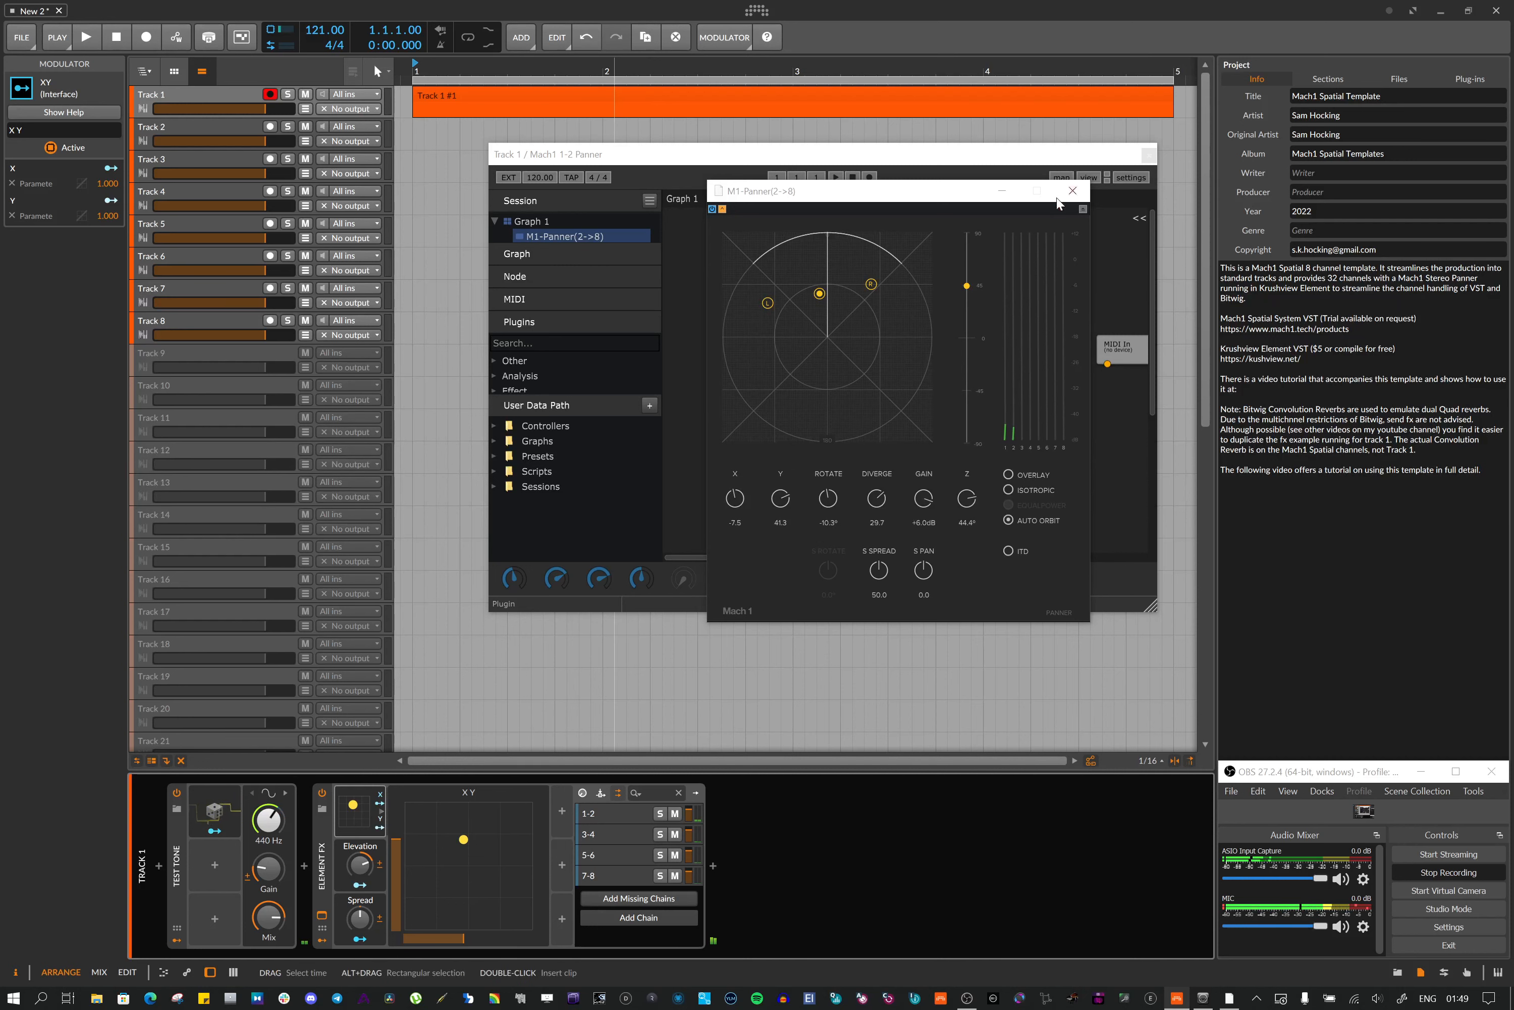
left_click(1072, 190)
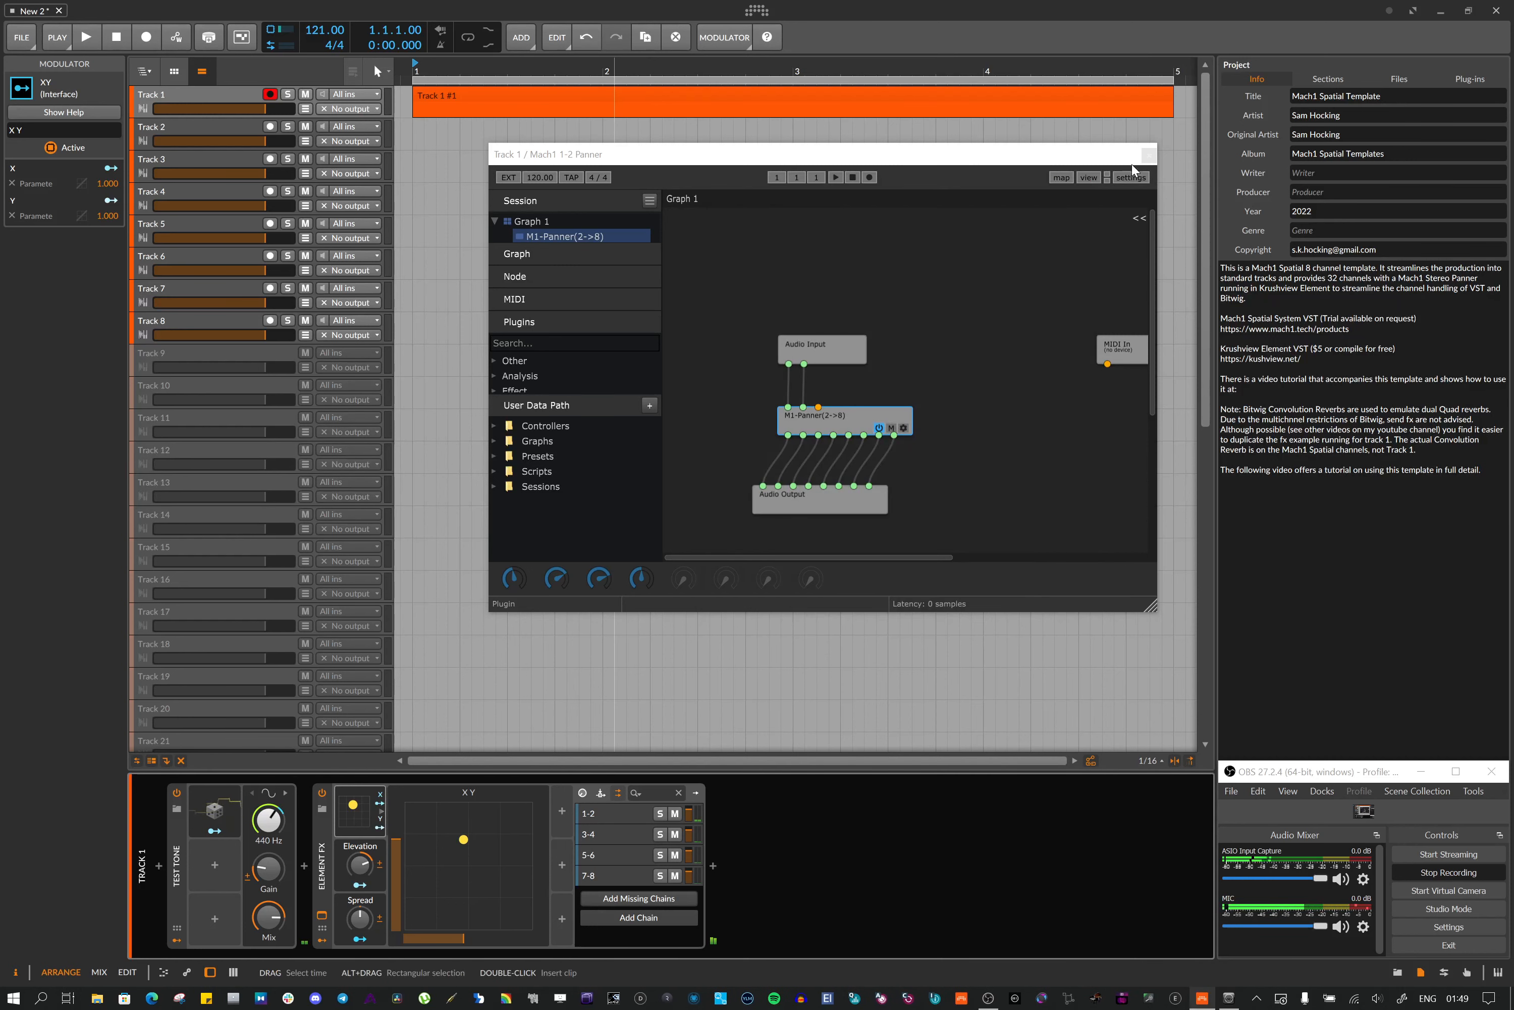
left_click(1149, 156)
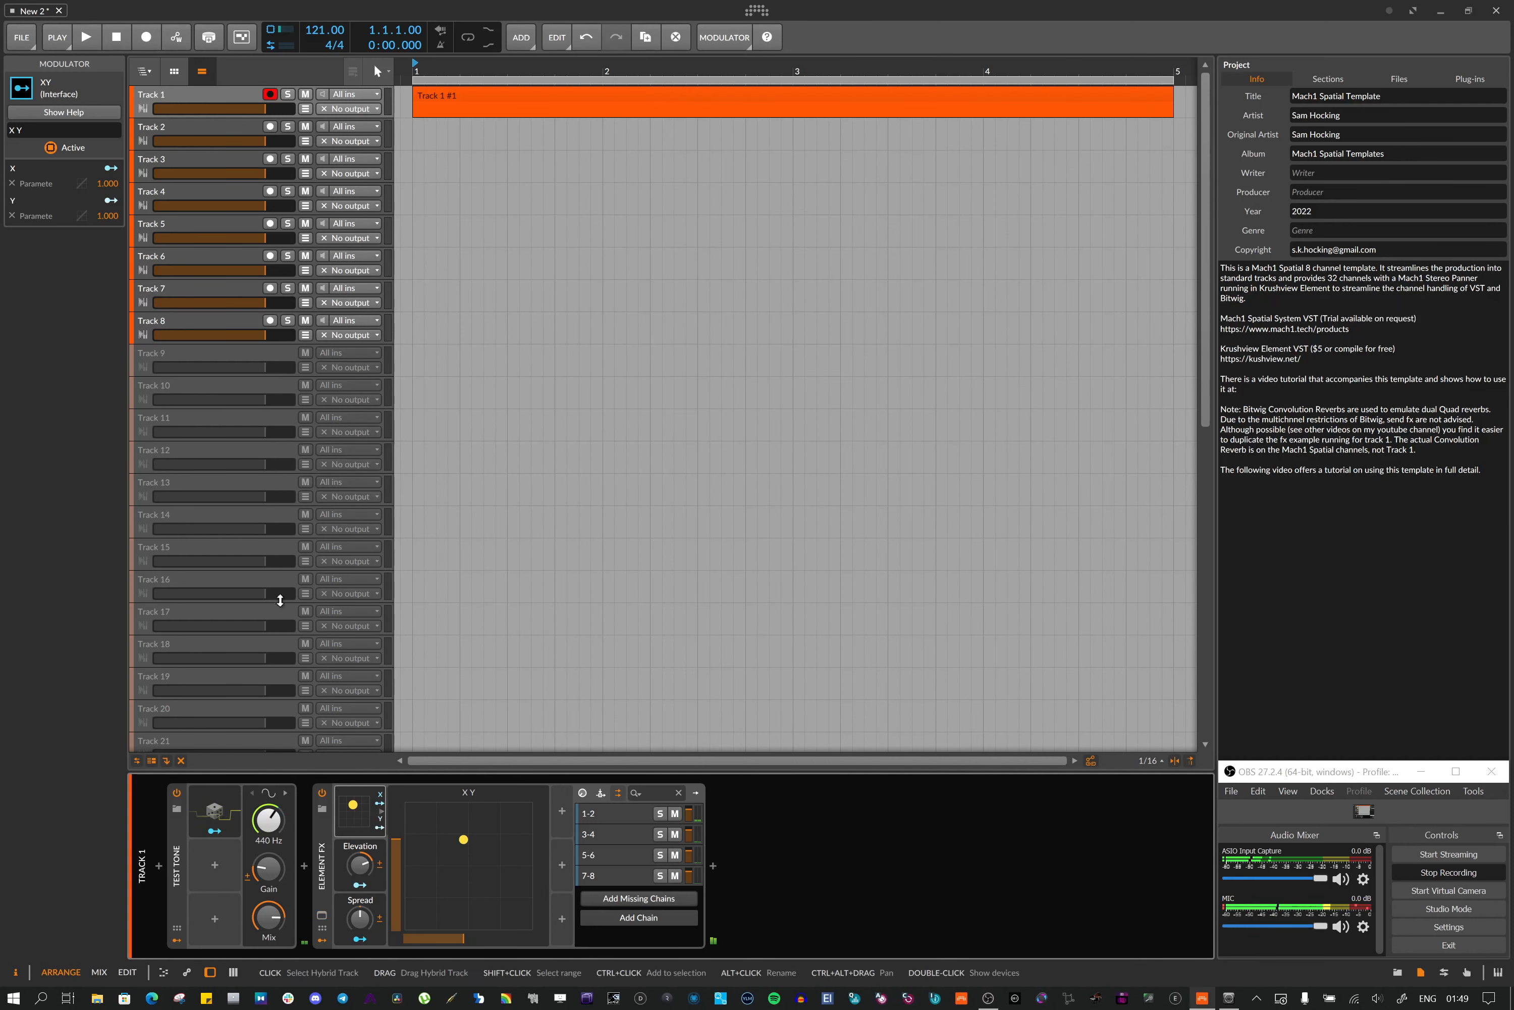
Drag the XY pad point to the left and back to the right to pan the test tone
left_click_drag(270, 871, 271, 870)
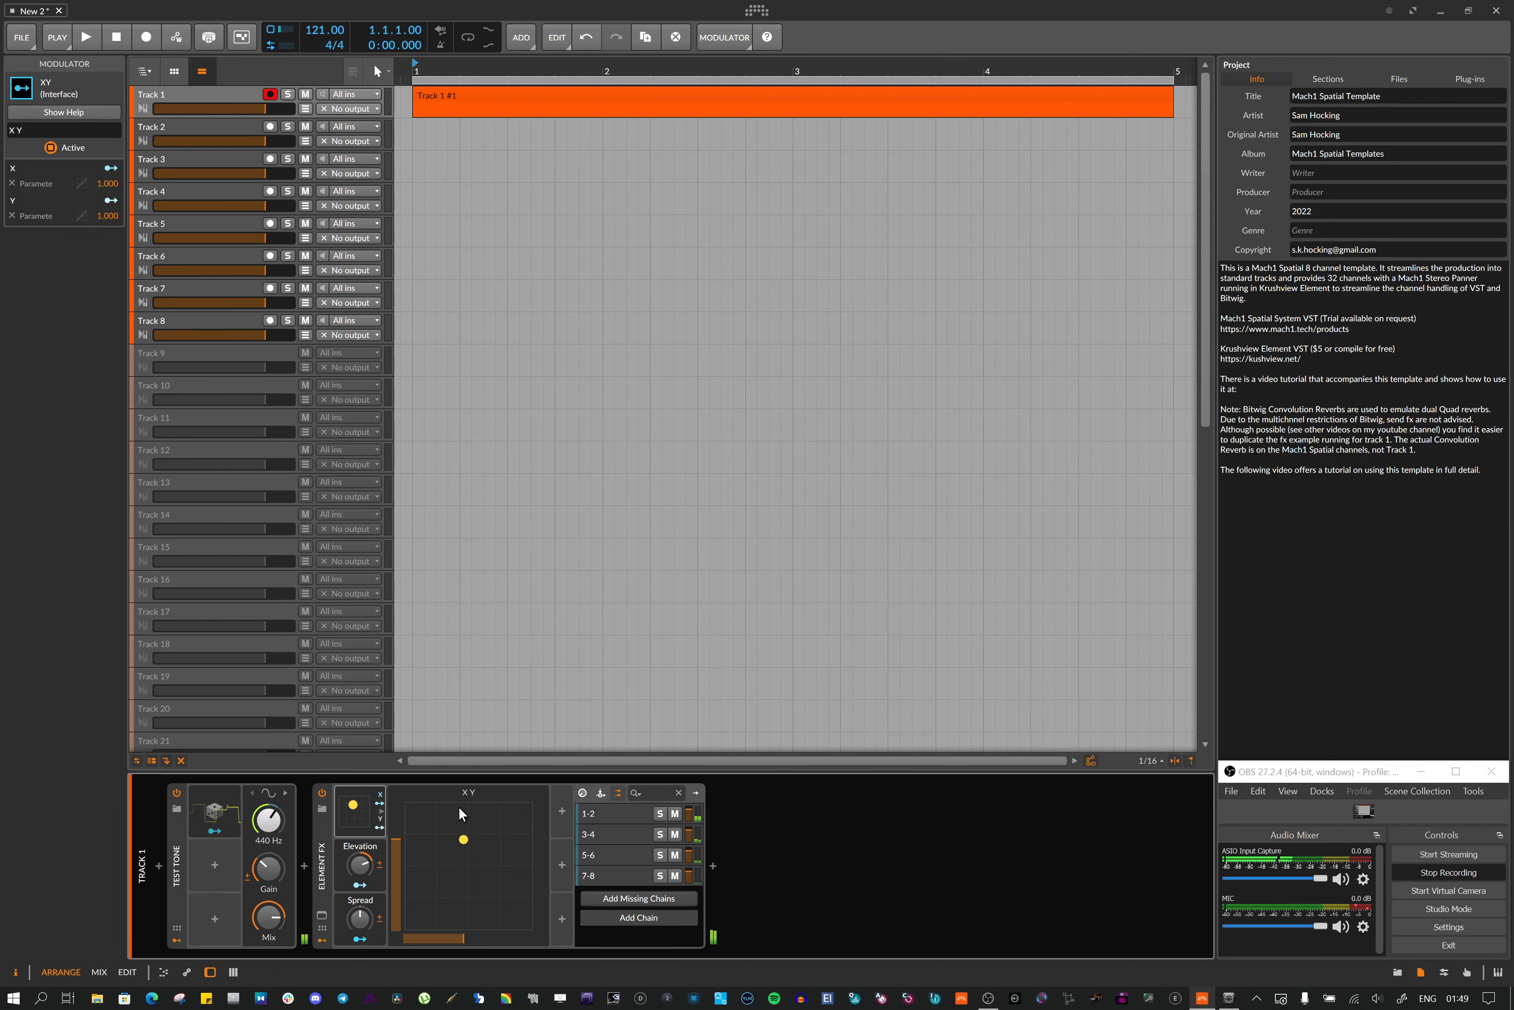
left_click_drag(463, 839, 435, 844)
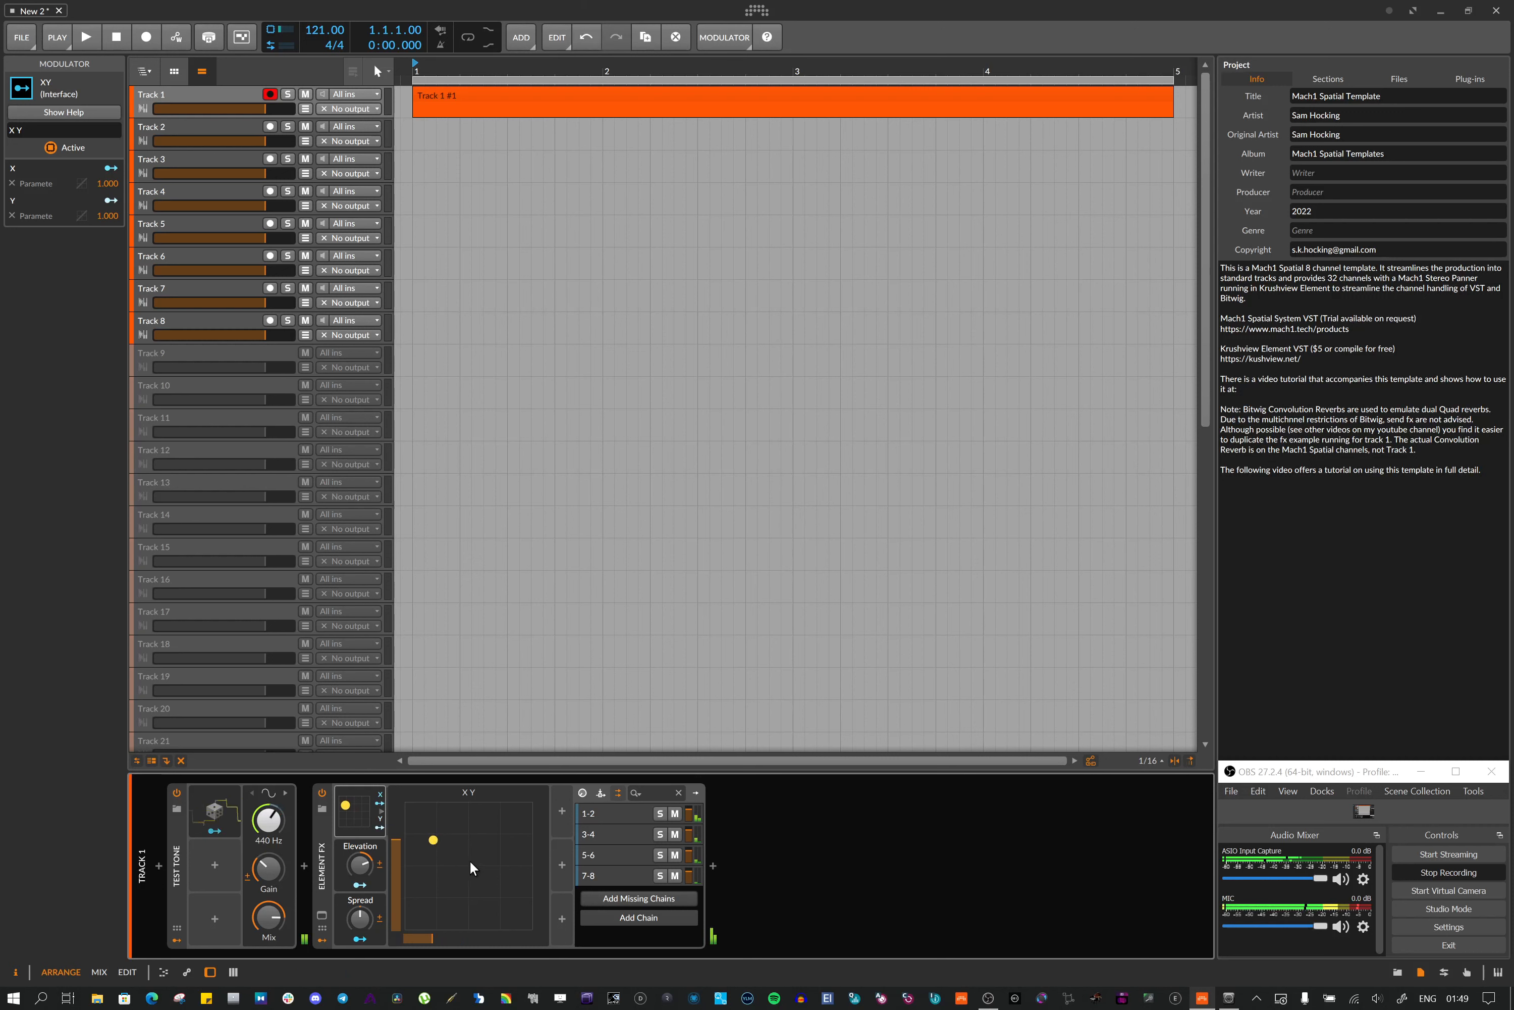
left_click_drag(433, 840, 465, 833)
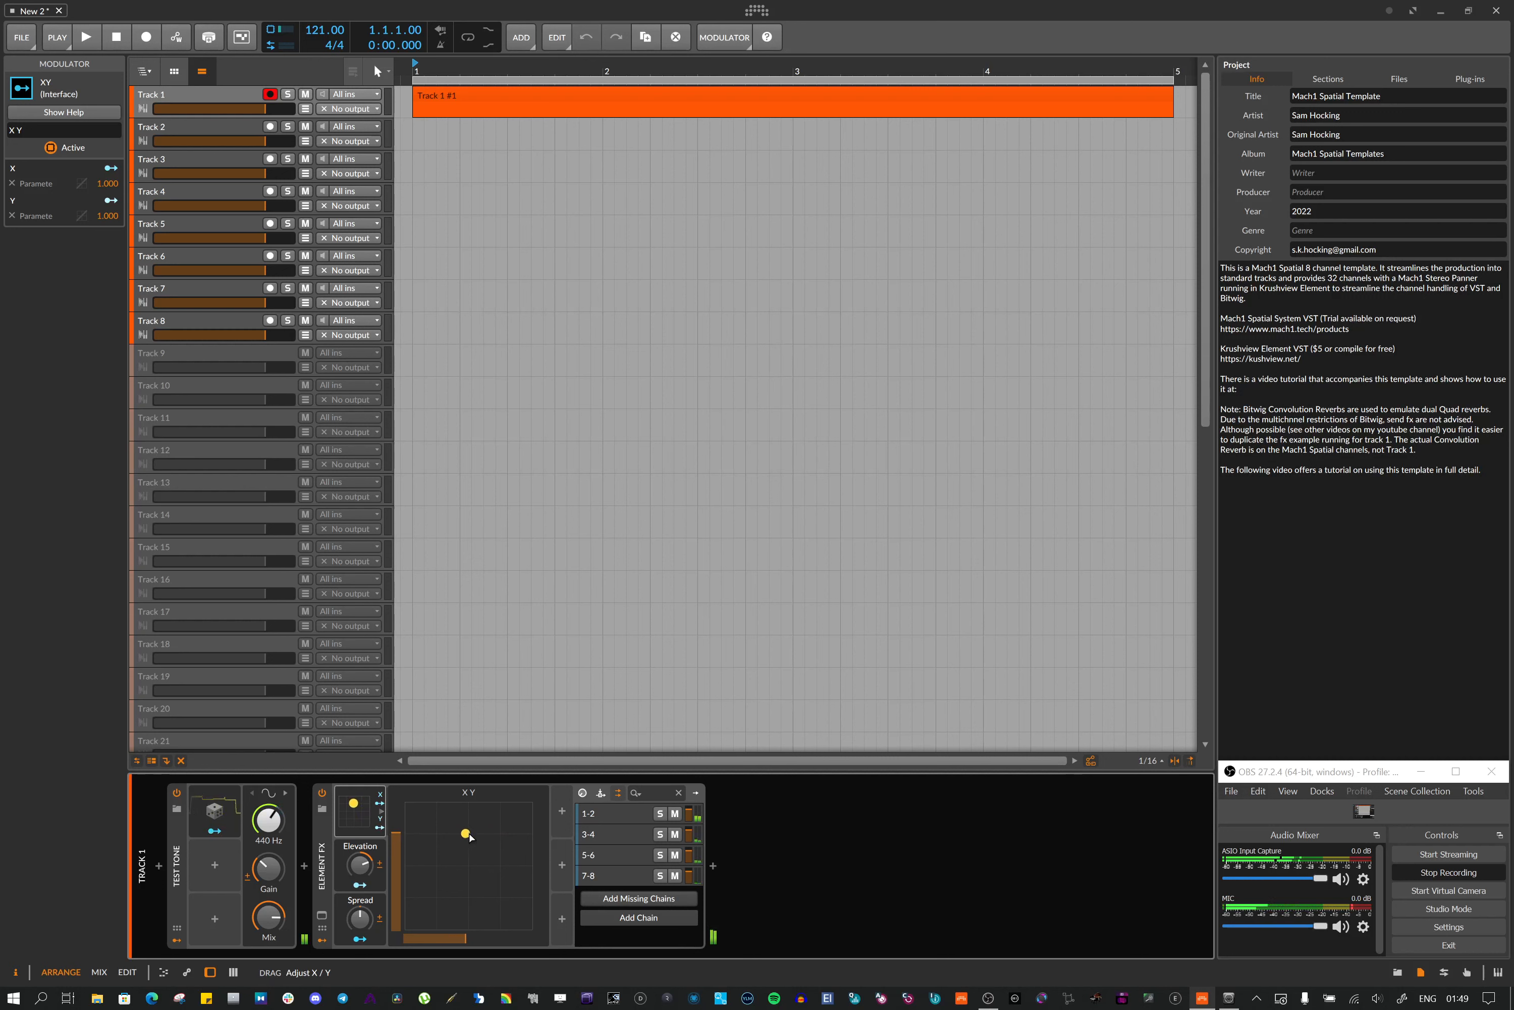
Reopen the Element FX plugin window and the M1-Panner(2->8) editor
left_click(323, 916)
left_click(849, 417)
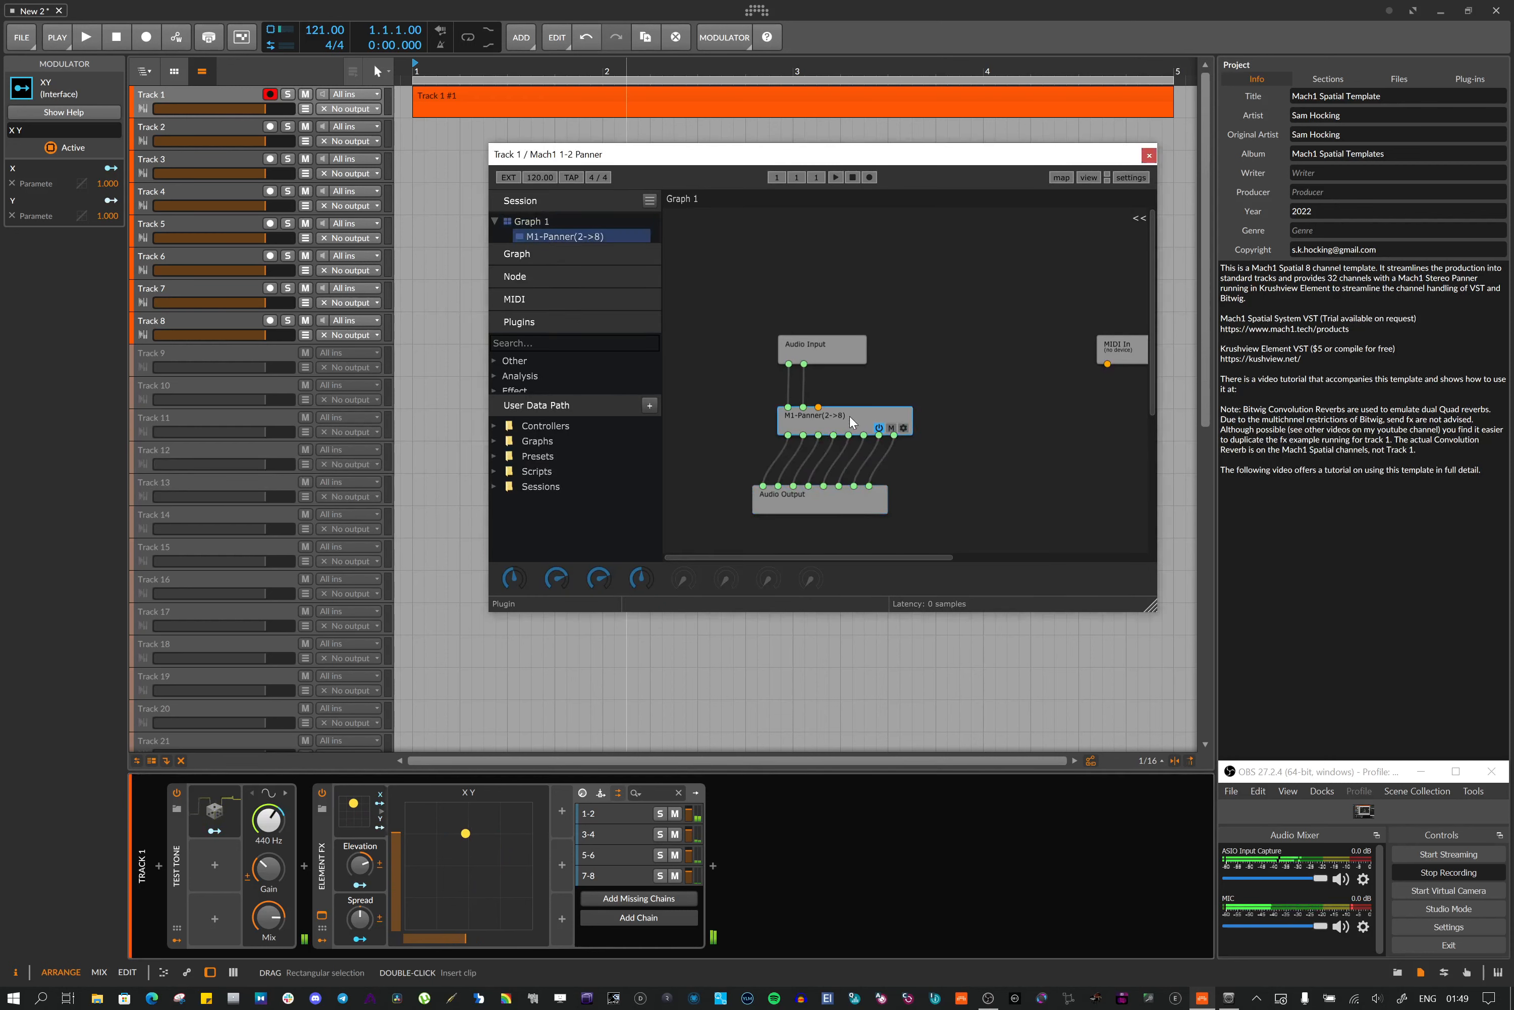
double_click(847, 417)
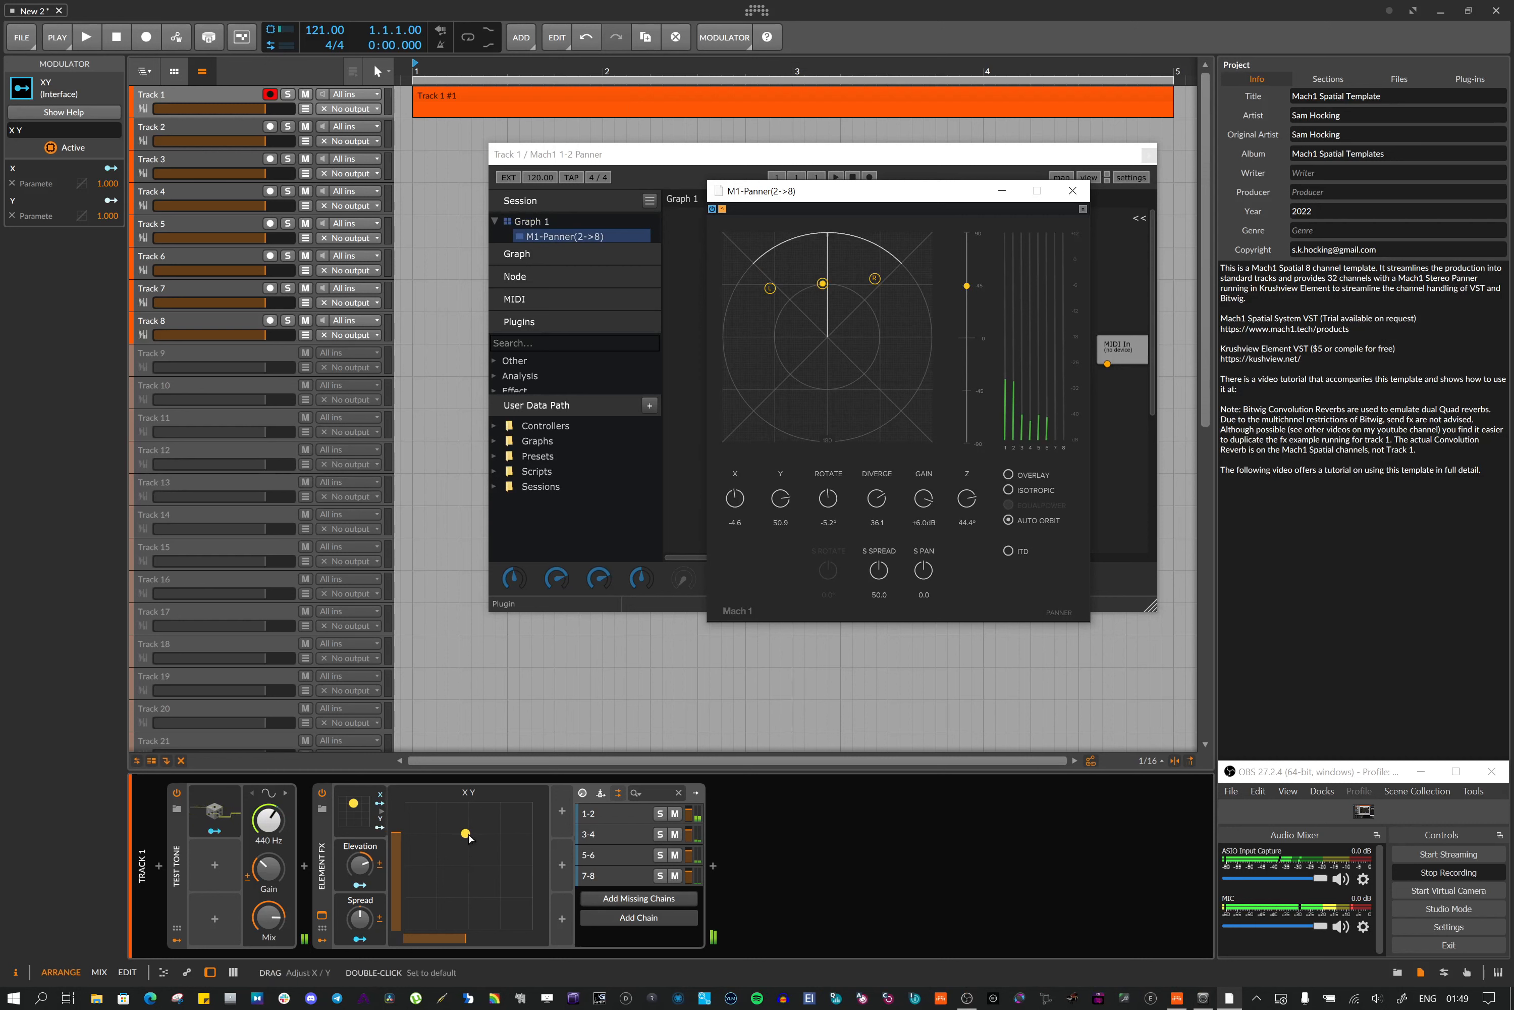
Move the XY pad point to the lower-left corner and back near the top centre, then lower the Elevation control
mouse_move(463, 886)
left_mouse_down()
mouse_move(419, 878)
mouse_move(381, 972)
mouse_move(383, 792)
mouse_move(564, 794)
mouse_move(563, 935)
mouse_move(474, 853)
left_mouse_up()
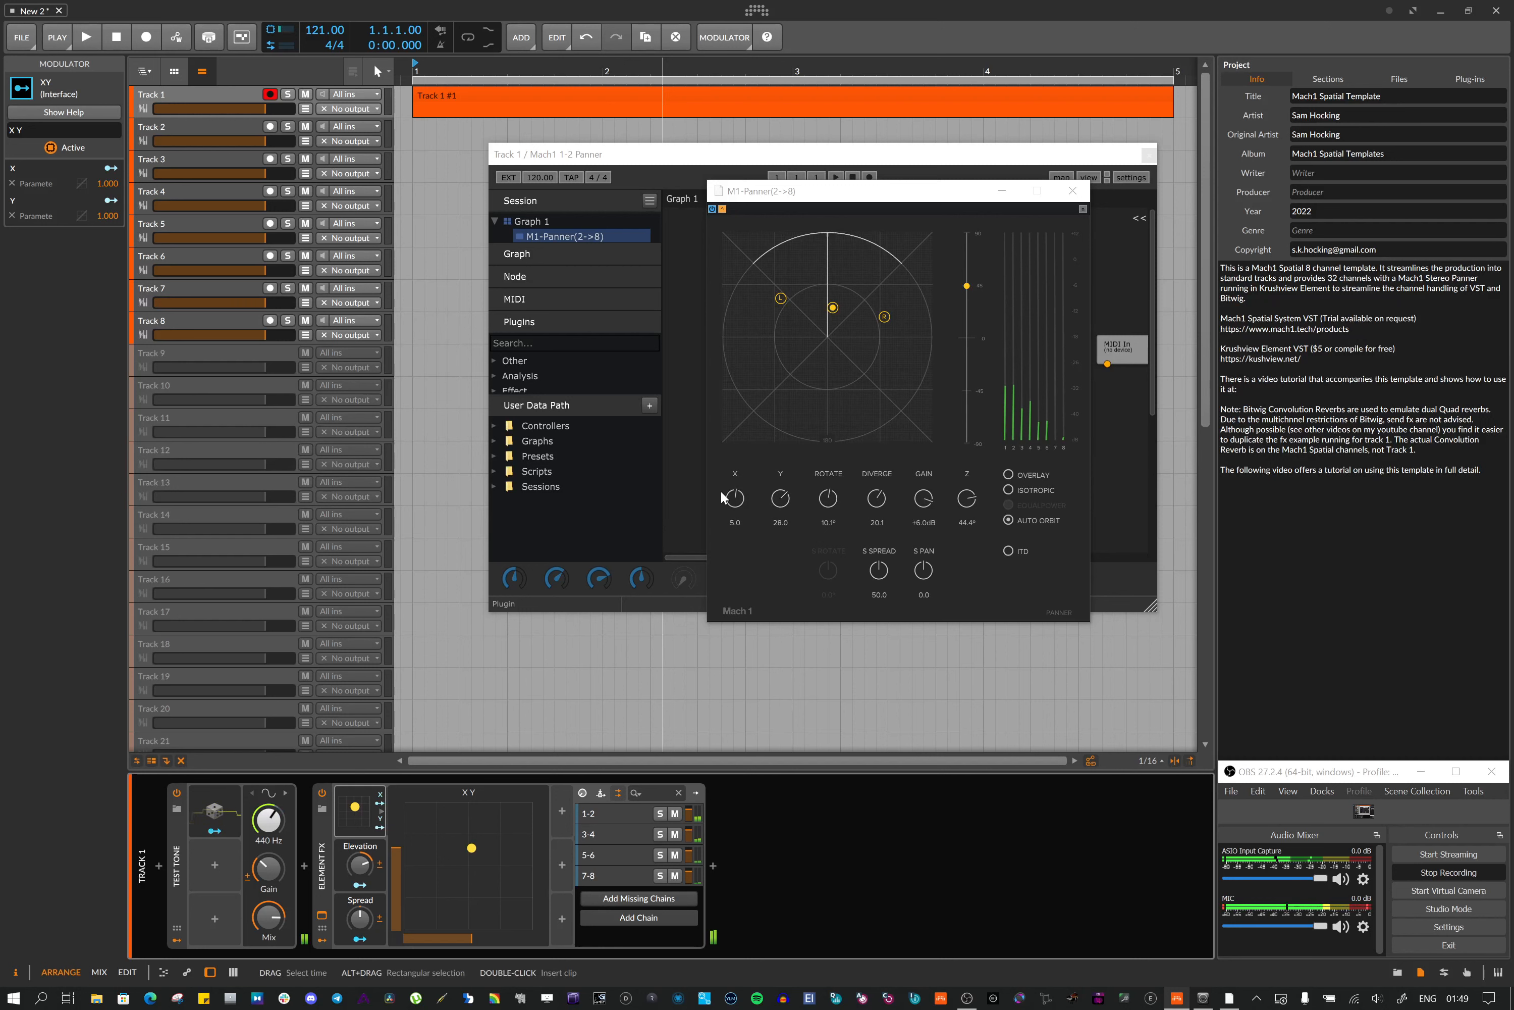
left_click_drag(475, 850, 404, 929)
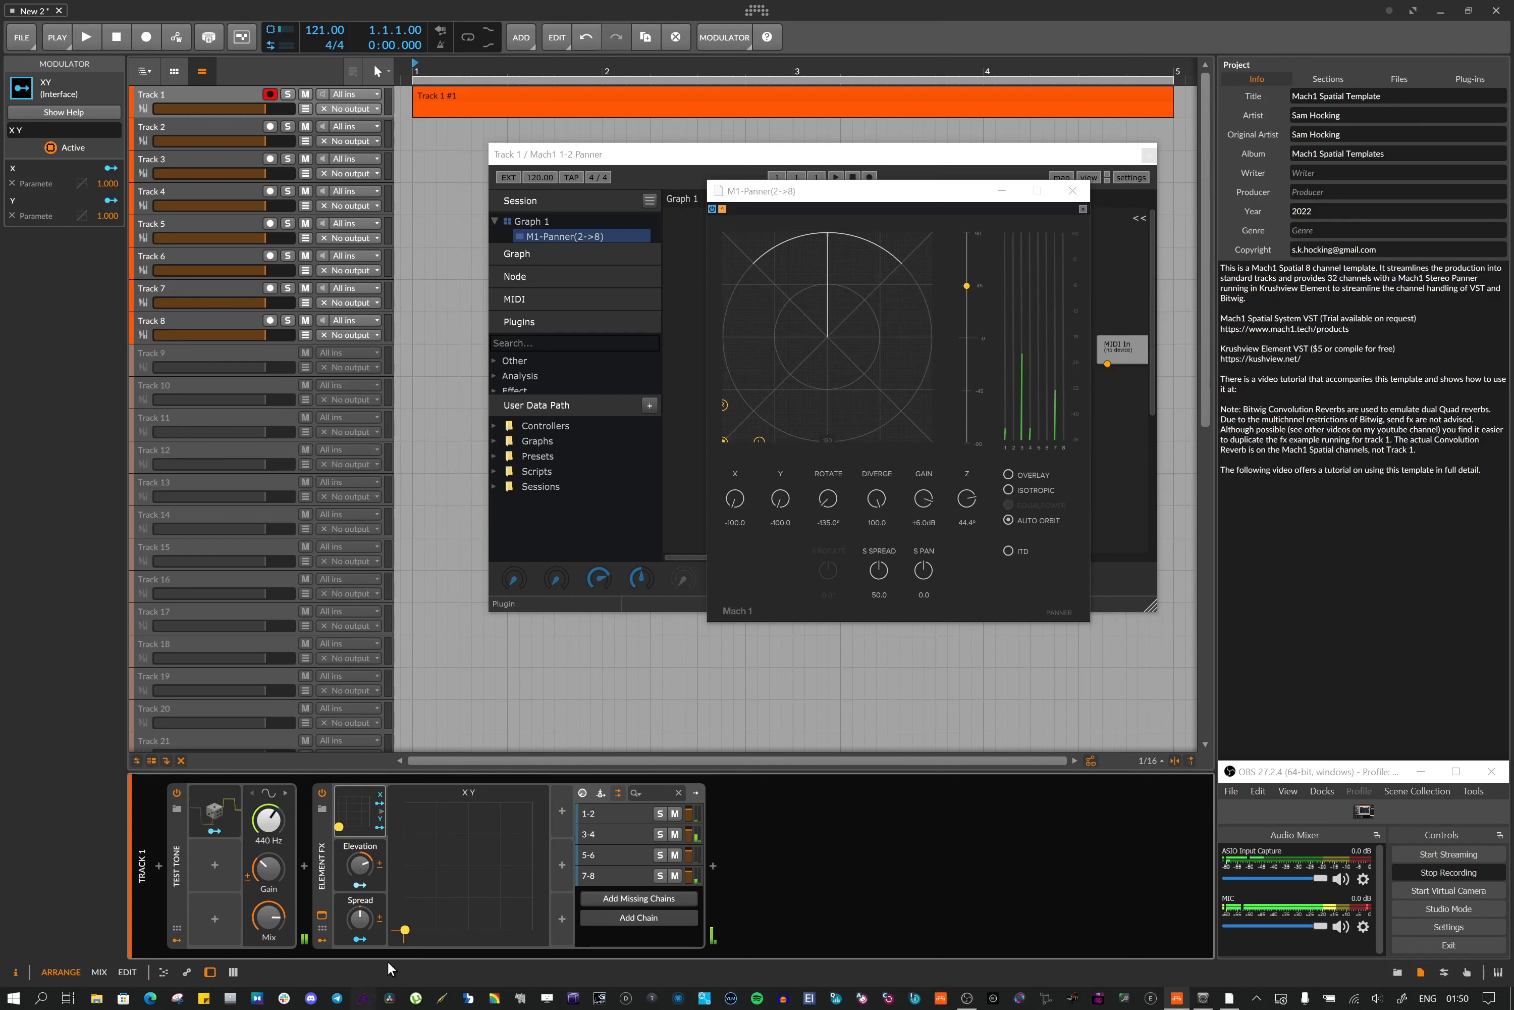
left_click_drag(407, 931, 478, 837)
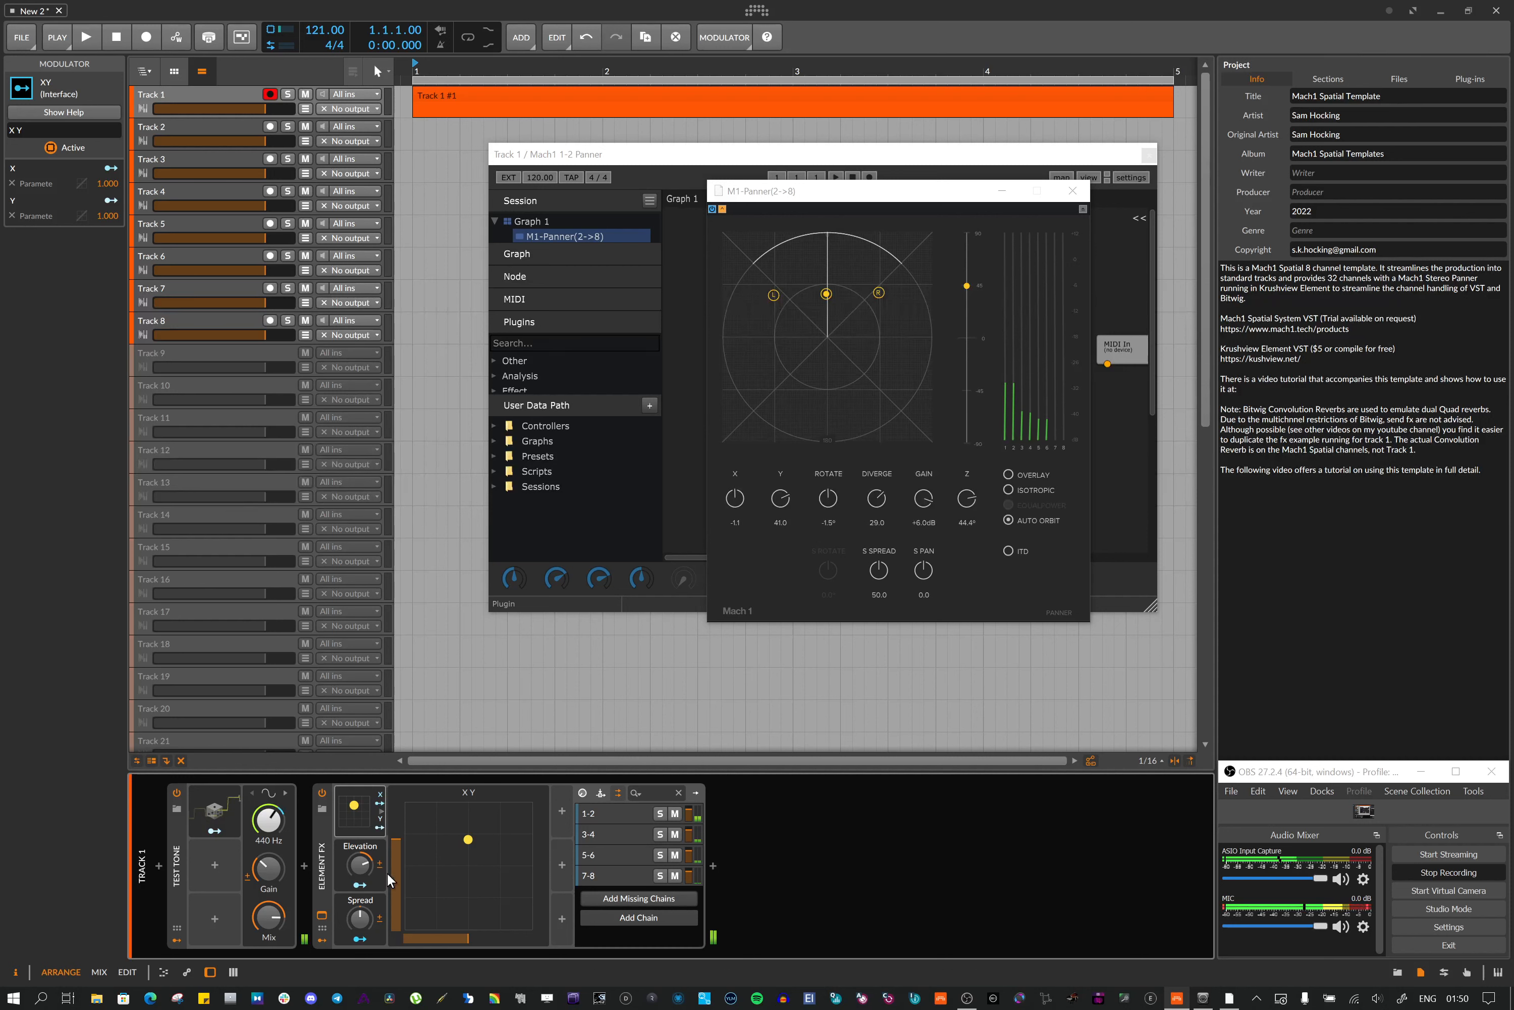
left_click_drag(368, 871, 358, 933)
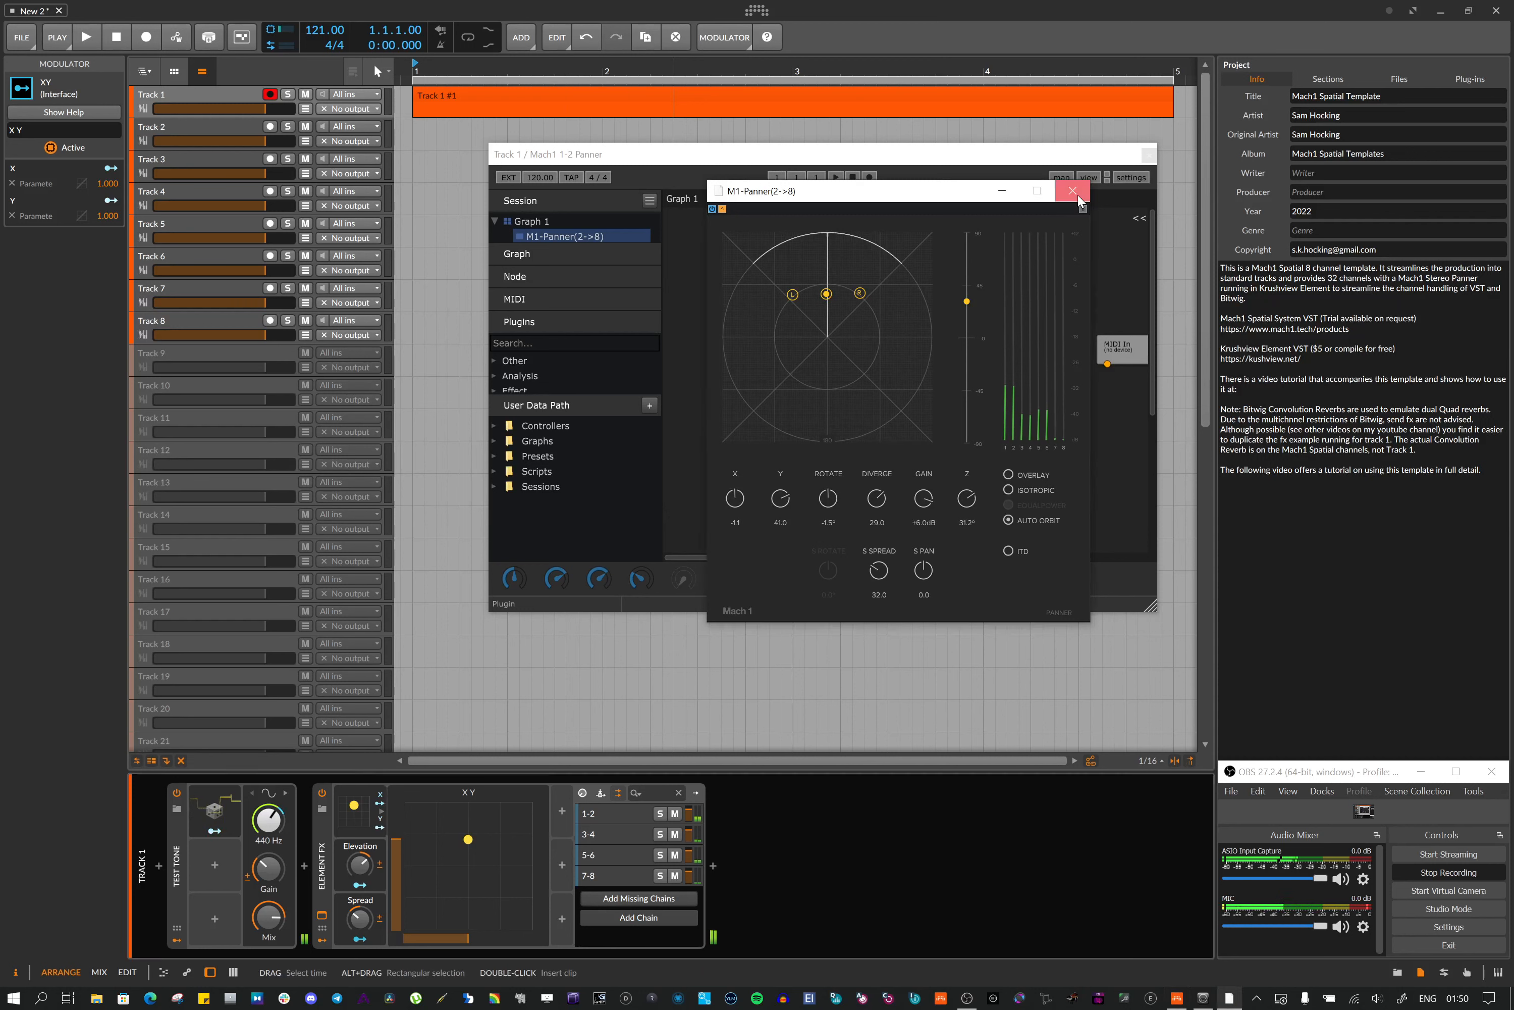
Browse the Element graph's plugin menu to the Mach1 panner plugins without adding one
right_click(874, 319)
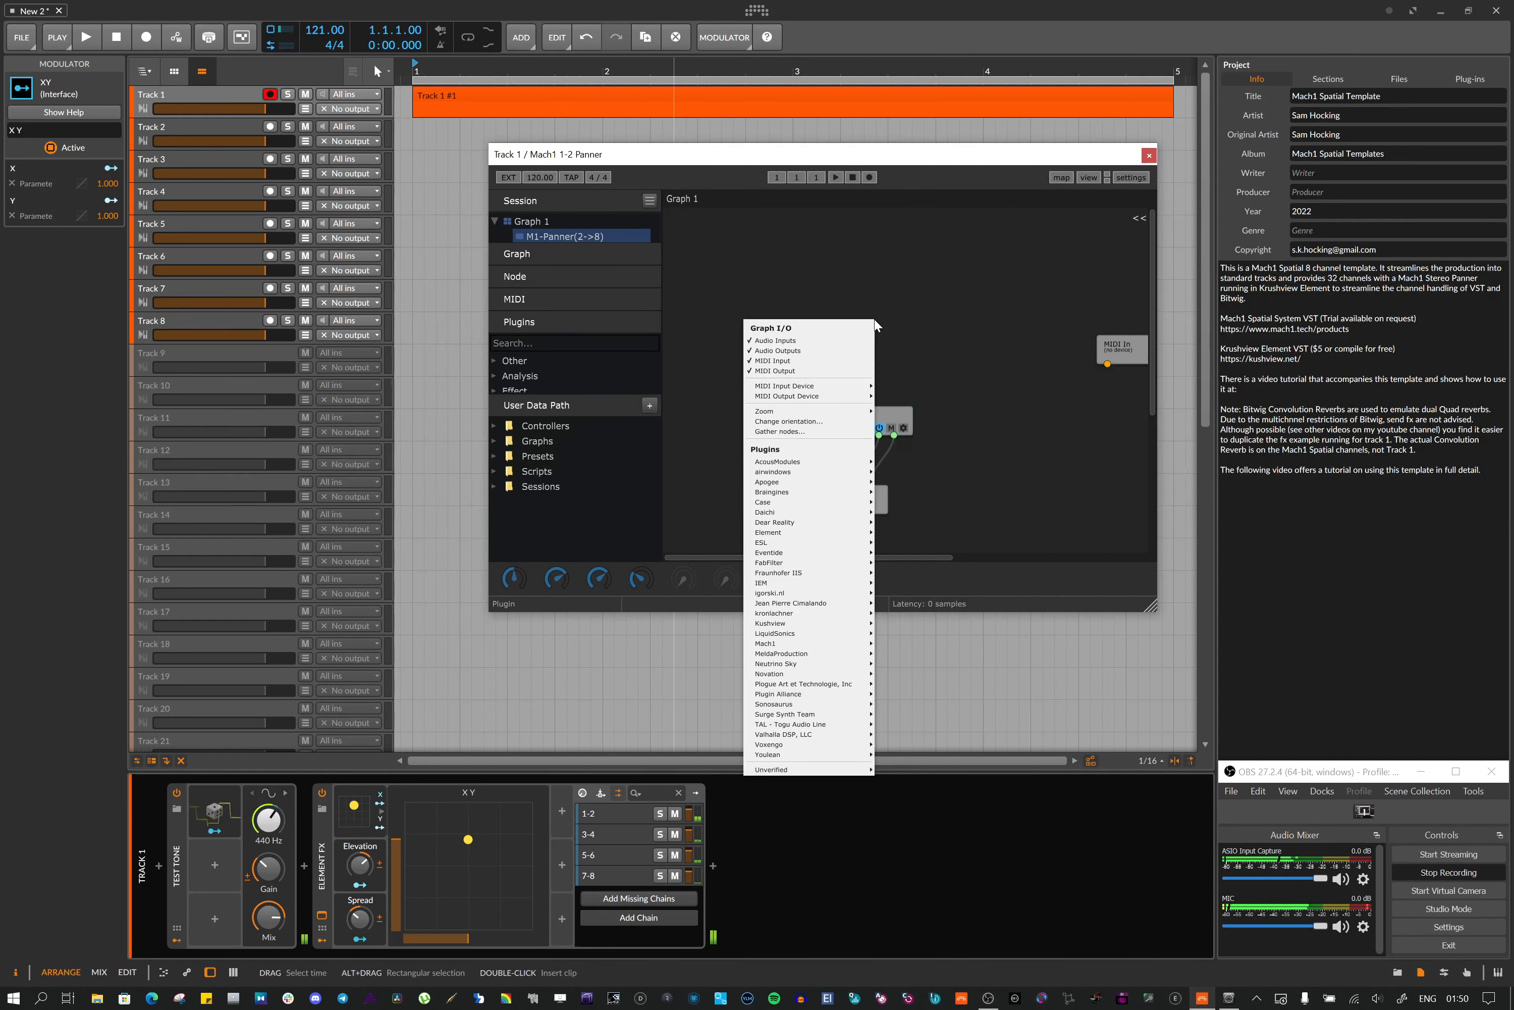
mouse_move(793, 554)
mouse_move(760, 644)
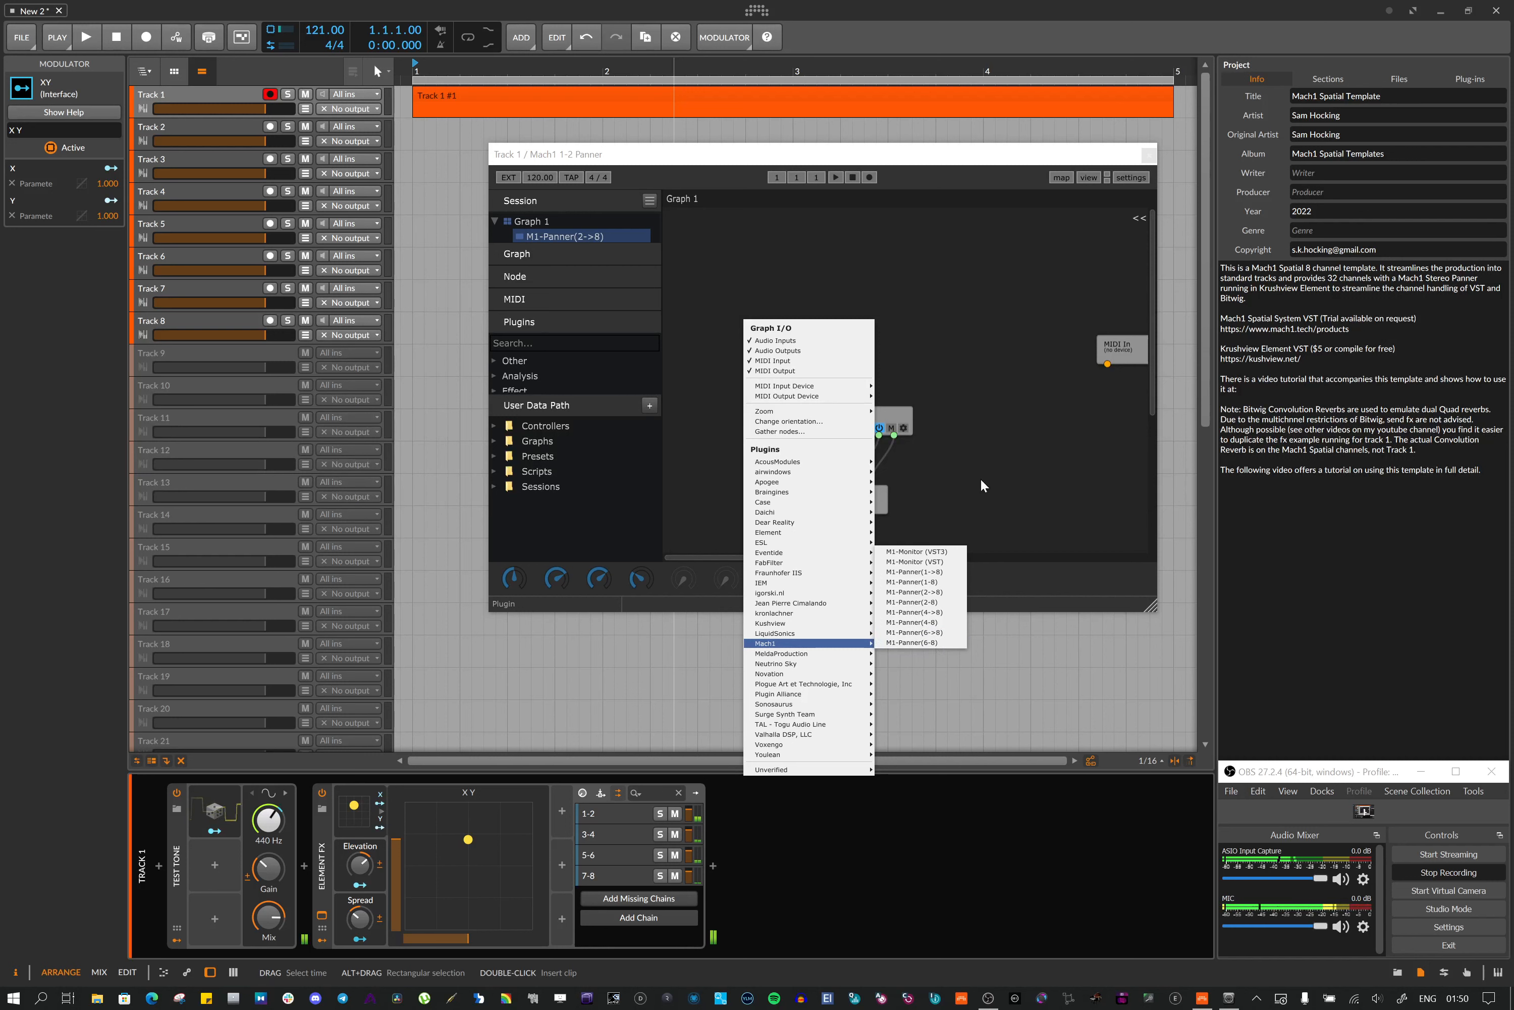
left_click(1004, 319)
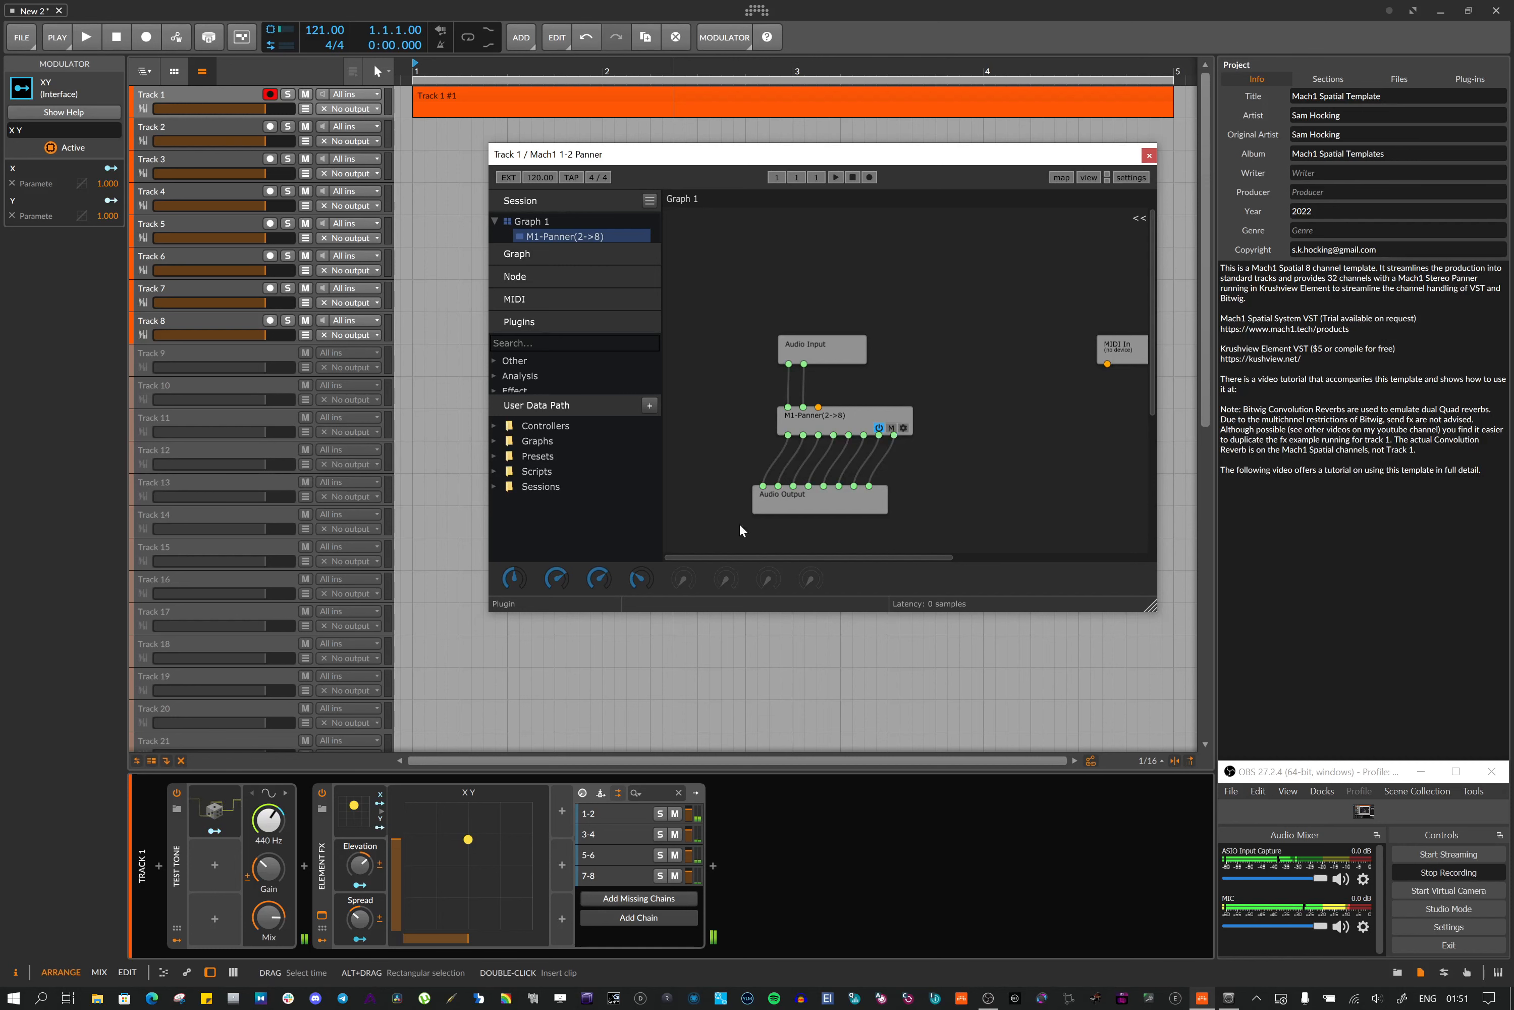
Close the plugin window and open Track 2's Element FX device with its XY modulator
left_click(1147, 157)
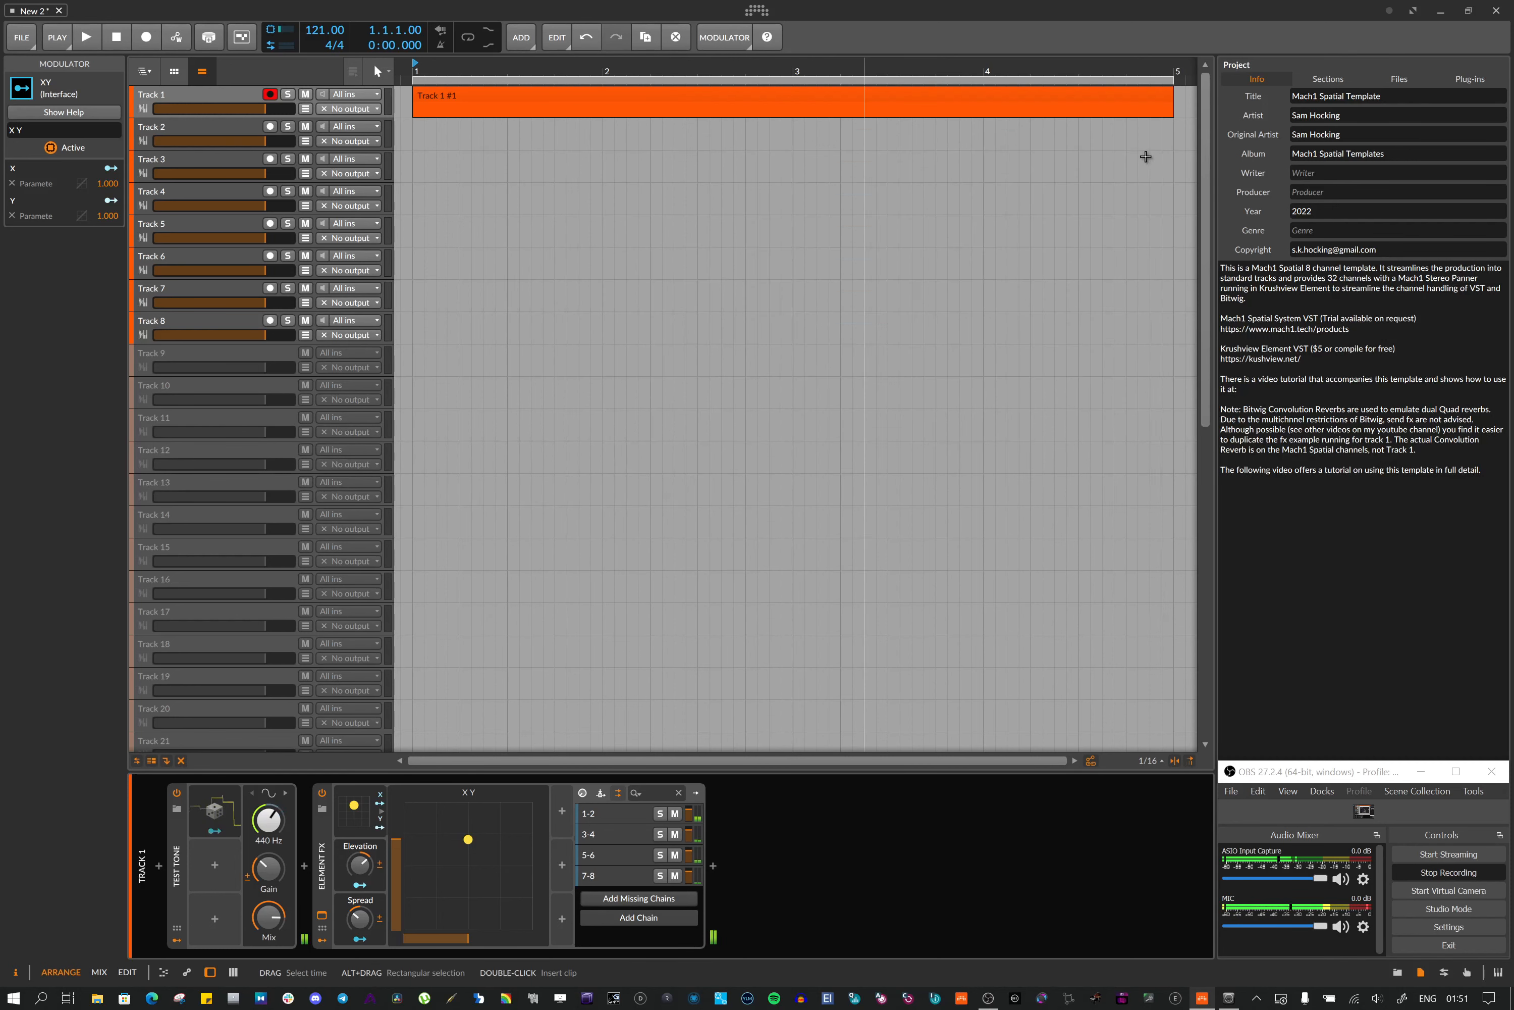
left_click(177, 130)
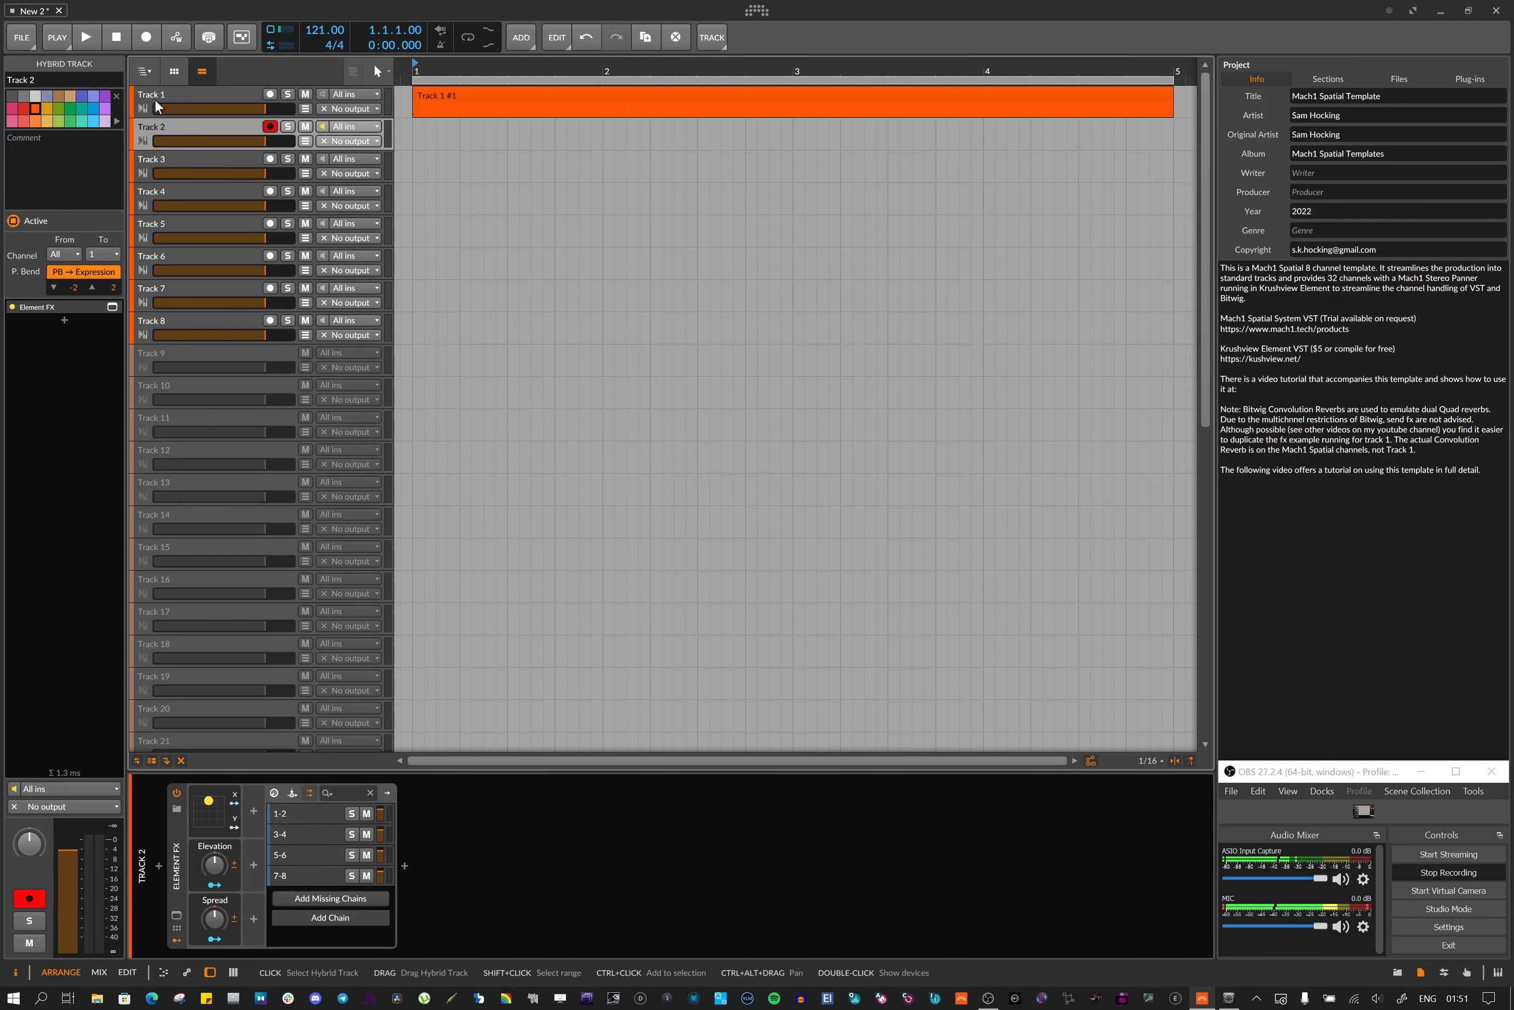
left_click(176, 838)
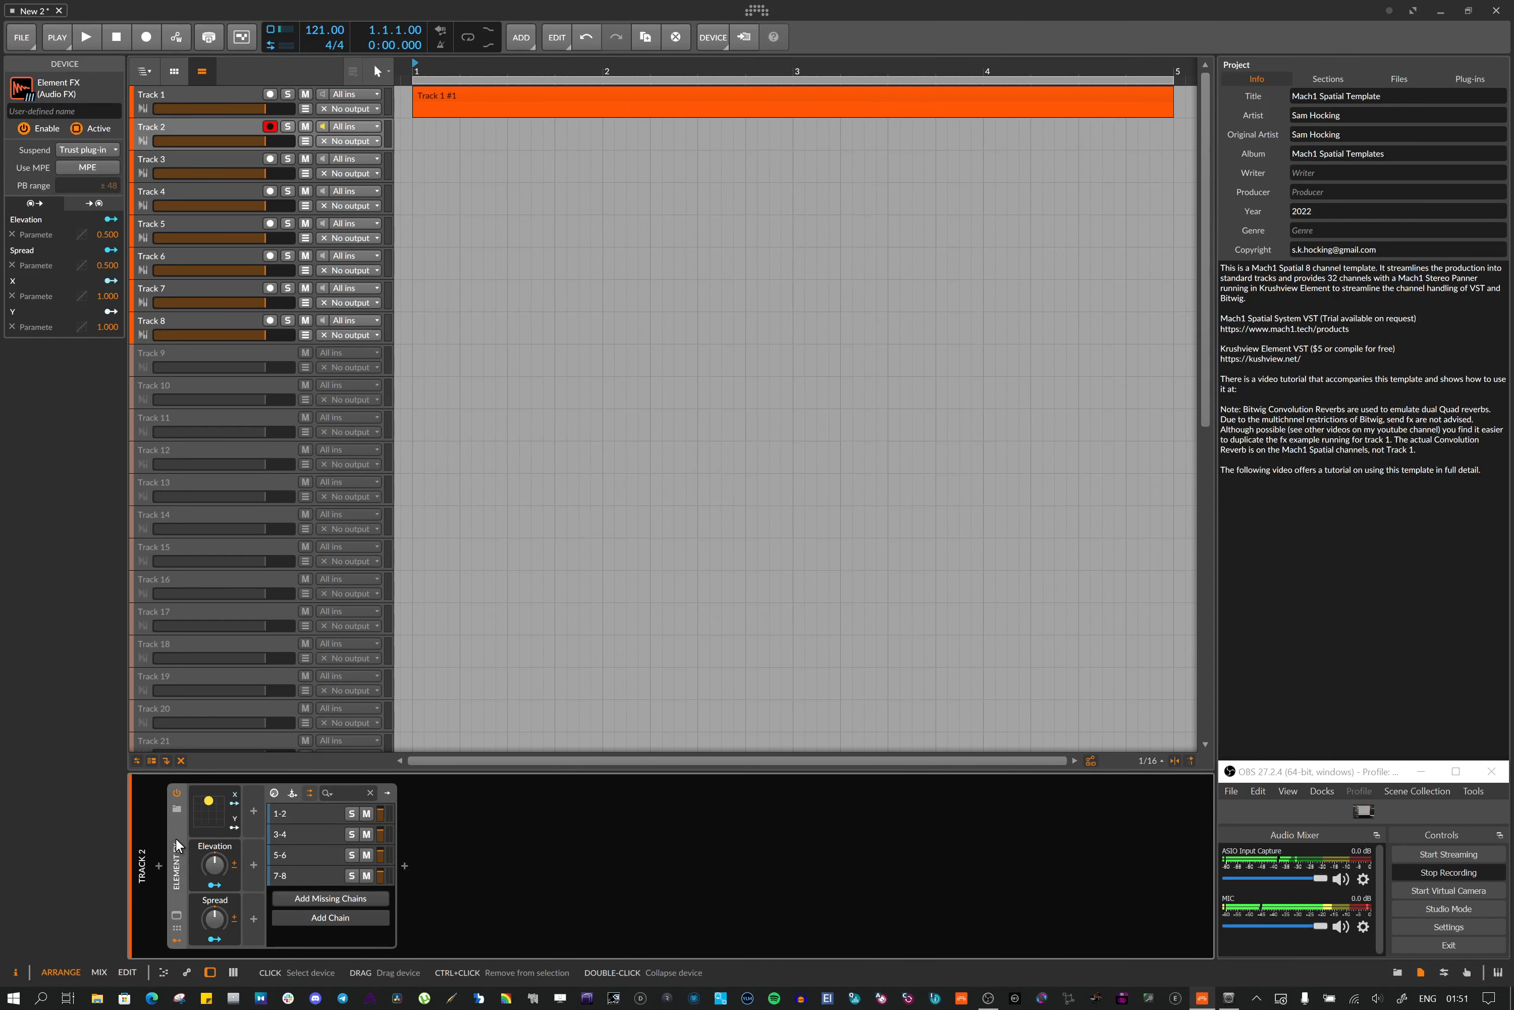
left_click(202, 822)
left_click(202, 819)
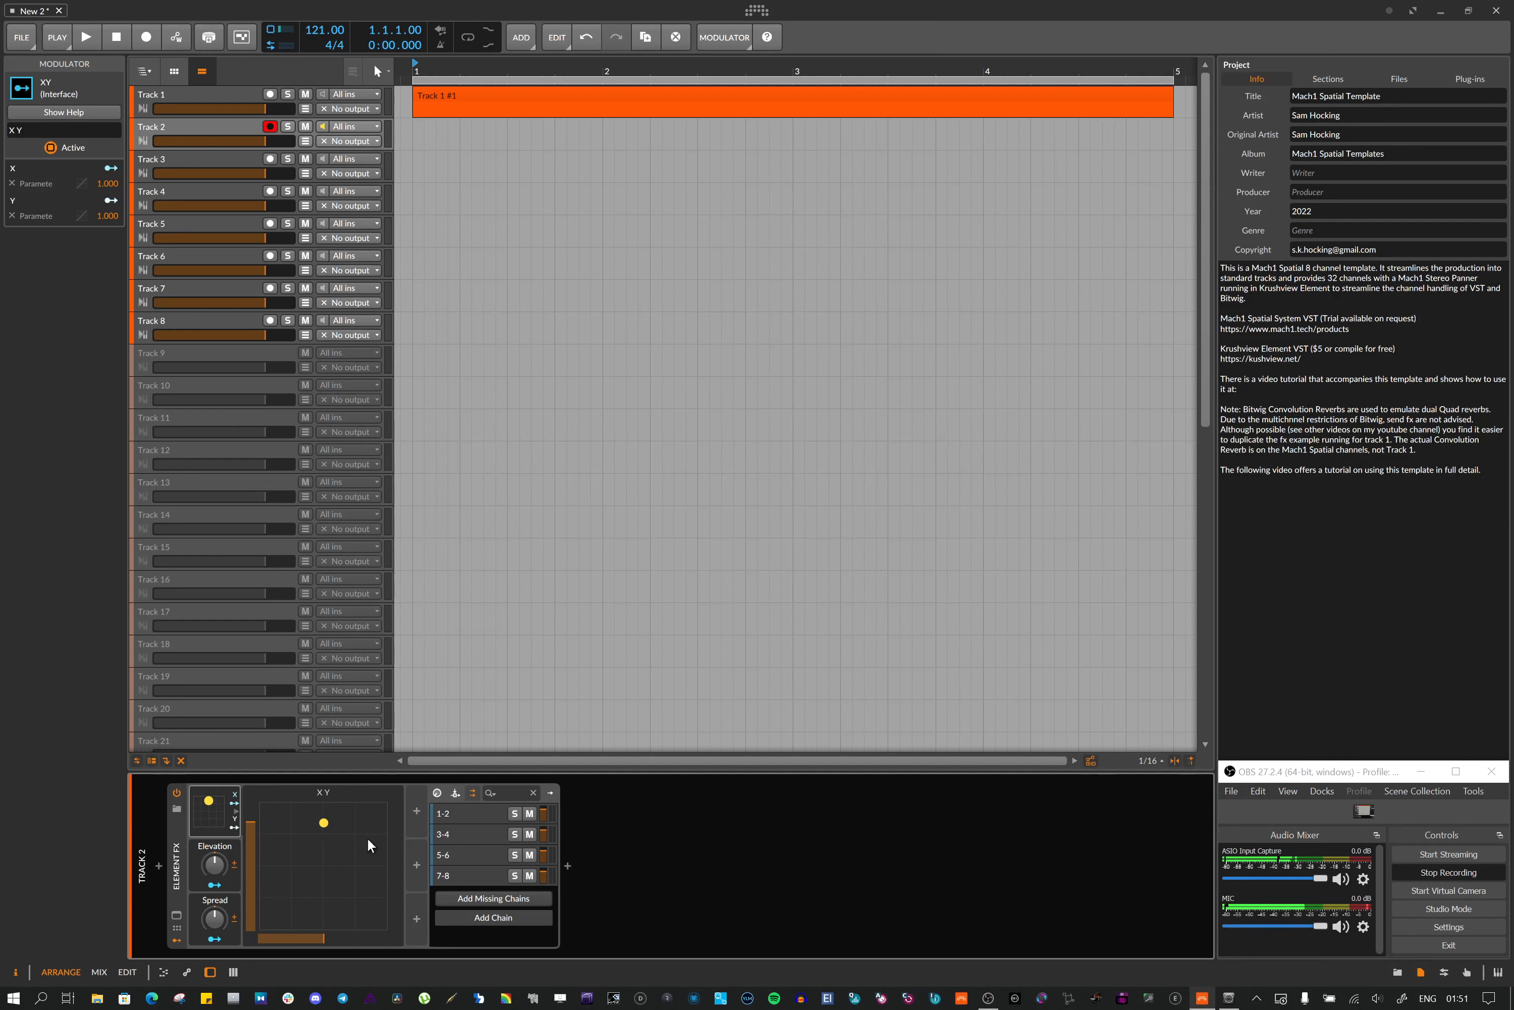
Browse Tracks 3, 4 and 32 to inspect their Element FX devices, returning to Track 1
left_click(190, 157)
left_click(189, 189)
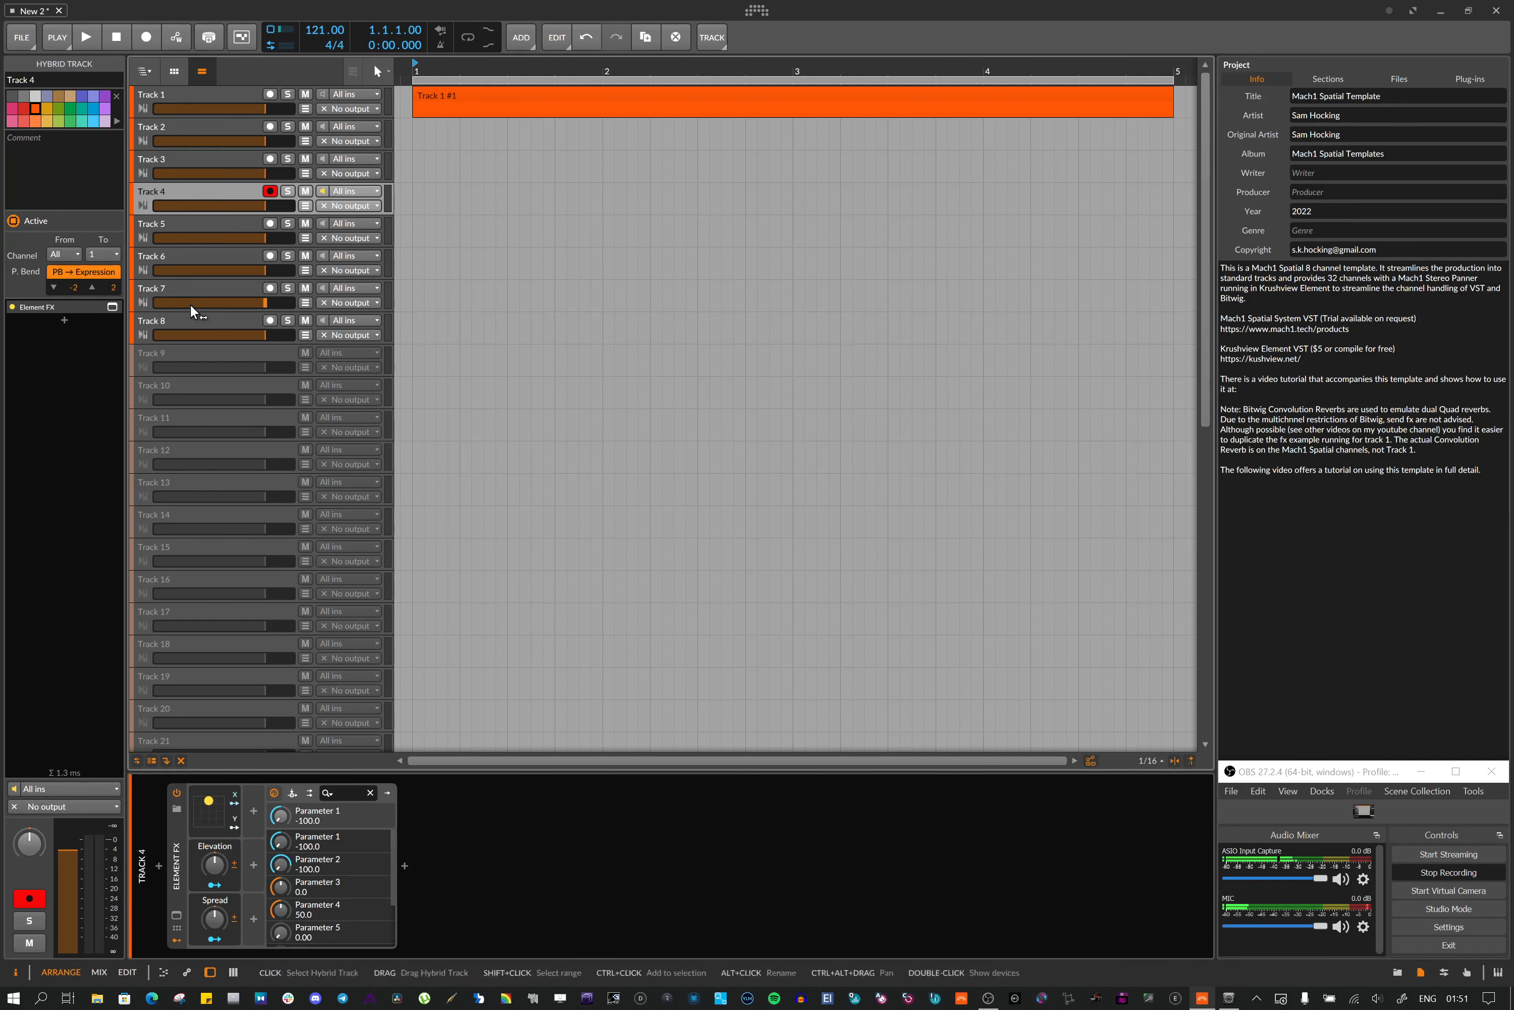
scroll(197, 509, "down", 5)
scroll(197, 516, "down", 5)
left_click(197, 525)
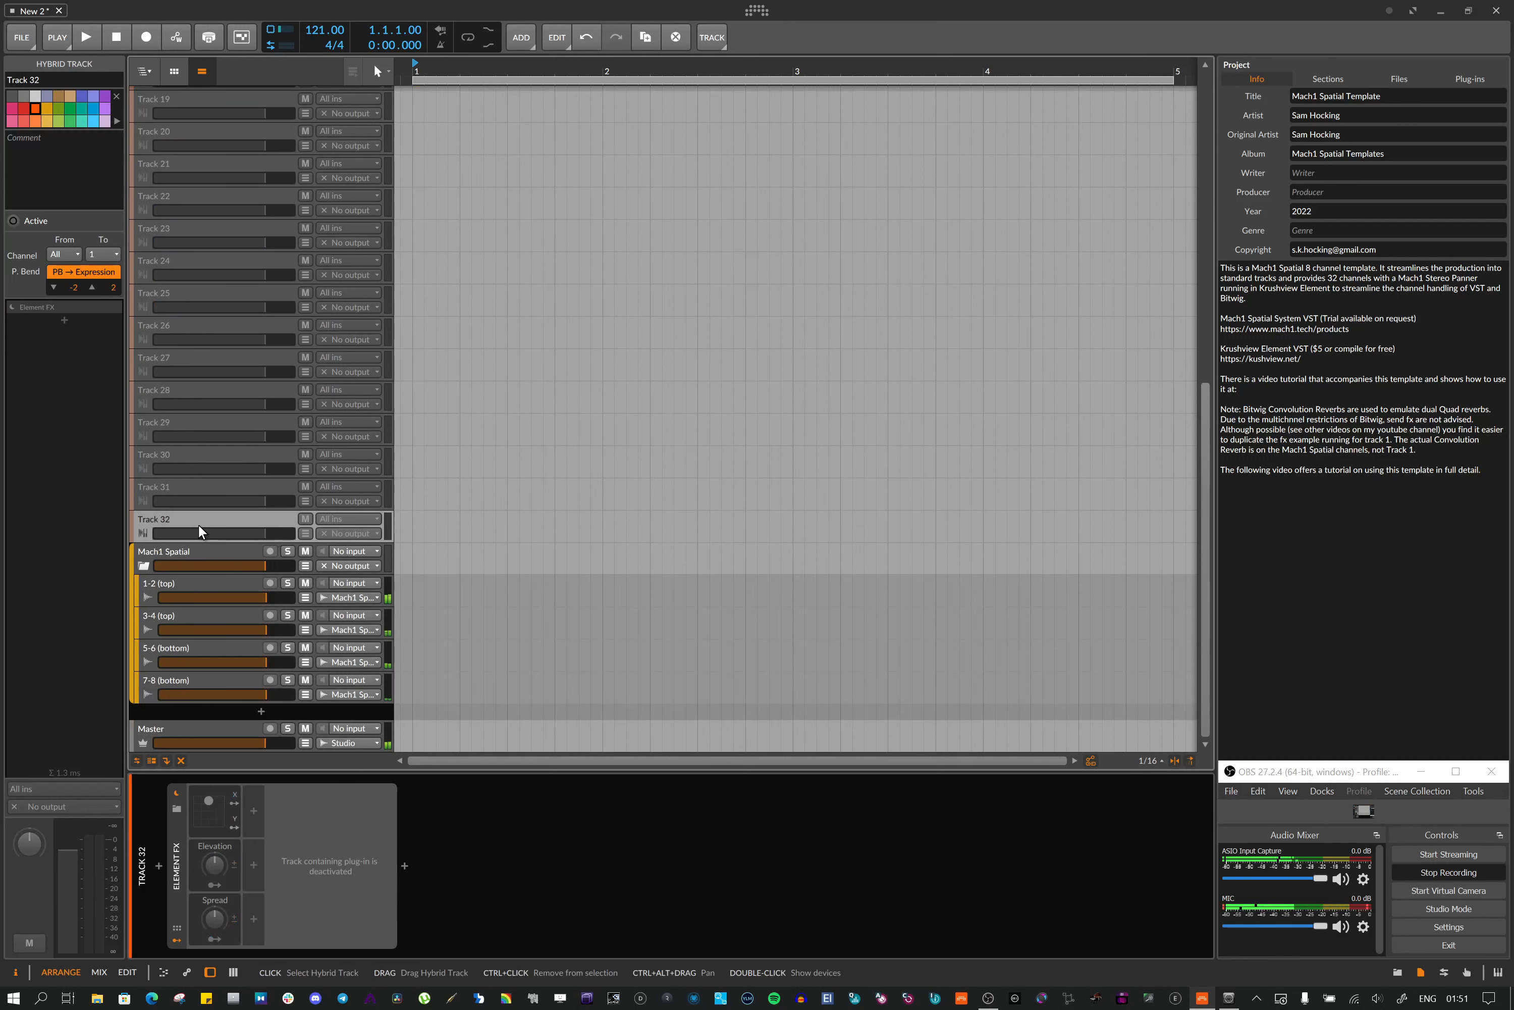
scroll(197, 523, "up", 10)
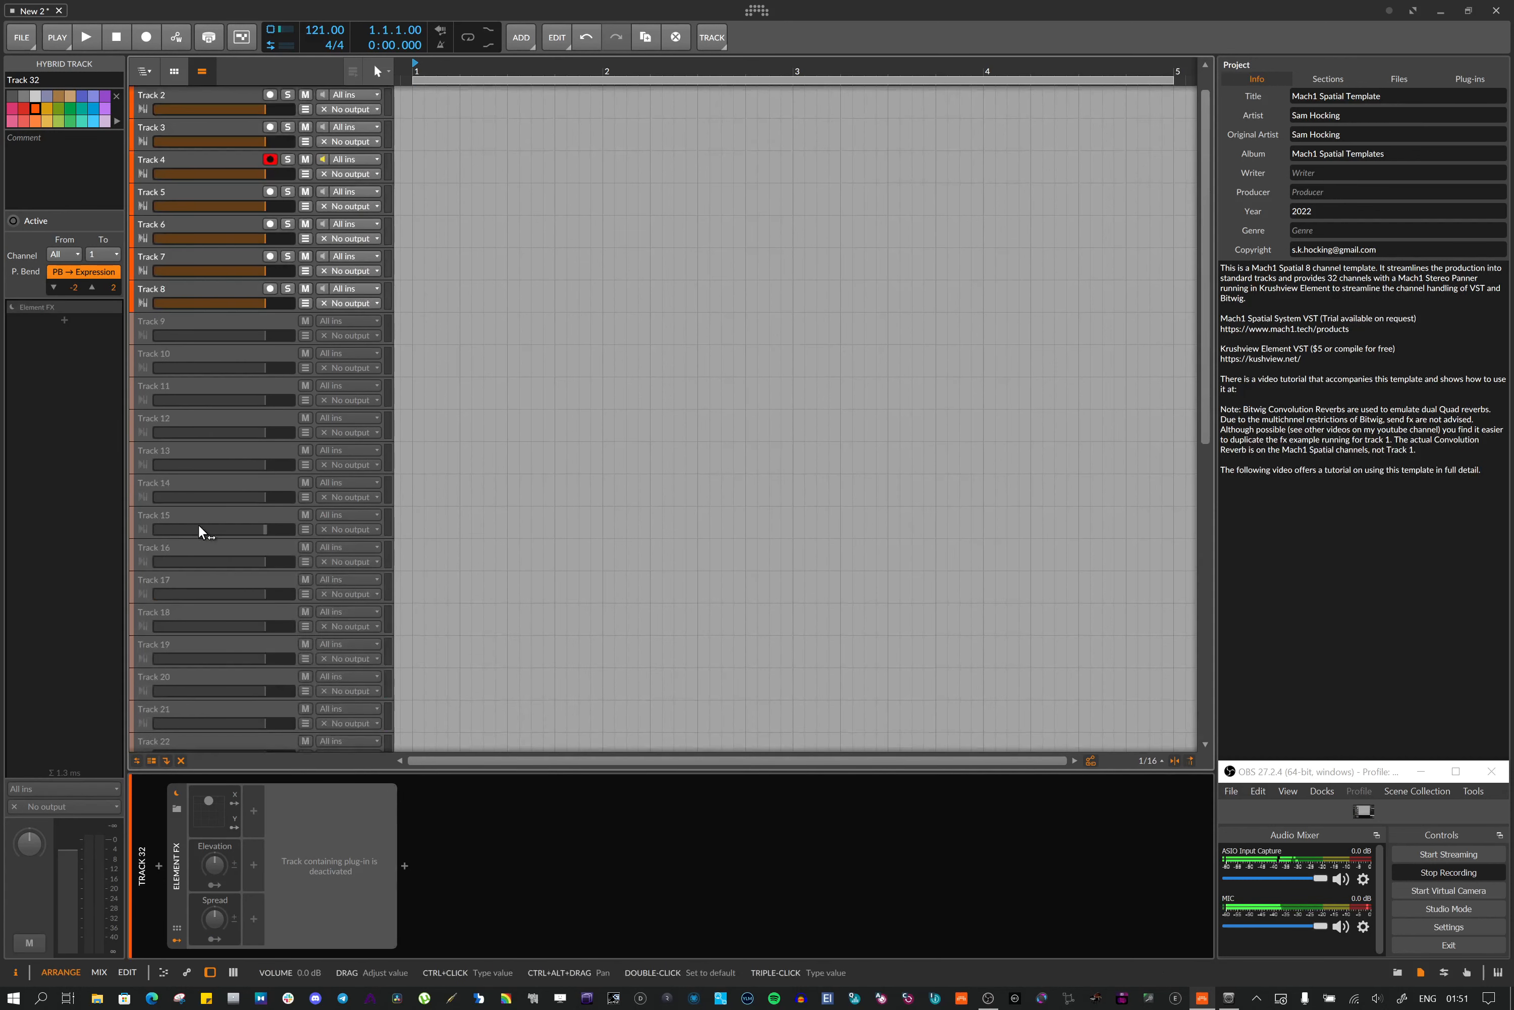
left_click(193, 89)
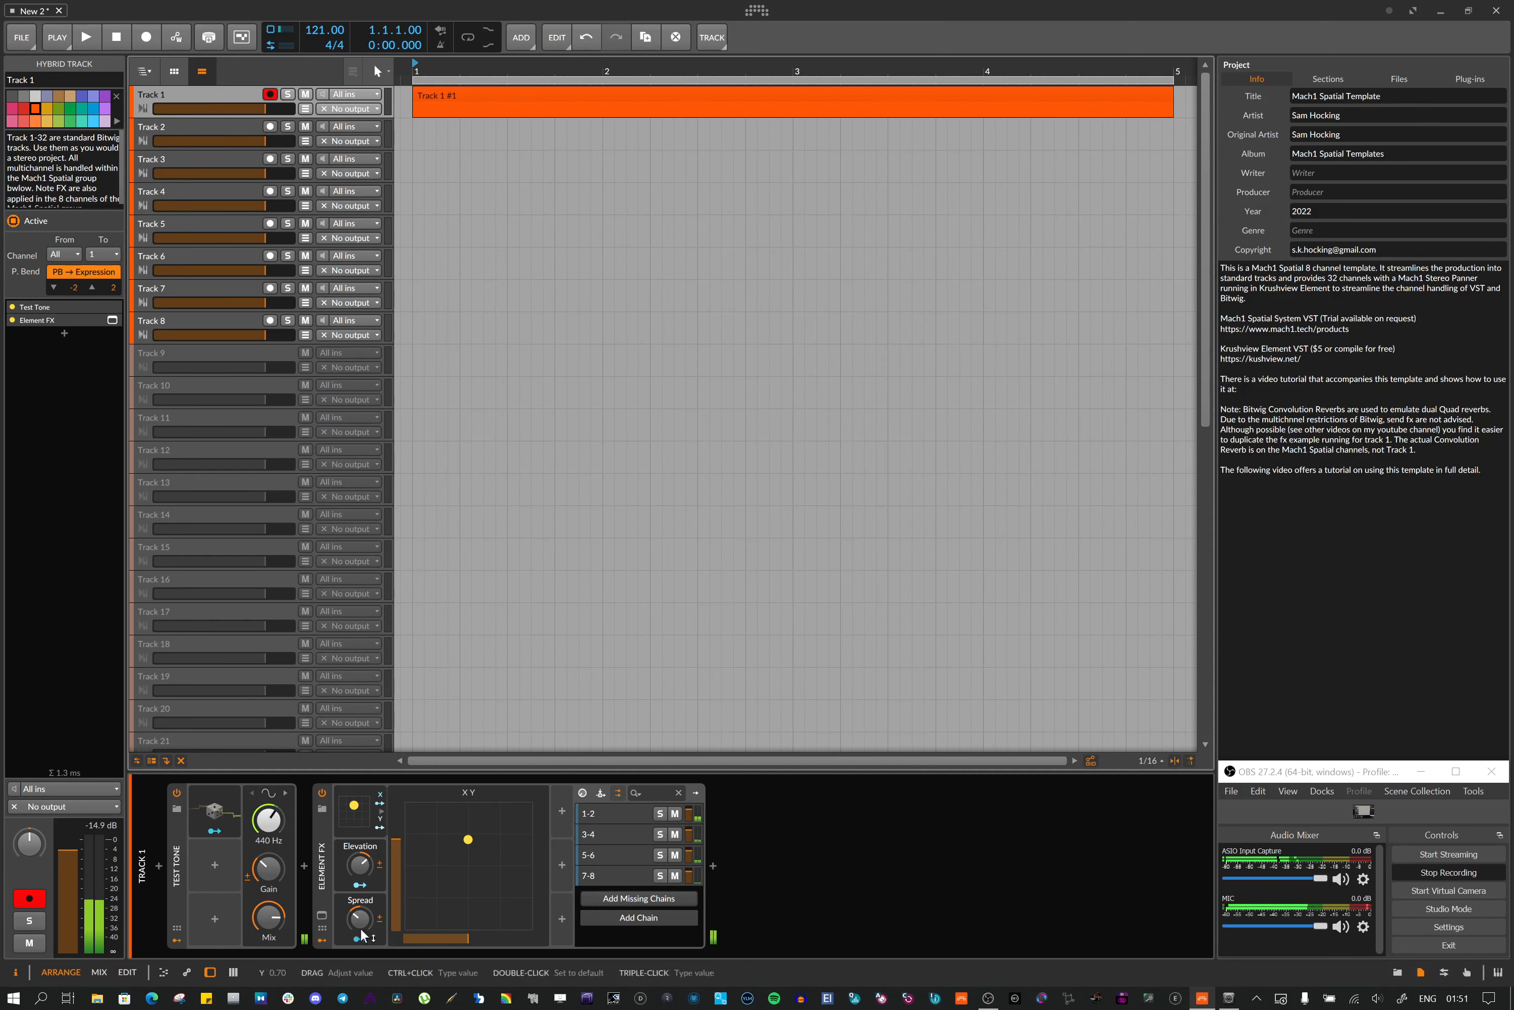
Reopen the Element FX plugin window and select the 1-2, 3-4, 5-6 and 7-8 chains in turn
left_click(321, 916)
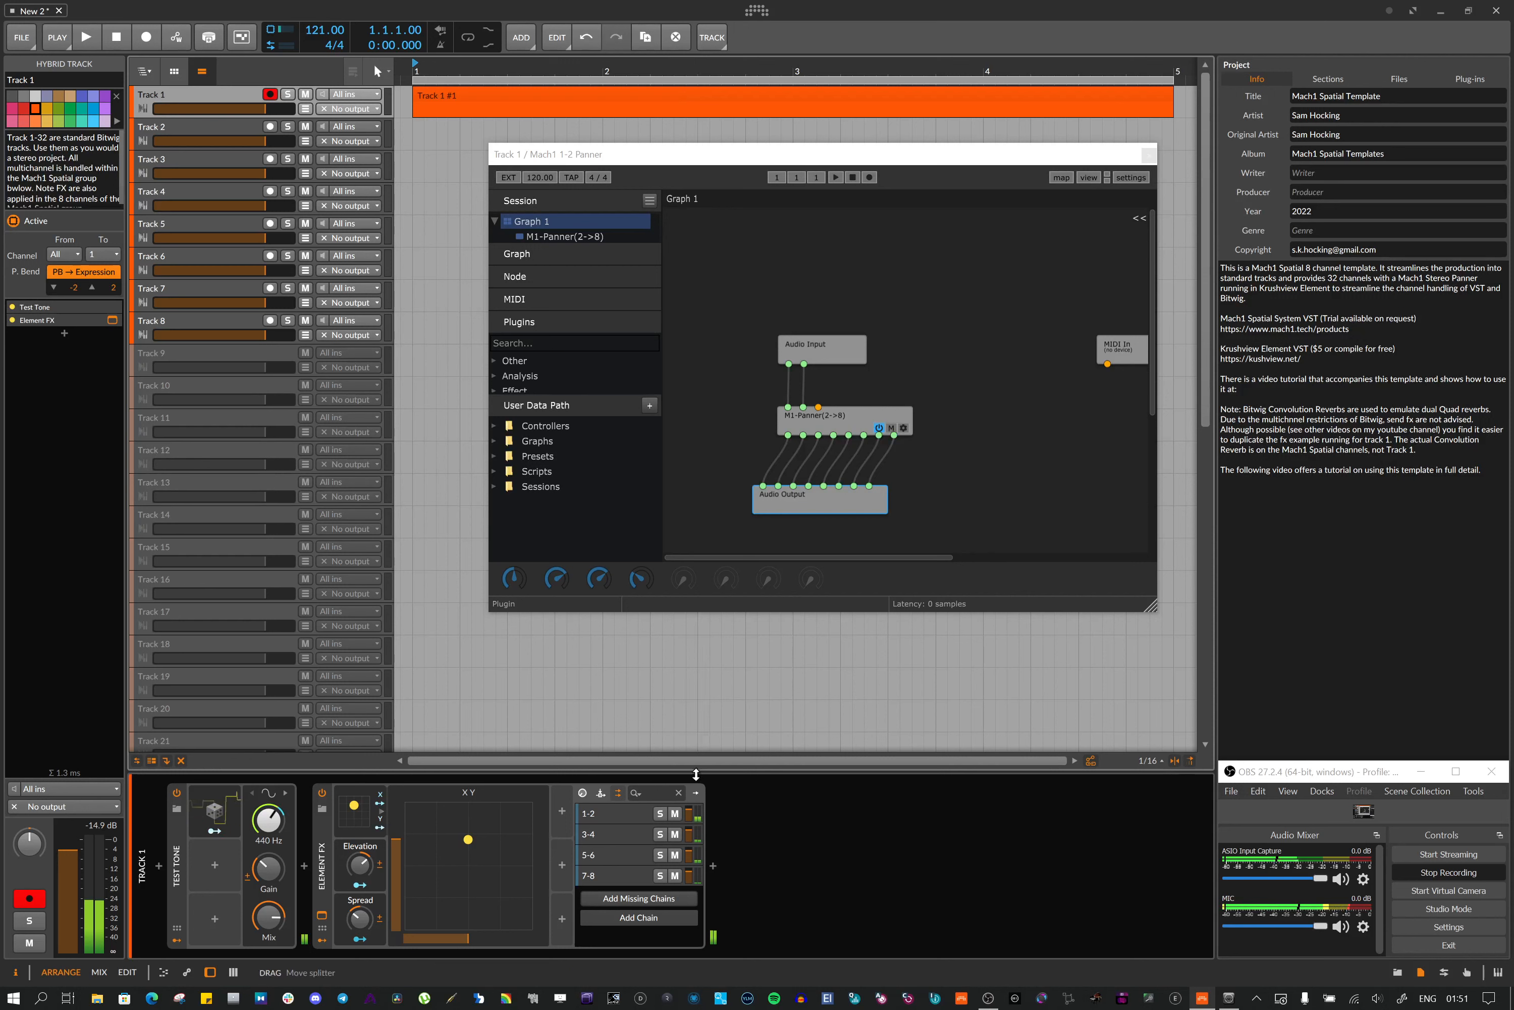
left_click(605, 812)
left_click(606, 836)
left_click(603, 850)
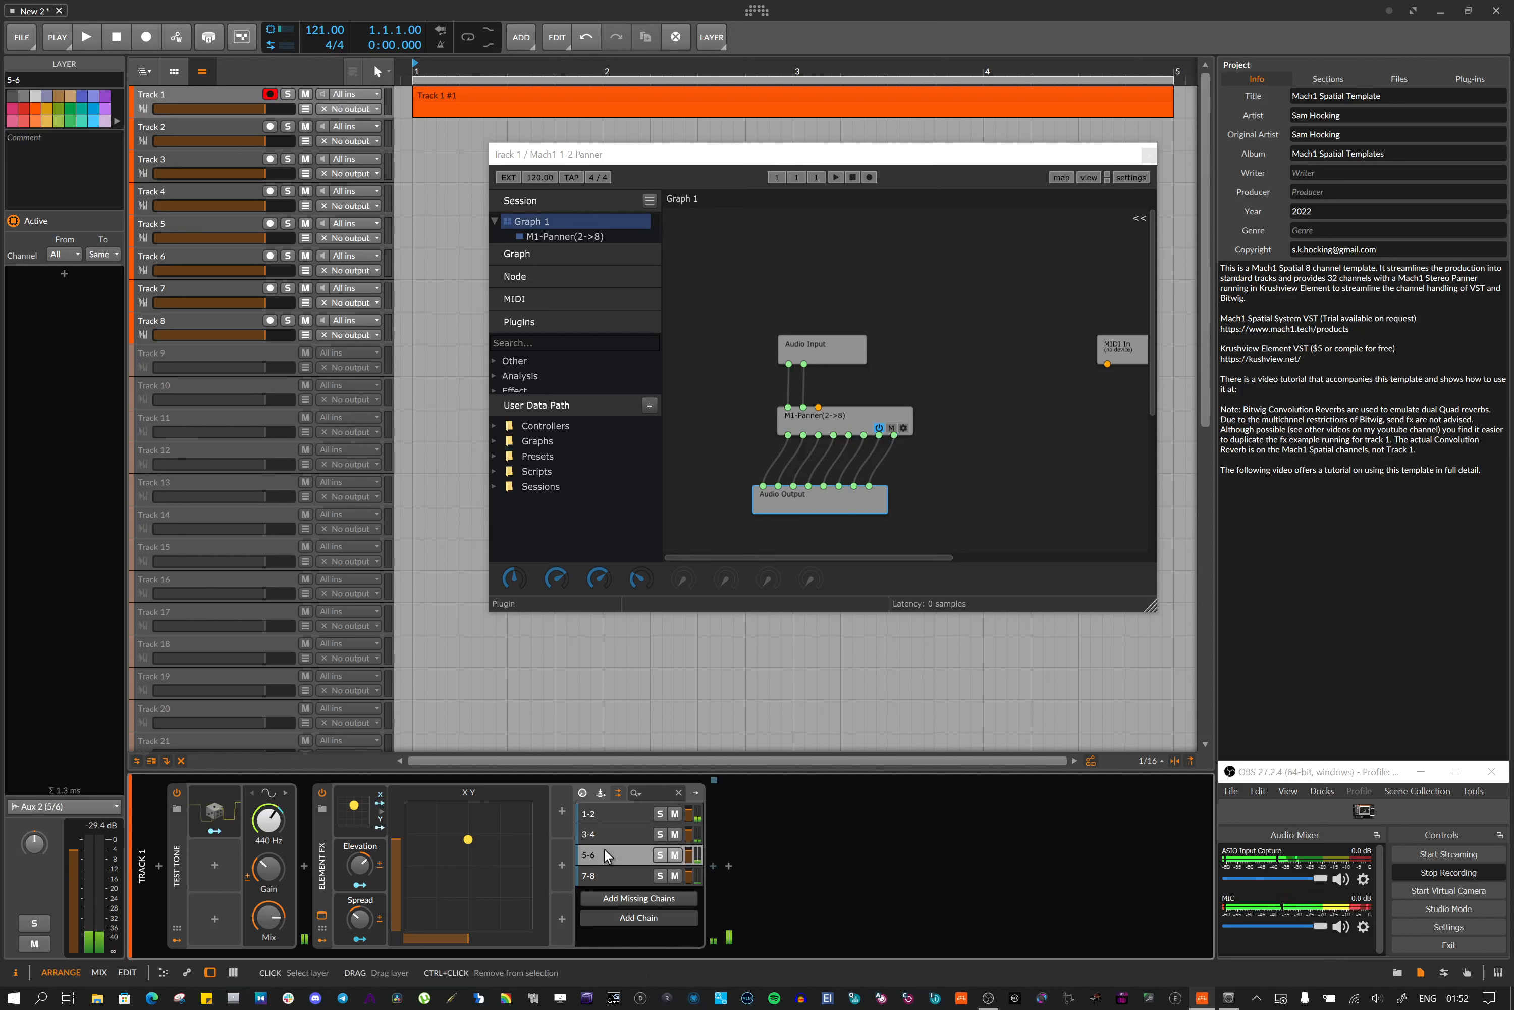
left_click(601, 870)
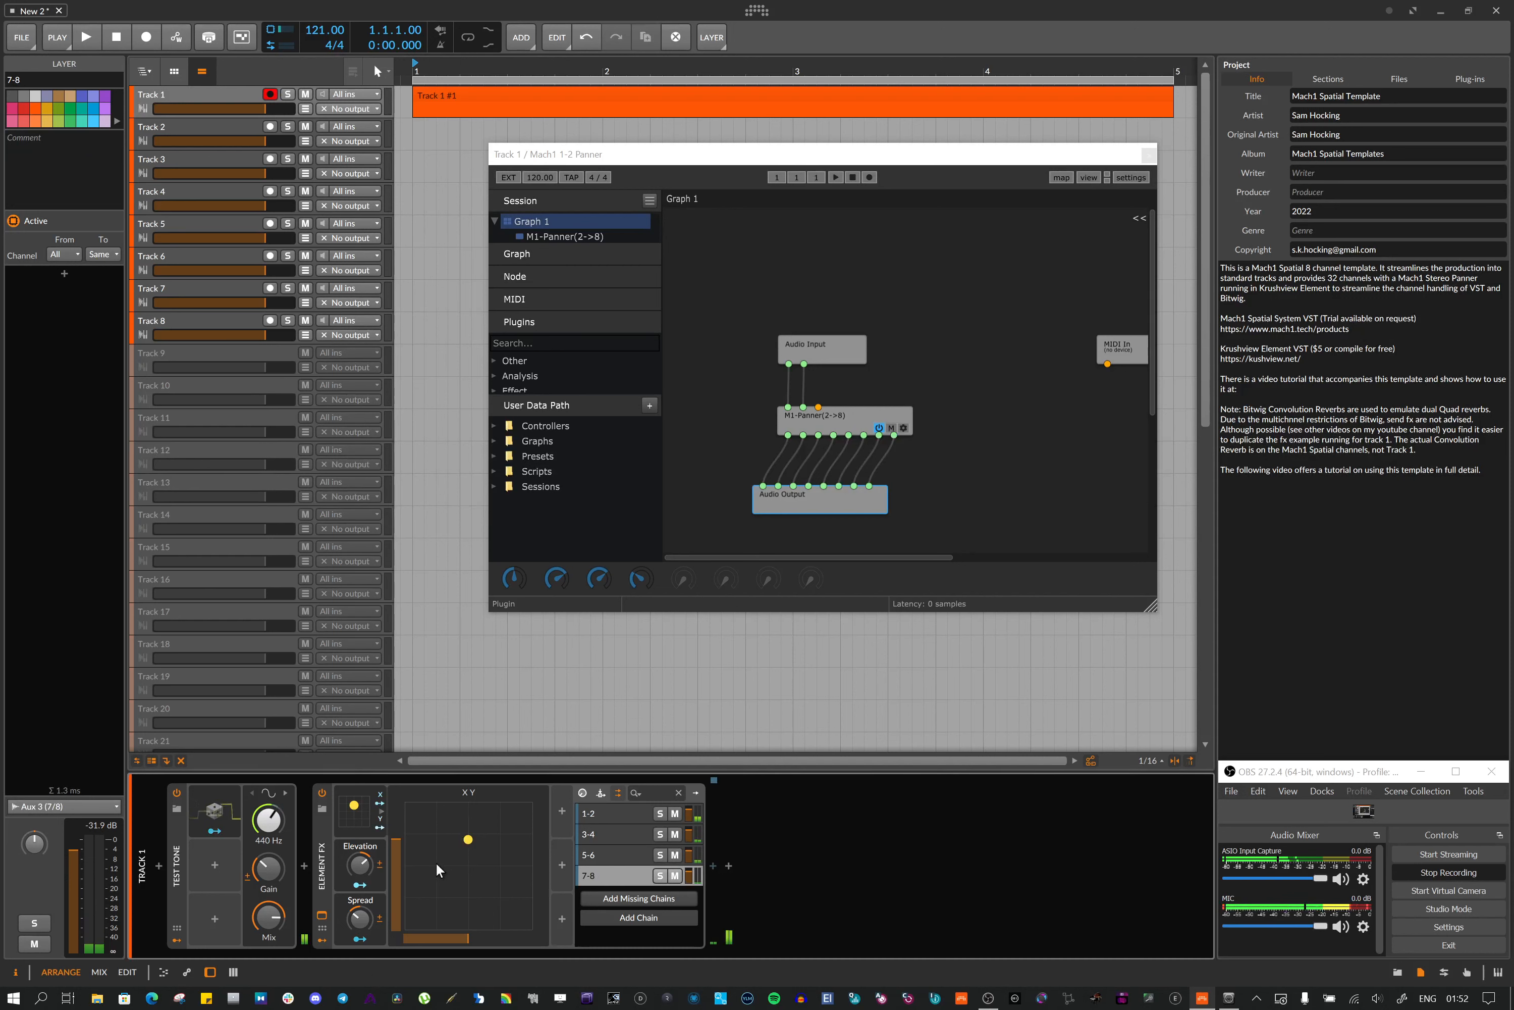
Drag the XY pad point toward the lower right and back near the centre, and close the plugin window
left_click_drag(473, 847, 529, 867)
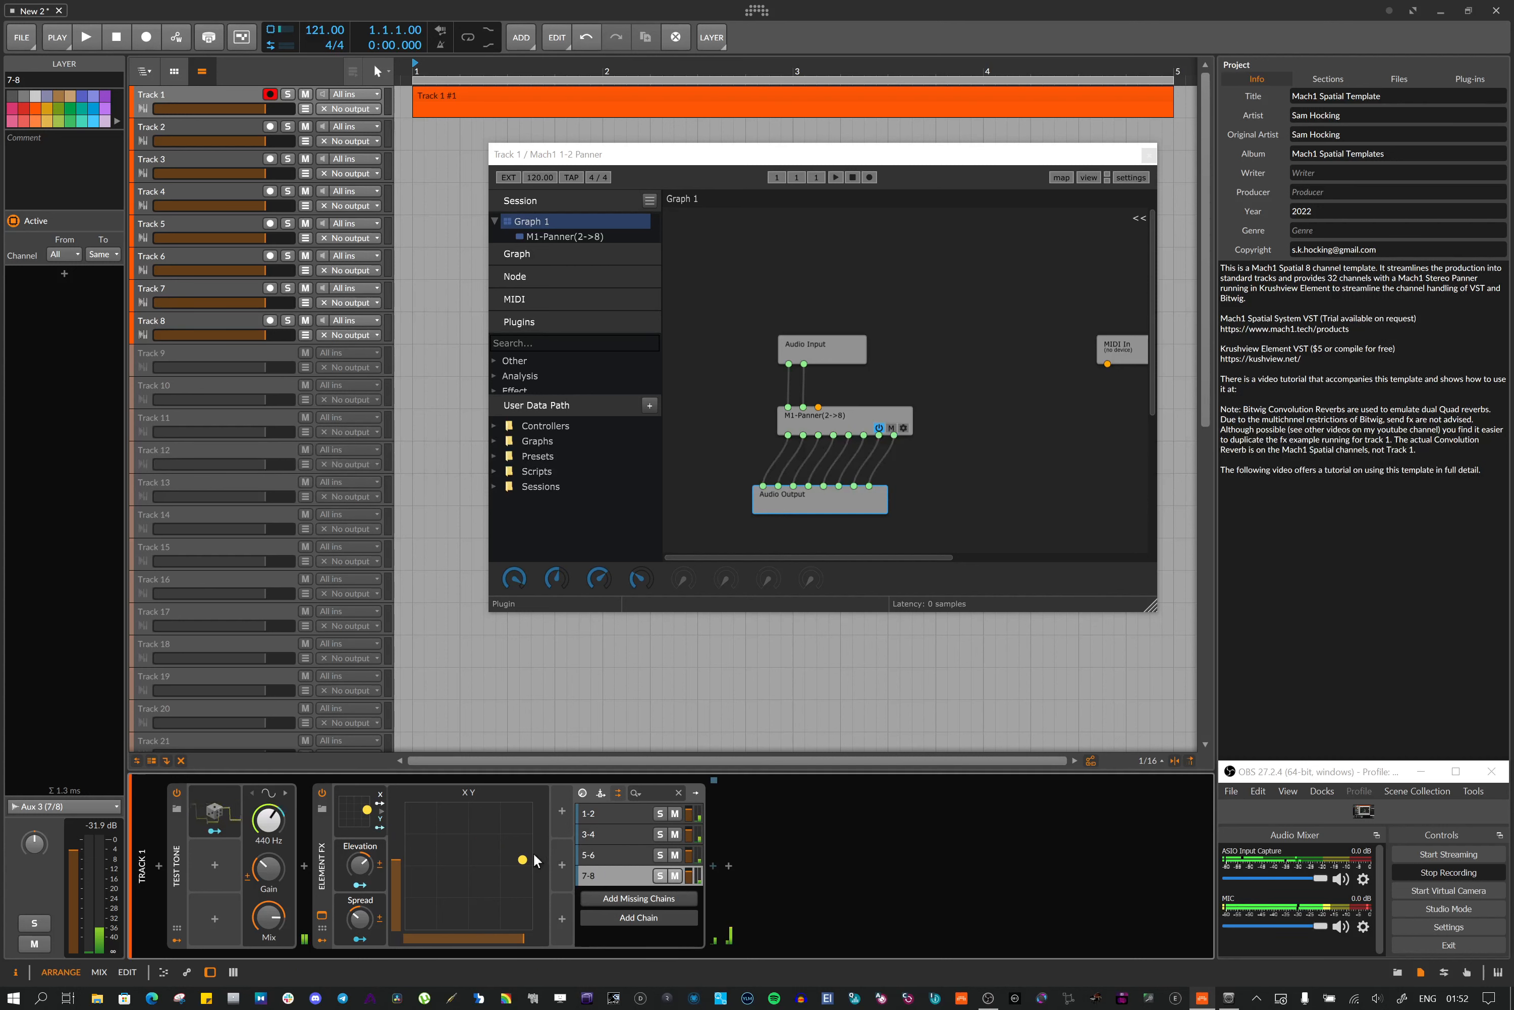
left_click_drag(534, 860, 469, 832)
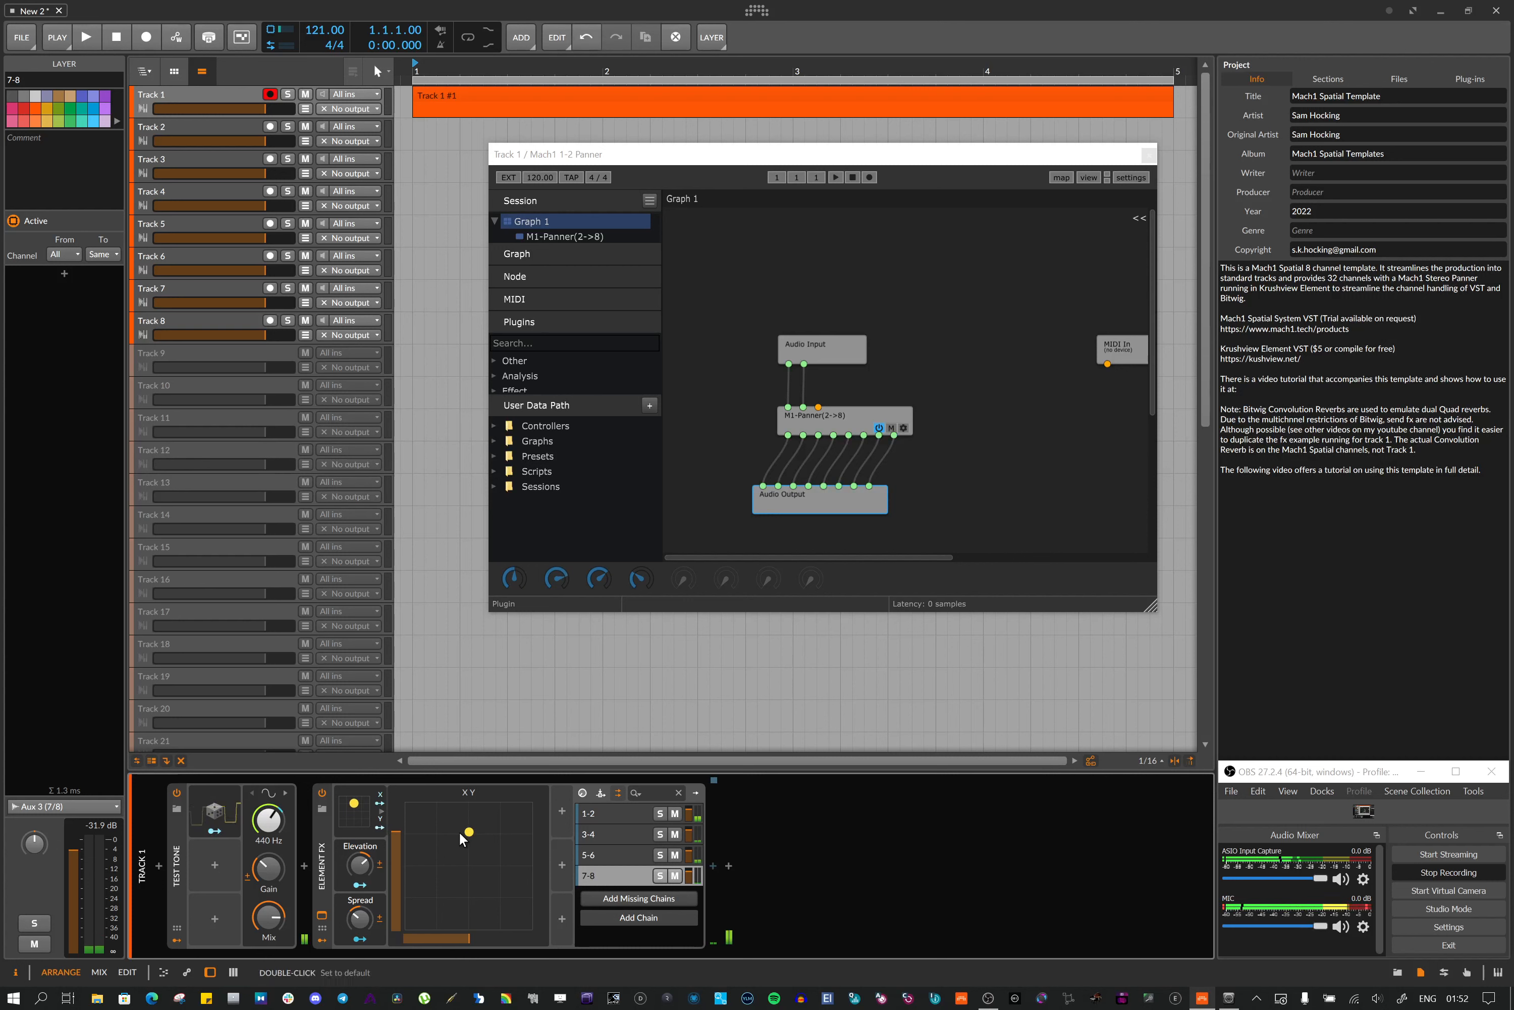
left_click(1149, 156)
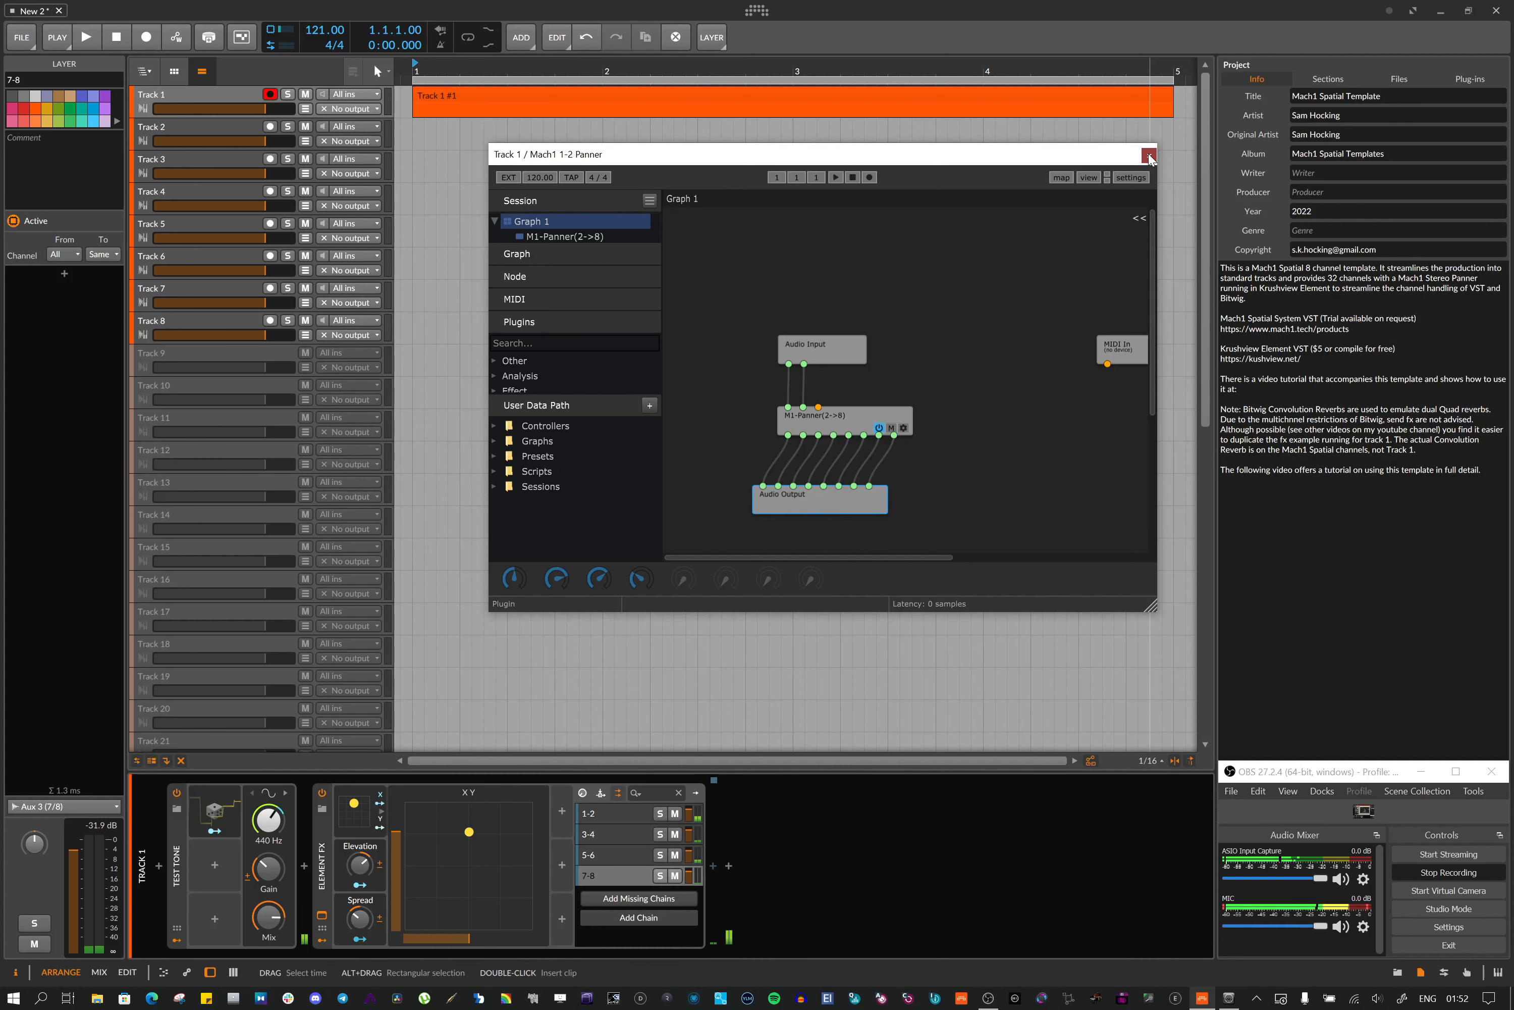
left_click(1149, 157)
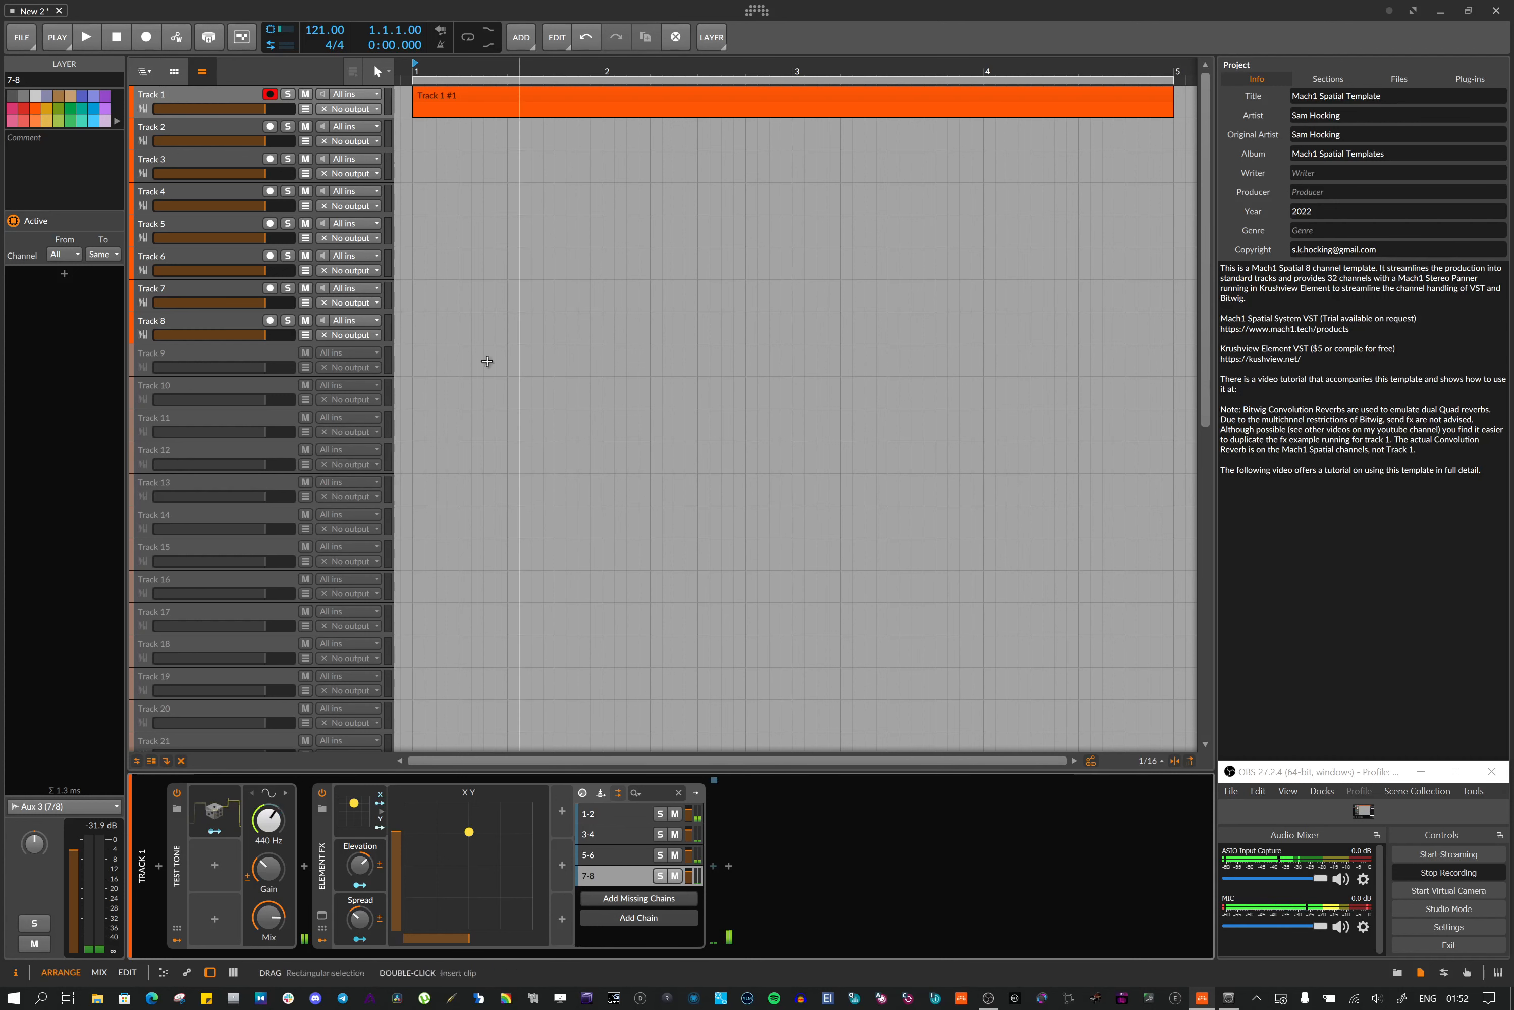
Inspect Track 1's output routing options and select the Mach1 Spatial group track
left_click(351, 106)
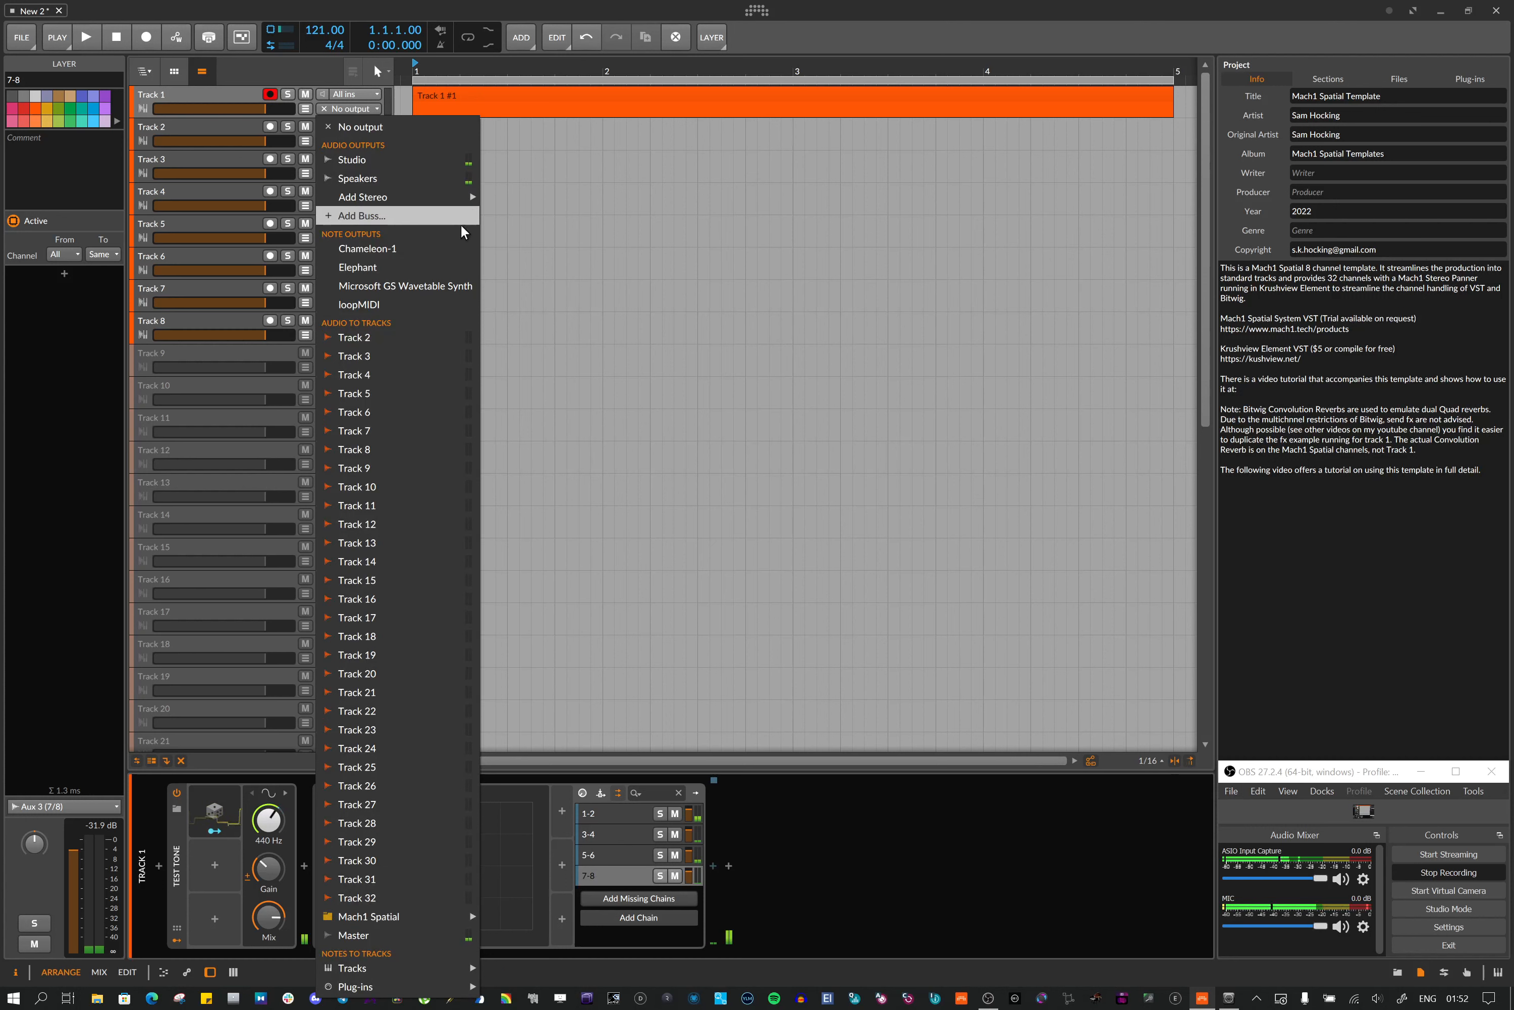
left_click(929, 232)
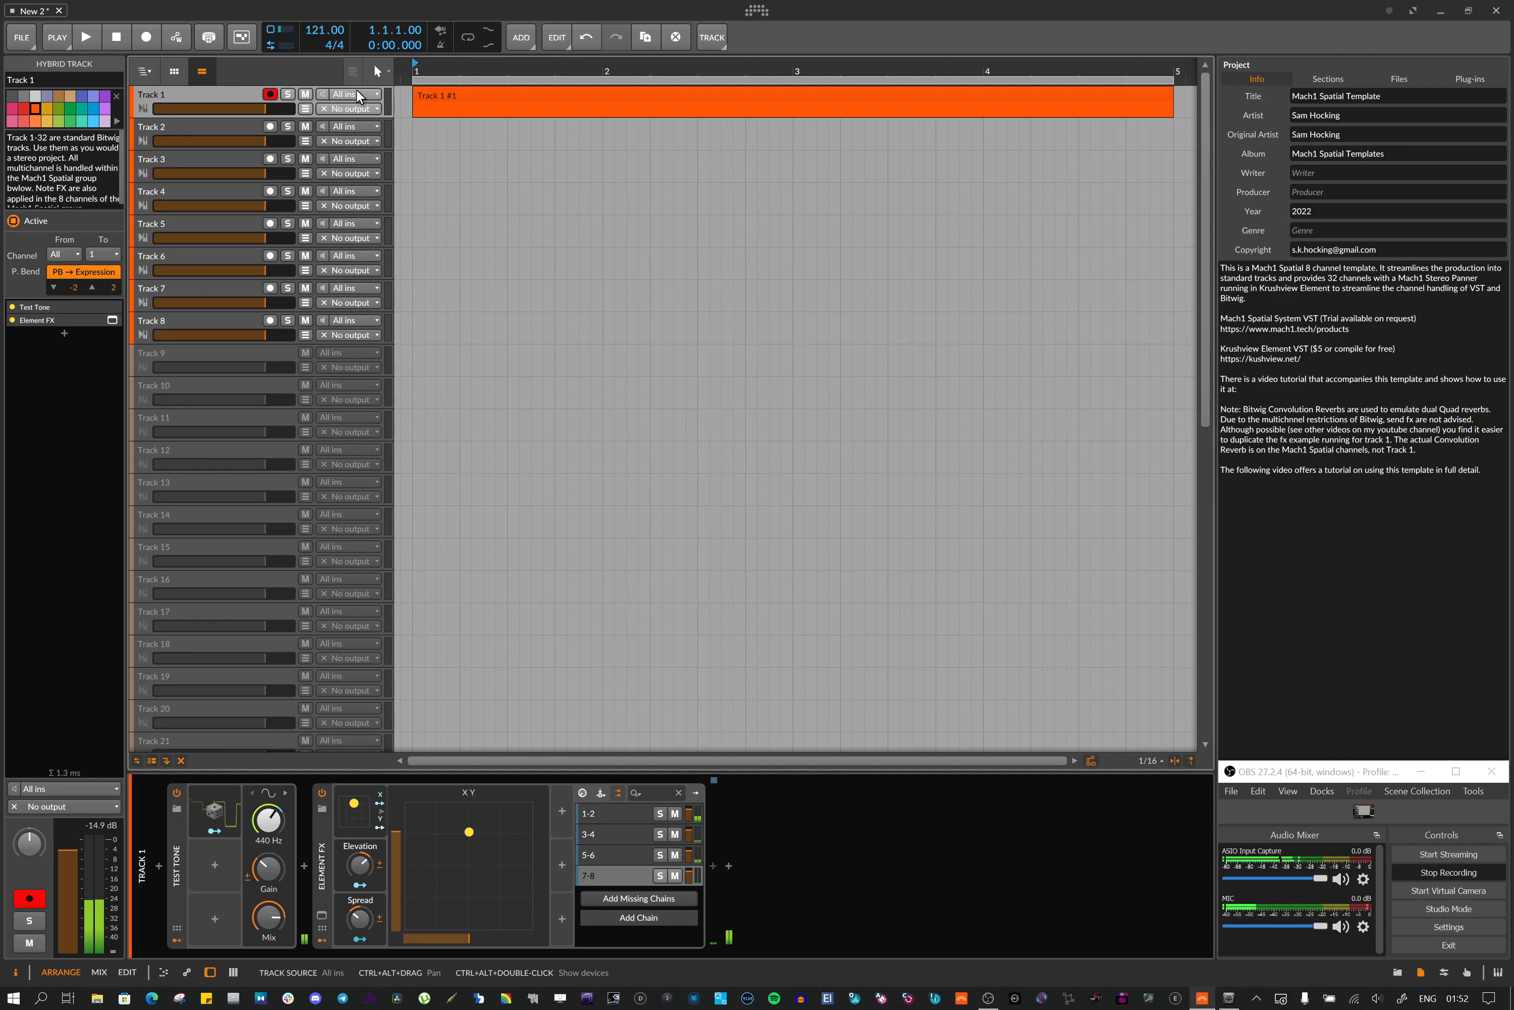
scroll(220, 204, "down", 10)
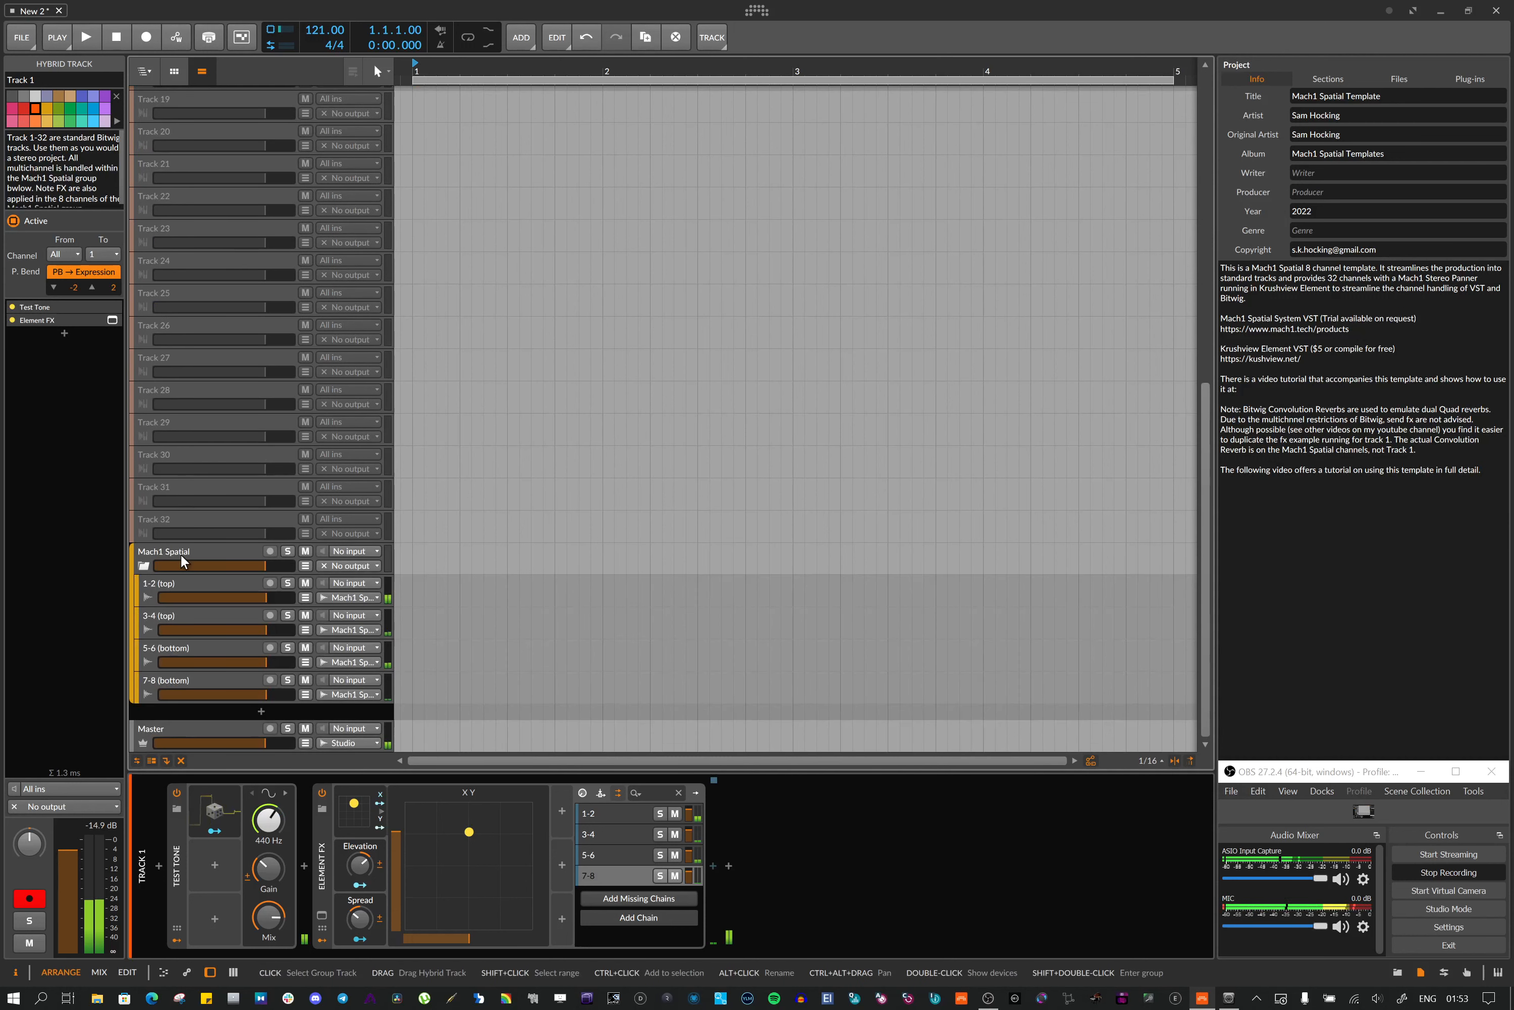
left_click(179, 554)
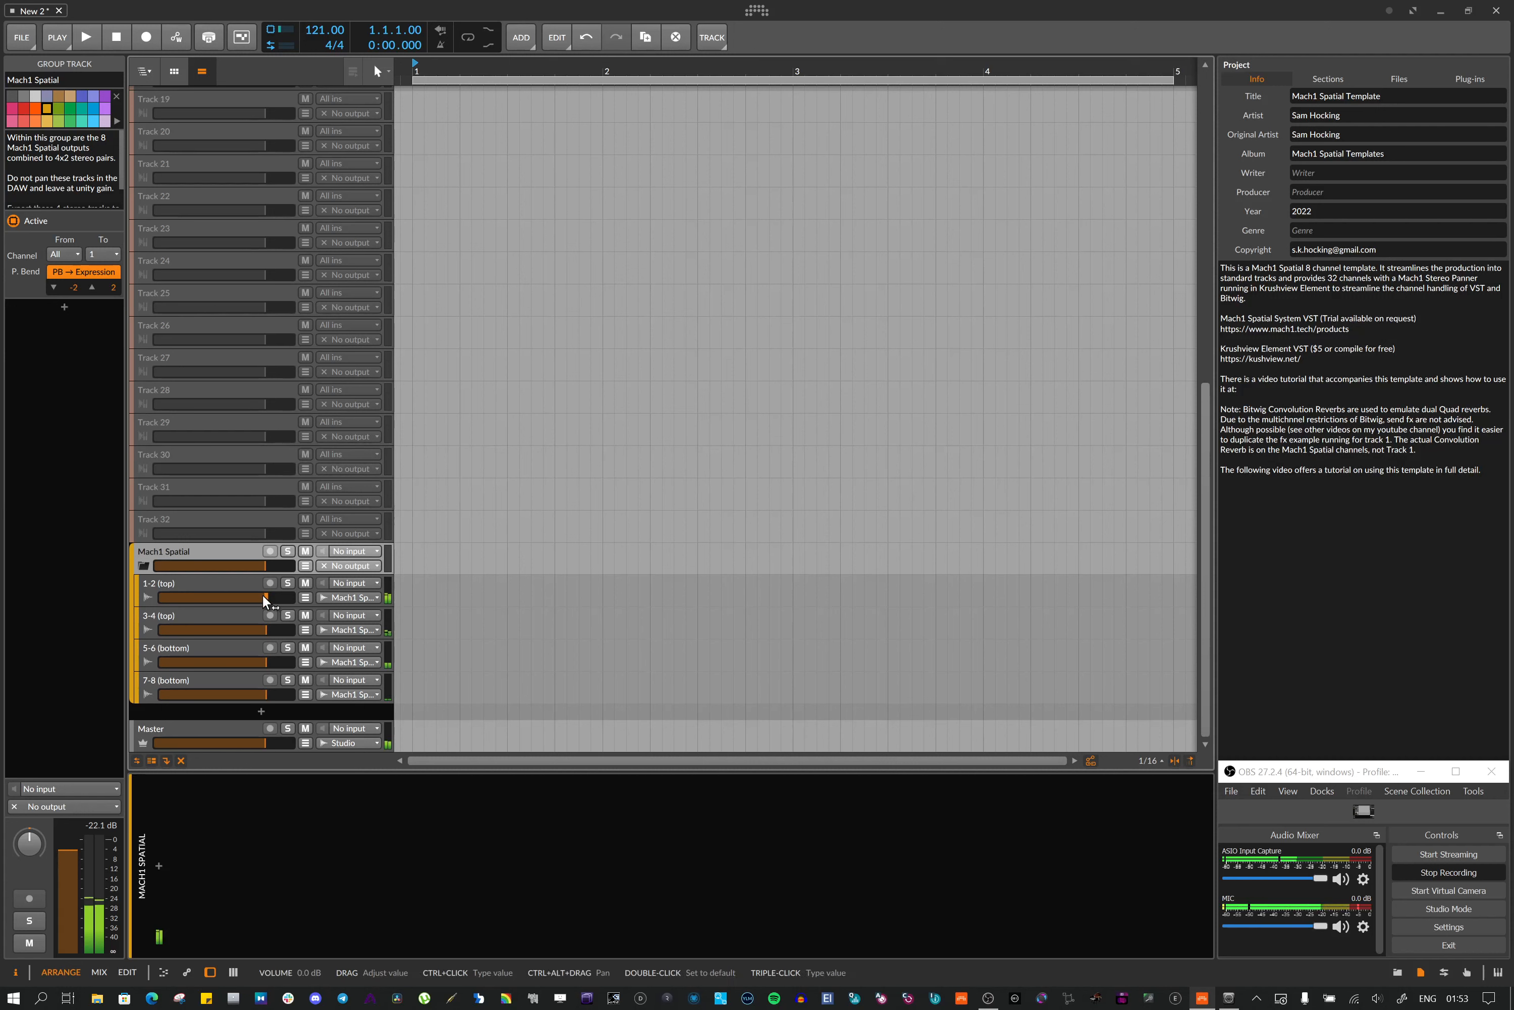
Inspect the Mach1 Spatial group's 1-2, 3-4, 5-6 and 7-8 channel tracks in turn
left_click(190, 585)
left_click(190, 614)
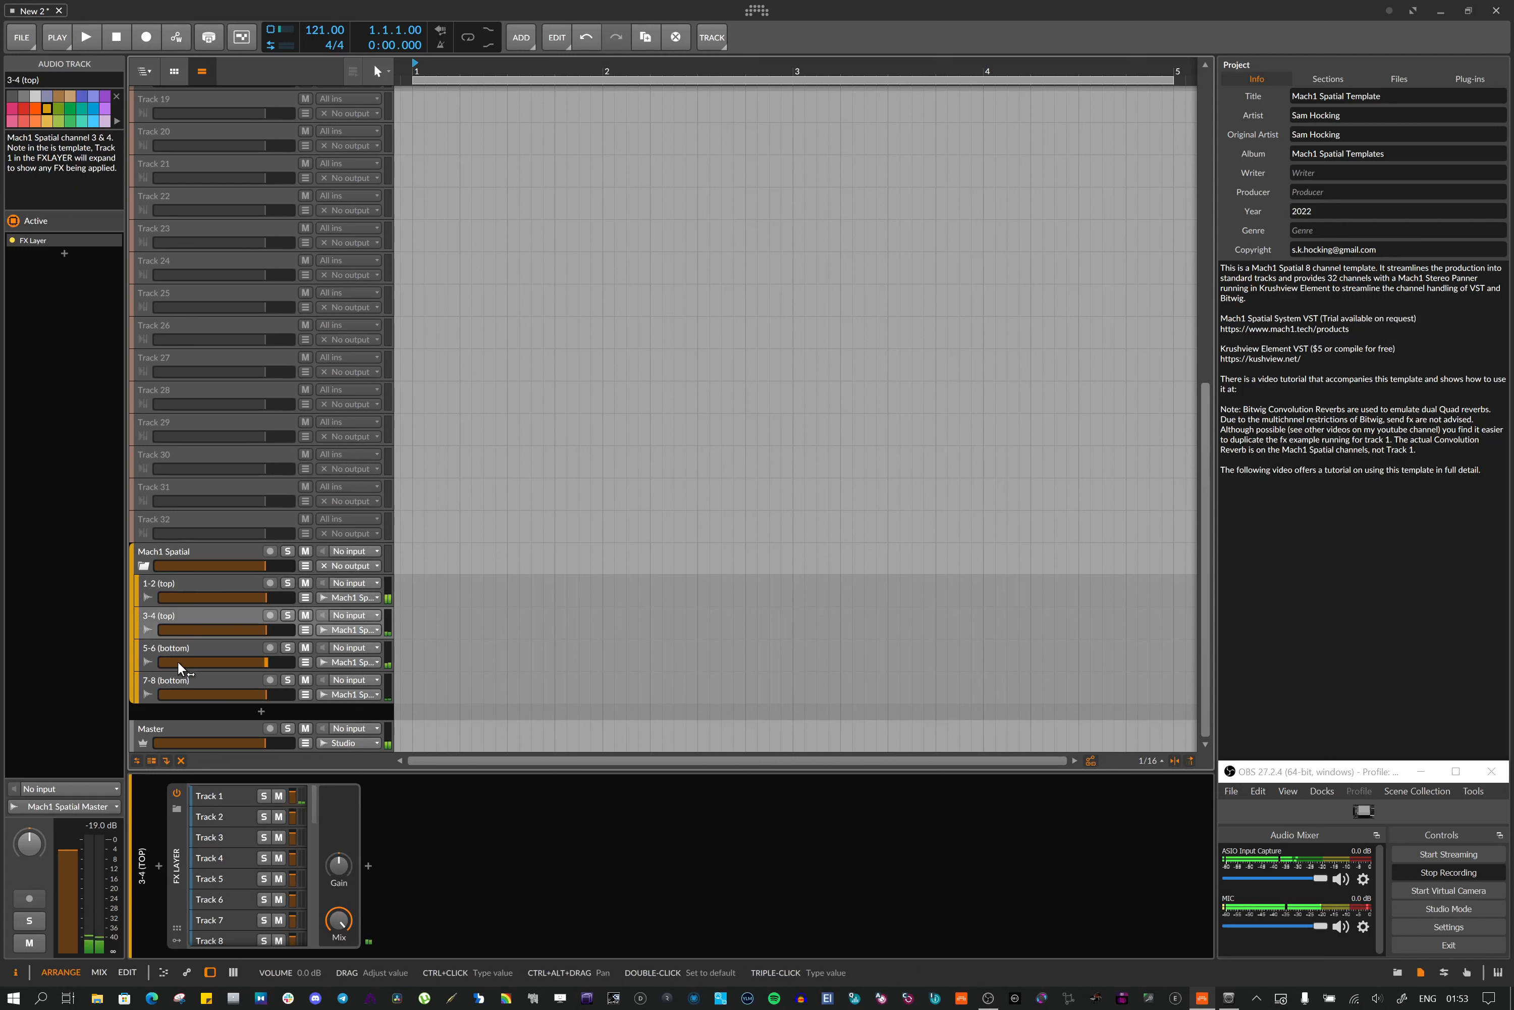
left_click(181, 646)
left_click(180, 684)
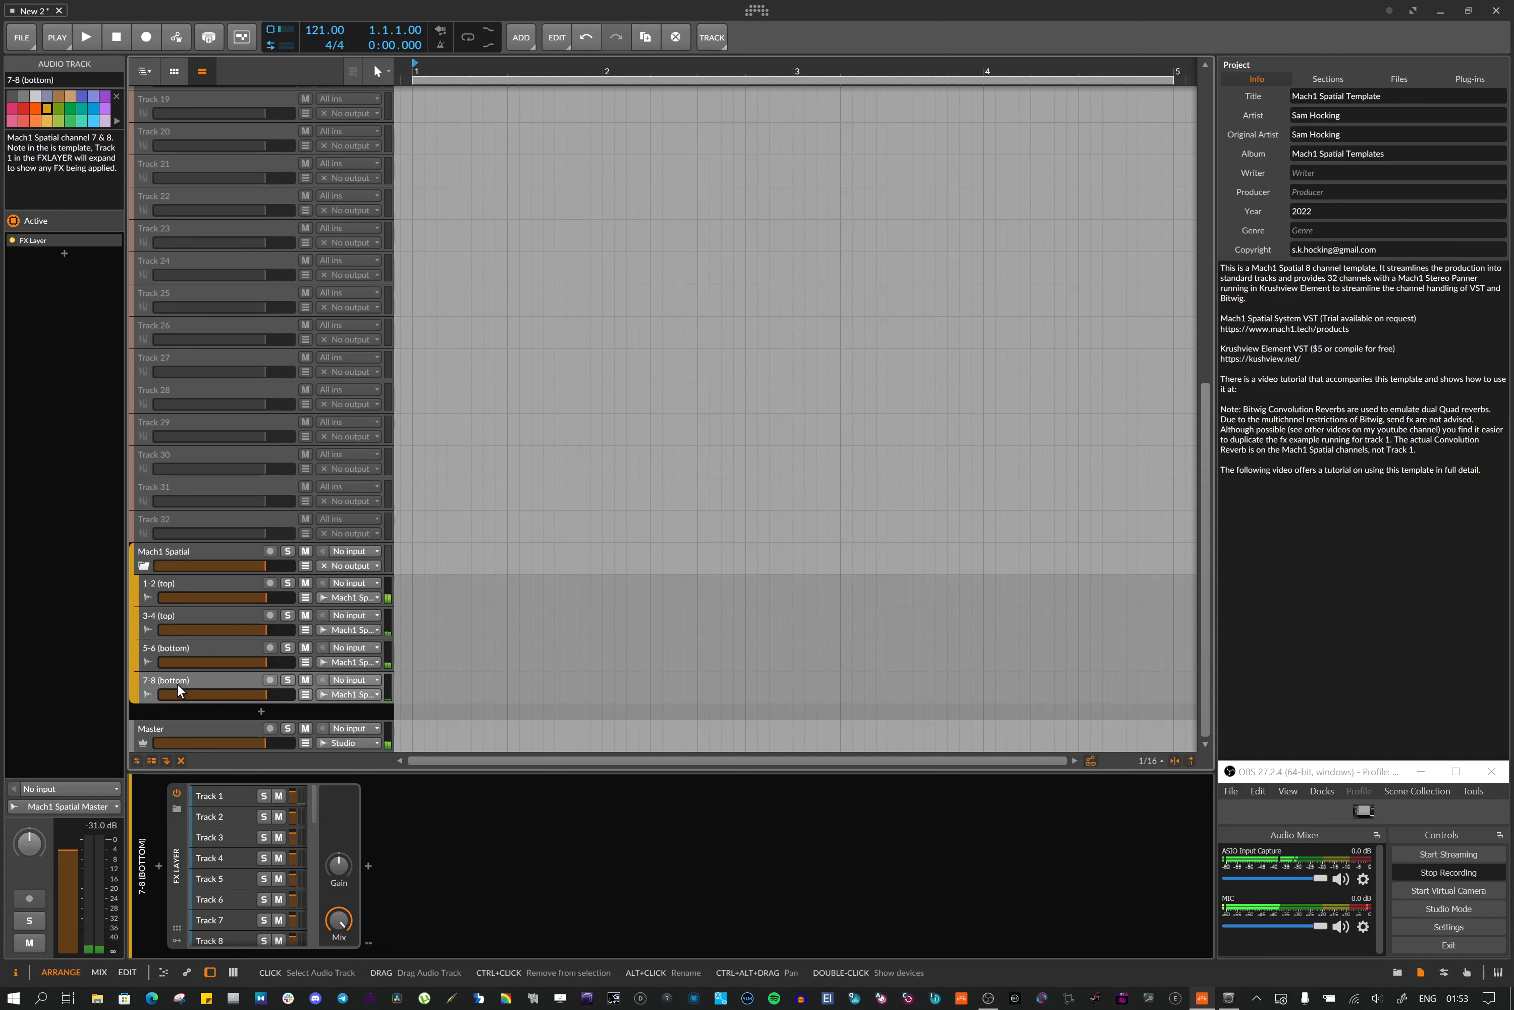
left_click(191, 579)
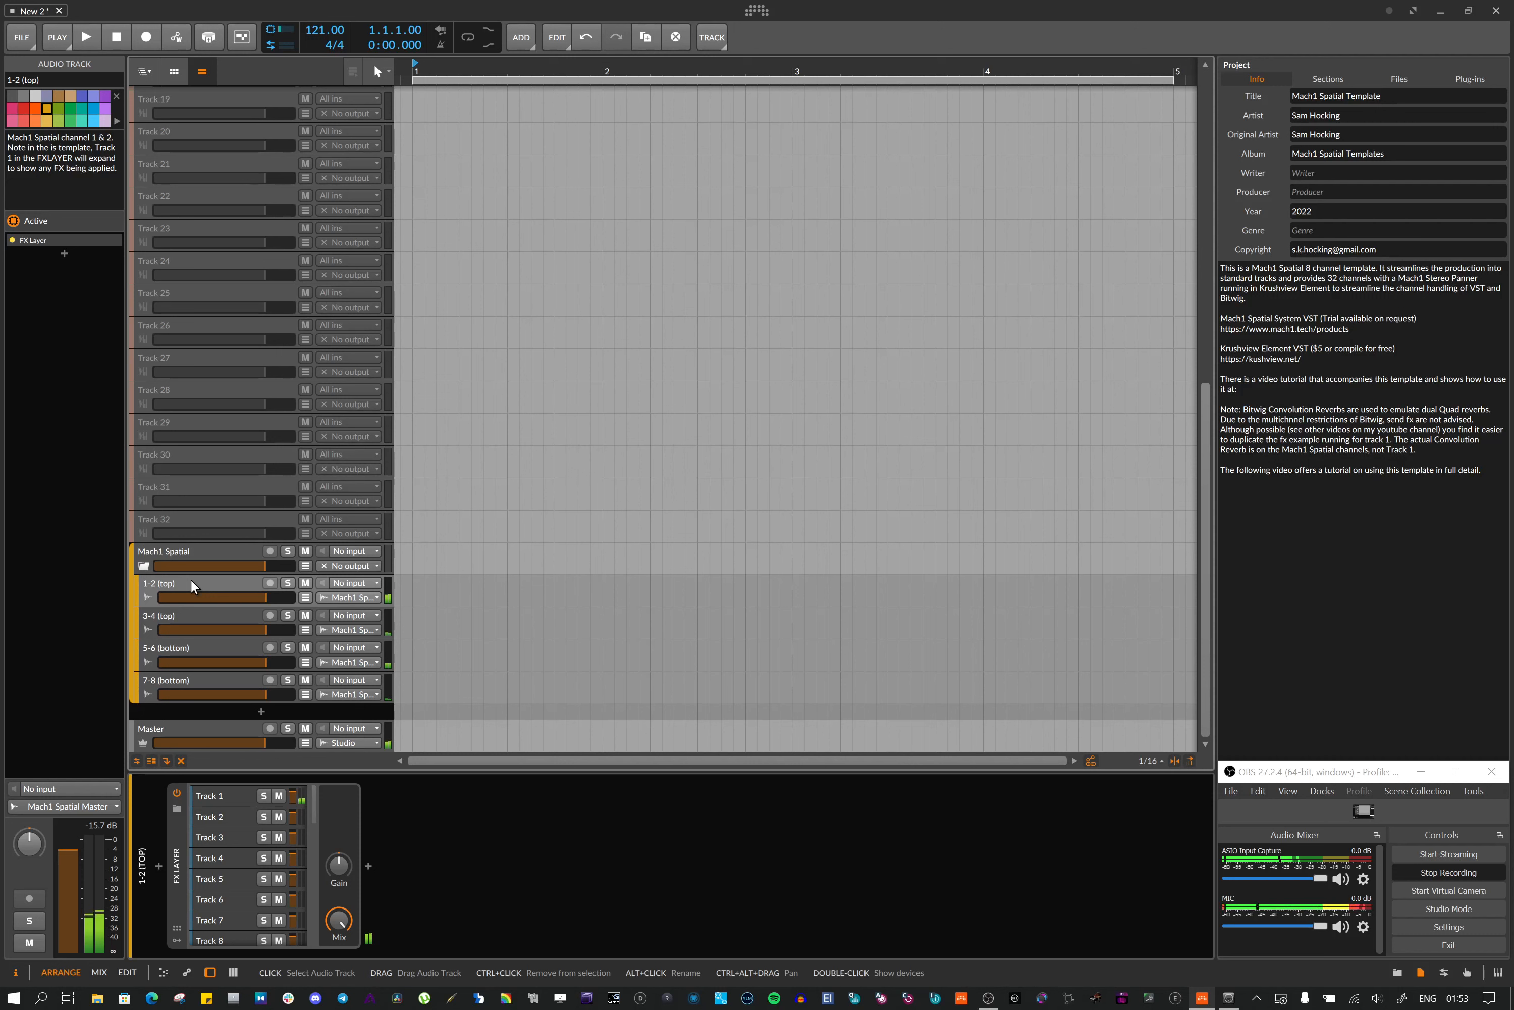
left_click(172, 618)
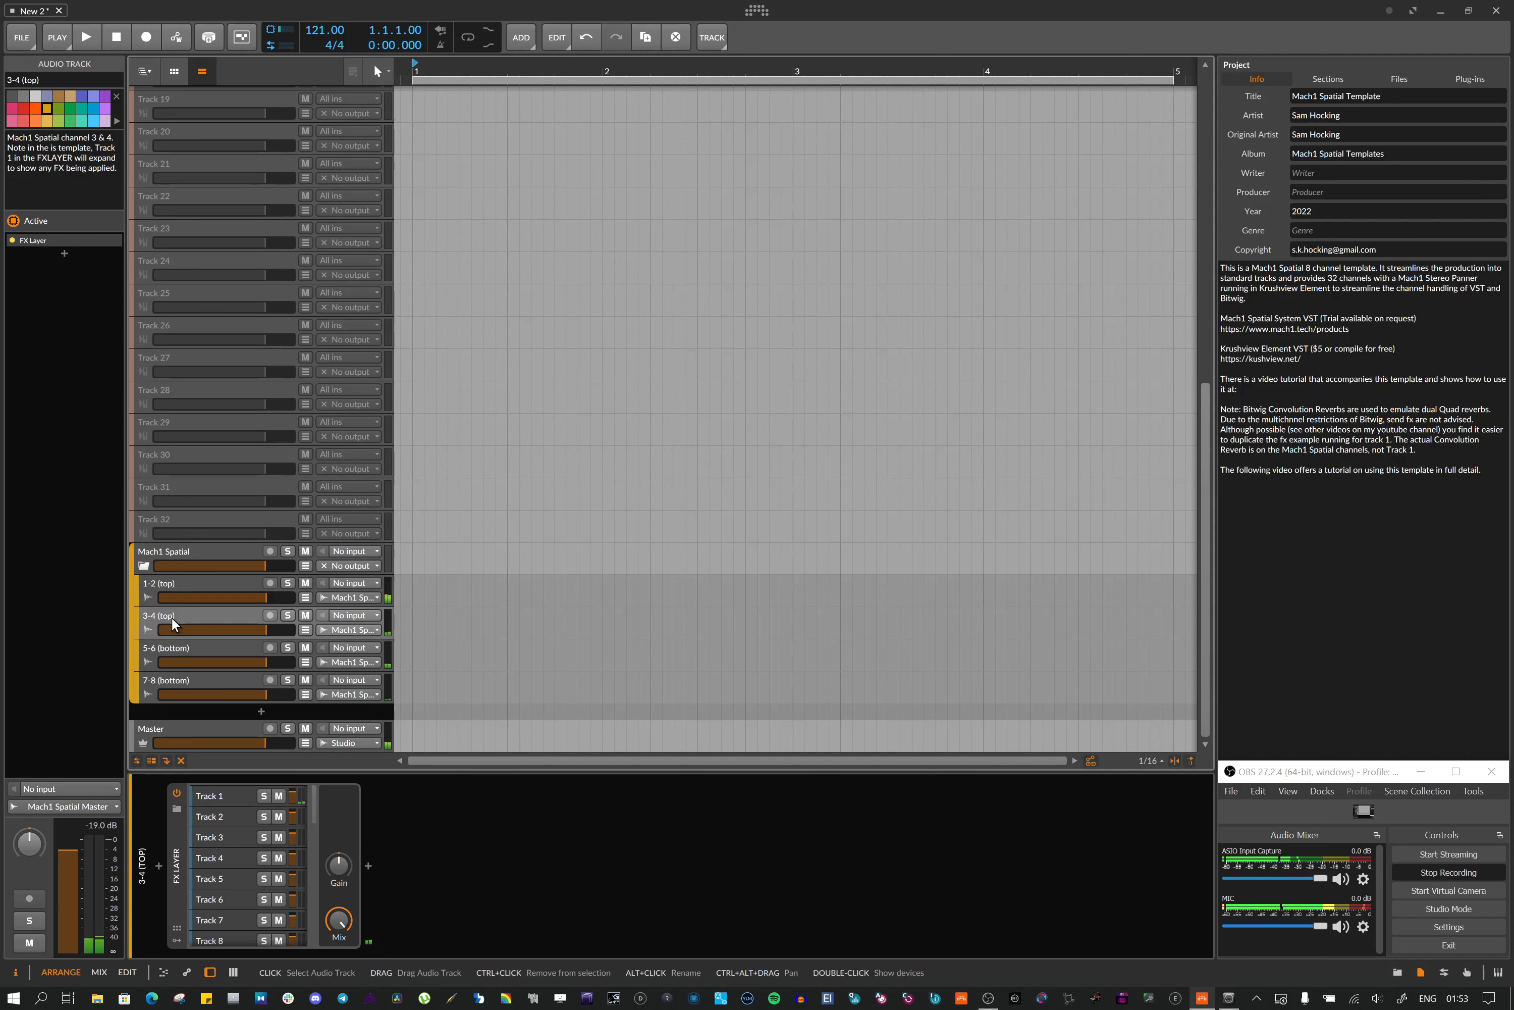
left_click(151, 647)
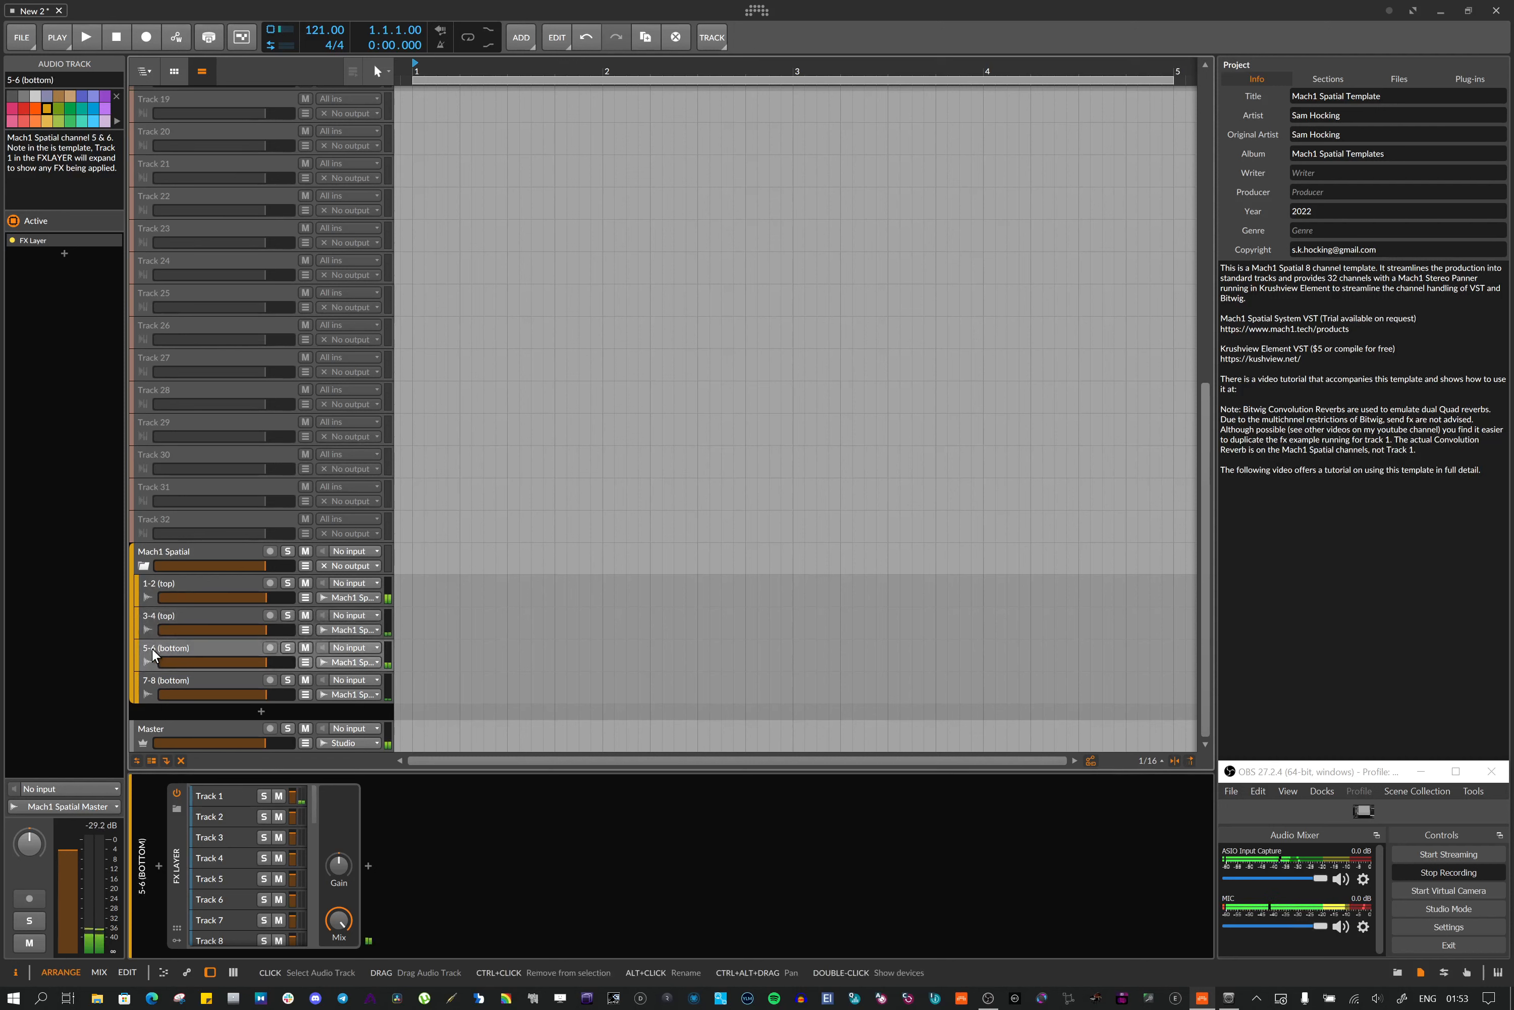
left_click(165, 684)
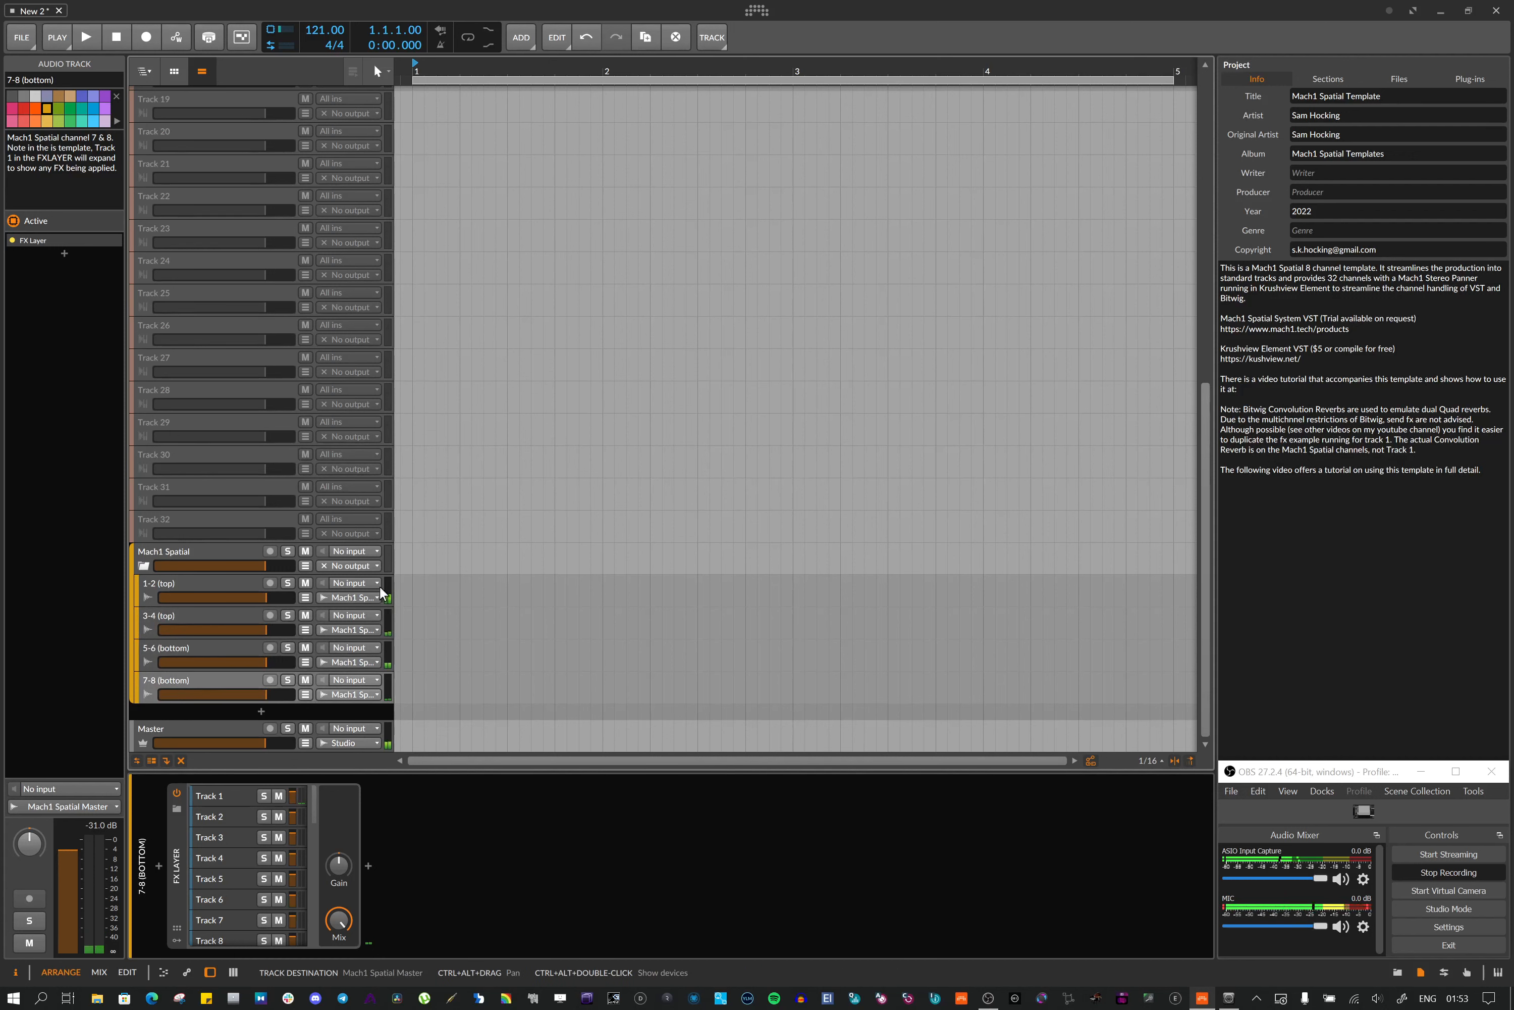
left_click(217, 555)
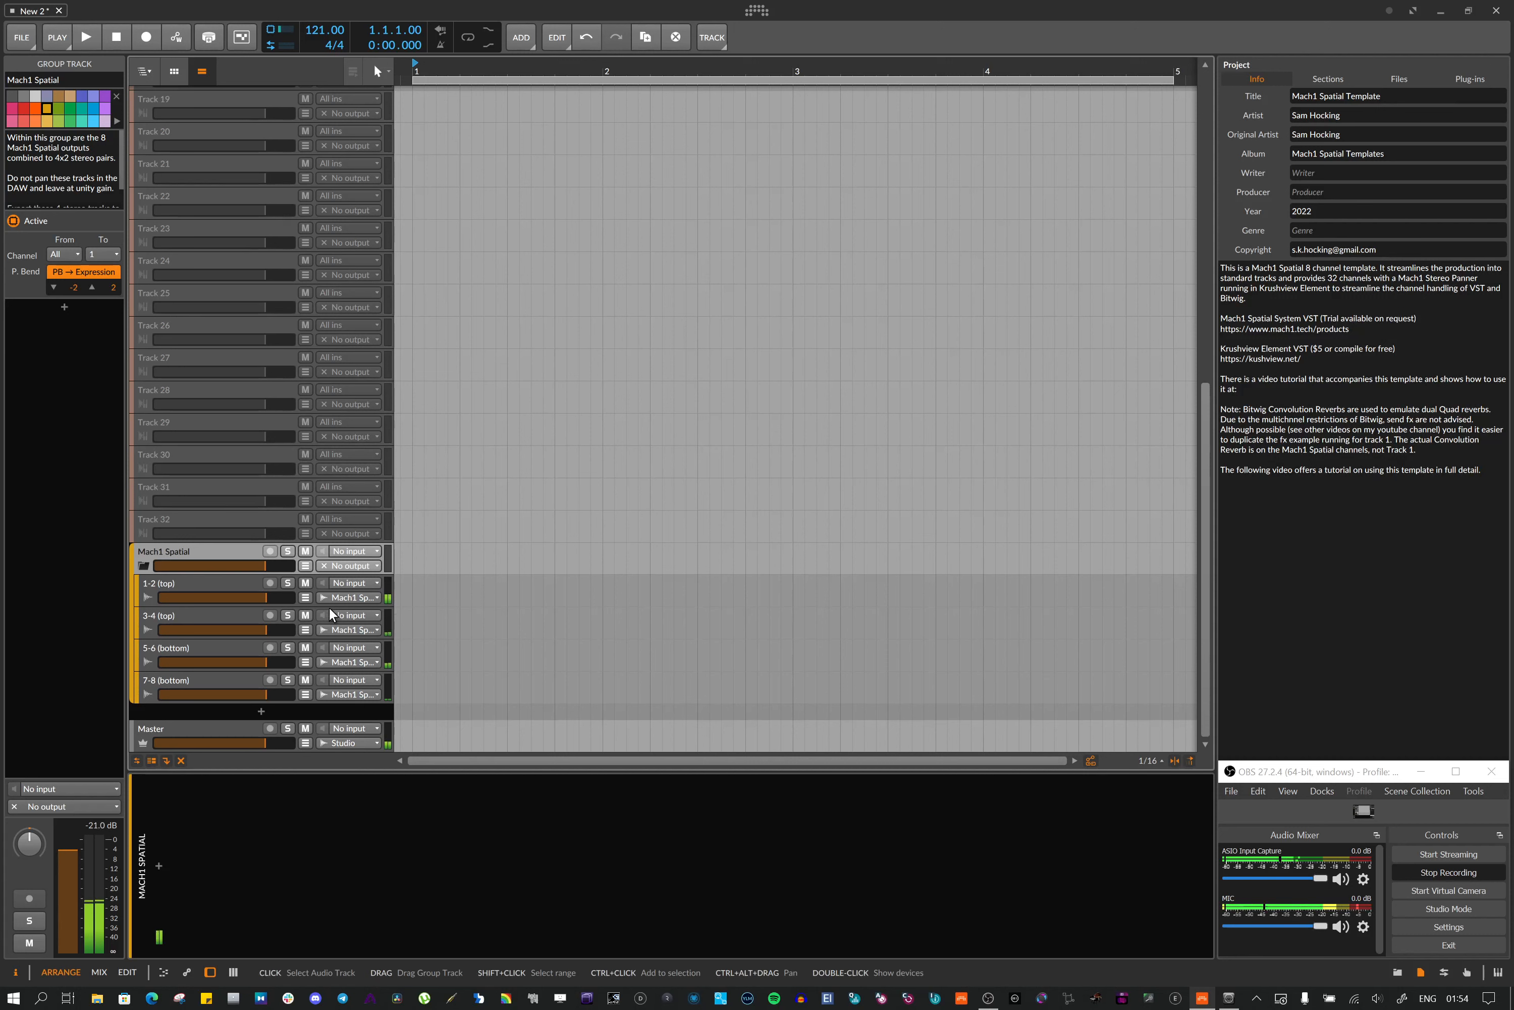
left_click(208, 583)
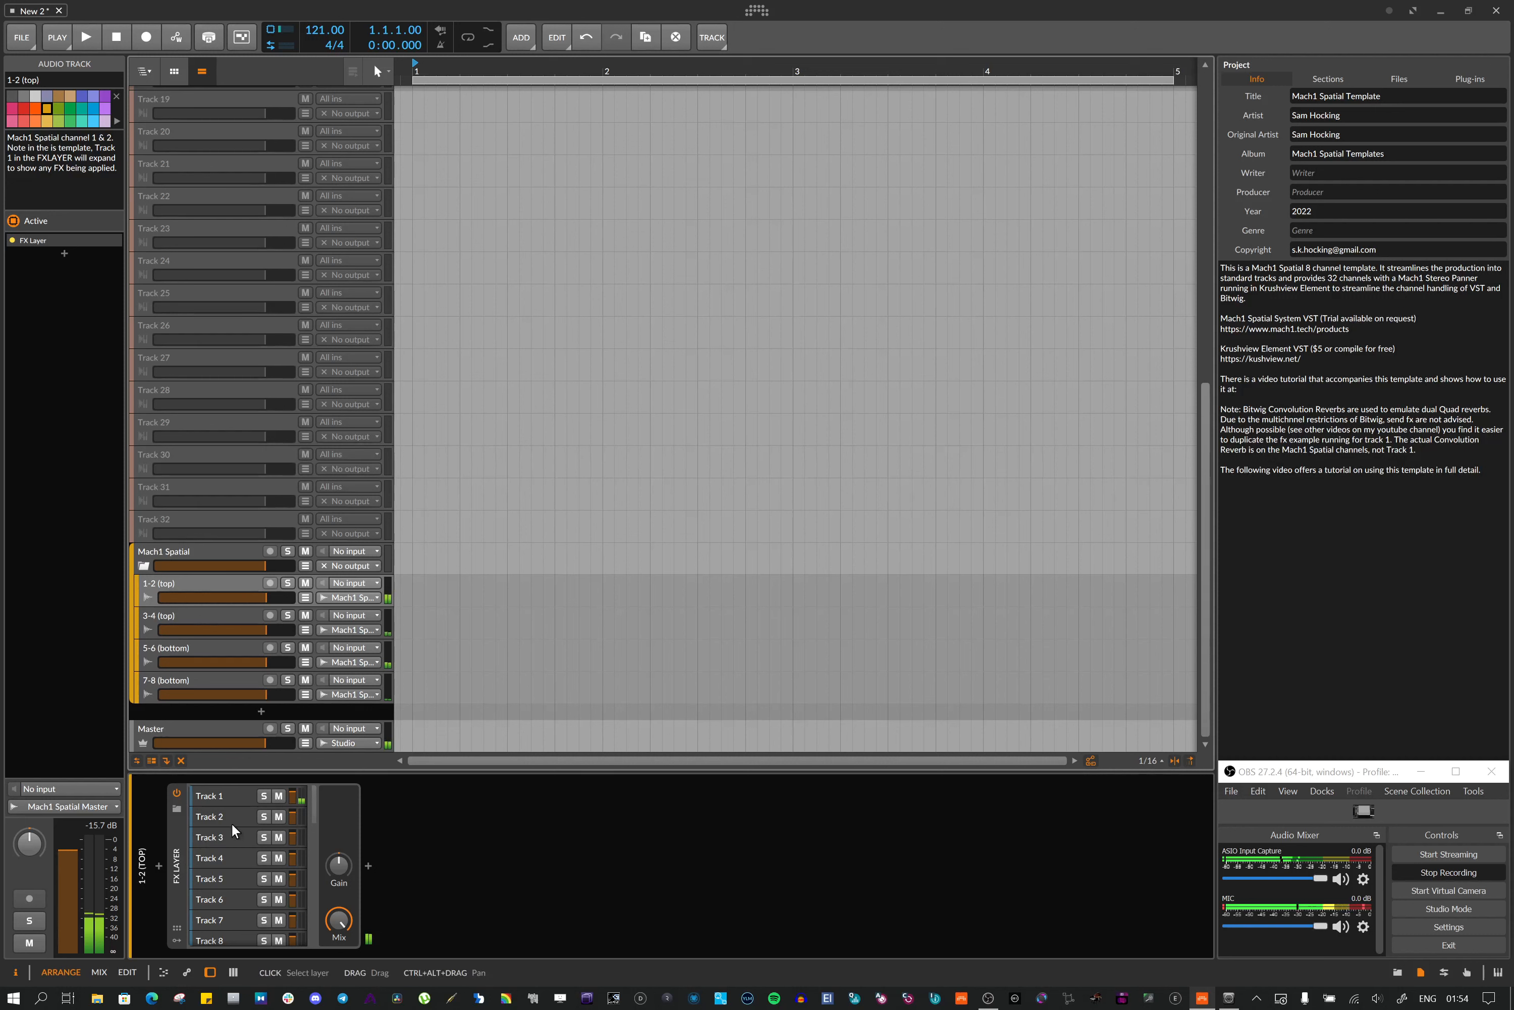
Open the Track 1 layer inside the 1-2 (top) track's FX Layer to view its Audio Receiver
left_click(229, 793)
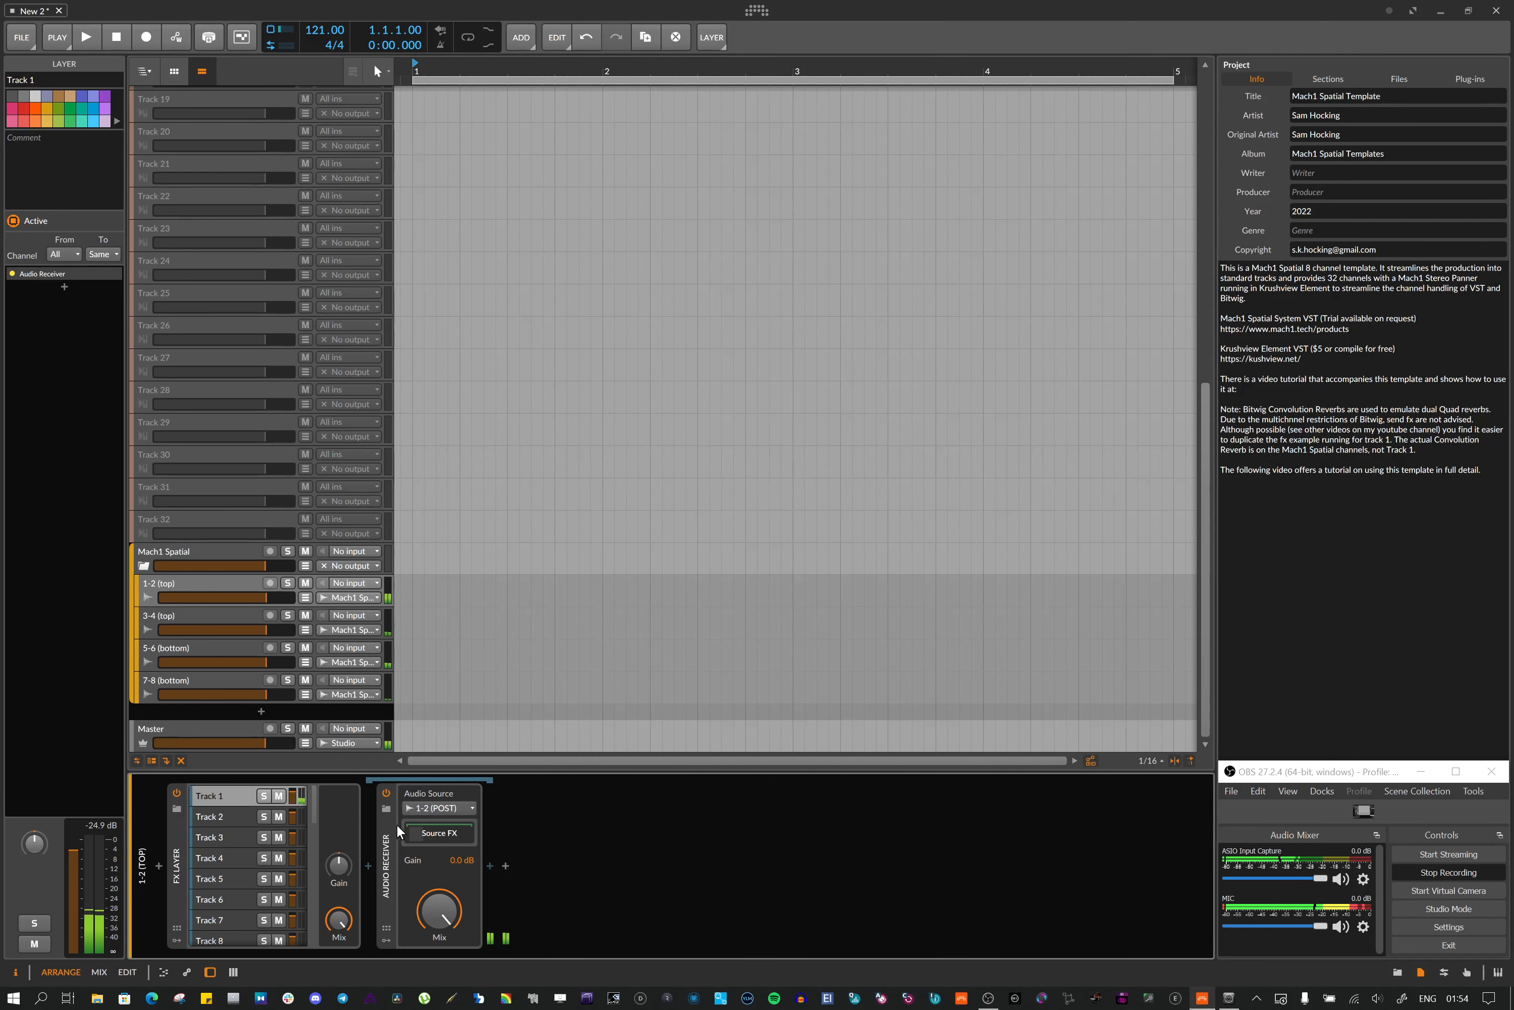
left_click(179, 865)
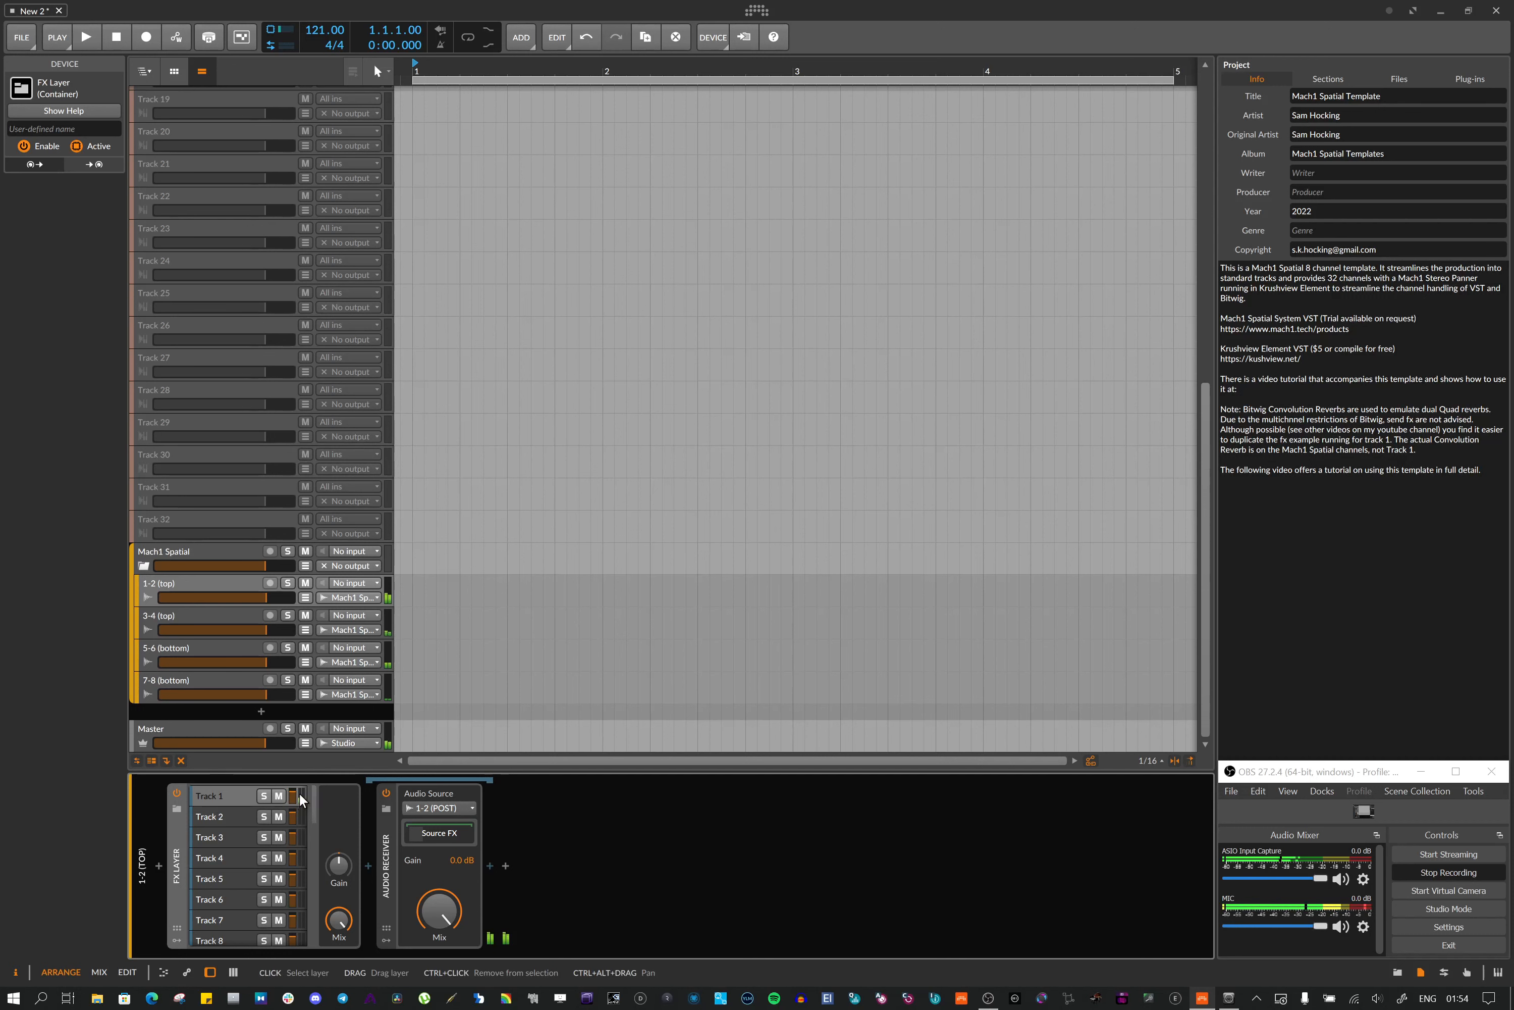
scroll(368, 385, "up", 9)
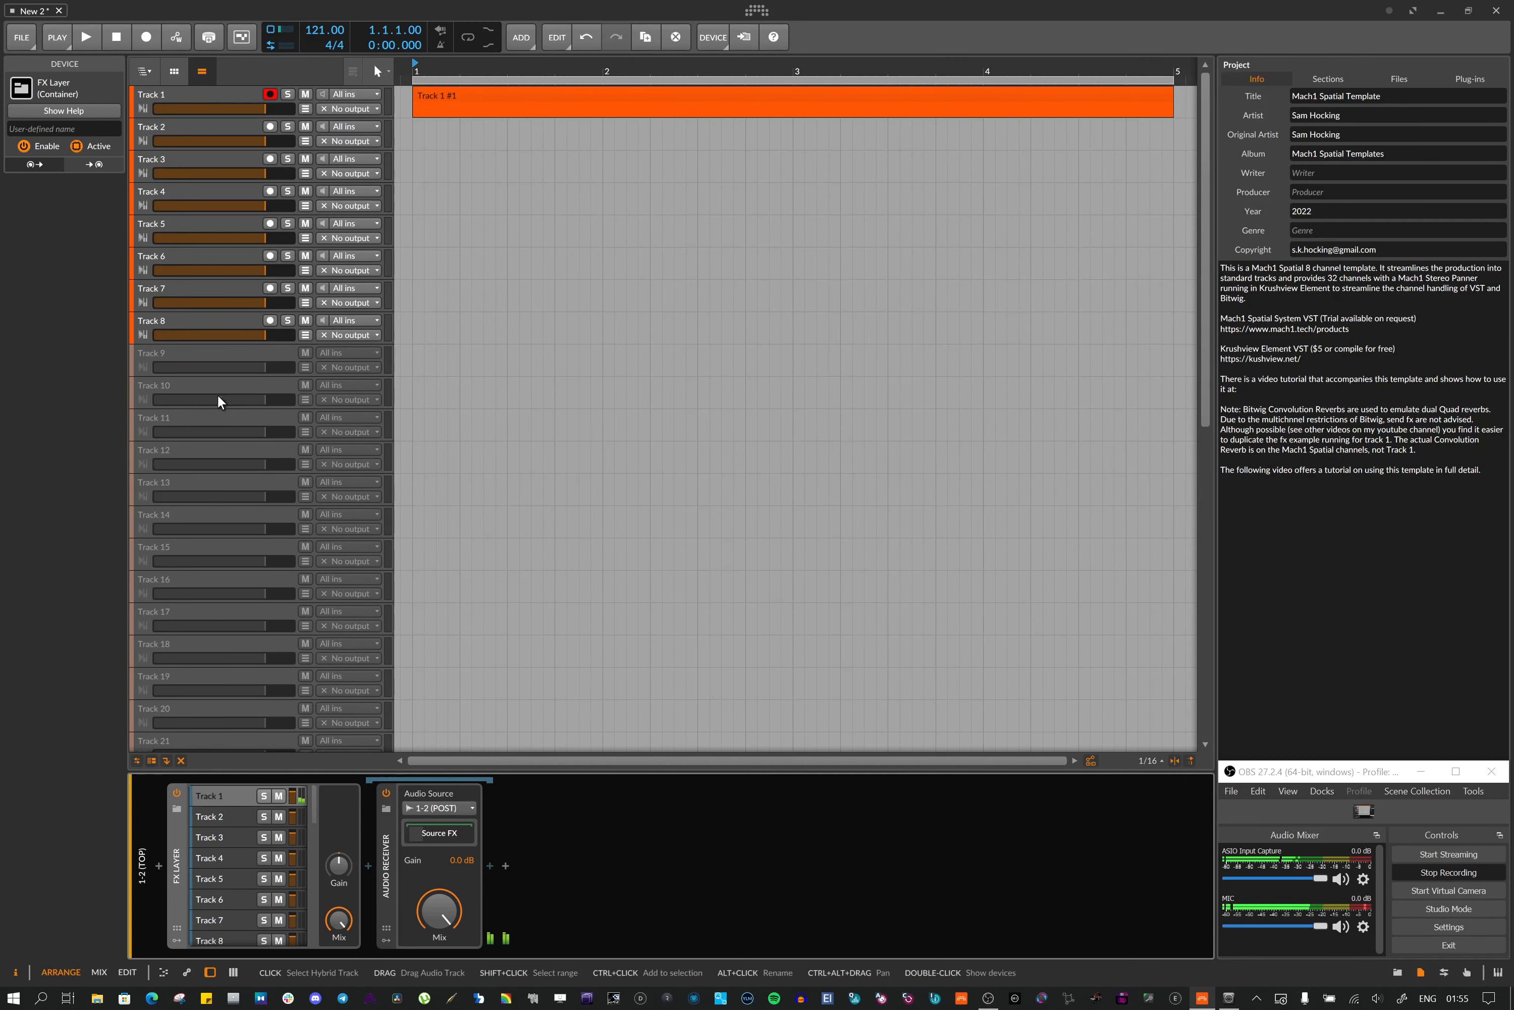
scroll(235, 442, "down", 9)
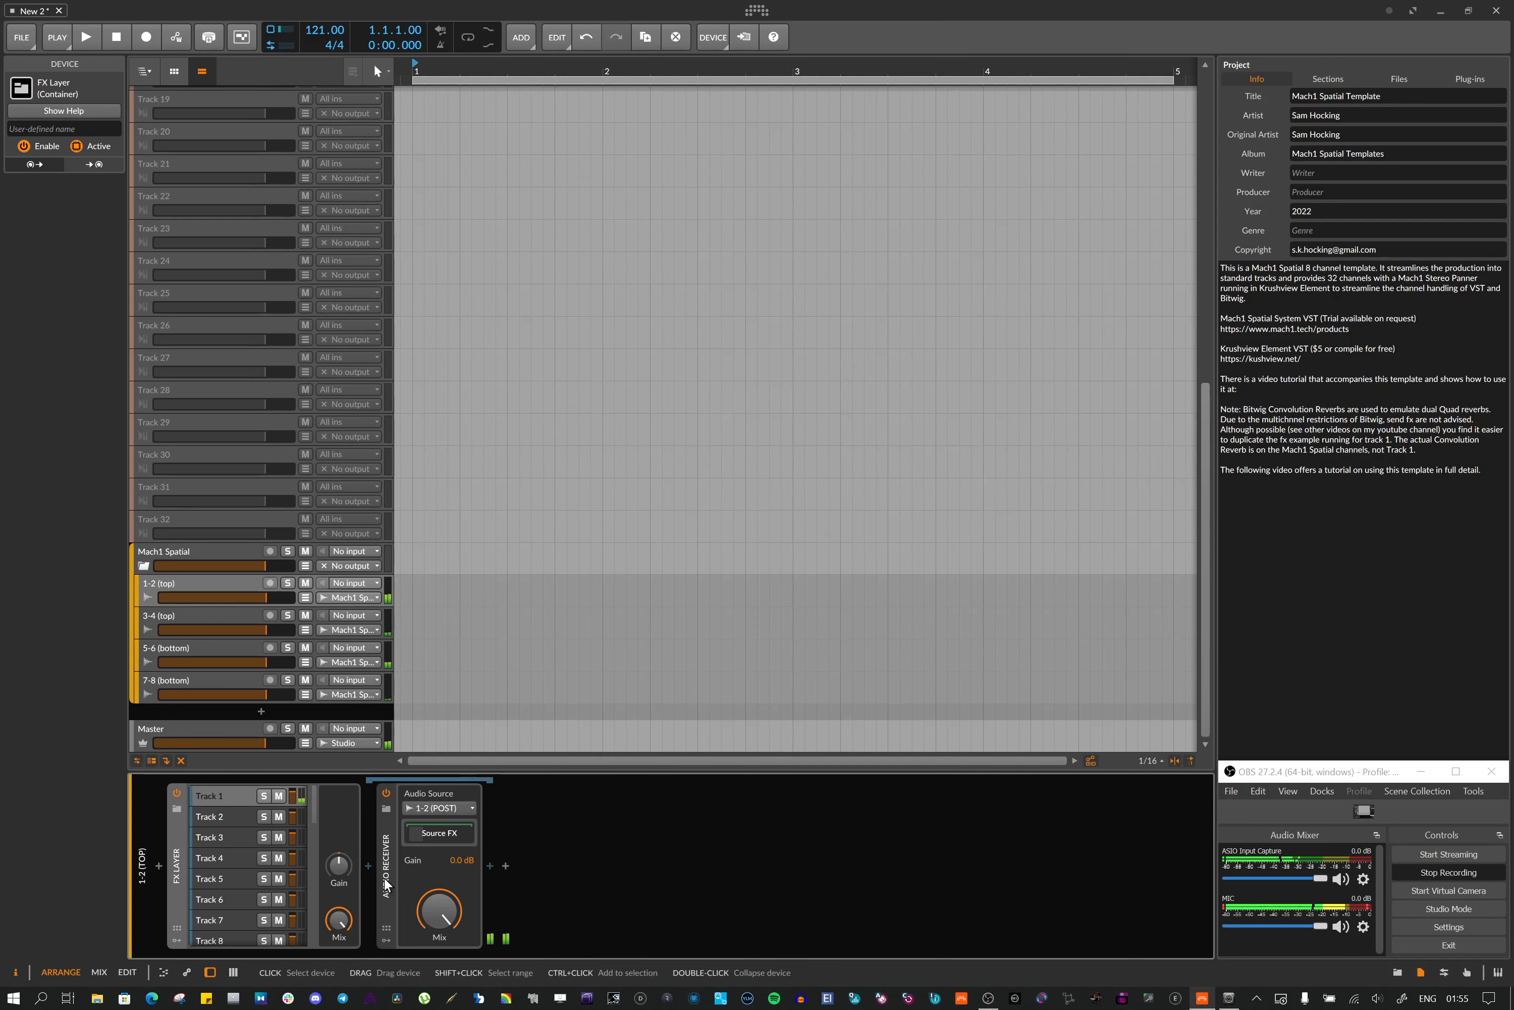
Browse the Audio Receiver's source list to the Element FX Chains without changing it, and reveal its Source FX convolution reverb
left_click(444, 806)
mouse_move(489, 198)
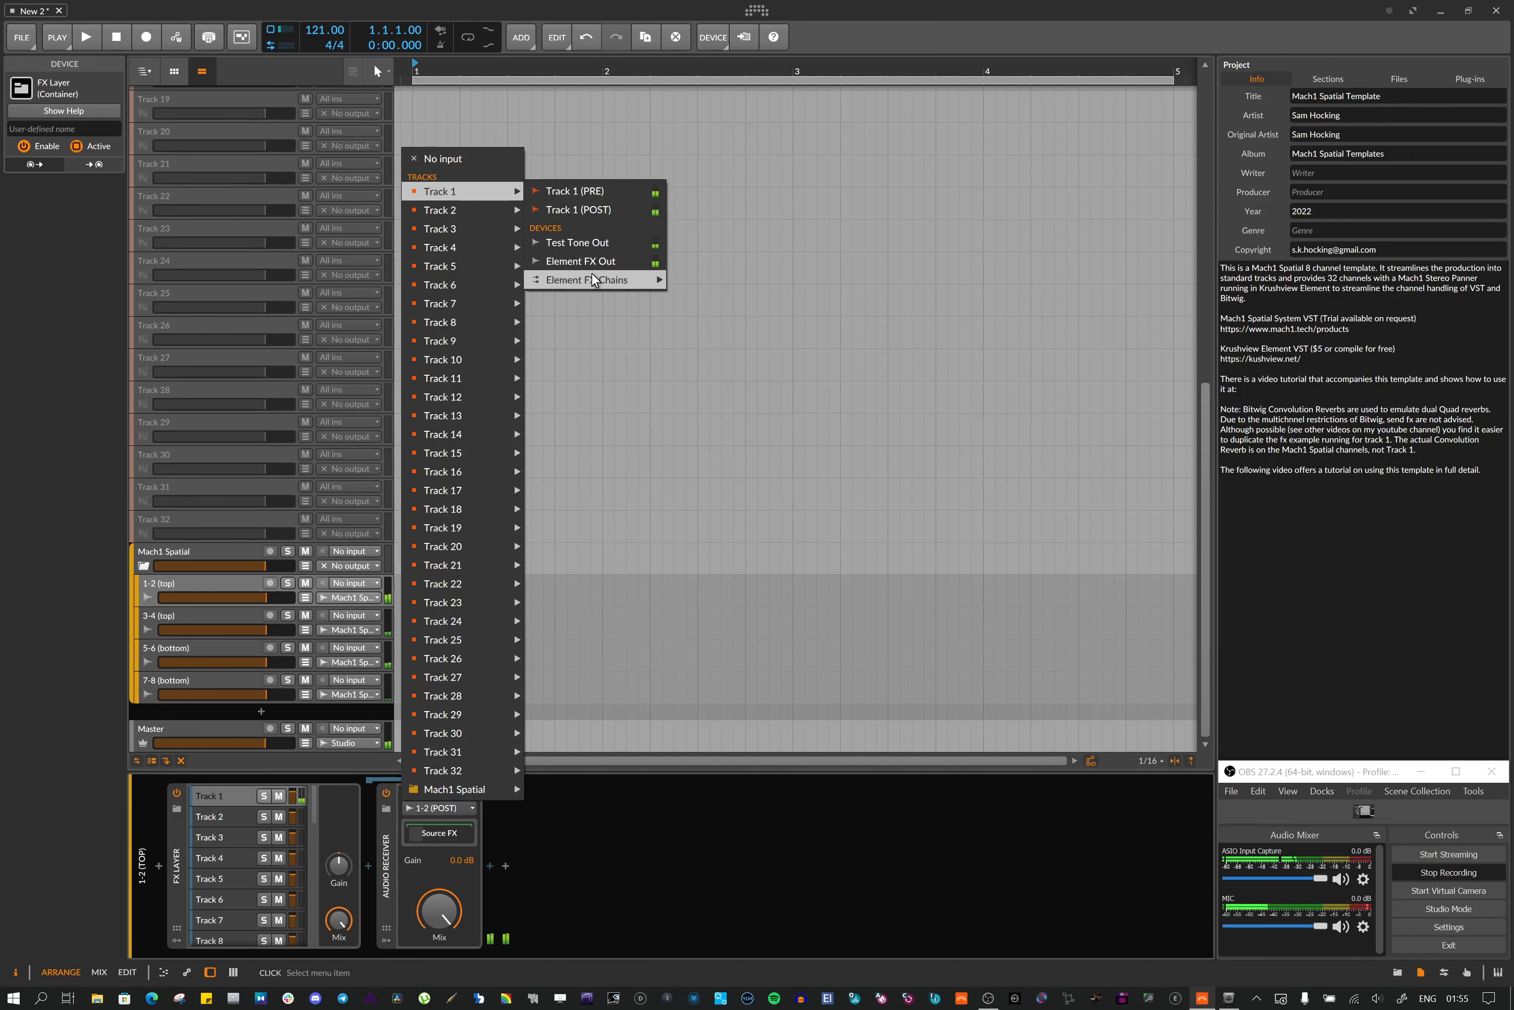
mouse_move(590, 281)
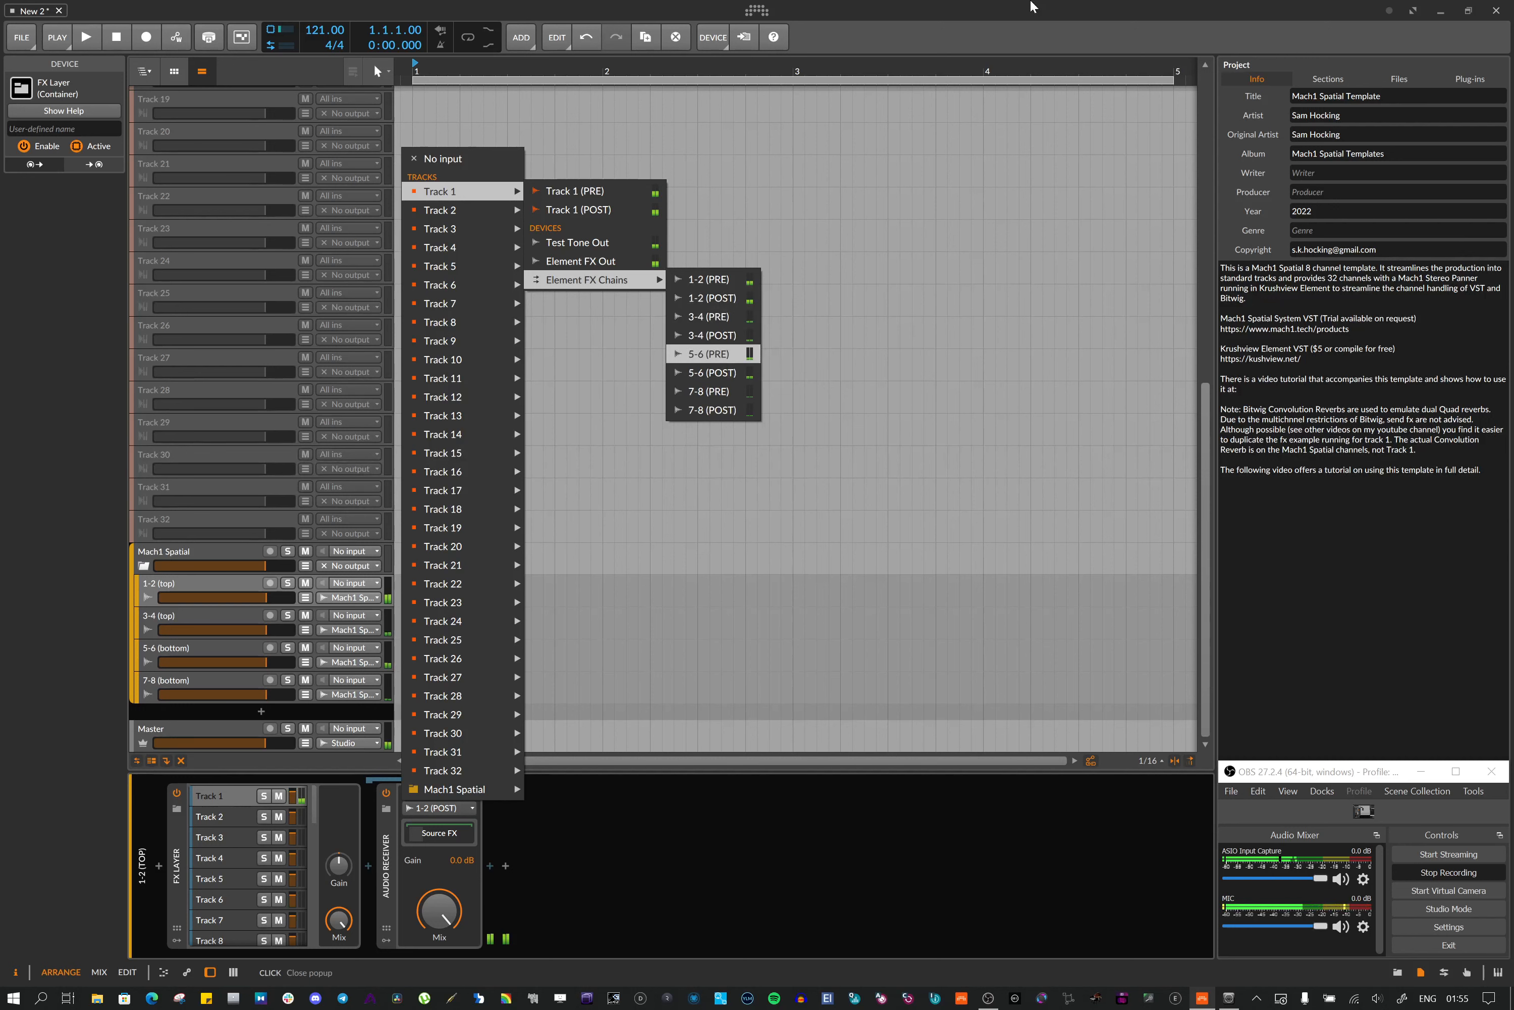
left_click(1017, 24)
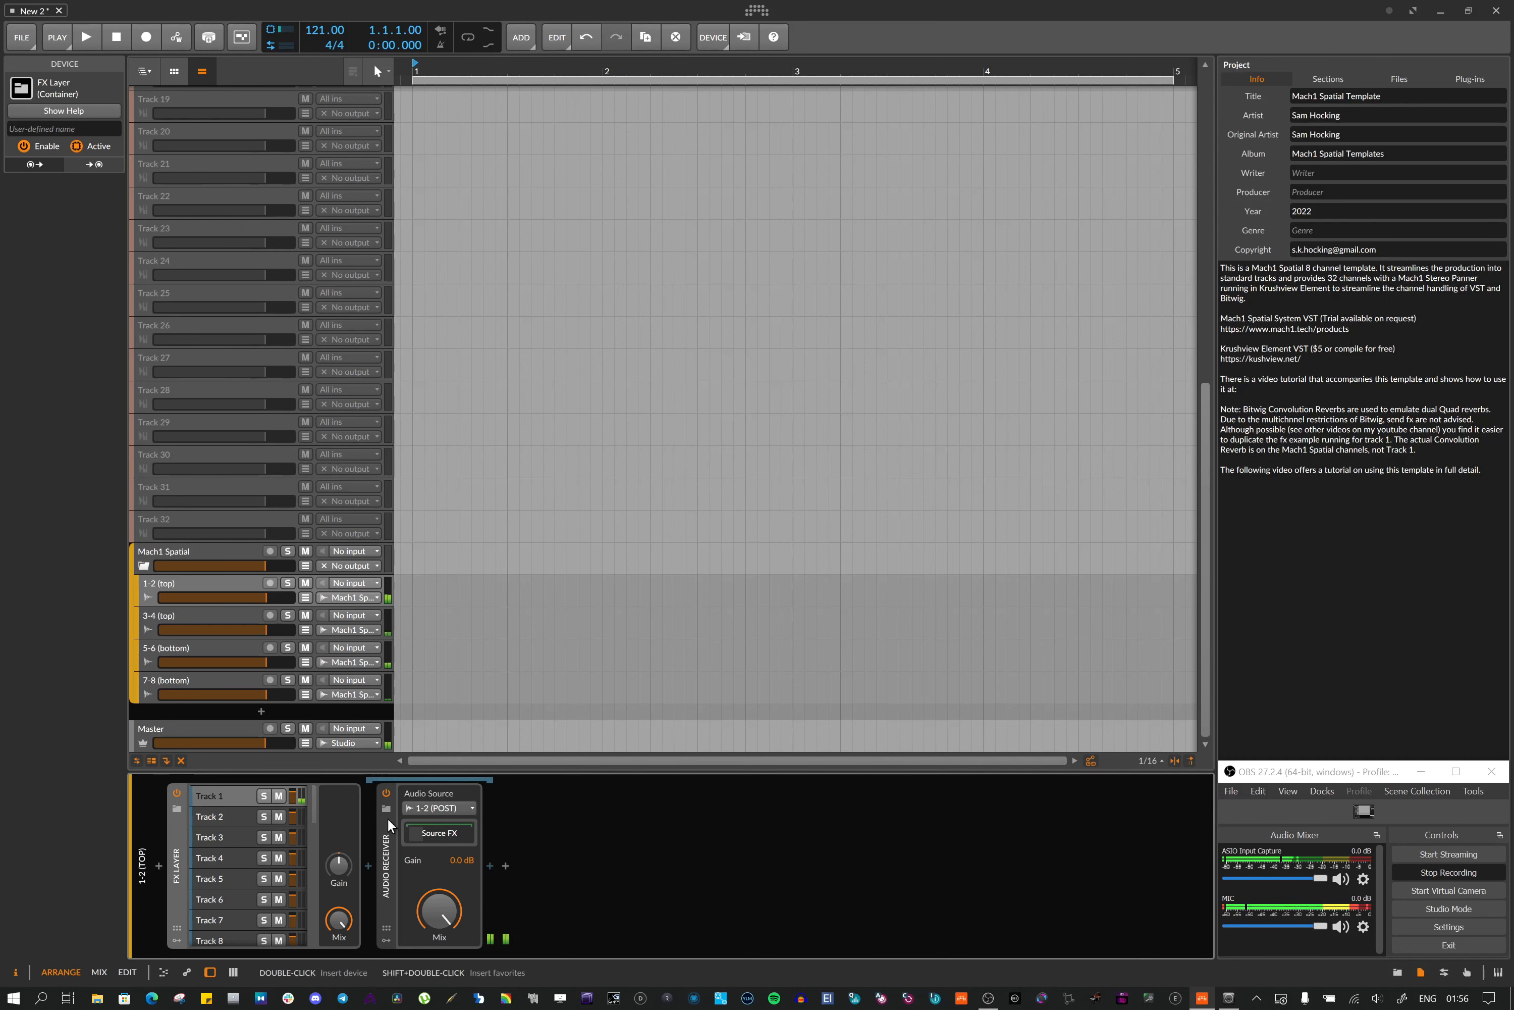
left_click(436, 831)
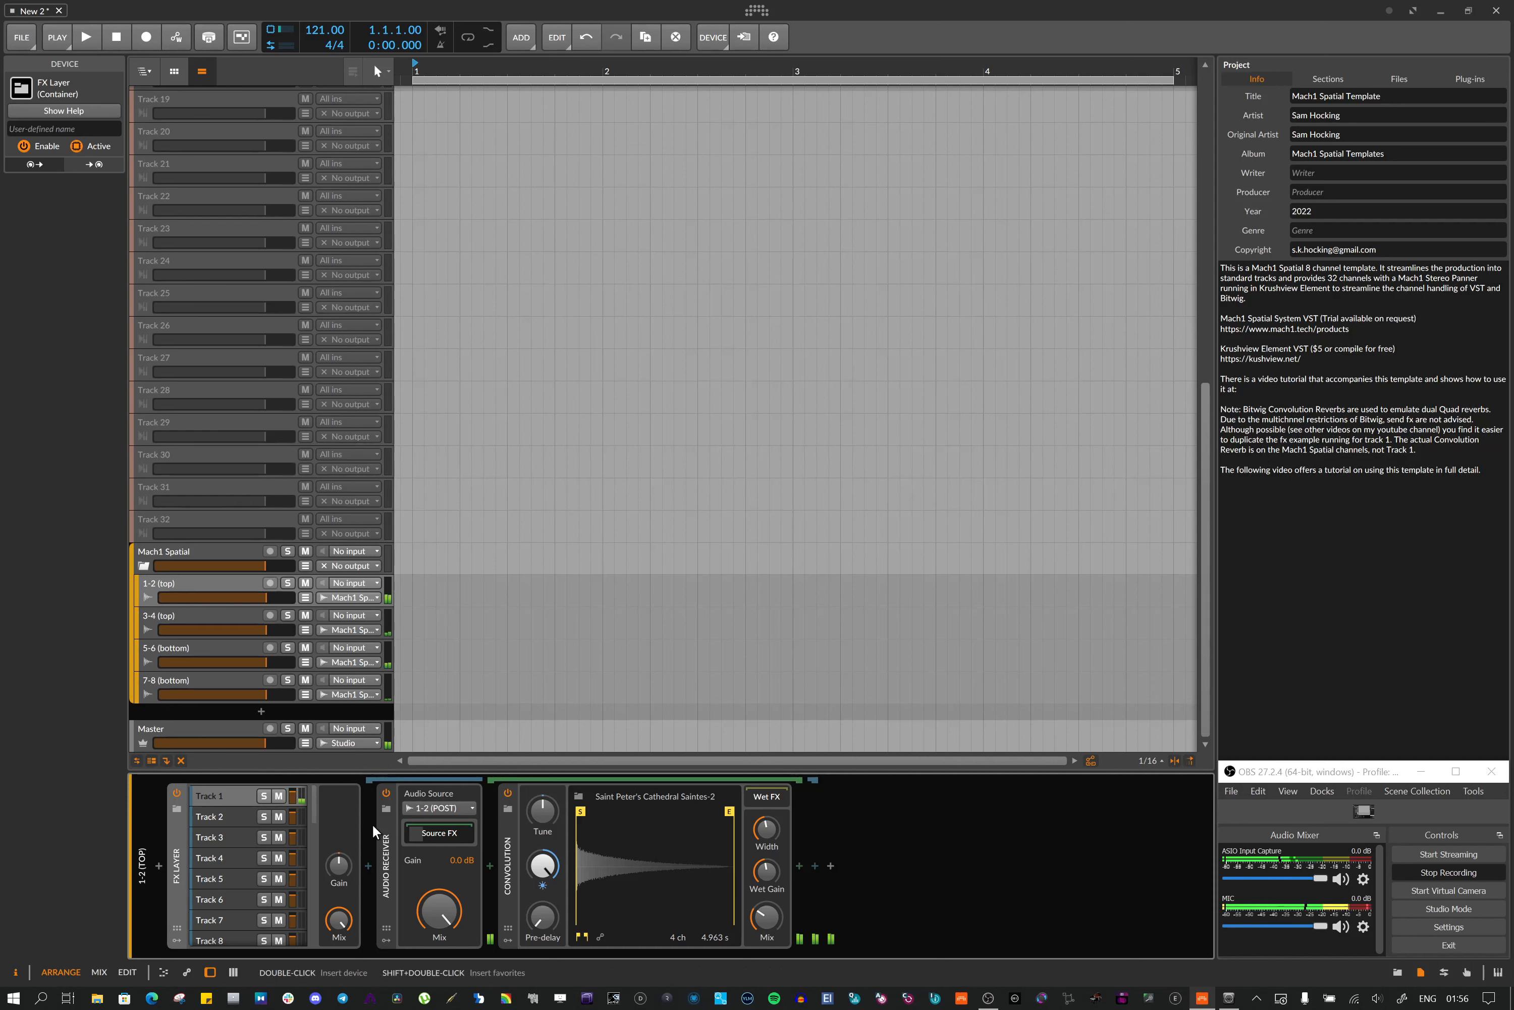
Collapse the Audio Receiver's Source FX convolution reverb and scroll through the track list
left_click(434, 834)
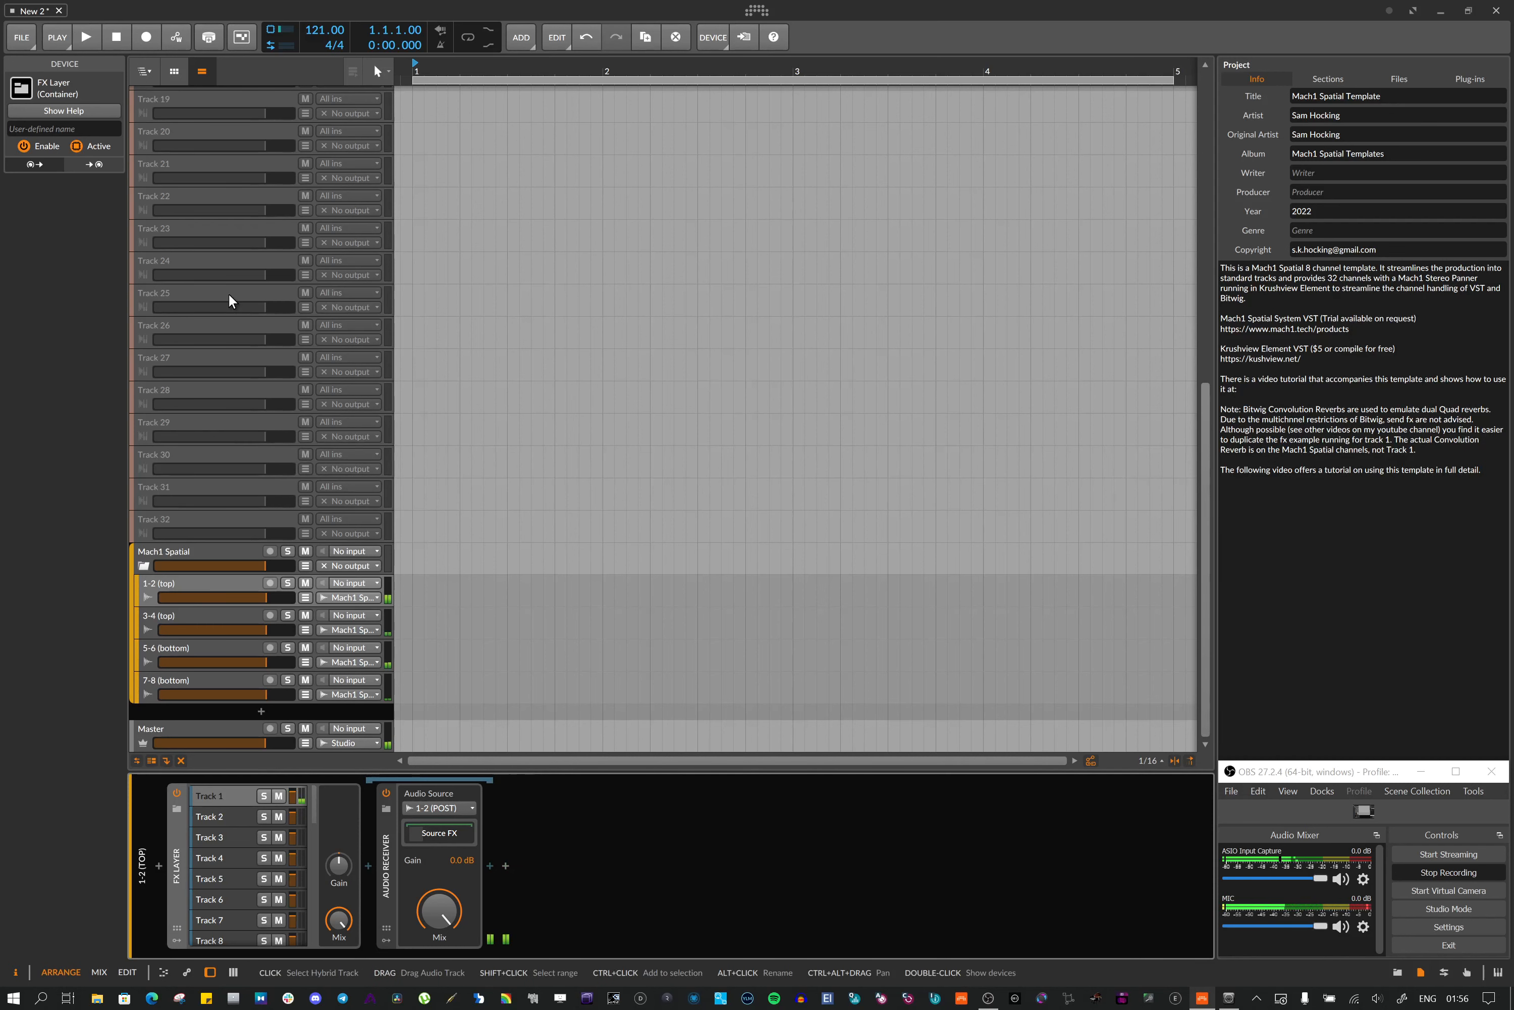
scroll(228, 291, "up", 3)
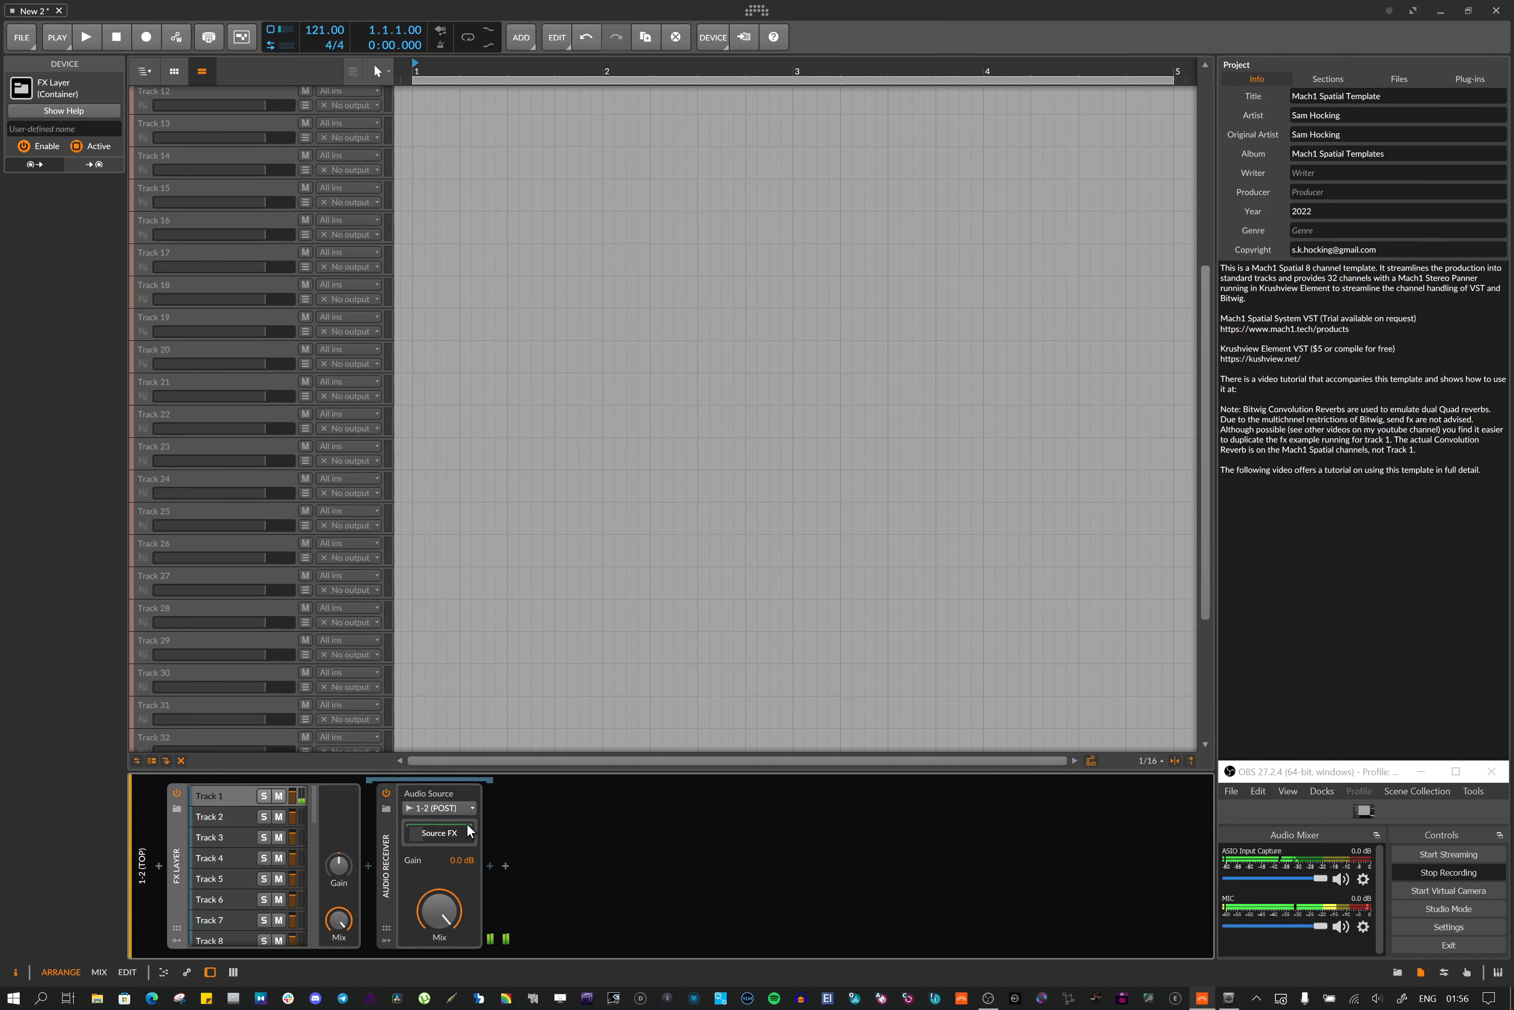
scroll(244, 514, "up", 5)
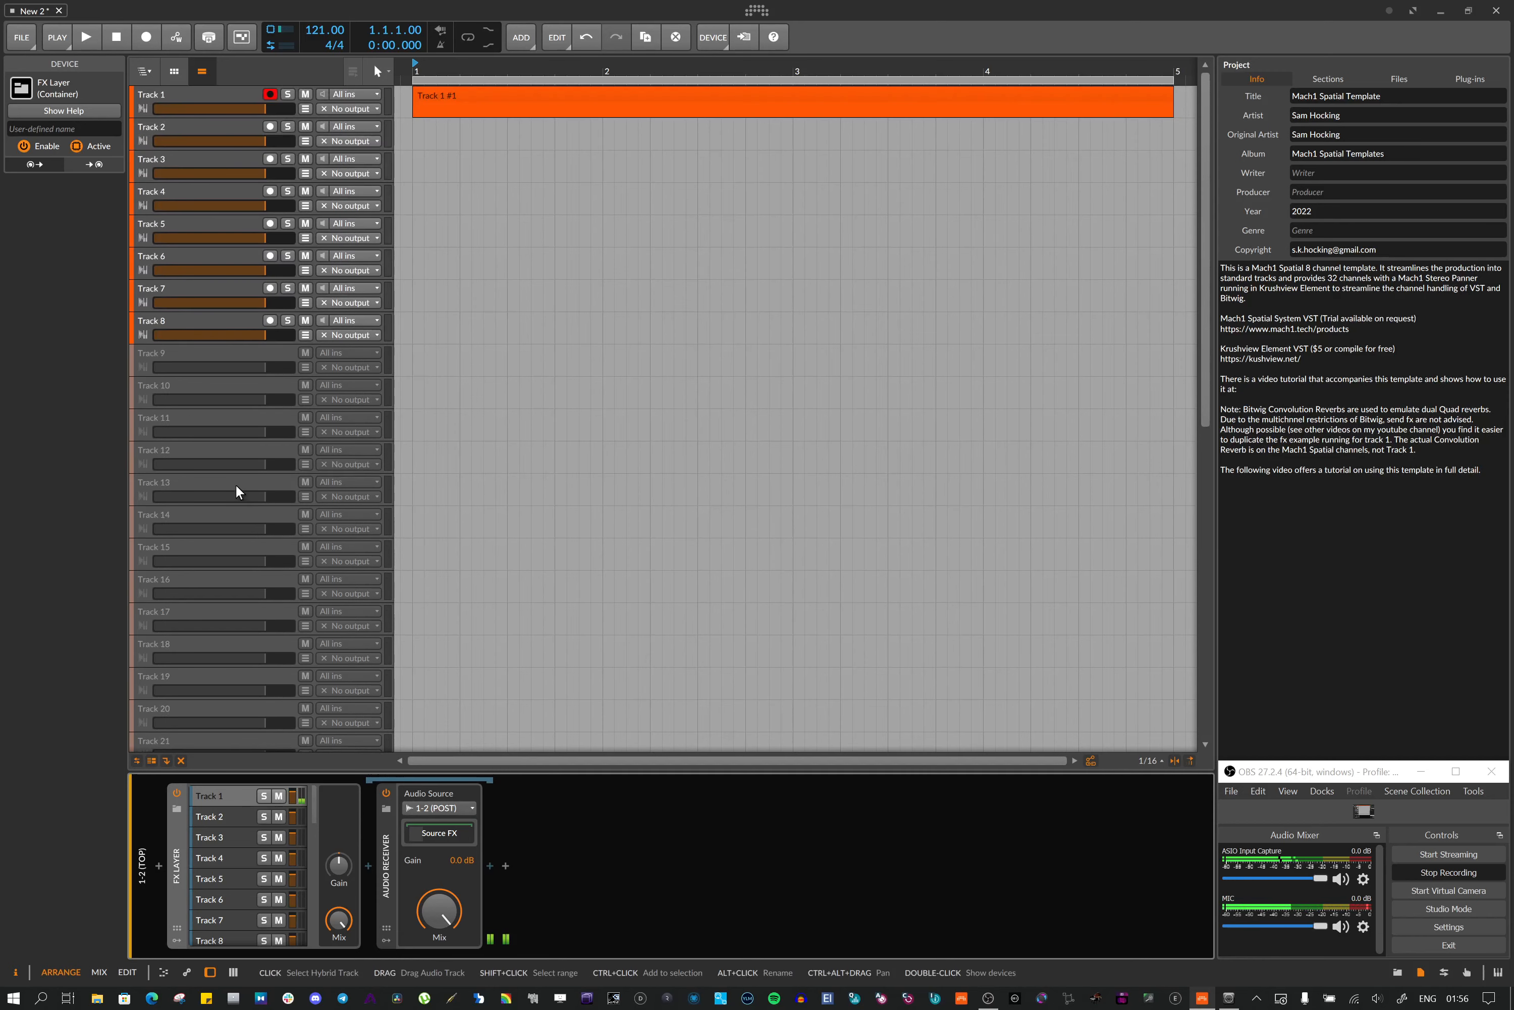
scroll(235, 490, "down", 8)
Open the Track 1 layer inside the 3-4 (top) track's FX Layer to view its Audio Receiver
left_click(181, 617)
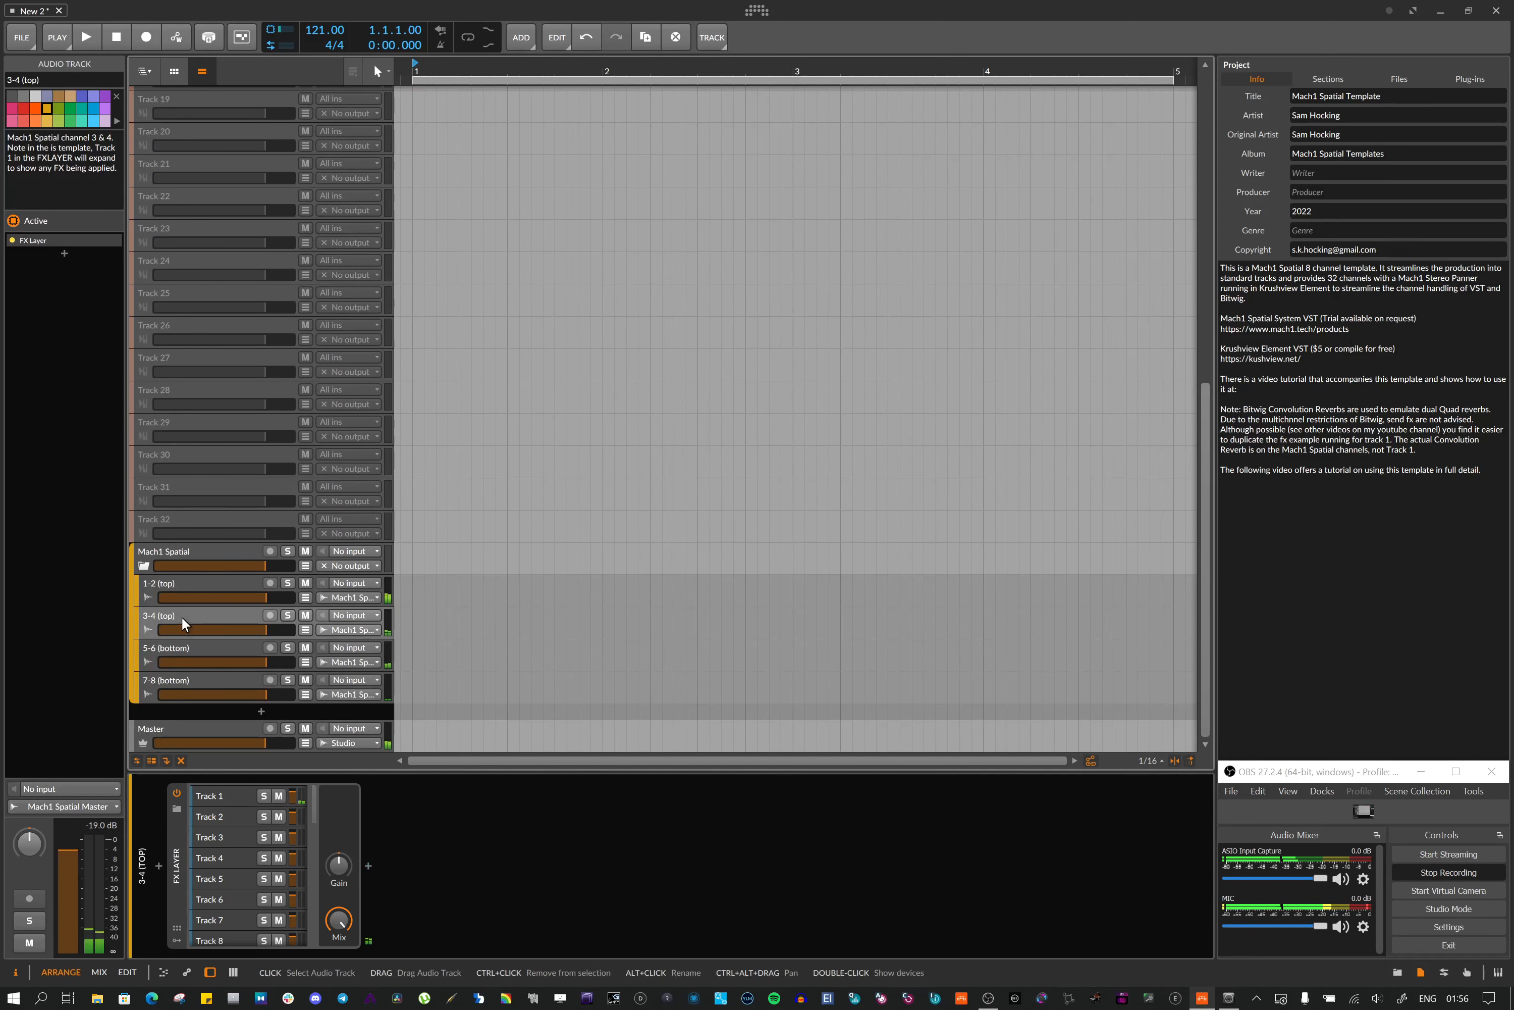
left_click(222, 797)
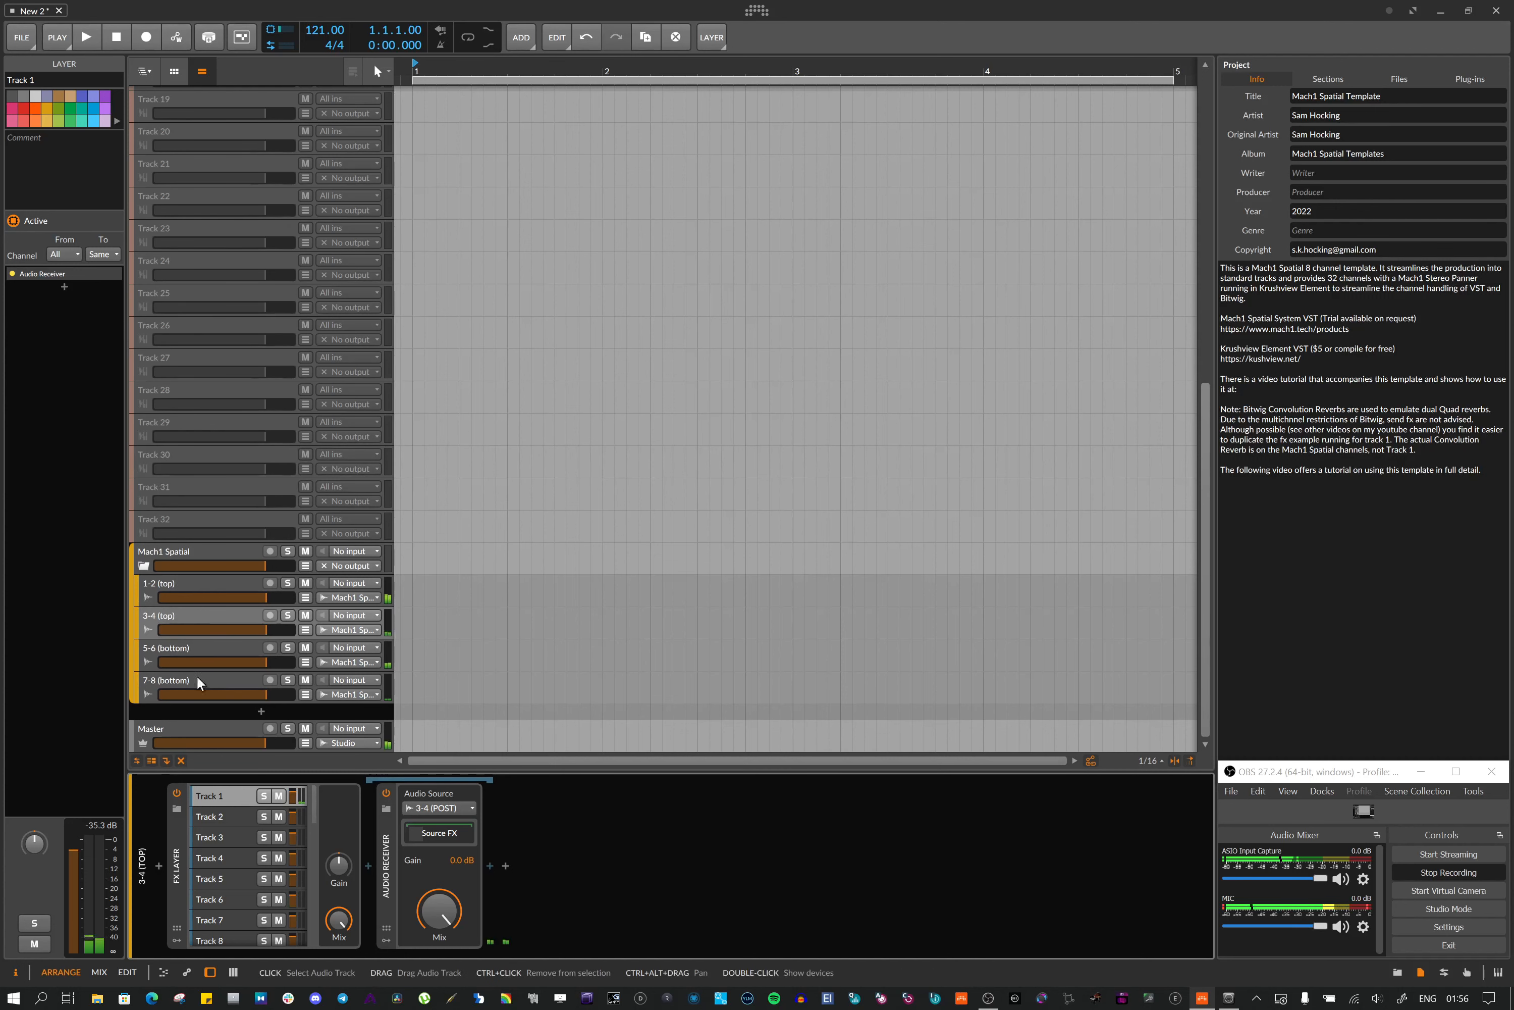
scroll(220, 897, "down", 2)
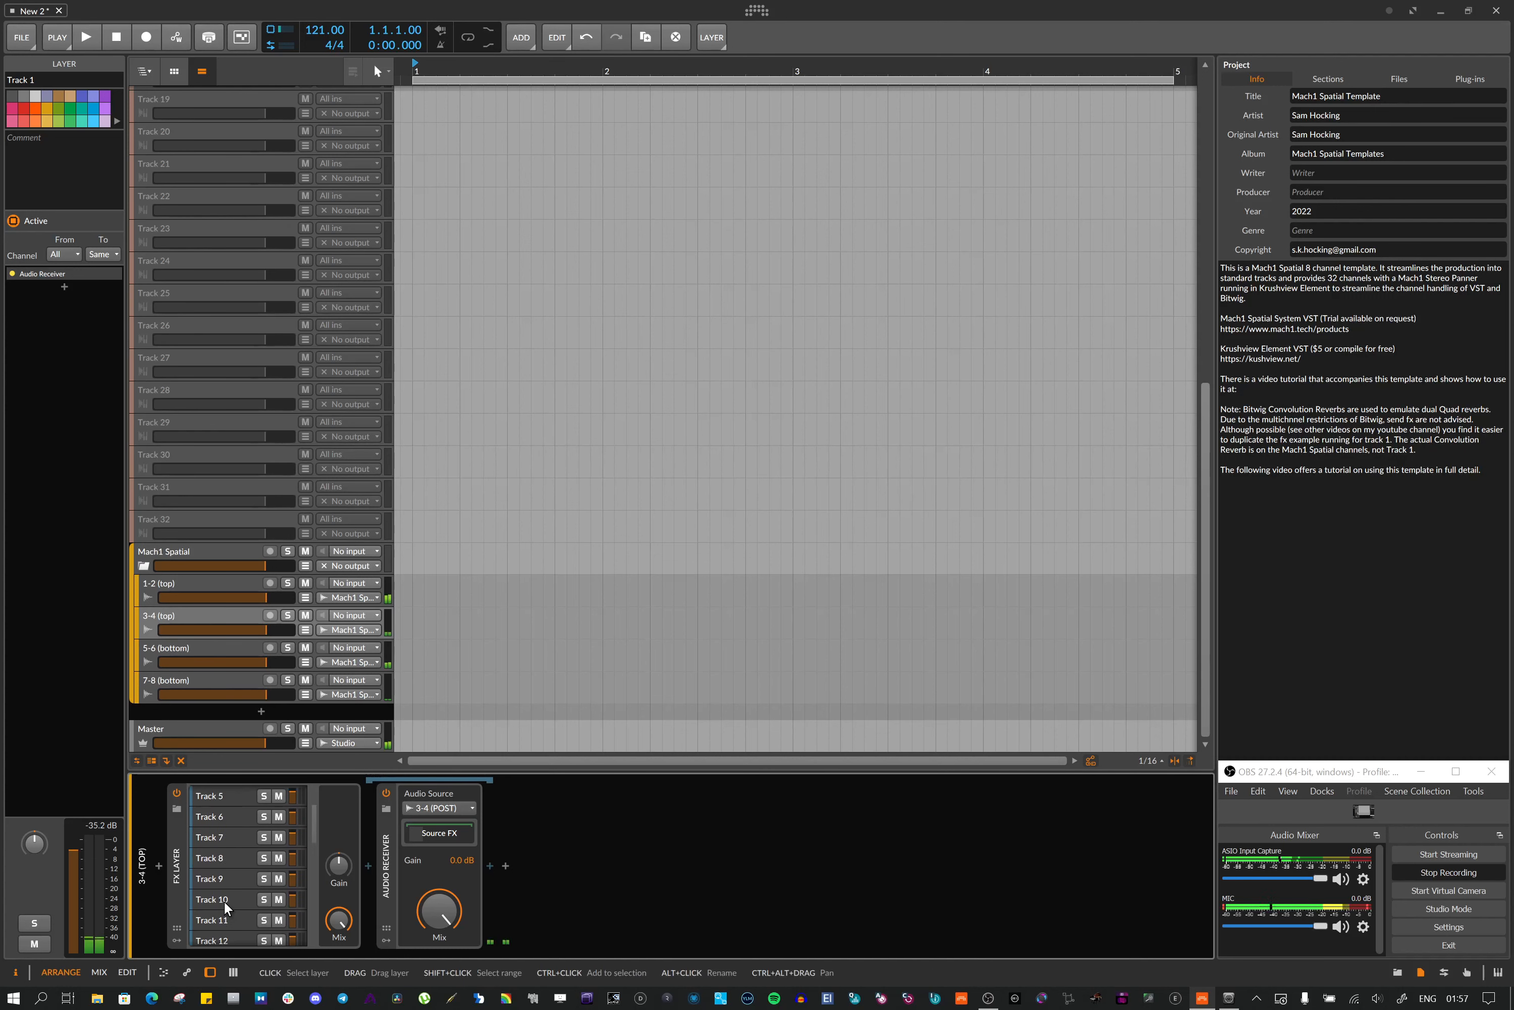
scroll(224, 900, "up", 2)
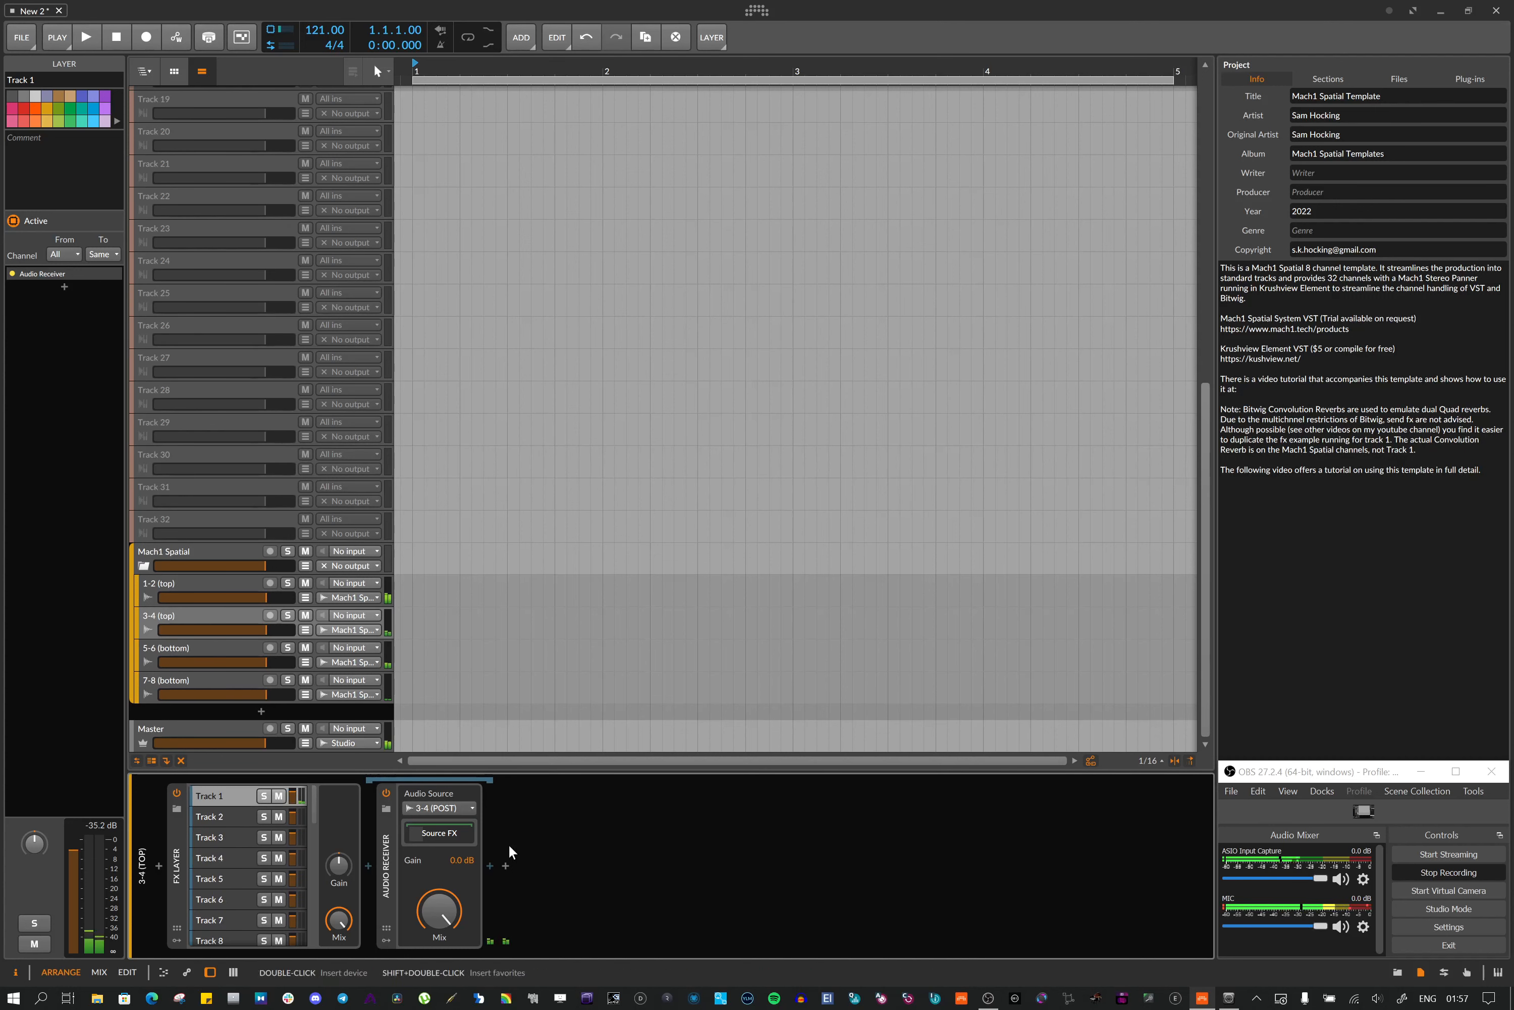
Check the Audio Receiver's source list, then view the Track 1 layer's receiver on the 5-6 (bottom) and 7-8 (bottom) tracks
left_click(436, 809)
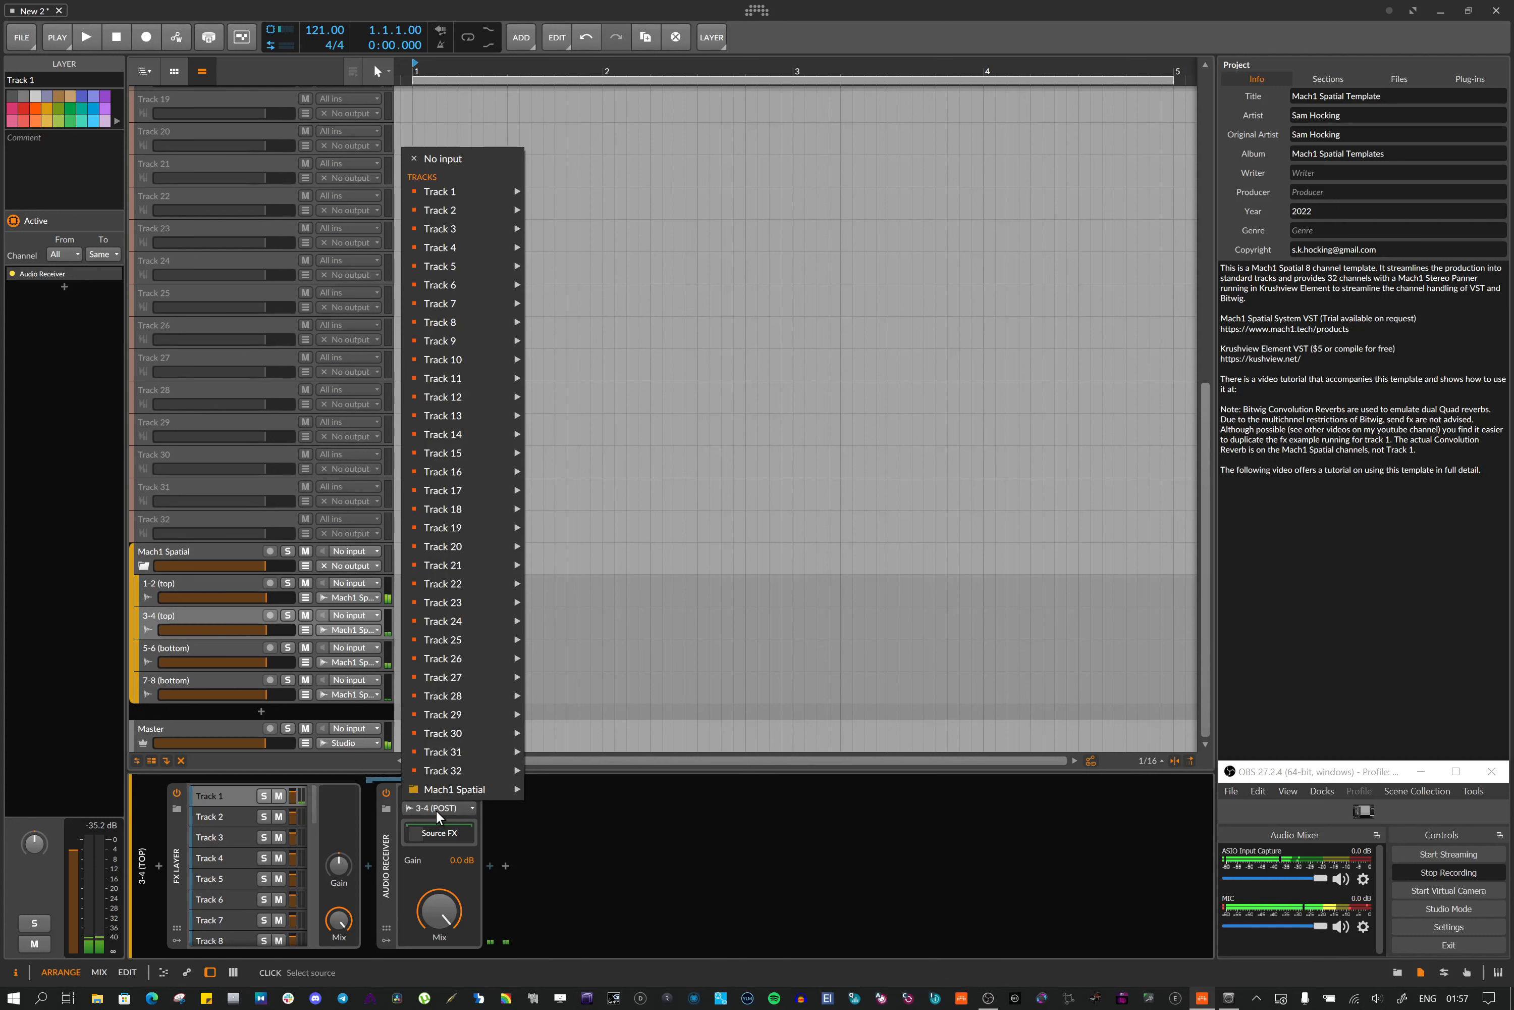
left_click(174, 646)
left_click(171, 647)
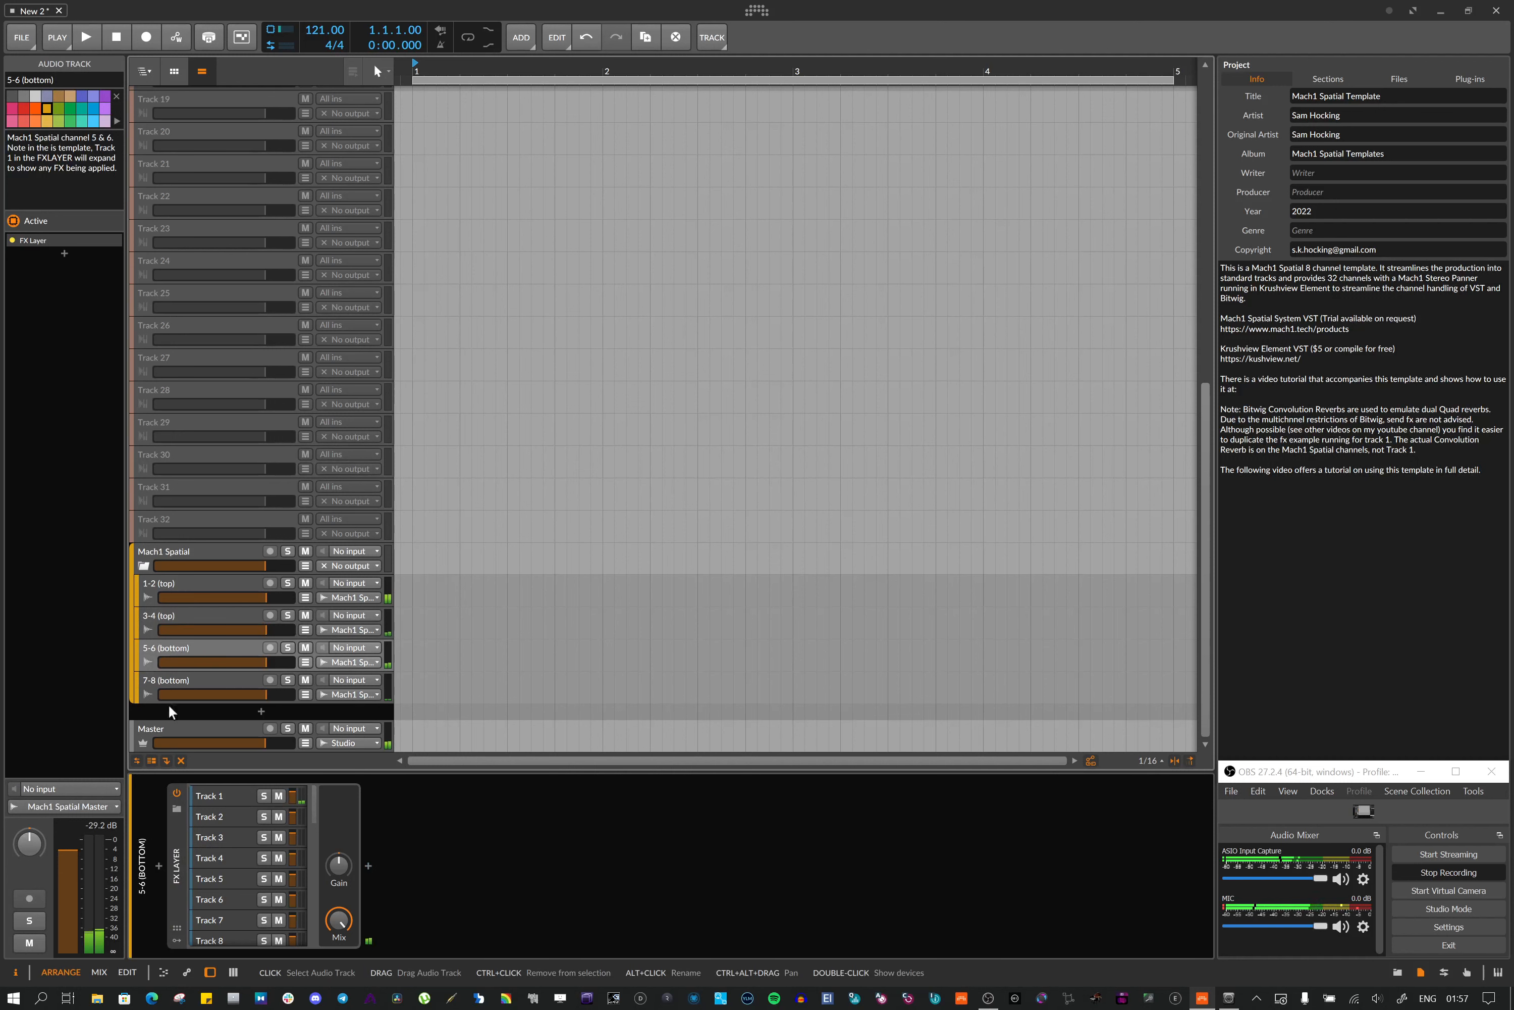
left_click(217, 794)
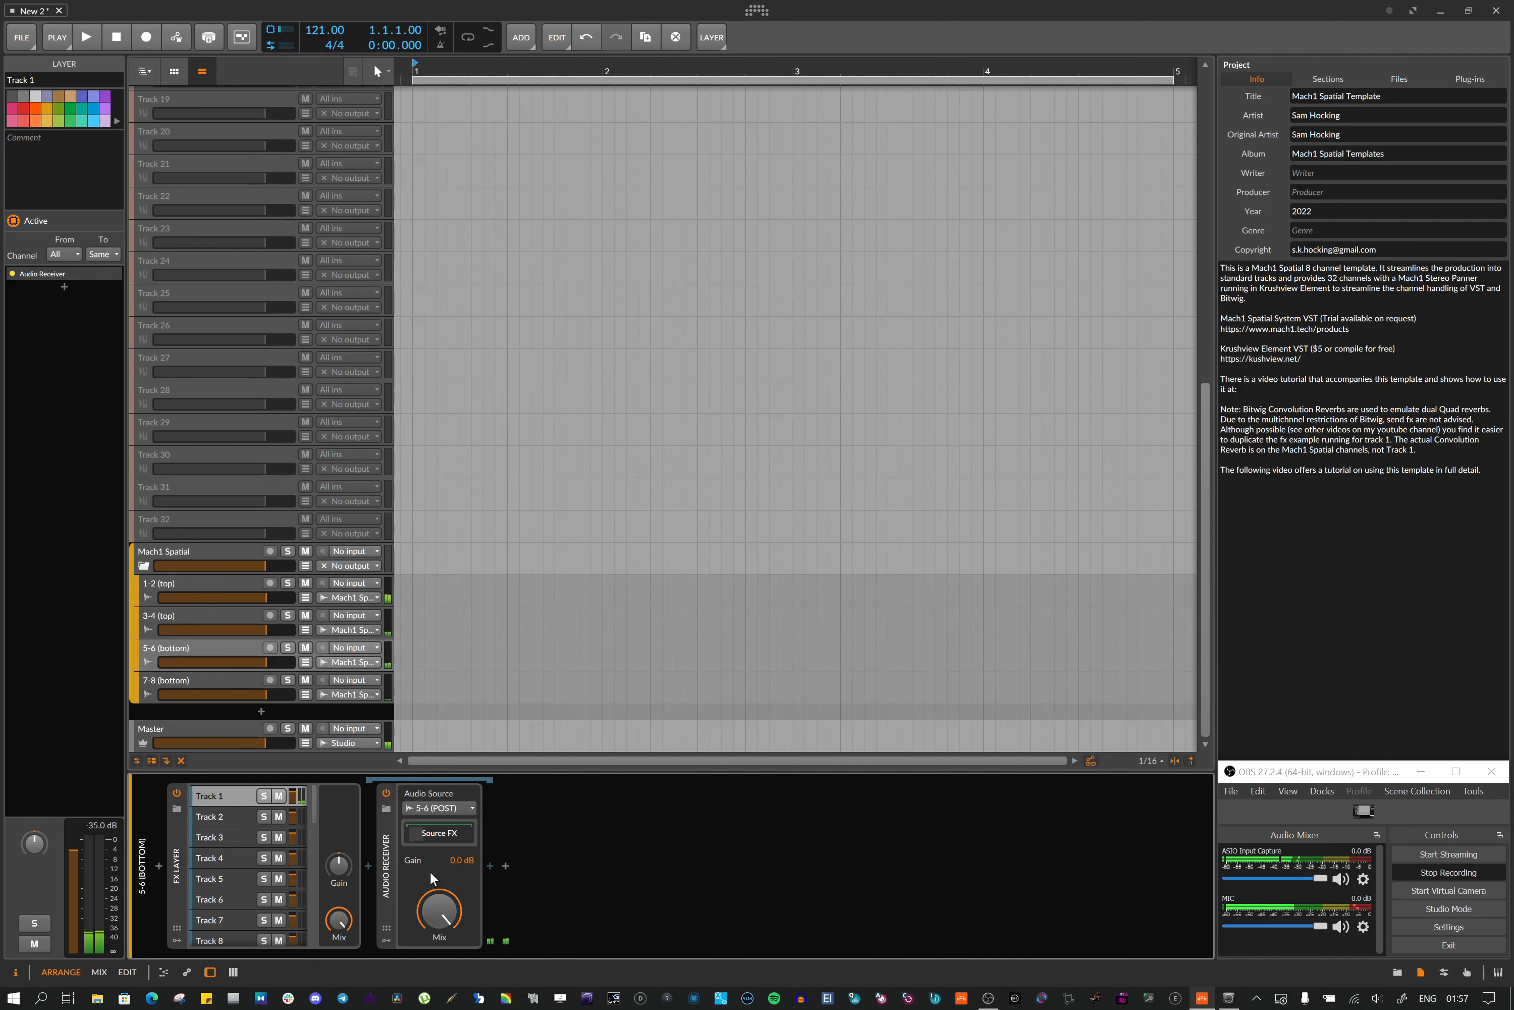
left_click(166, 679)
left_click(217, 796)
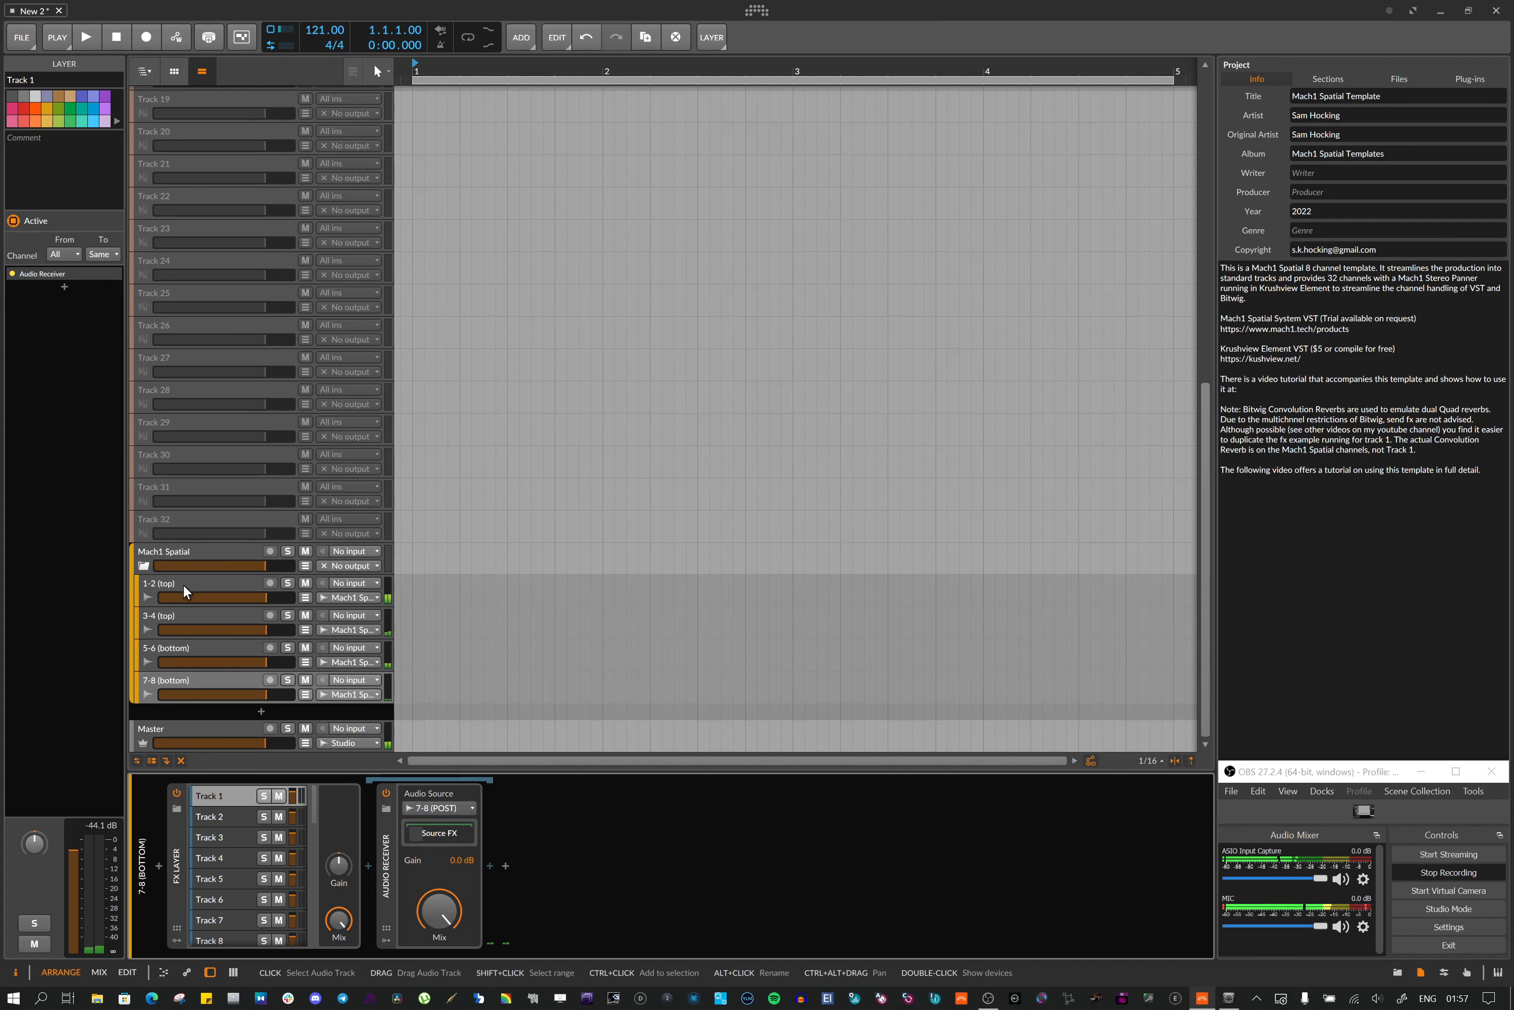
Open the dashboard's Audio settings to review the audio driver and output busses, then close the dashboard
left_click(758, 12)
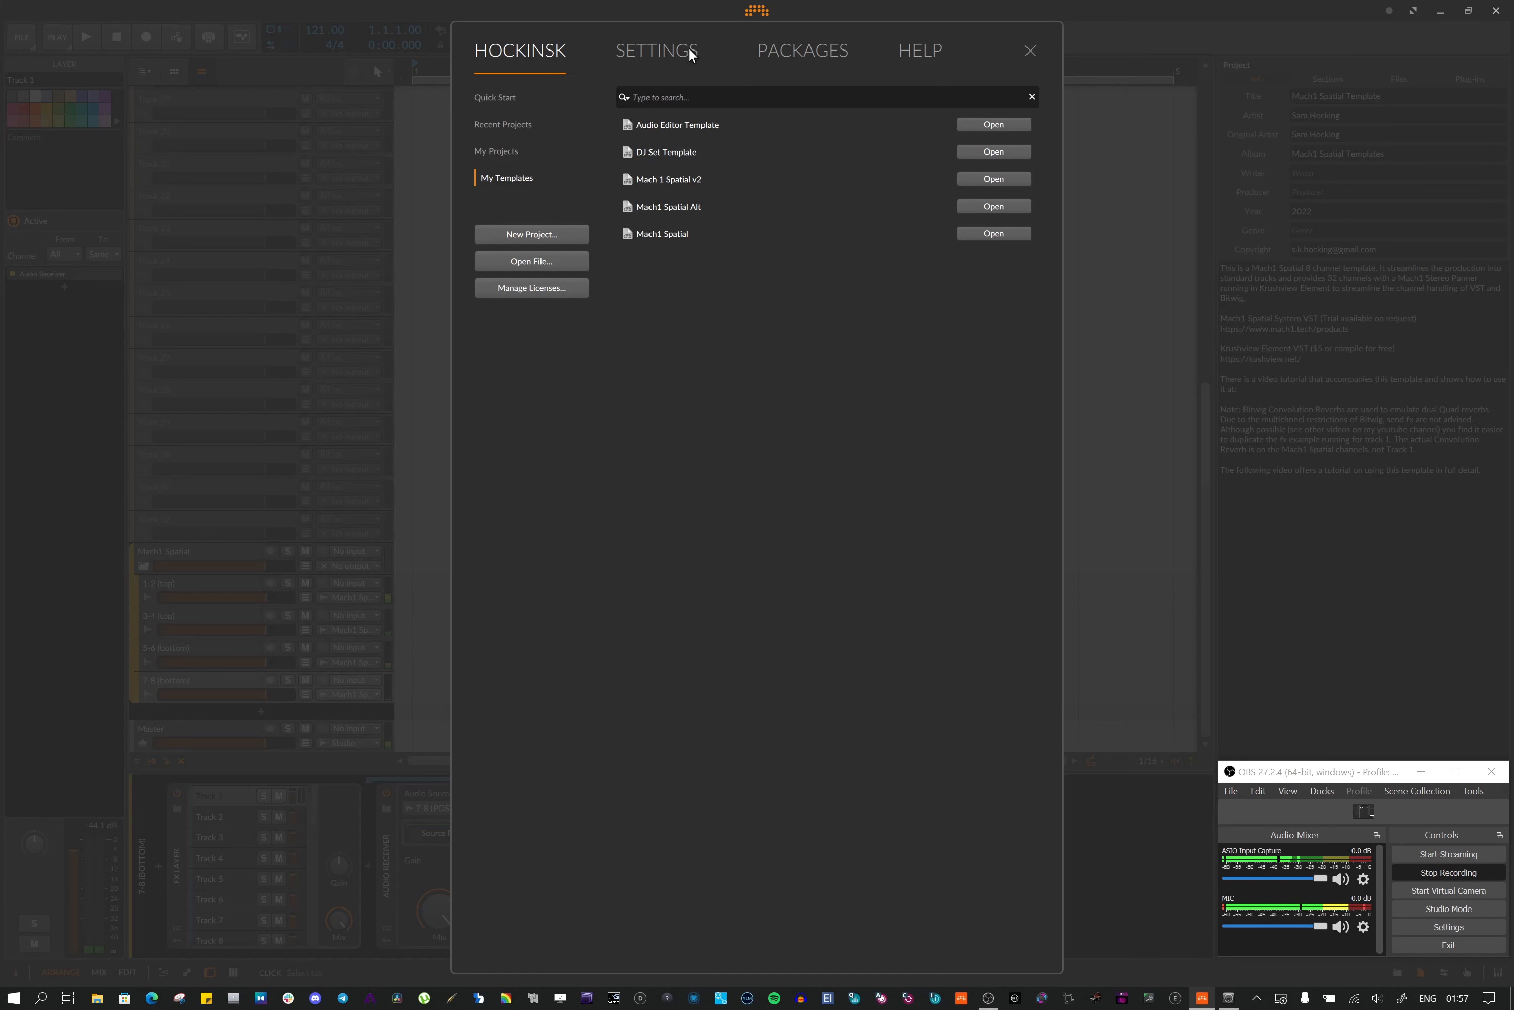
left_click(691, 53)
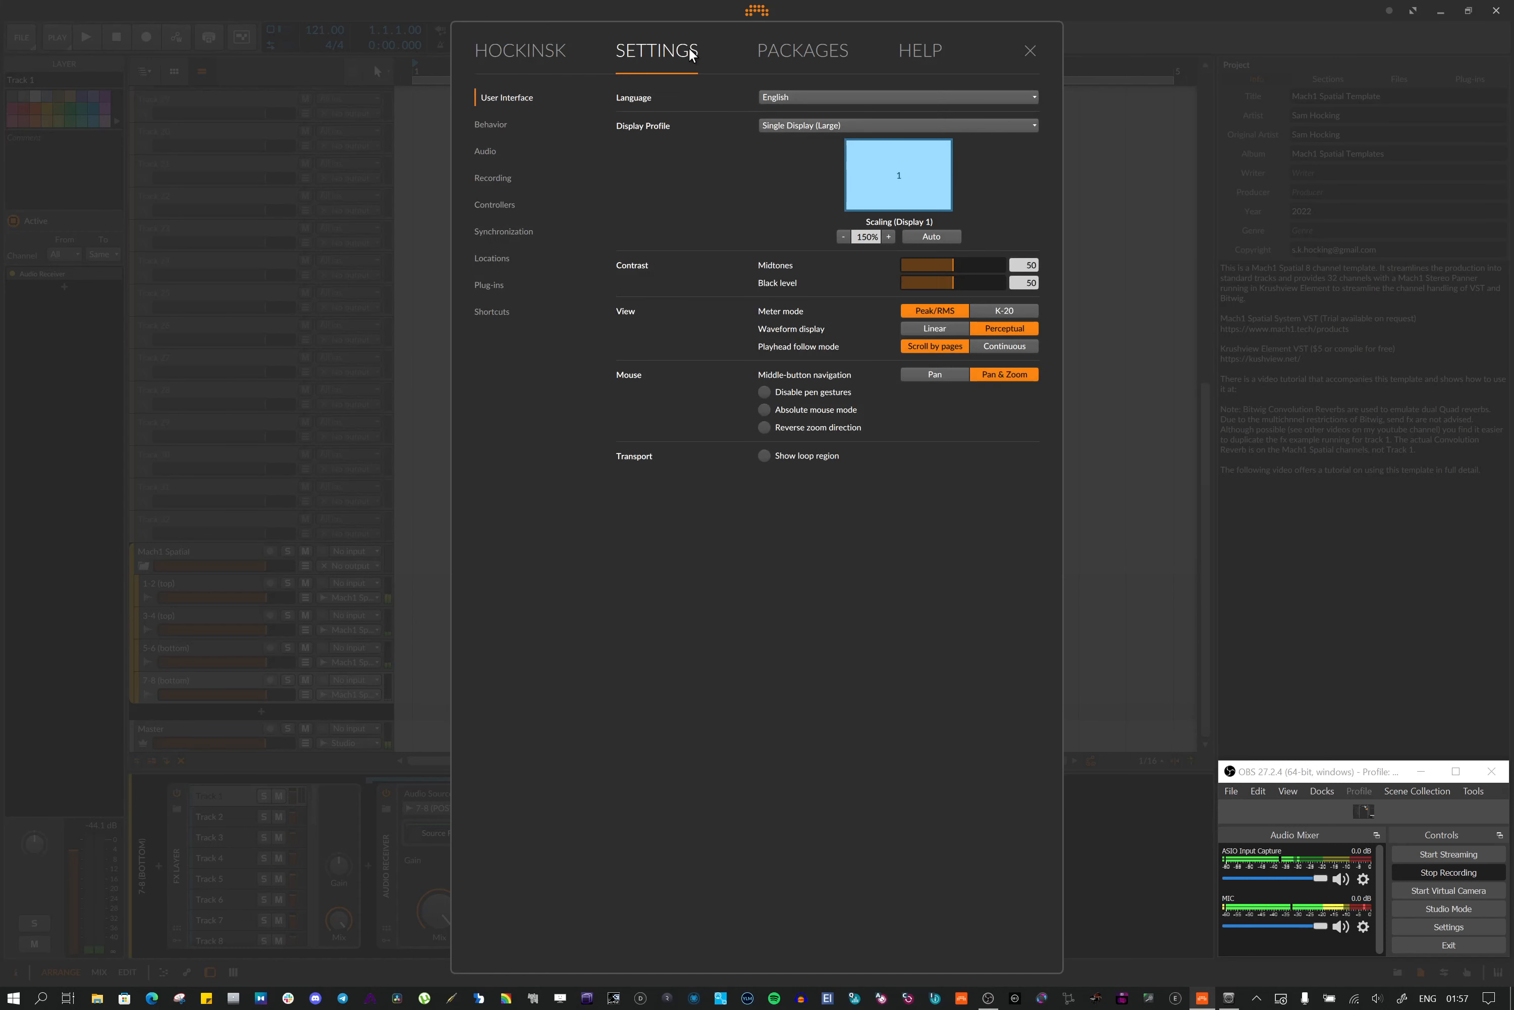
left_click(484, 151)
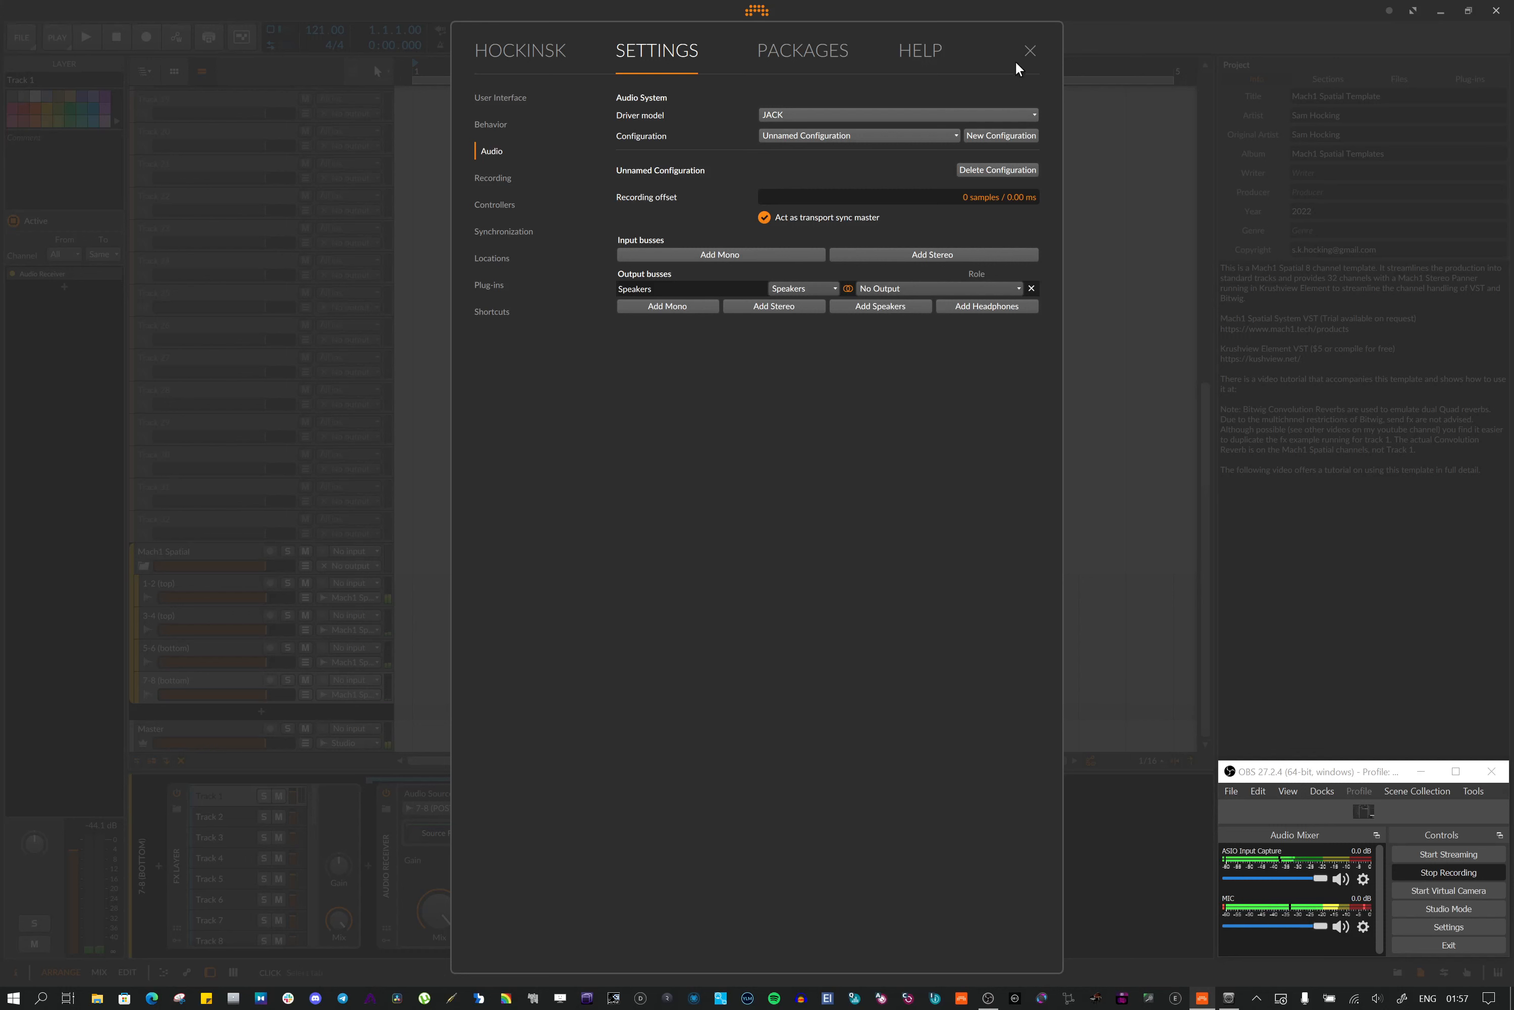
left_click(1028, 52)
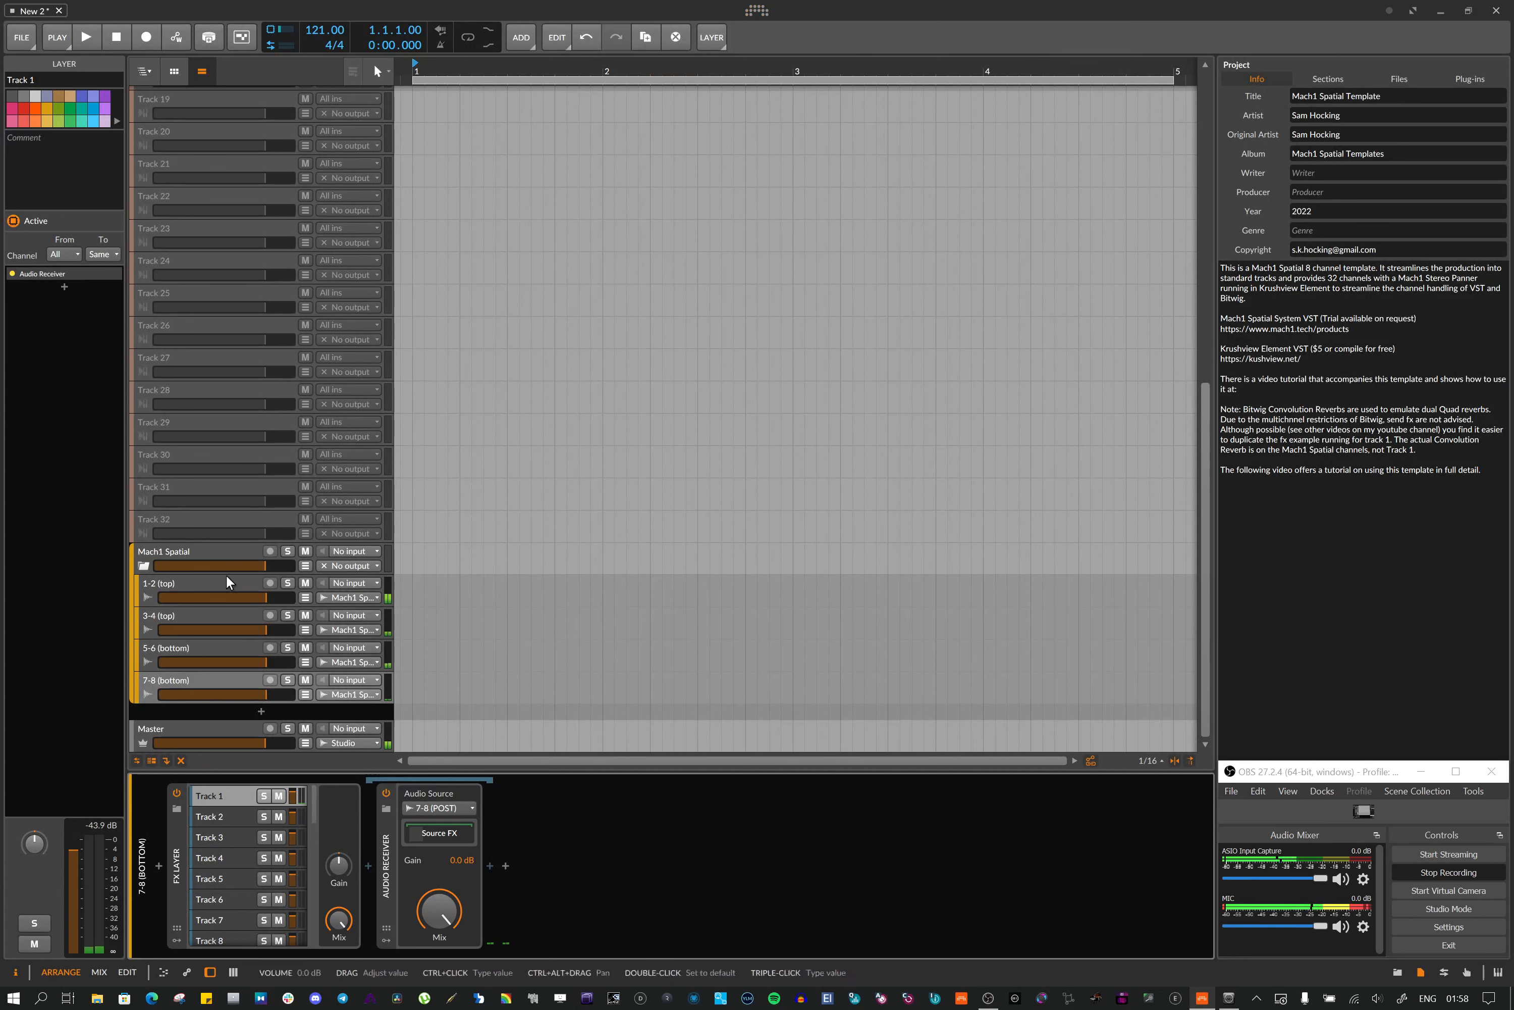
Select Track 2 to view its Element FX, then open the Track 2 layer's Audio Receiver in the 1-2 (top) track
scroll(266, 196, "up", 5)
scroll(170, 138, "up", 2)
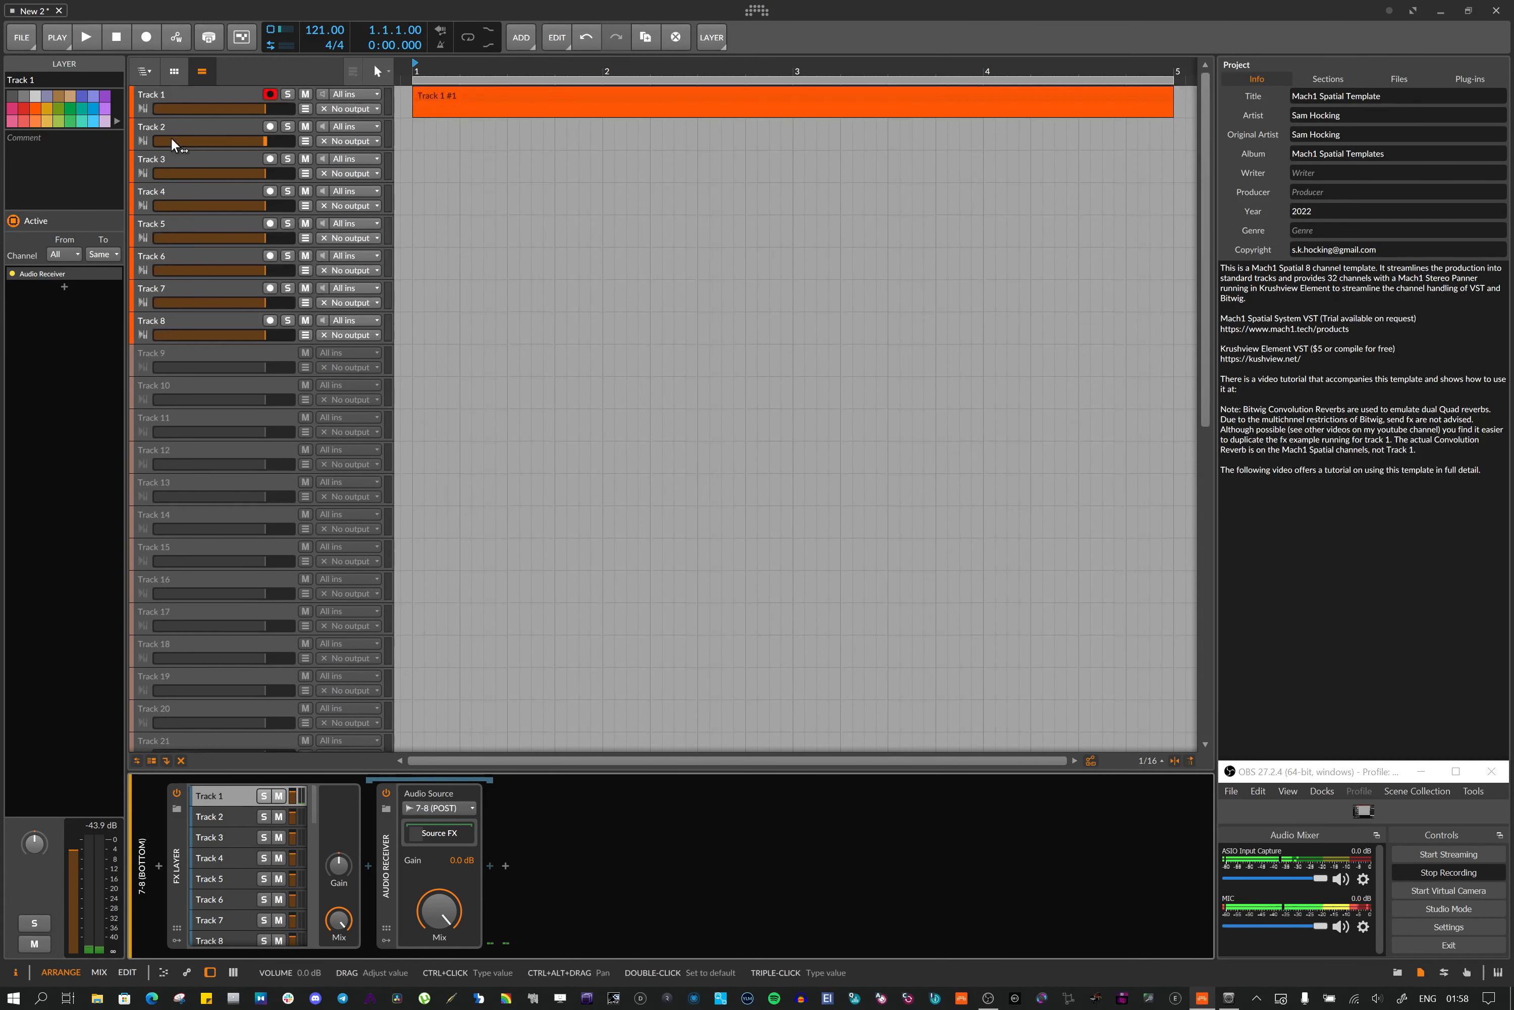
left_click(171, 126)
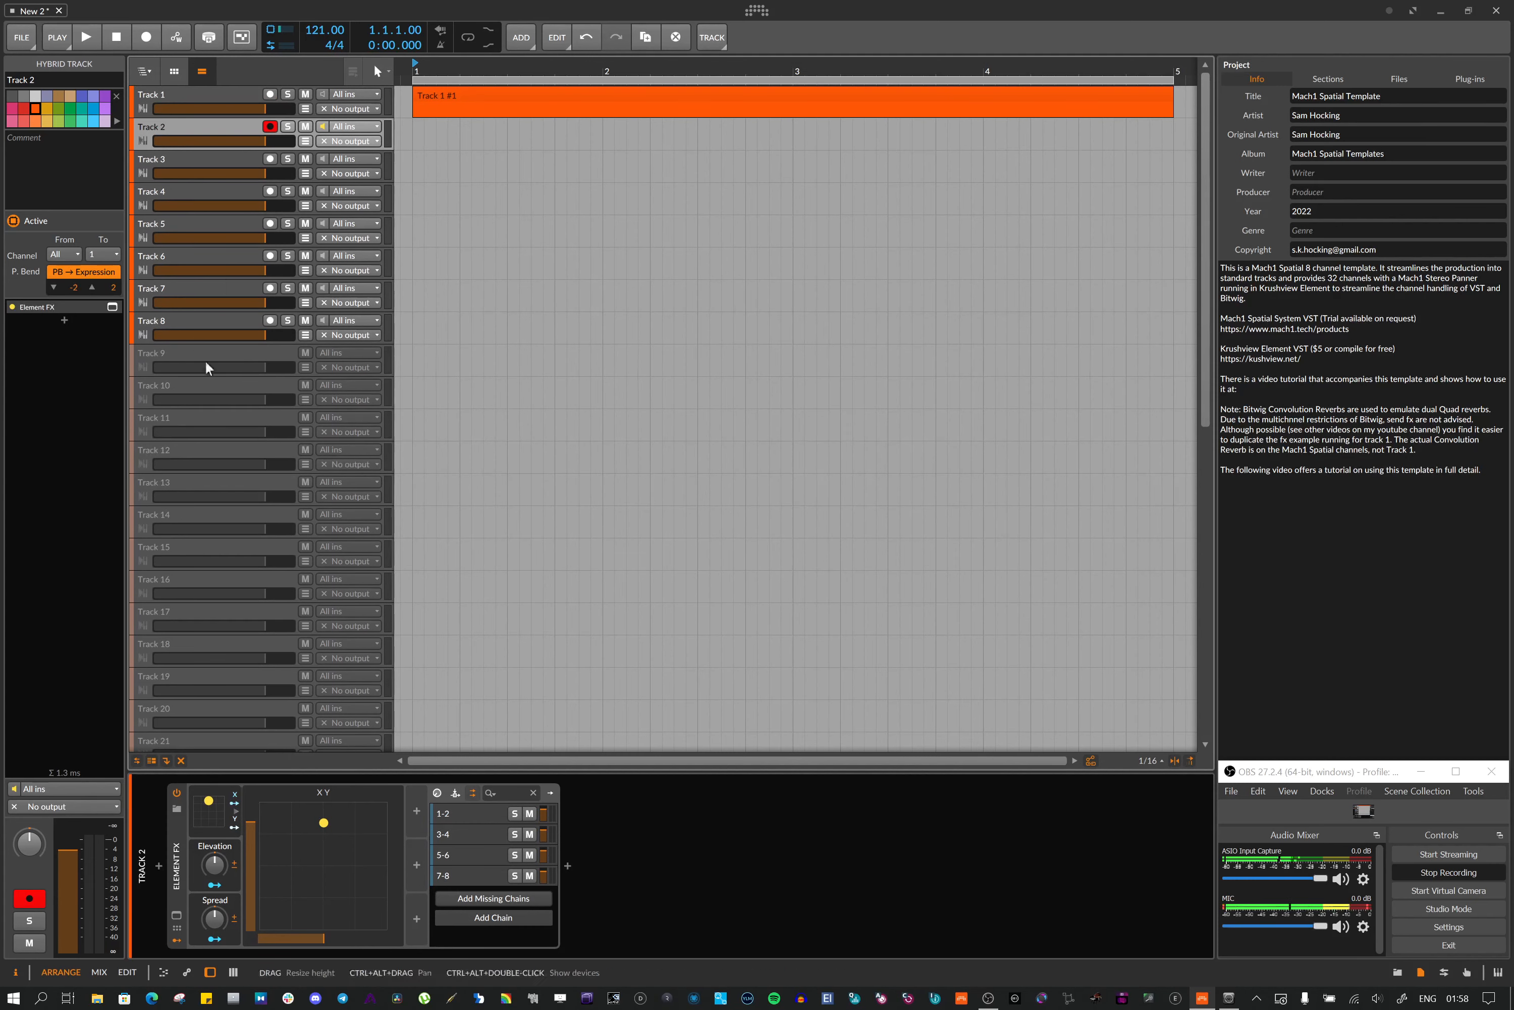
scroll(210, 440, "down", 10)
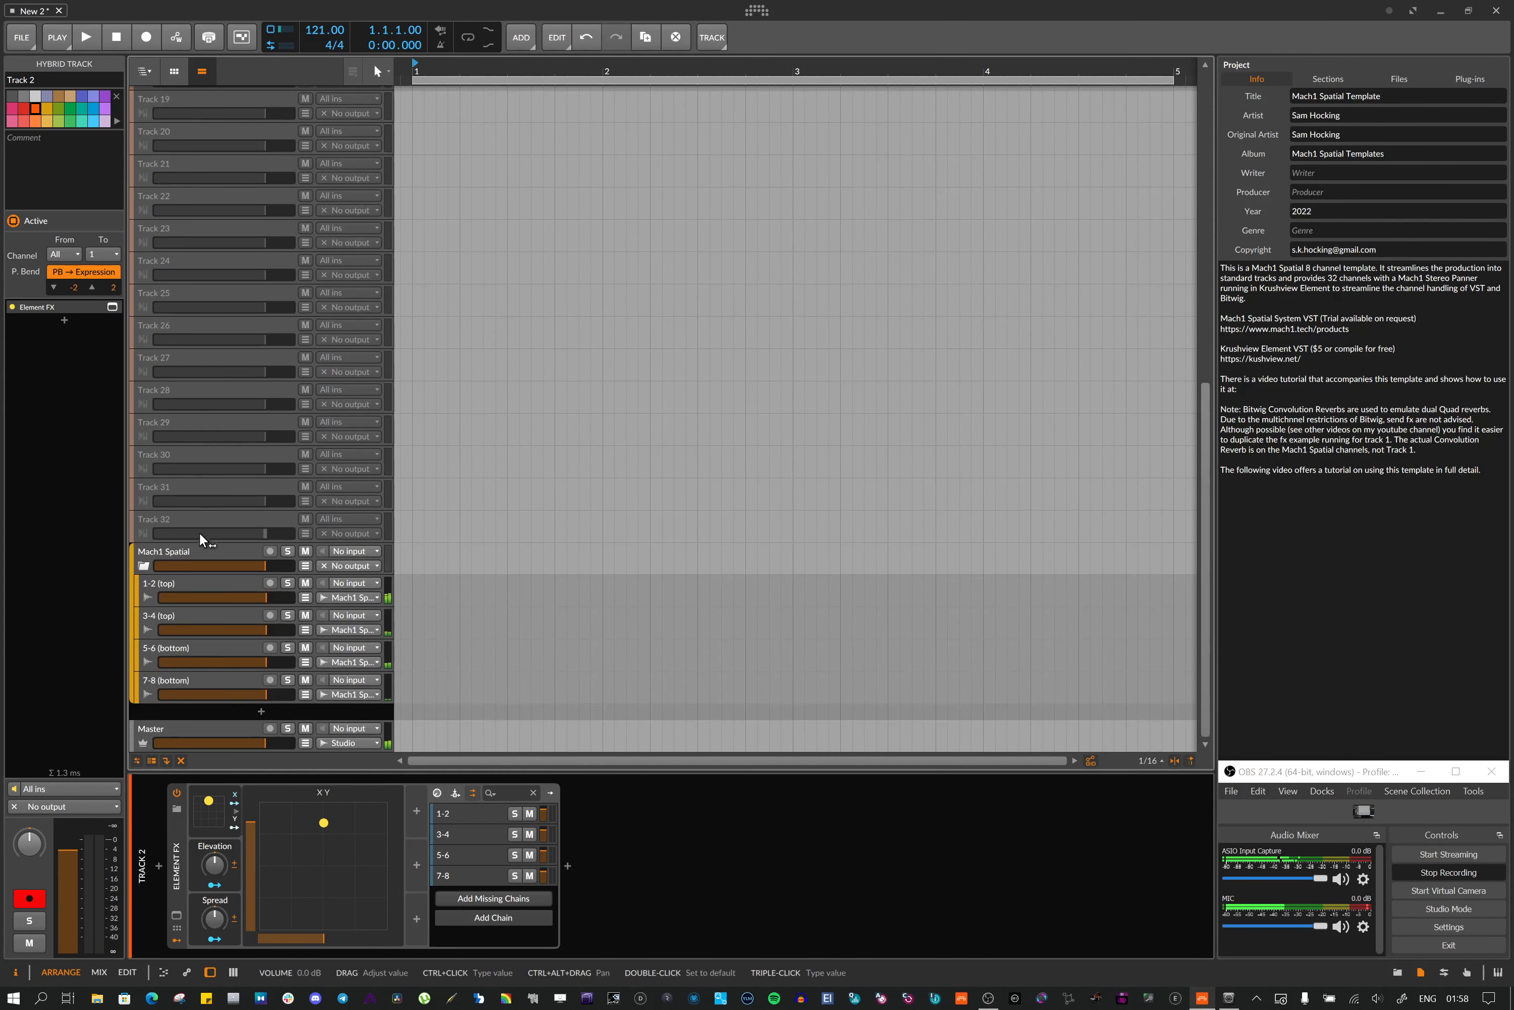
left_click(174, 581)
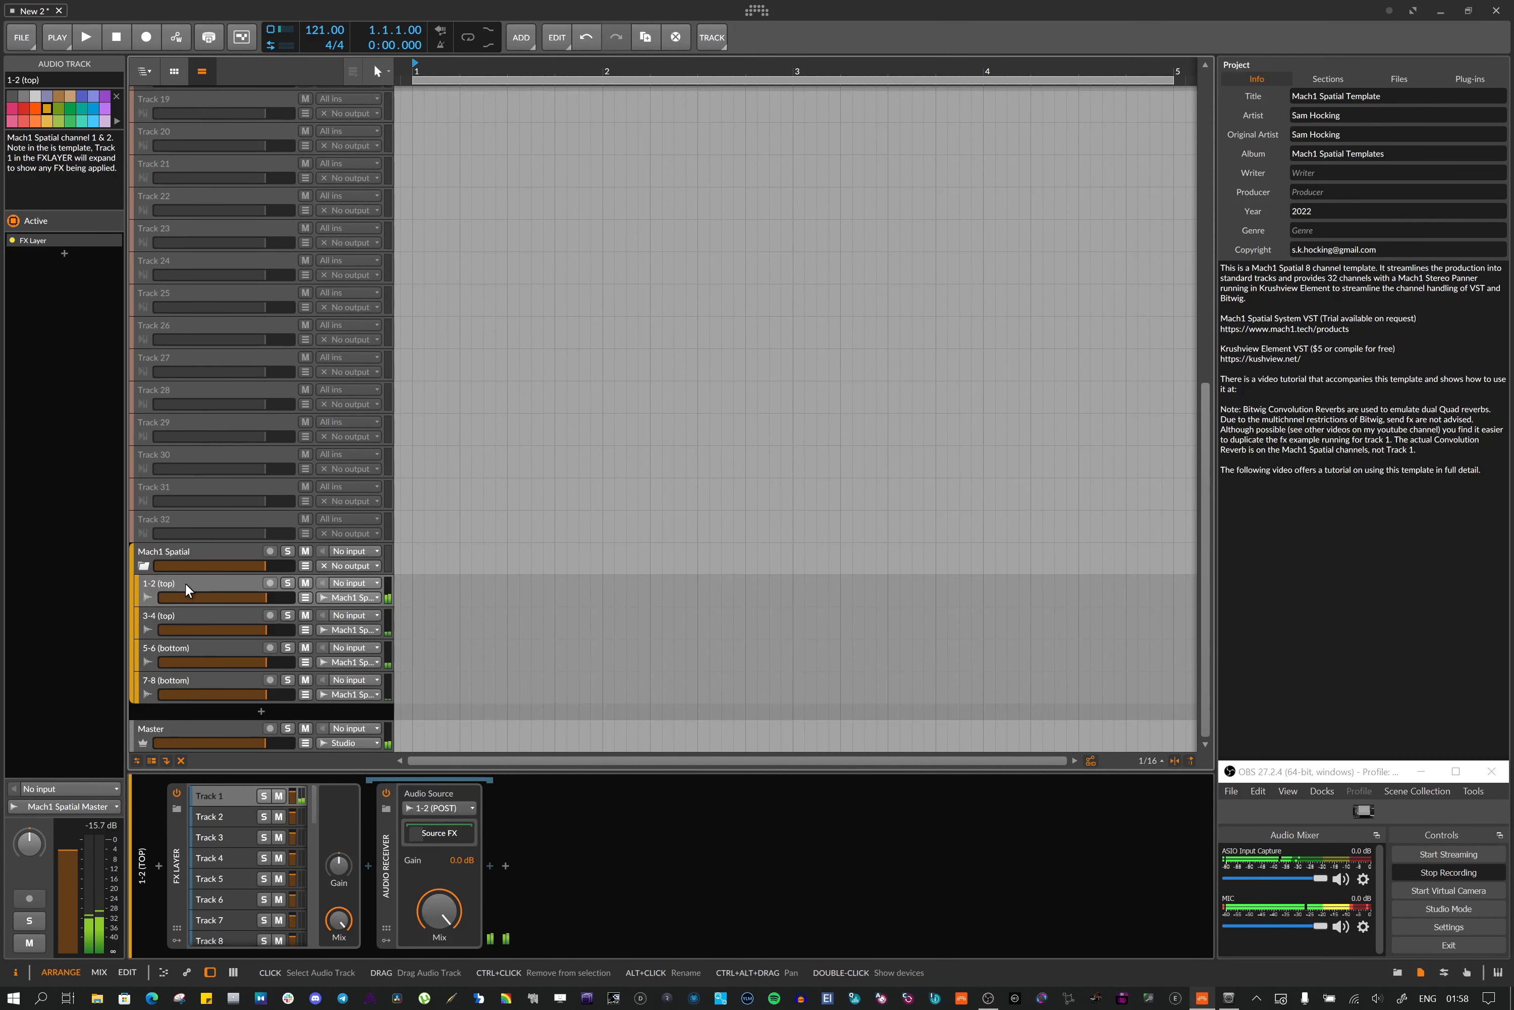
left_click(212, 815)
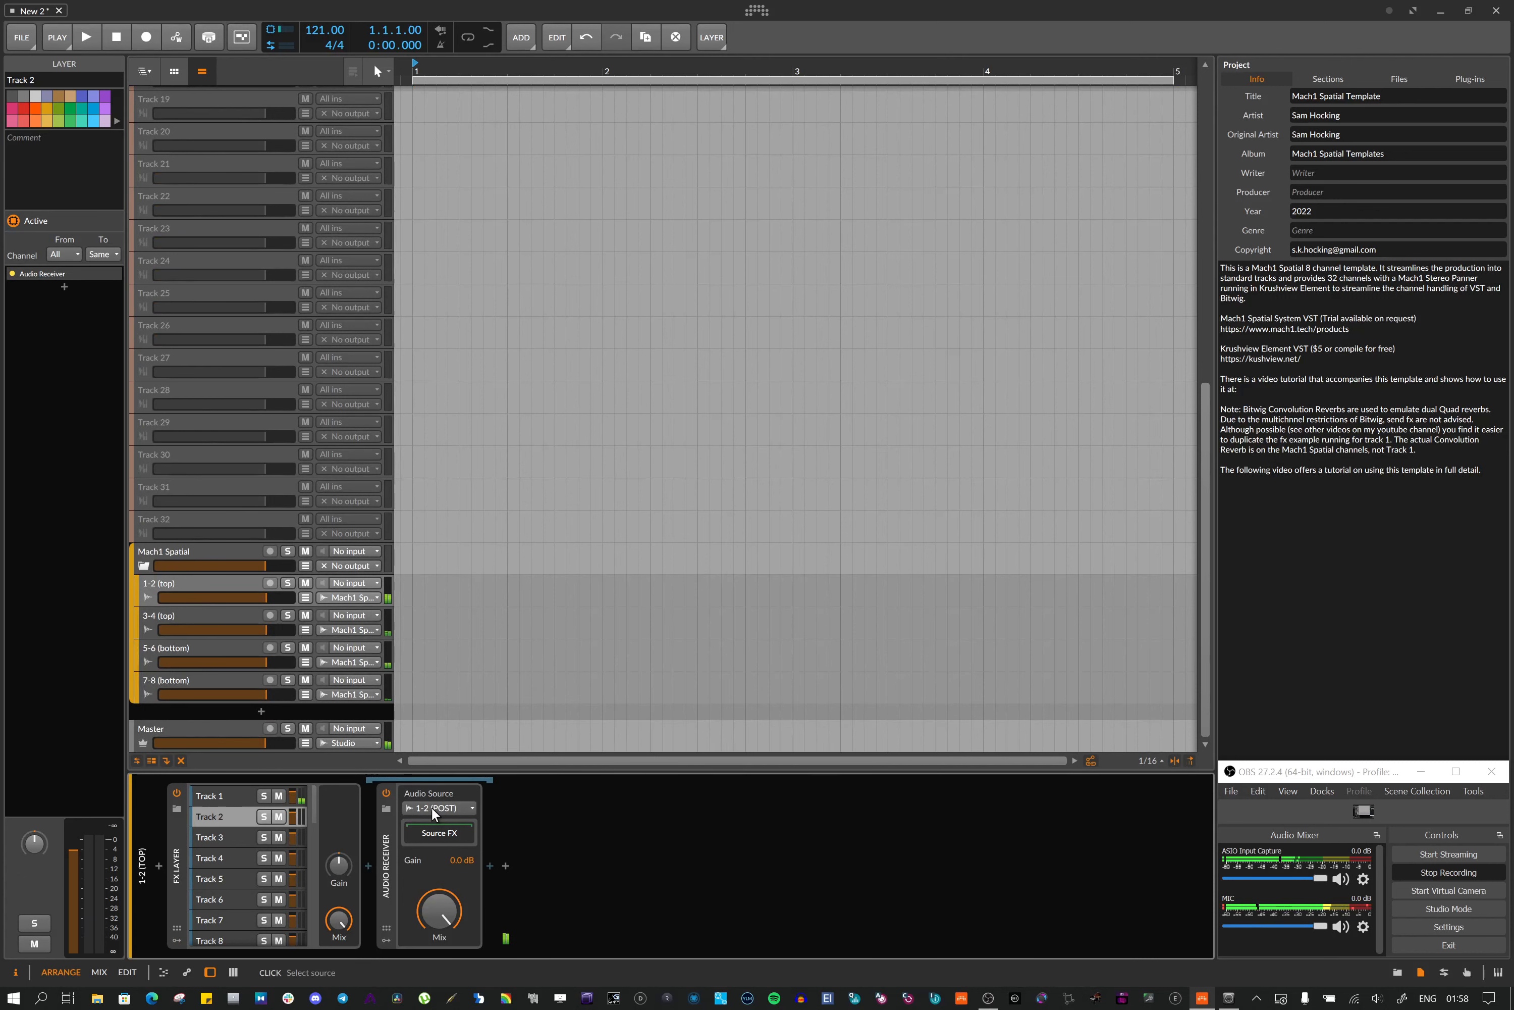
View the Track 2 layer's Audio Receiver on the 3-4, 5-6 and 7-8 channel tracks in turn
left_click(219, 613)
left_click(234, 813)
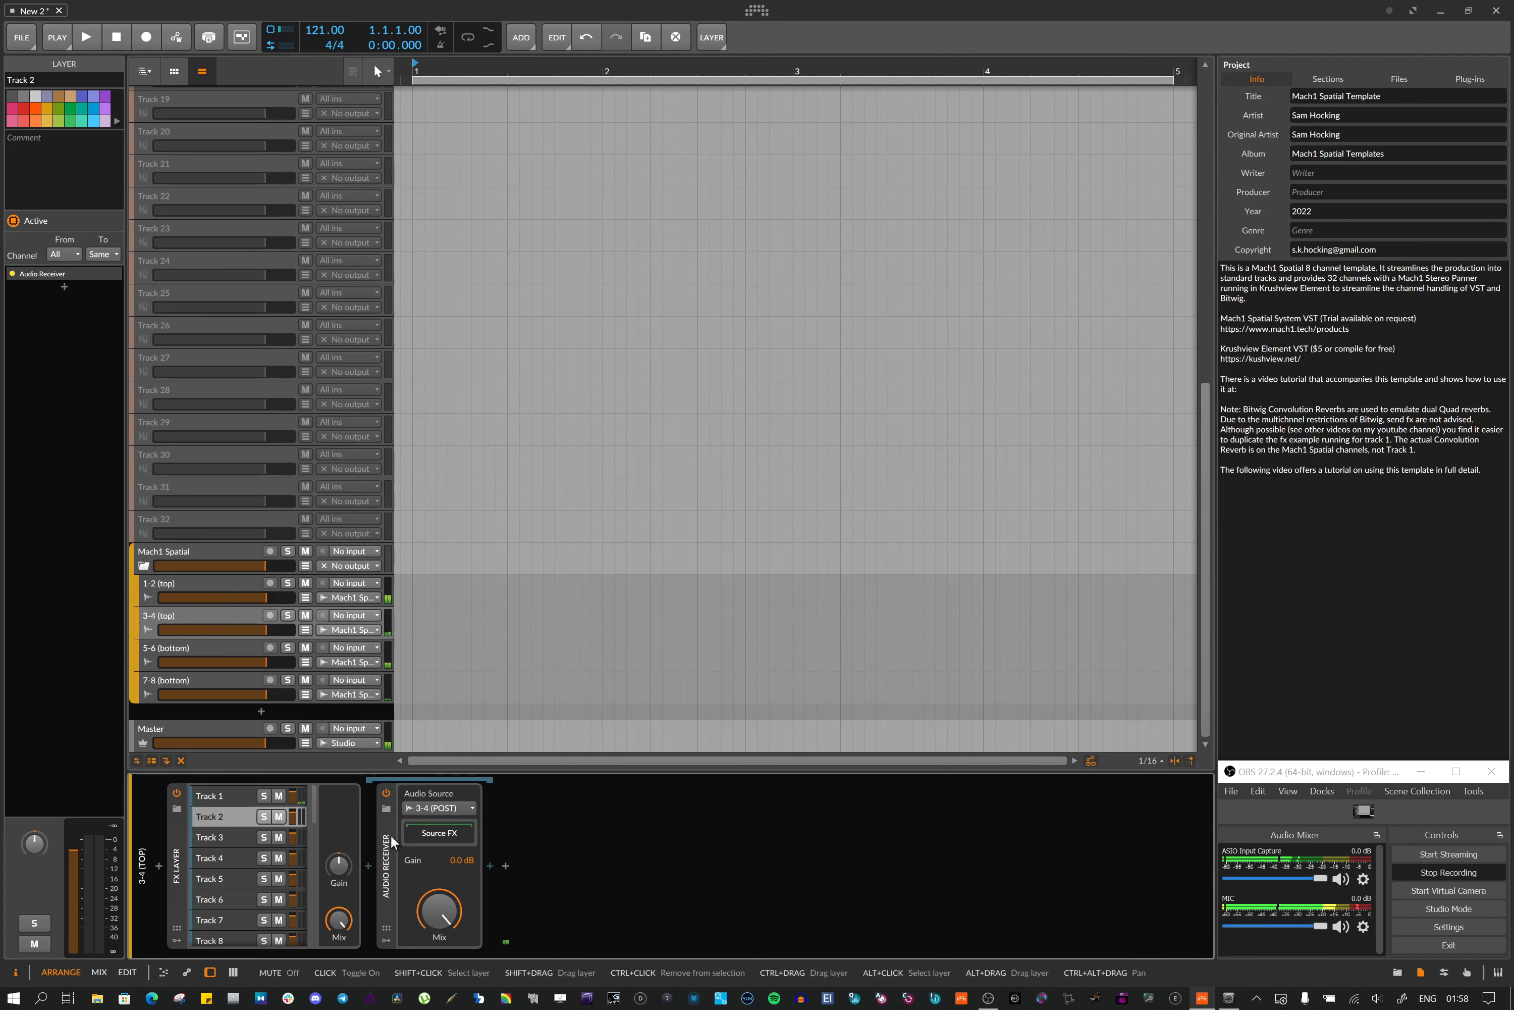
left_click(166, 659)
left_click(226, 813)
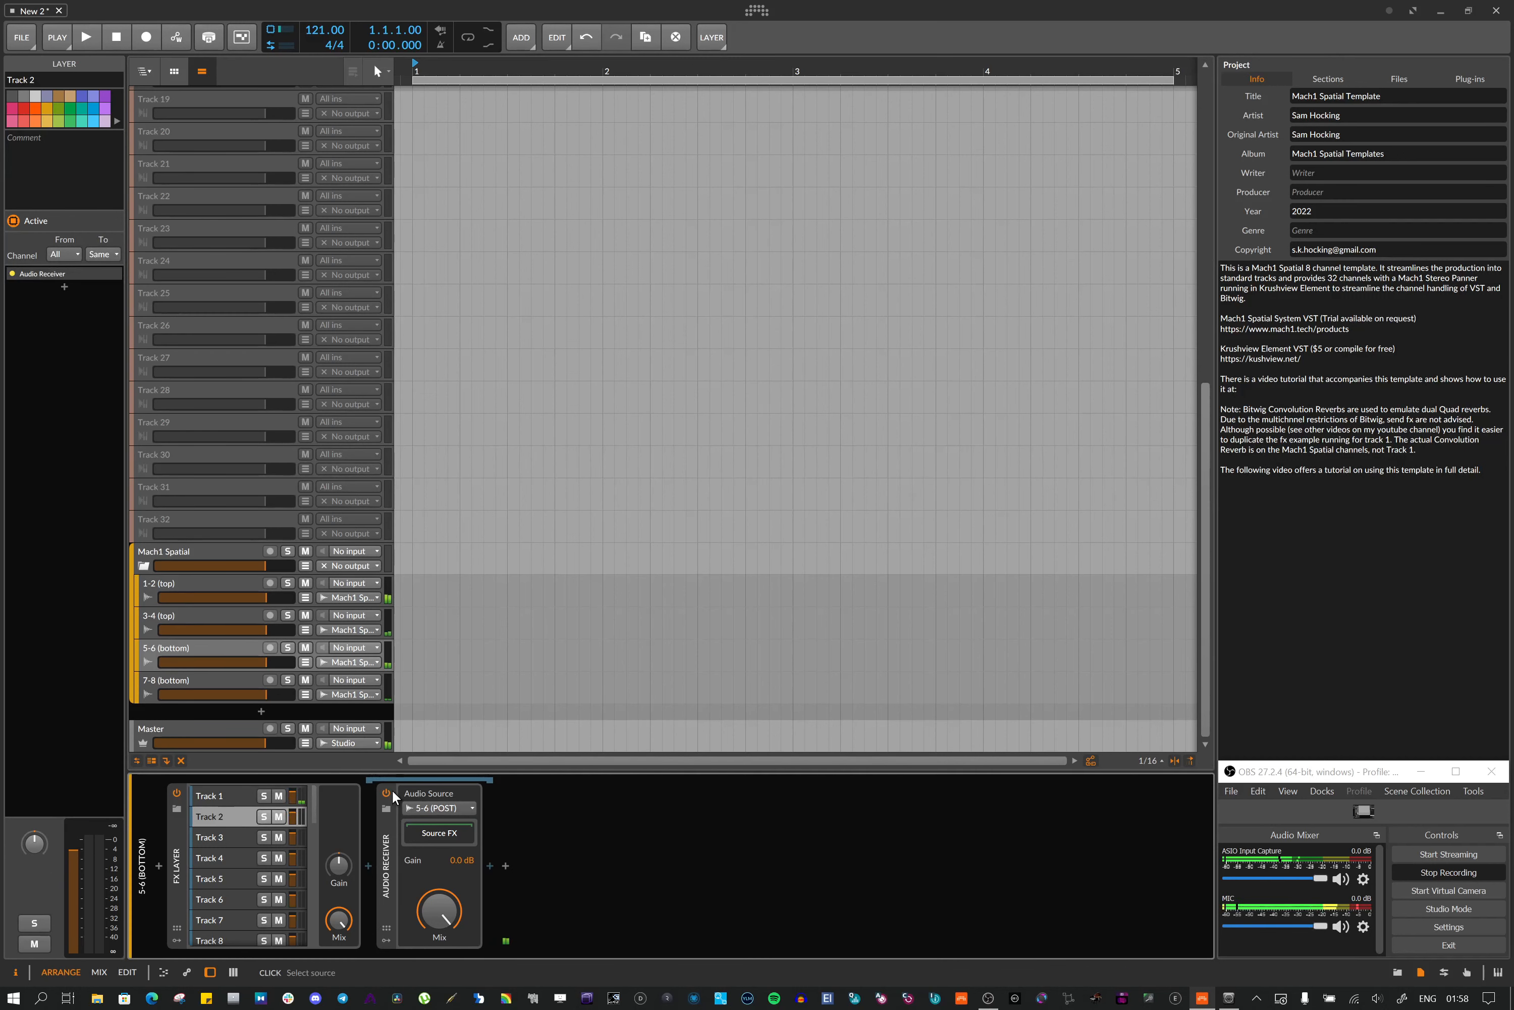
left_click(157, 677)
left_click(228, 817)
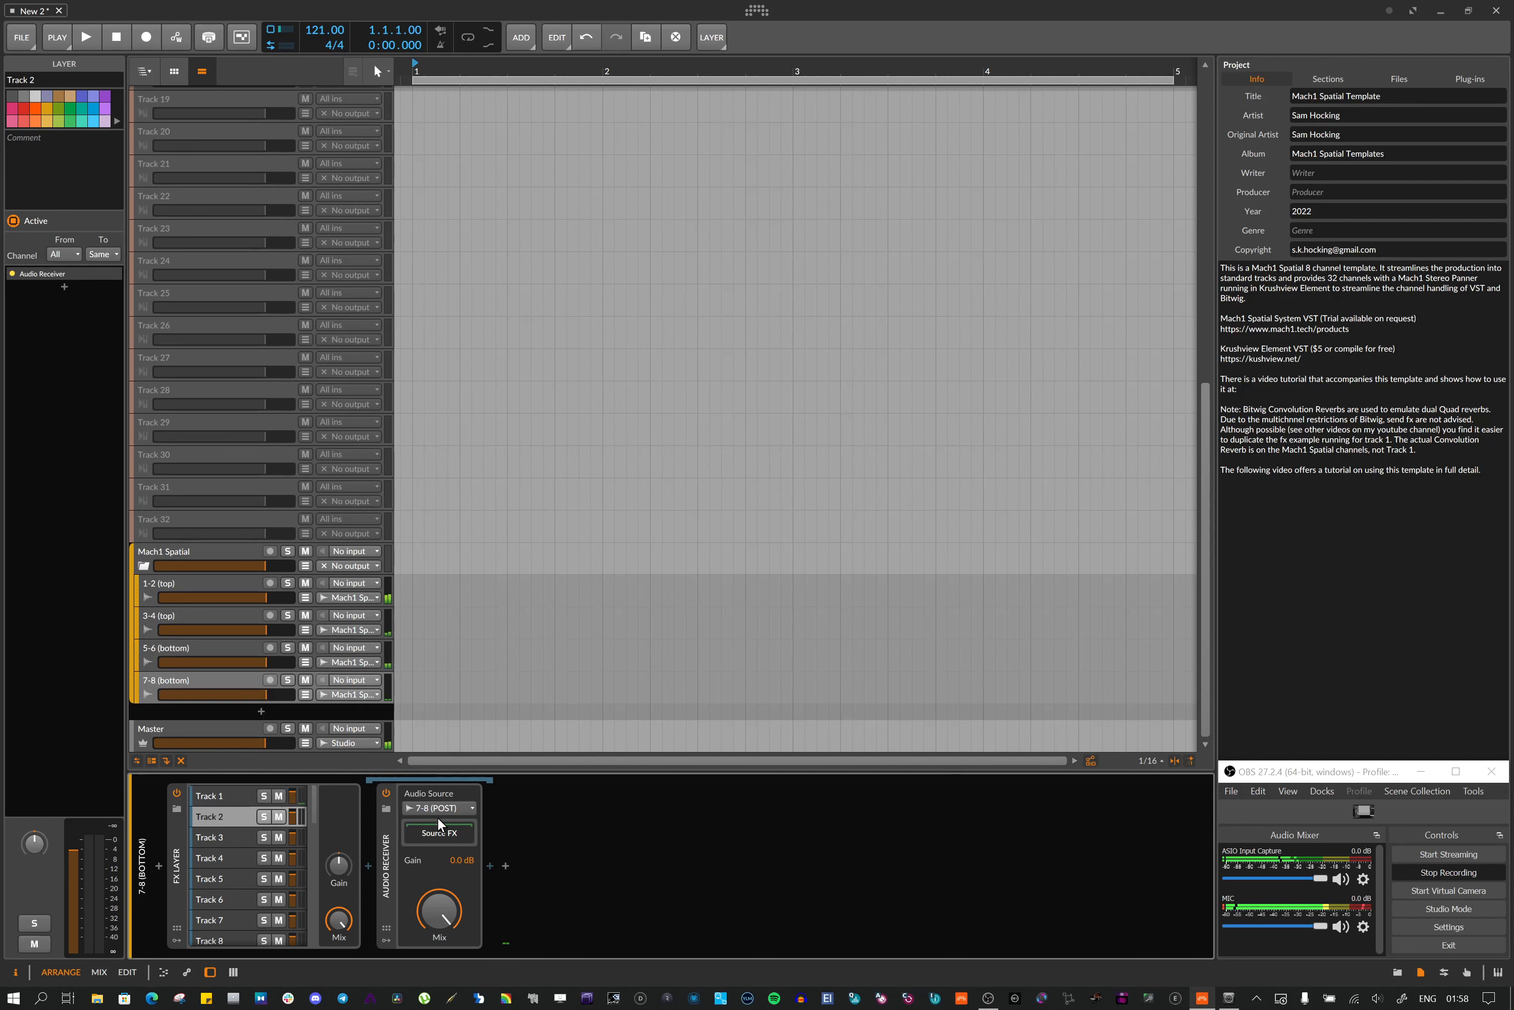
Select the FX Layer device and step through the 1-2, 3-4, 5-6 and 7-8 channel tracks
left_click(175, 826)
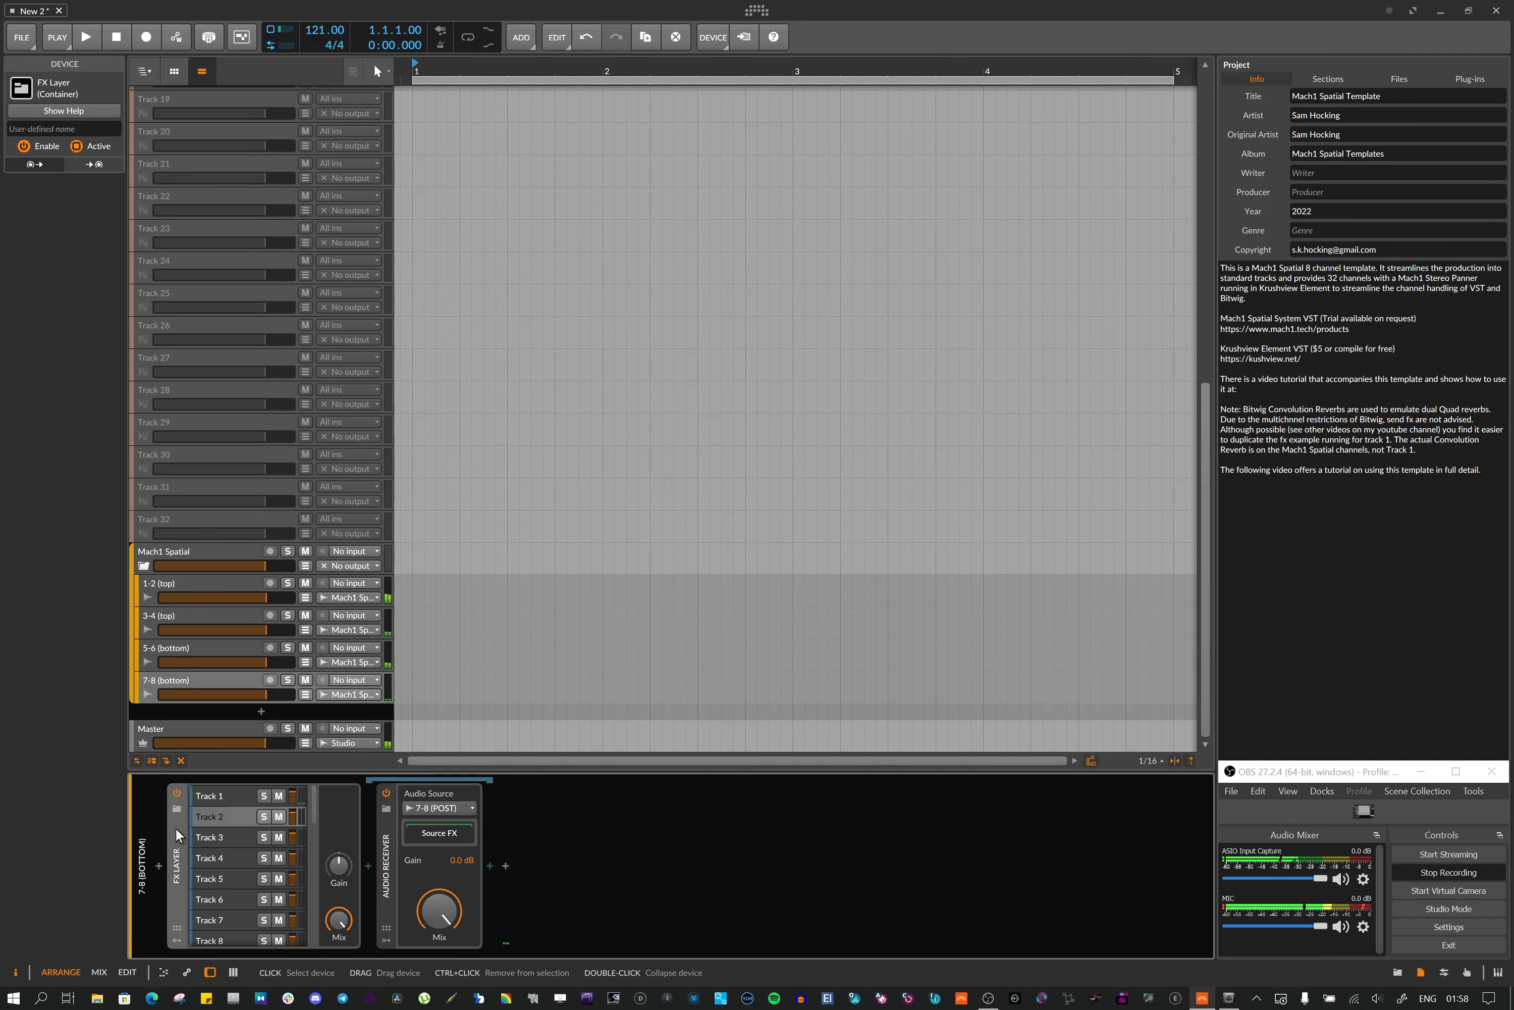
left_click(162, 586)
left_click(152, 613)
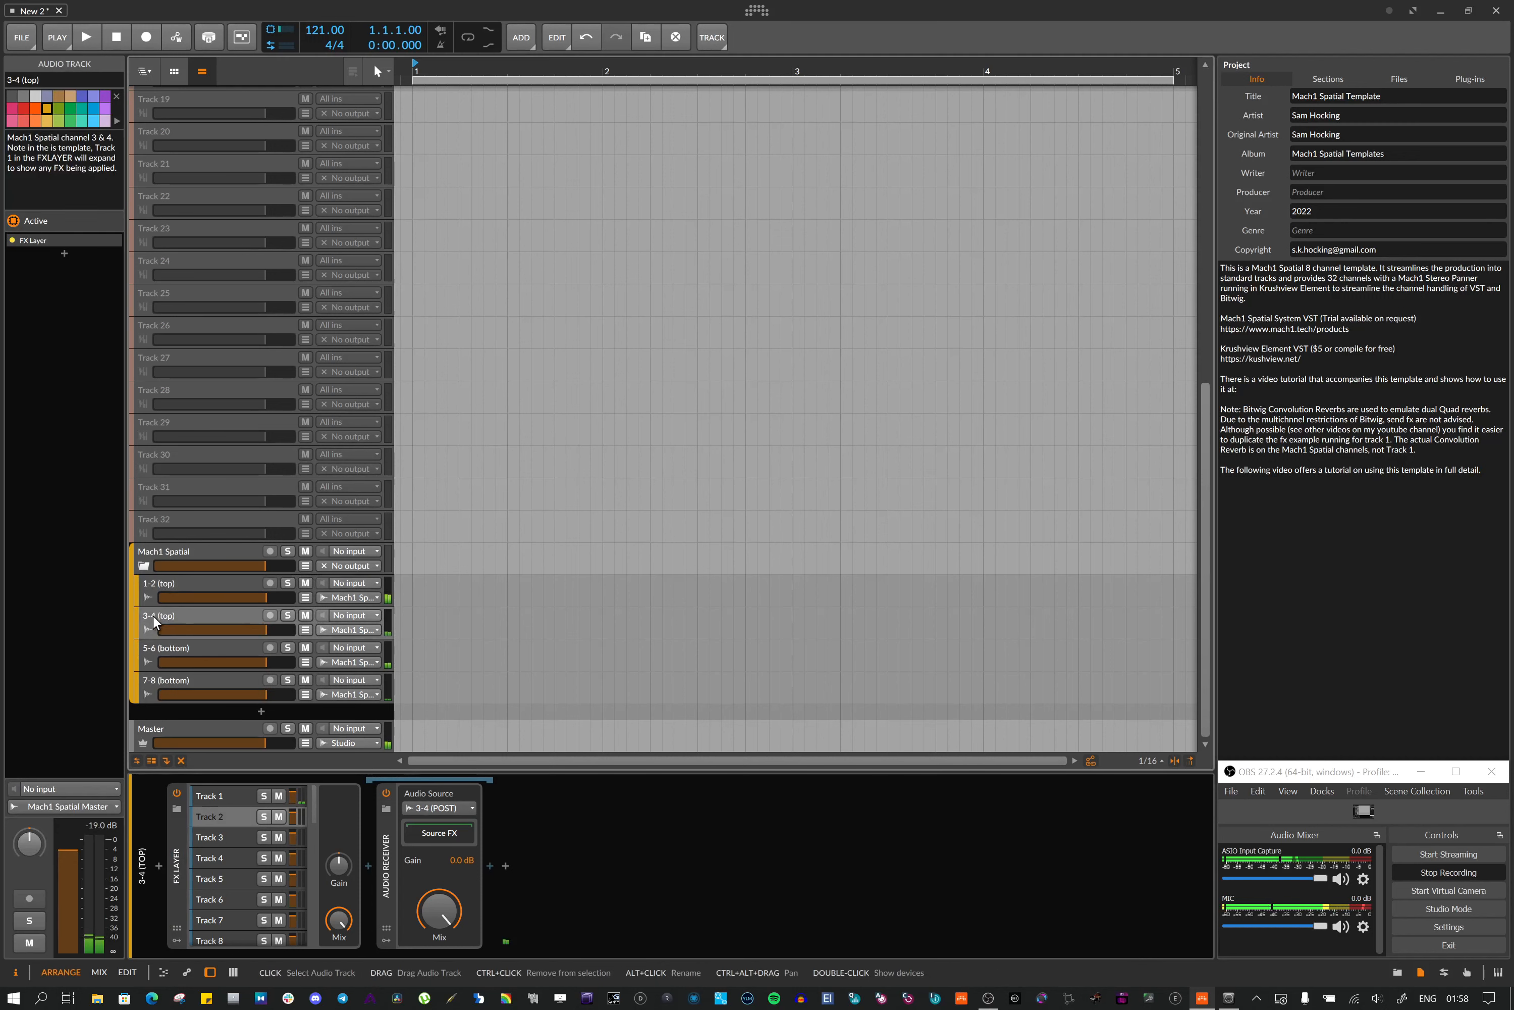
left_click(154, 651)
left_click(151, 676)
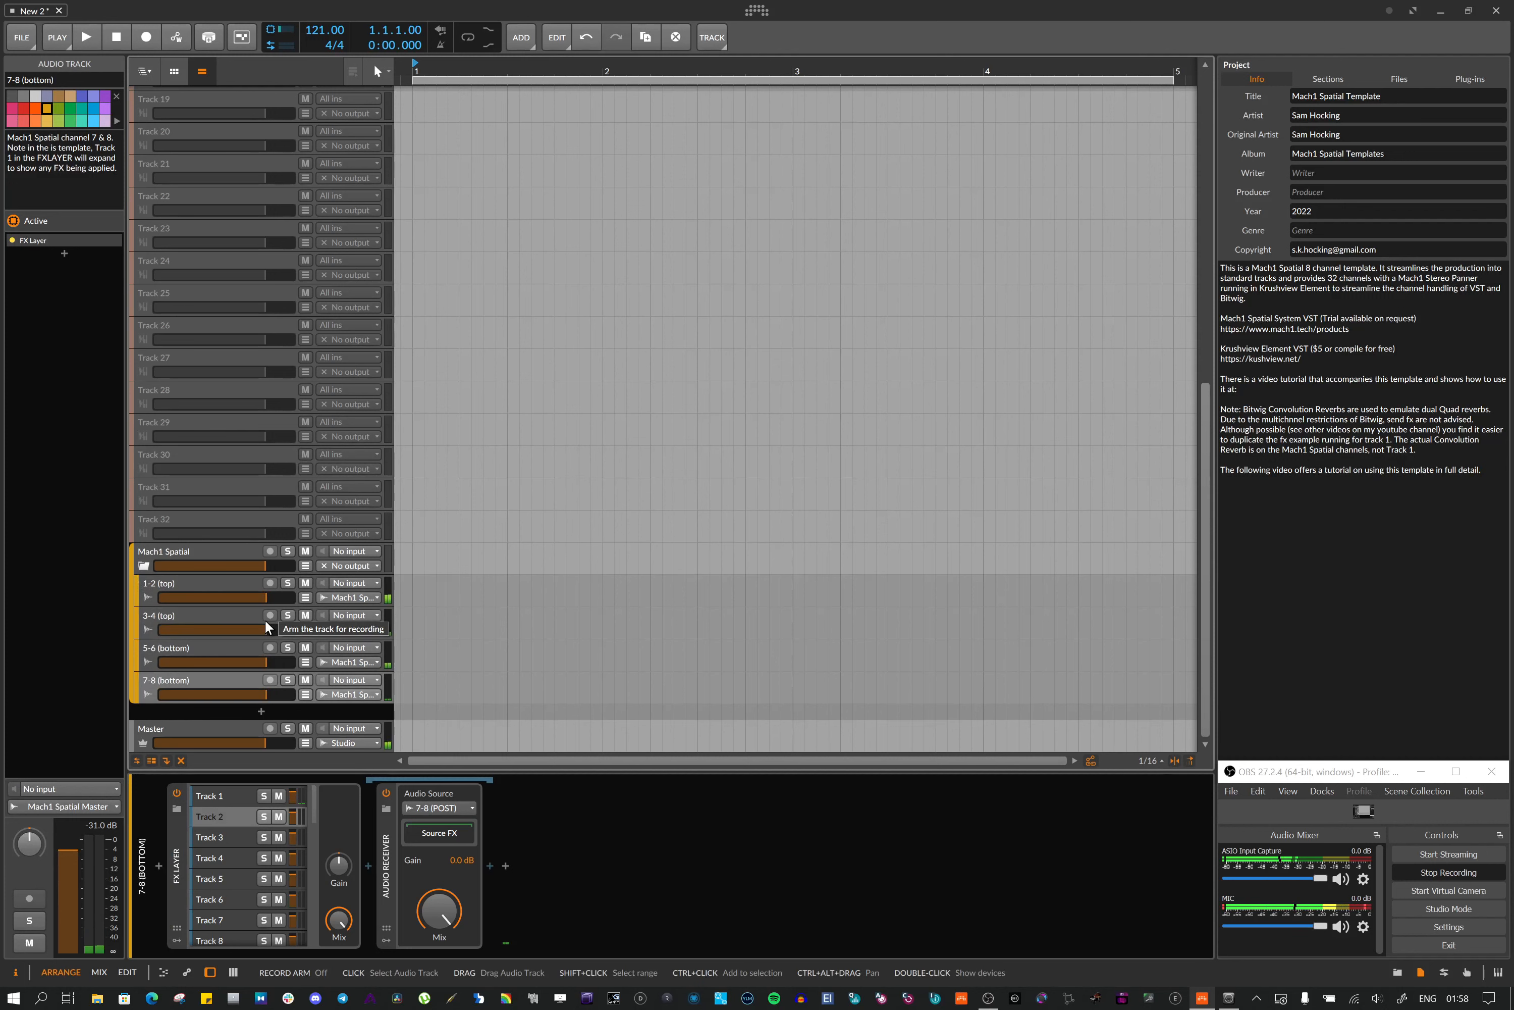
Open Track 1's Element FX editor and its M1-Panner plugin window, then close both windows
scroll(326, 447, "up", 10)
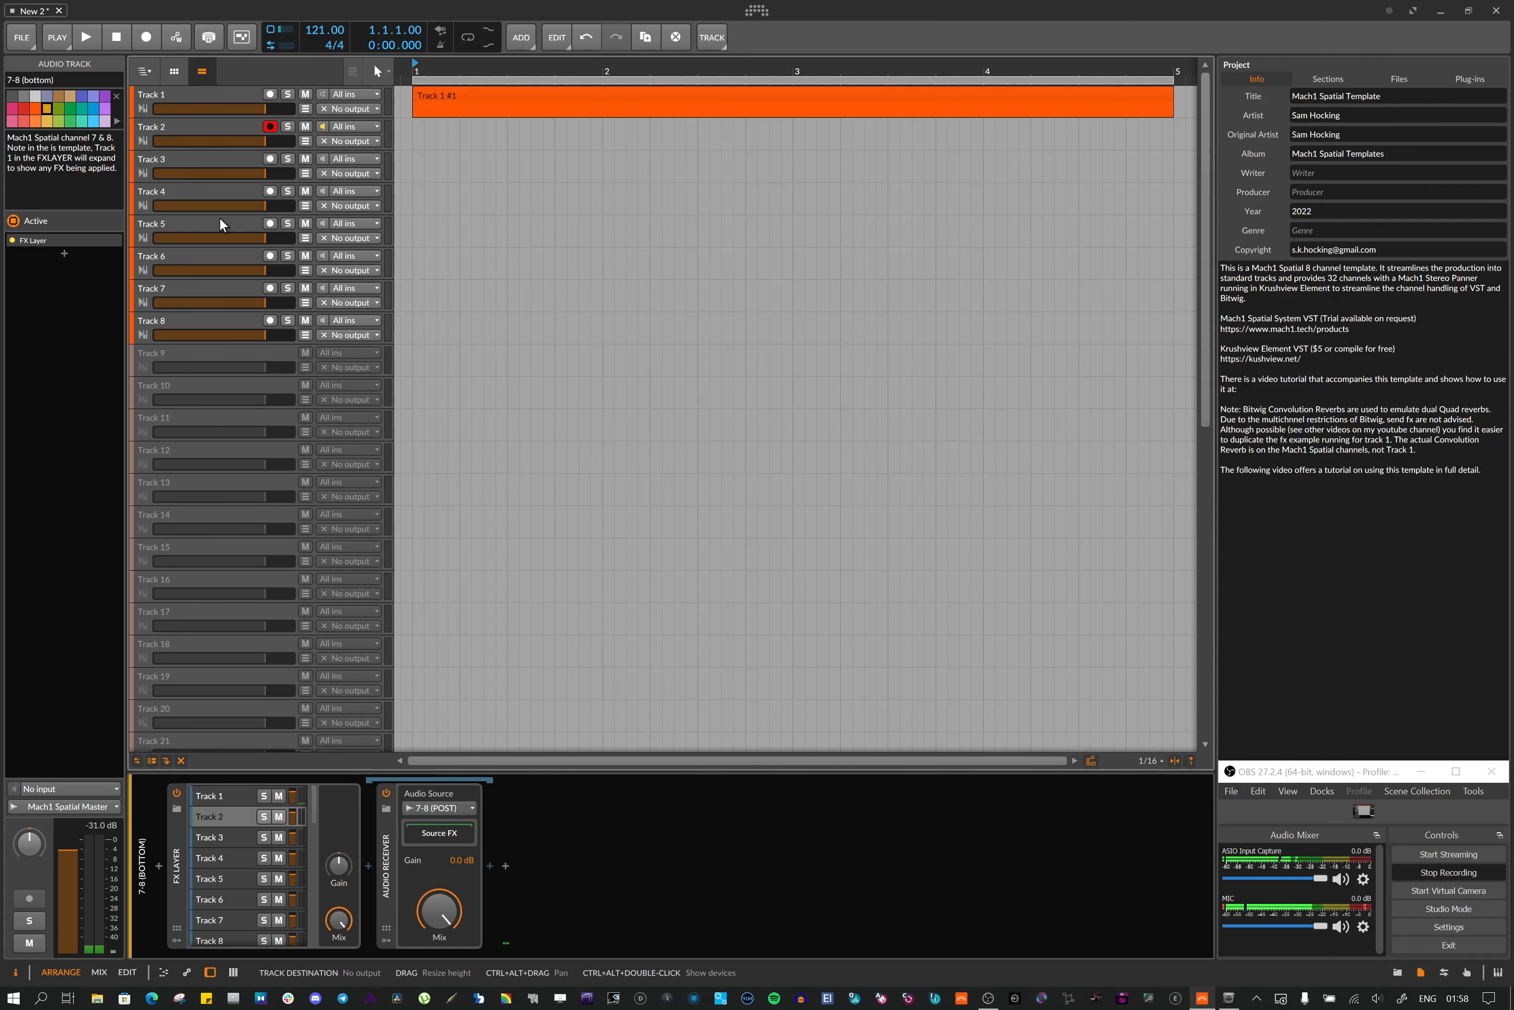
left_click(202, 92)
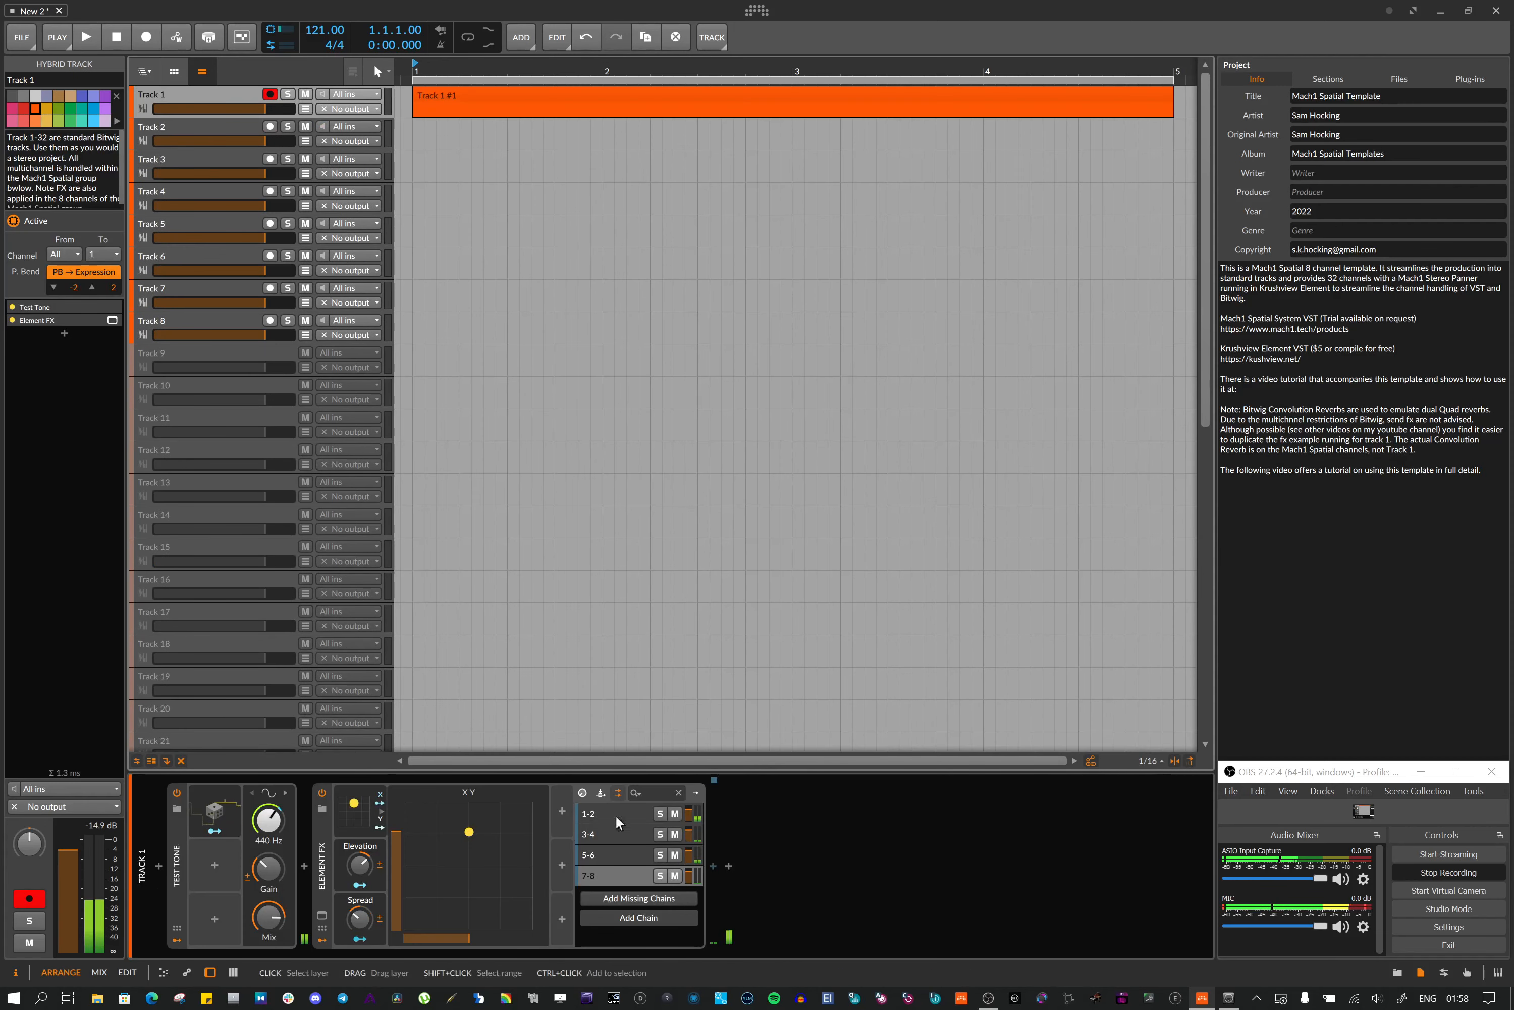
left_click(325, 916)
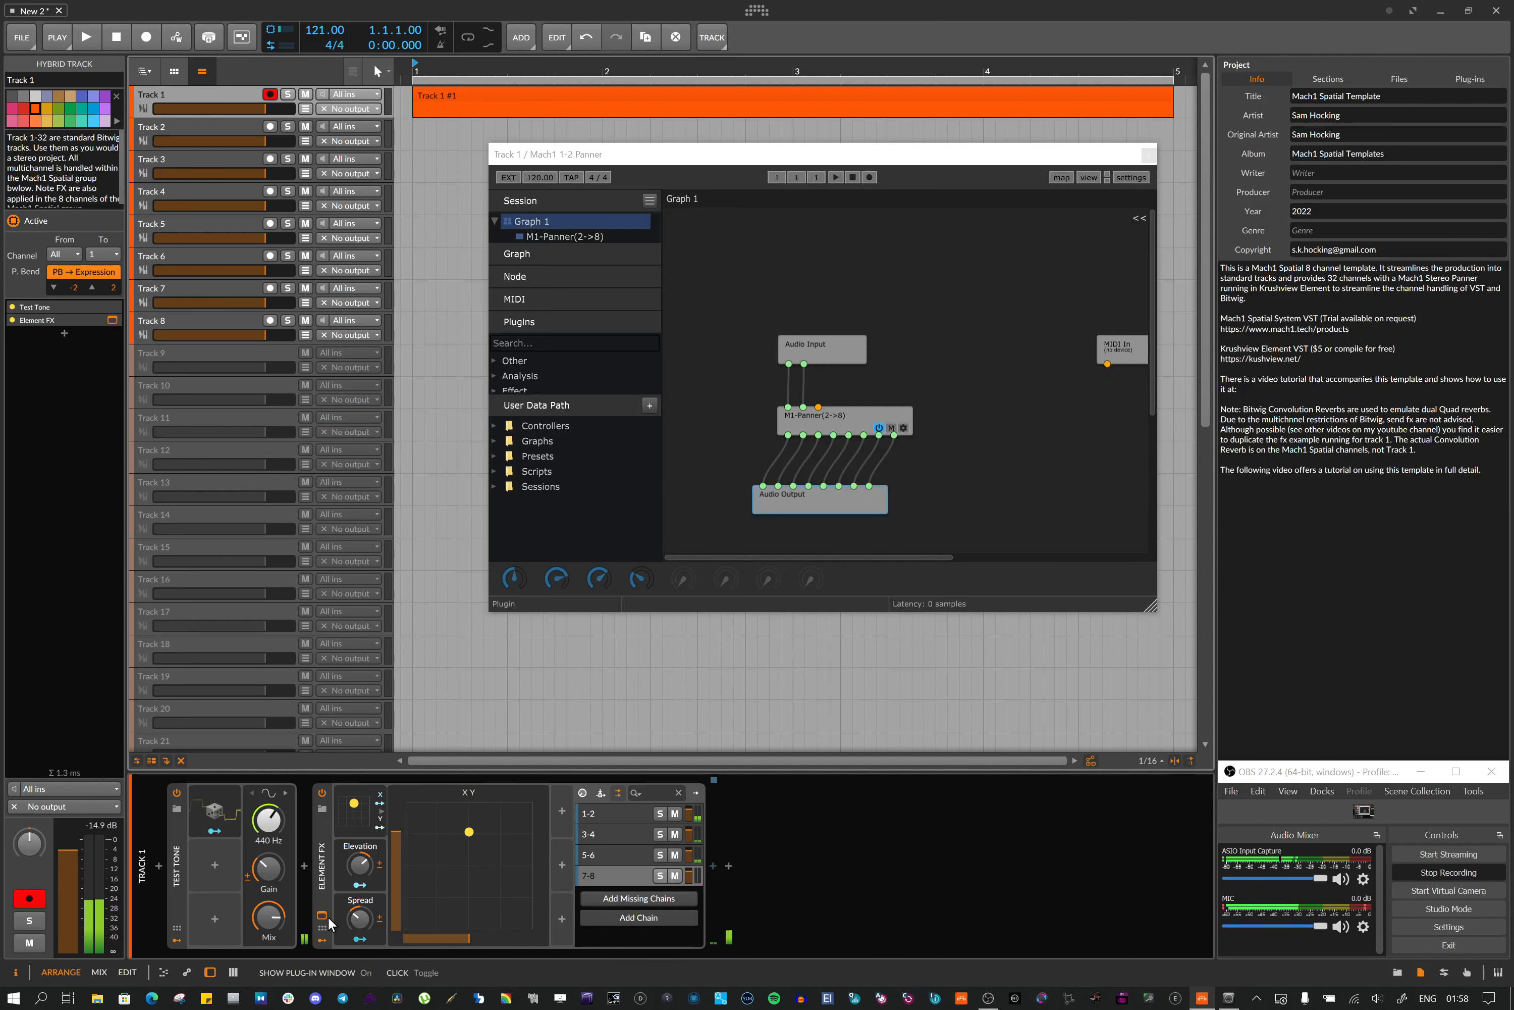
double_click(858, 411)
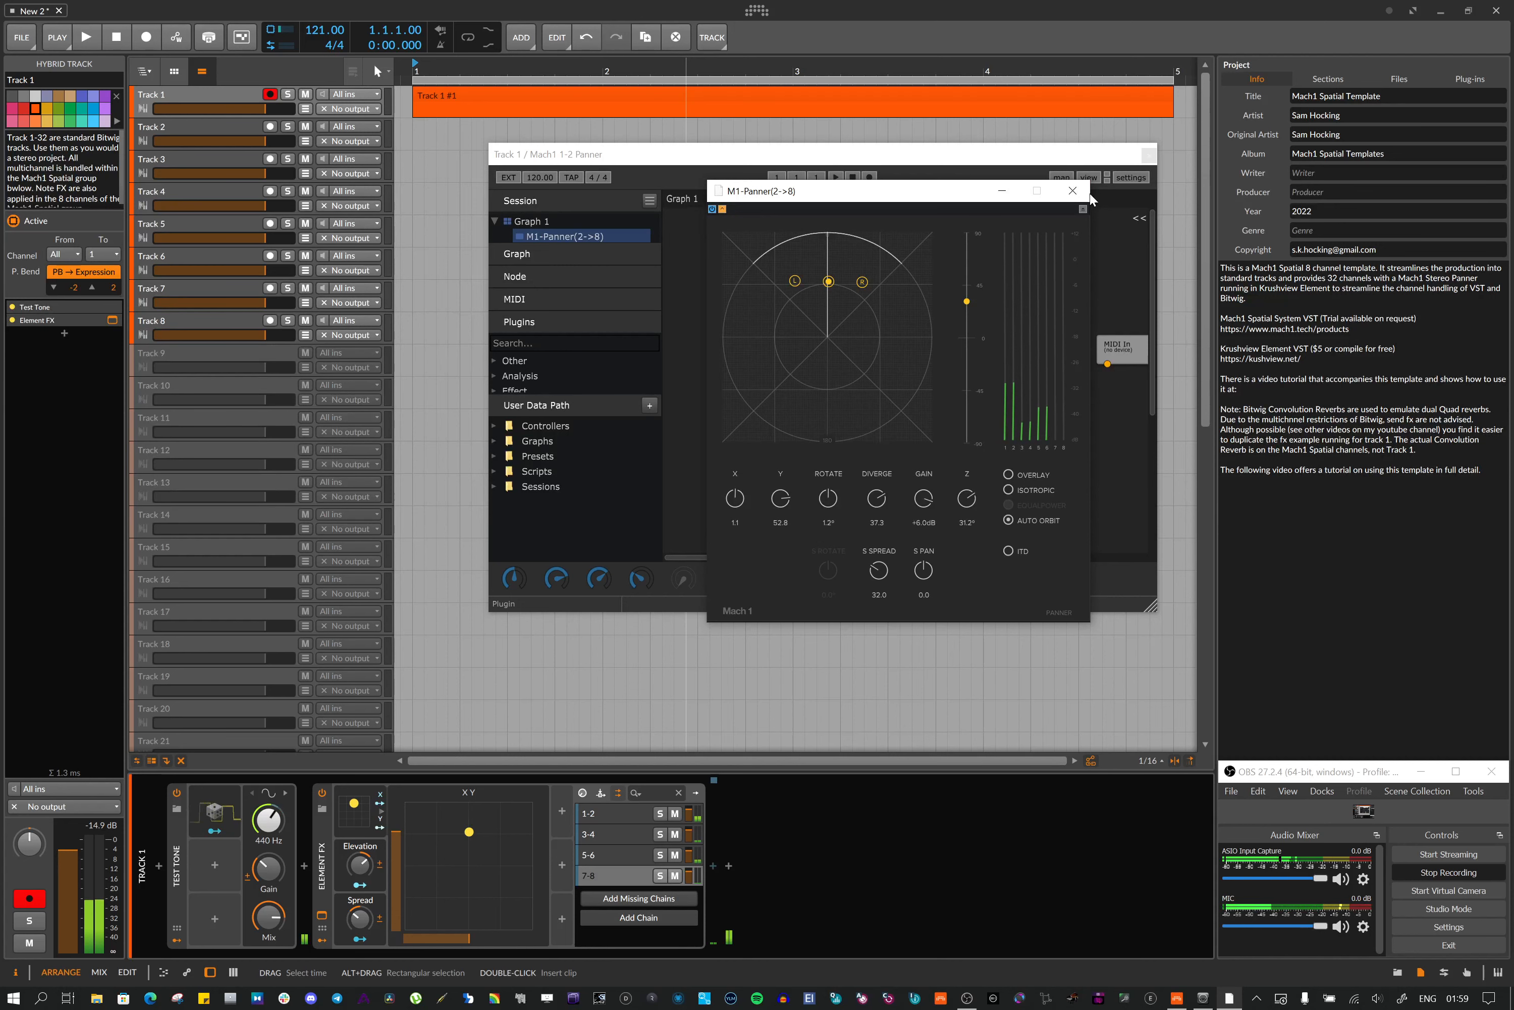
left_click(1072, 190)
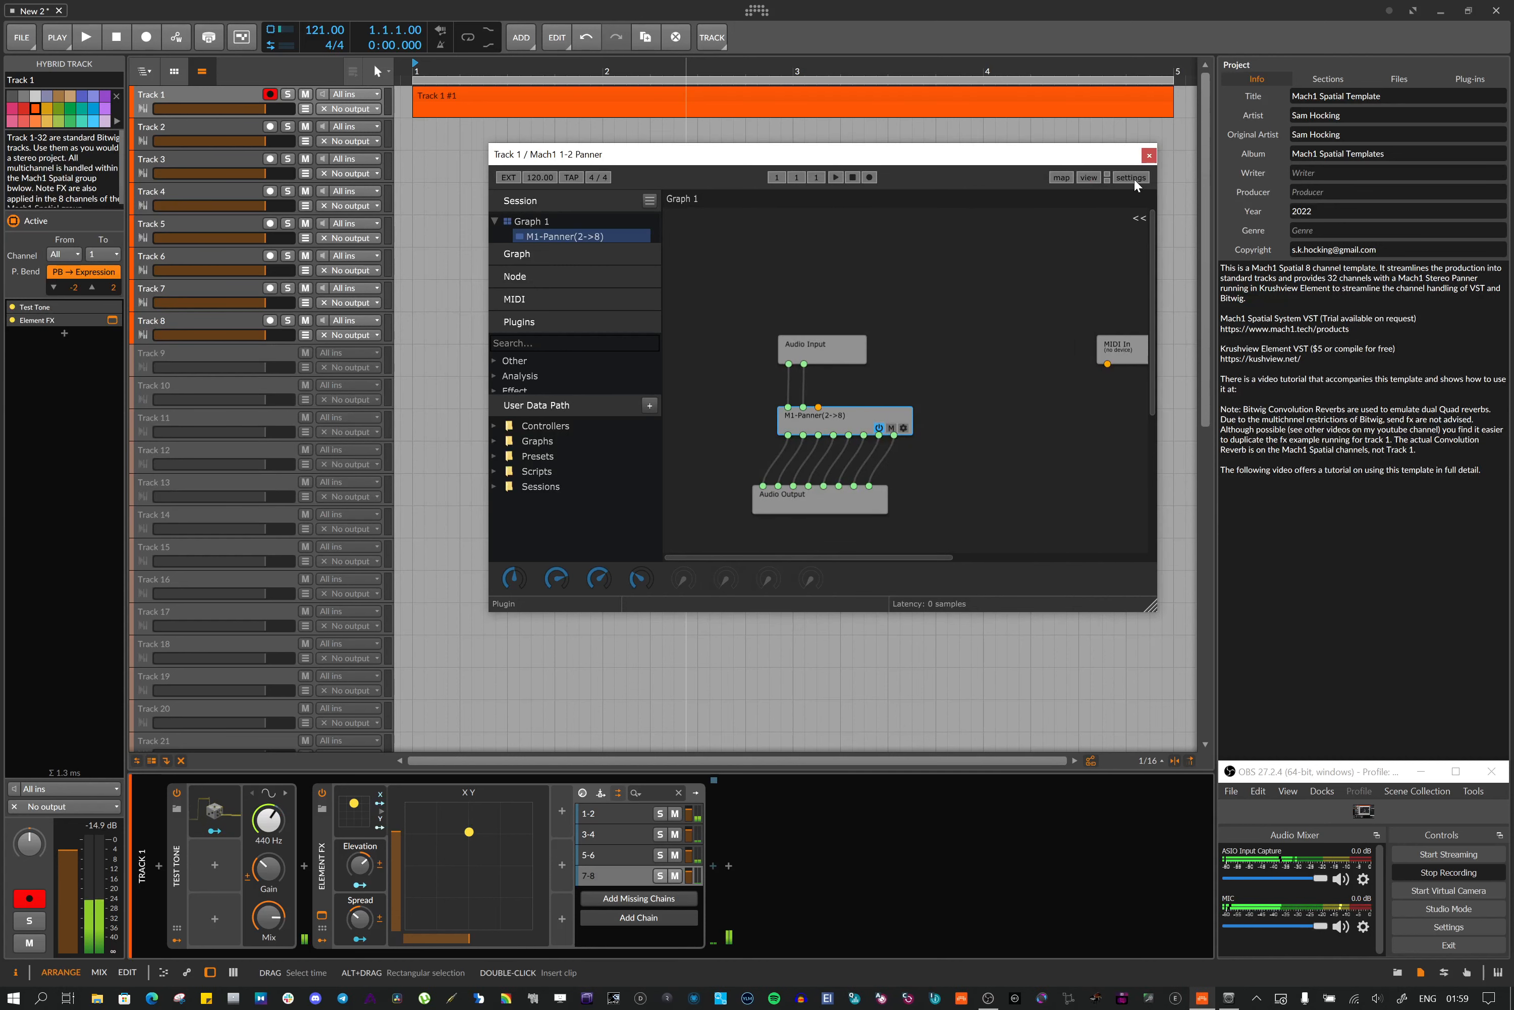
left_click(1148, 156)
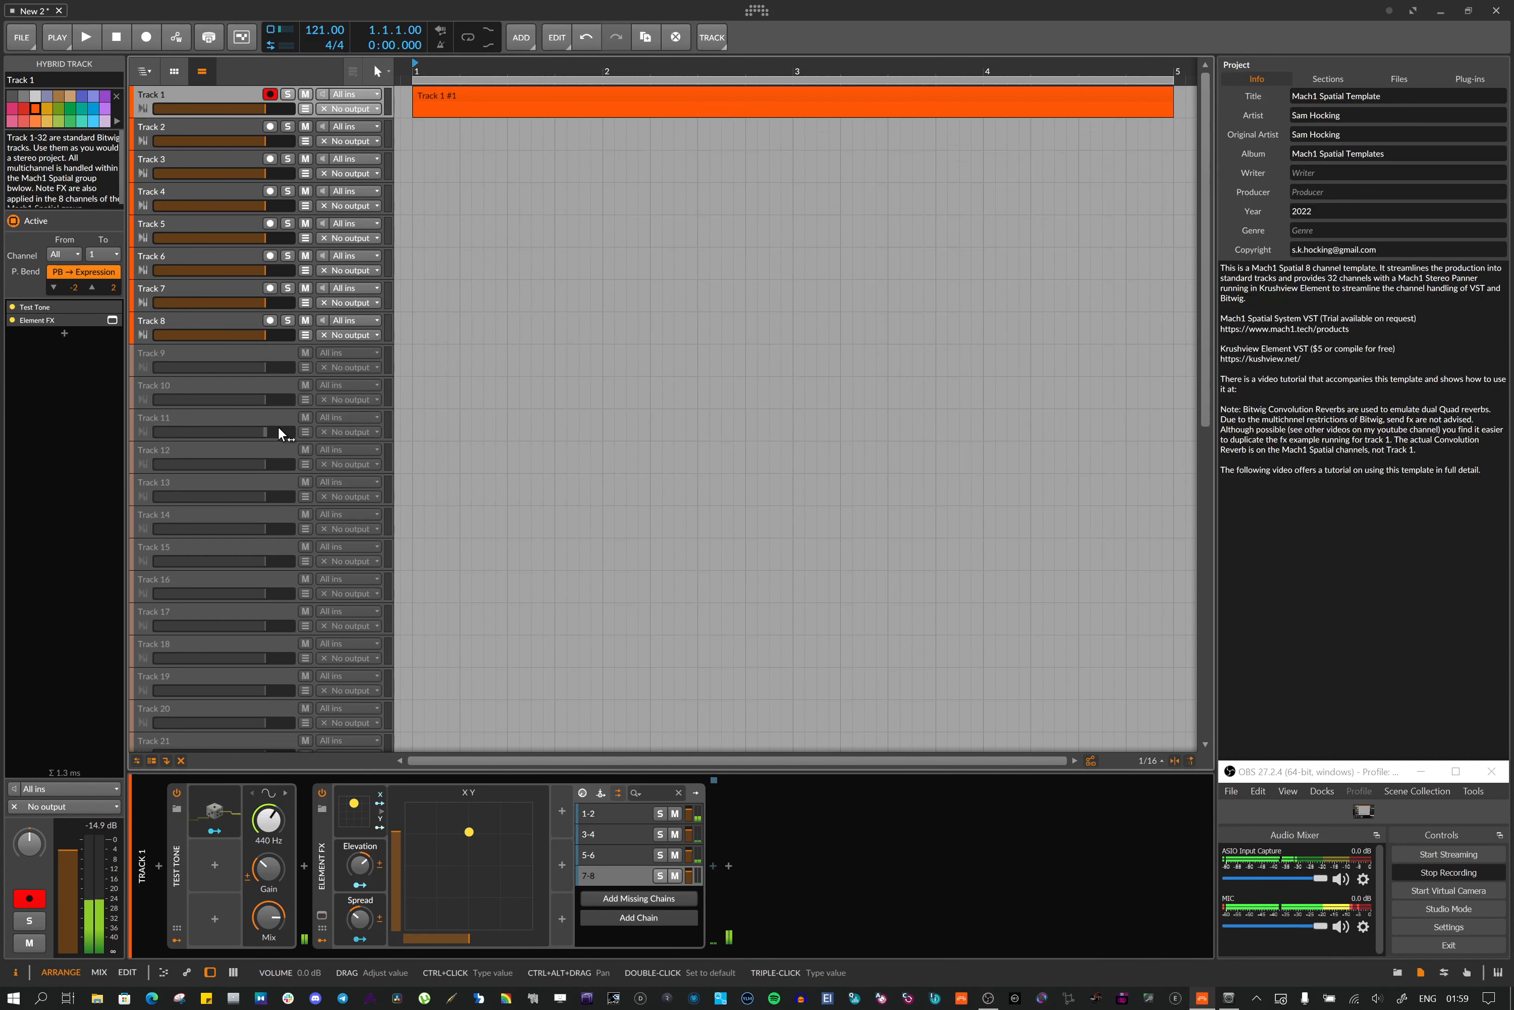
Select Track 2, then the 1-2 (top) channel track in the Mach1 Spatial group
left_click(206, 122)
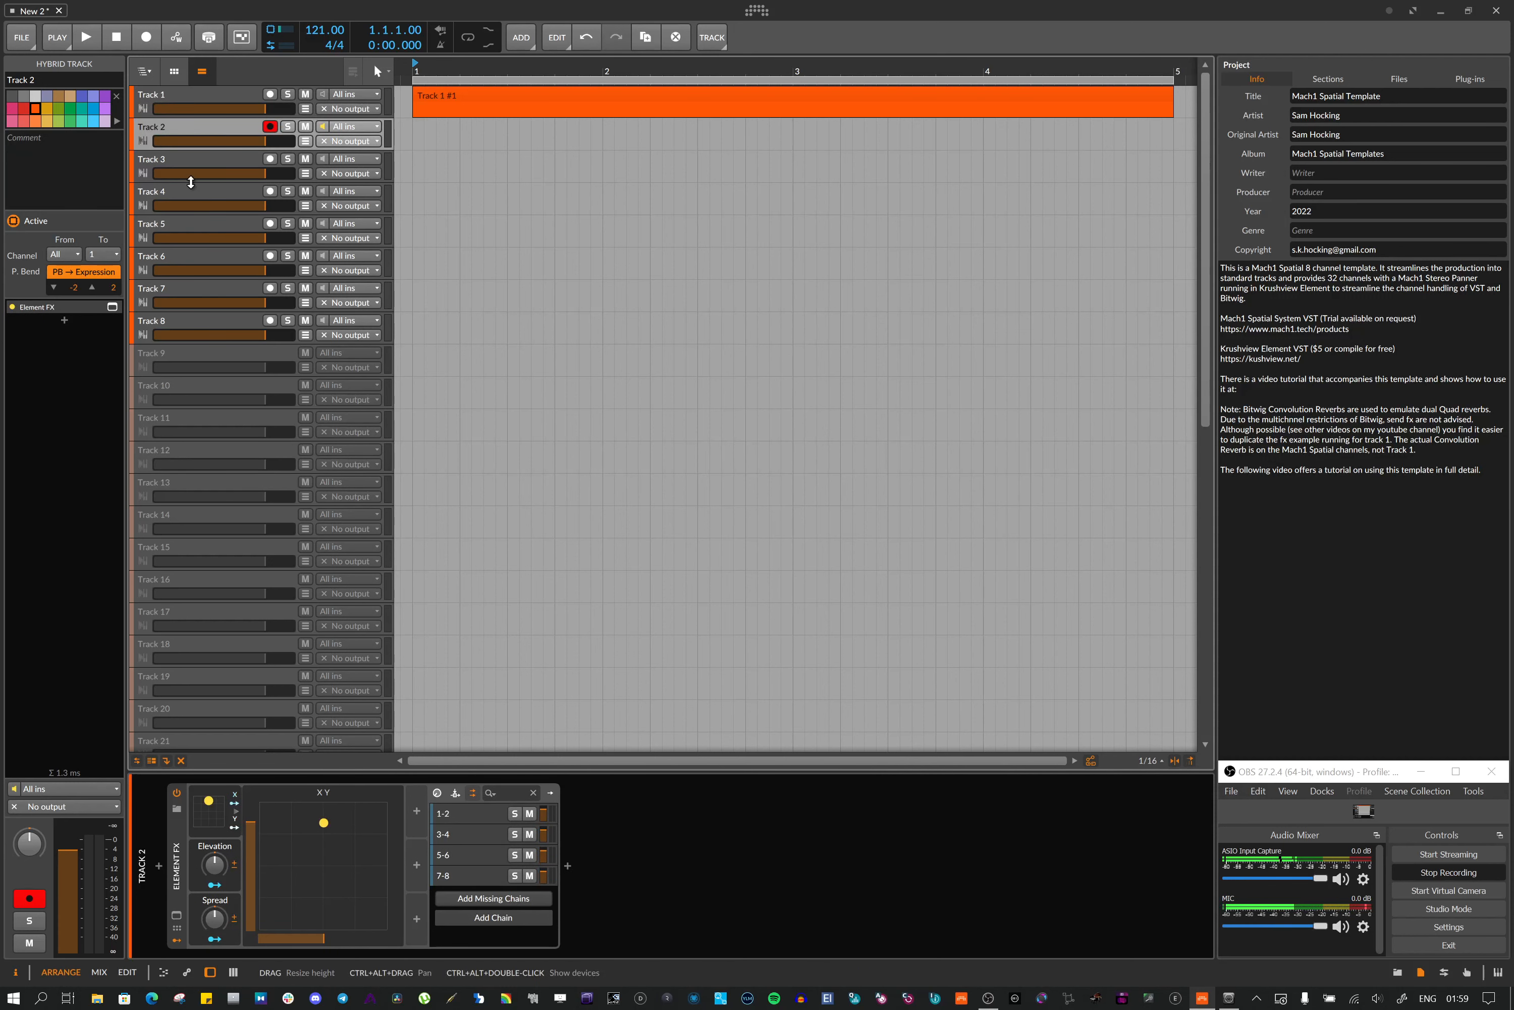
scroll(254, 475, "down", 10)
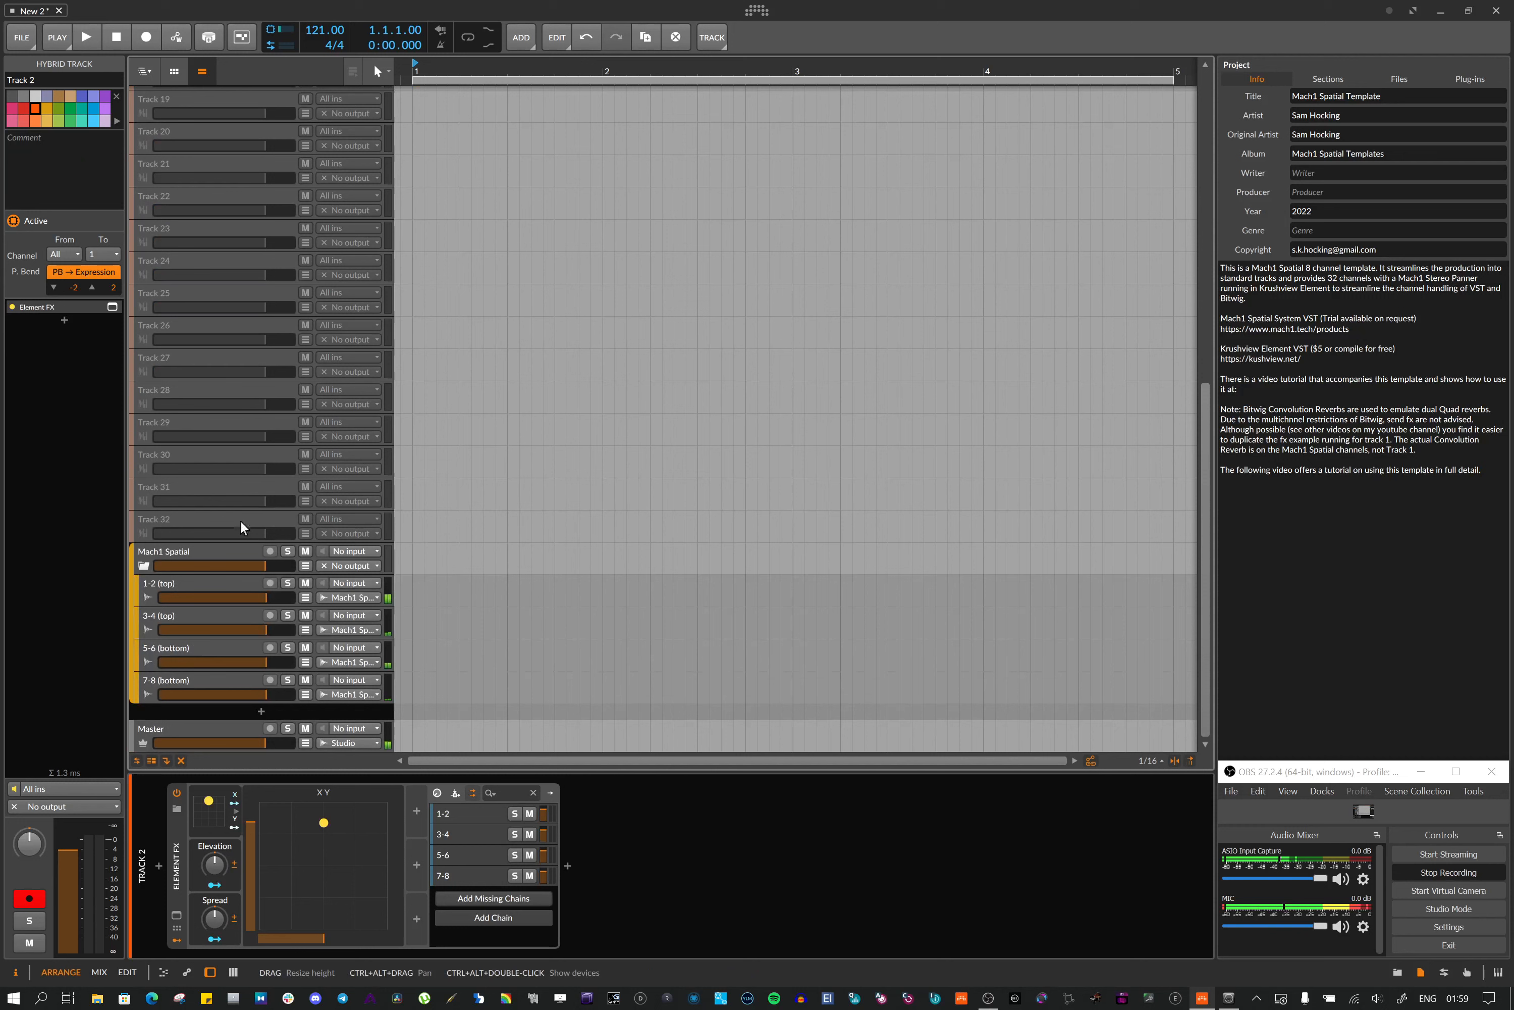
left_click(174, 583)
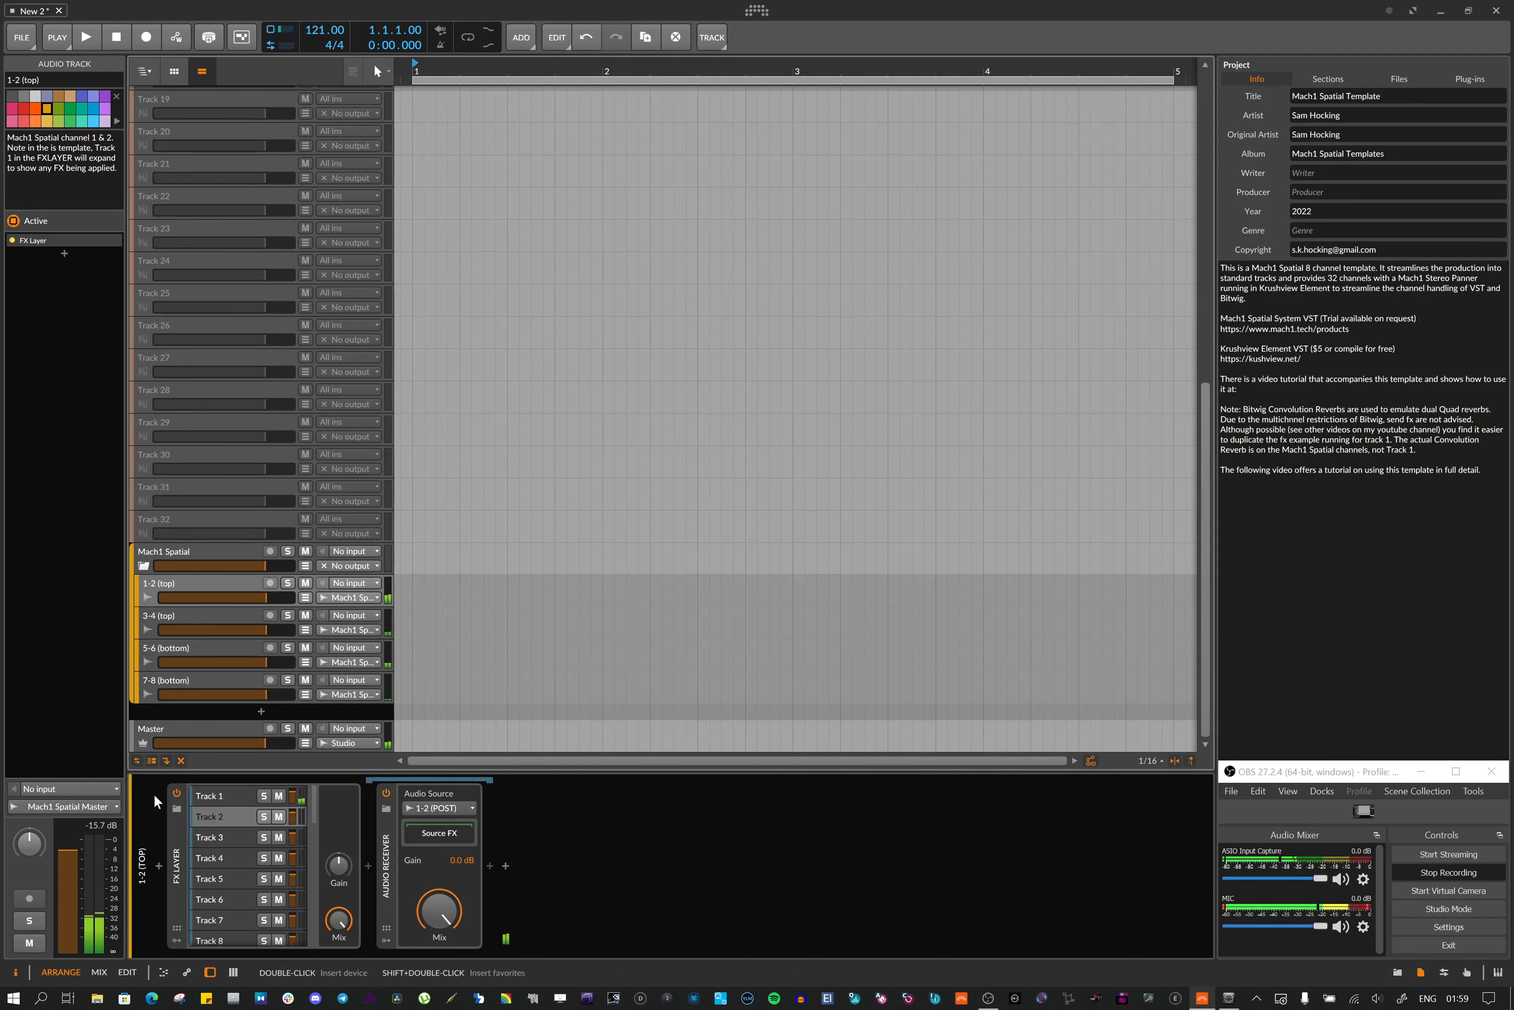
Expand and collapse the Source FX chain of the Track 1 layer's Audio Receiver on the 1-2 (top) channel track
left_click(220, 795)
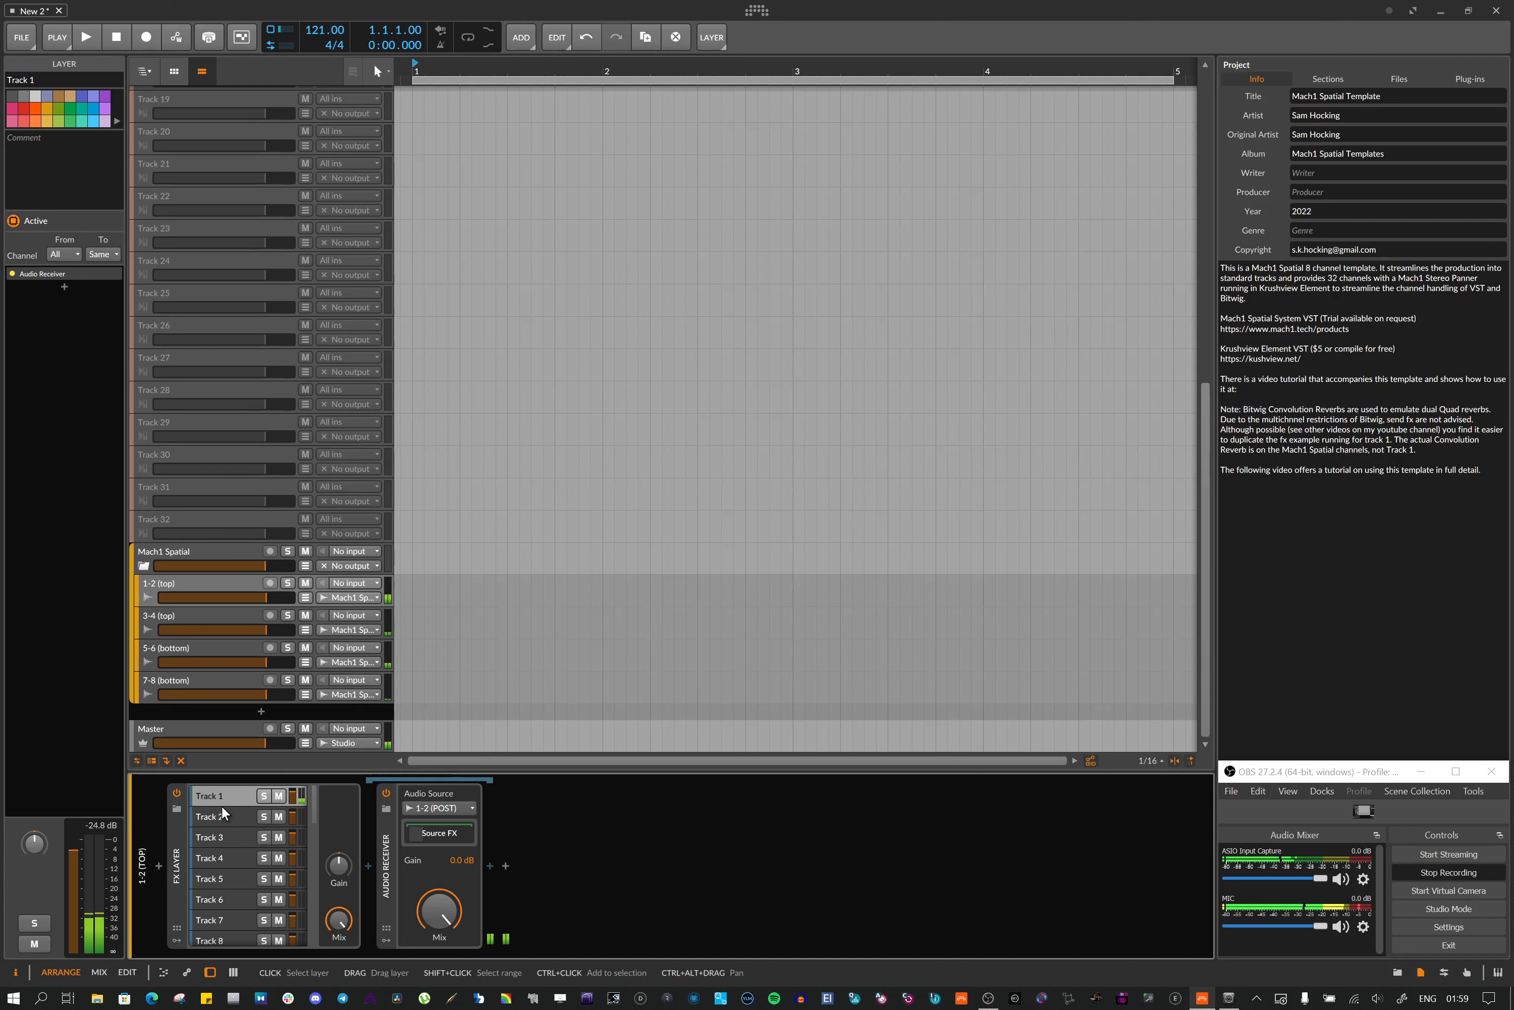
left_click(417, 834)
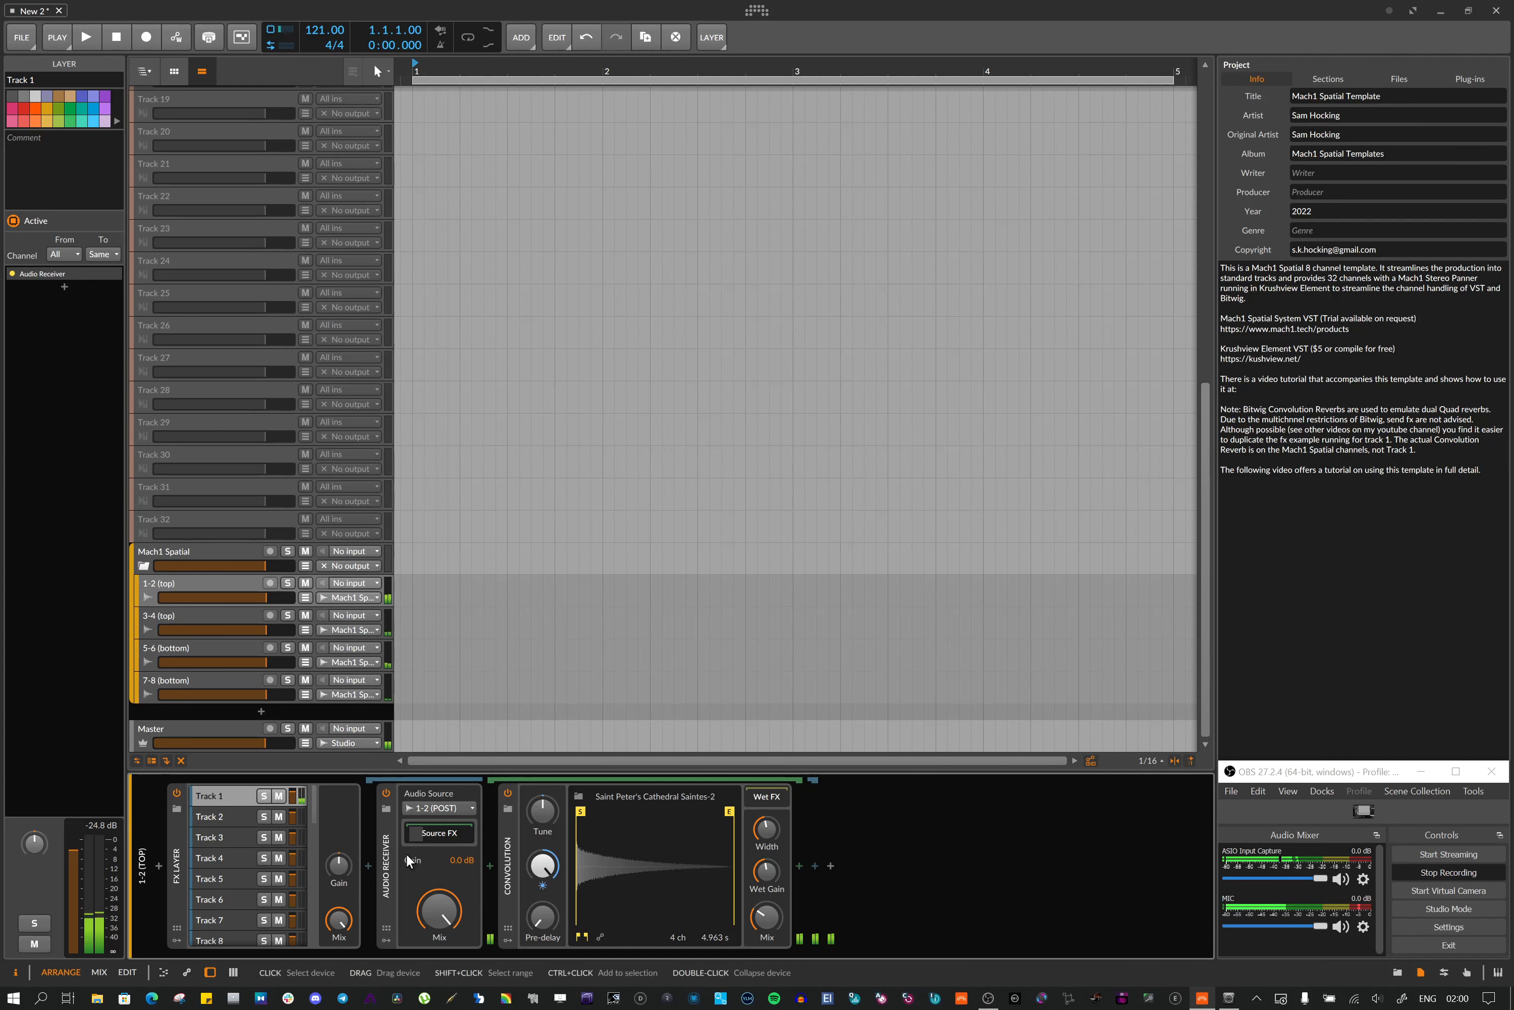
left_click(430, 832)
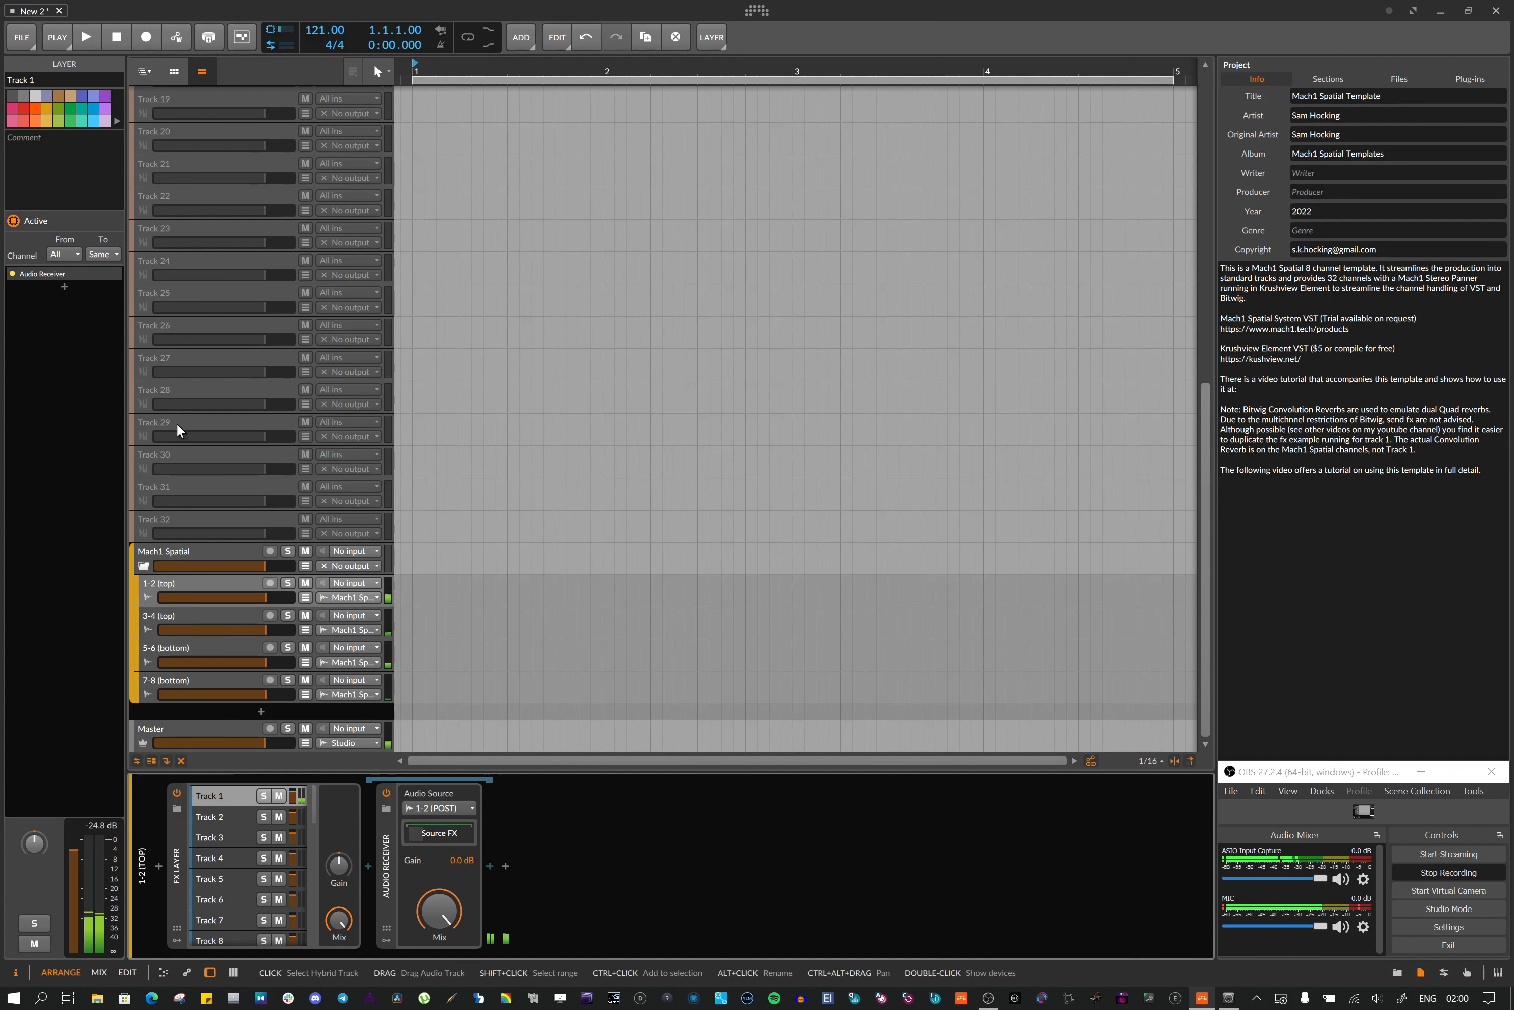
Select the four Mach1 Spatial channel tracks, open Export Audio, pick 1-2 (top) through 7-8 (bottom), then cancel
scroll(209, 449, "up", 5)
scroll(209, 456, "up", 2)
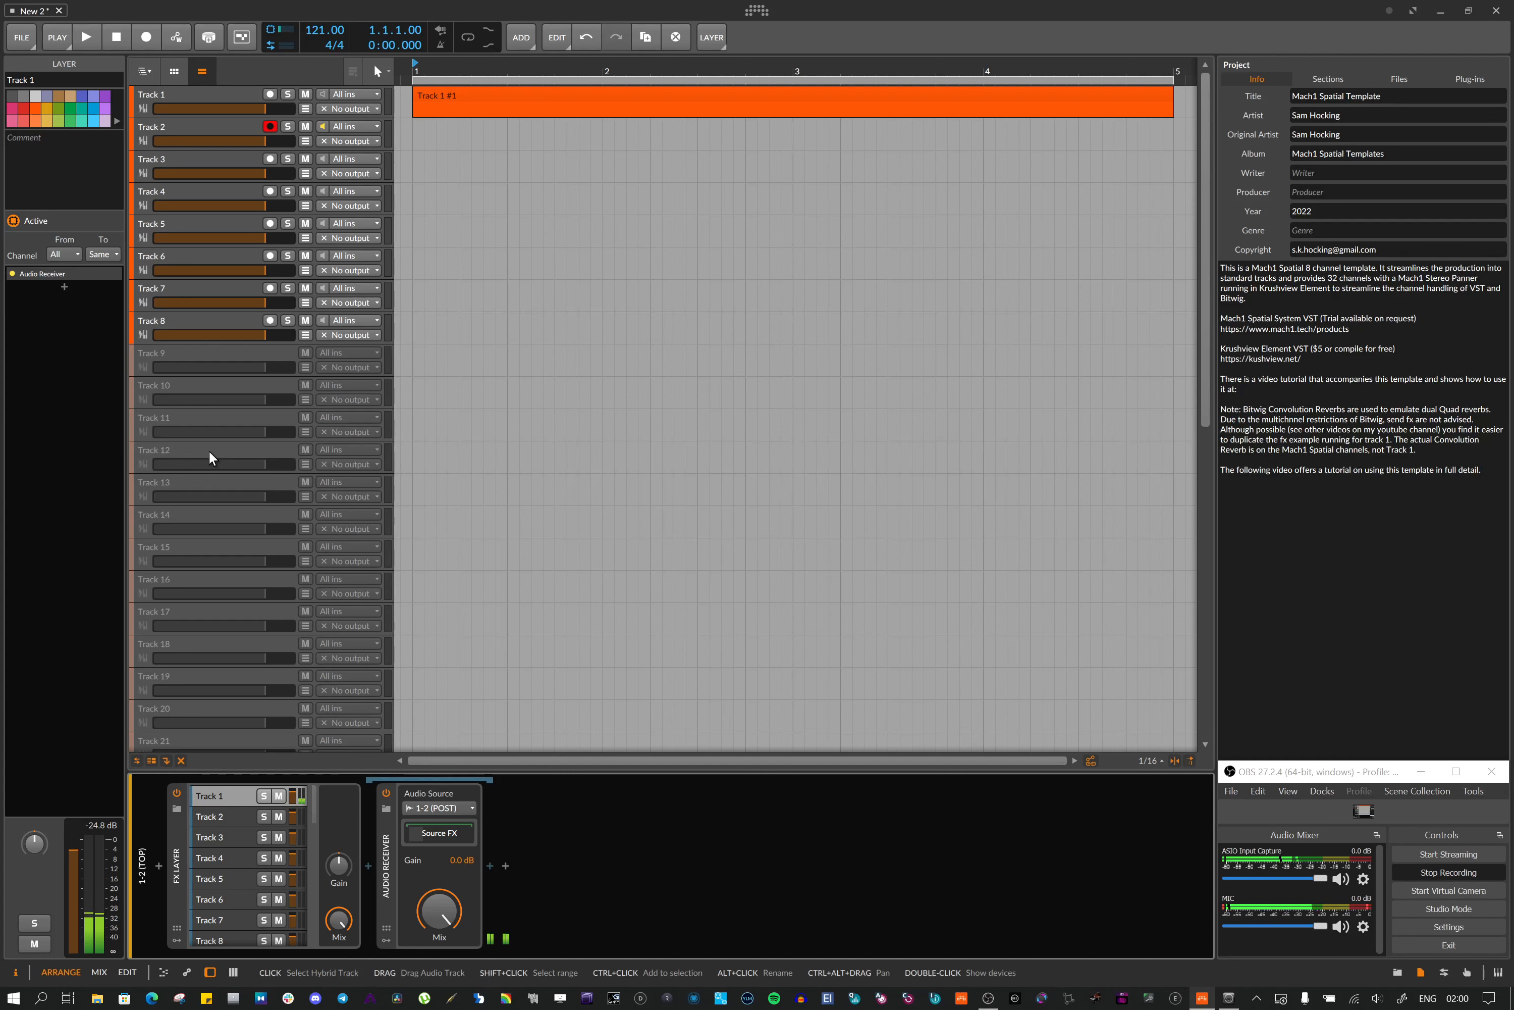
scroll(215, 456, "down", 10)
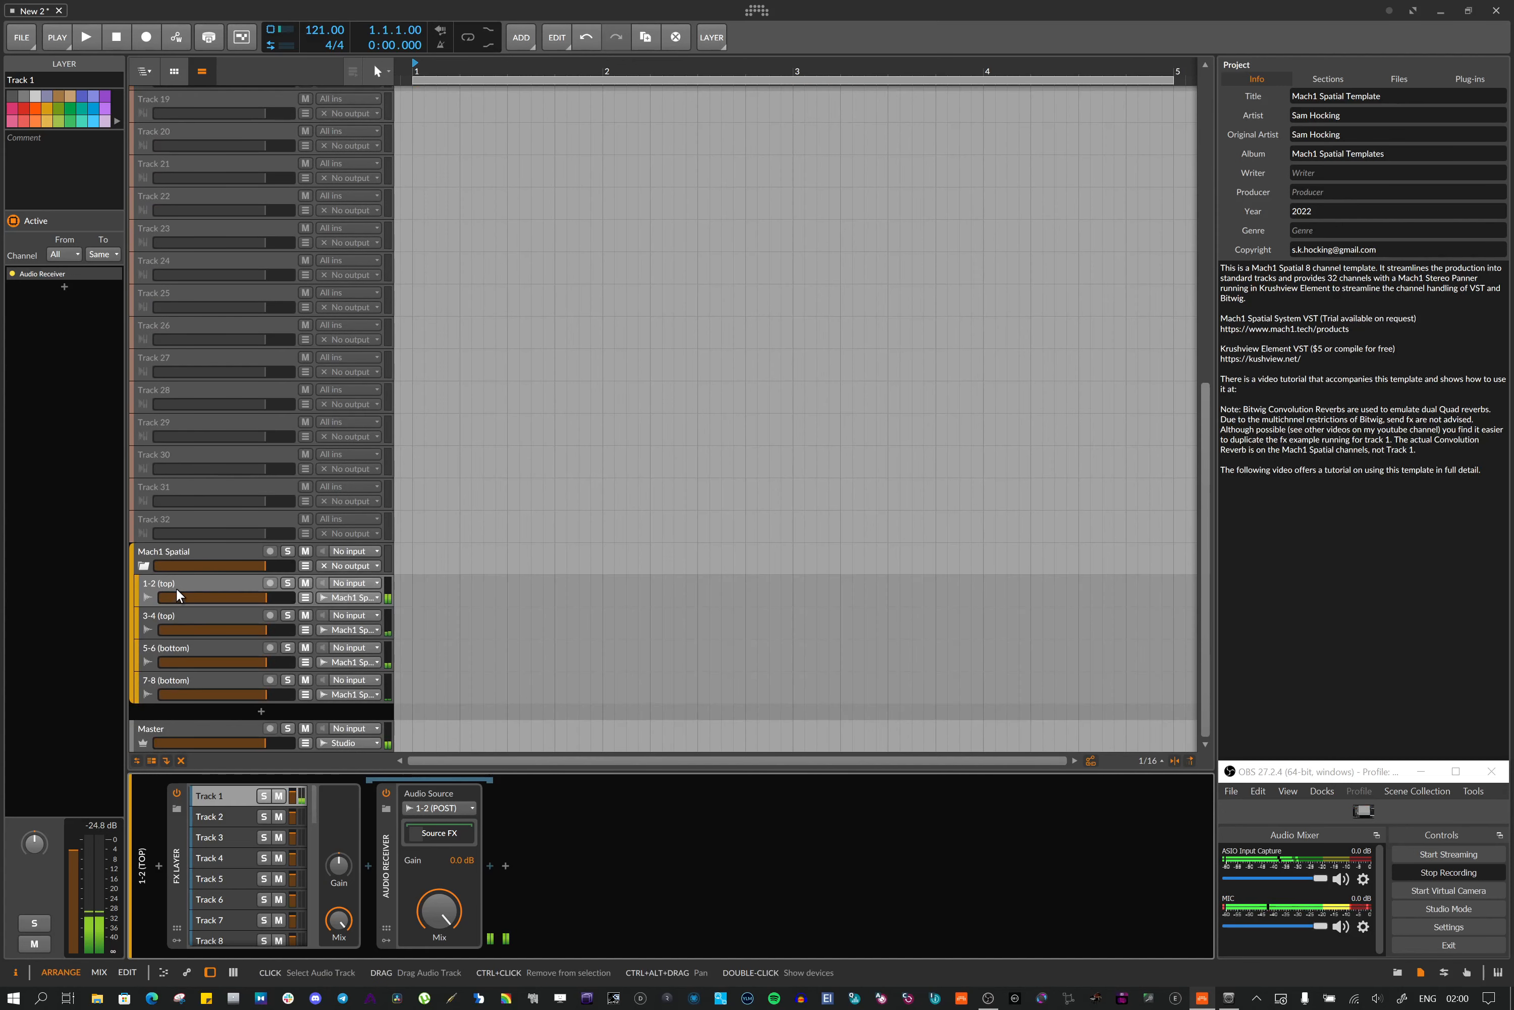
left_click(175, 587)
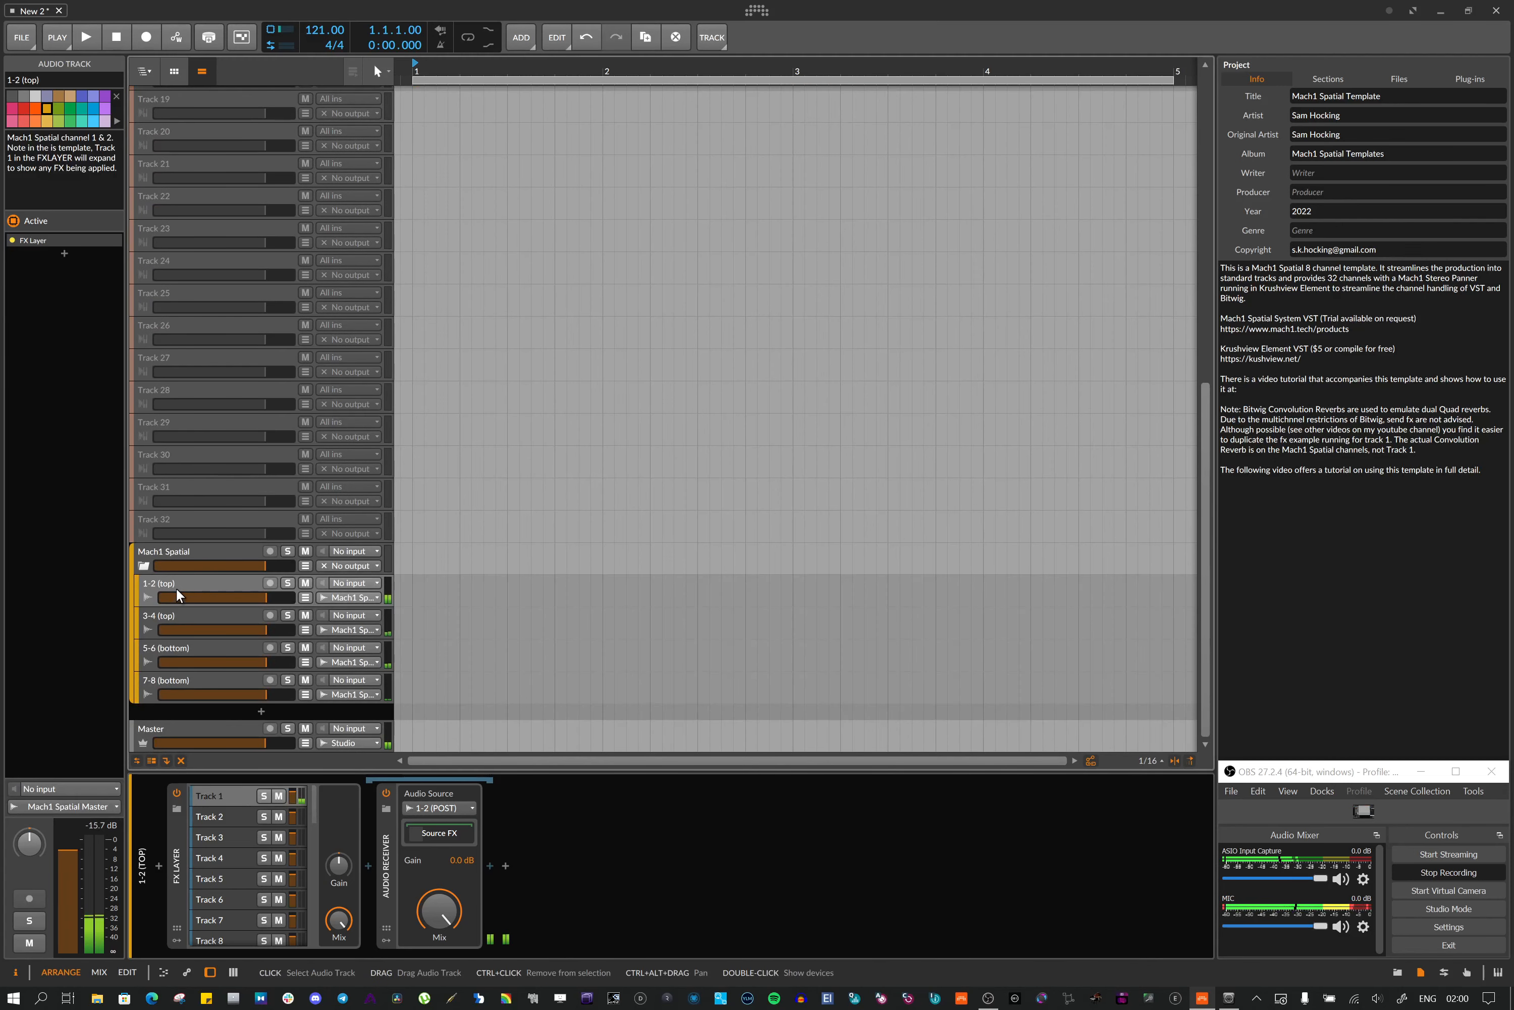
left_click(170, 679, "shift")
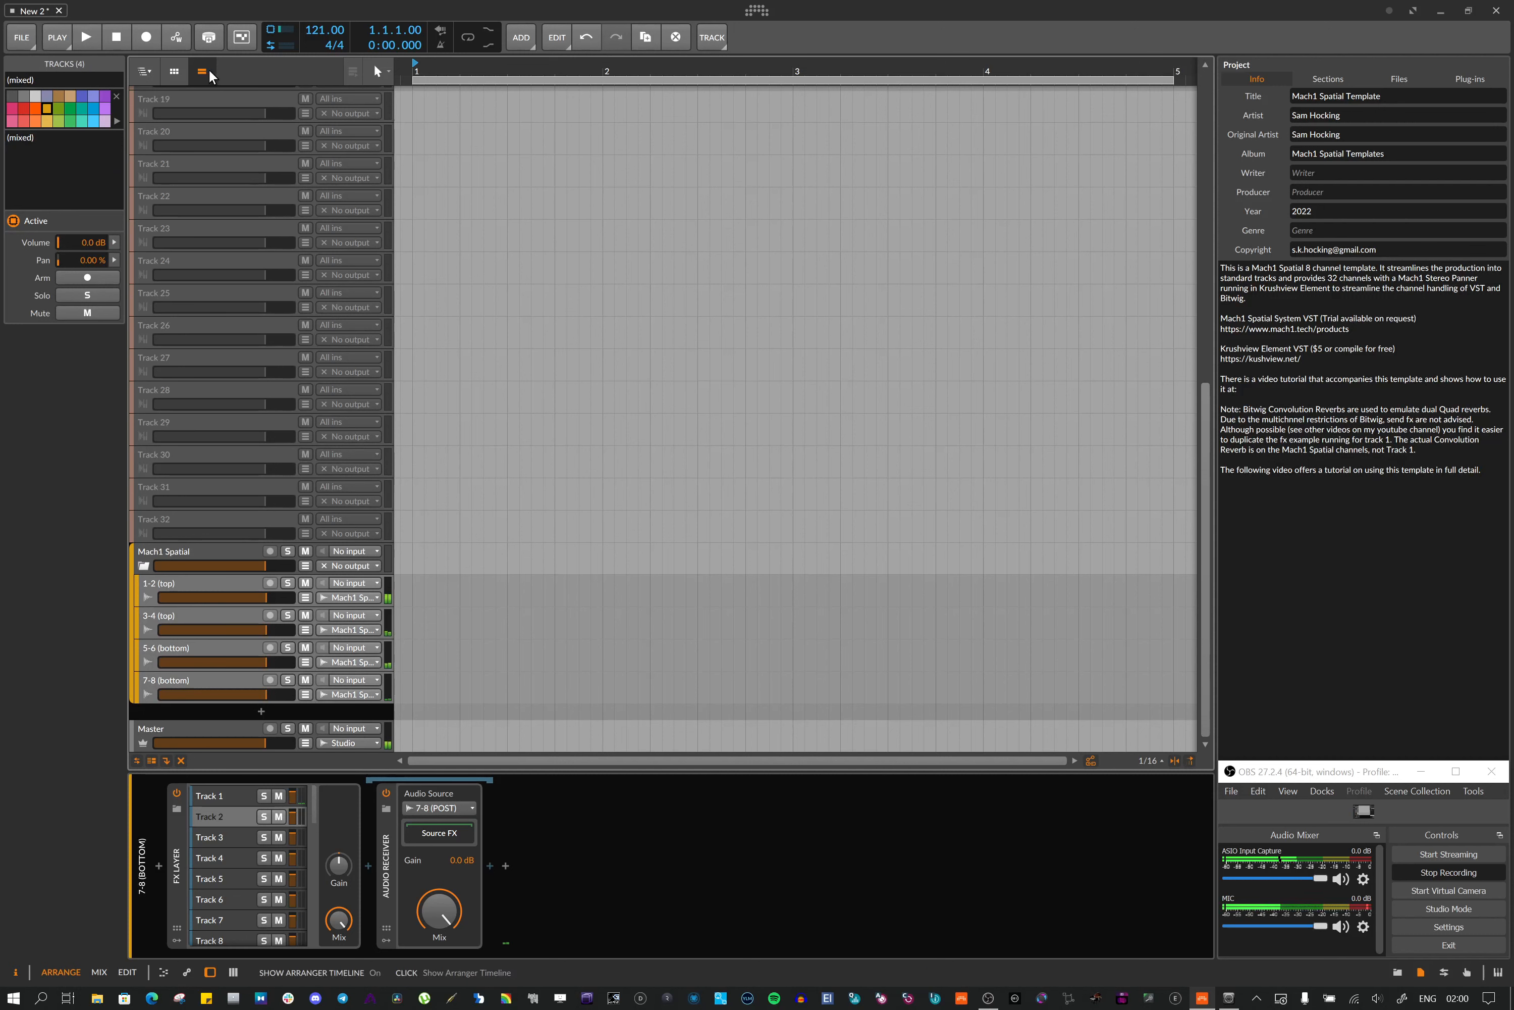
left_click(15, 45)
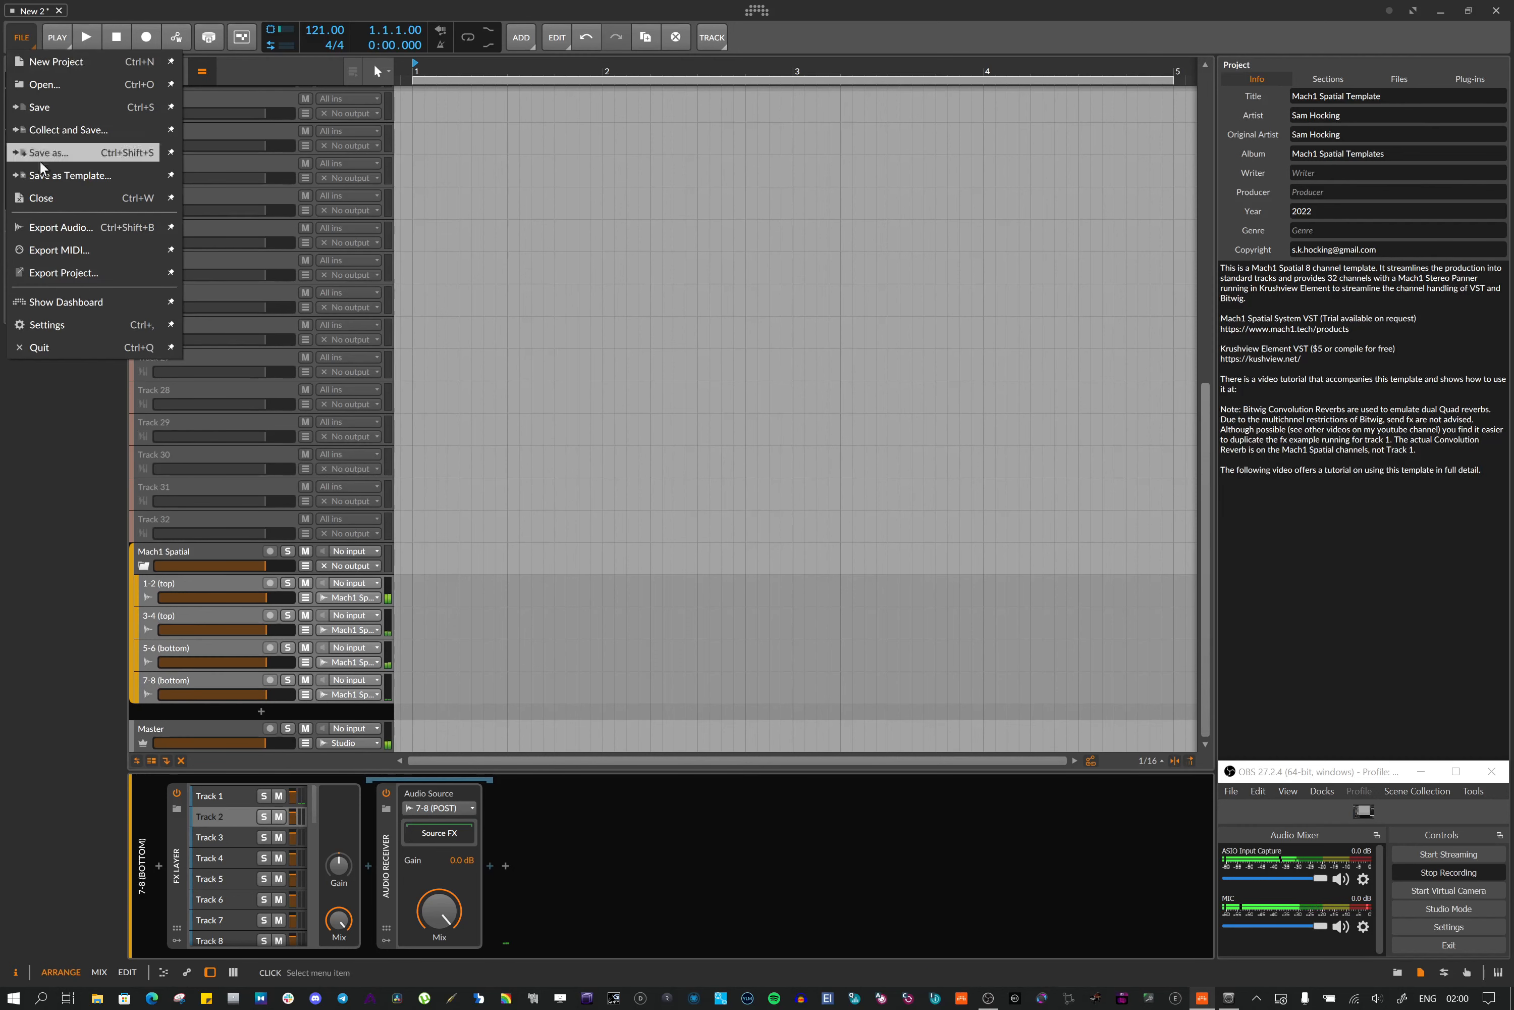
left_click(39, 224)
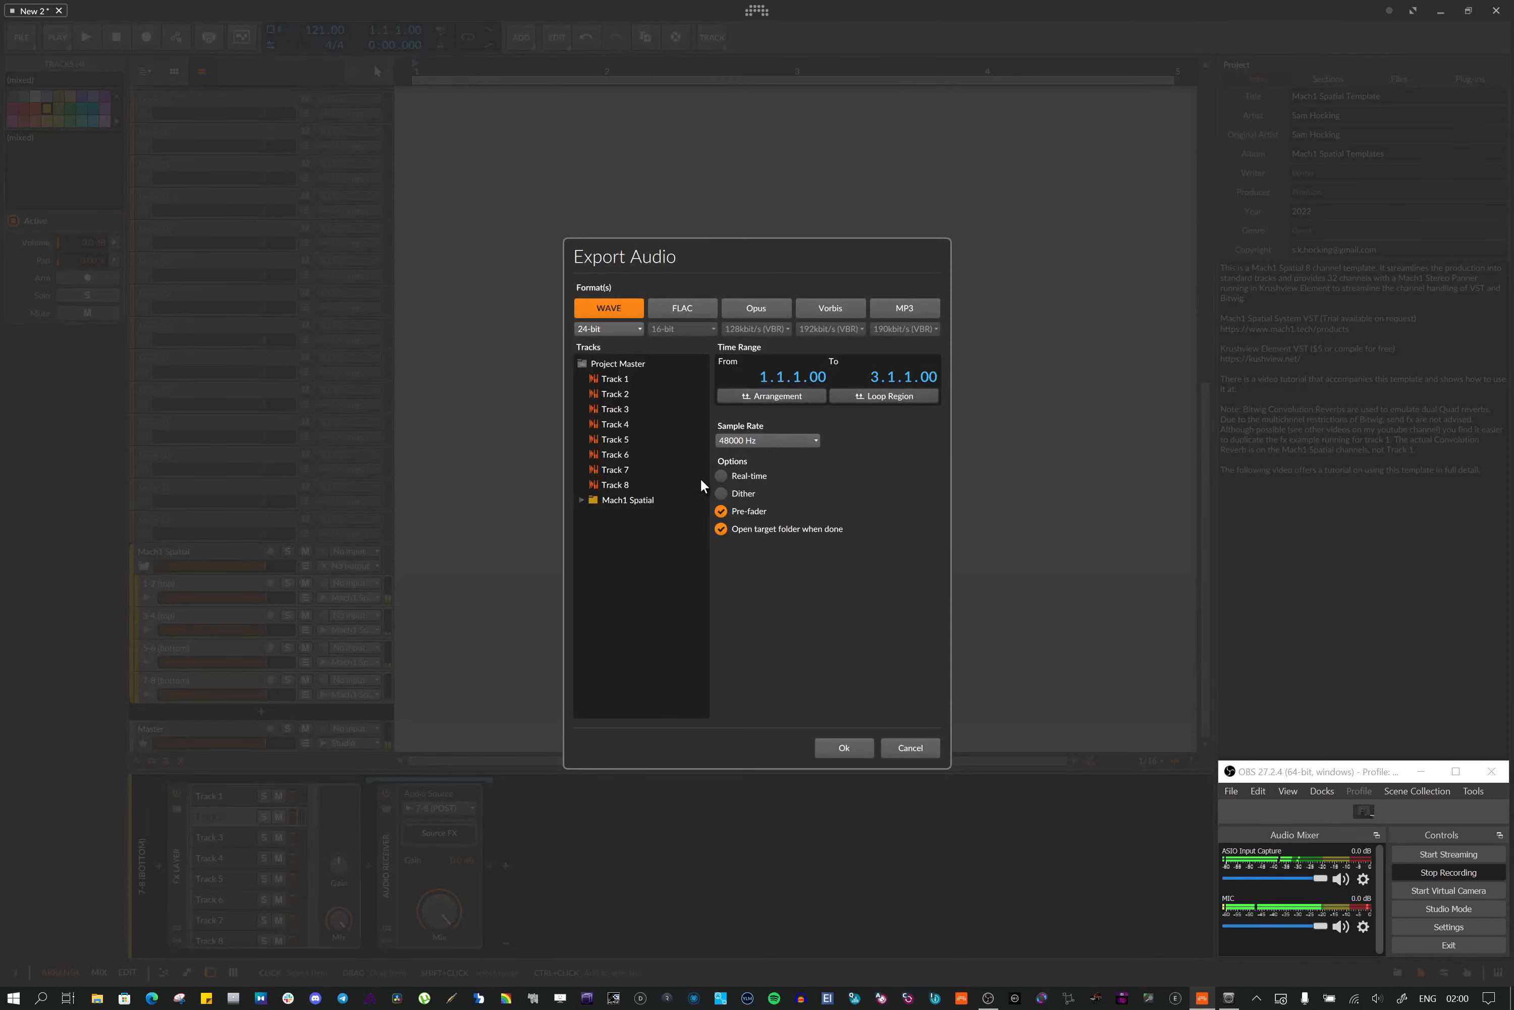
left_click(578, 501)
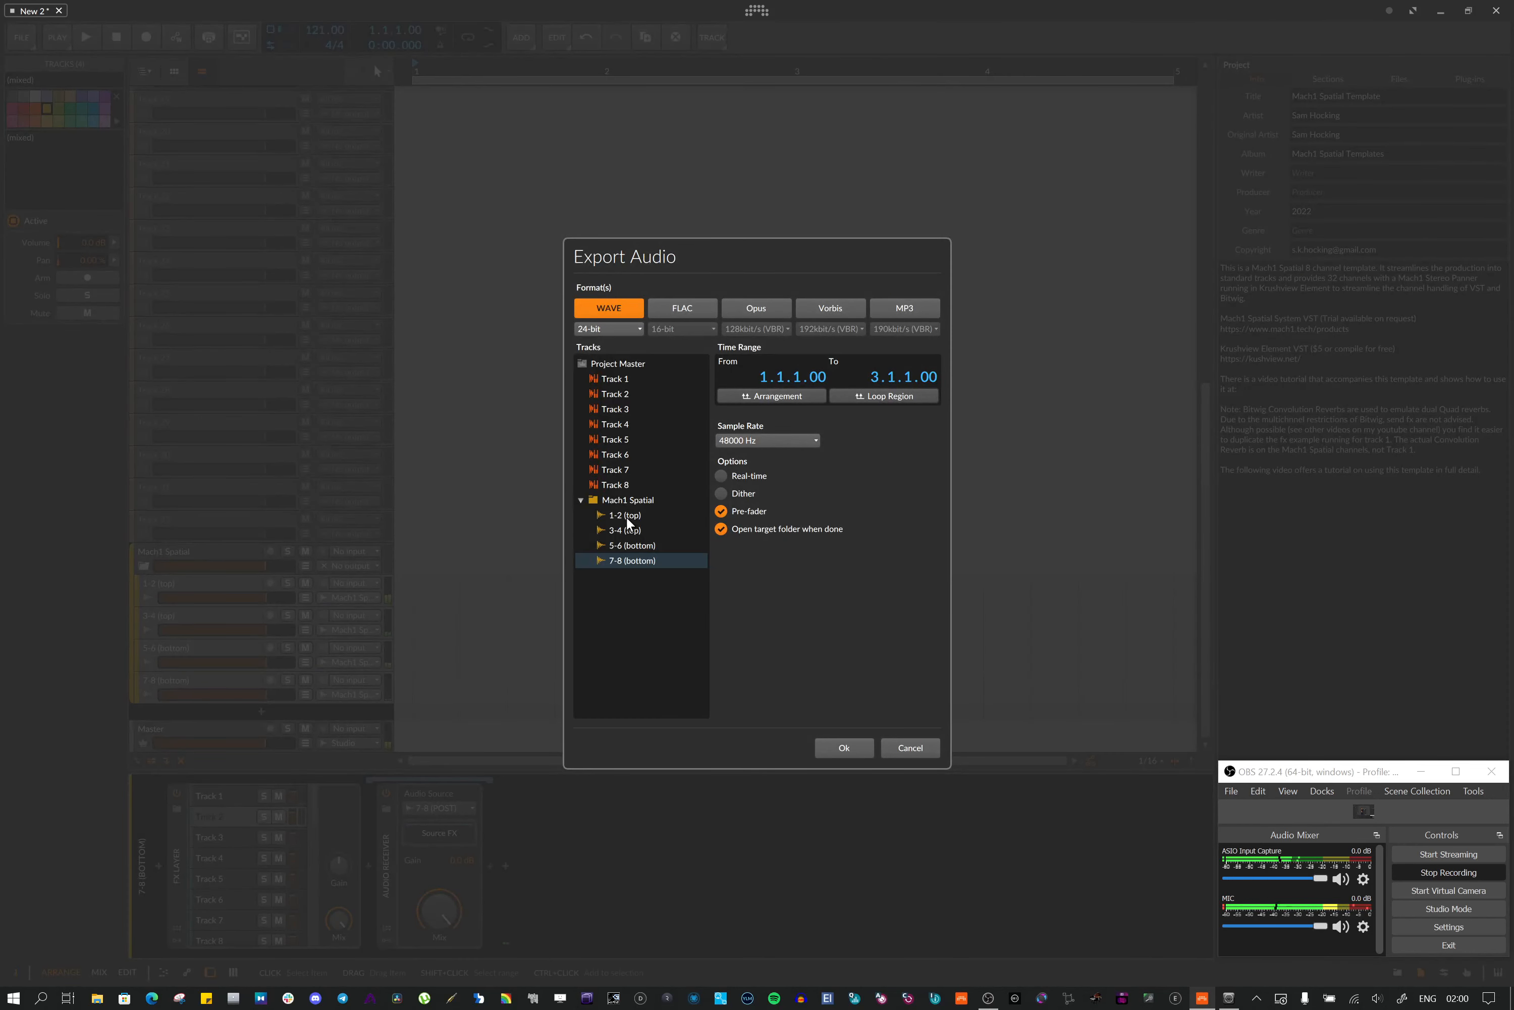
left_click(625, 516)
left_click(637, 563, "shift")
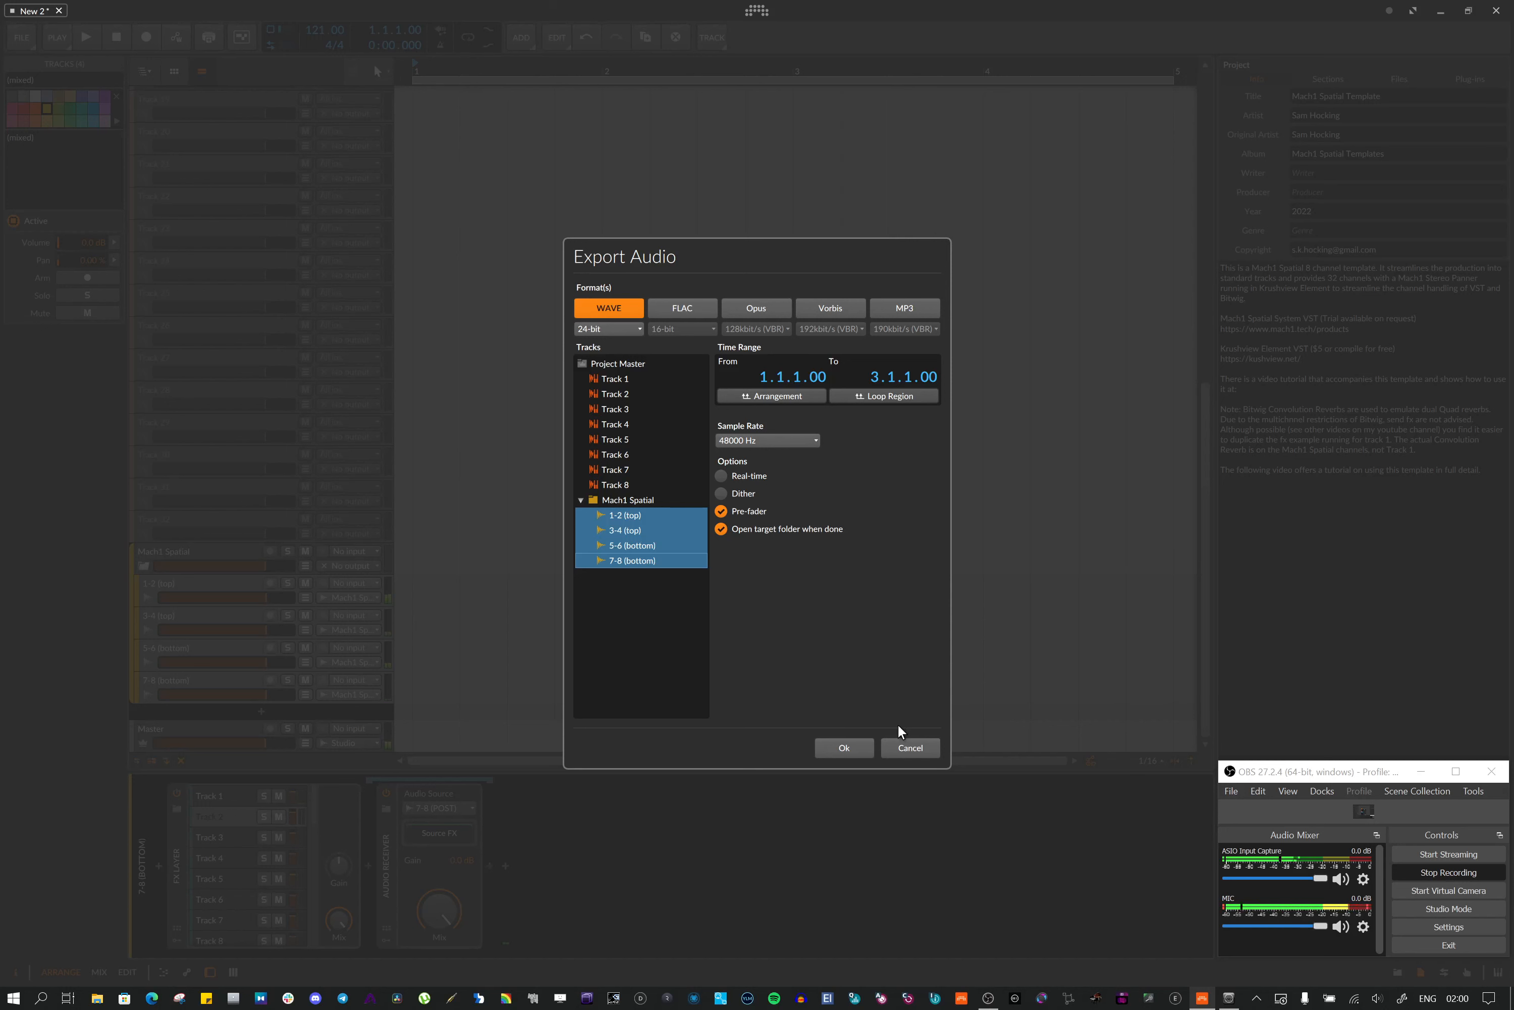
left_click(910, 748)
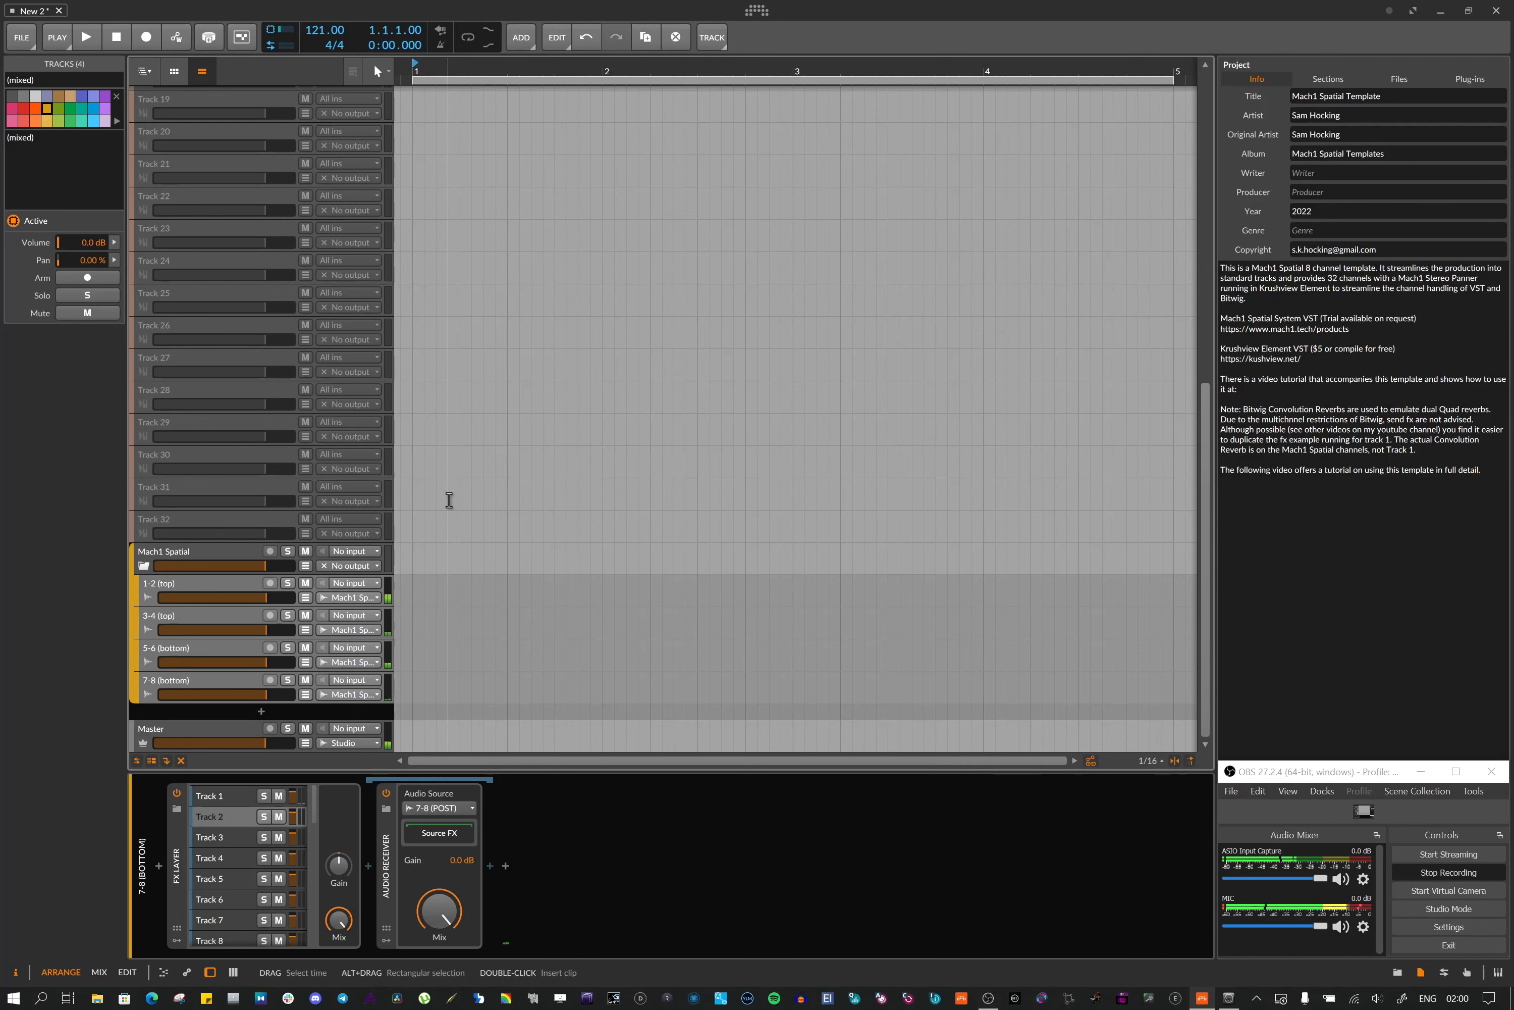
Toggle Track 2's record arm and select the Master track
scroll(446, 499, "up", 10)
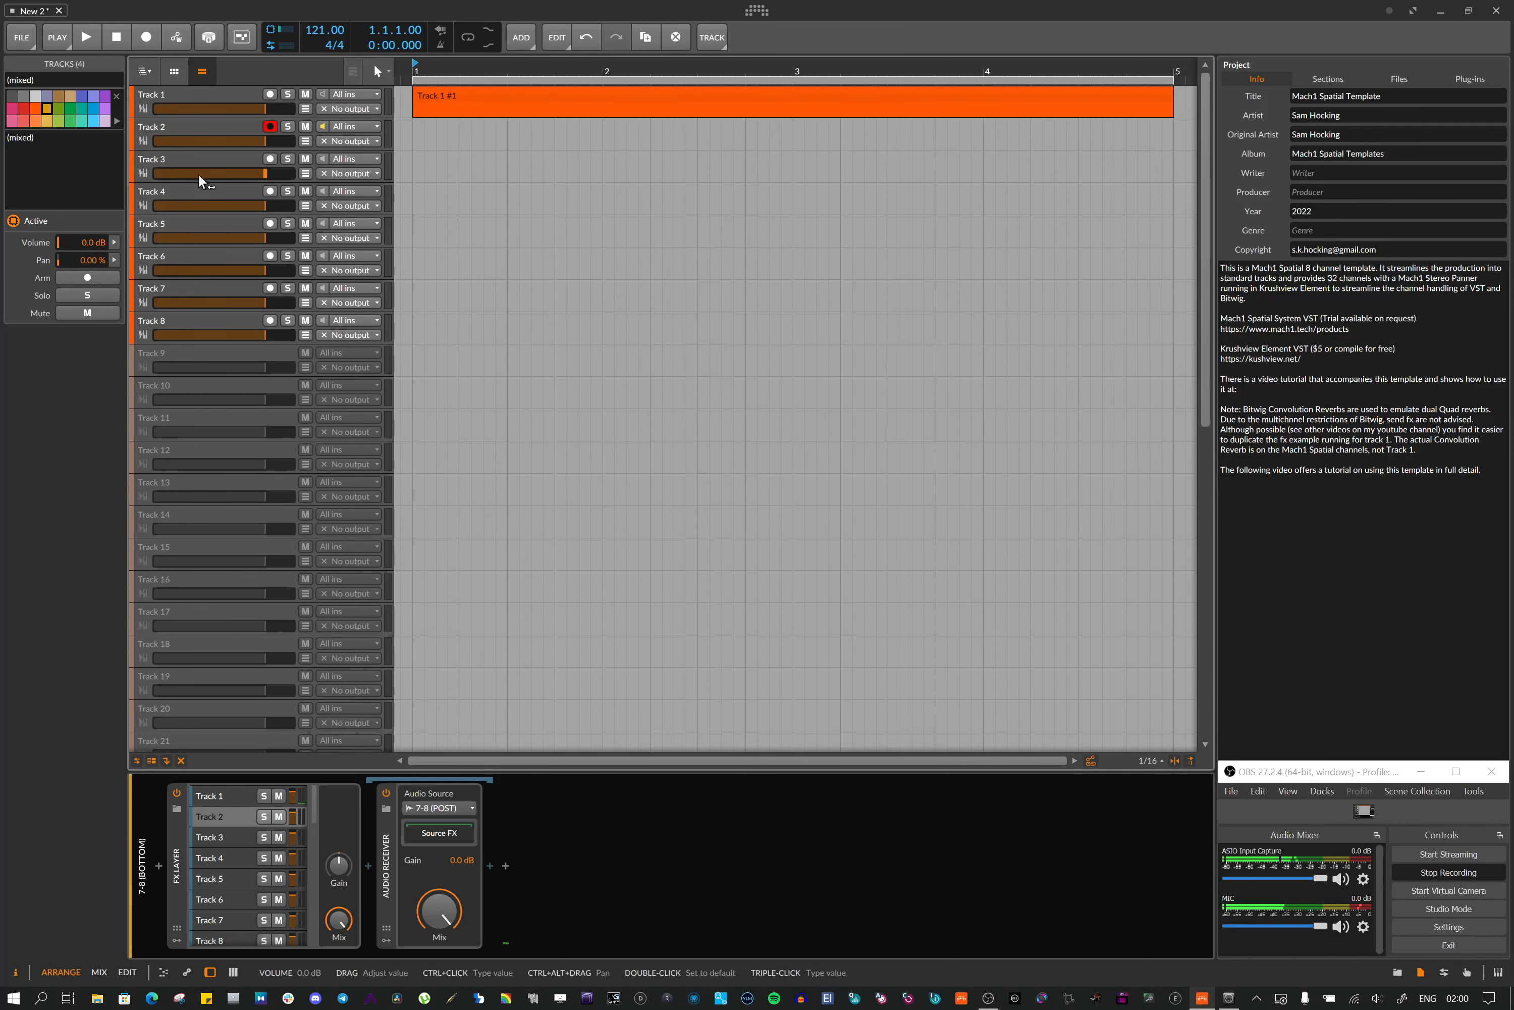
left_click(270, 126)
scroll(232, 377, "down", 10)
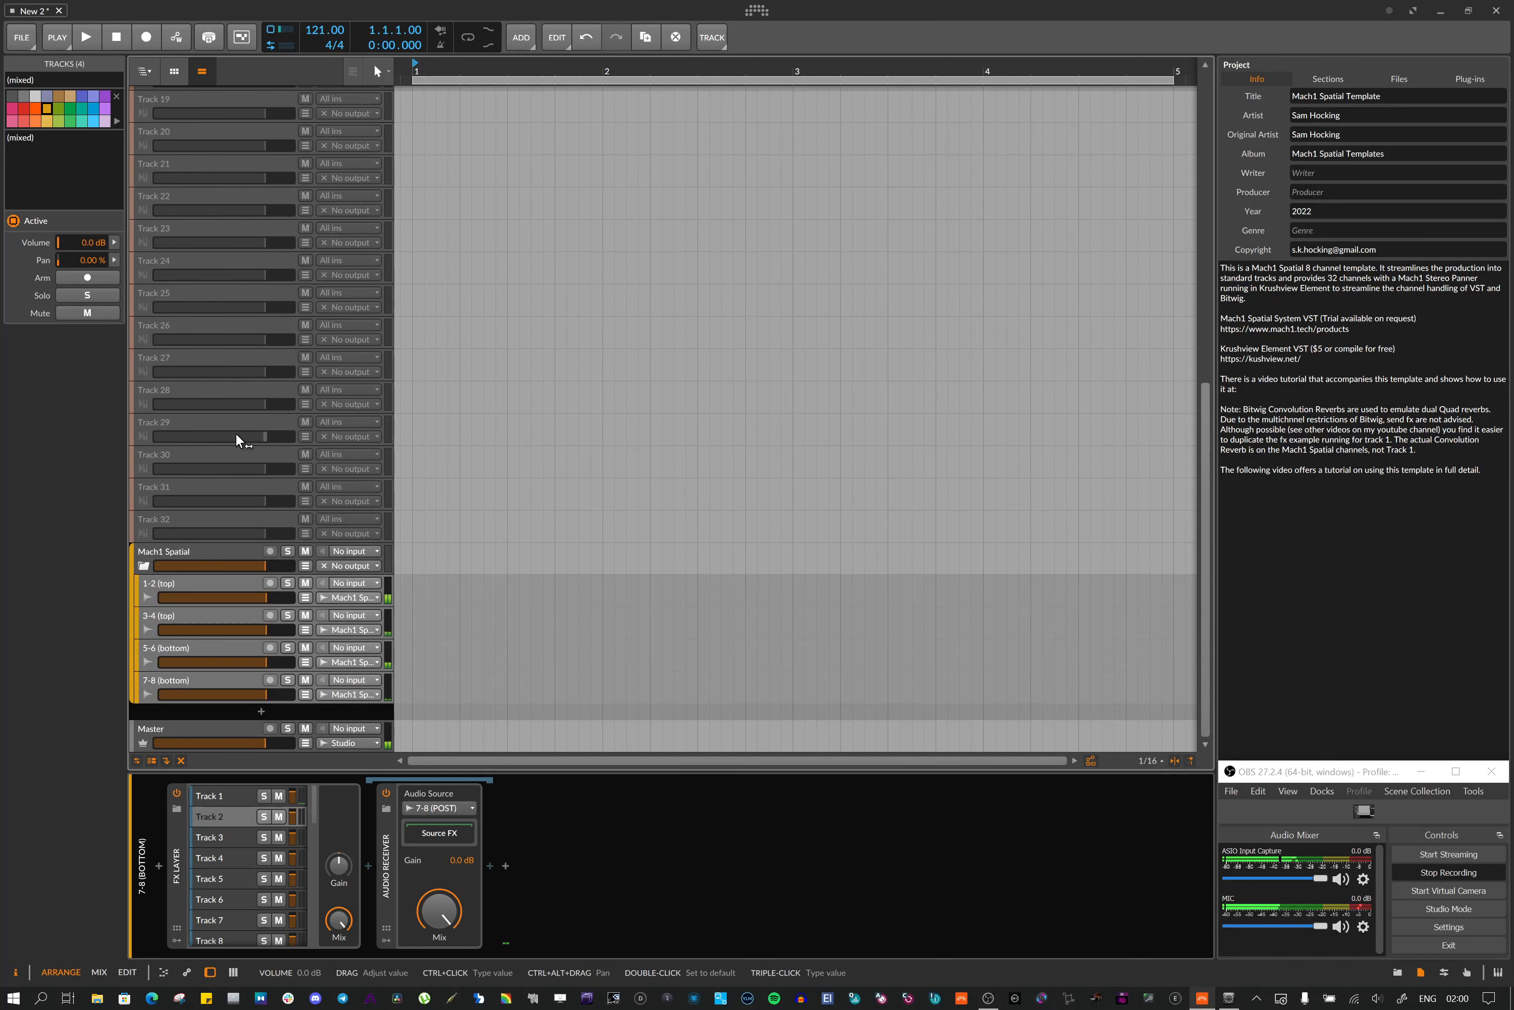
left_click(193, 722)
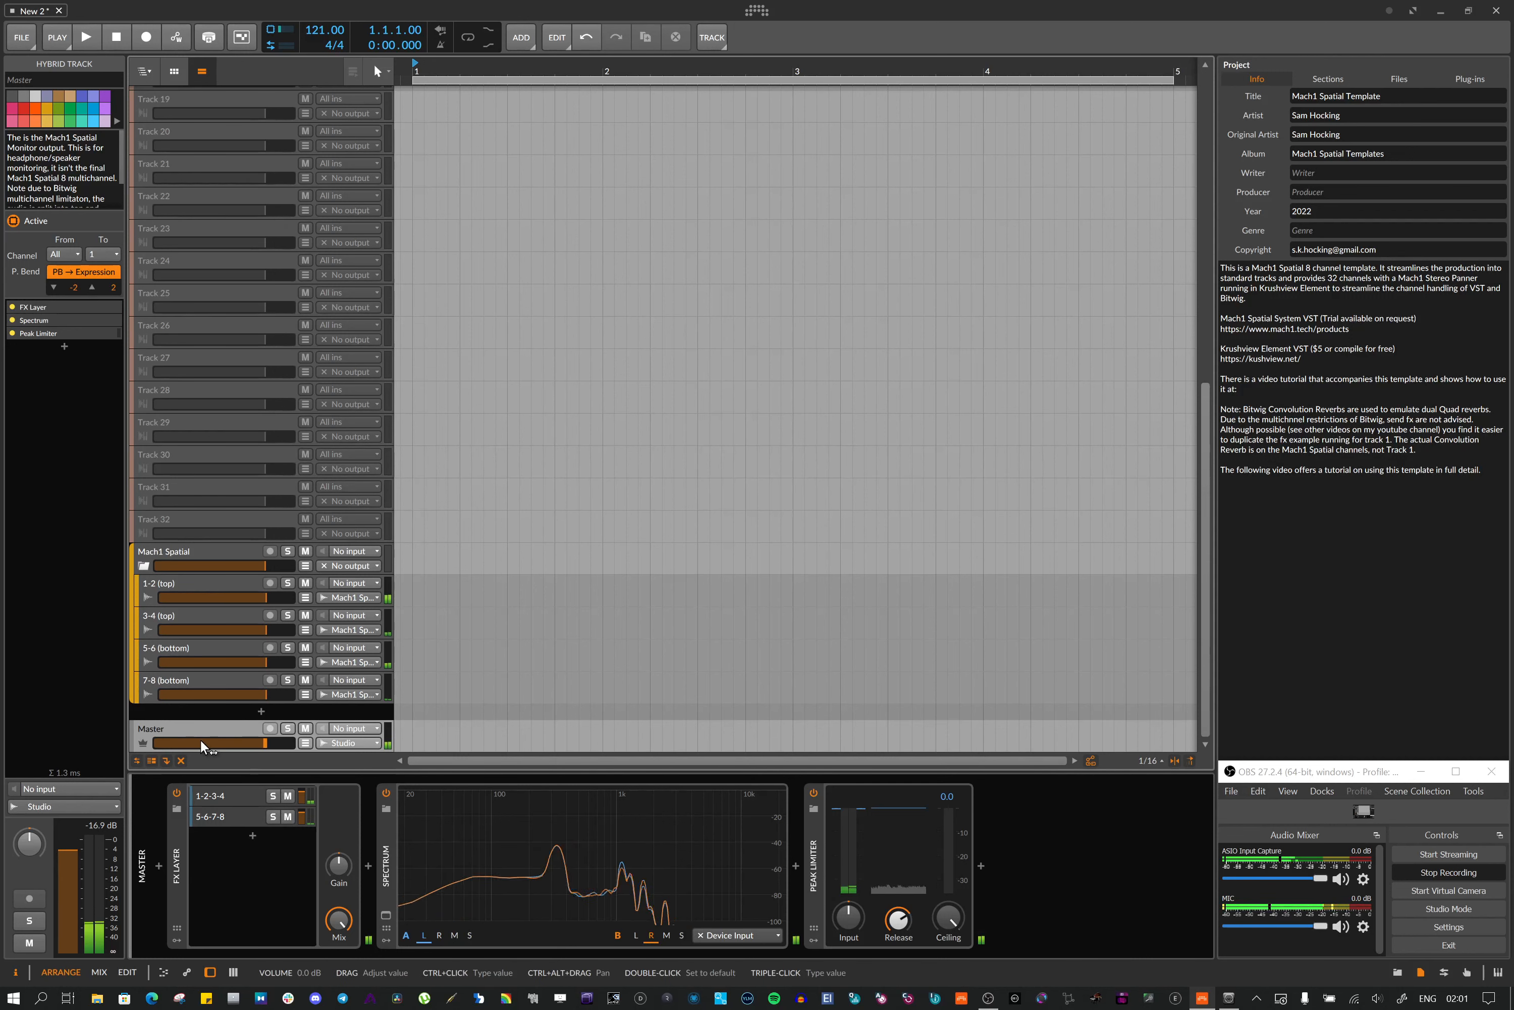
Select the Master's FX Layer and its 1-2-3-4 layer, and open the Audio Receiver's source list
left_click(176, 858)
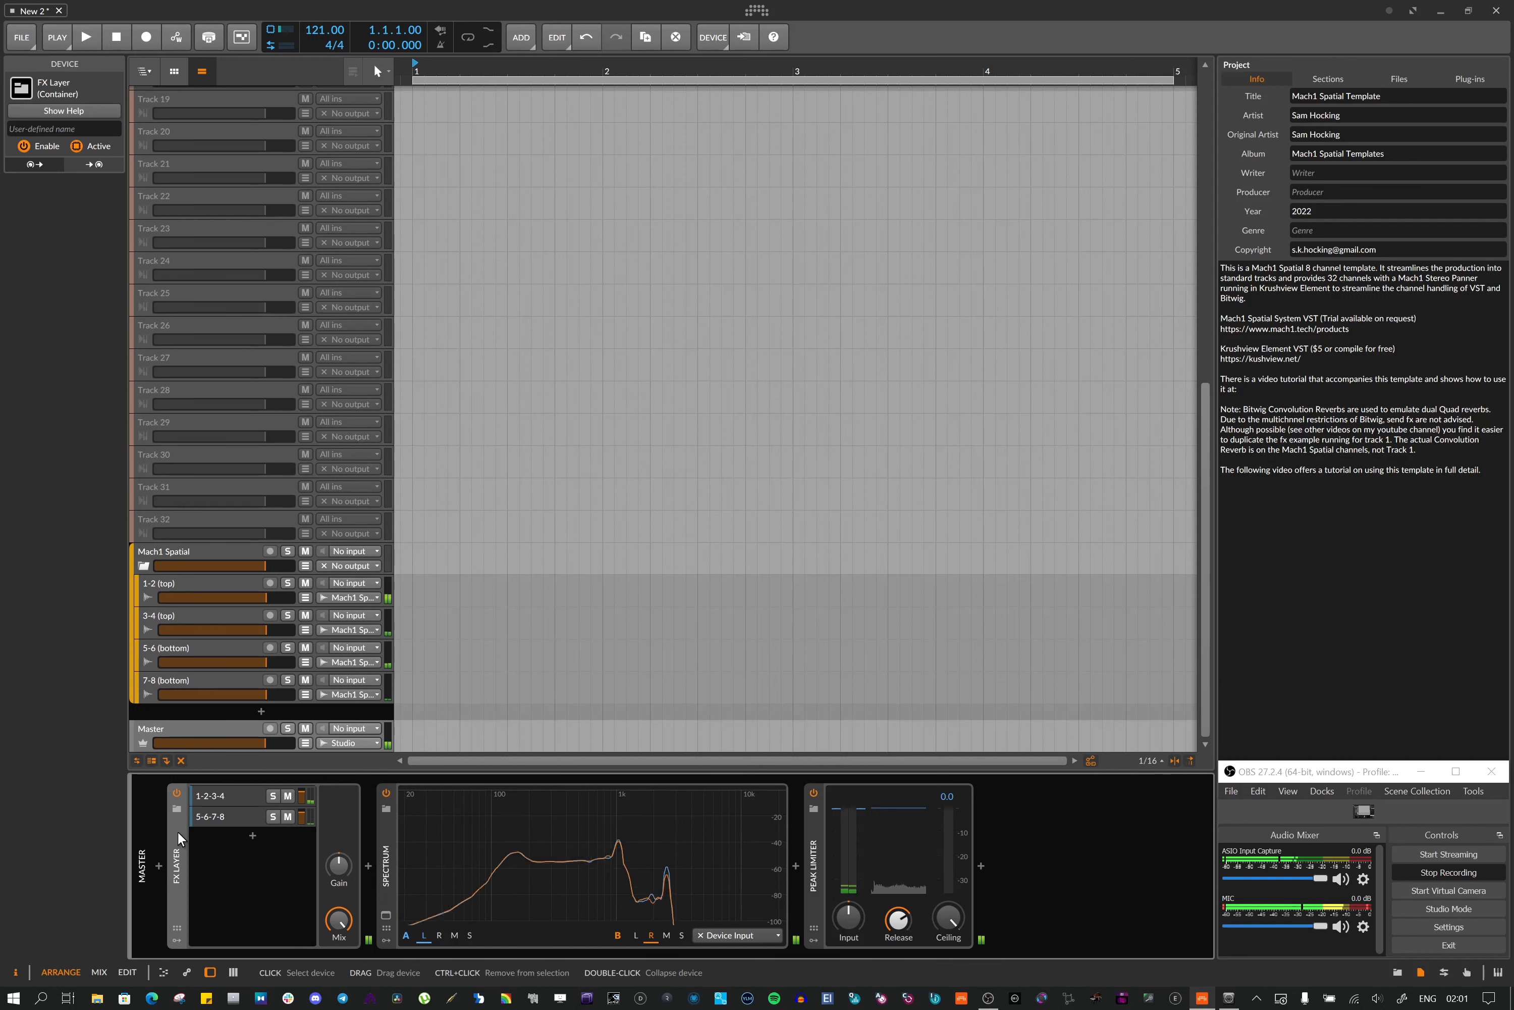
left_click(217, 795)
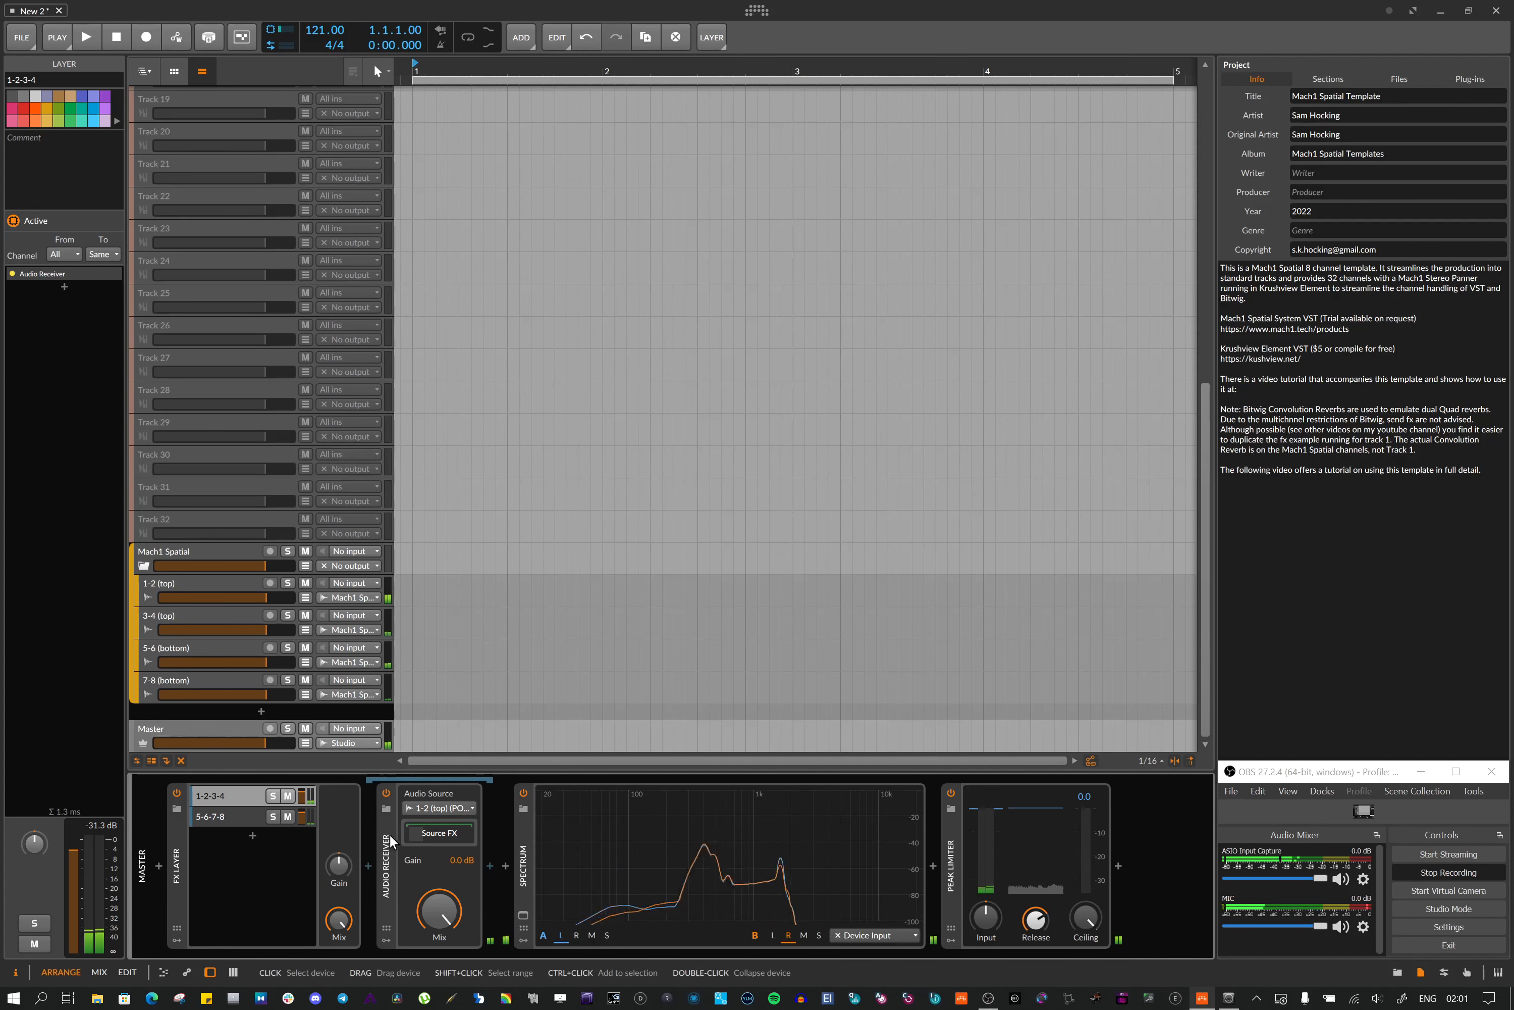
left_click(436, 806)
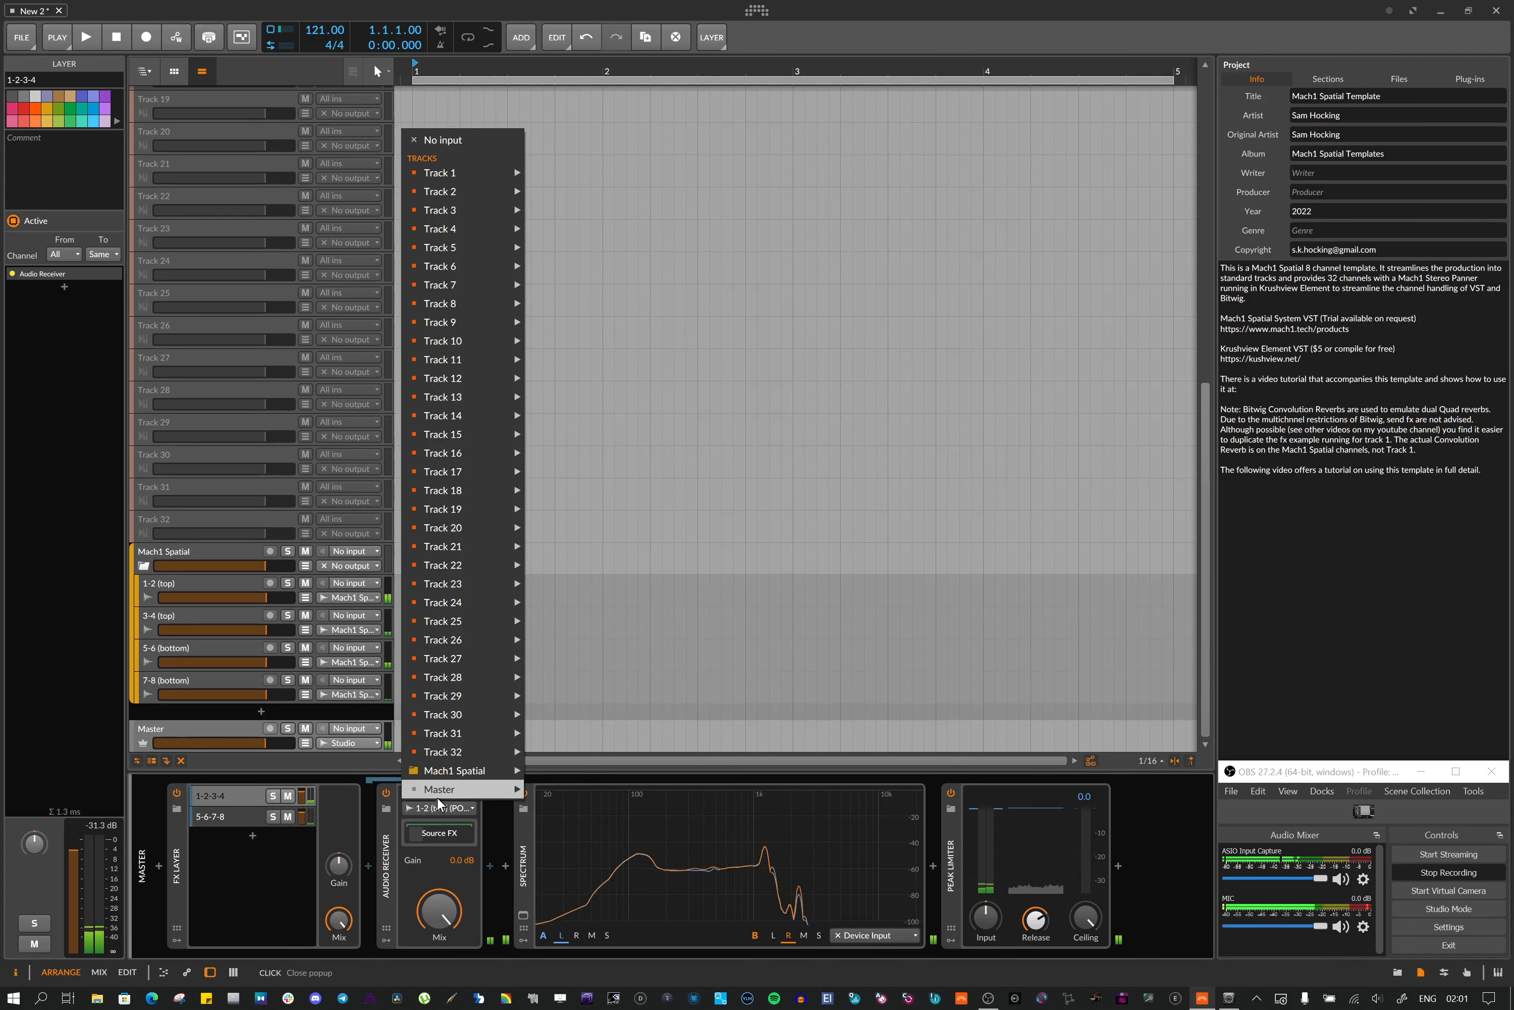
mouse_move(445, 773)
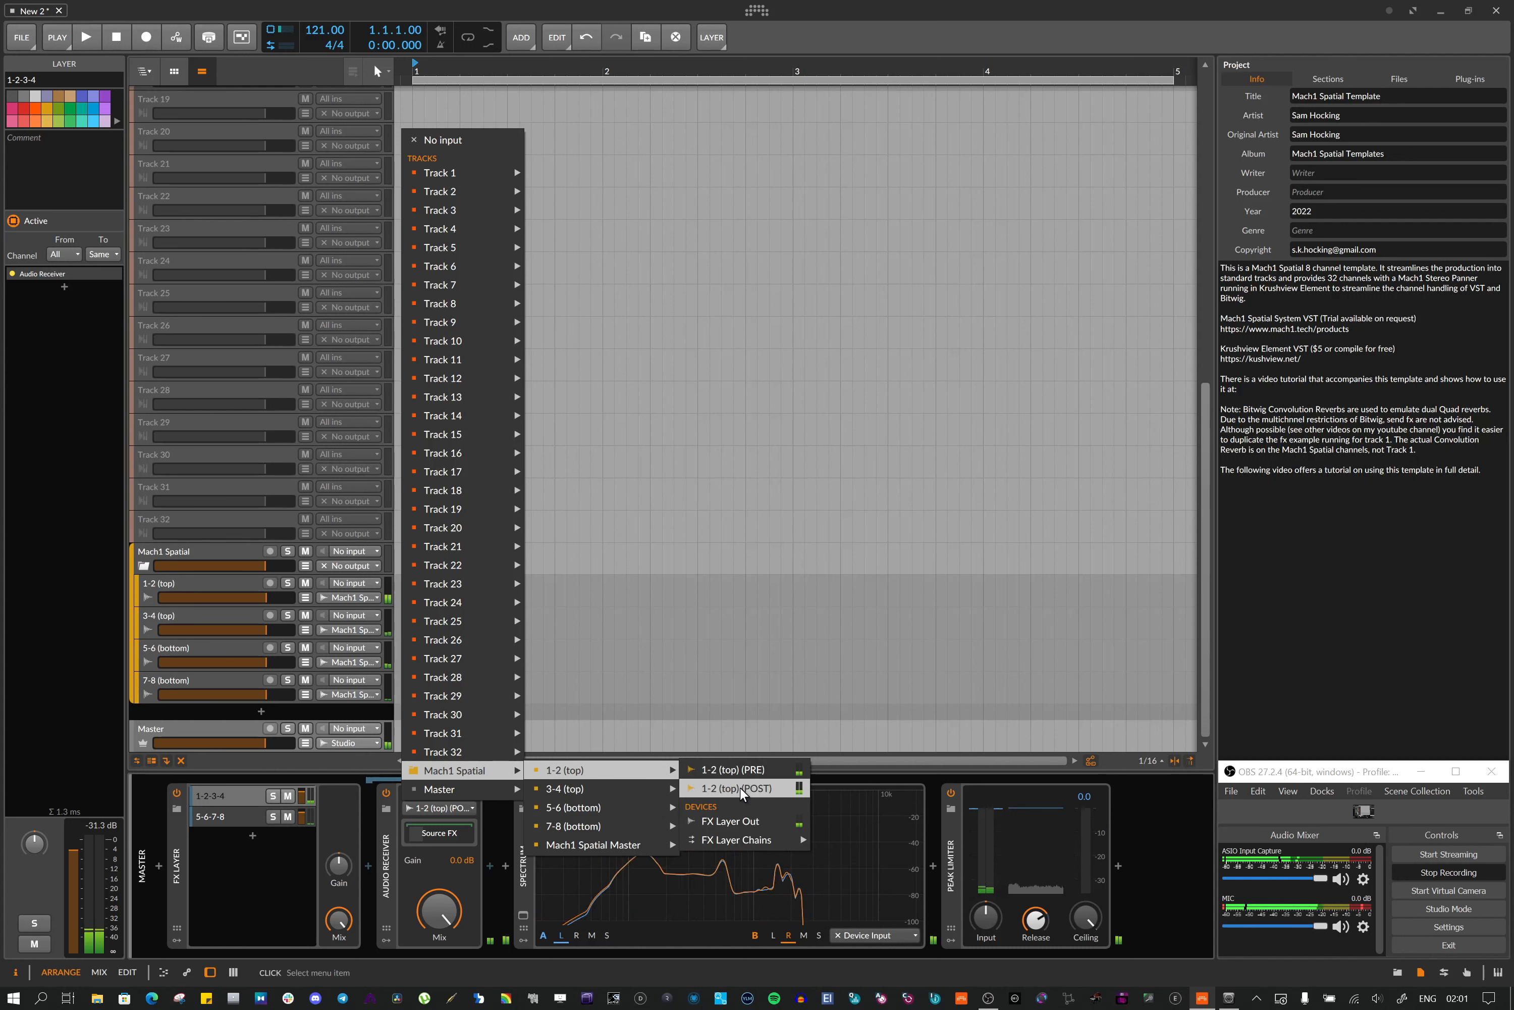
Step through the 1-2, 3-4, 5-6 and 7-8 channel tracks and back to 1-2 (top)
left_click(175, 592)
left_click(171, 586)
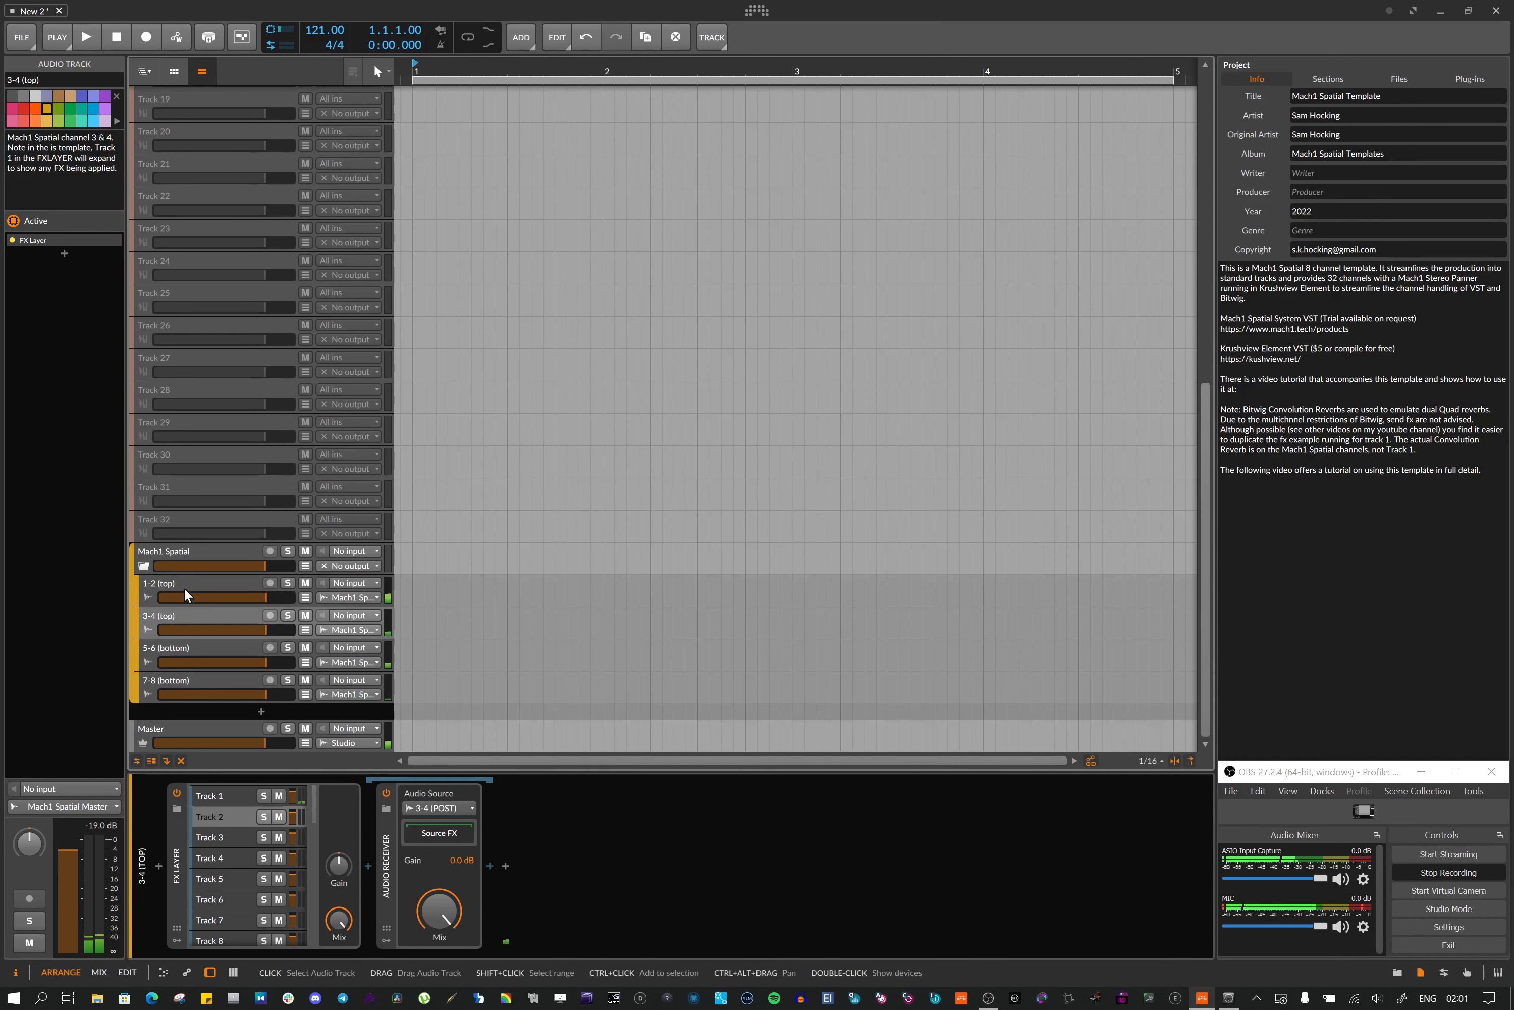
left_click(183, 646)
left_click(189, 677)
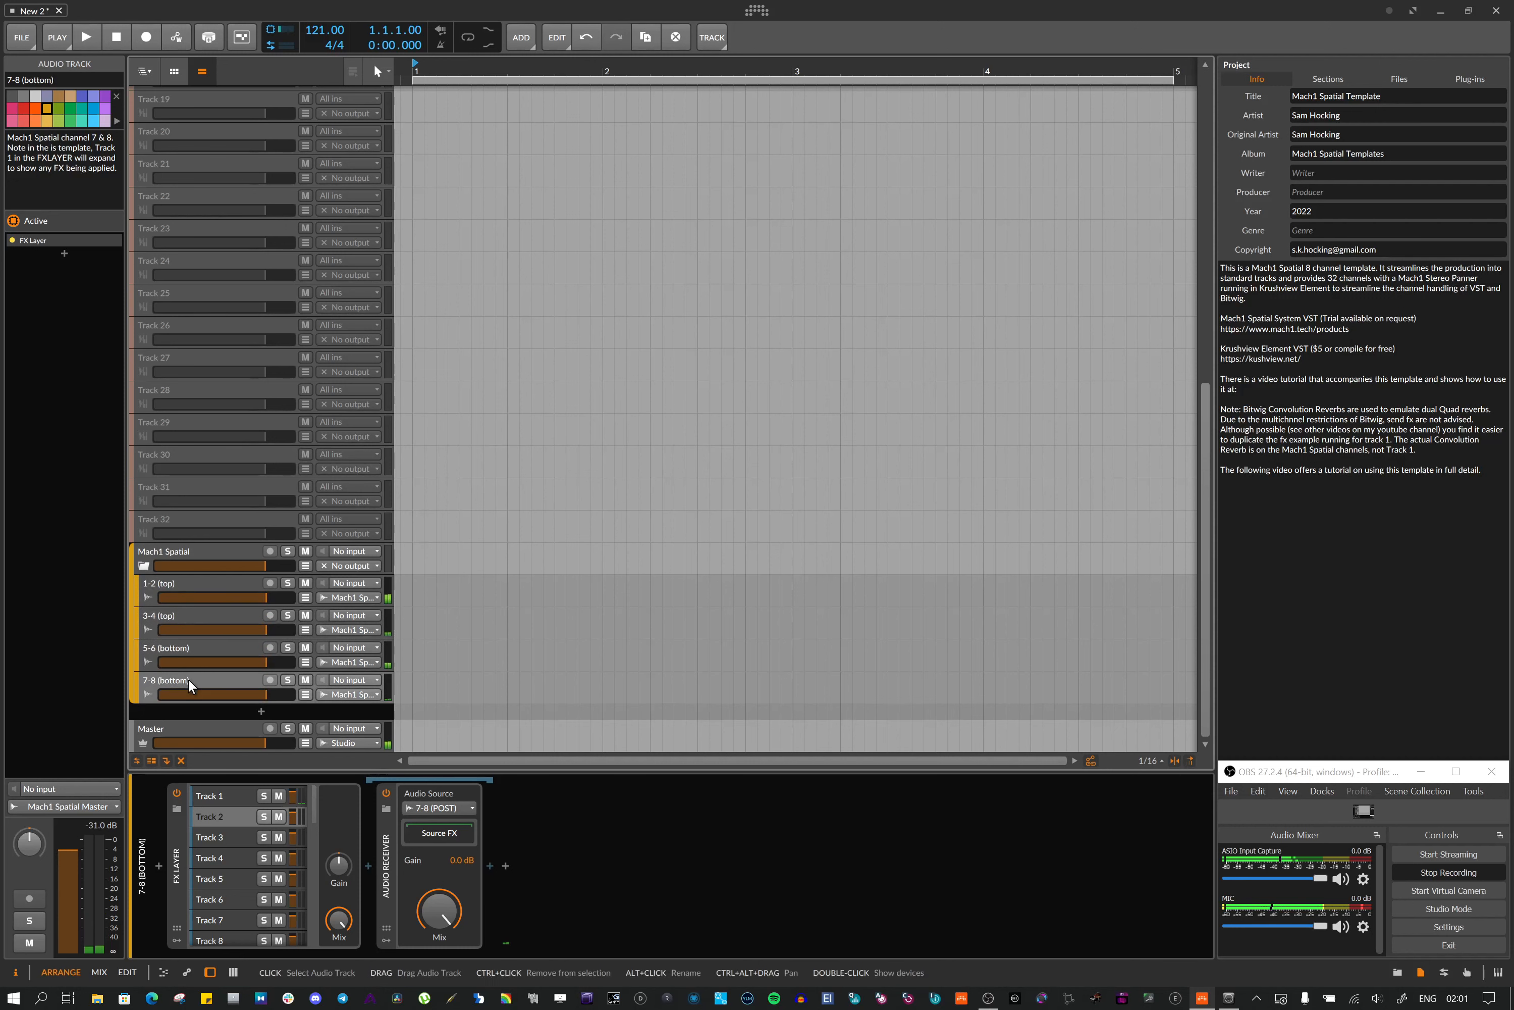
left_click(207, 587)
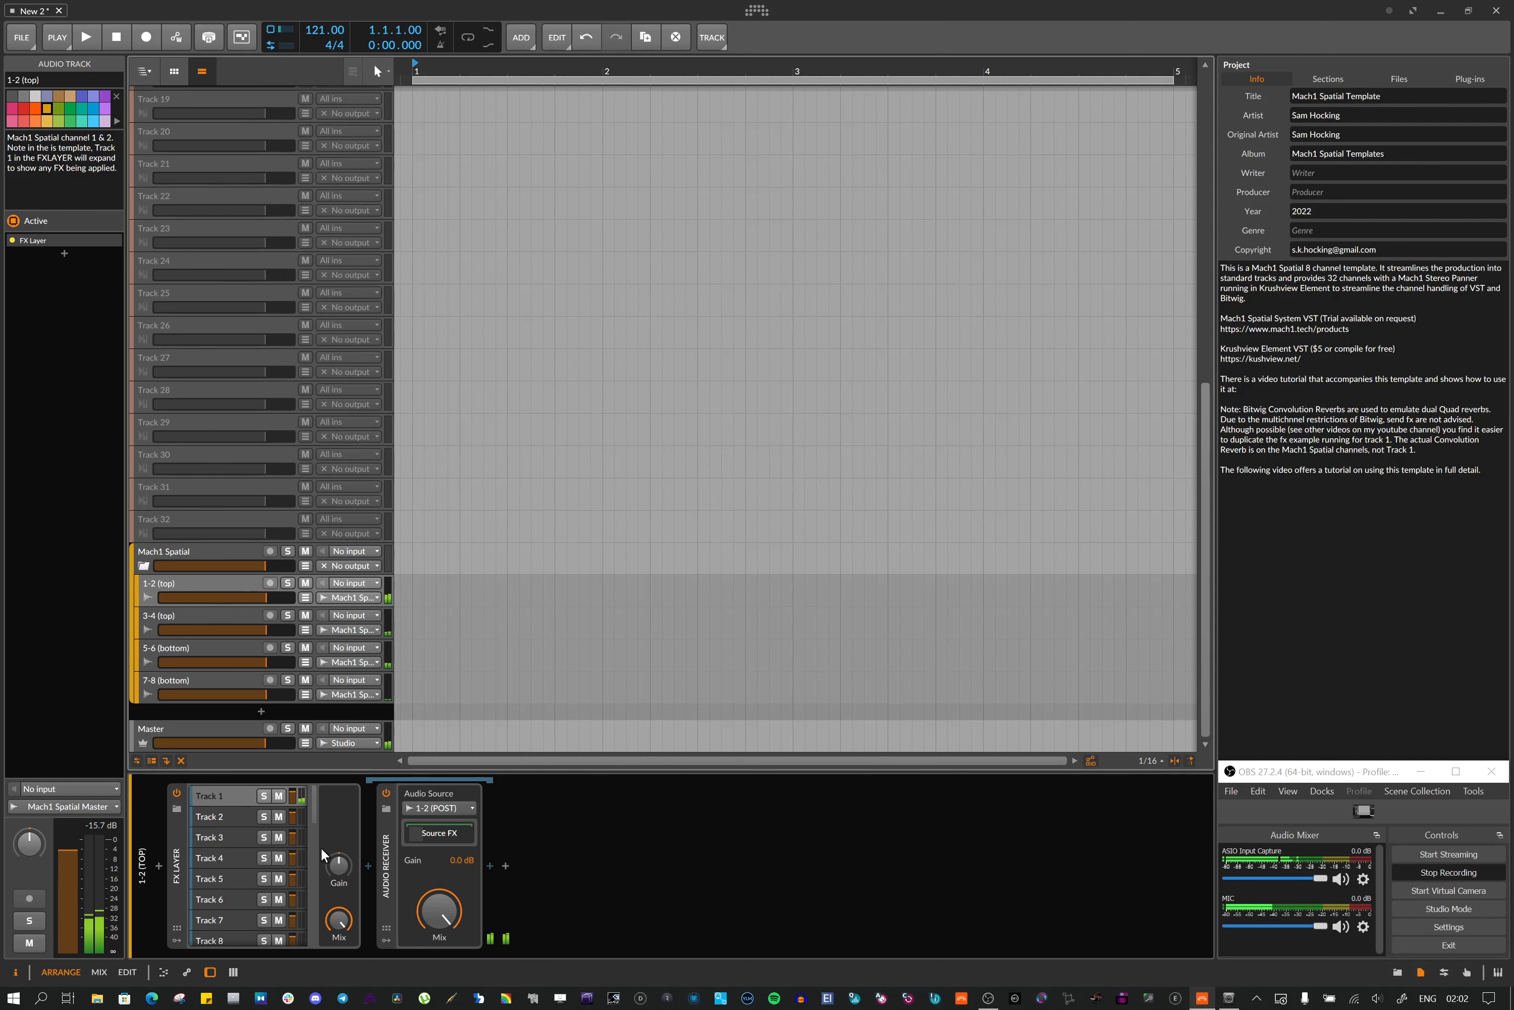
Select the Master and expand the Source FX chains of the 5-6-7-8 and 1-2-3-4 layer Audio Receivers
left_click(220, 731)
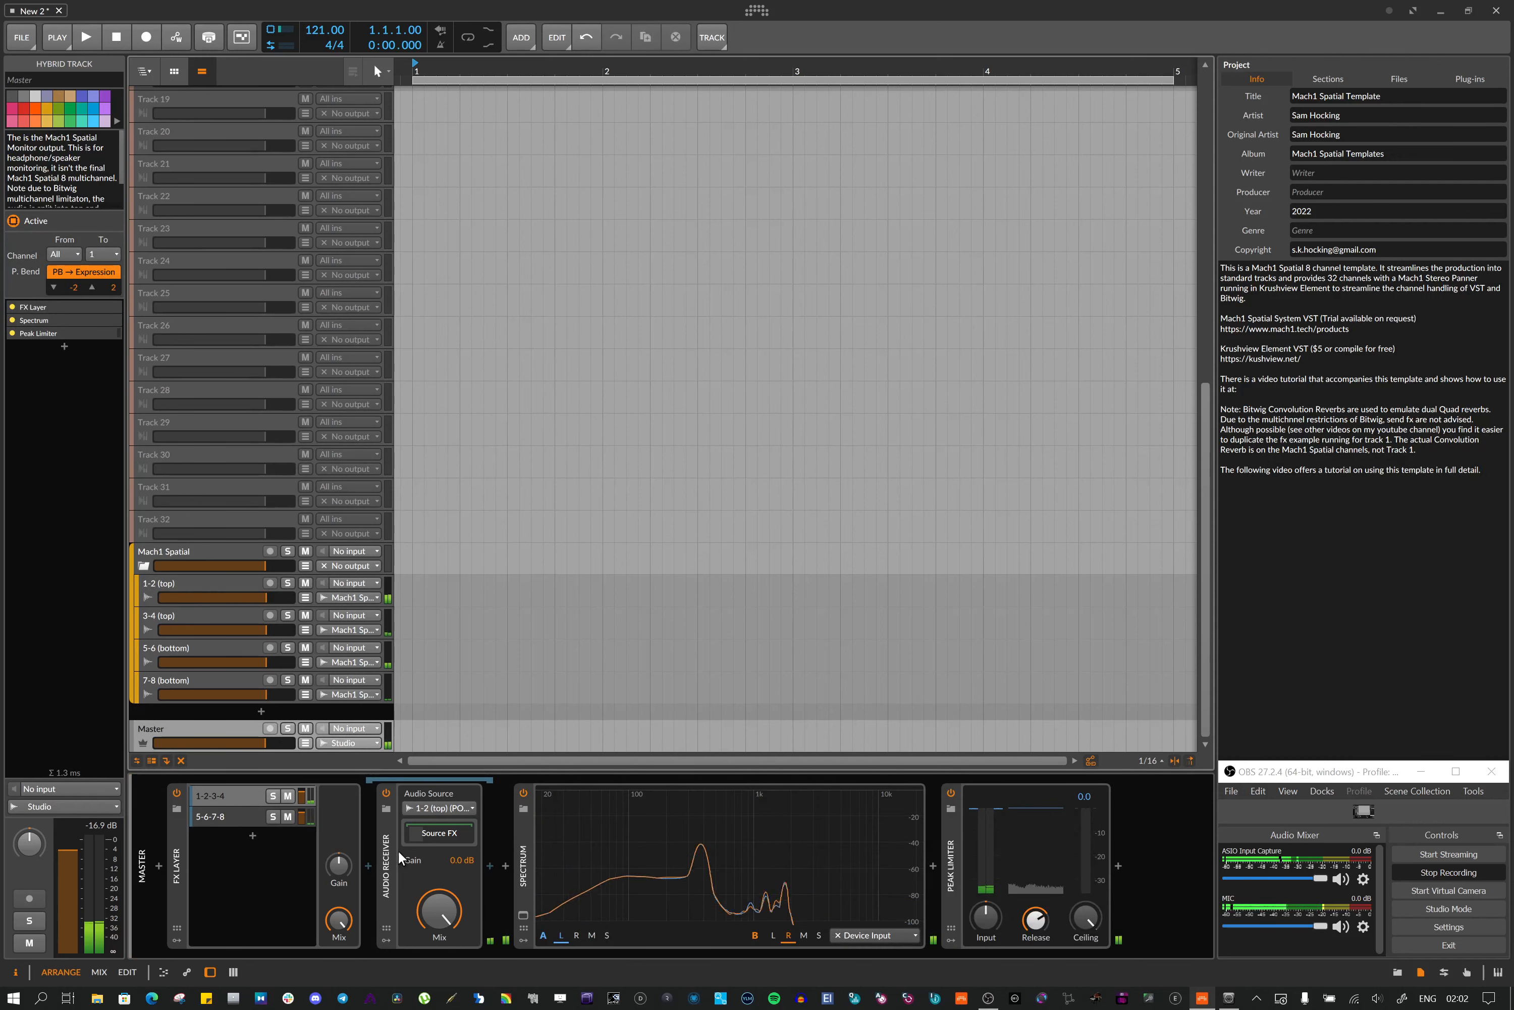
left_click(234, 818)
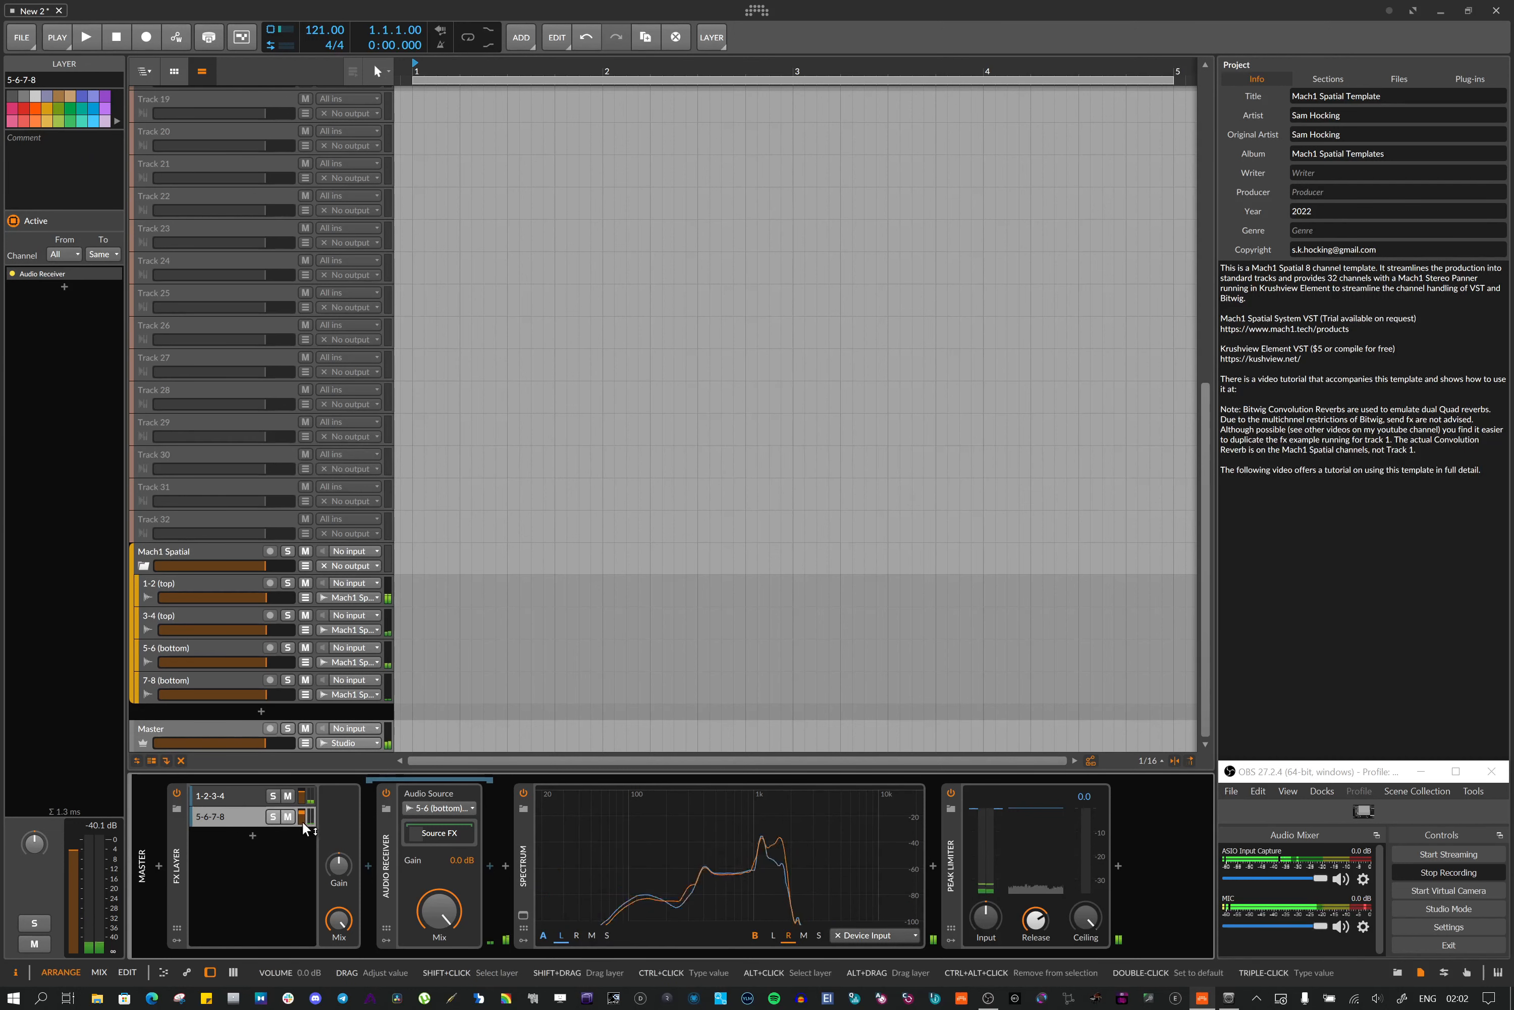
left_click(441, 837)
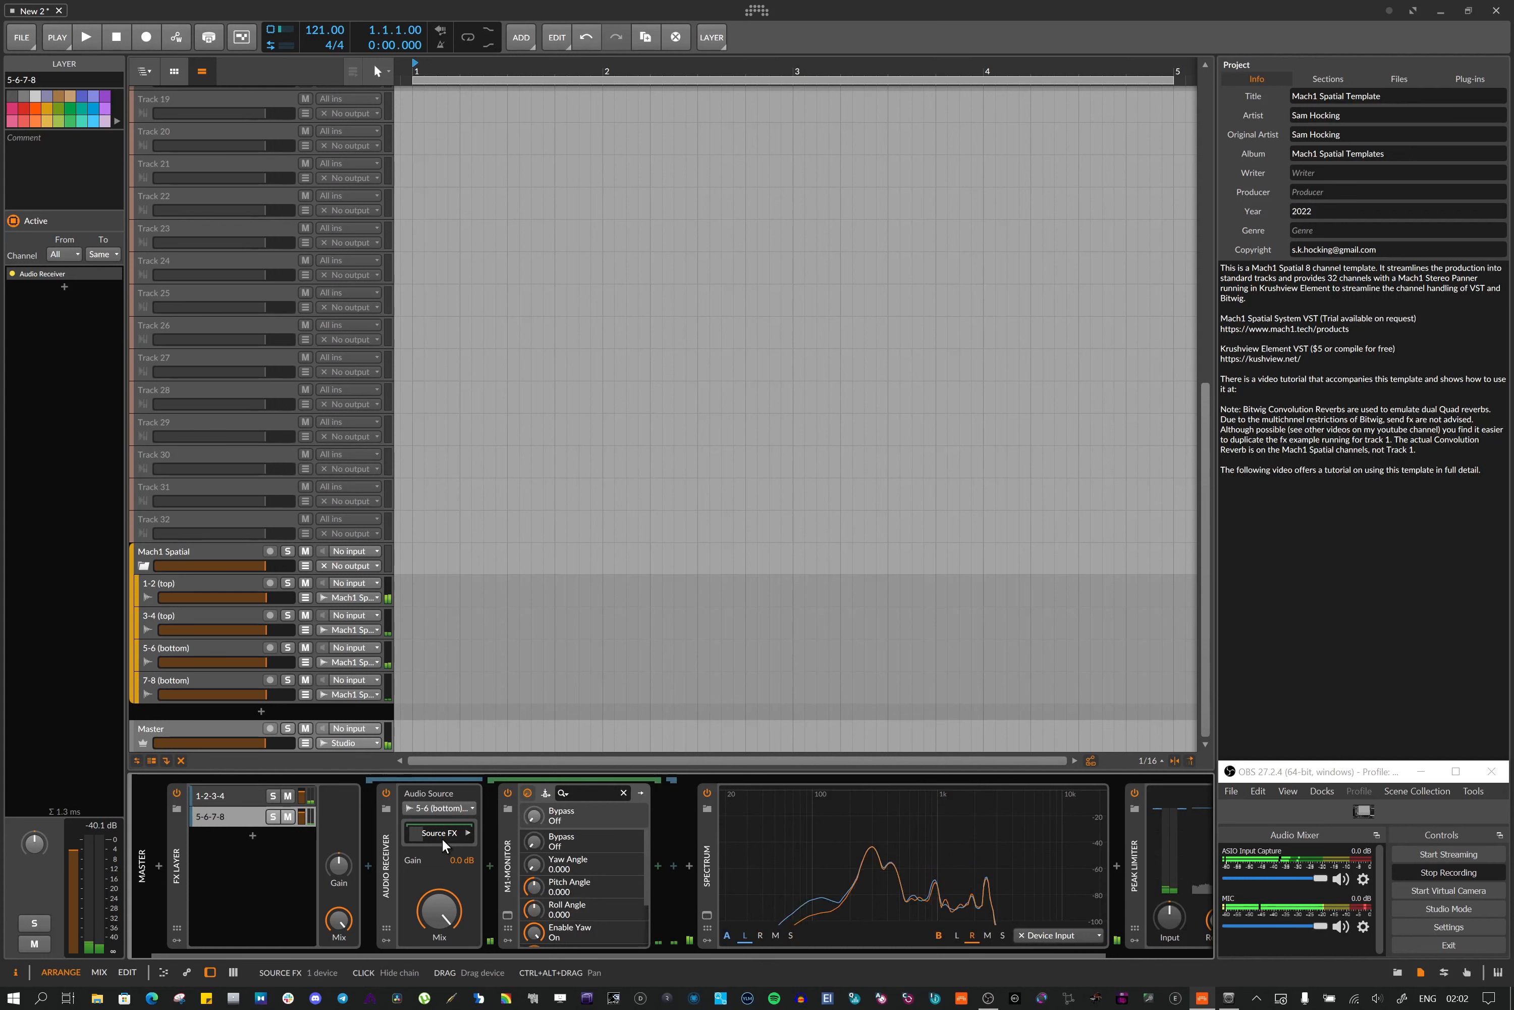
left_click(235, 796)
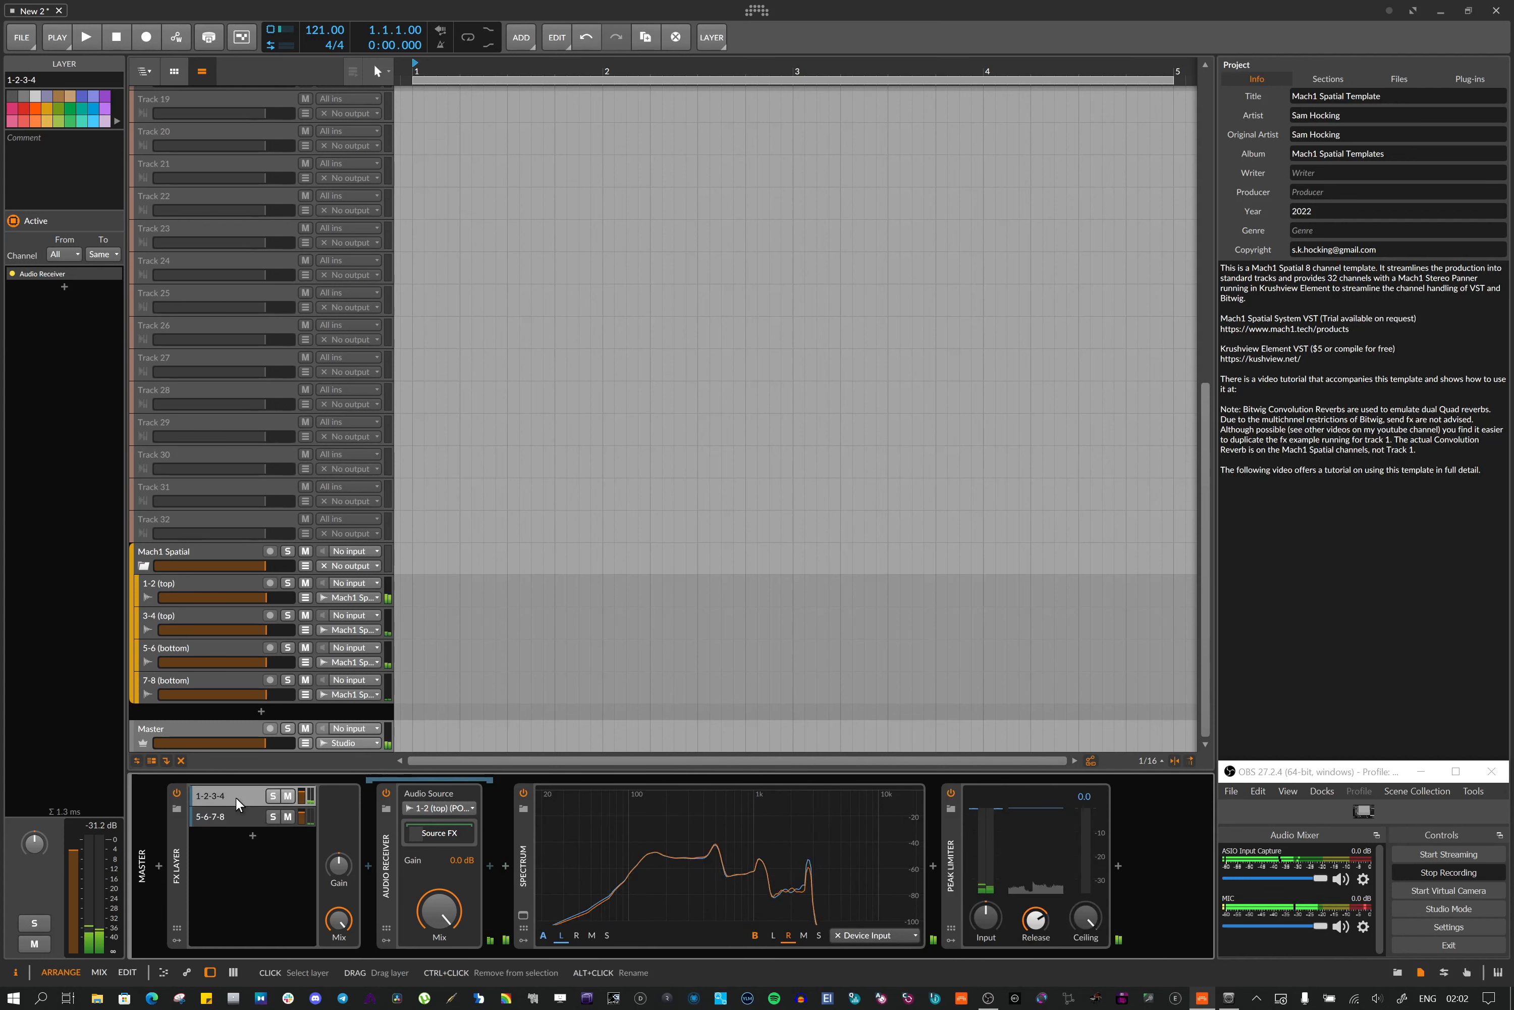
left_click(442, 831)
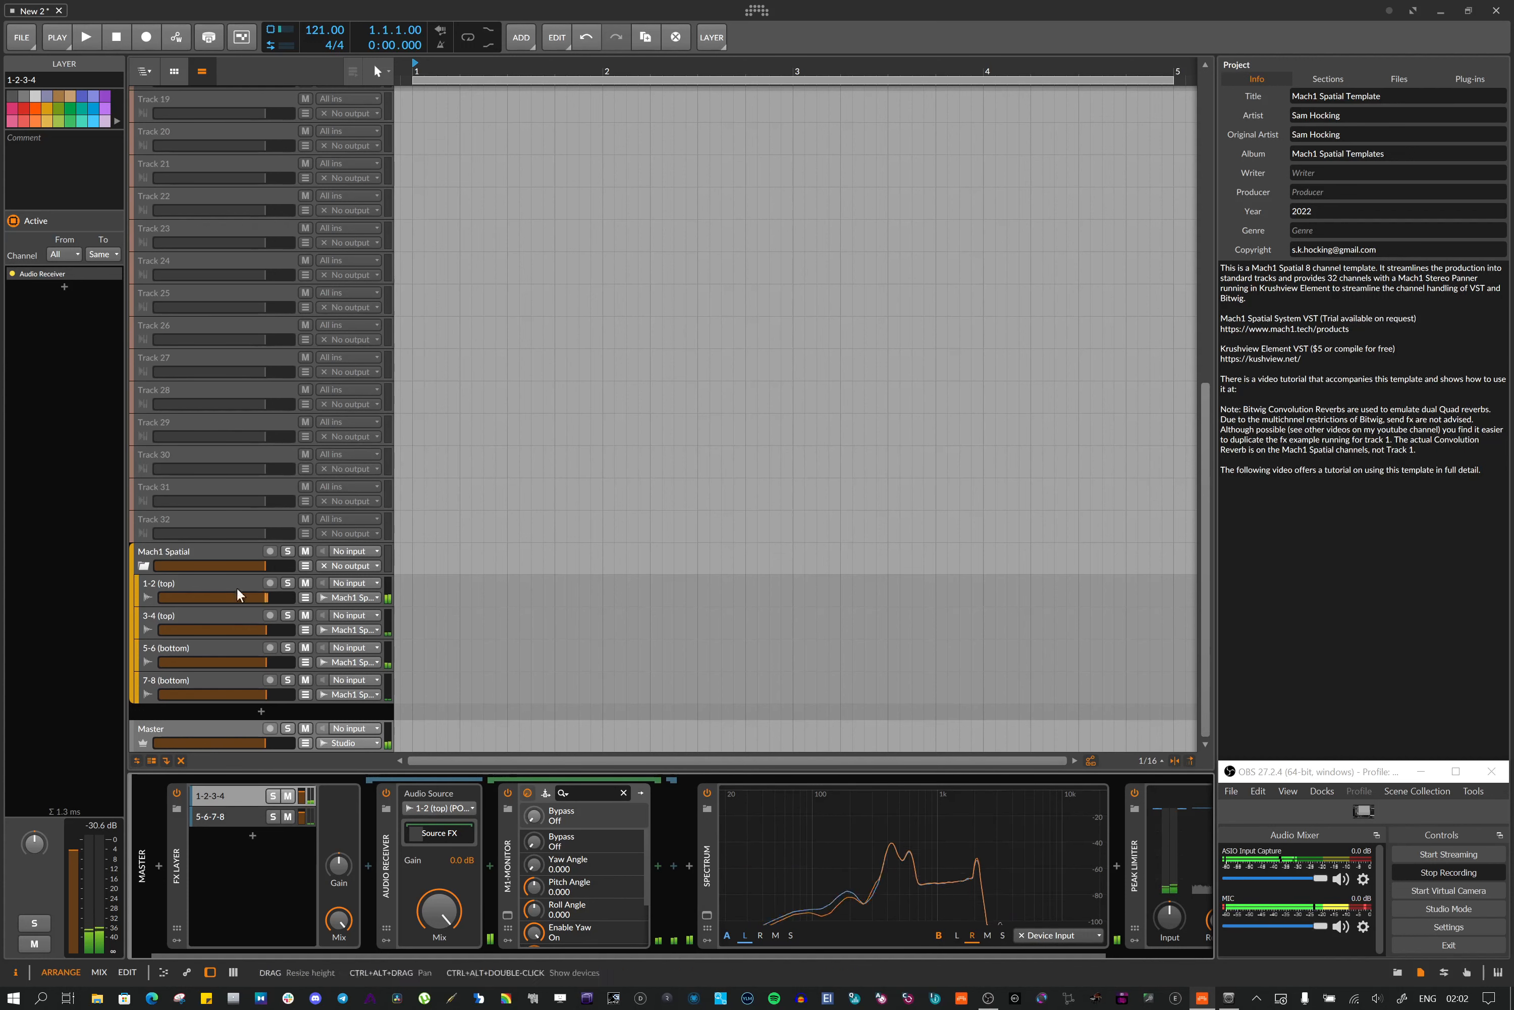
left_click(439, 832)
left_click(439, 832)
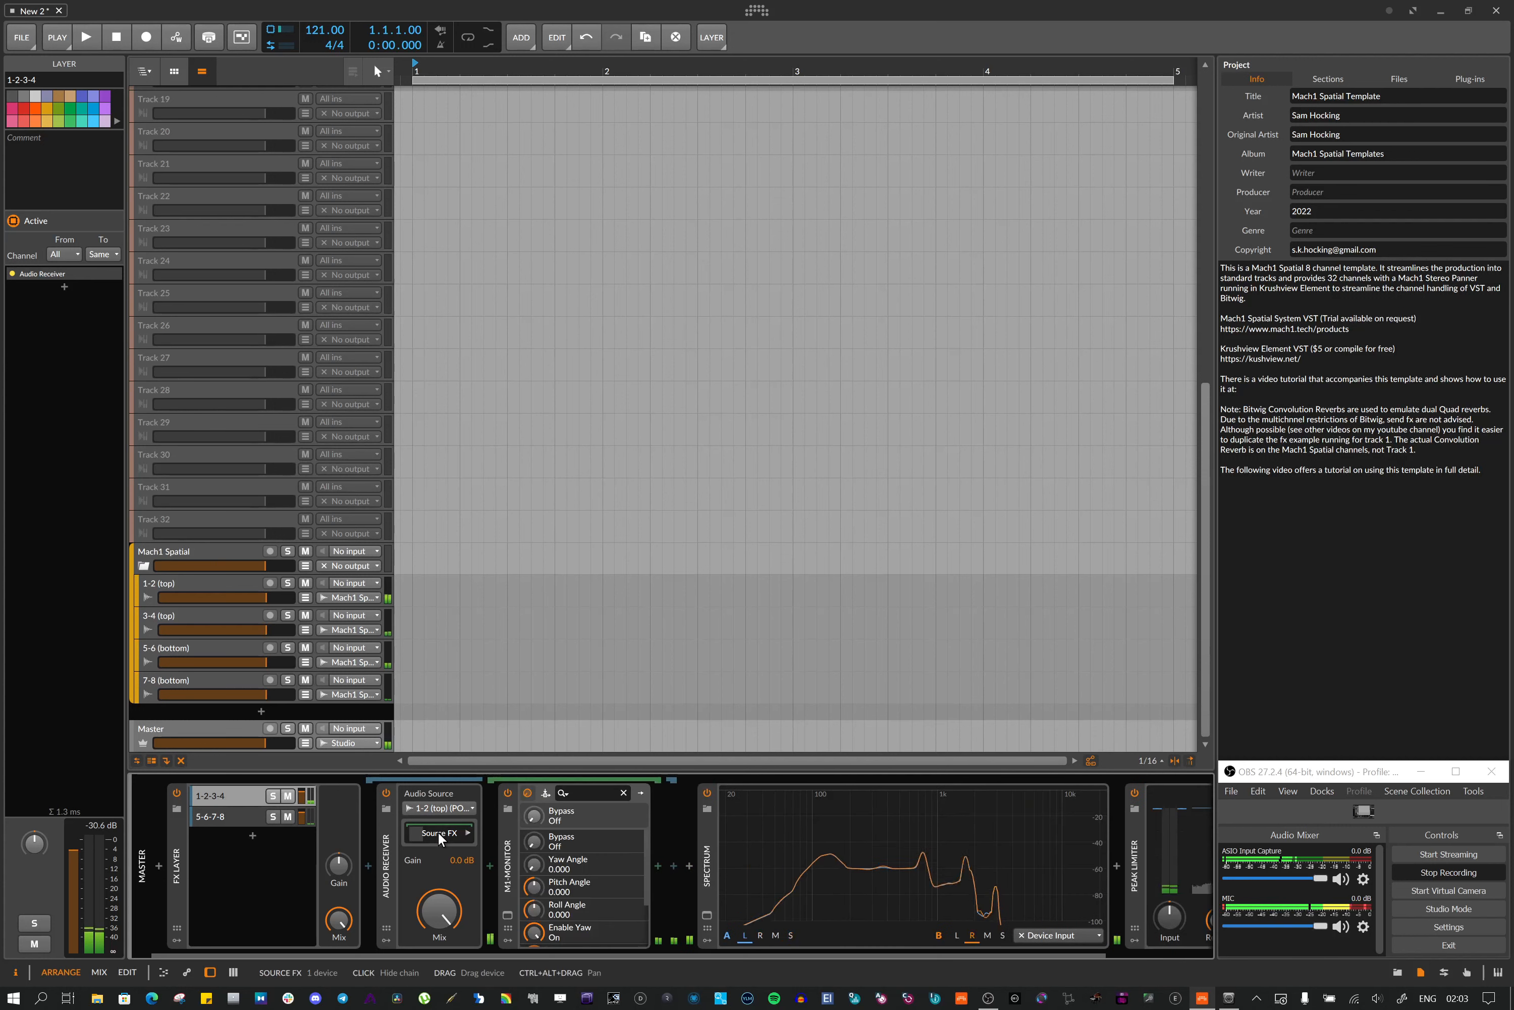
Open the 1-2-3-4 layer's M1-Monitor plugin window and view its sidechain input setting
left_click(508, 861)
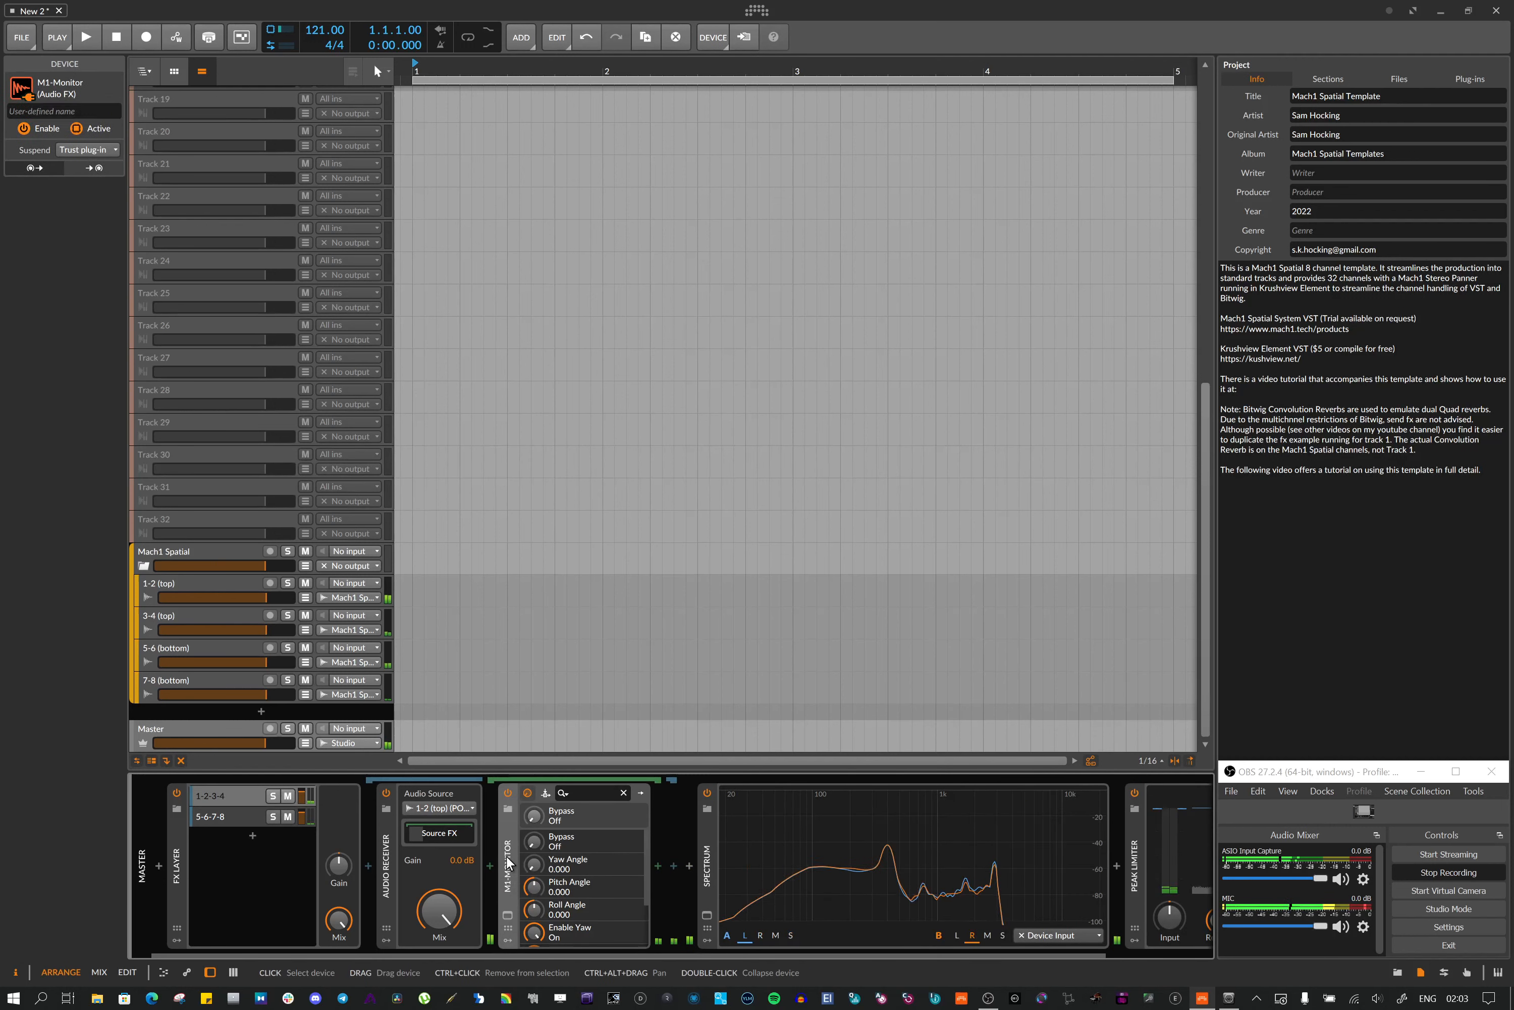
left_click(511, 916)
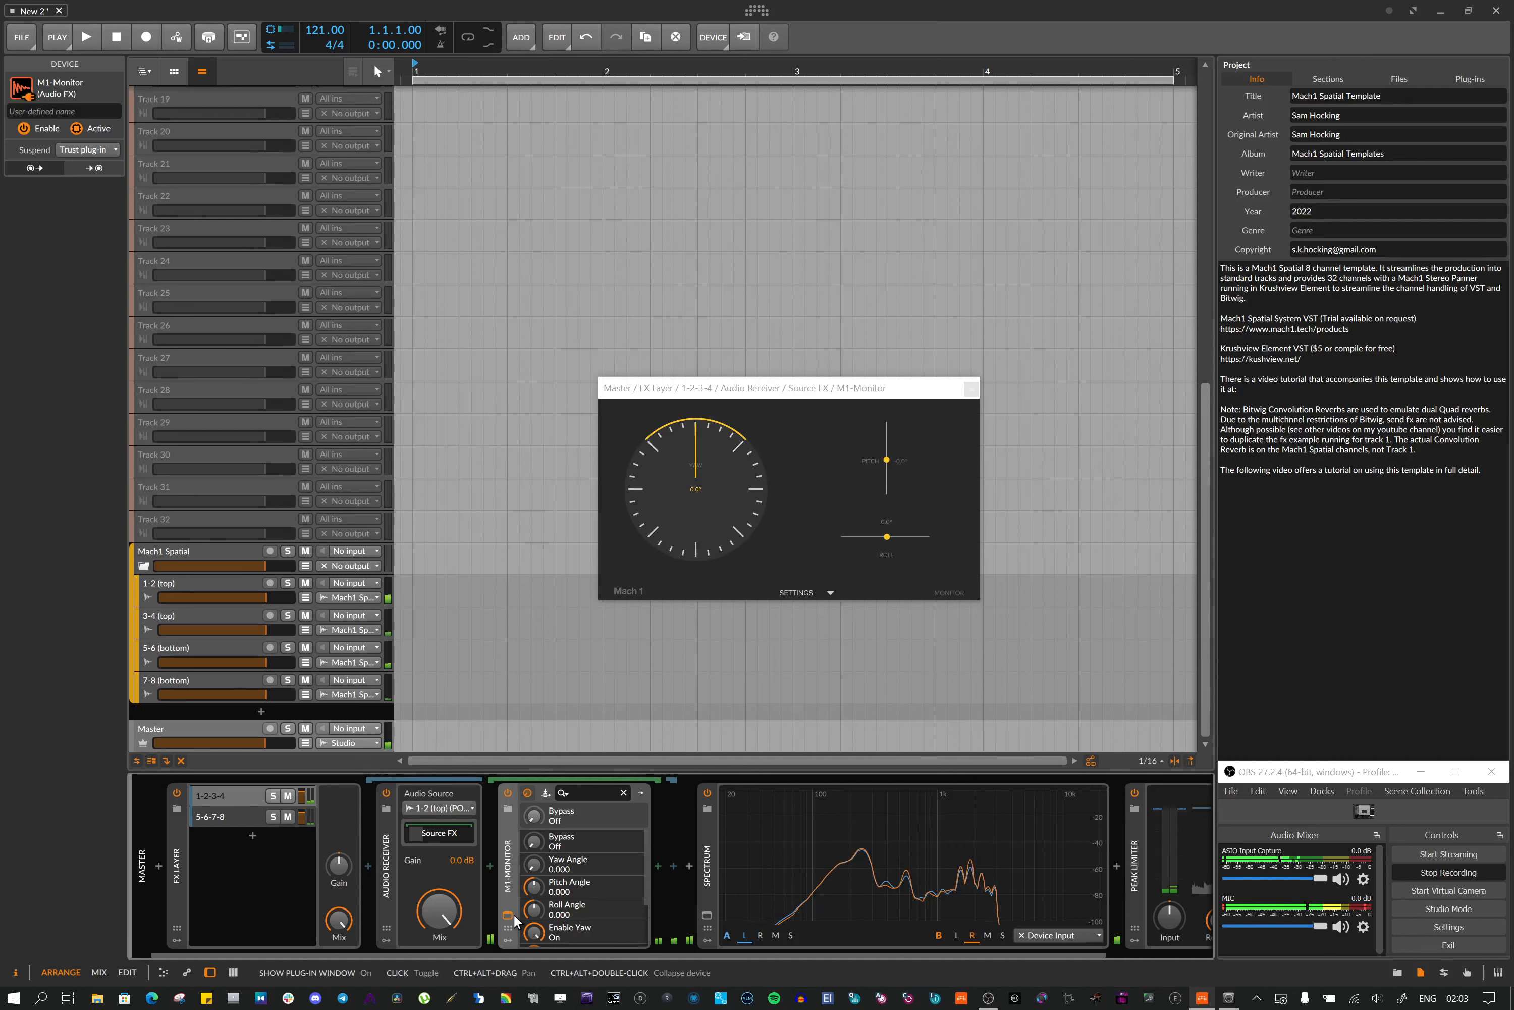
left_click(547, 792)
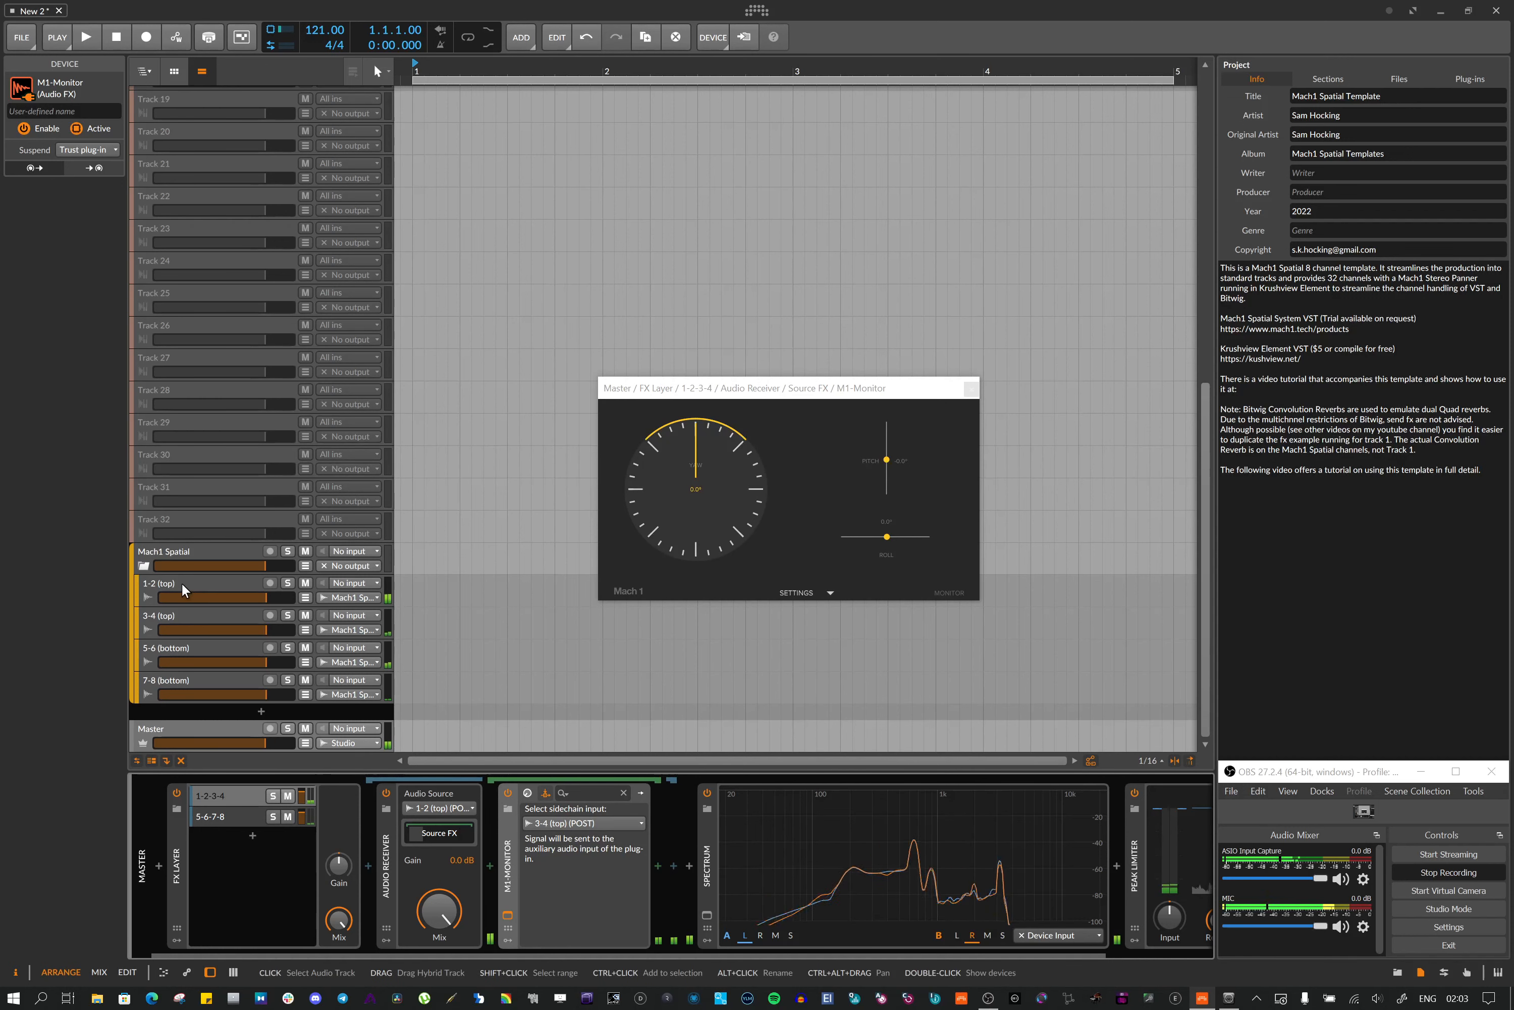
Select the 1-2 (top) track, then the Master's 5-6-7-8 layer, and open its M1-Monitor plugin window
left_click(206, 581)
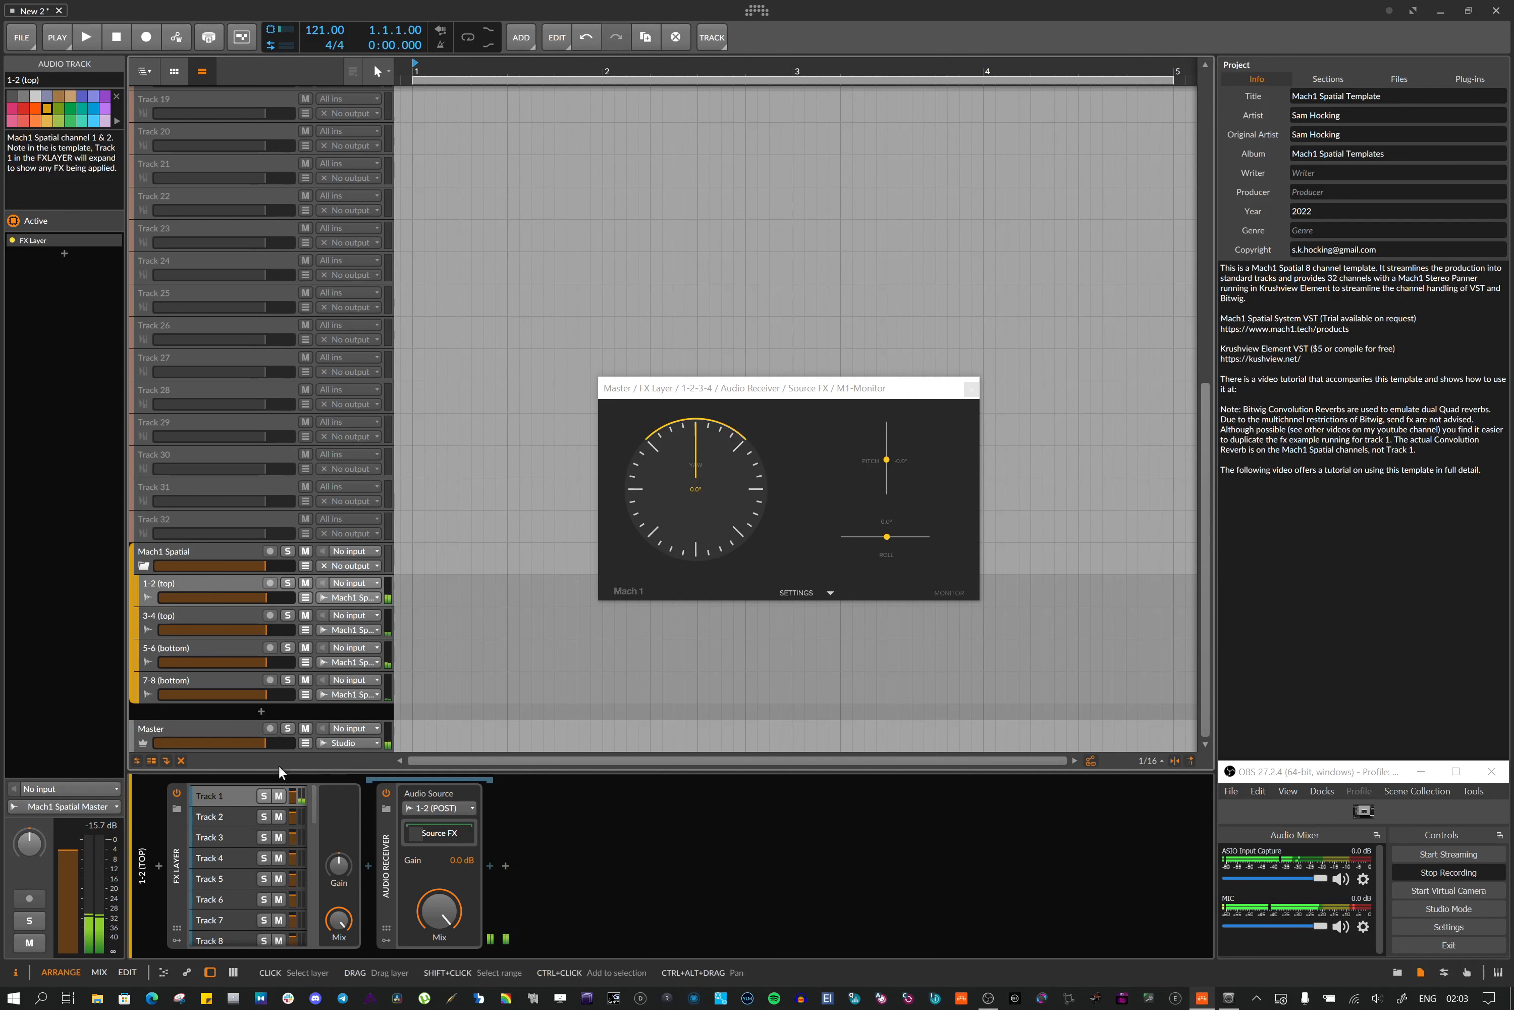
left_click(209, 727)
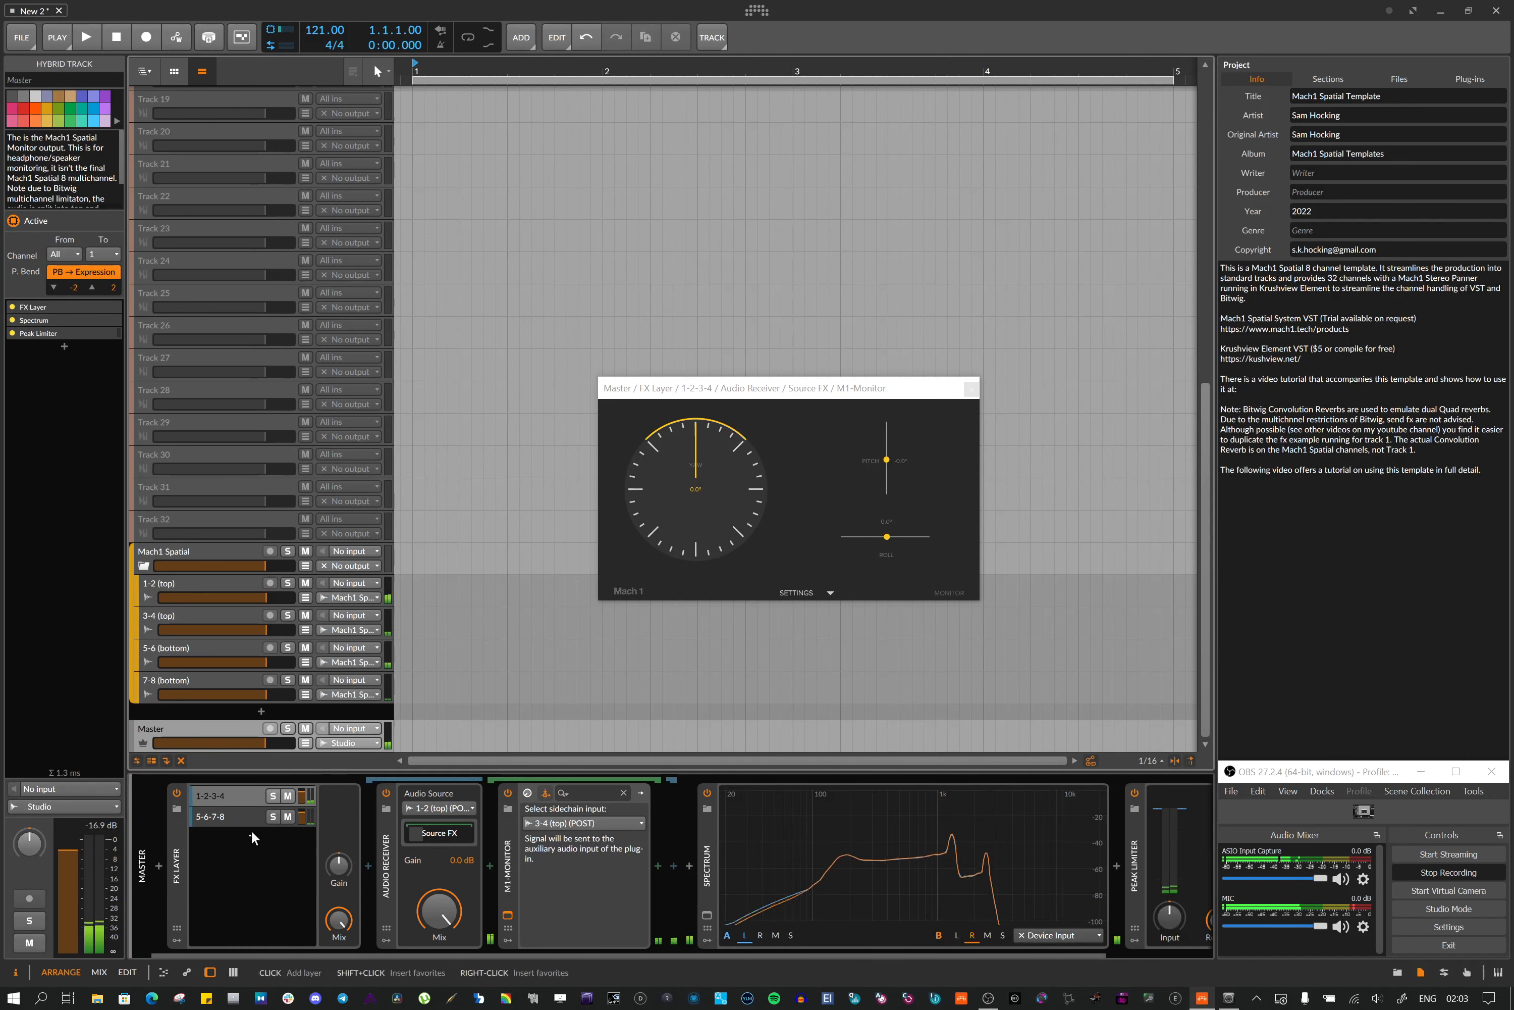
left_click(223, 819)
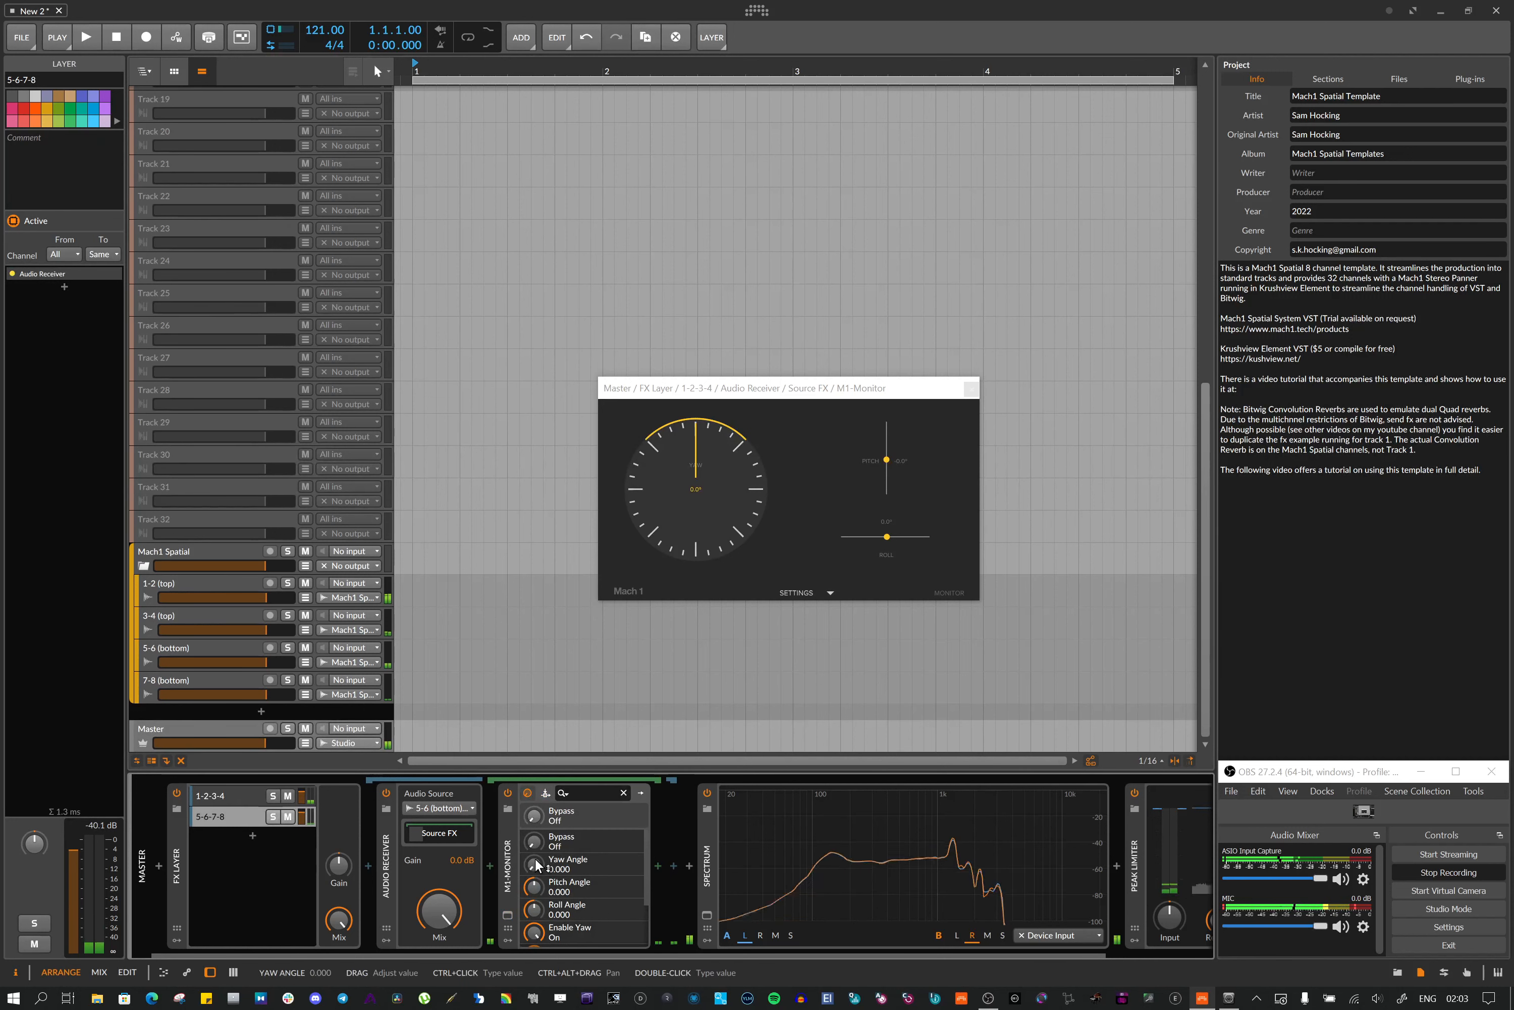
left_click(508, 915)
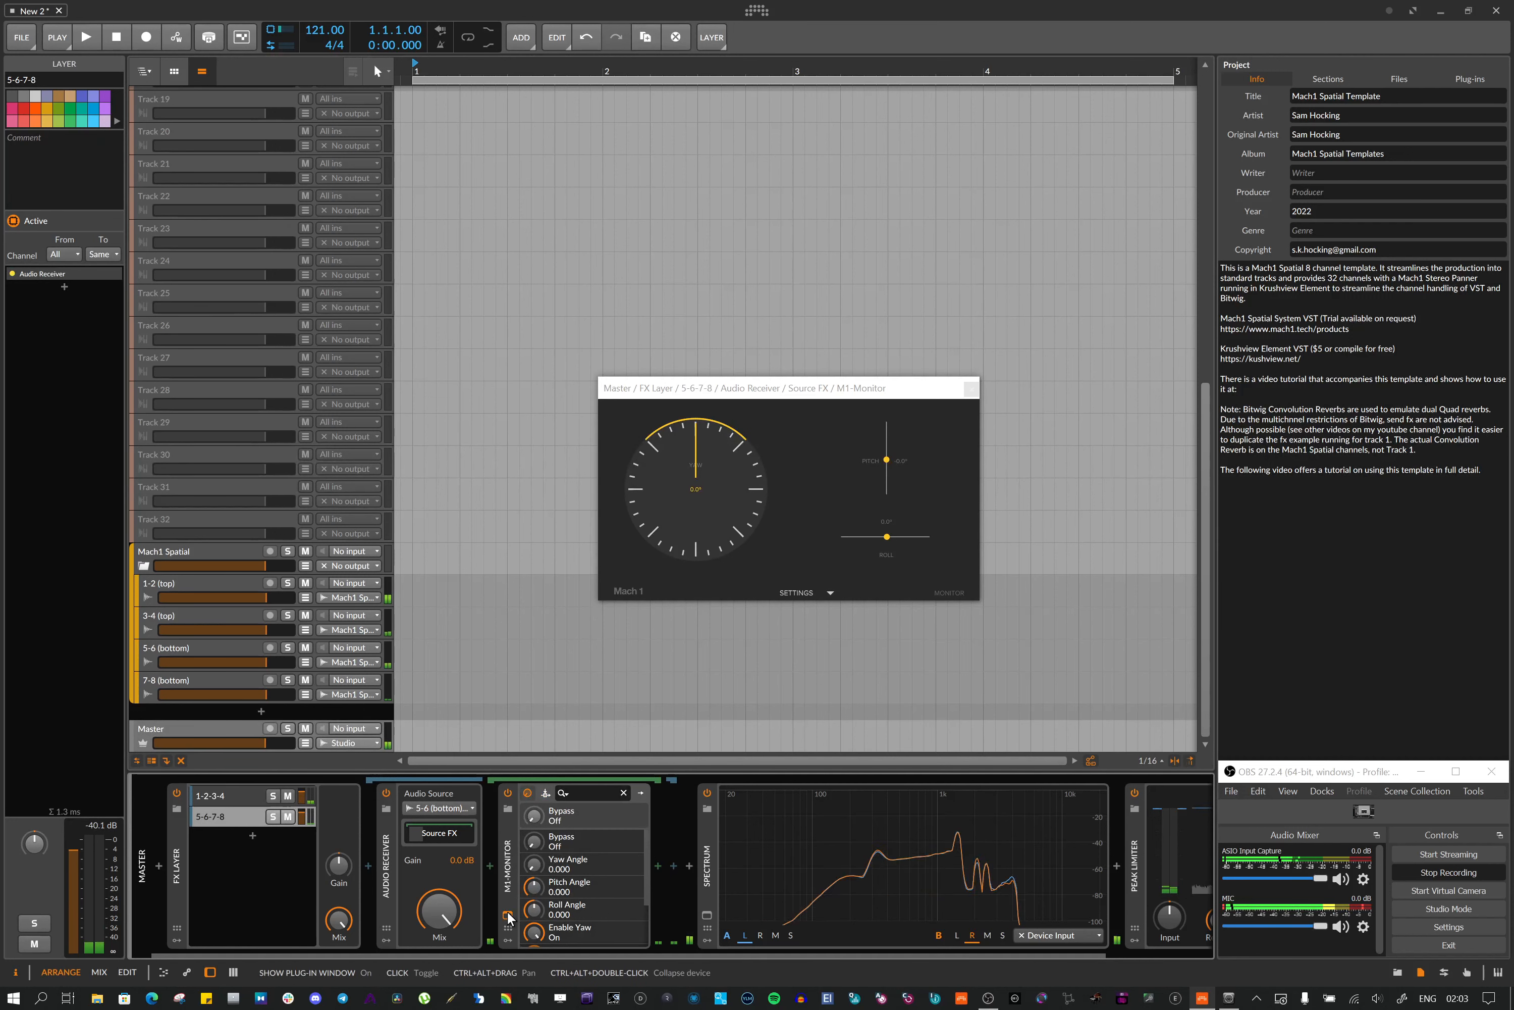
Position the two M1-Monitor windows side by side, view the 5-6-7-8 monitor's settings, and close both windows
left_click_drag(813, 394, 809, 474)
left_click_drag(808, 387, 833, 174)
left_click_drag(783, 509, 799, 447)
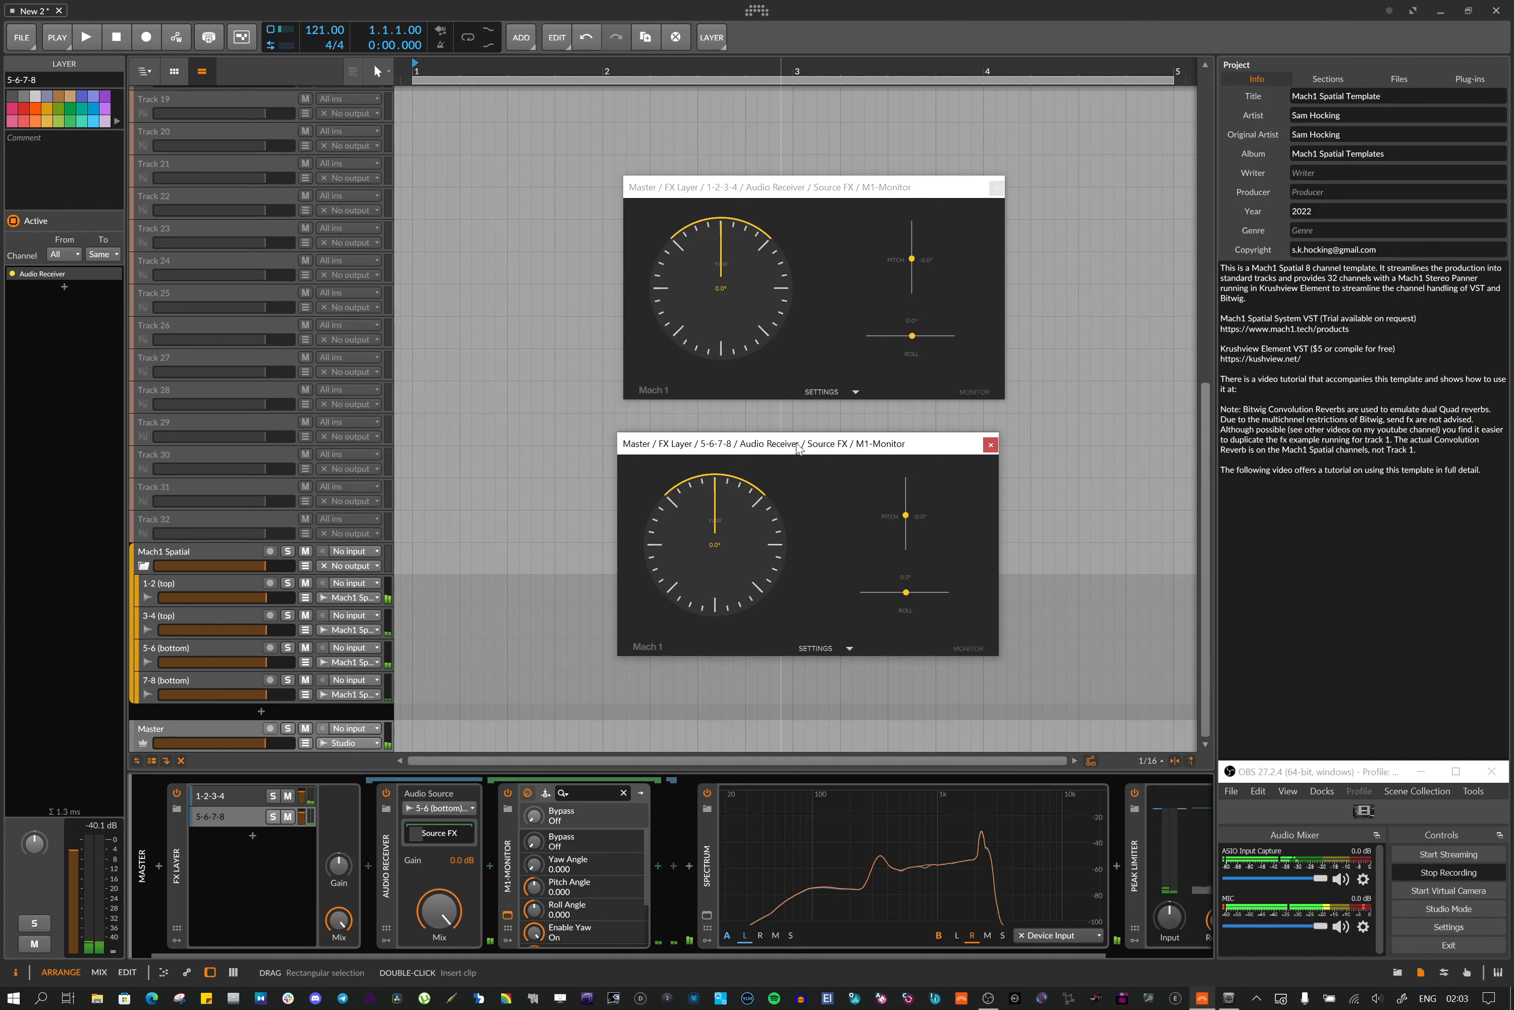
left_click(841, 646)
left_click(756, 669)
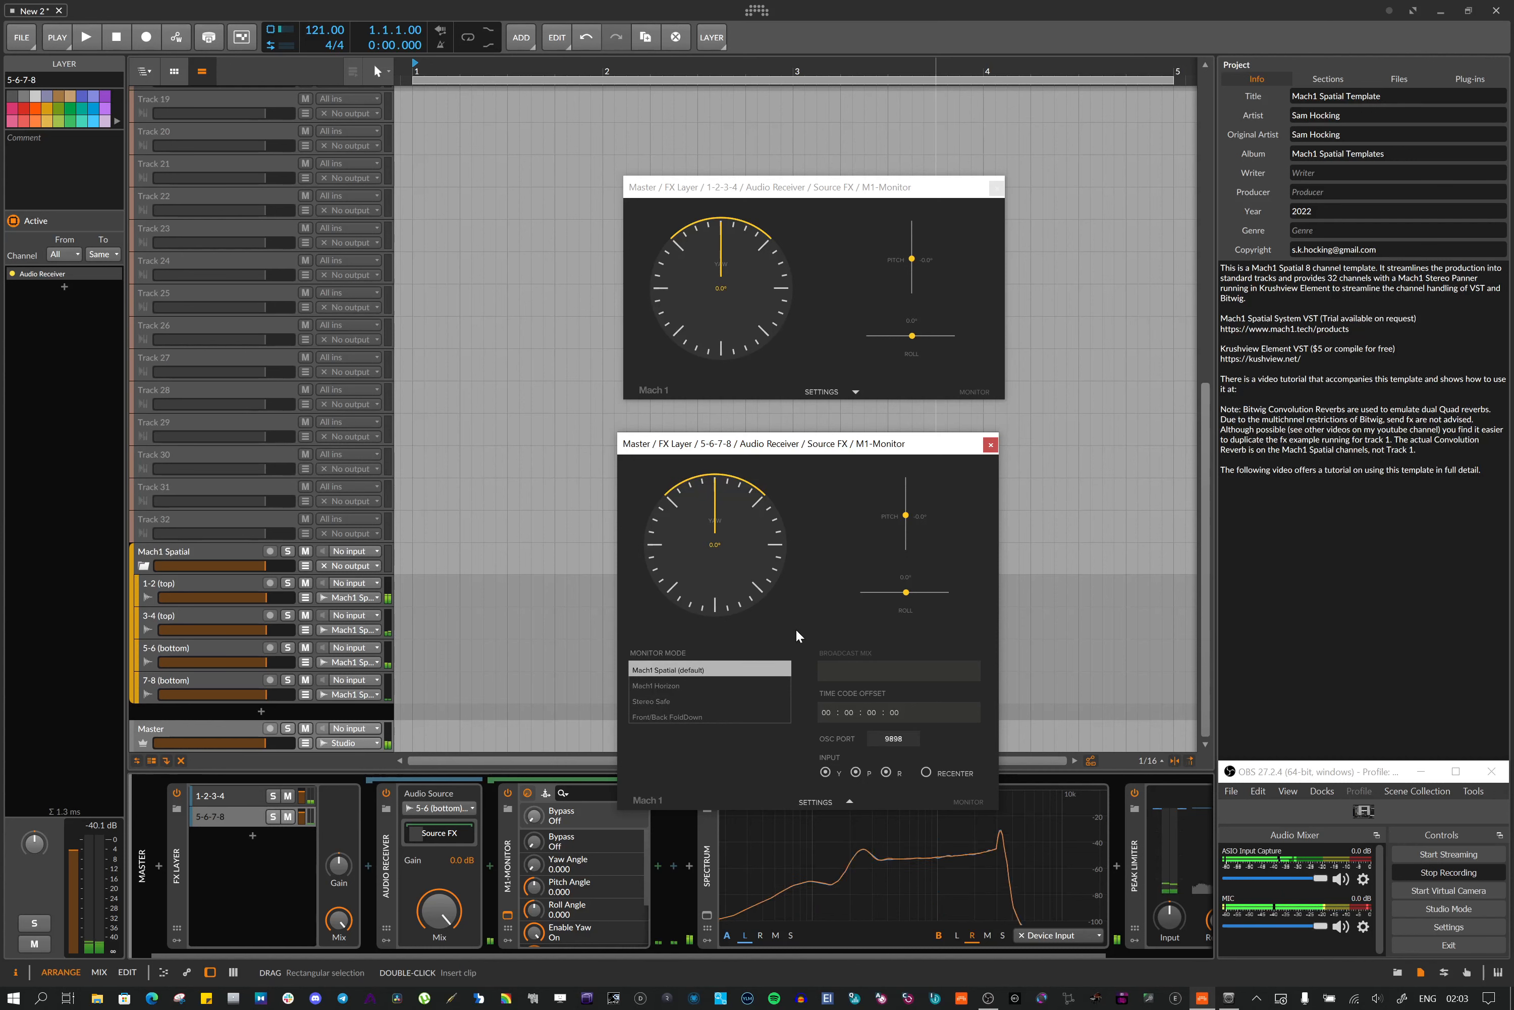
left_click(990, 446)
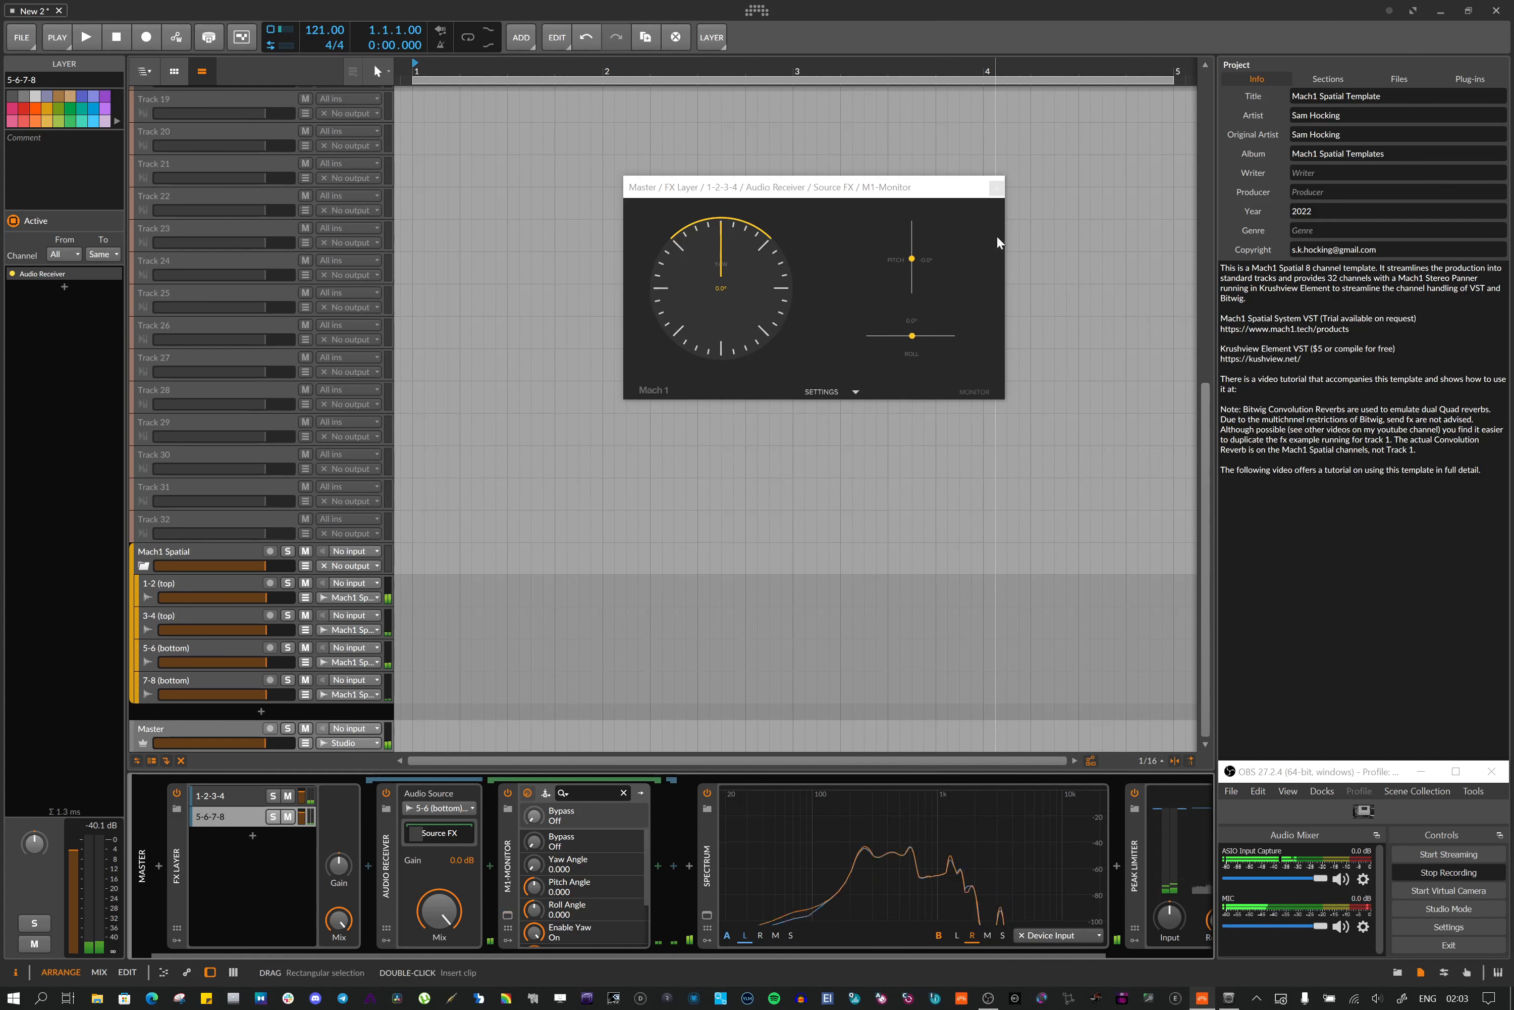
left_click(998, 186)
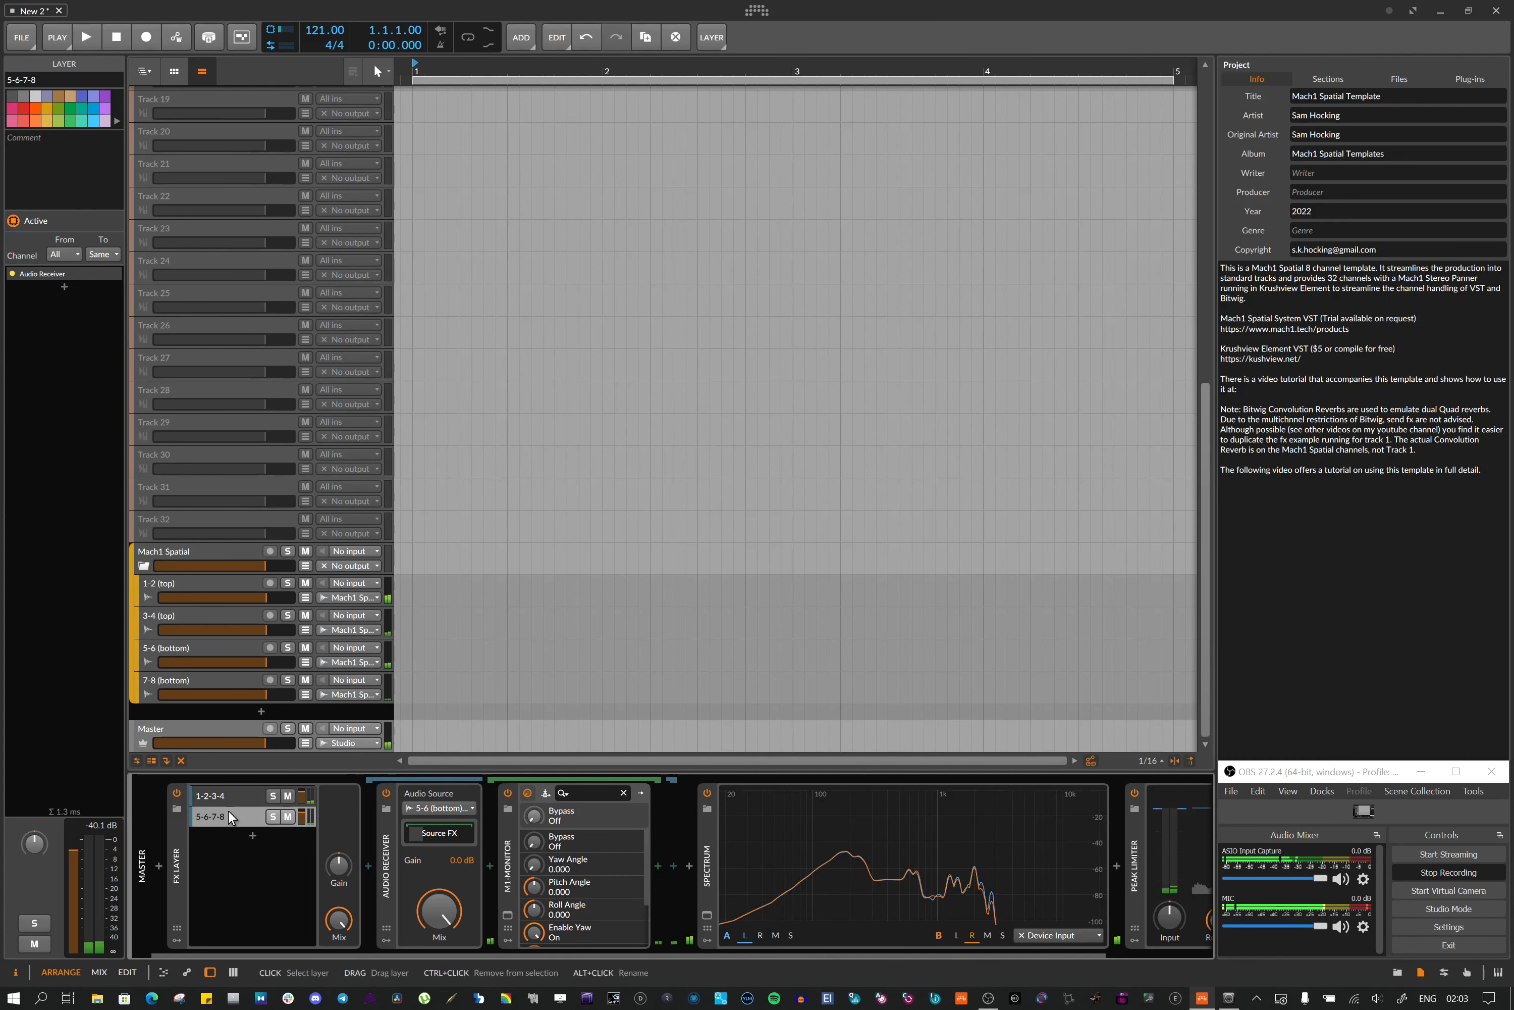
Select the Master's 1-2-3-4 and 5-6-7-8 layers, then its Spectrum and Peak Limiter devices
left_click(227, 795)
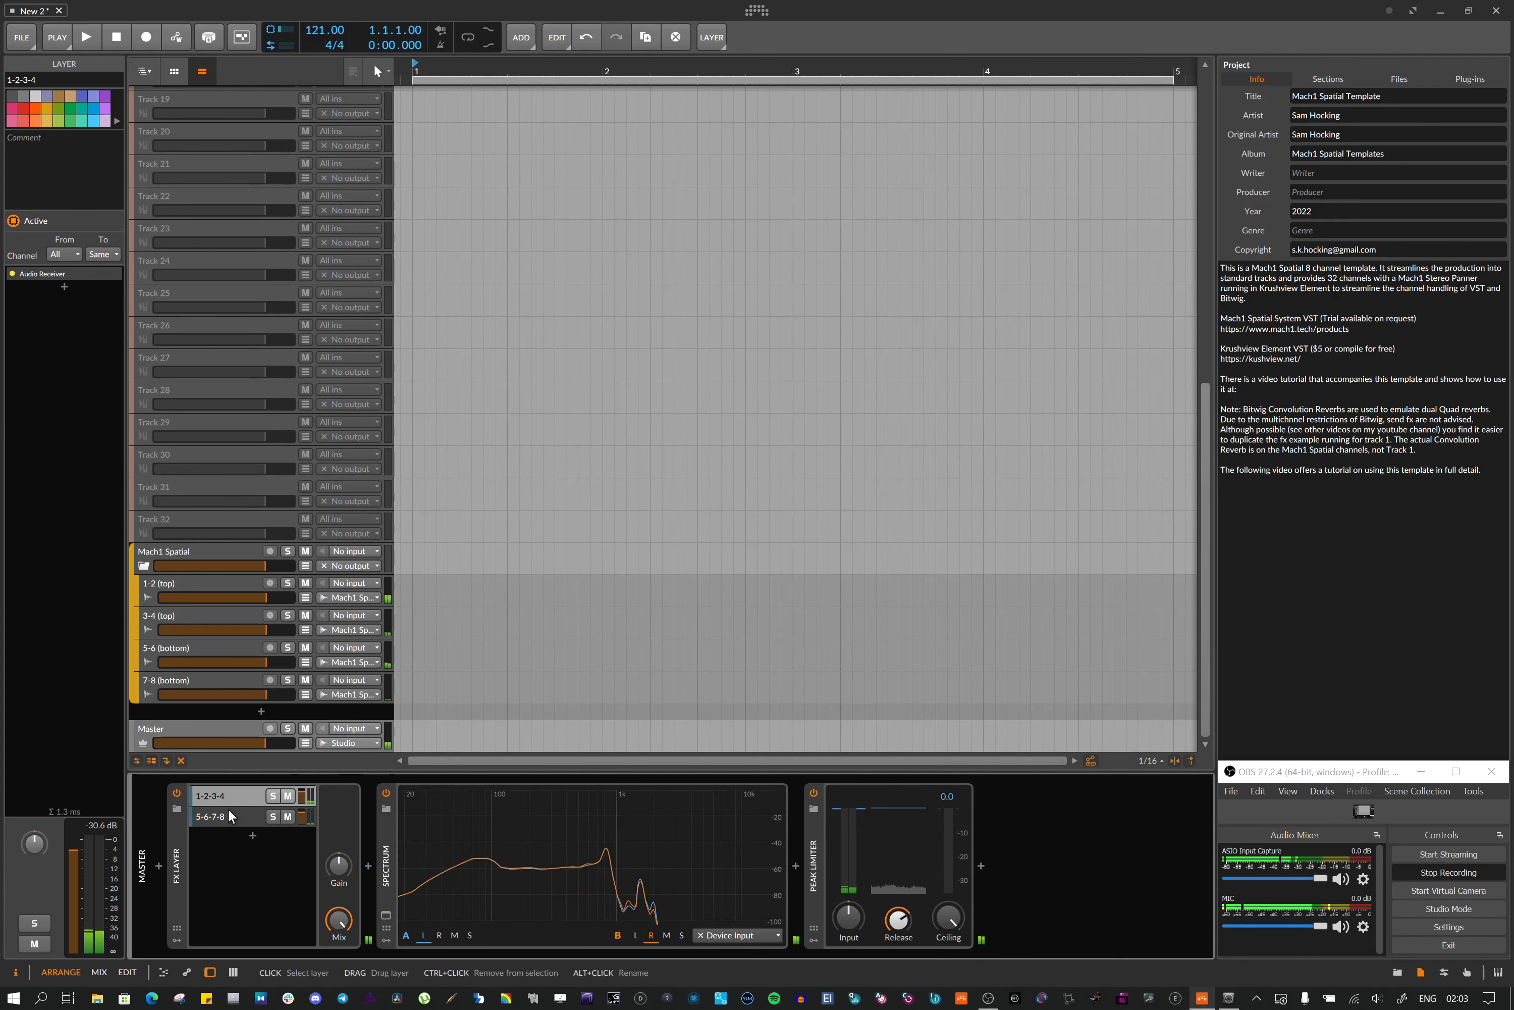
left_click(226, 817)
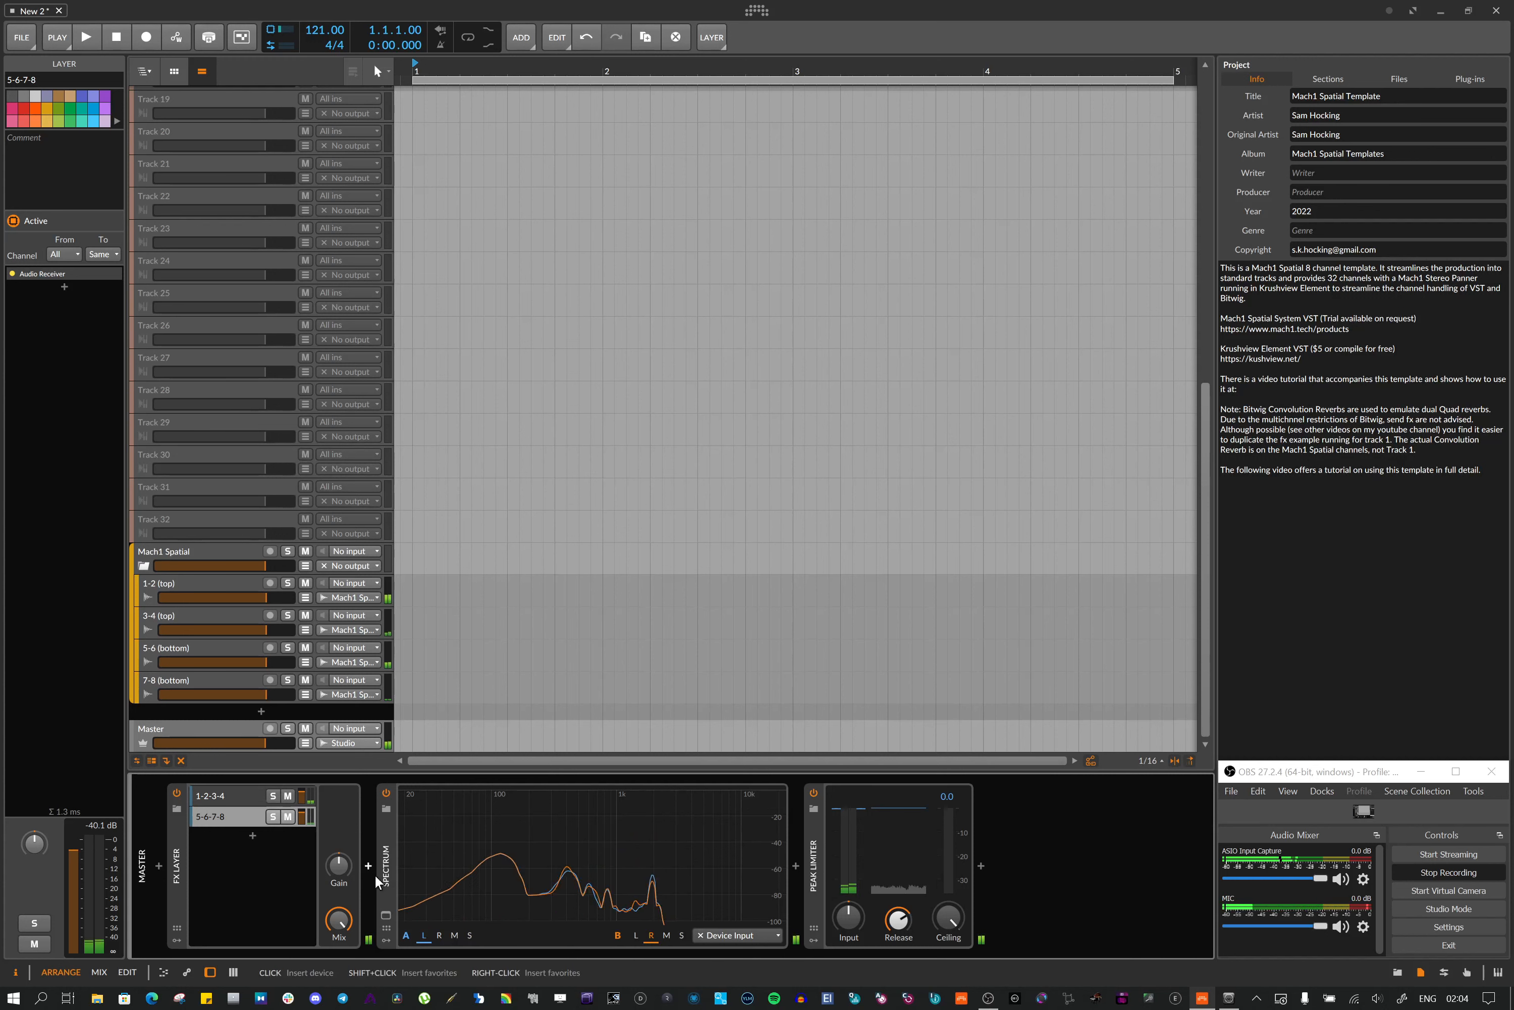
left_click(388, 866)
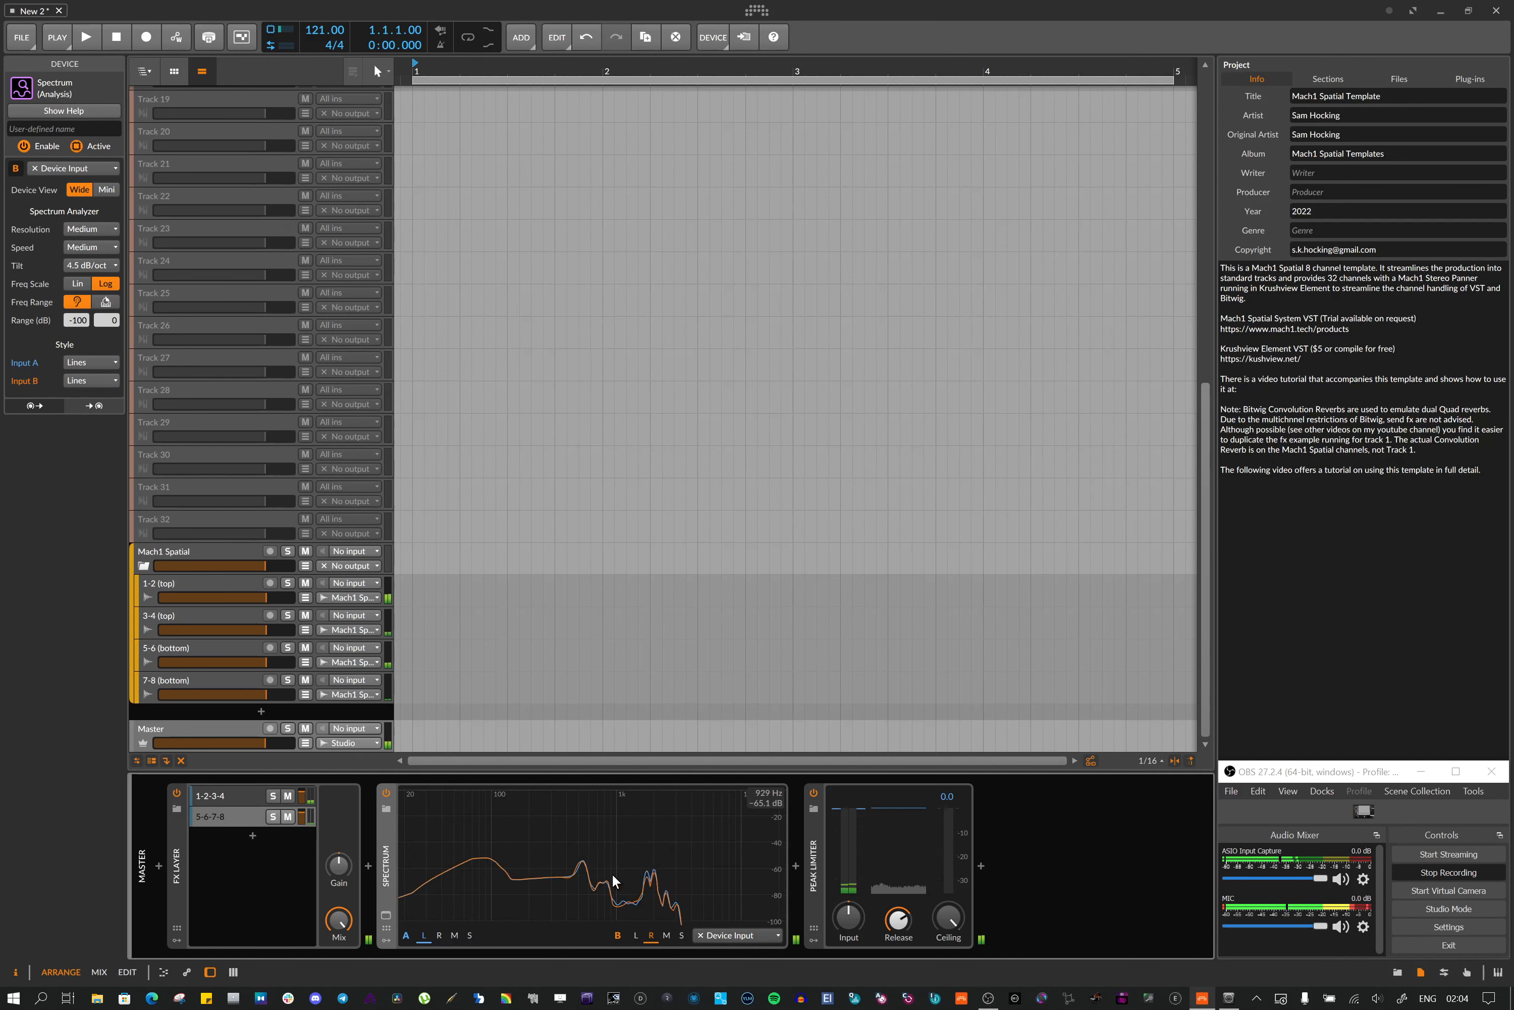
left_click(811, 841)
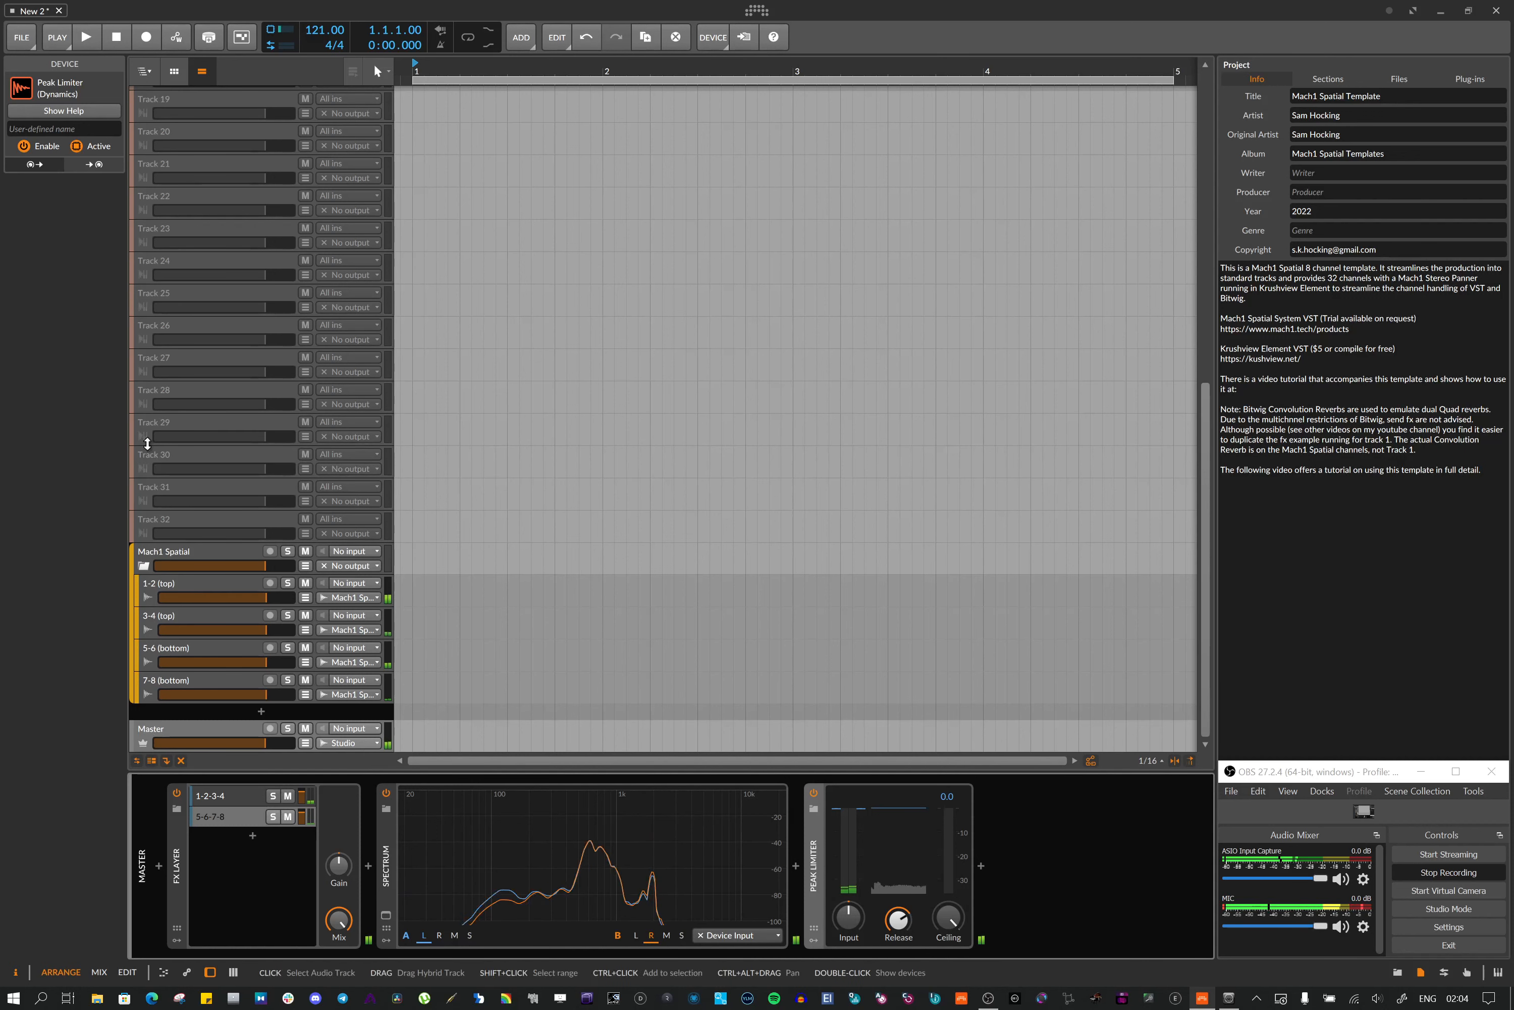
Open the Export Audio dialog, expand and collapse the Mach1 Spatial group's tracks, and cancel
left_click(22, 38)
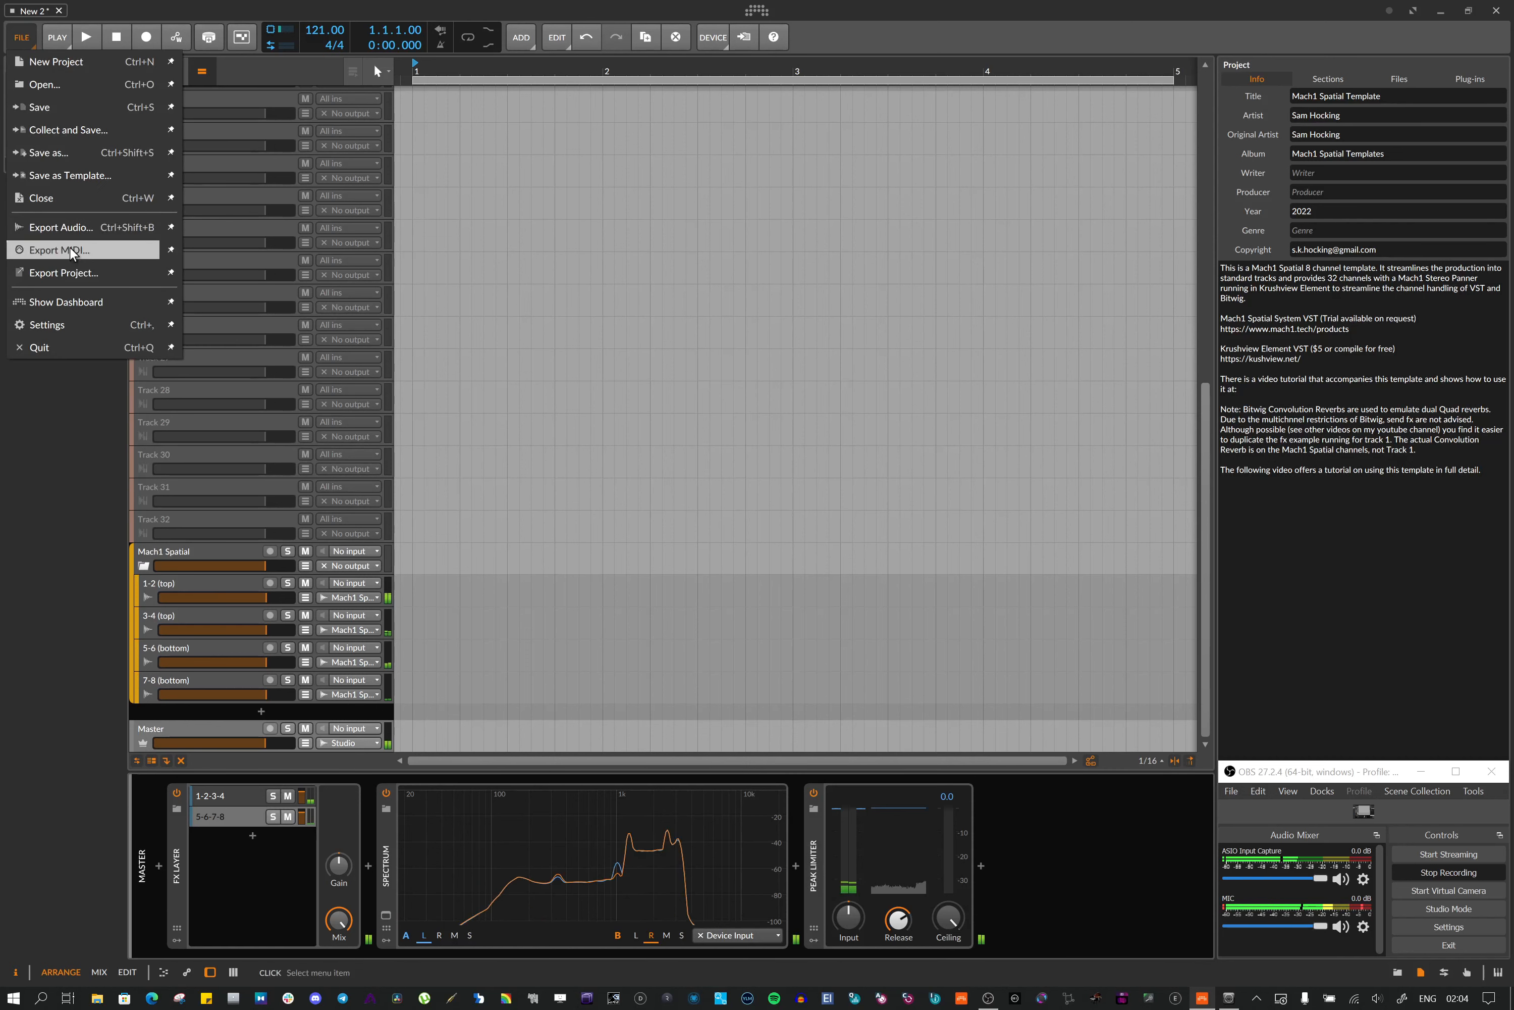
left_click(62, 226)
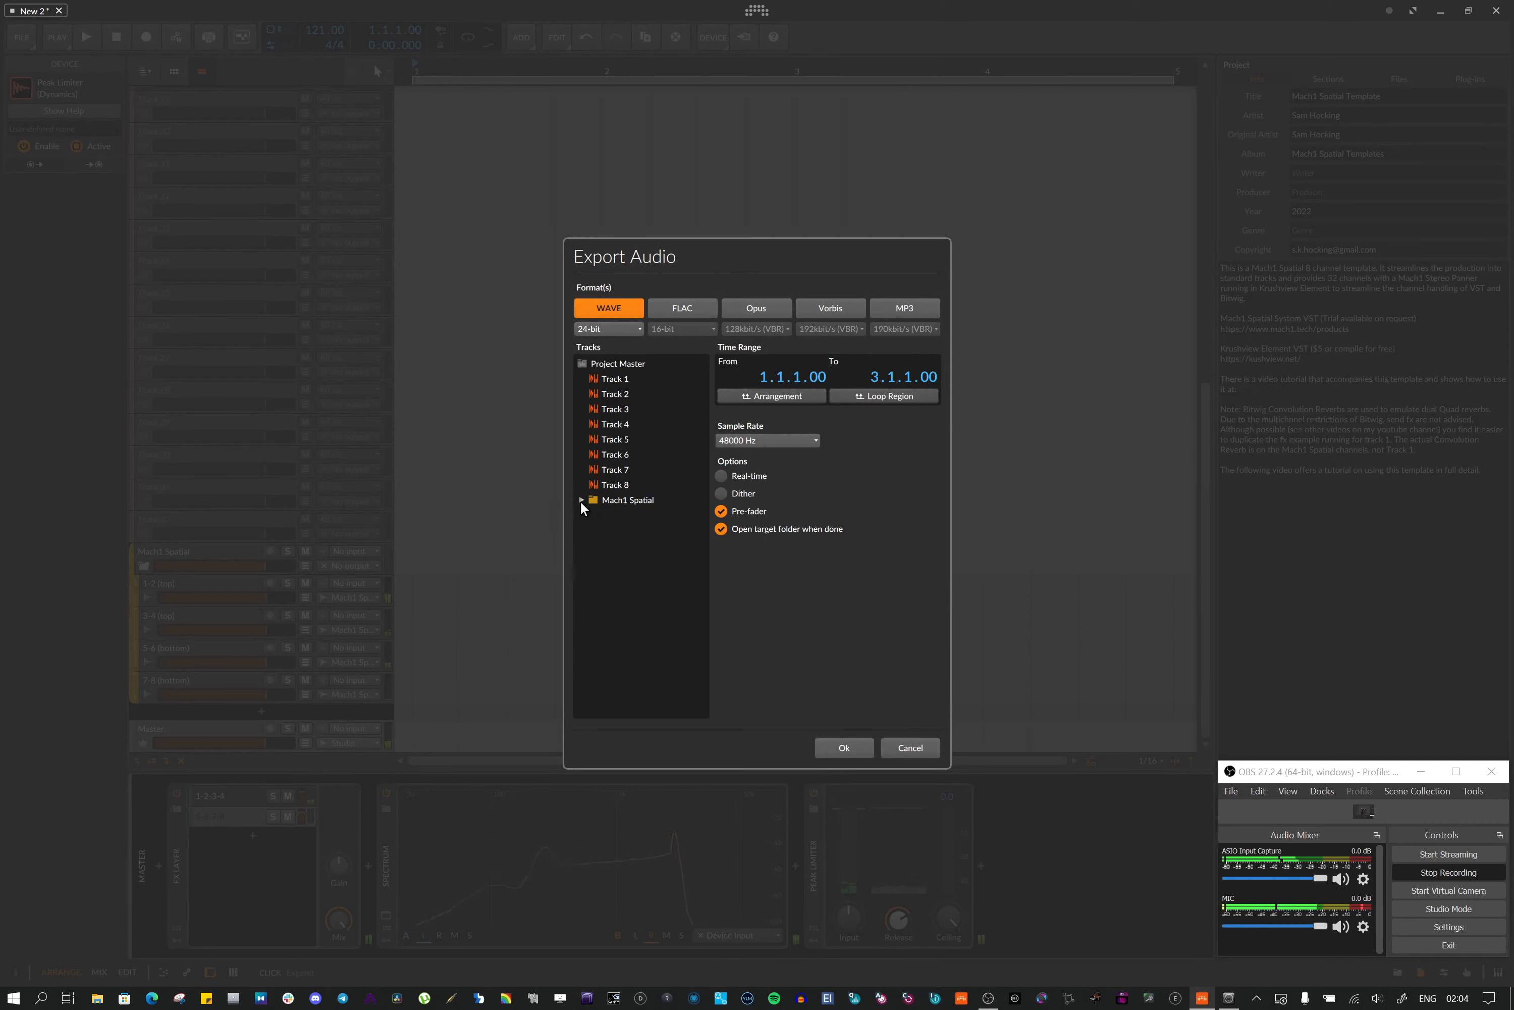
left_click(581, 499)
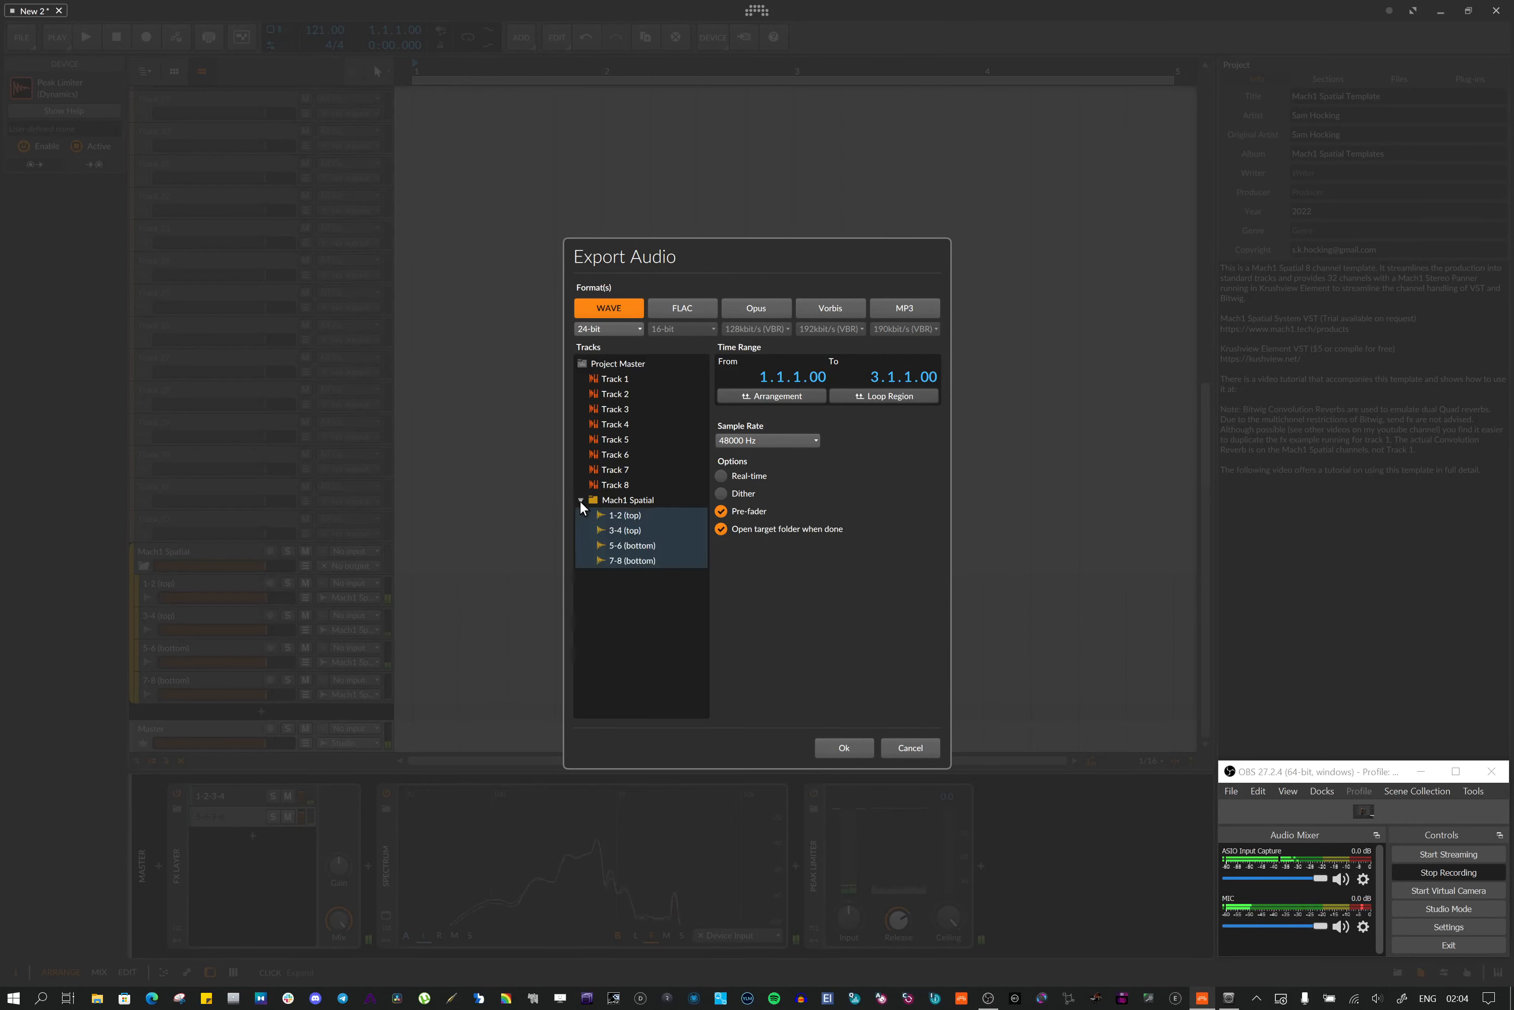
left_click(580, 500)
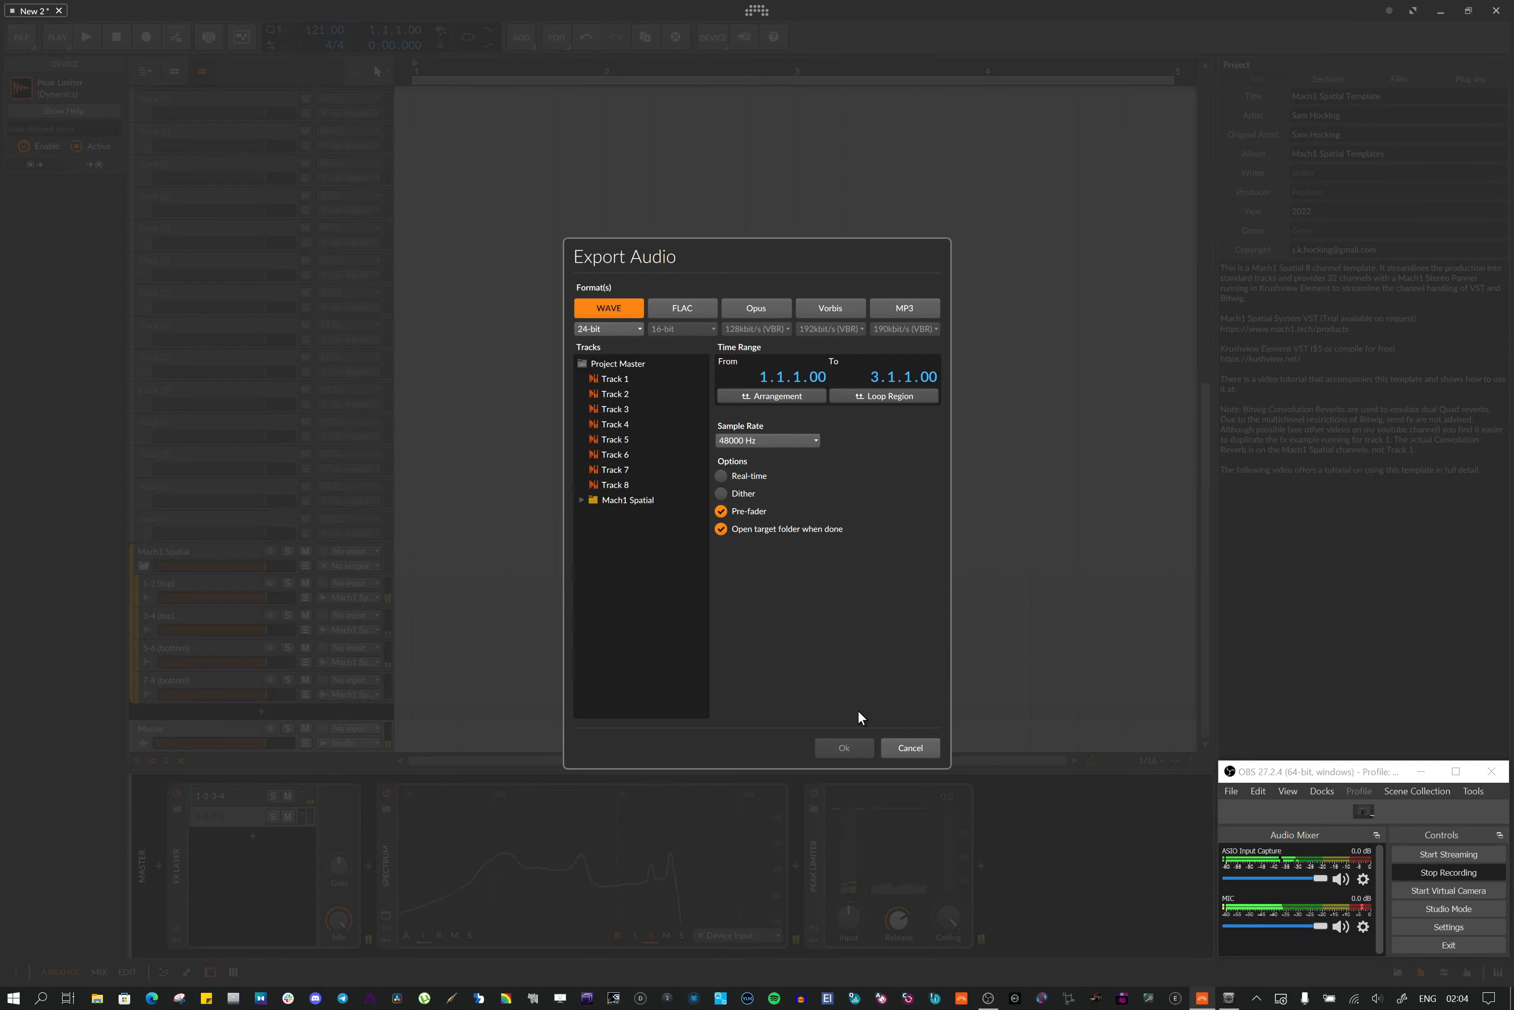
left_click(922, 750)
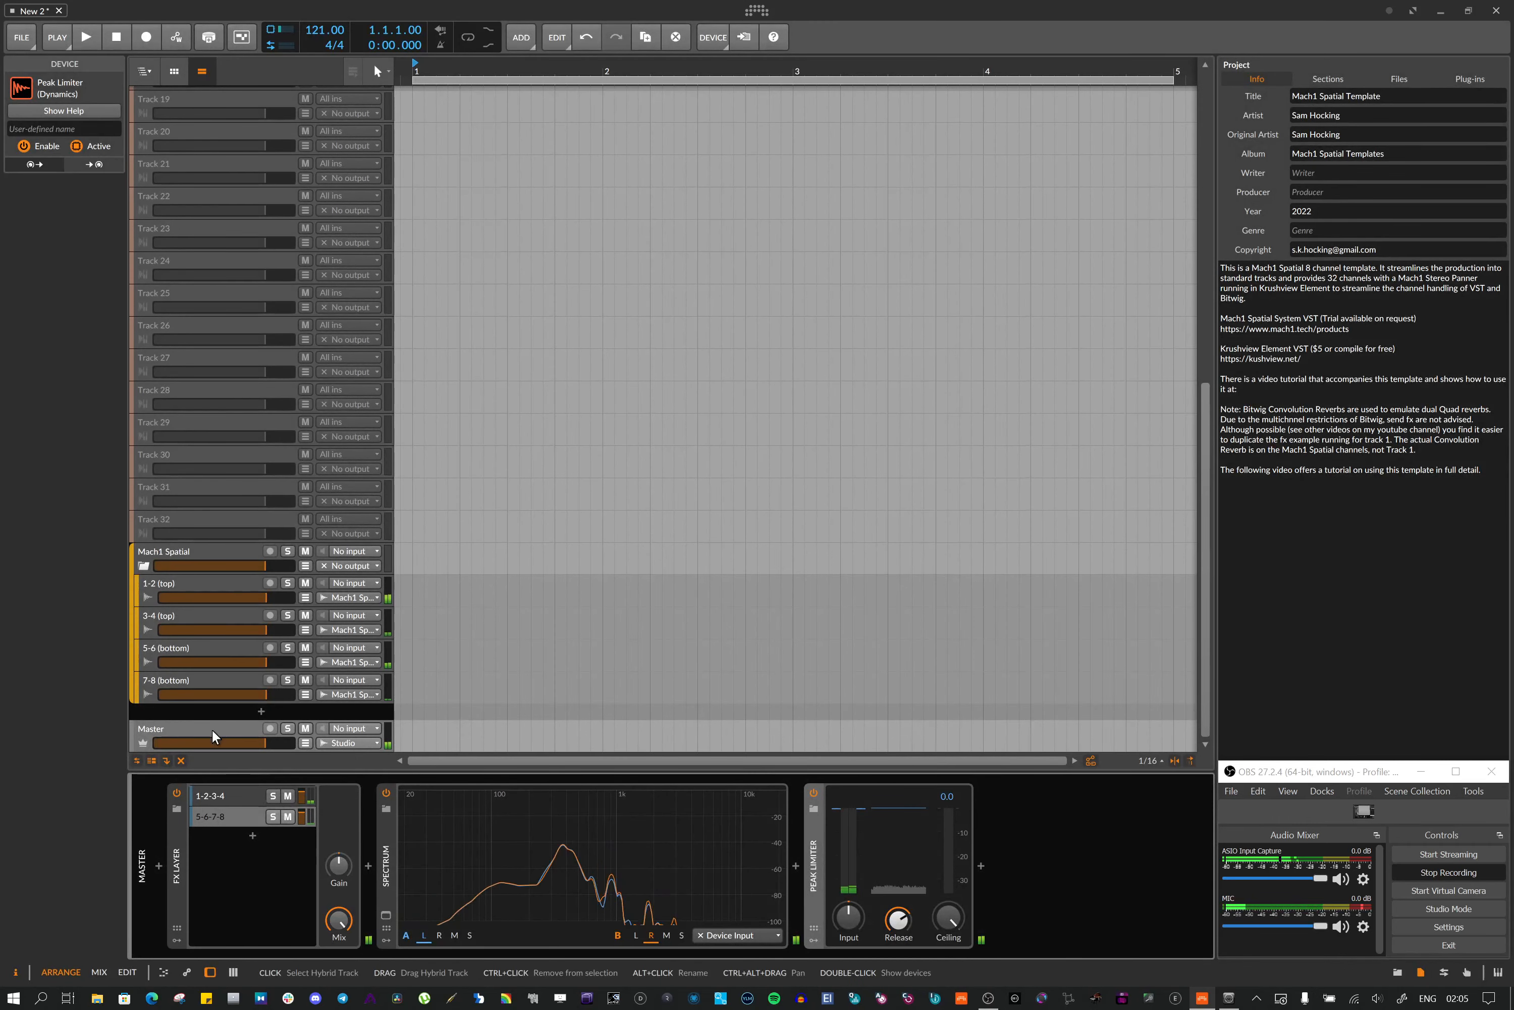
Select the Master track and open its context menu without choosing anything
left_click(213, 729)
right_click(212, 729)
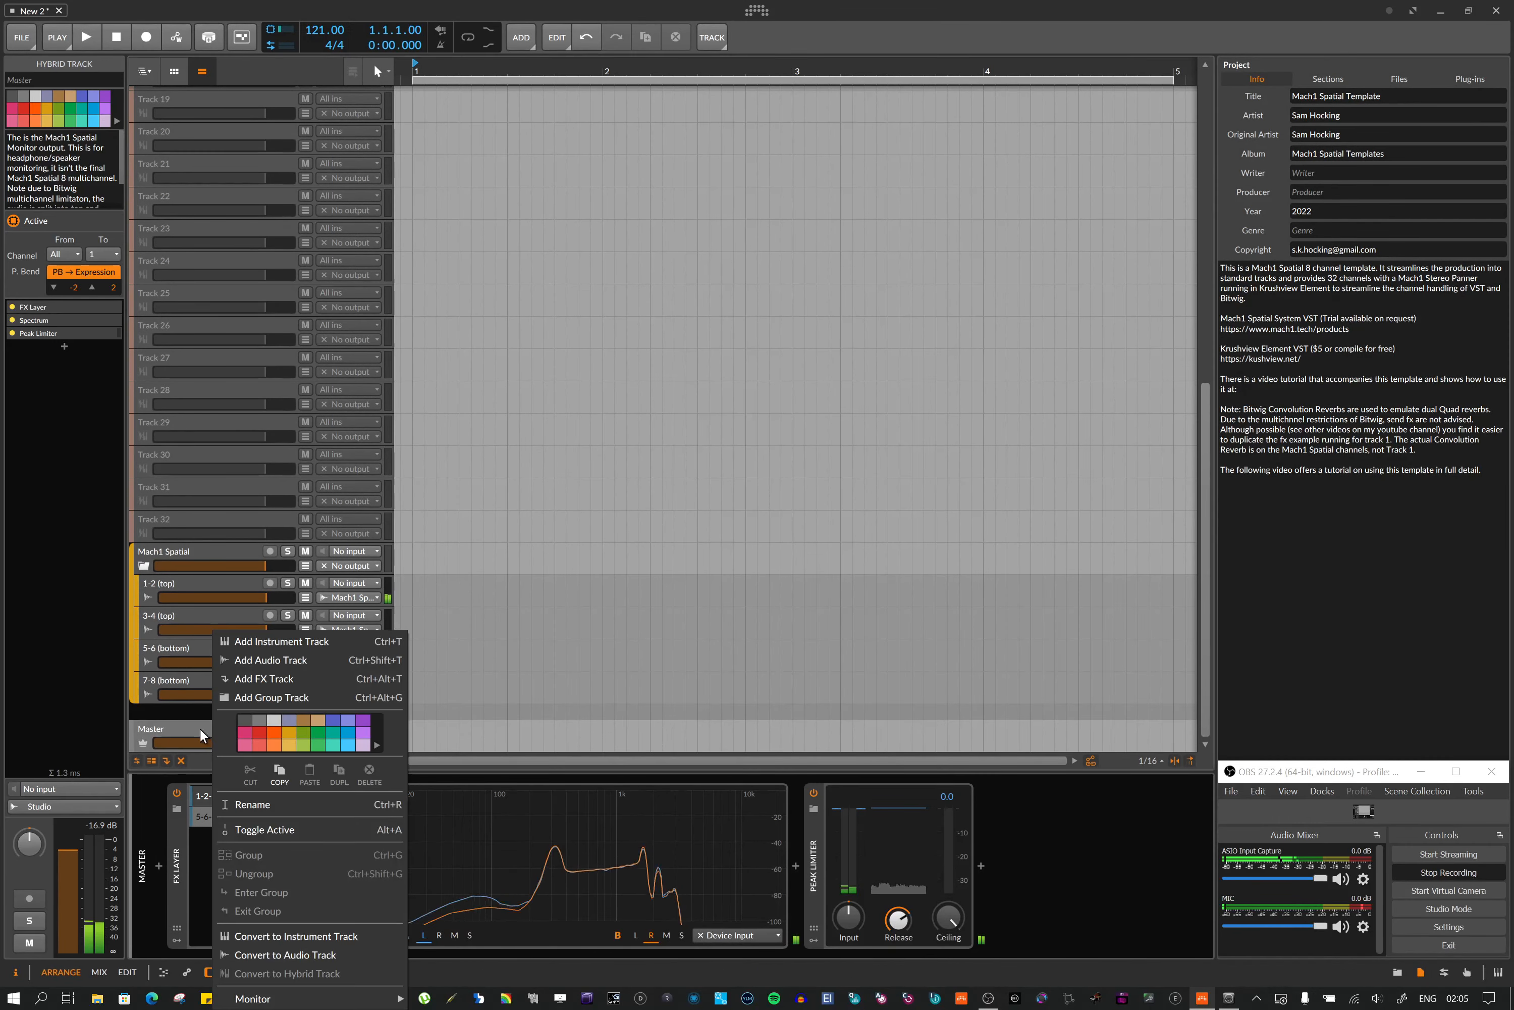
left_click(189, 728)
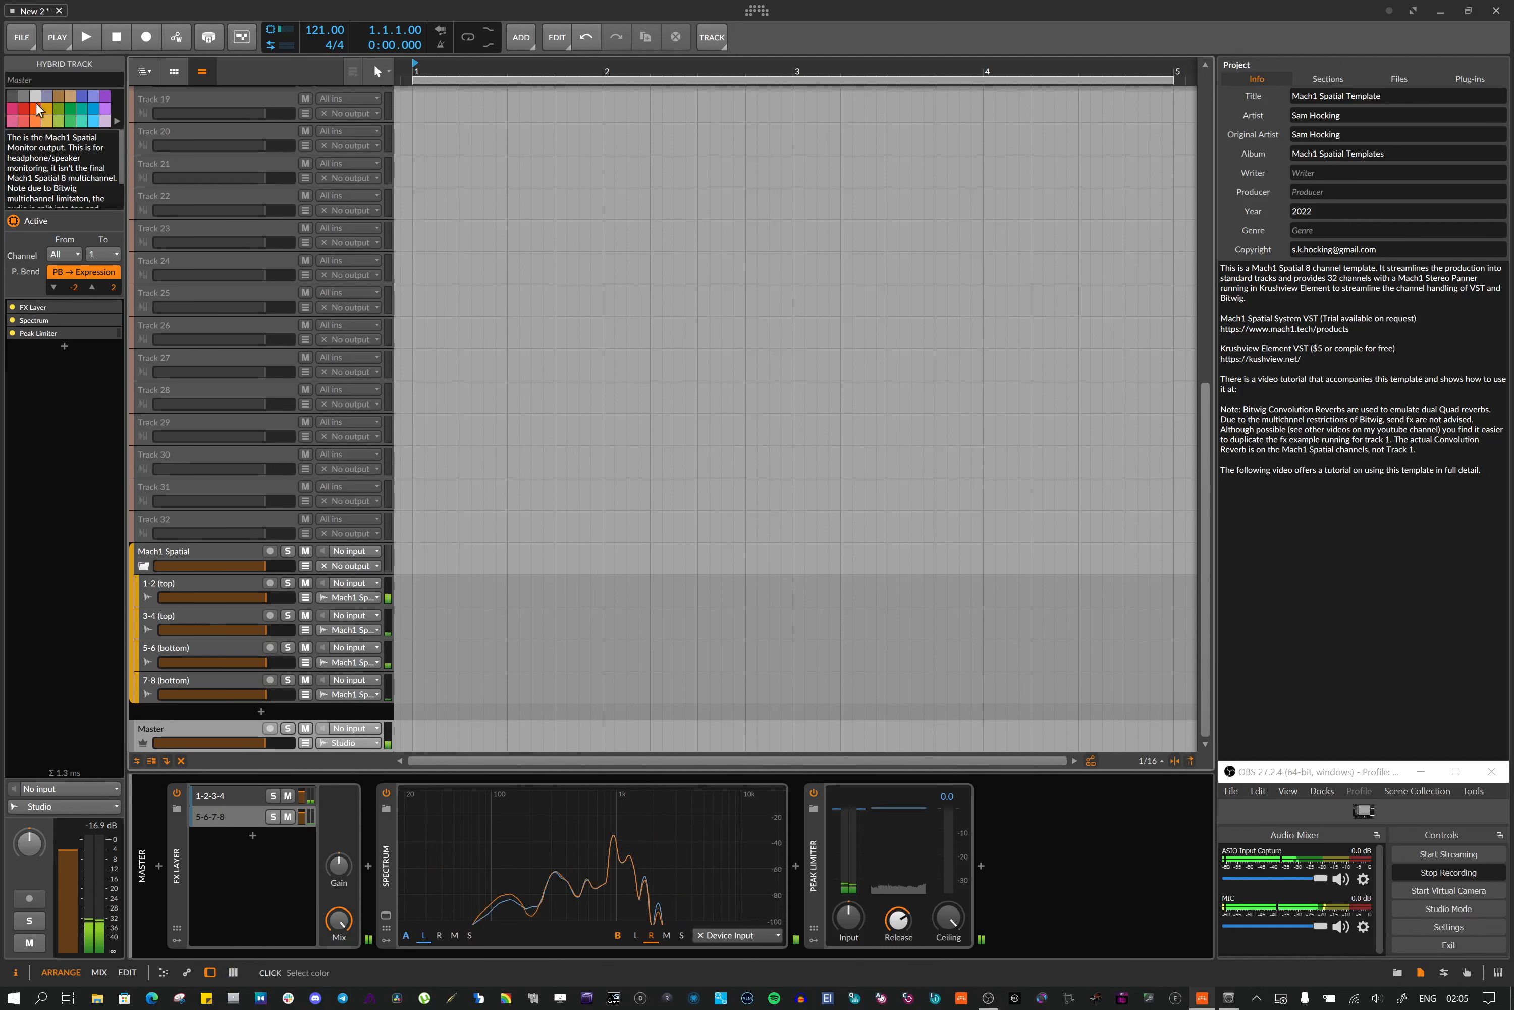
Open the Export Audio dialog again, select Project Master in the track list, and cancel
left_click(22, 38)
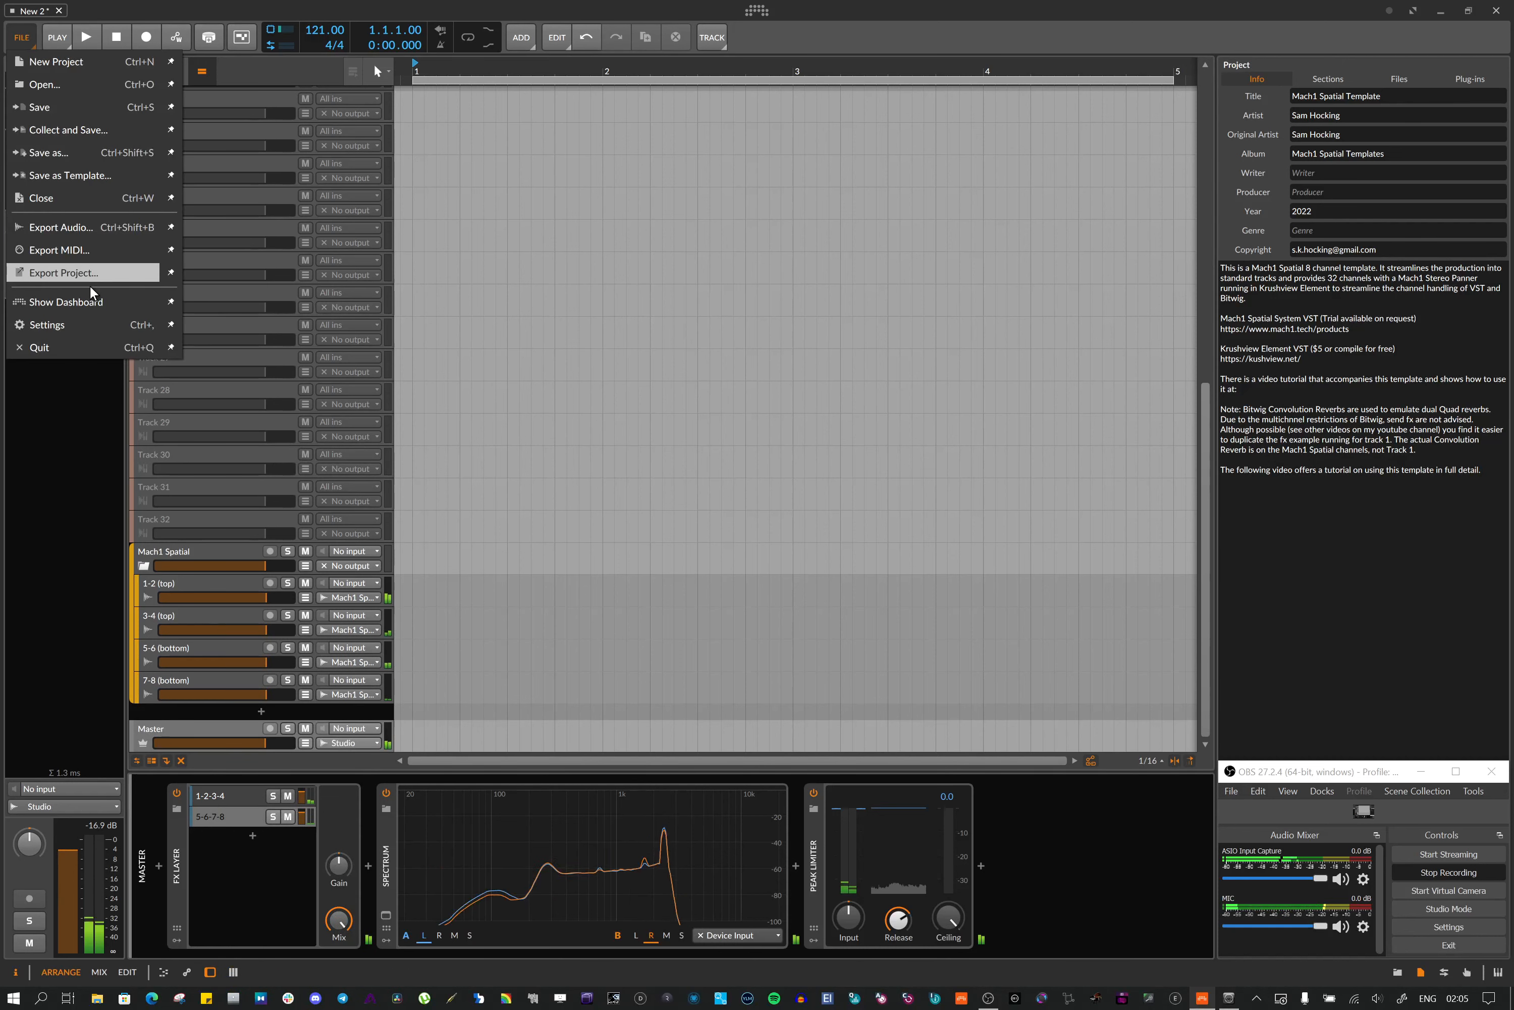
left_click(75, 227)
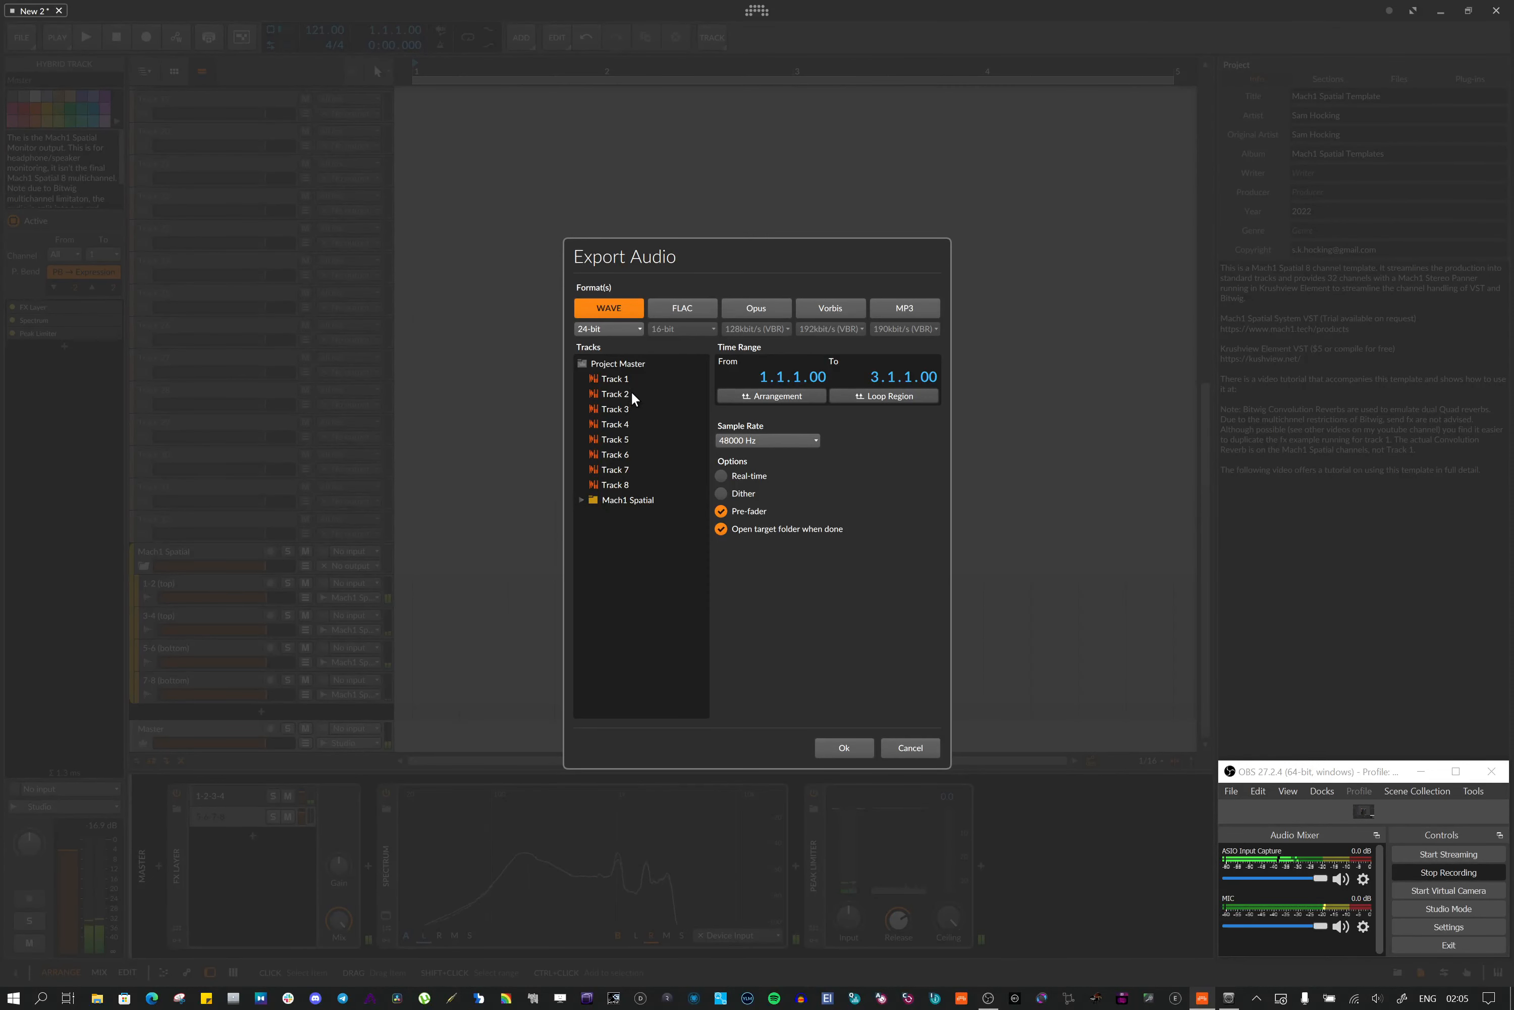
left_click(627, 365)
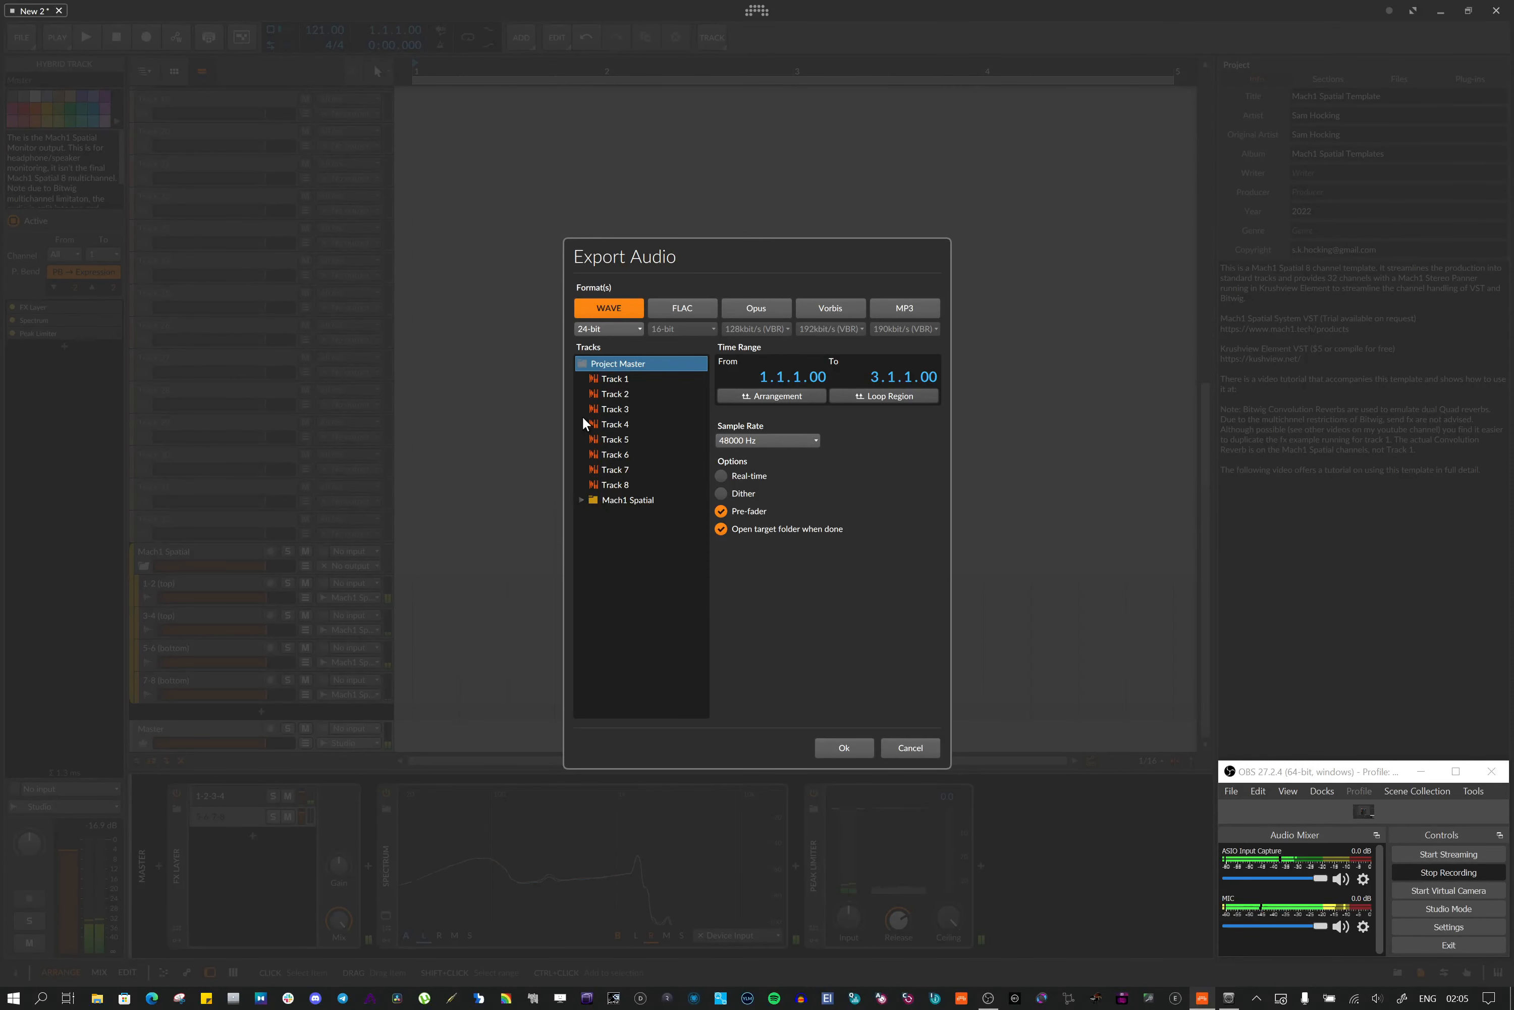
left_click(929, 747)
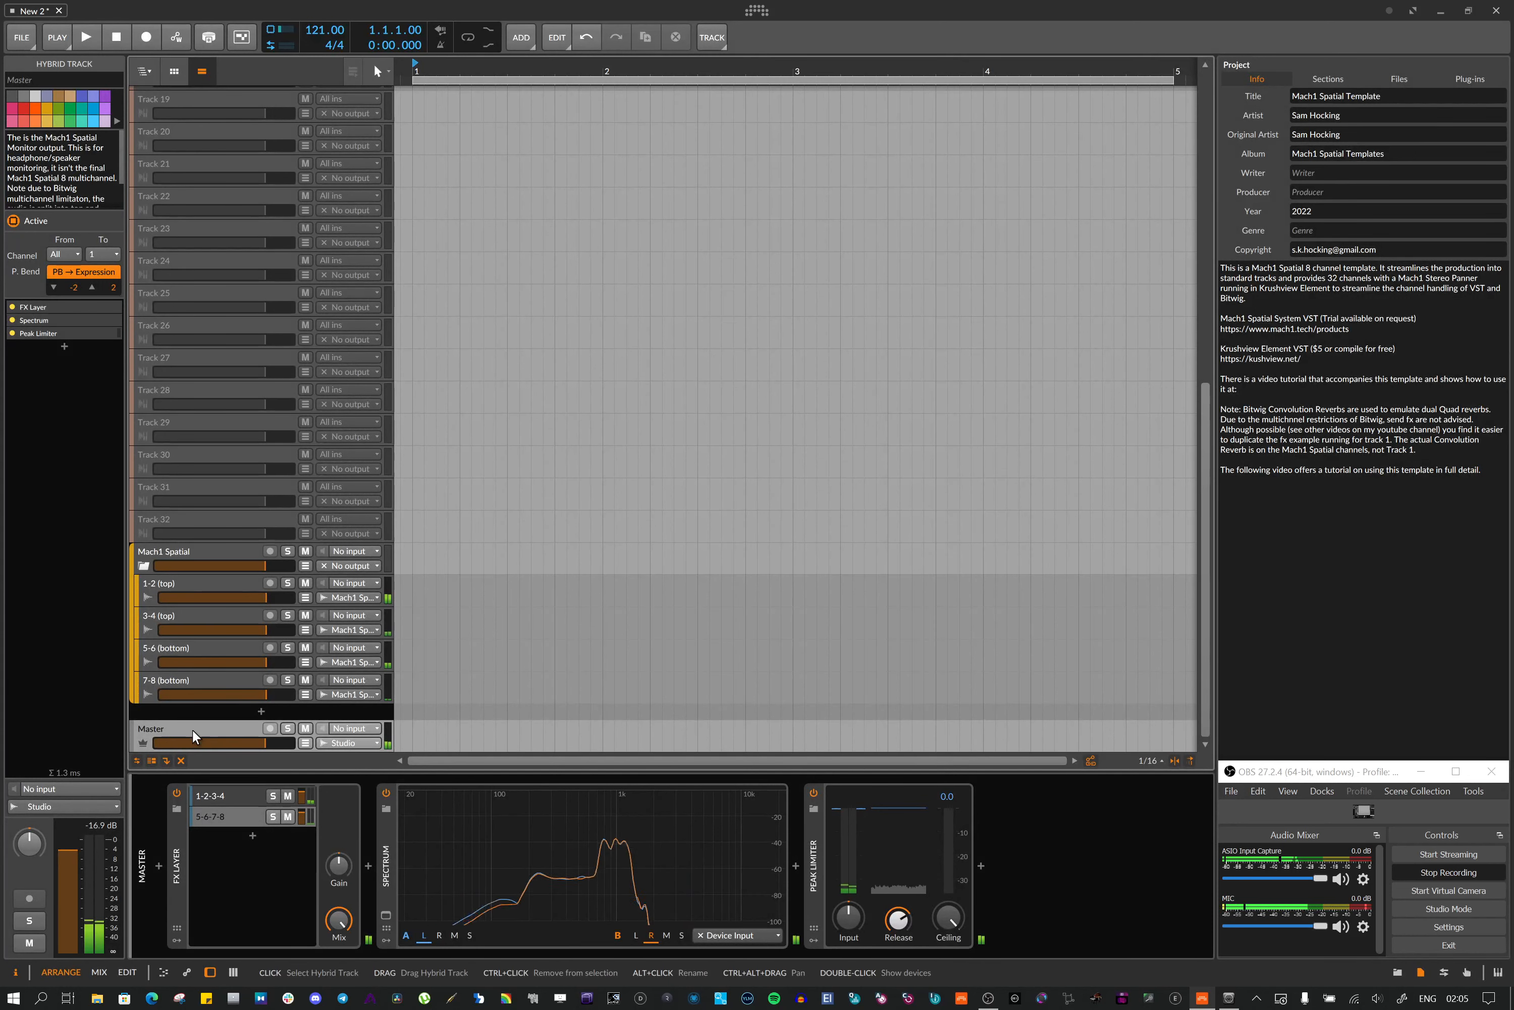
Open the Master track's input source list and close it without changing it
left_click(357, 728)
mouse_move(357, 728)
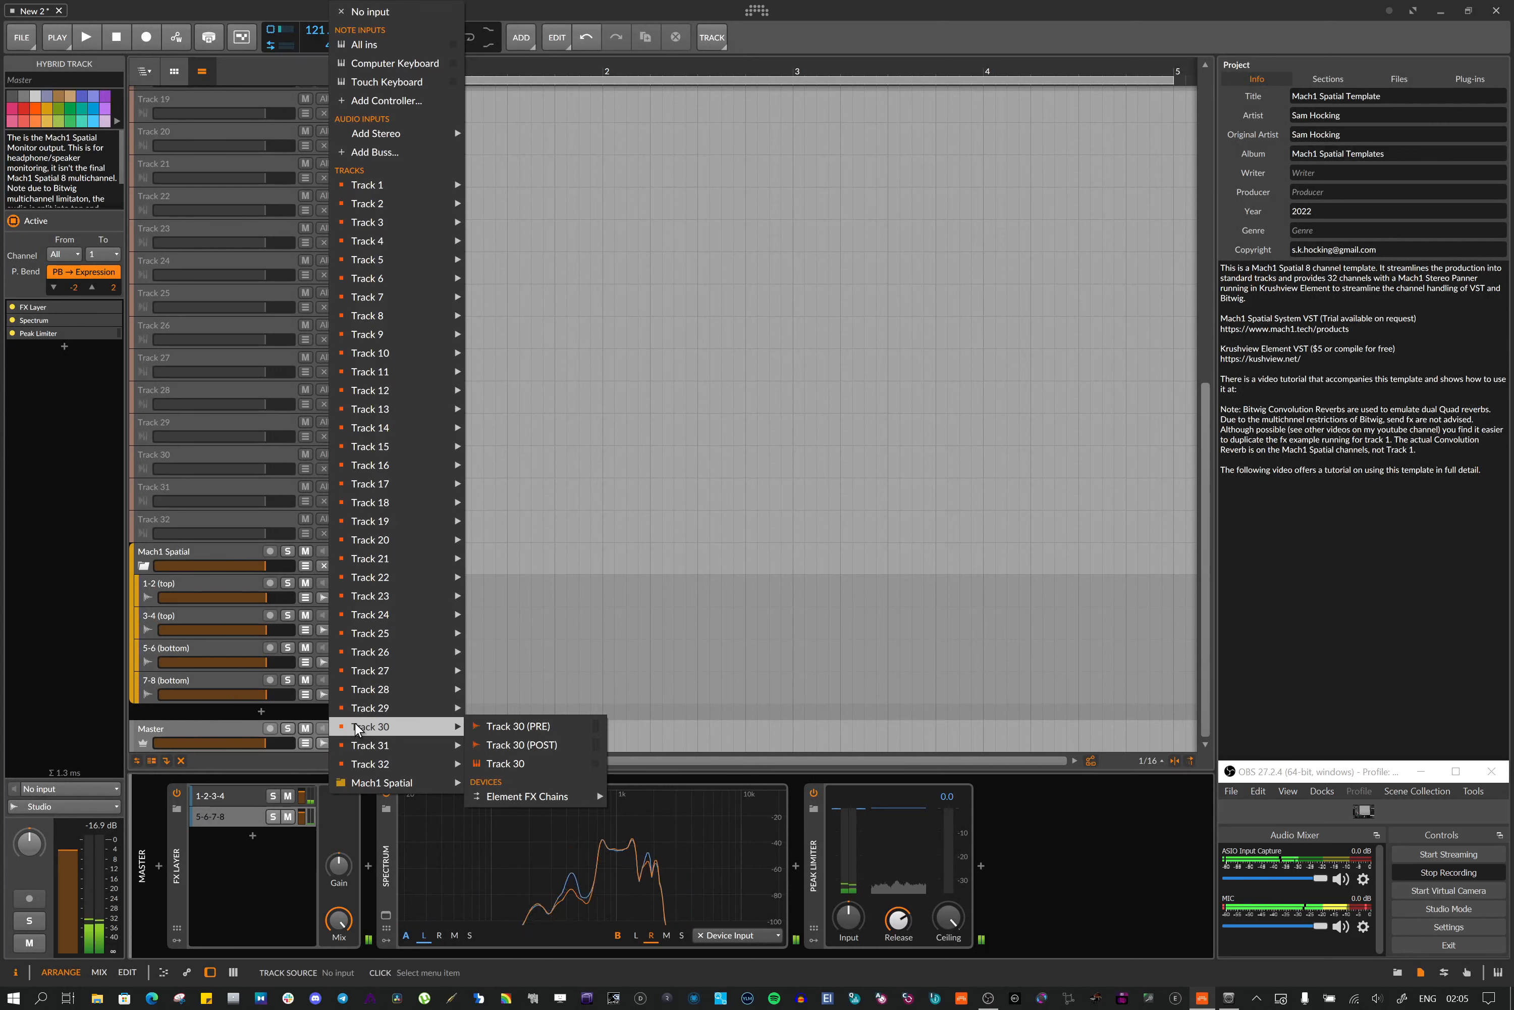
left_click(197, 725)
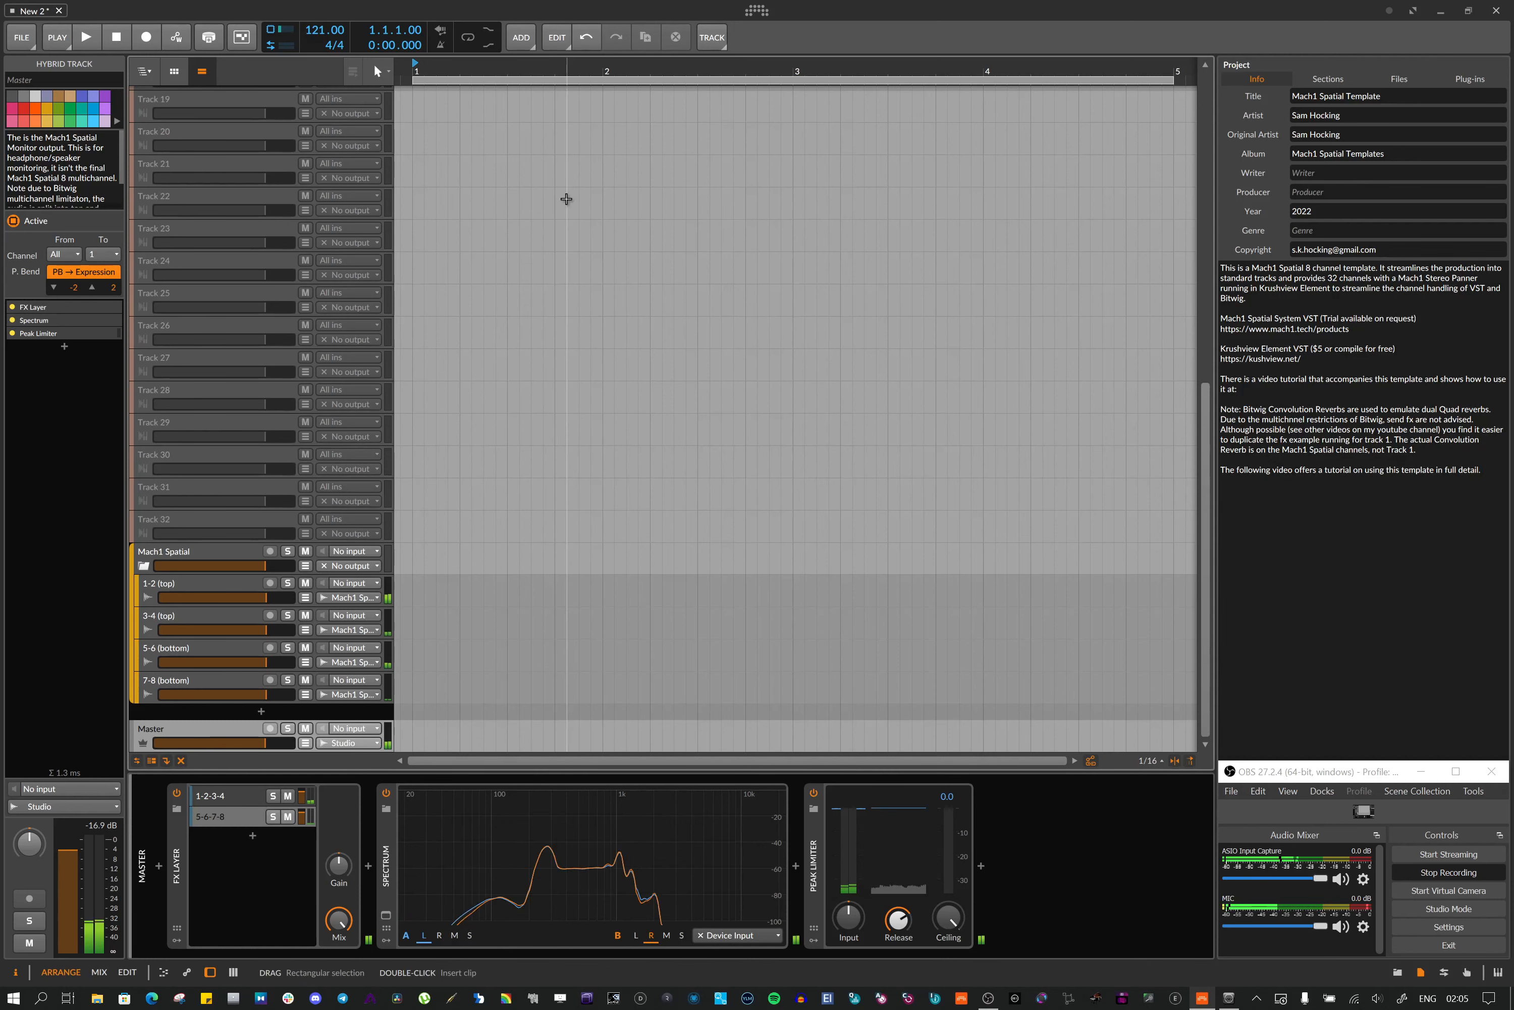
Select Track 1 and Track 2 in turn, scrolling between the source tracks and the Mach1 Spatial group
scroll(339, 317, "up", 9)
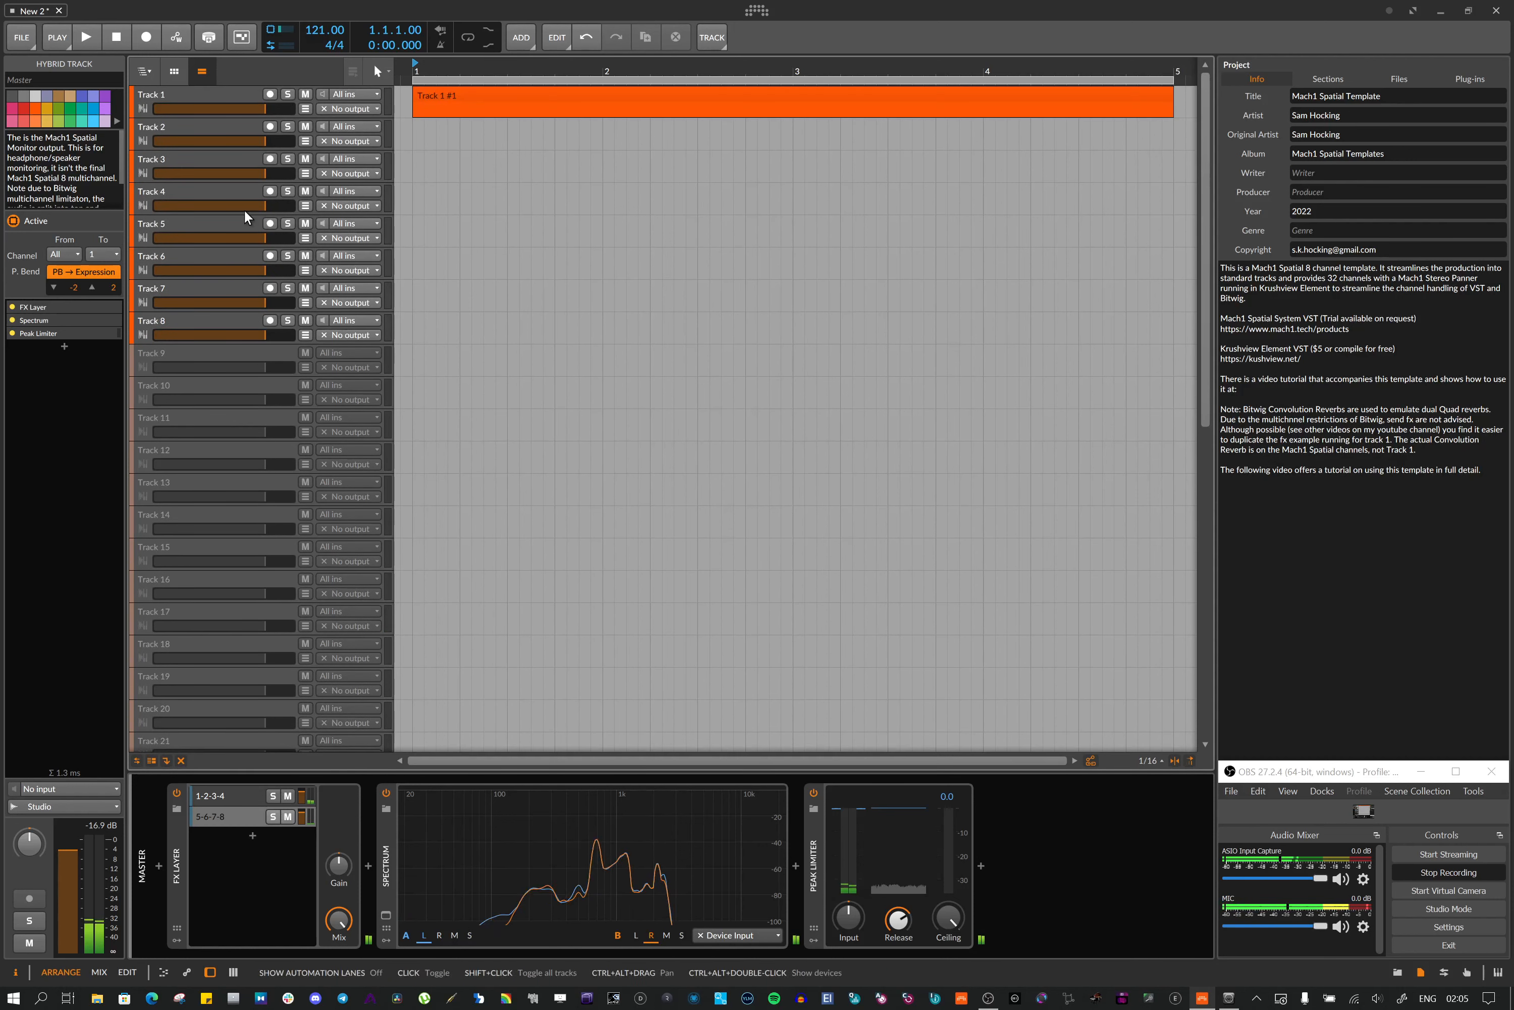
left_click(188, 92)
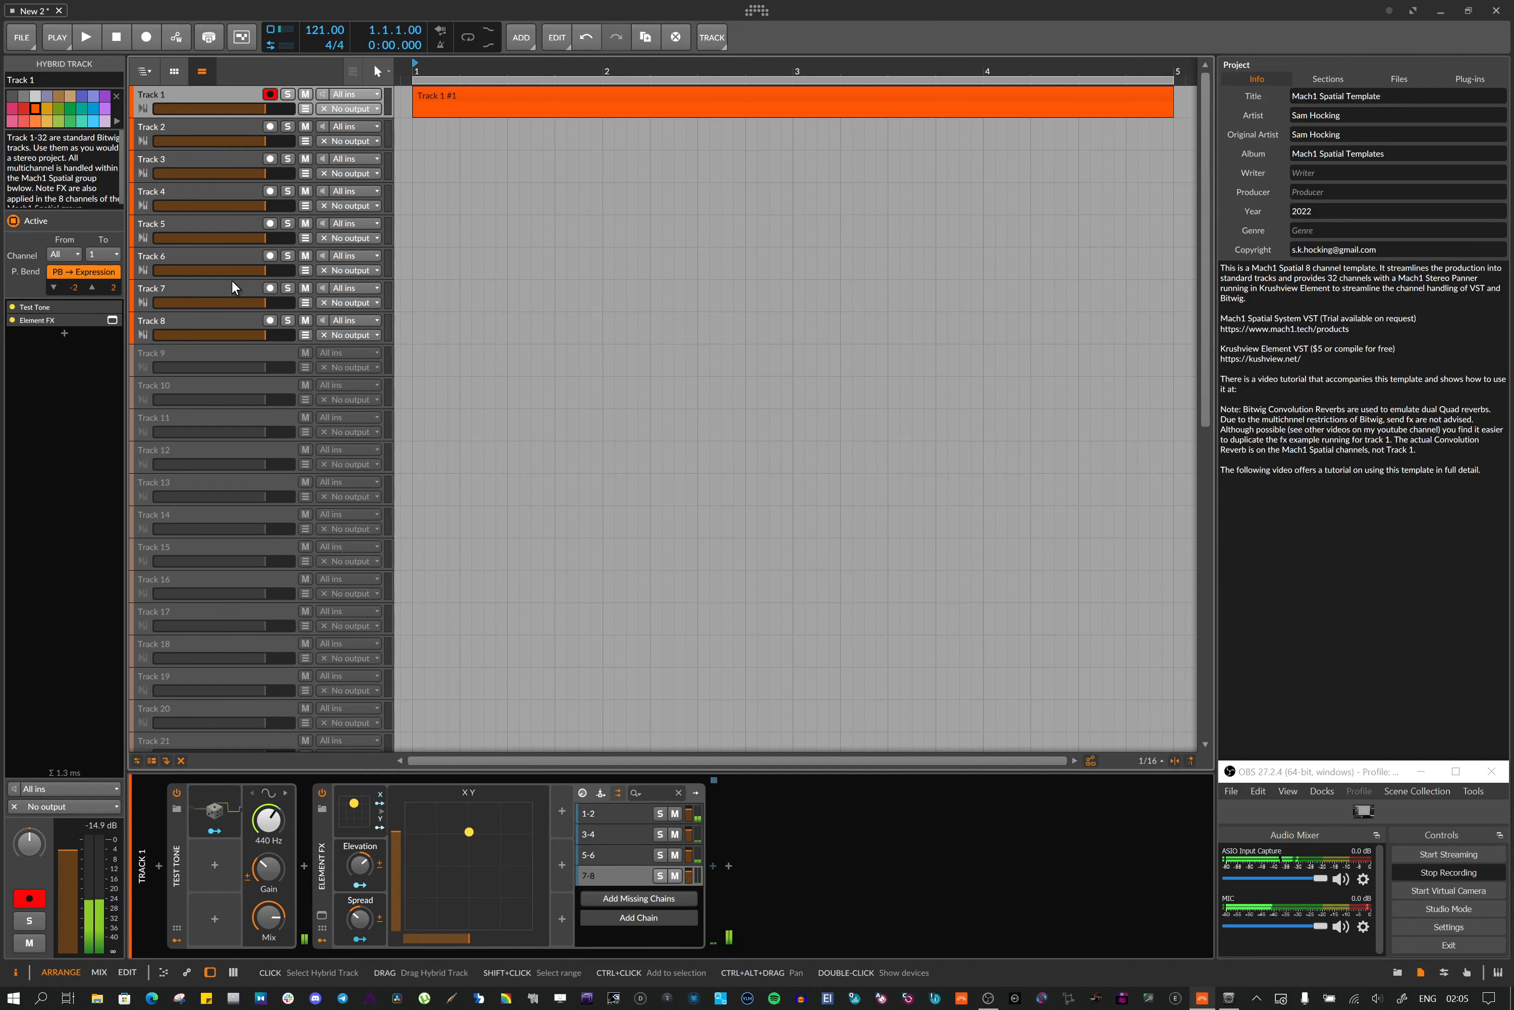
scroll(290, 383, "down", 3)
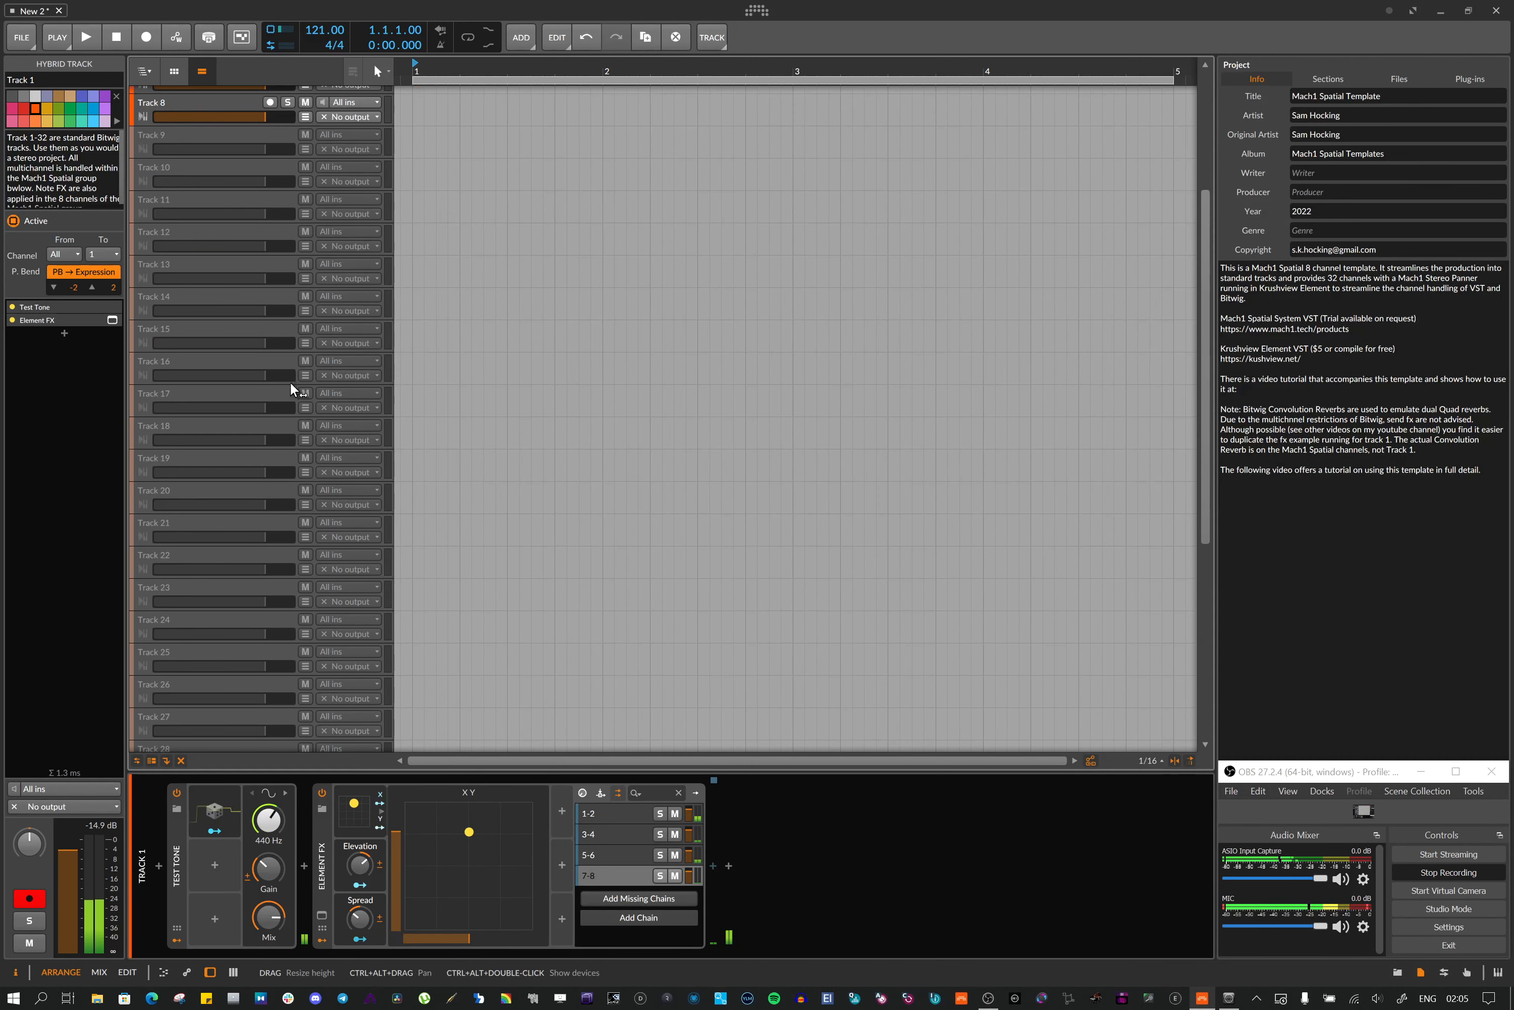
scroll(290, 389, "down", 5)
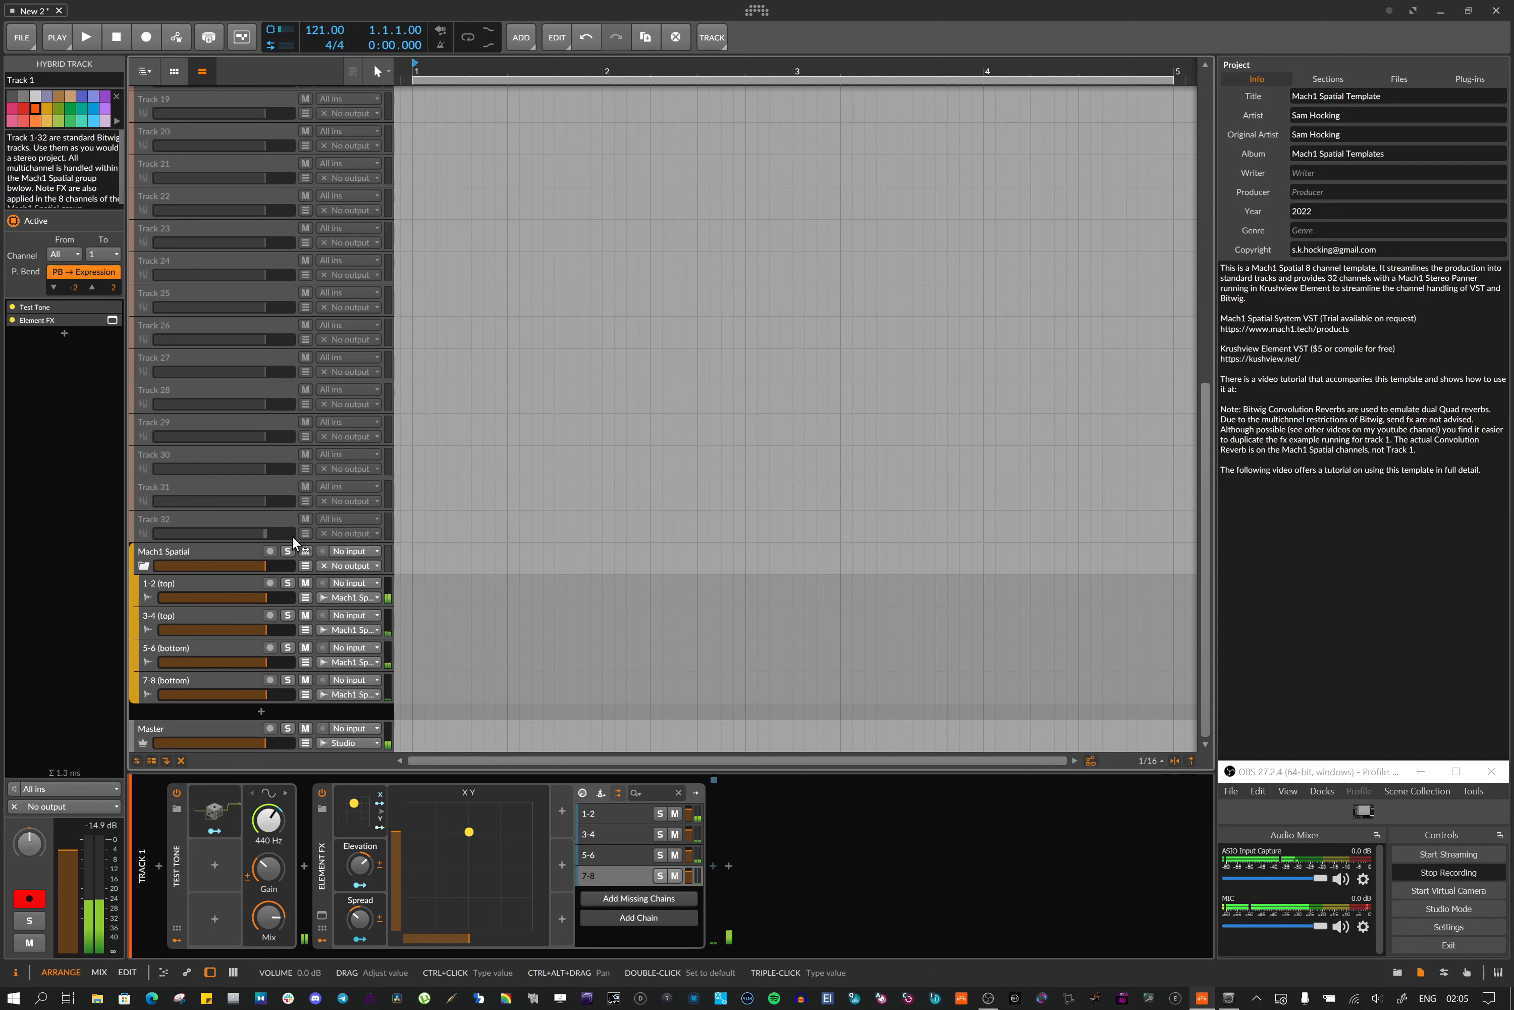
scroll(246, 551, "up", 8)
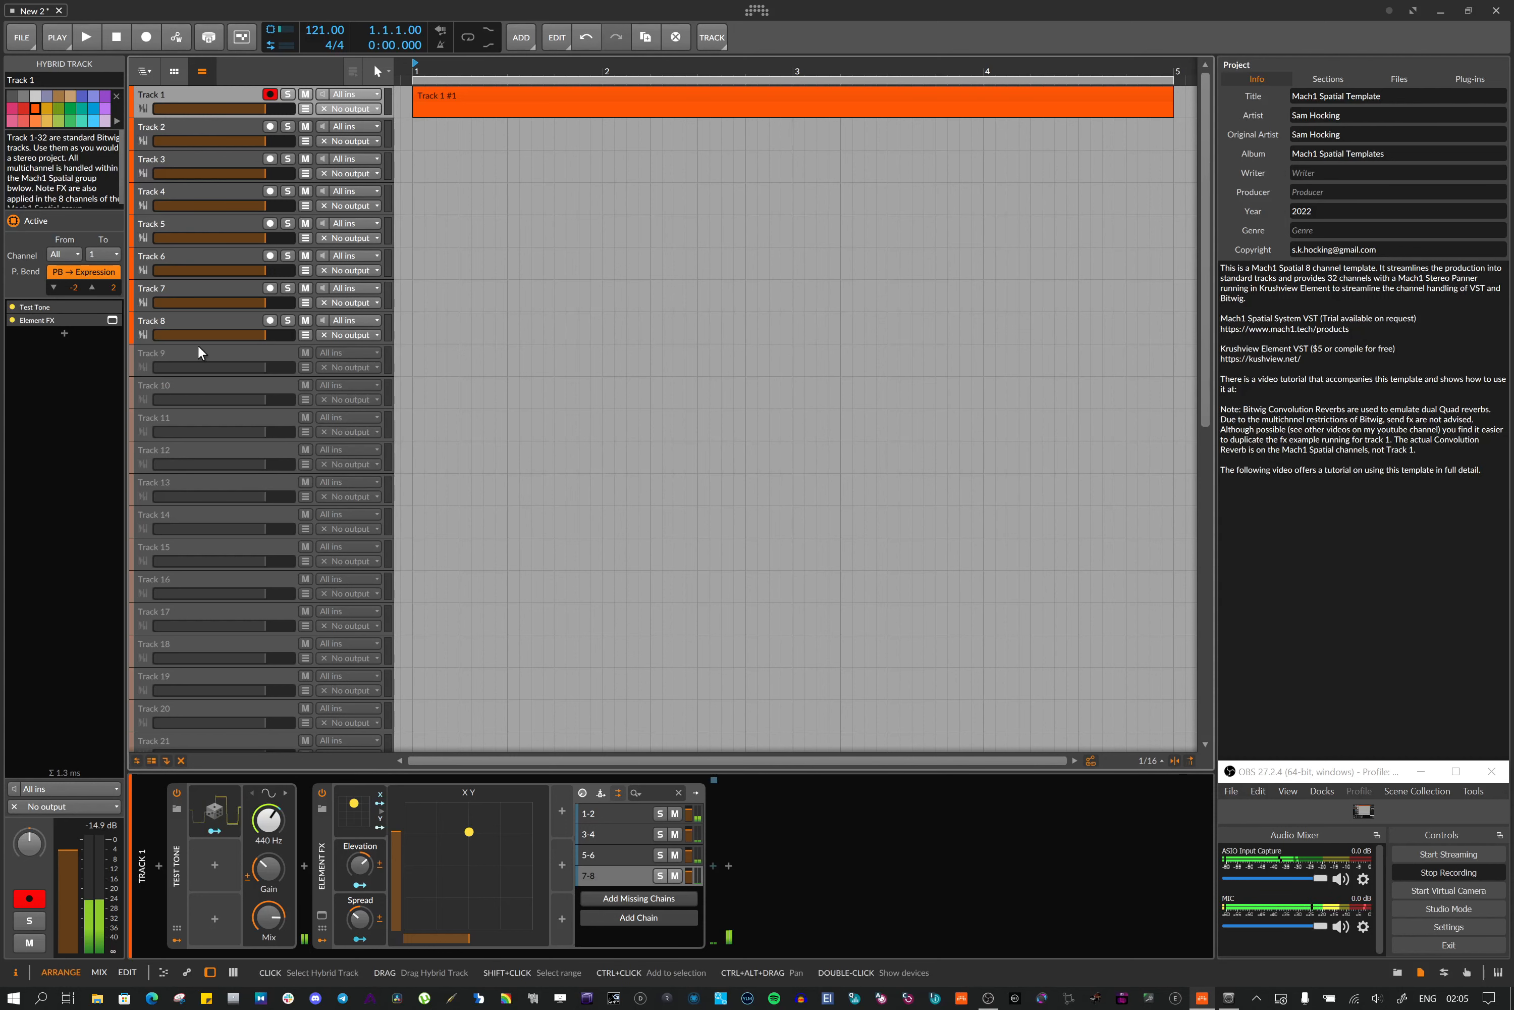
left_click(192, 132)
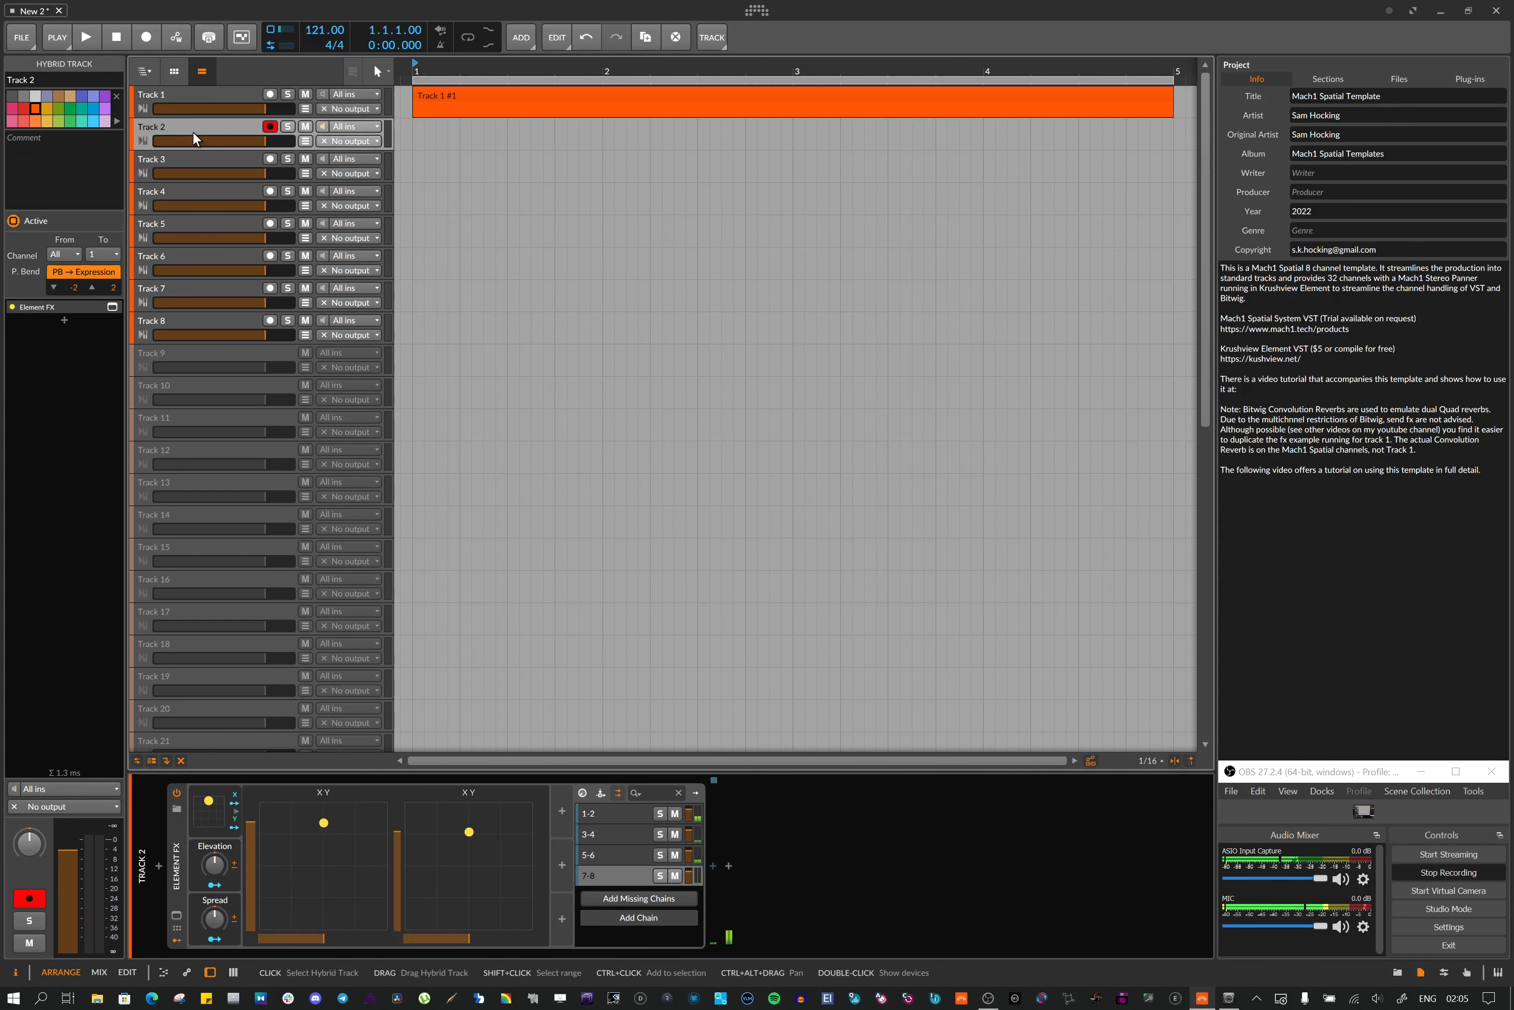
left_click(200, 103)
scroll(251, 565, "down", 10)
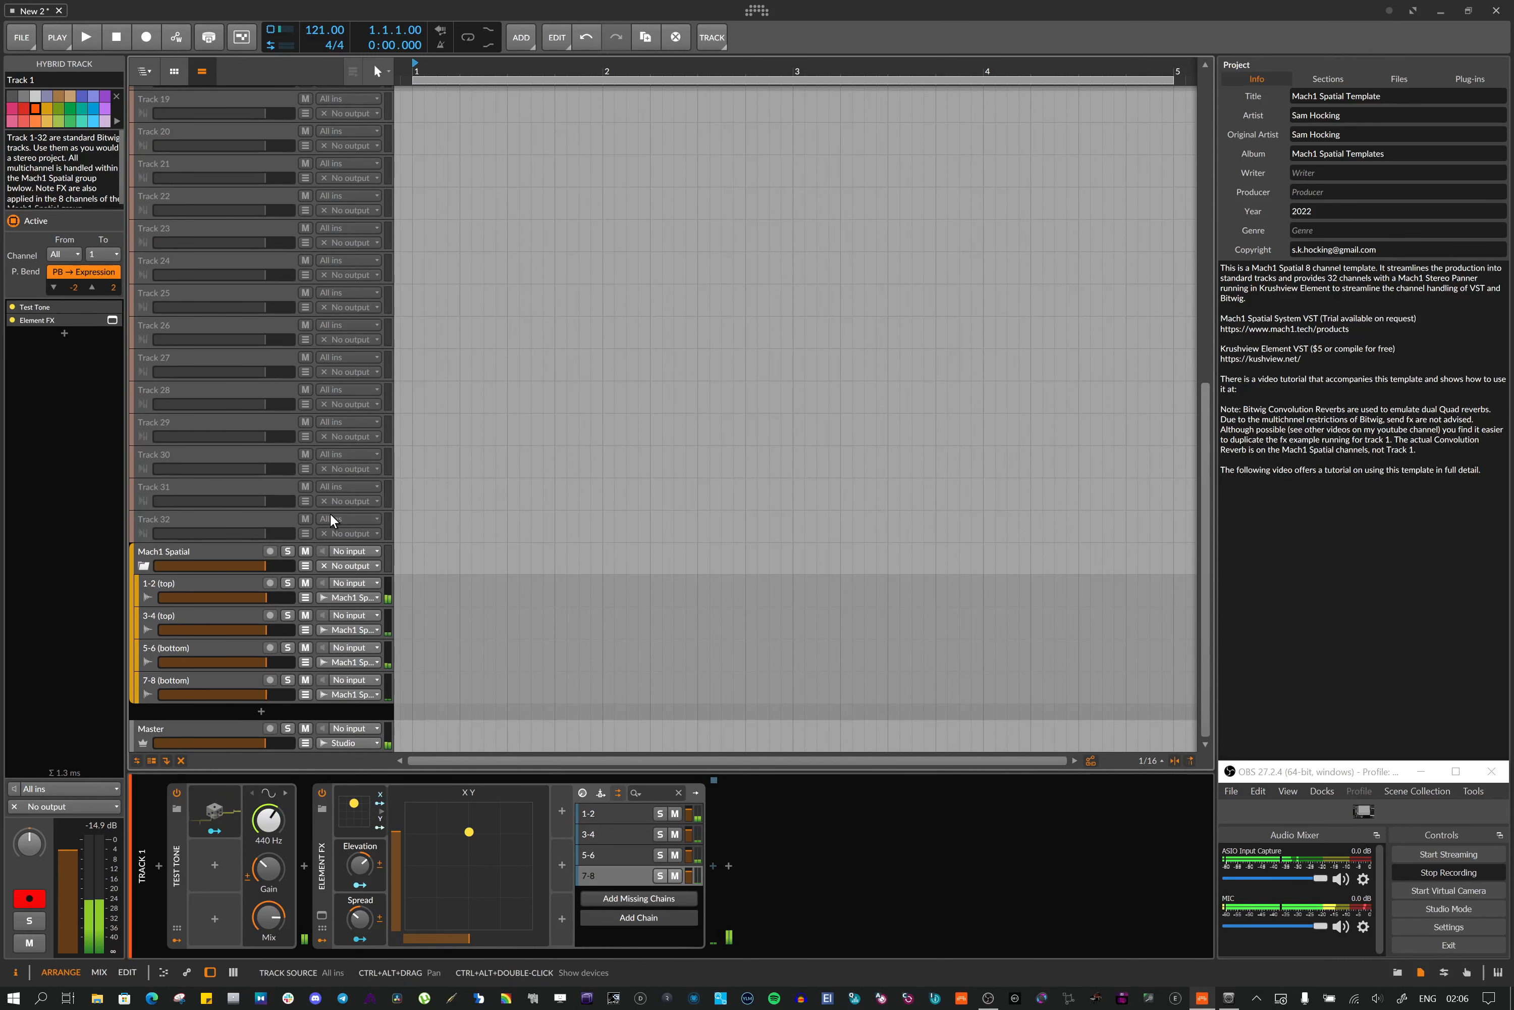
scroll(330, 512, "up", 8)
scroll(330, 512, "up", 2)
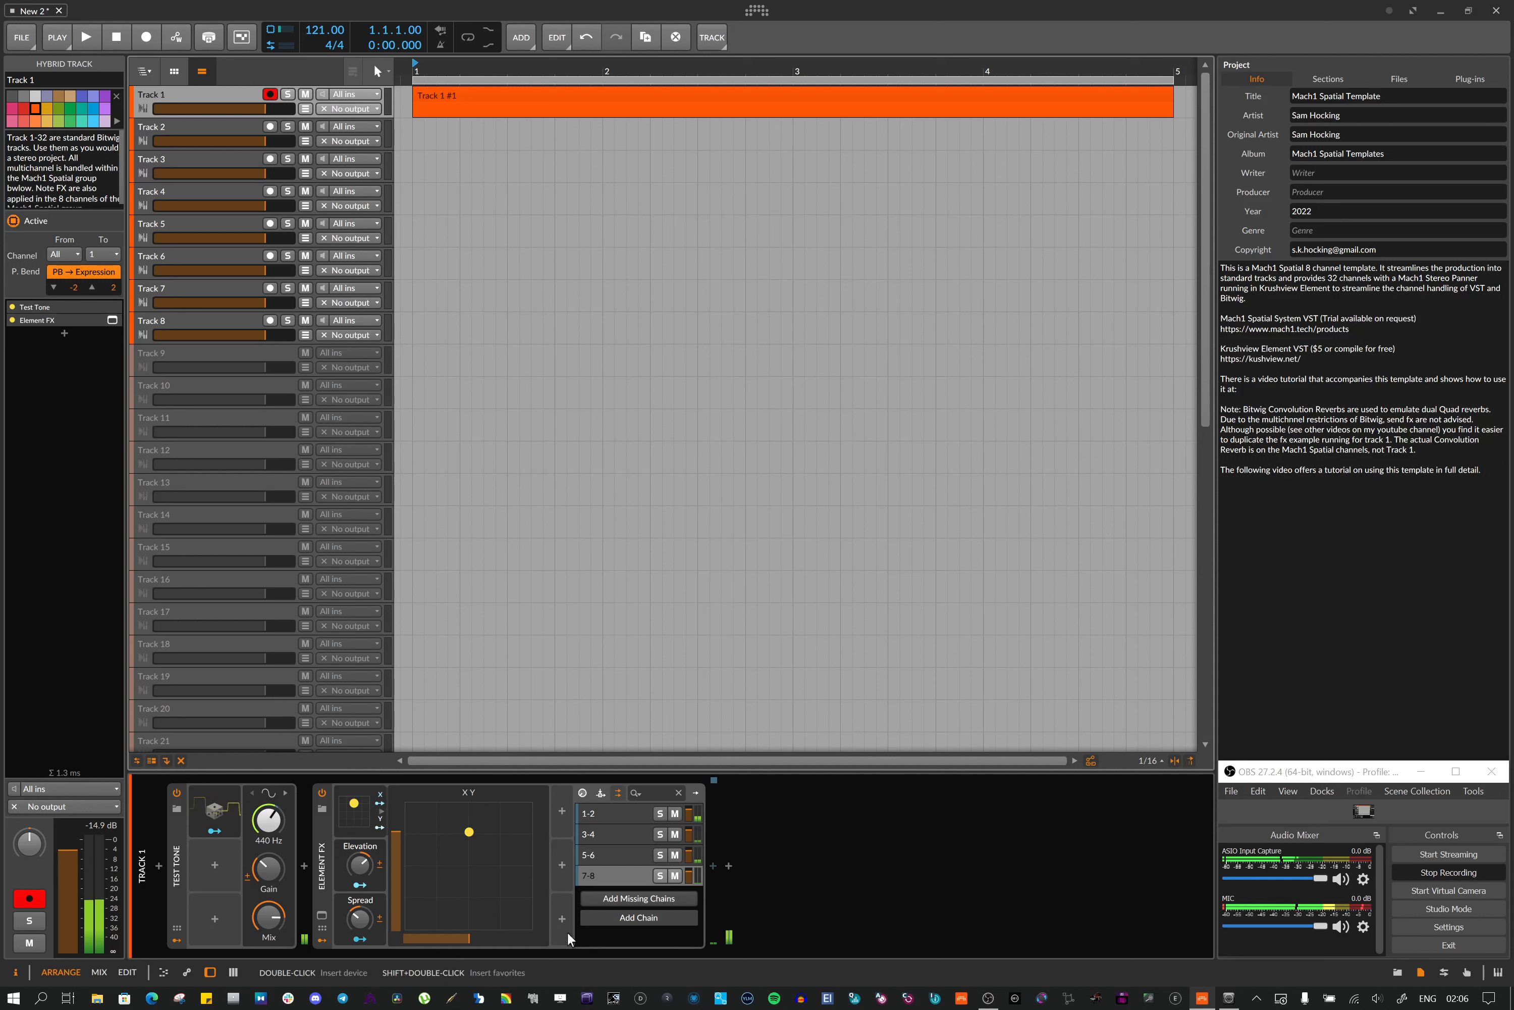
Move Track 1's Element FX XY pan position toward the rear and back to the front of the pad
left_click(427, 868)
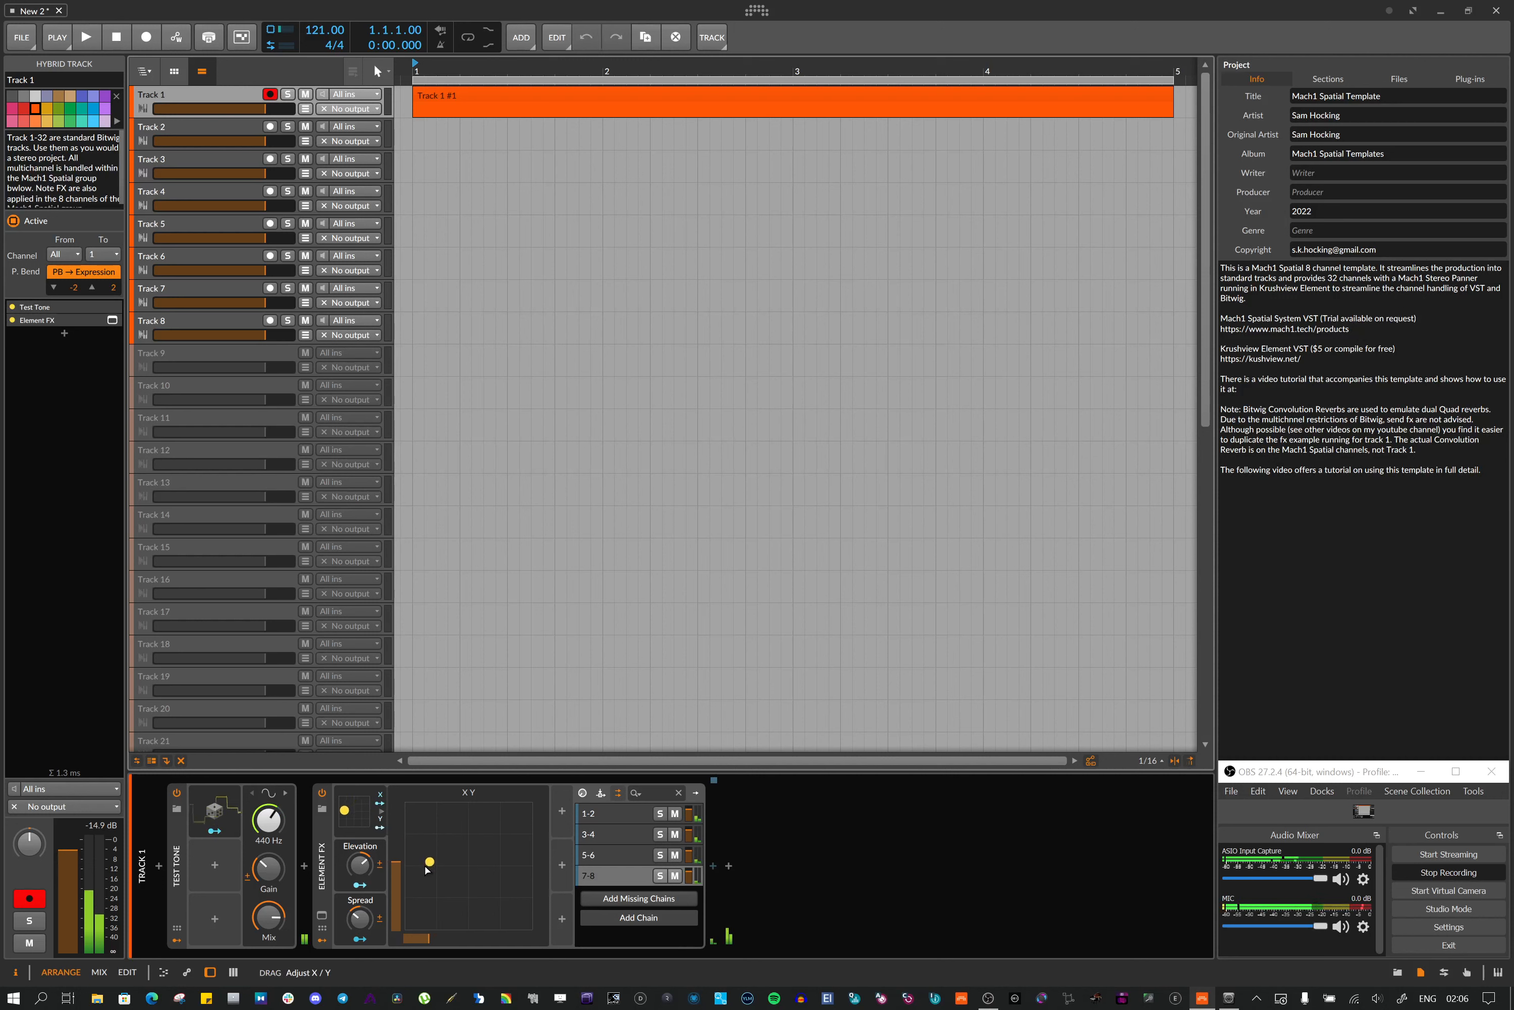
left_click_drag(427, 870, 419, 875)
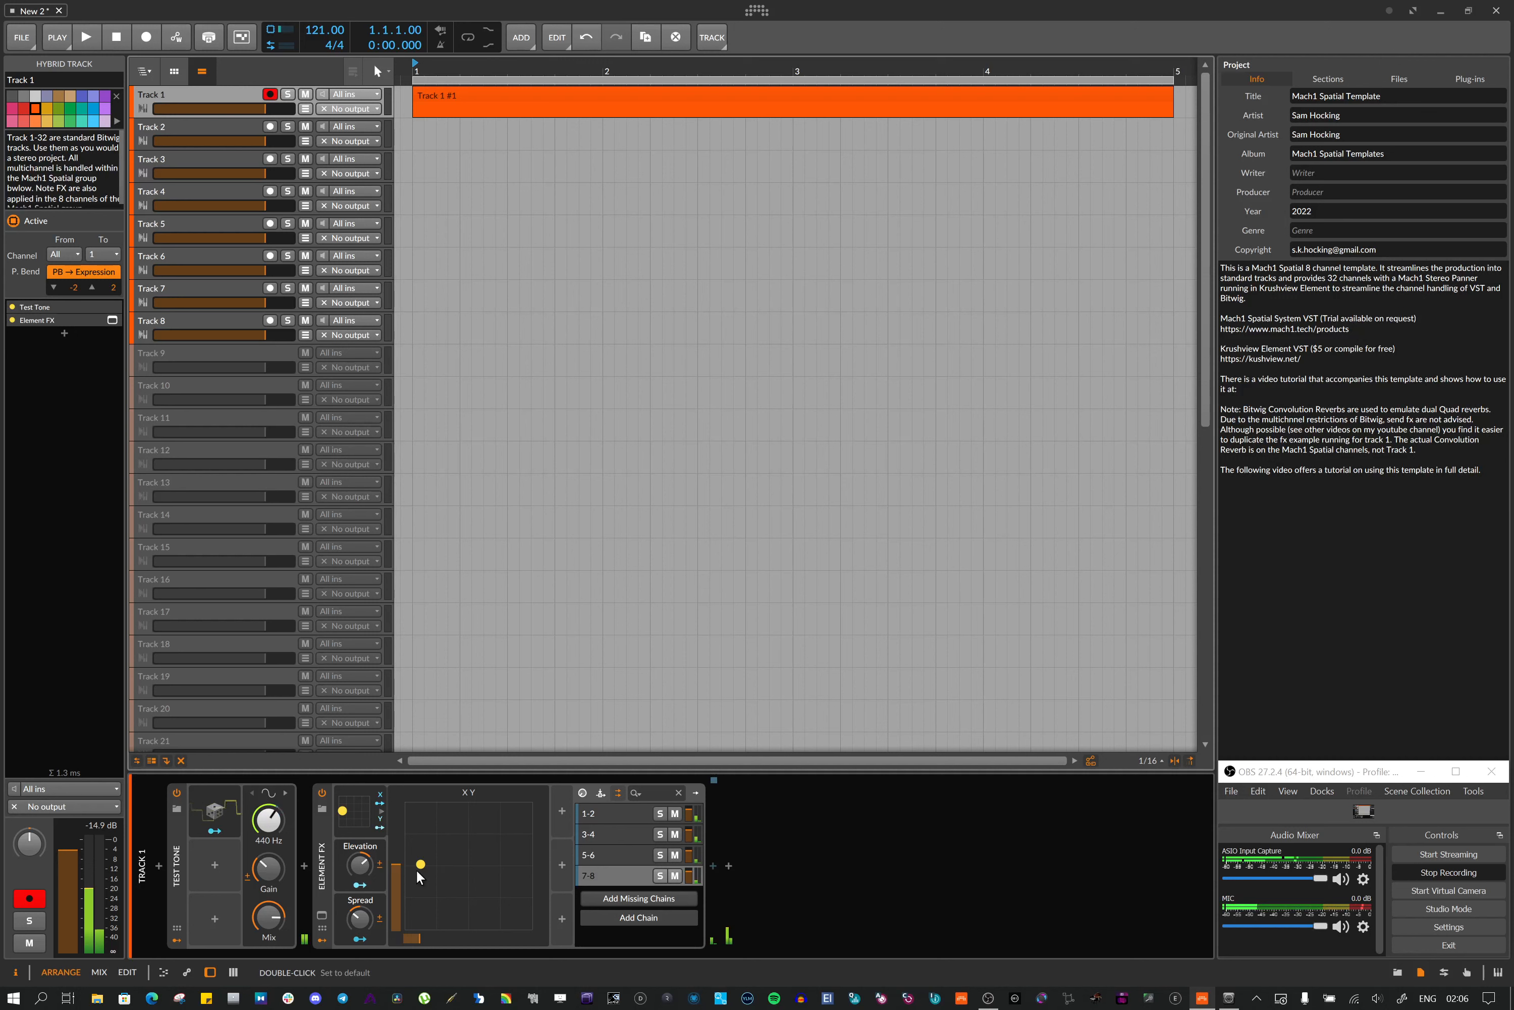
left_click(446, 927)
left_click_drag(422, 872, 474, 918)
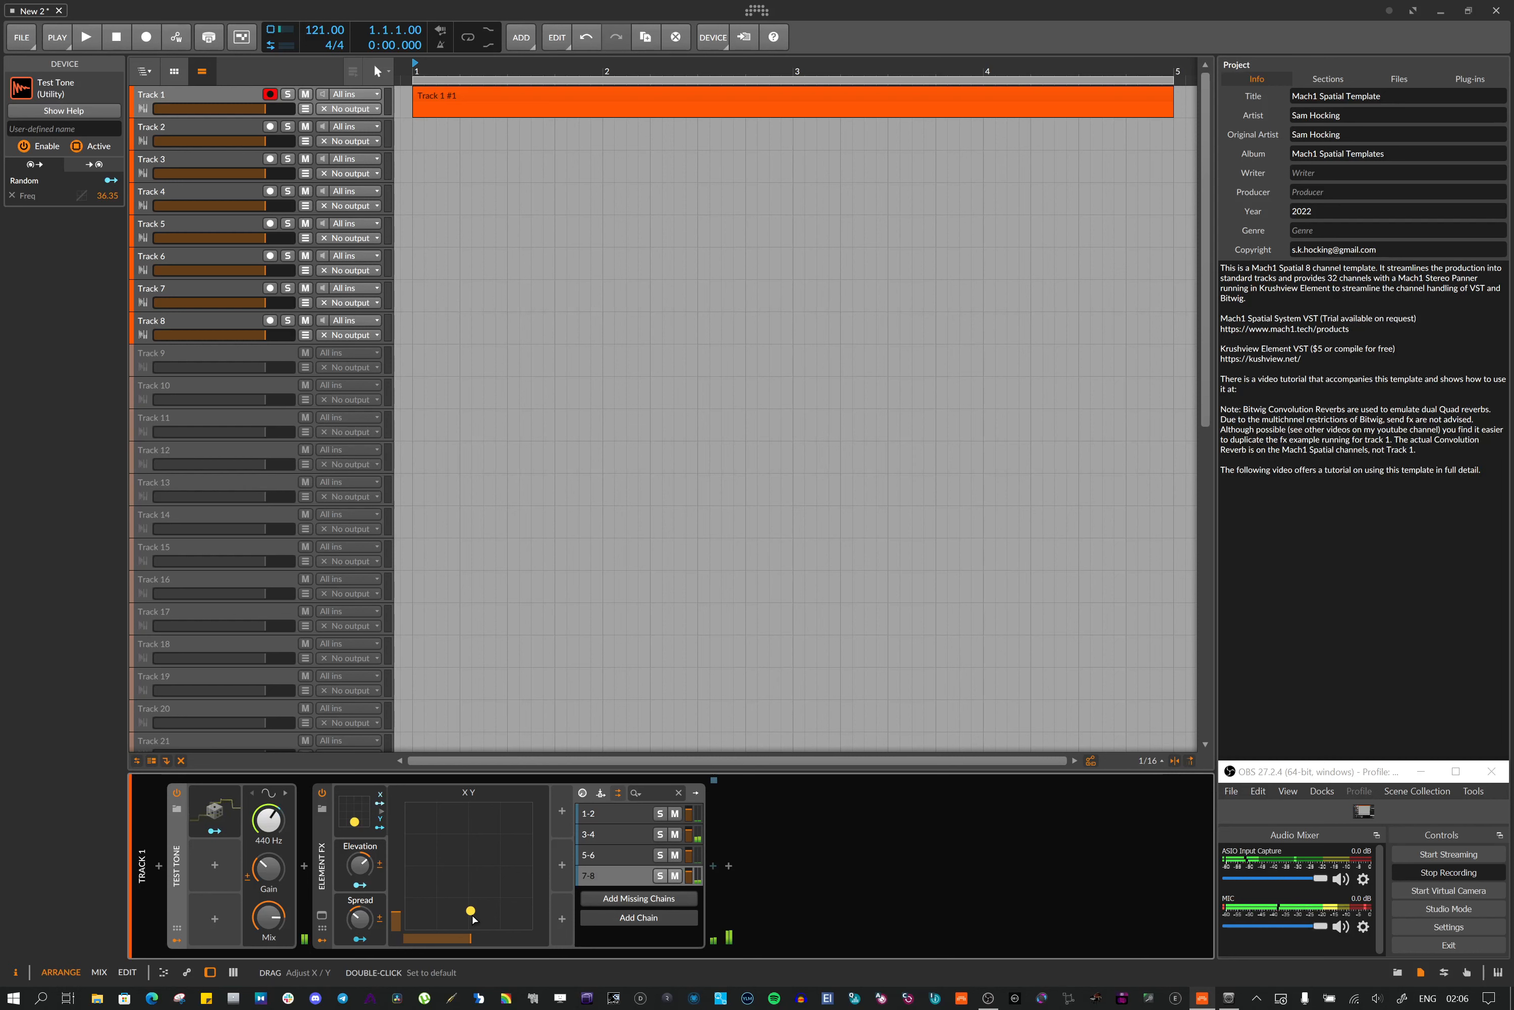
mouse_move(473, 916)
left_mouse_down()
mouse_move(471, 892)
mouse_move(470, 912)
left_mouse_up()
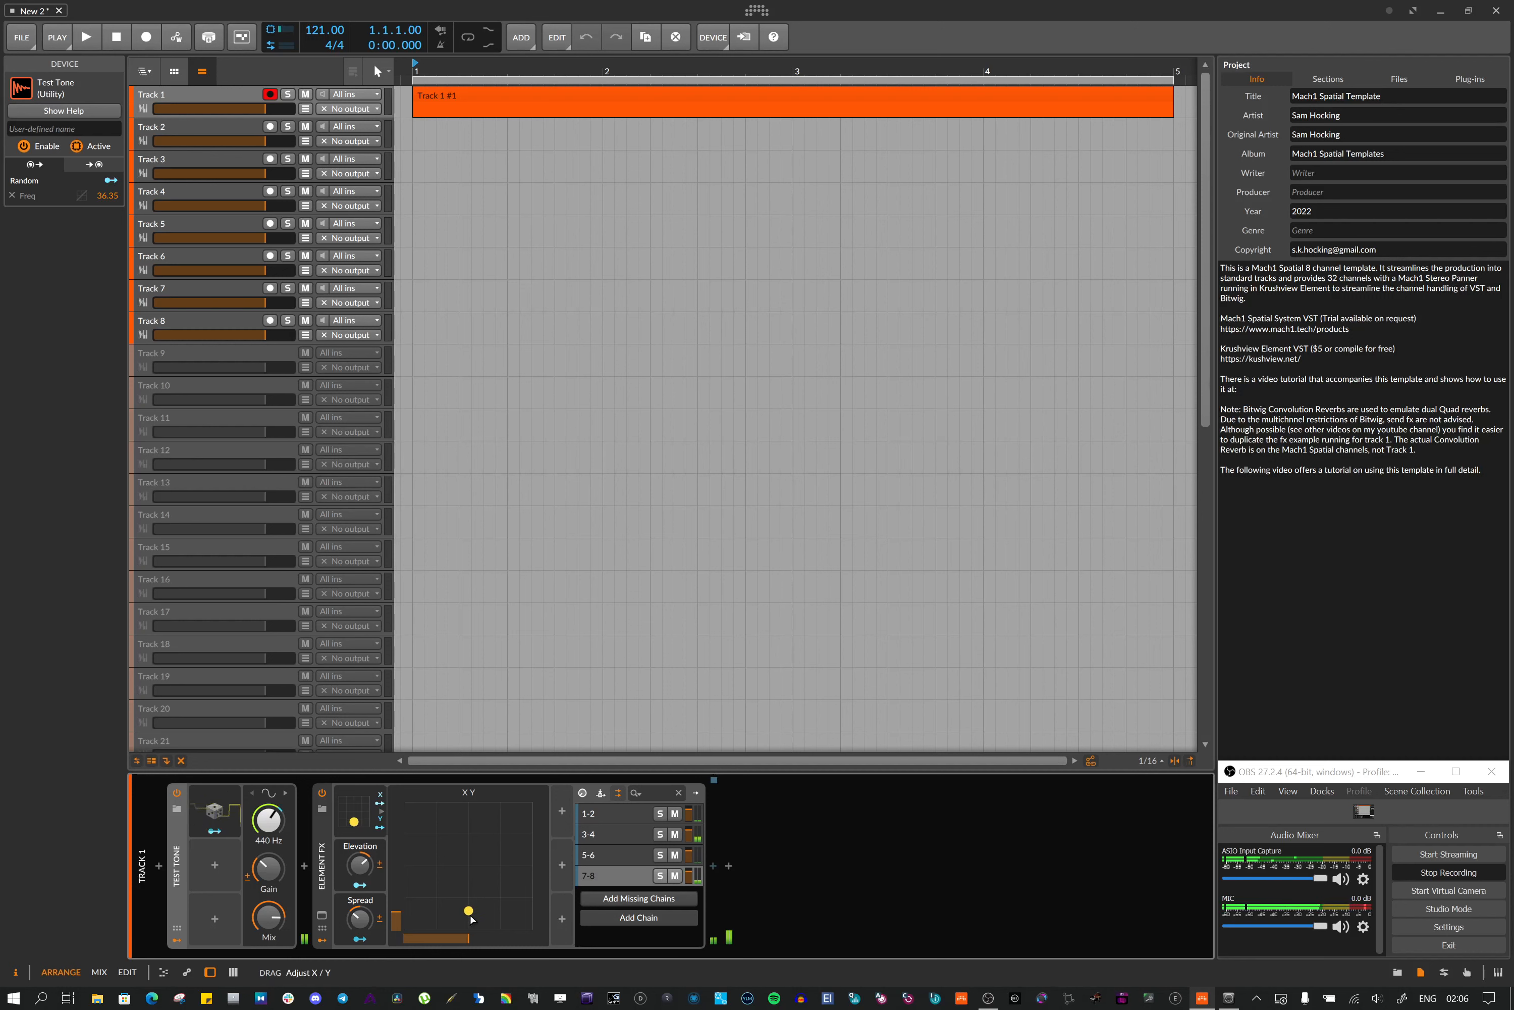
left_click_drag(472, 918, 471, 840)
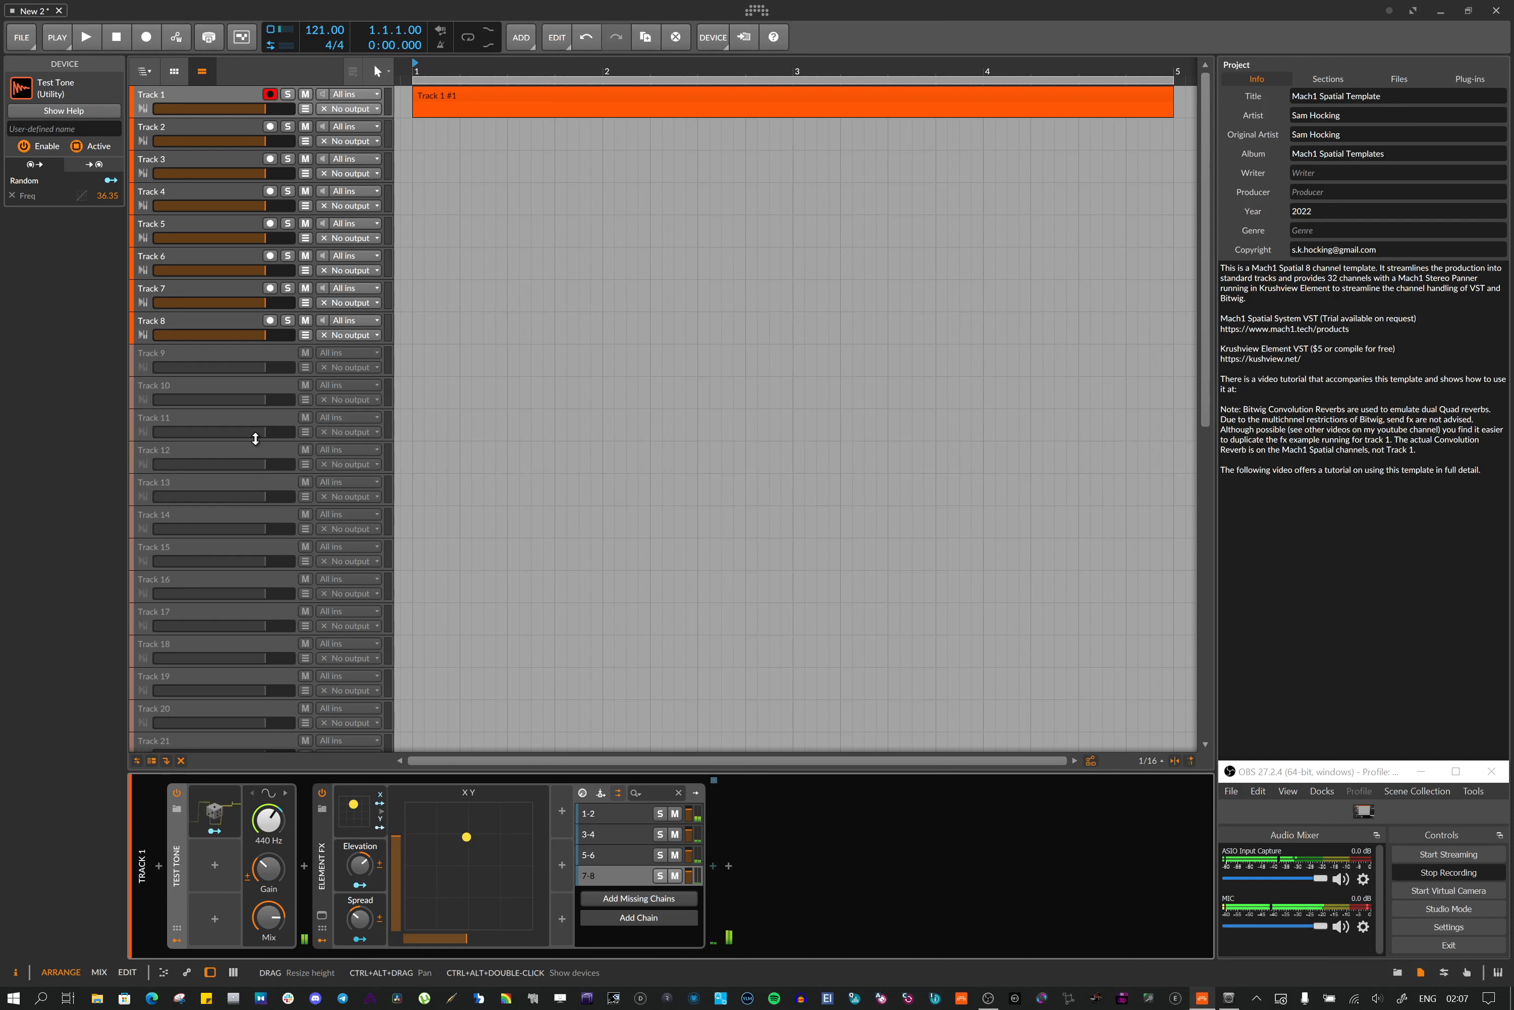
scroll(258, 433, "down", 10)
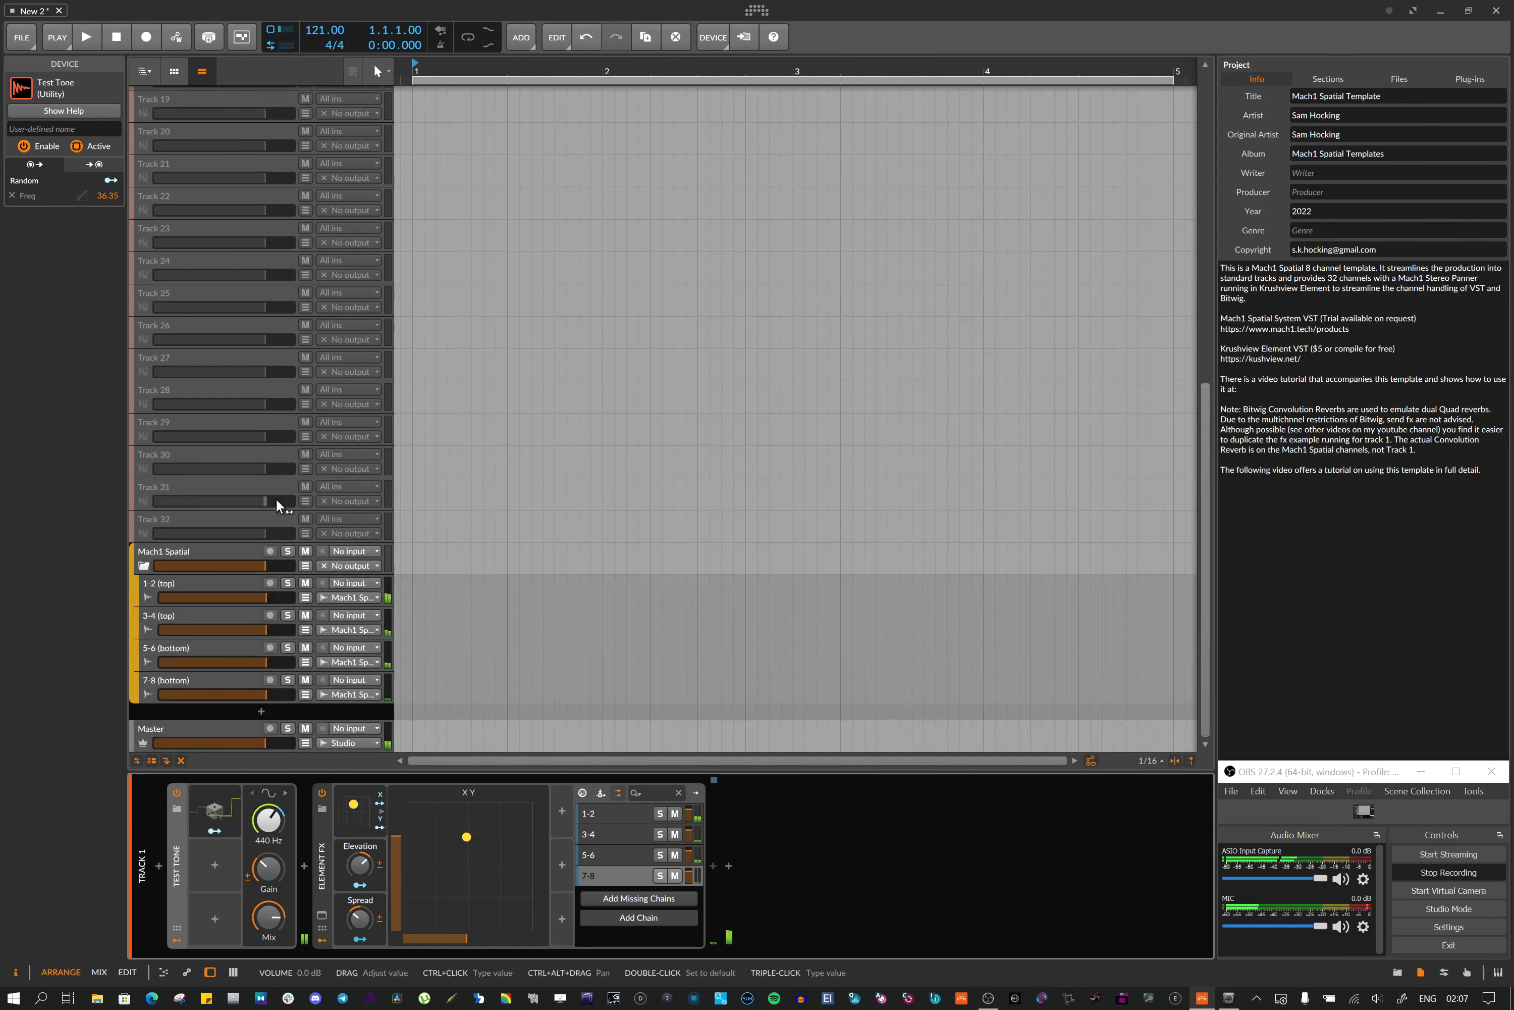
Select the 1-2 (top) channel track, browse its FX Layer list of source tracks, and open the Audio Receiver's Source FX chain
left_click(202, 579)
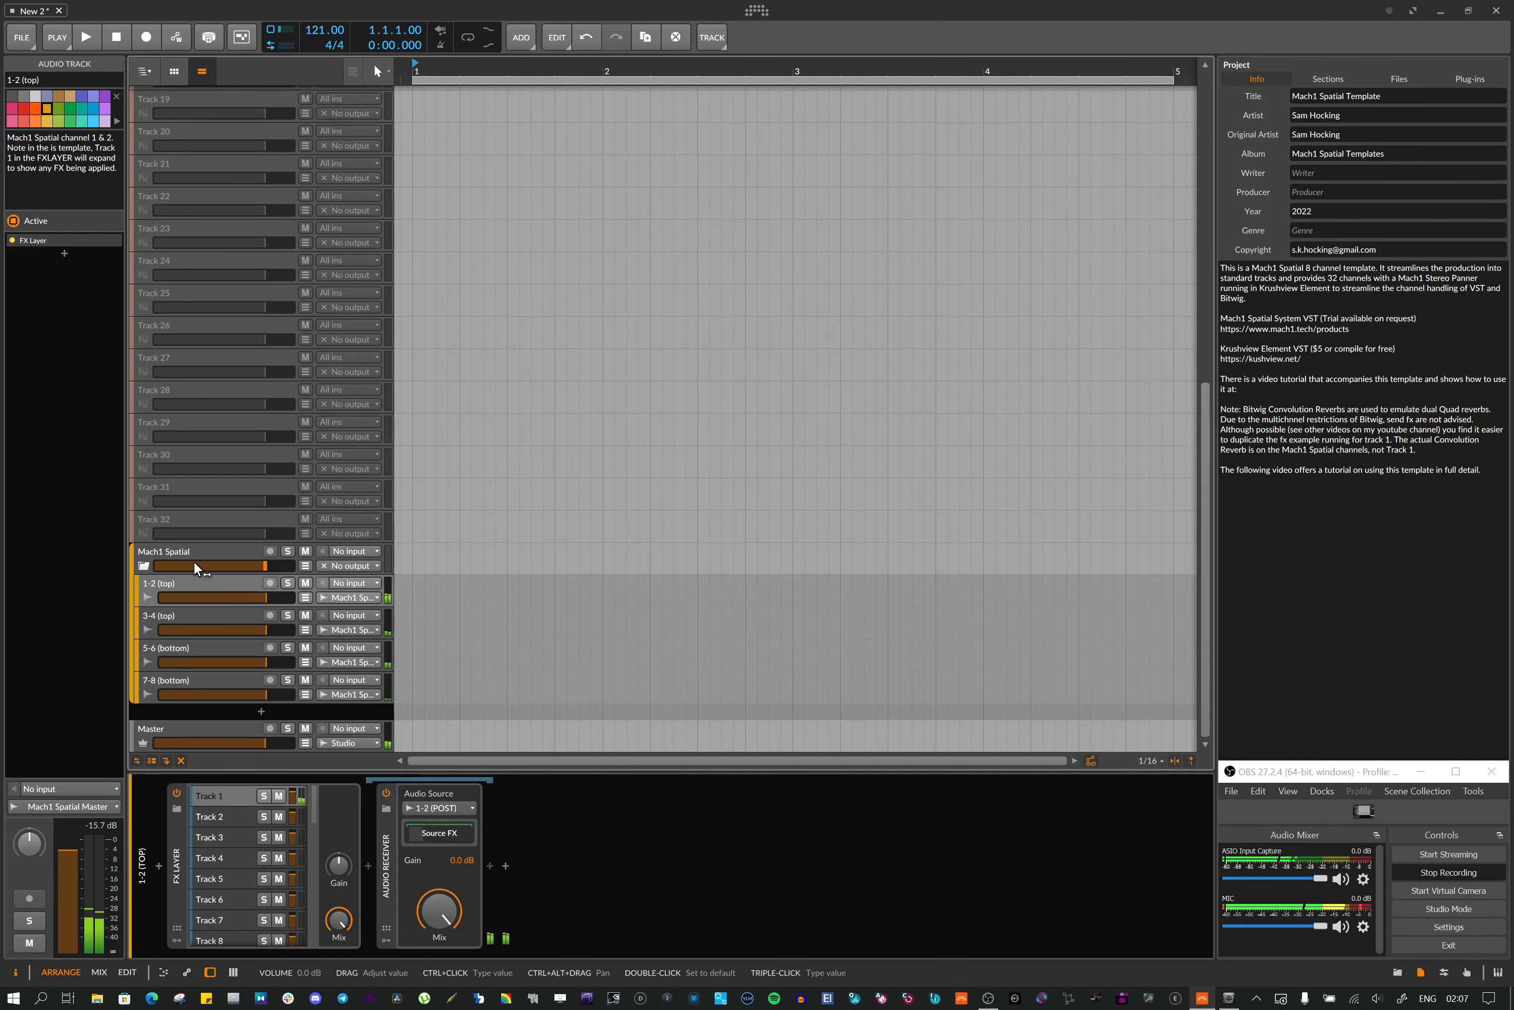
scroll(224, 819, "down", 5)
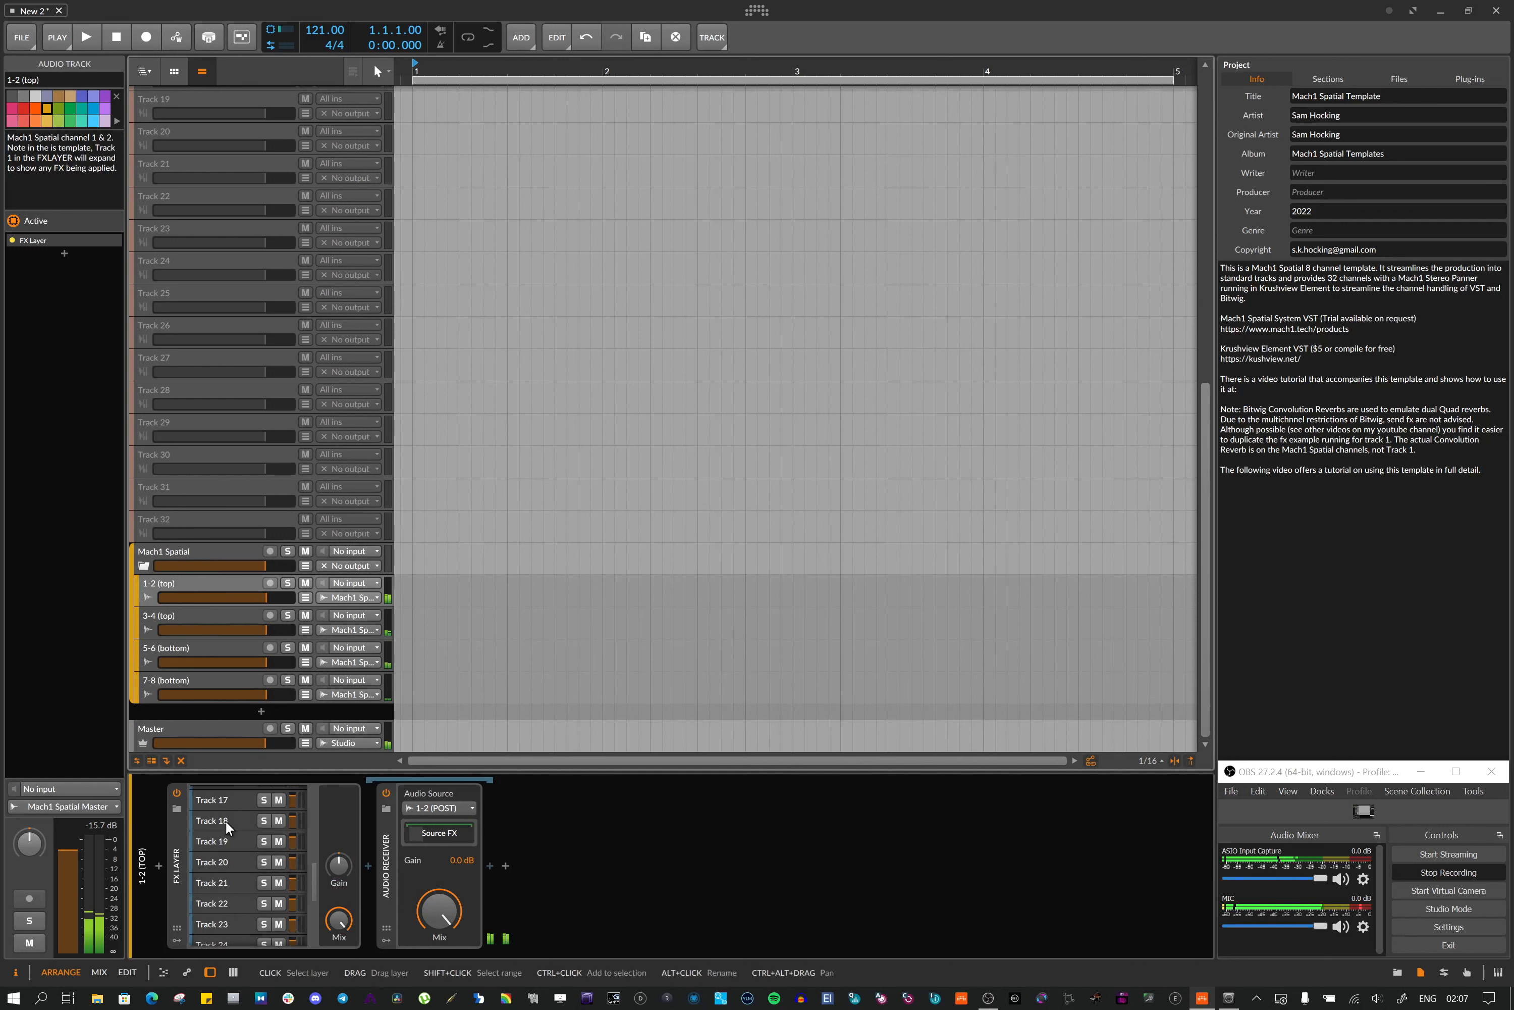
scroll(225, 819, "down", 3)
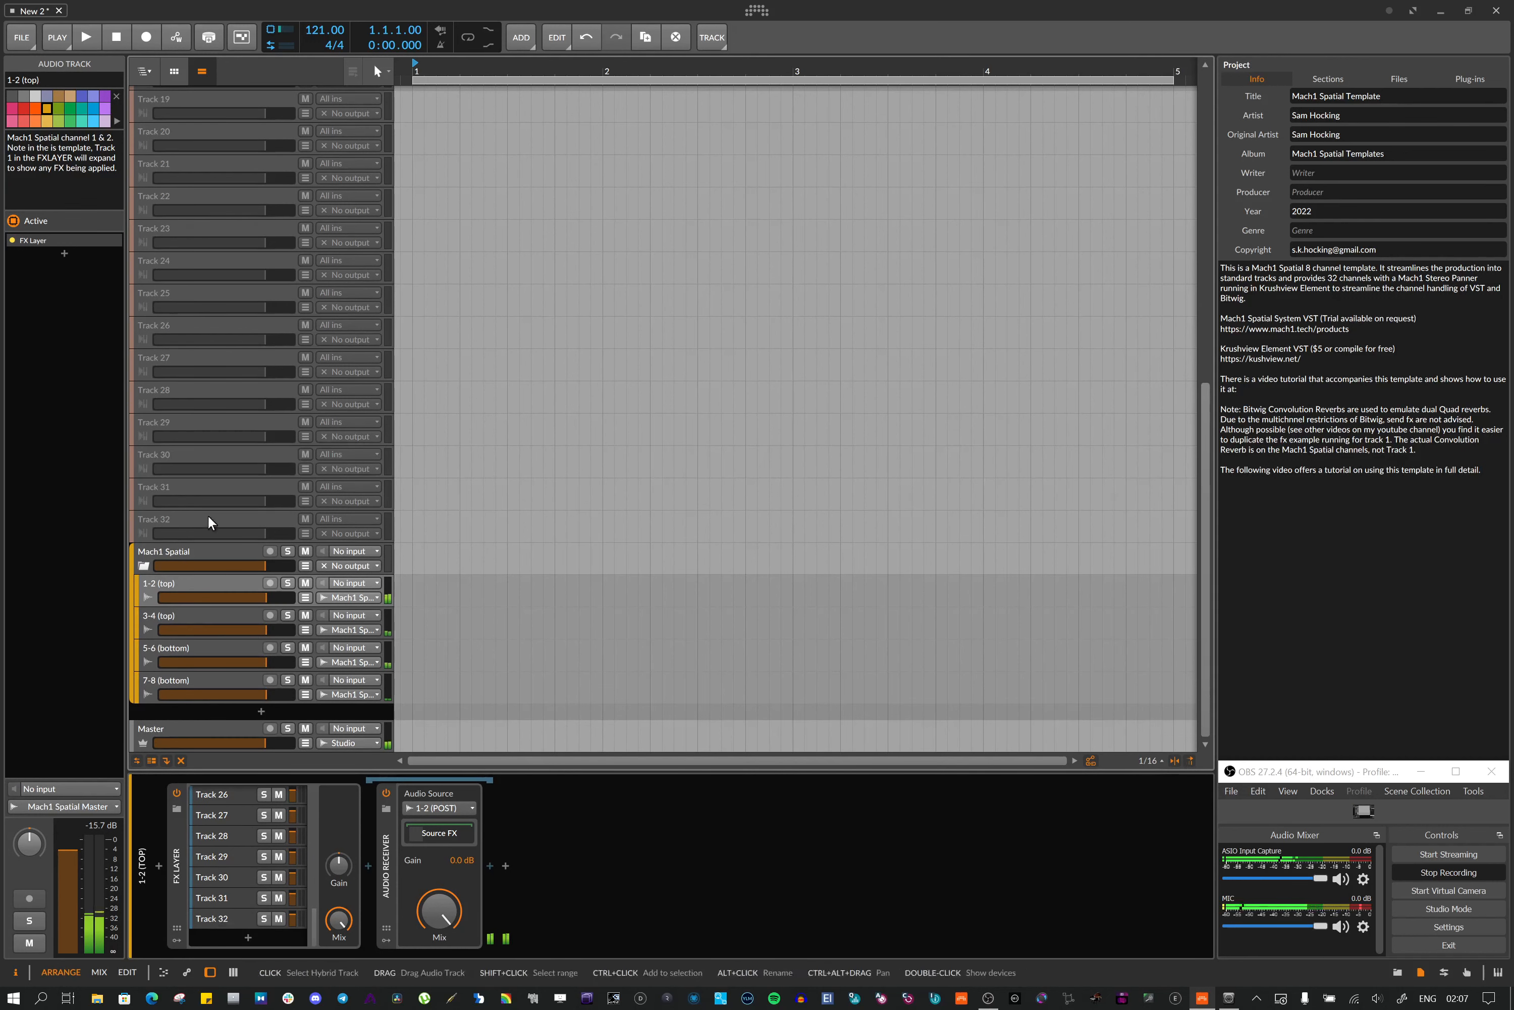
scroll(241, 860, "up", 8)
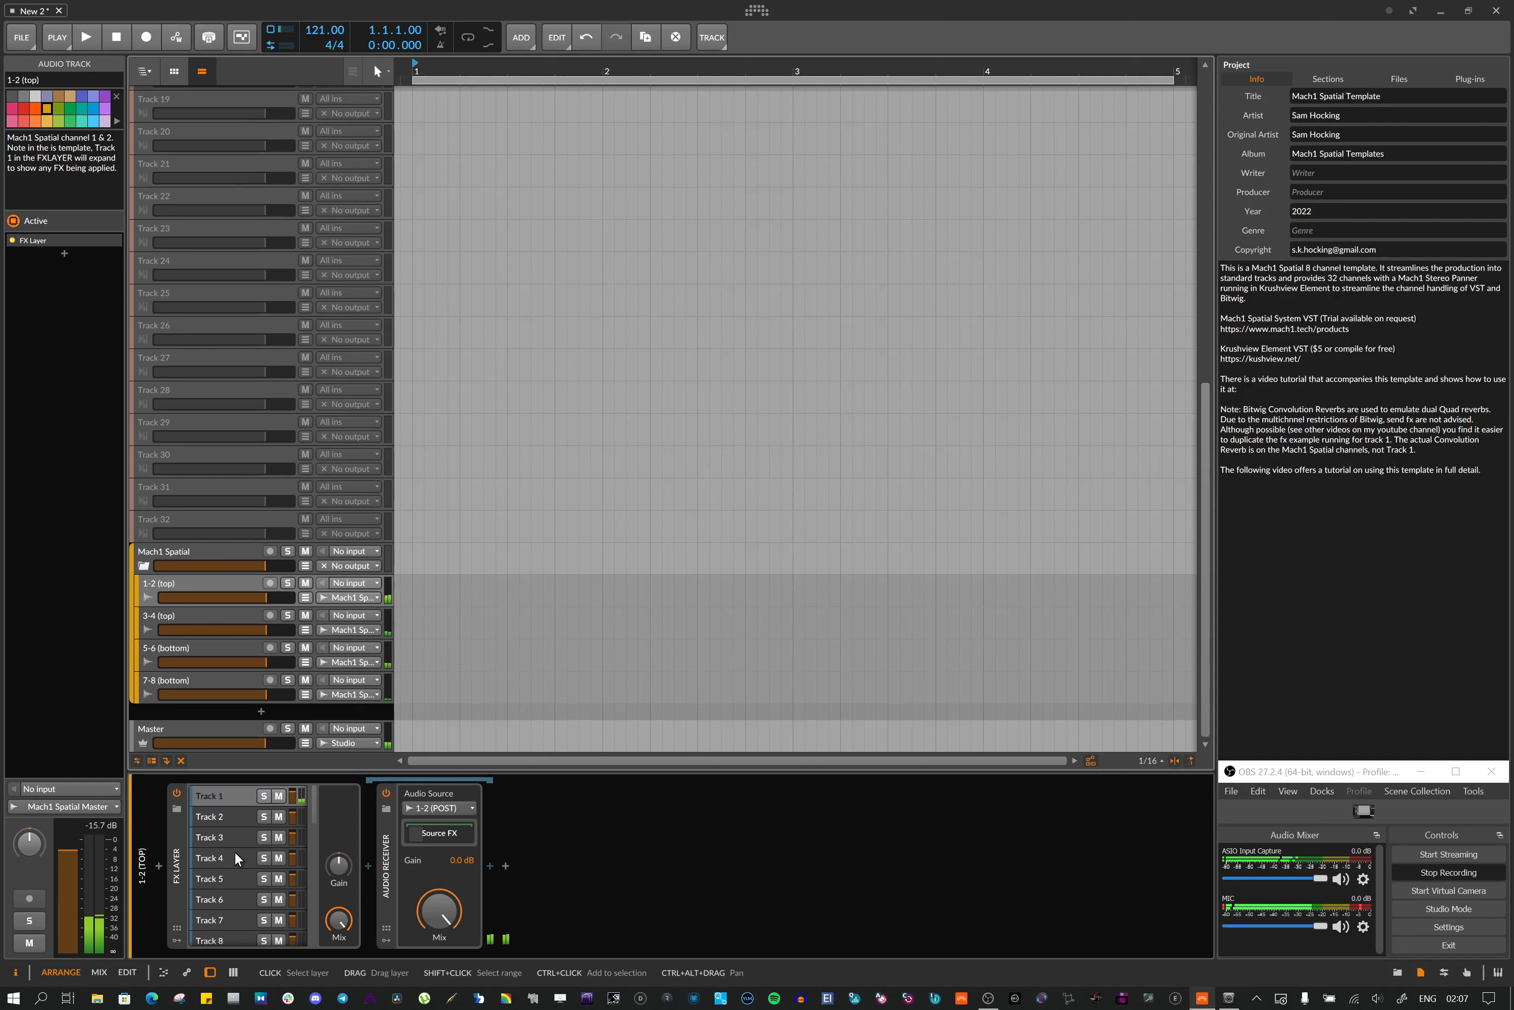
left_click(431, 835)
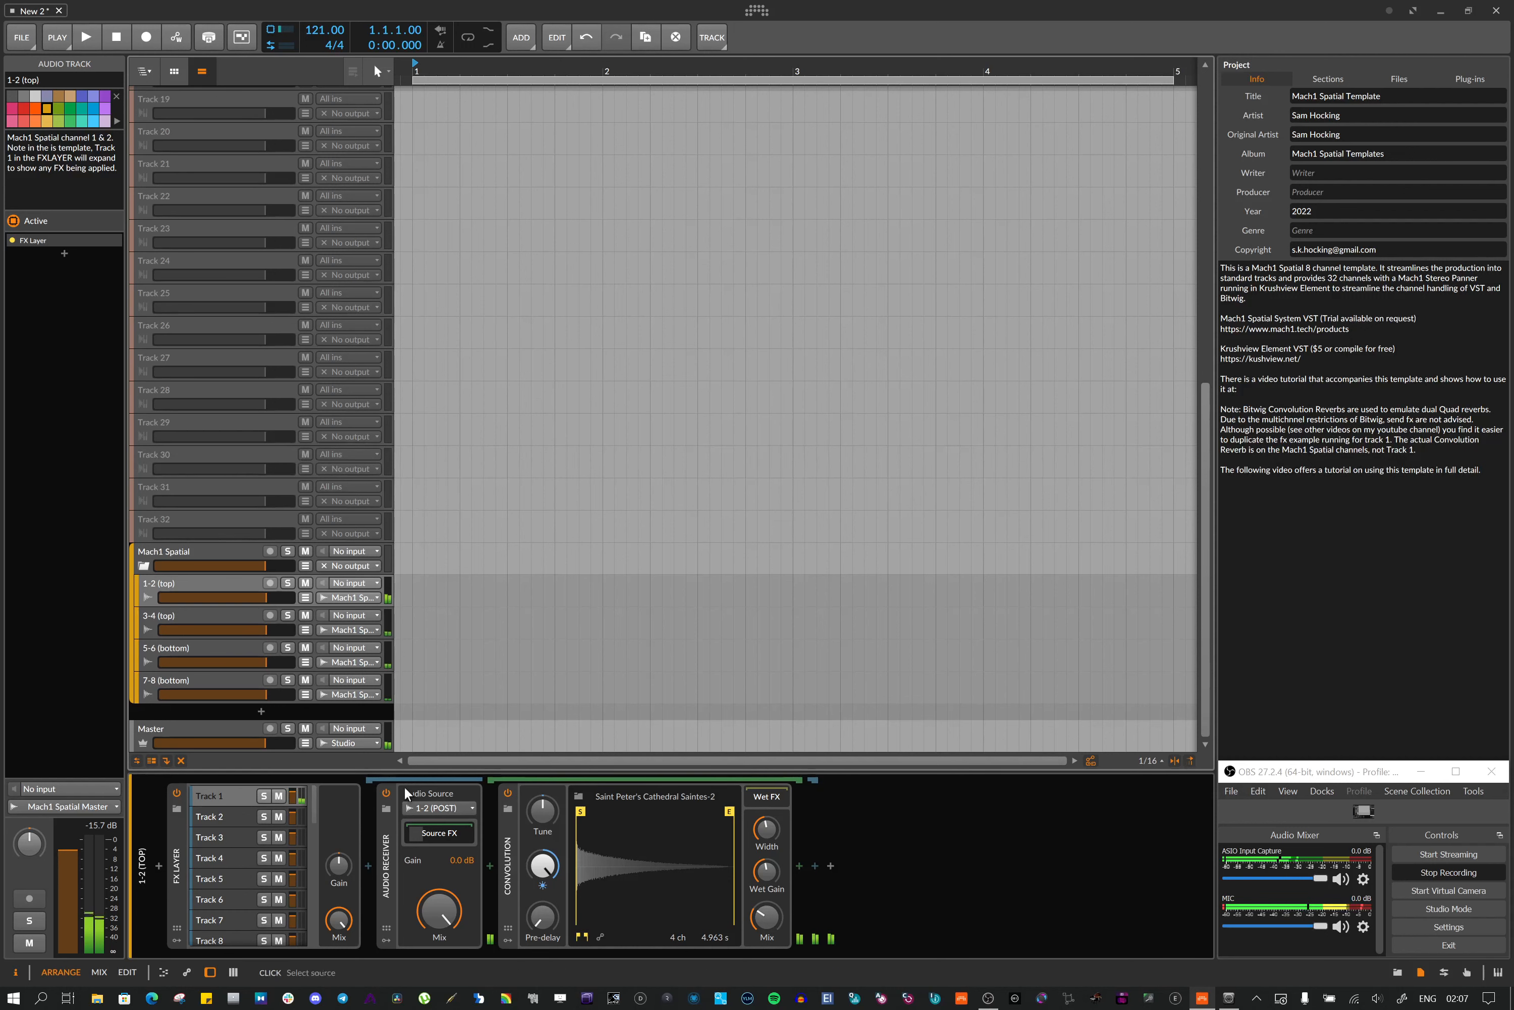
Open the Audio Receiver Source FX chain on the 3-4 (top), 5-6 (bottom) and 7-8 (bottom) channel tracks in turn
left_click(168, 614)
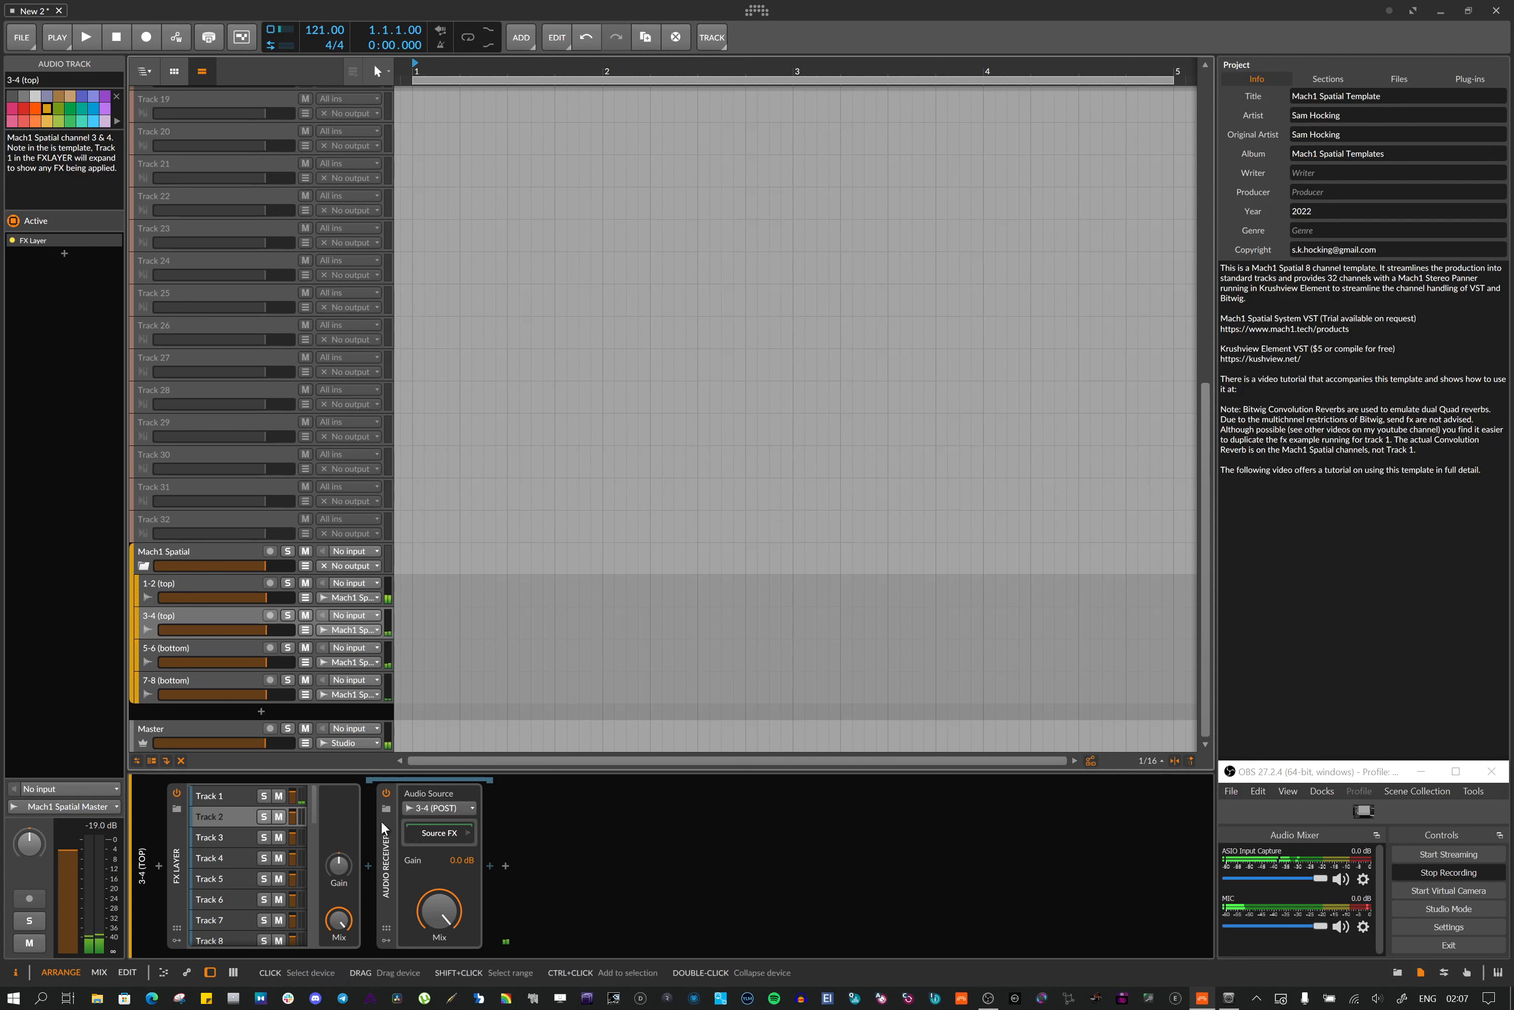
left_click(215, 794)
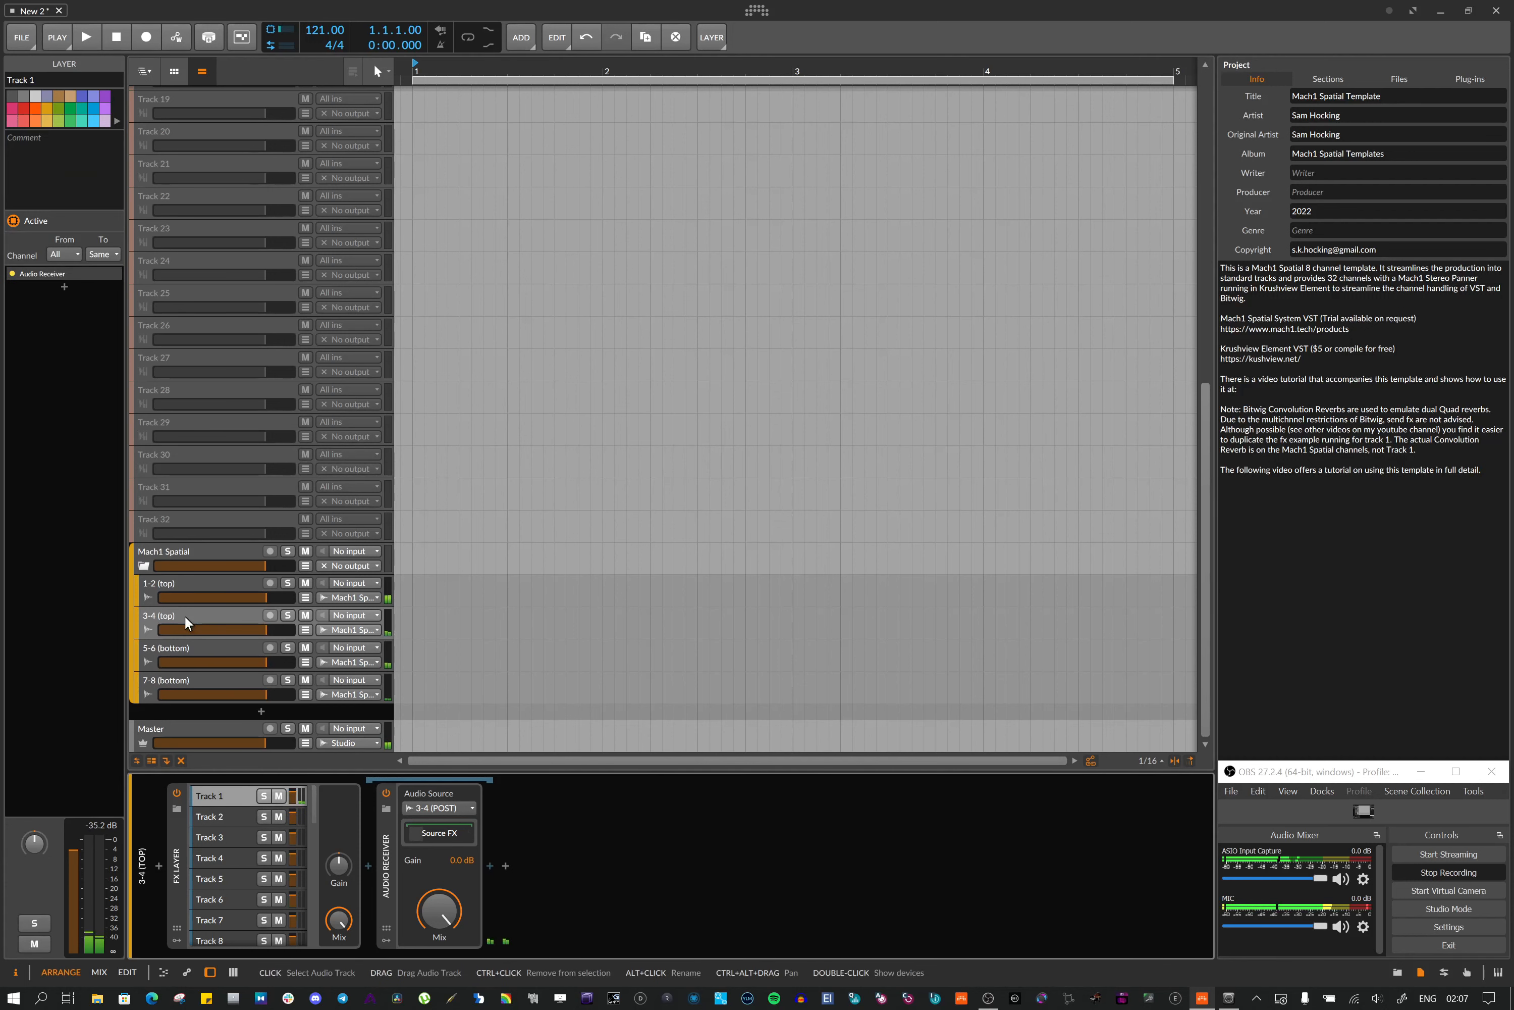
left_click(440, 834)
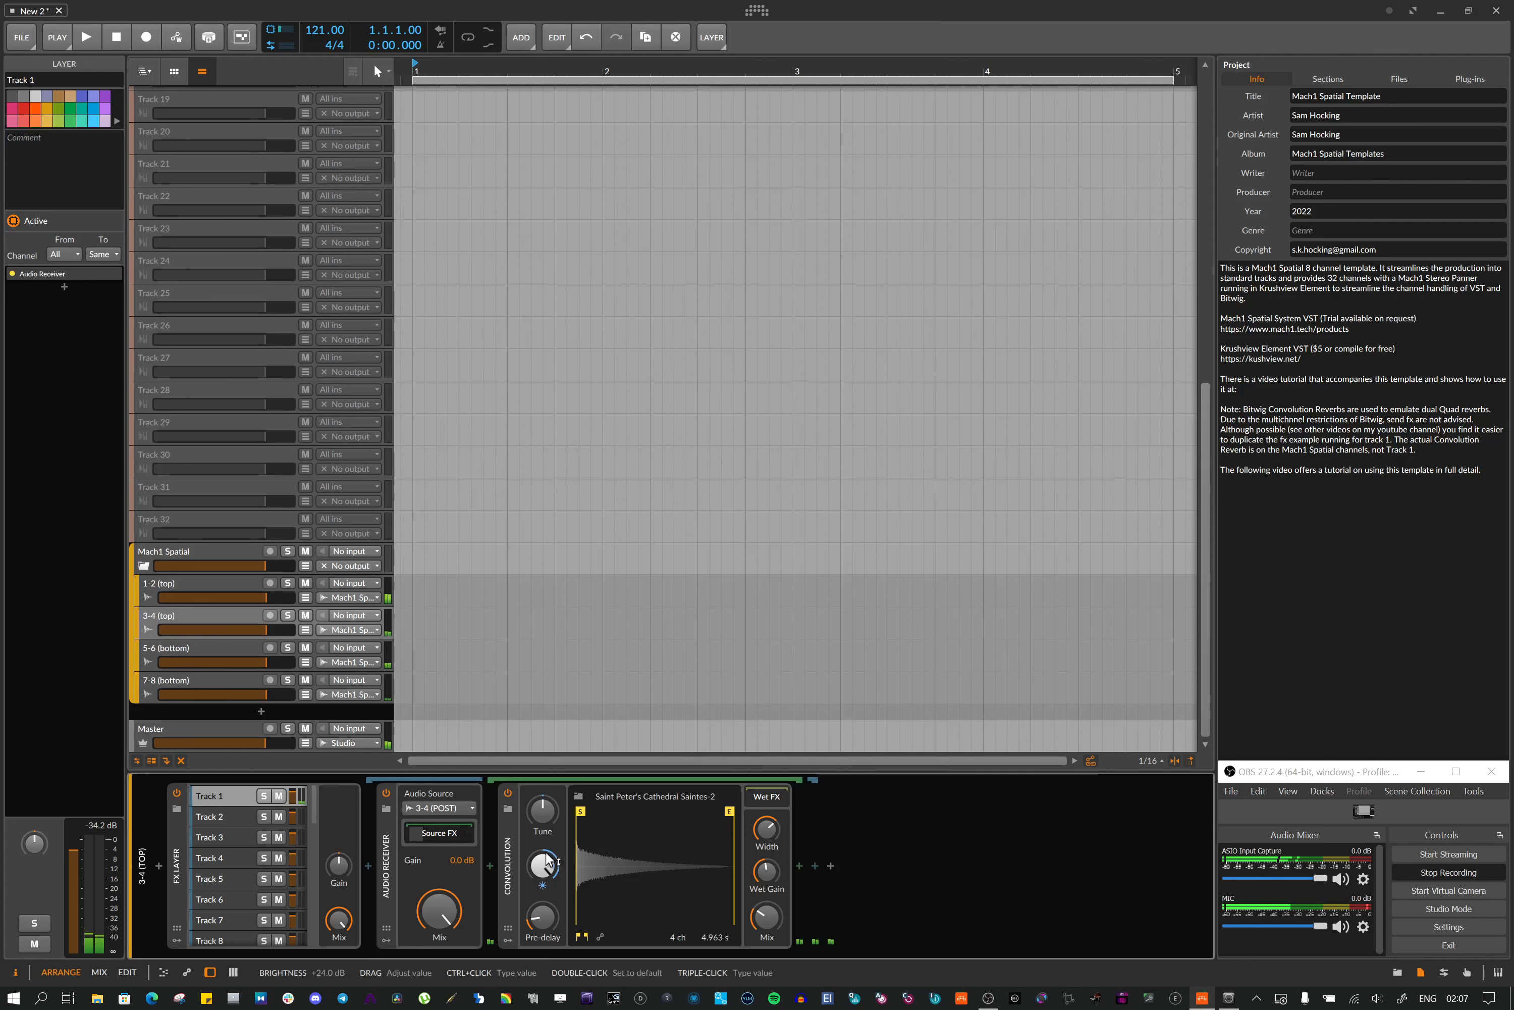
left_click(185, 645)
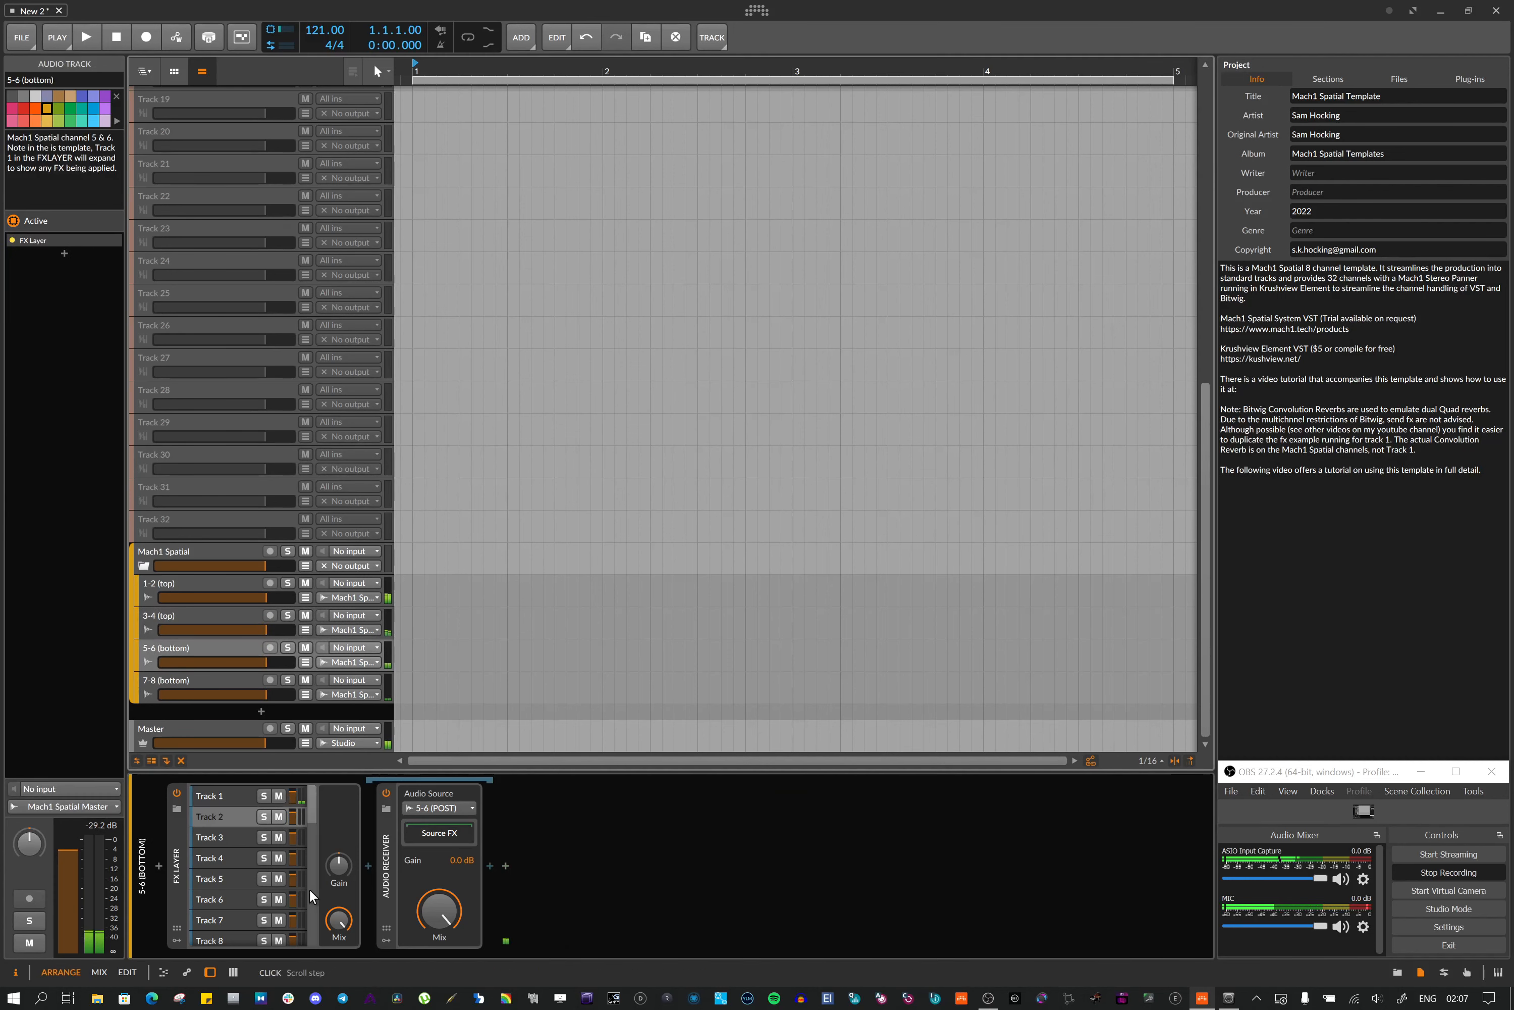
left_click(217, 796)
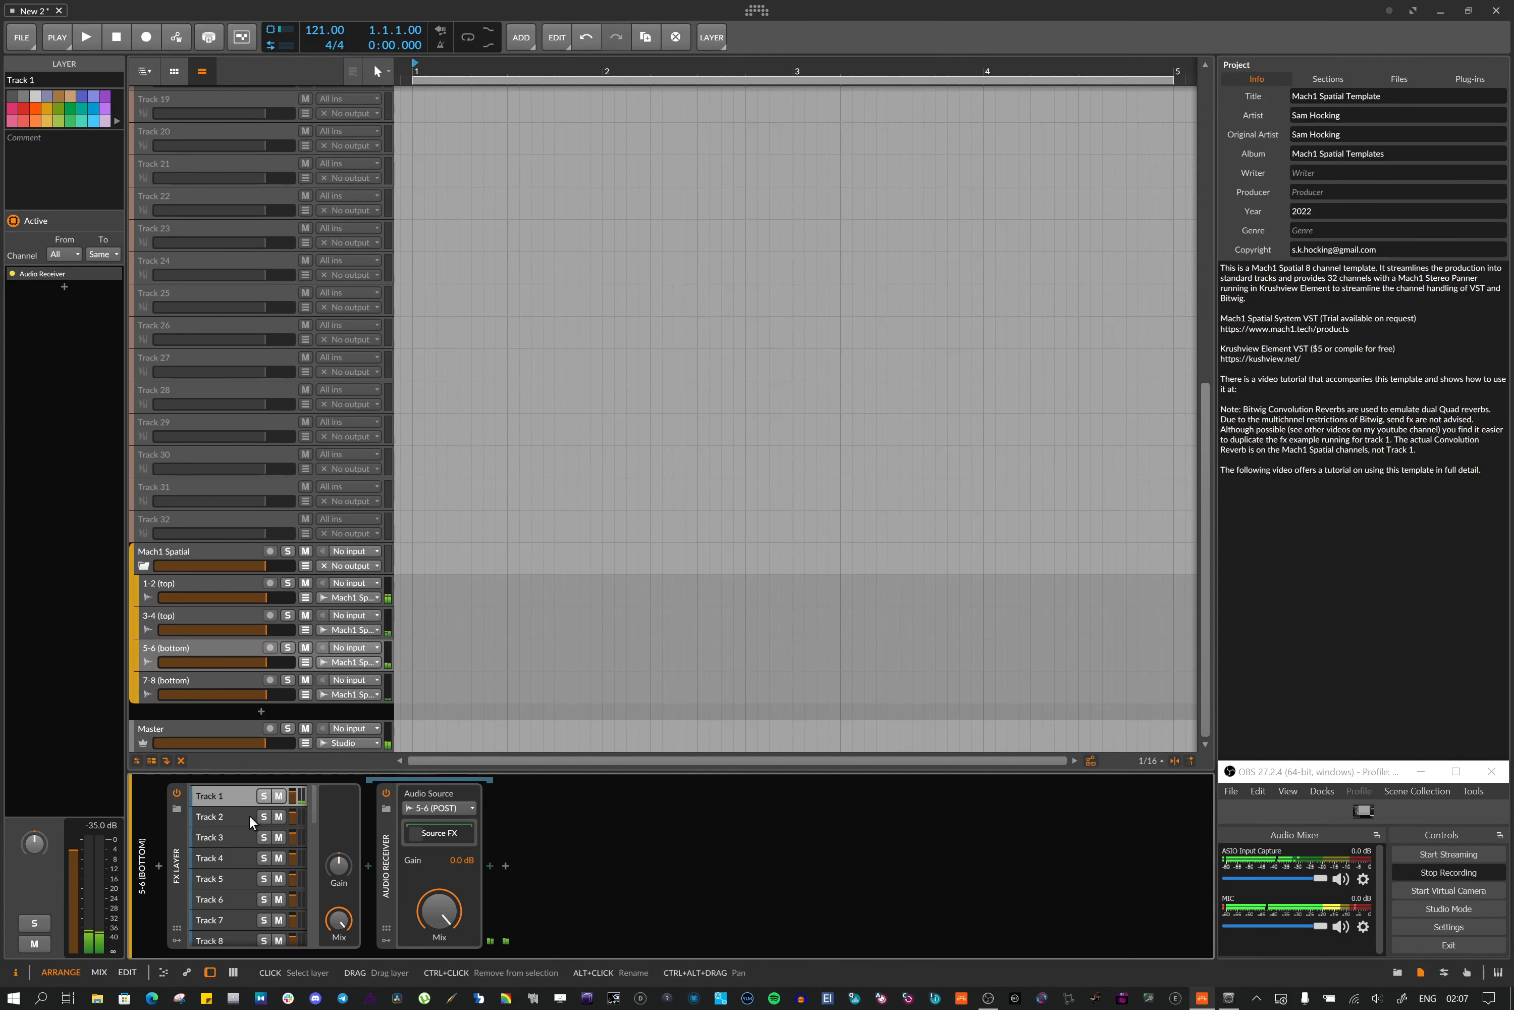
left_click(425, 834)
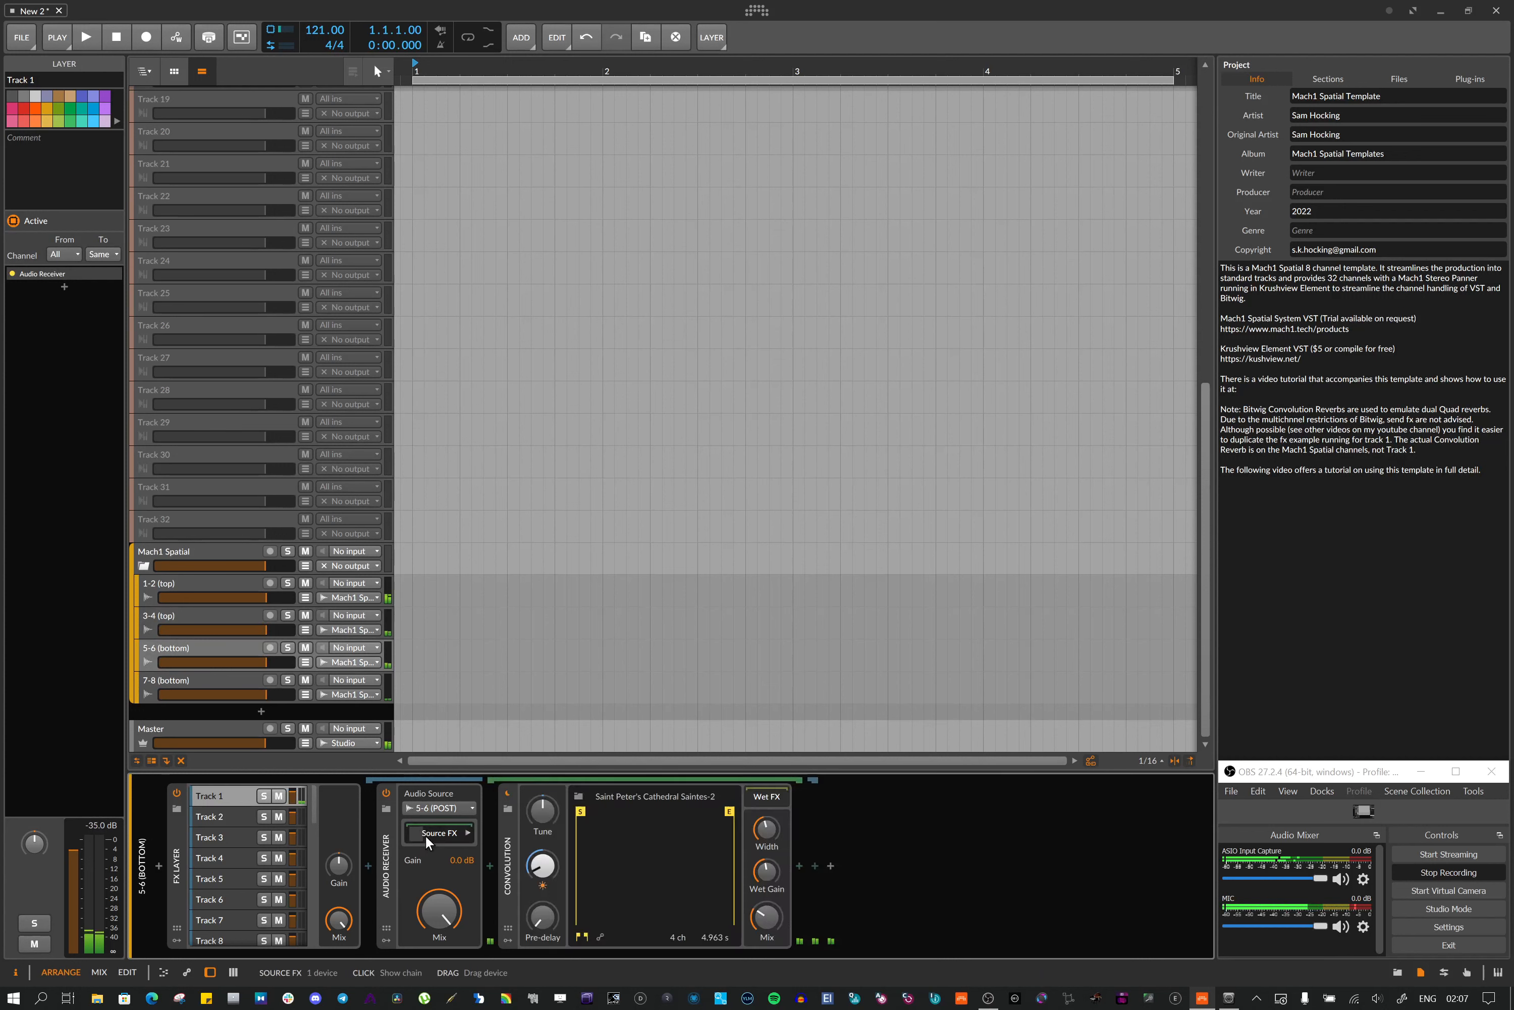
left_click(172, 680)
left_click(239, 793)
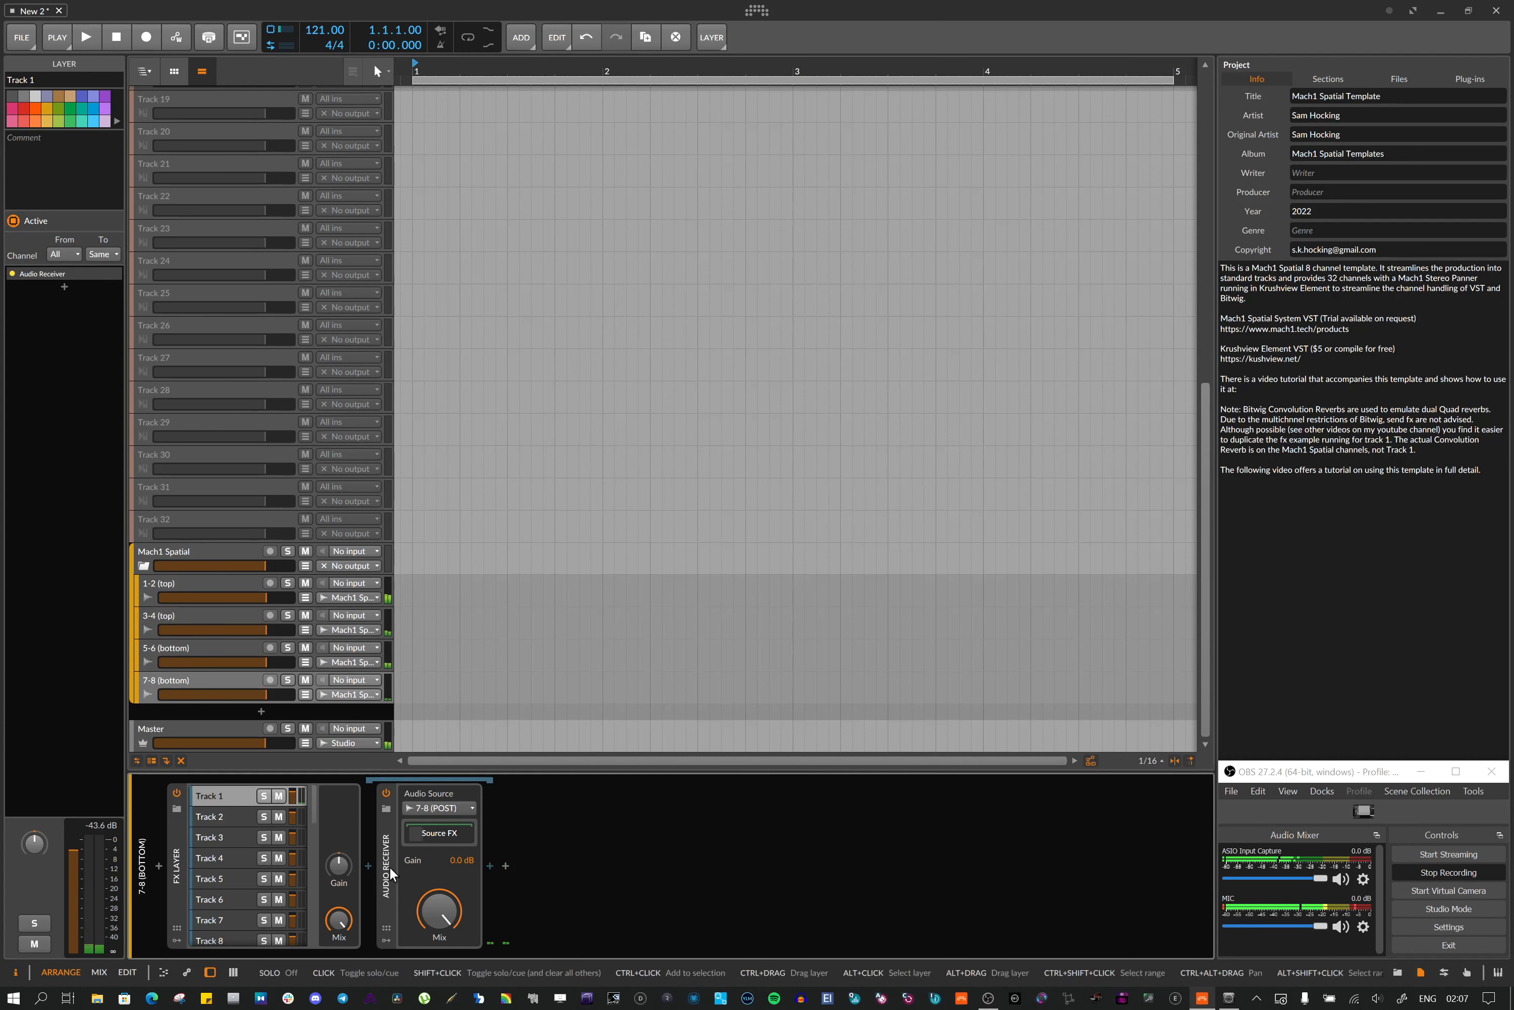
left_click(420, 837)
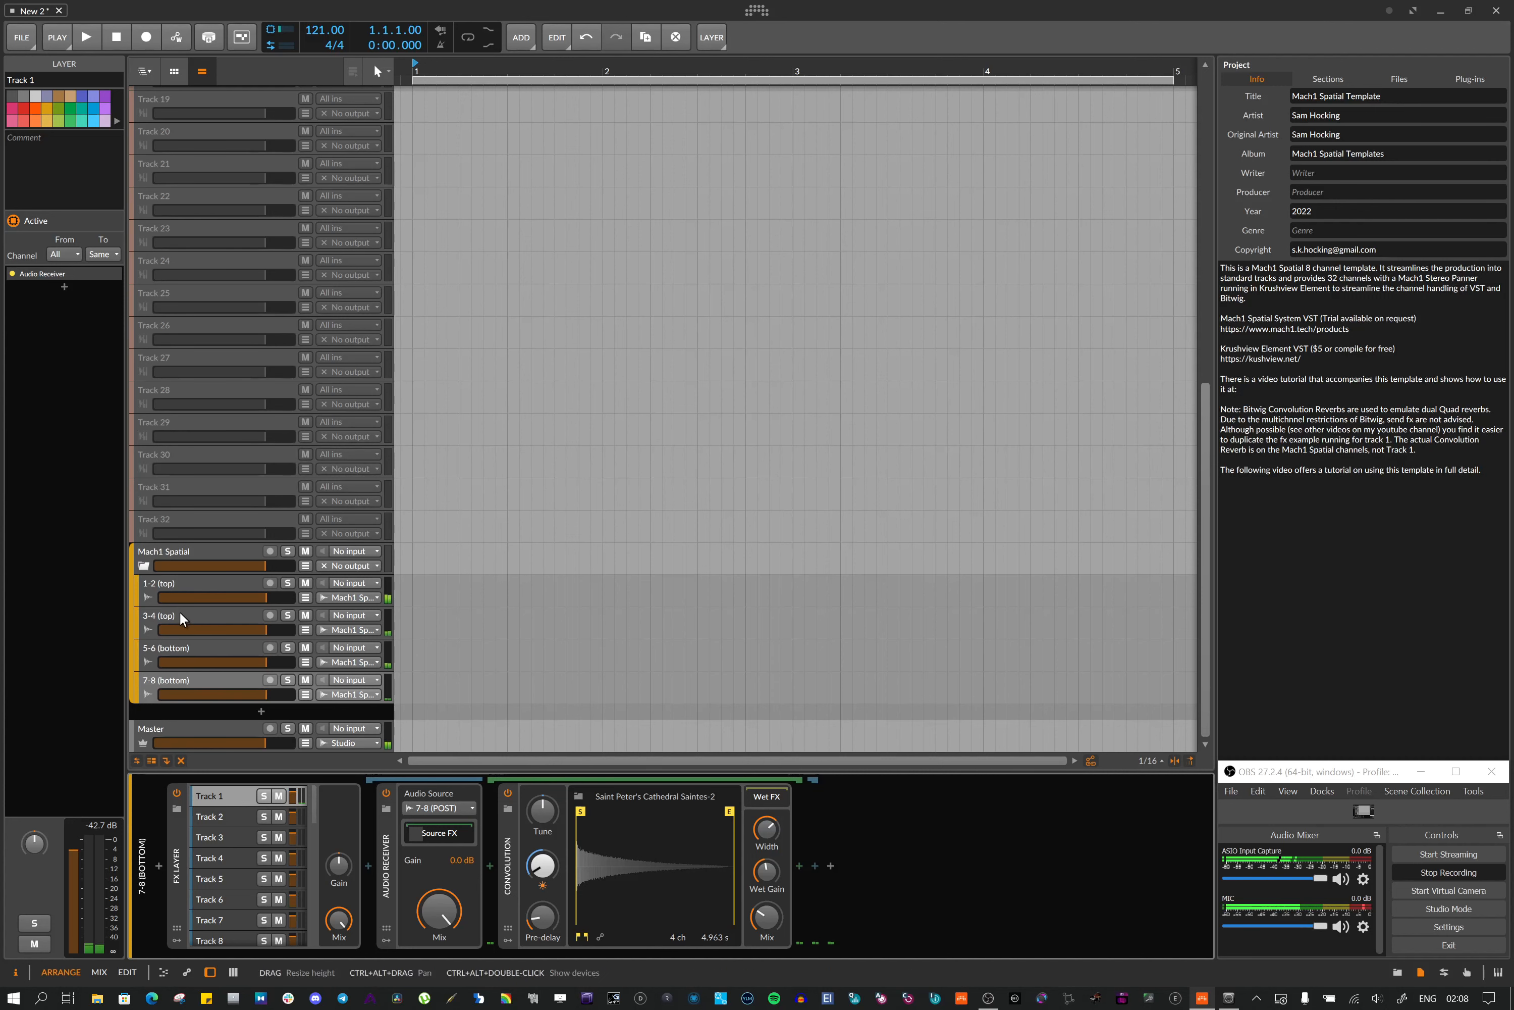
Return to Track 1 and raise the Test Tone device's gain
left_click(190, 583)
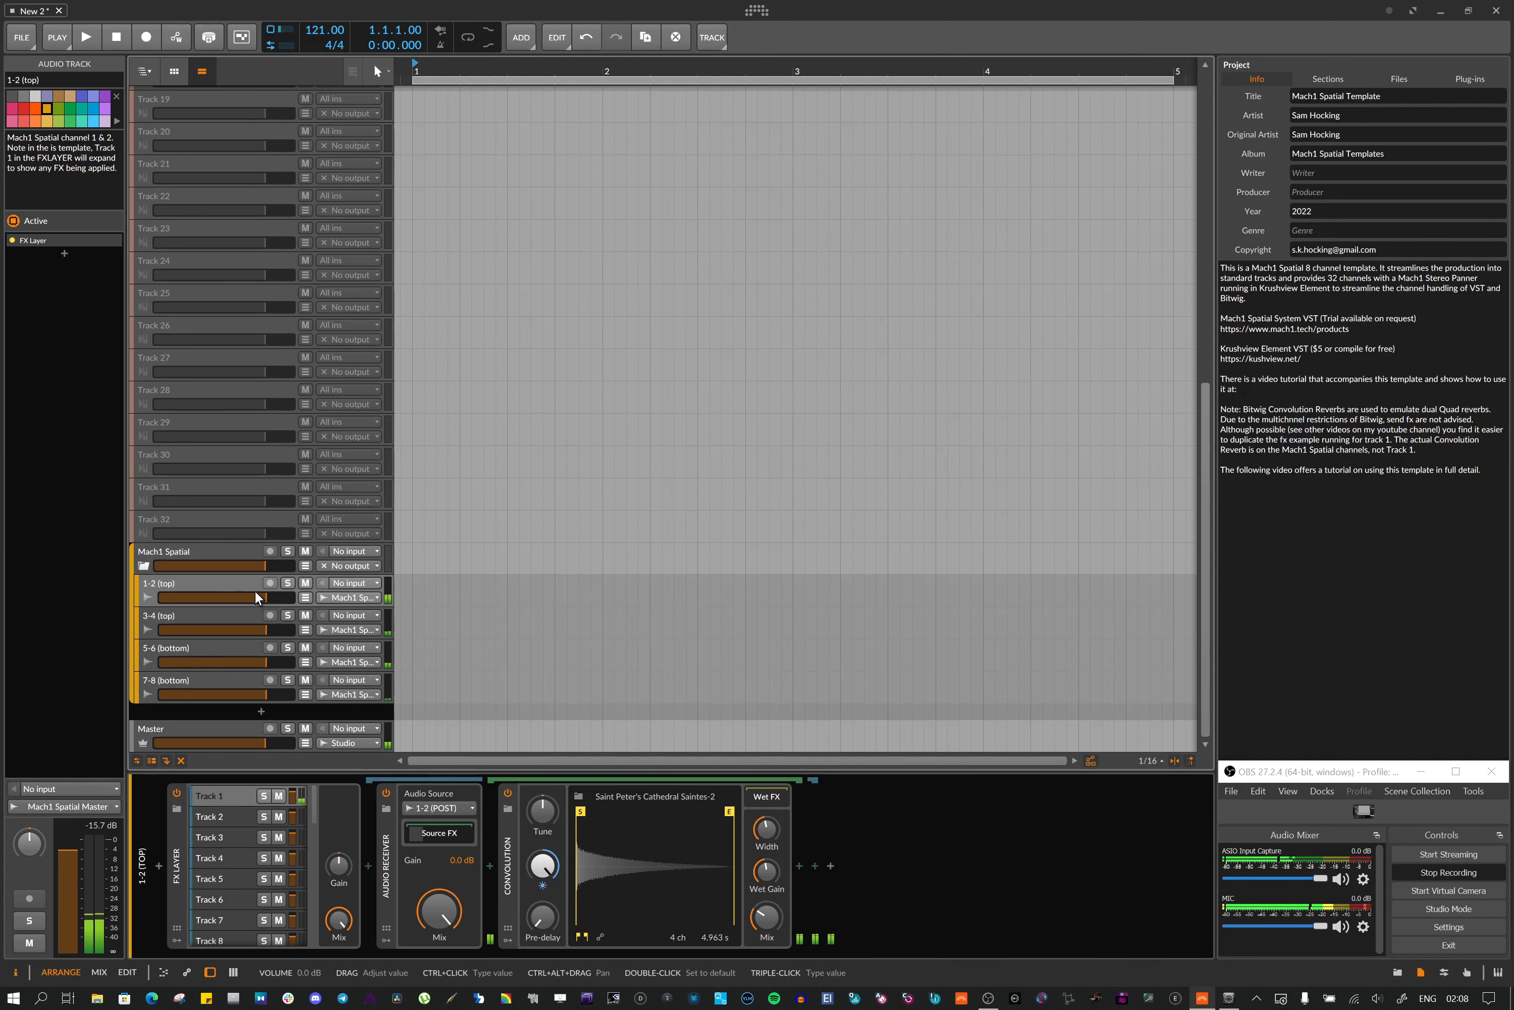
scroll(253, 591, "up", 10)
scroll(264, 569, "up", 1)
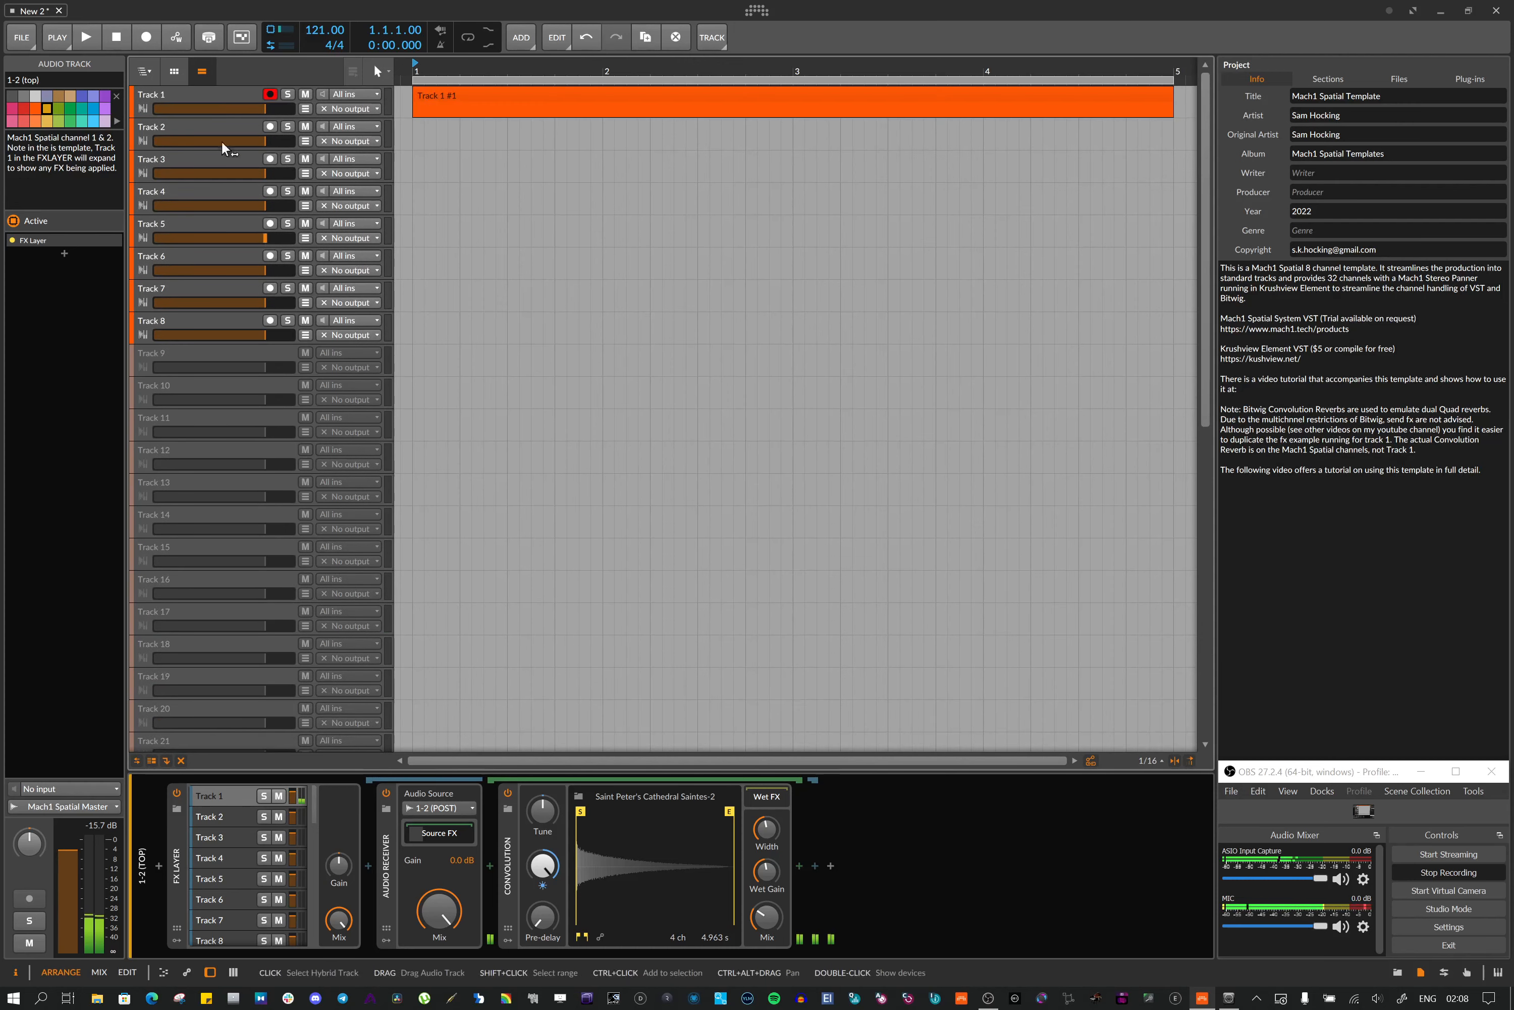
left_click(209, 98)
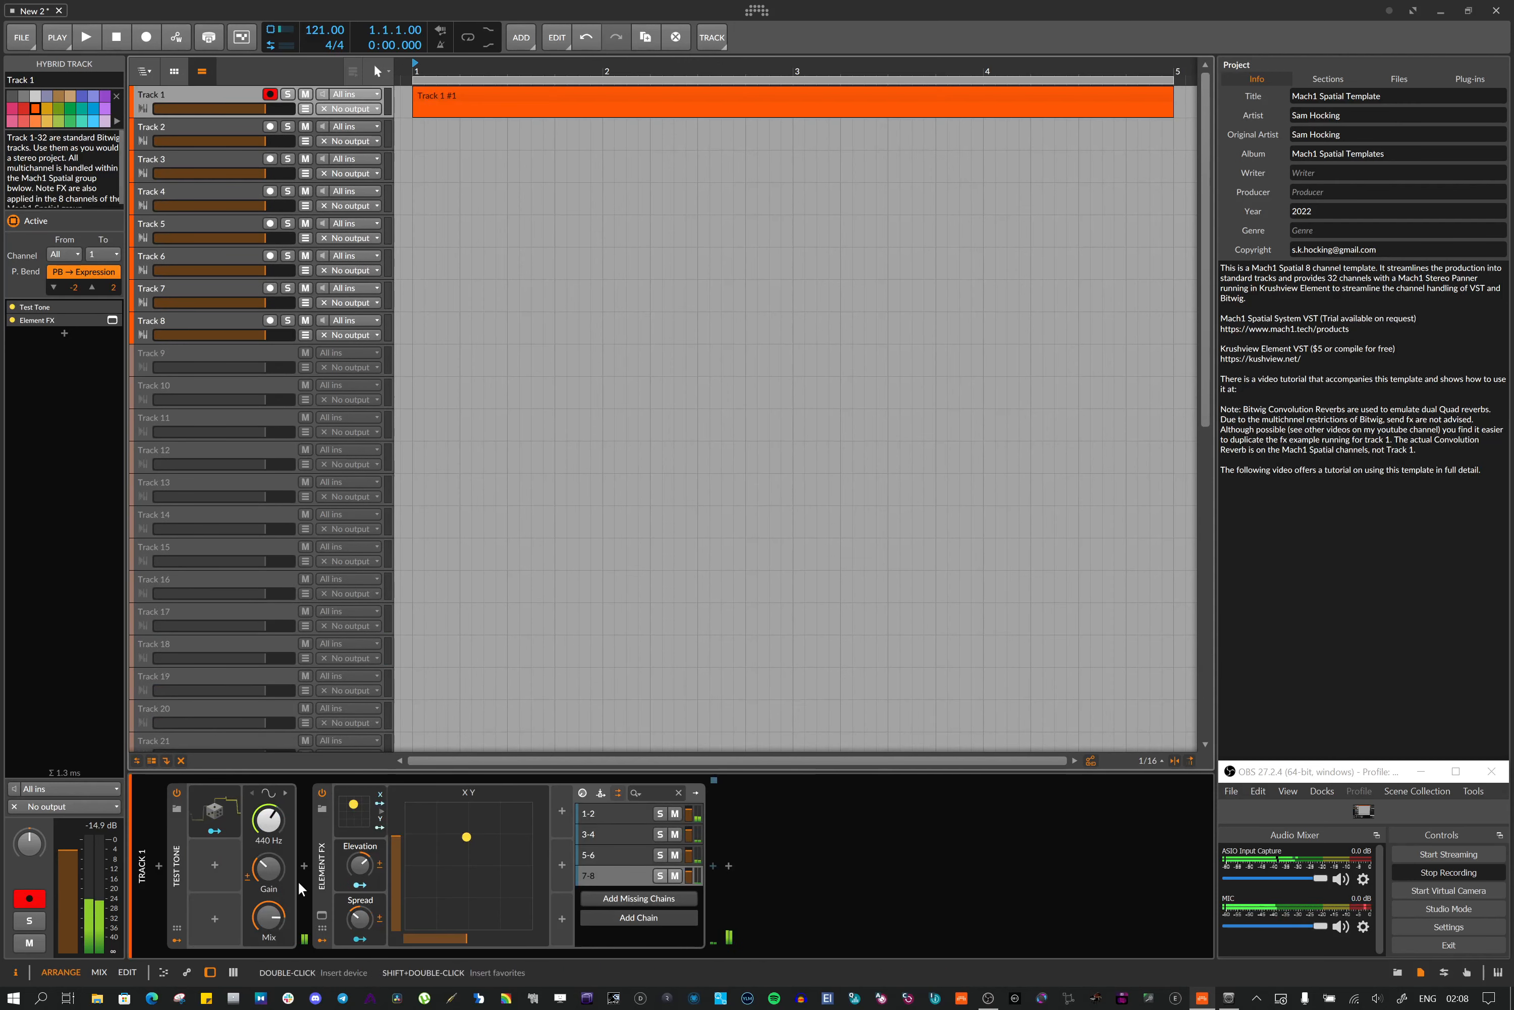
left_click_drag(278, 884, 279, 847)
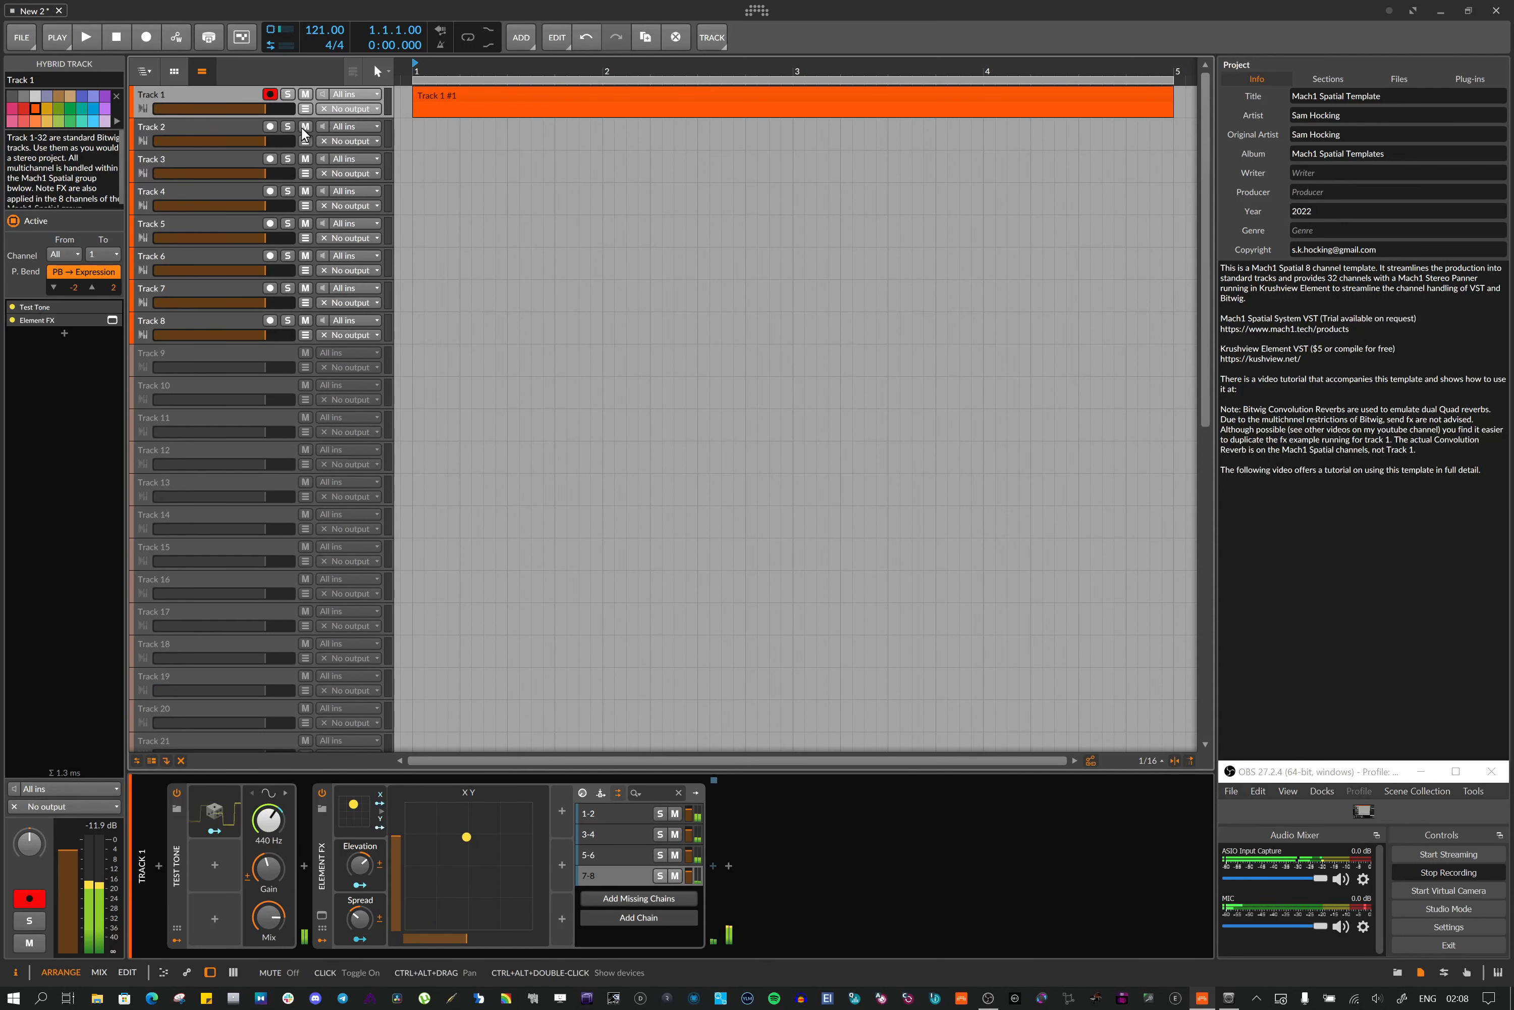
Bypass the Convolution reverb on the 1-2, 5-6 and 7-8 channel tracks
scroll(293, 177, "down", 10)
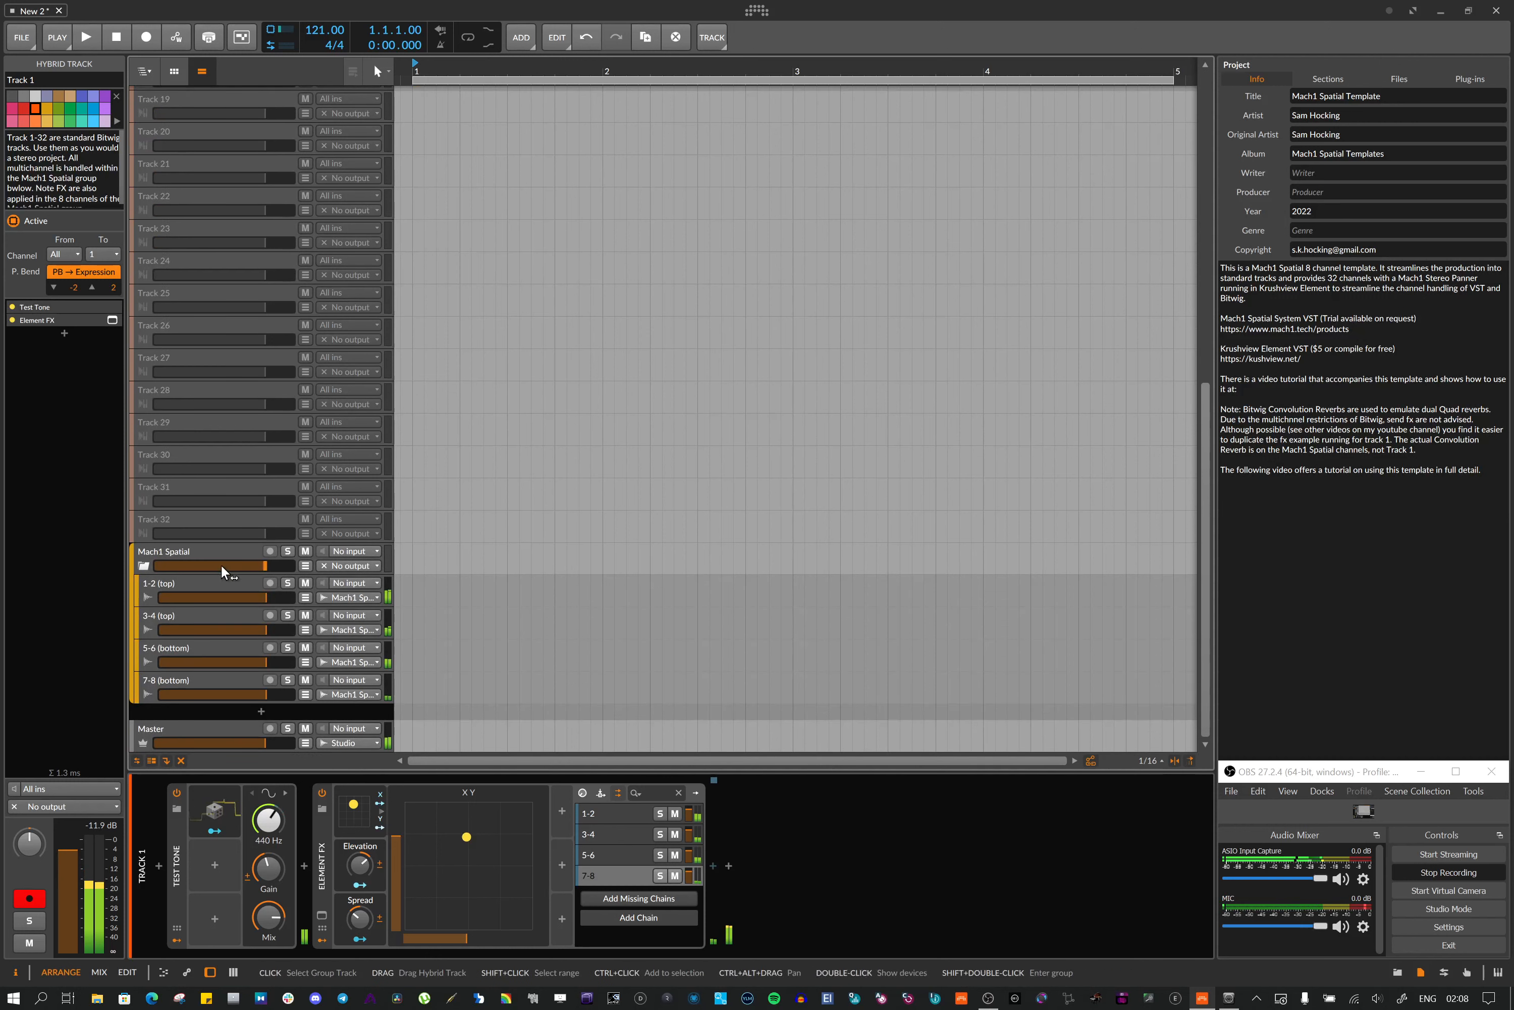
left_click(217, 583)
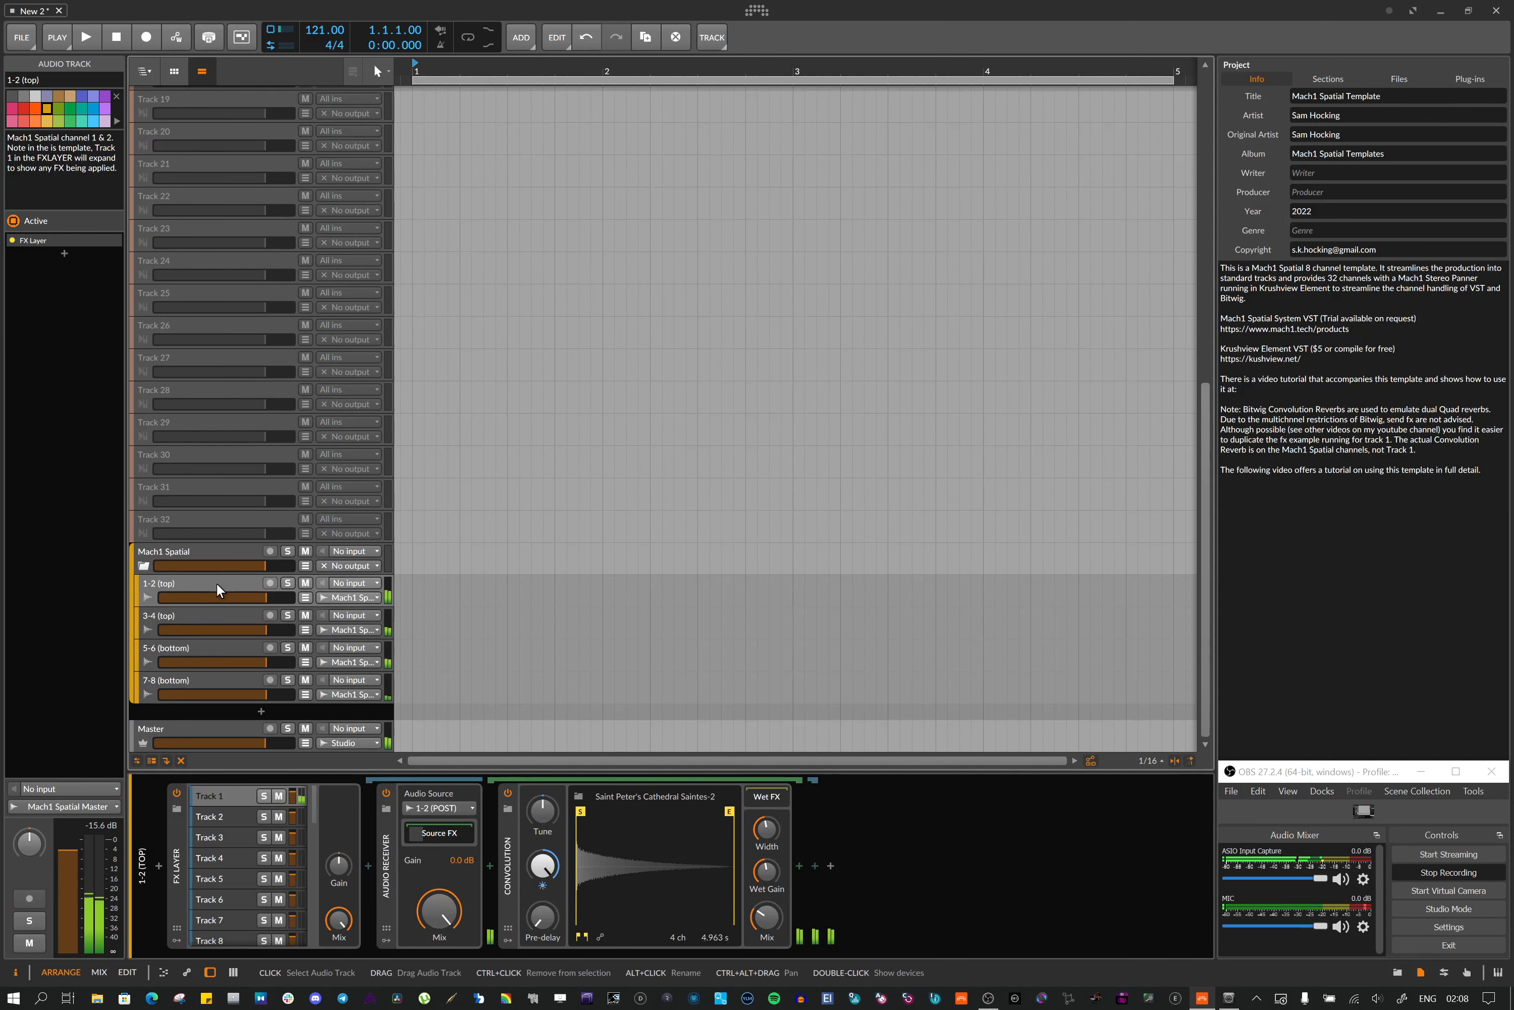
left_click(507, 794)
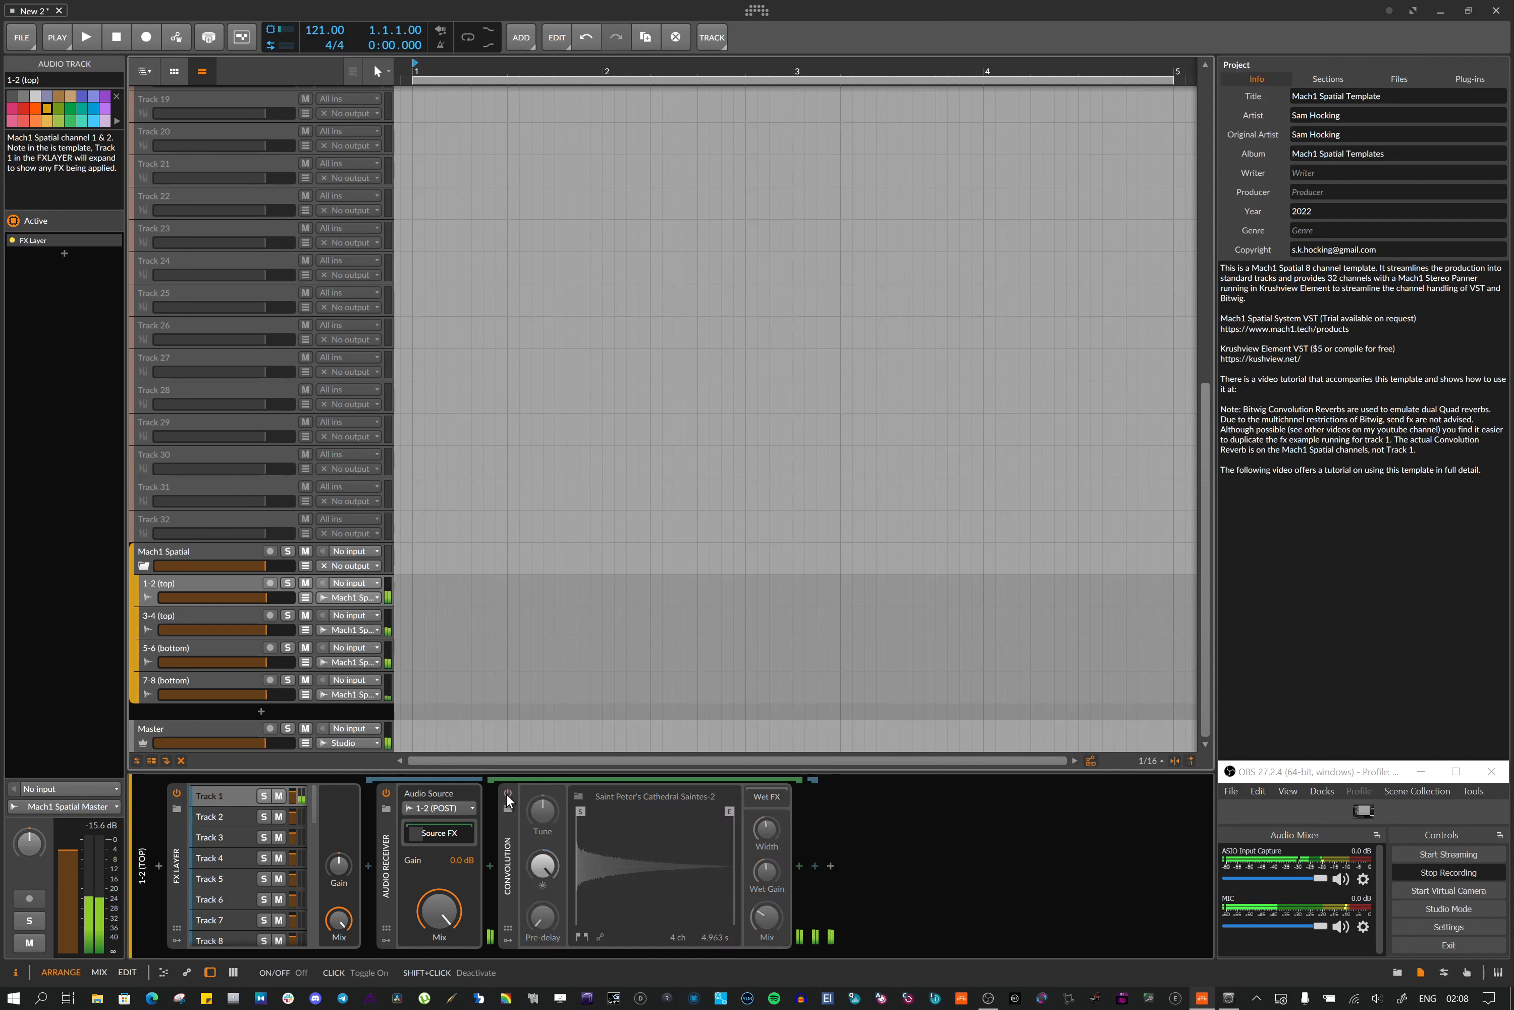
left_click(199, 613)
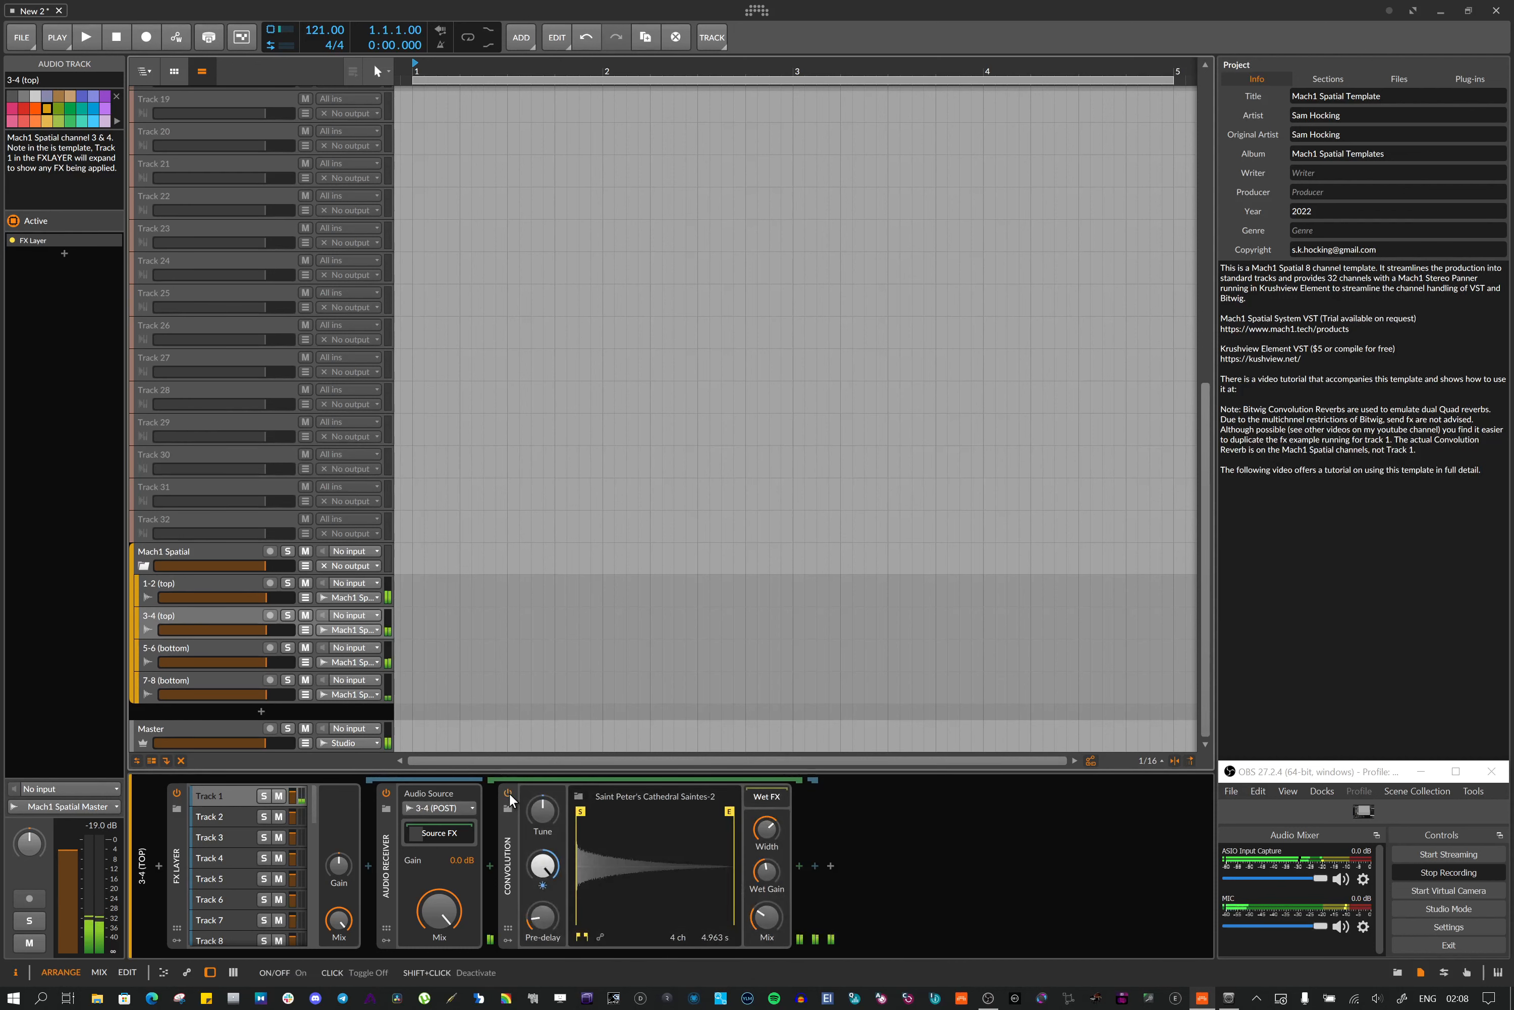
left_click(209, 649)
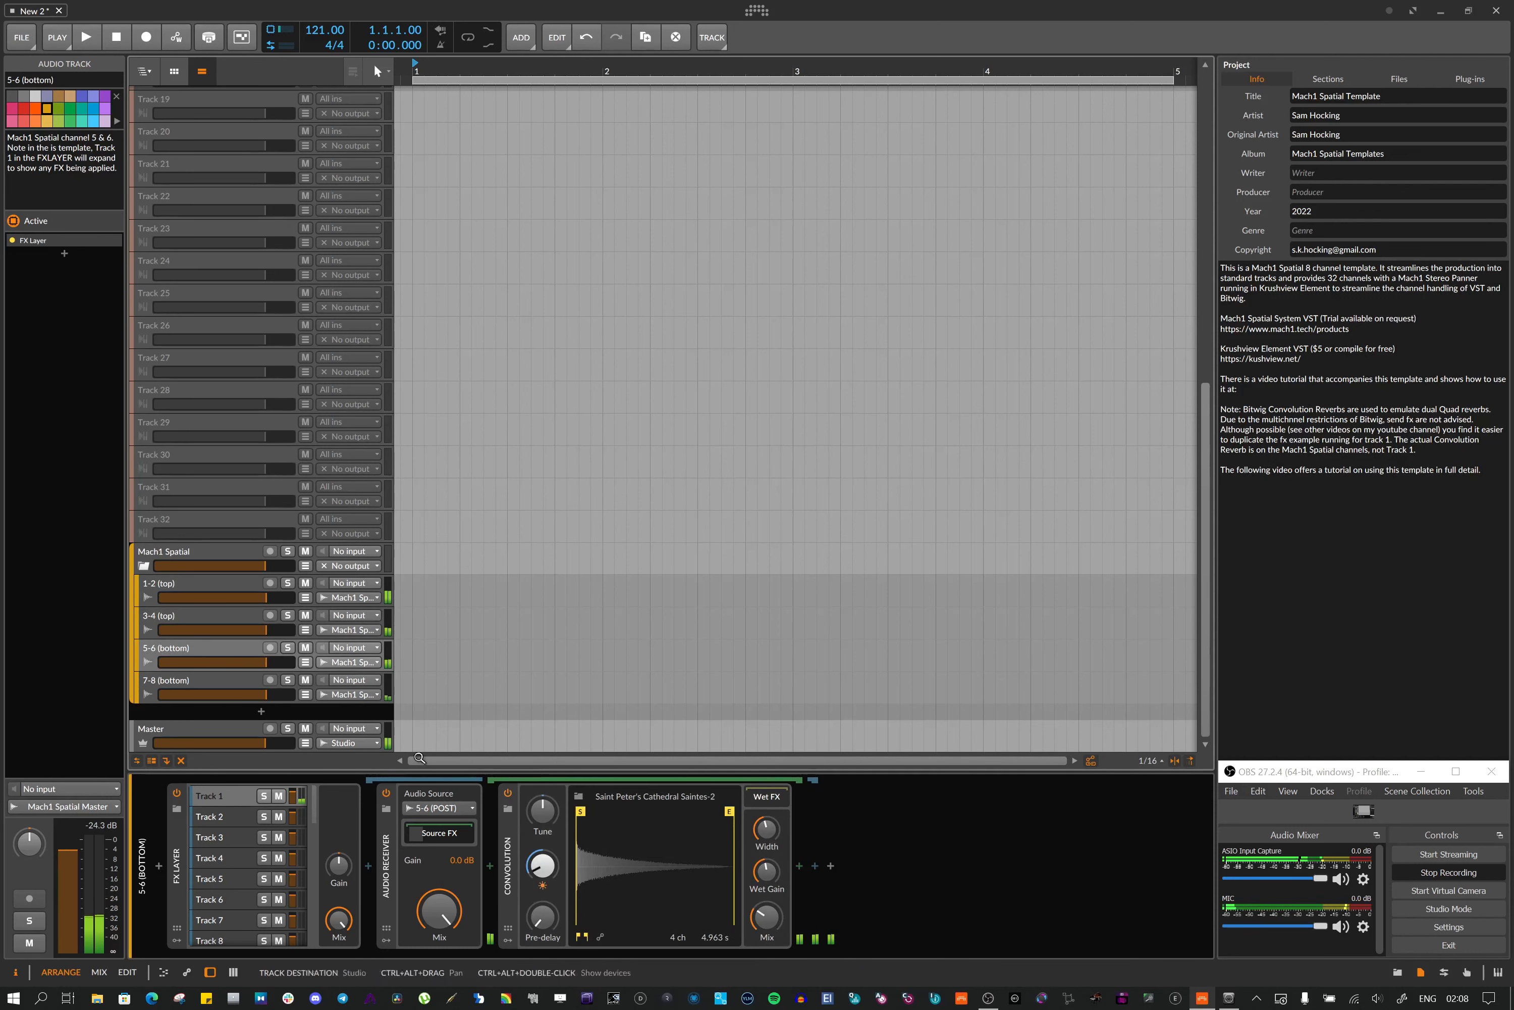
left_click(509, 792)
left_click(179, 678)
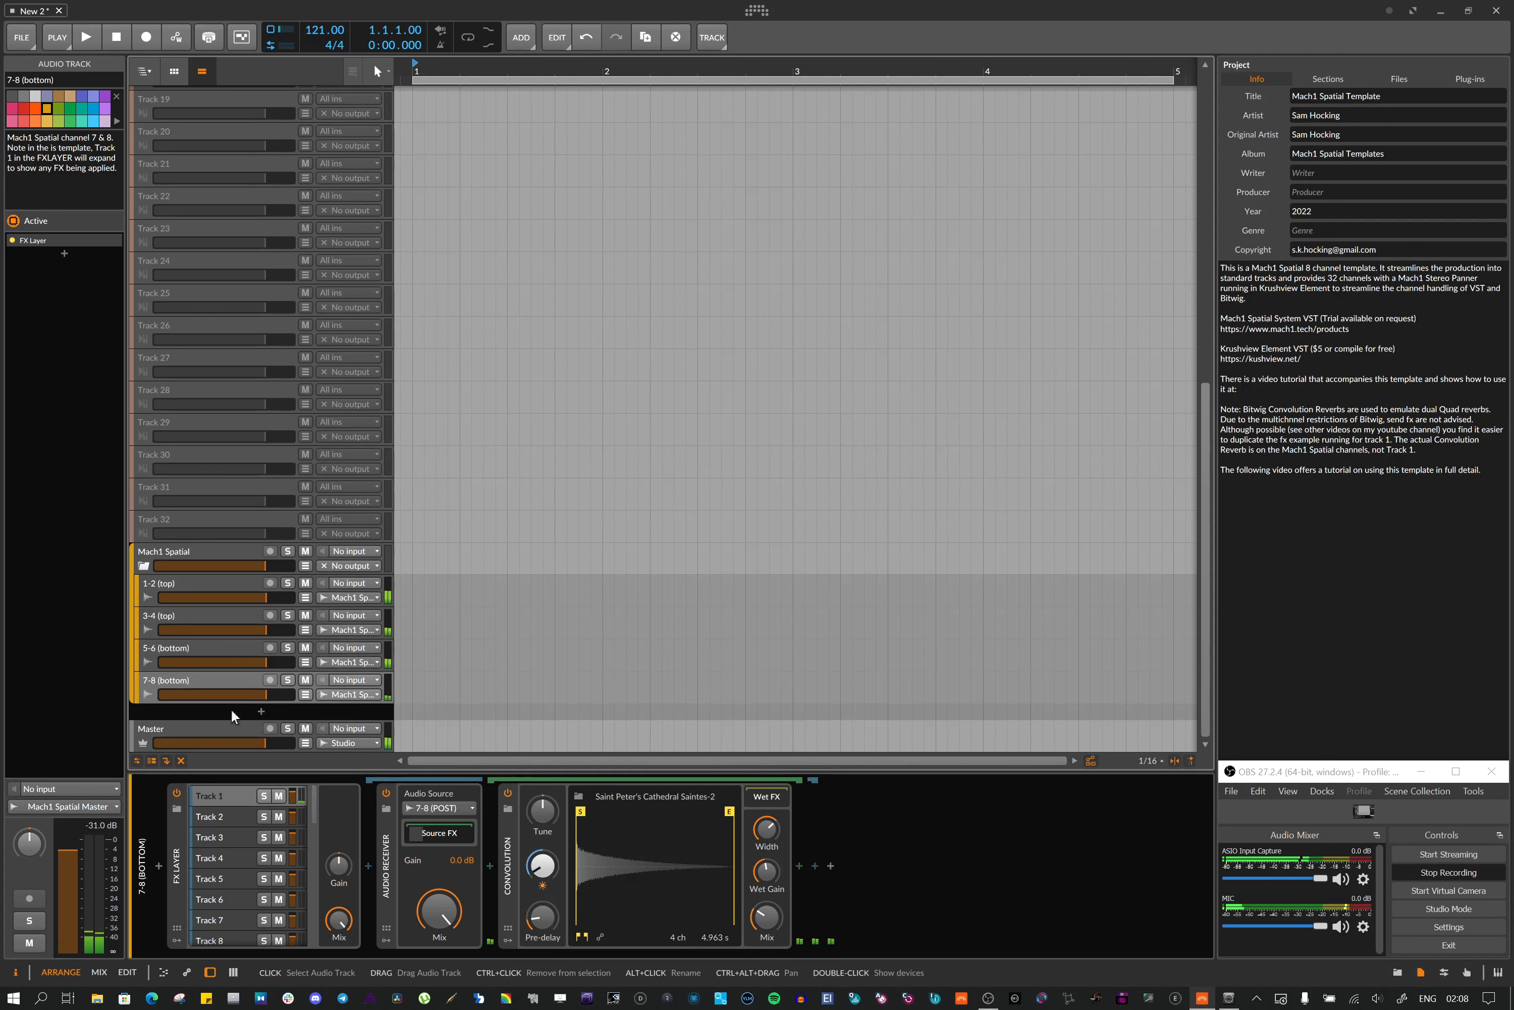
left_click(509, 792)
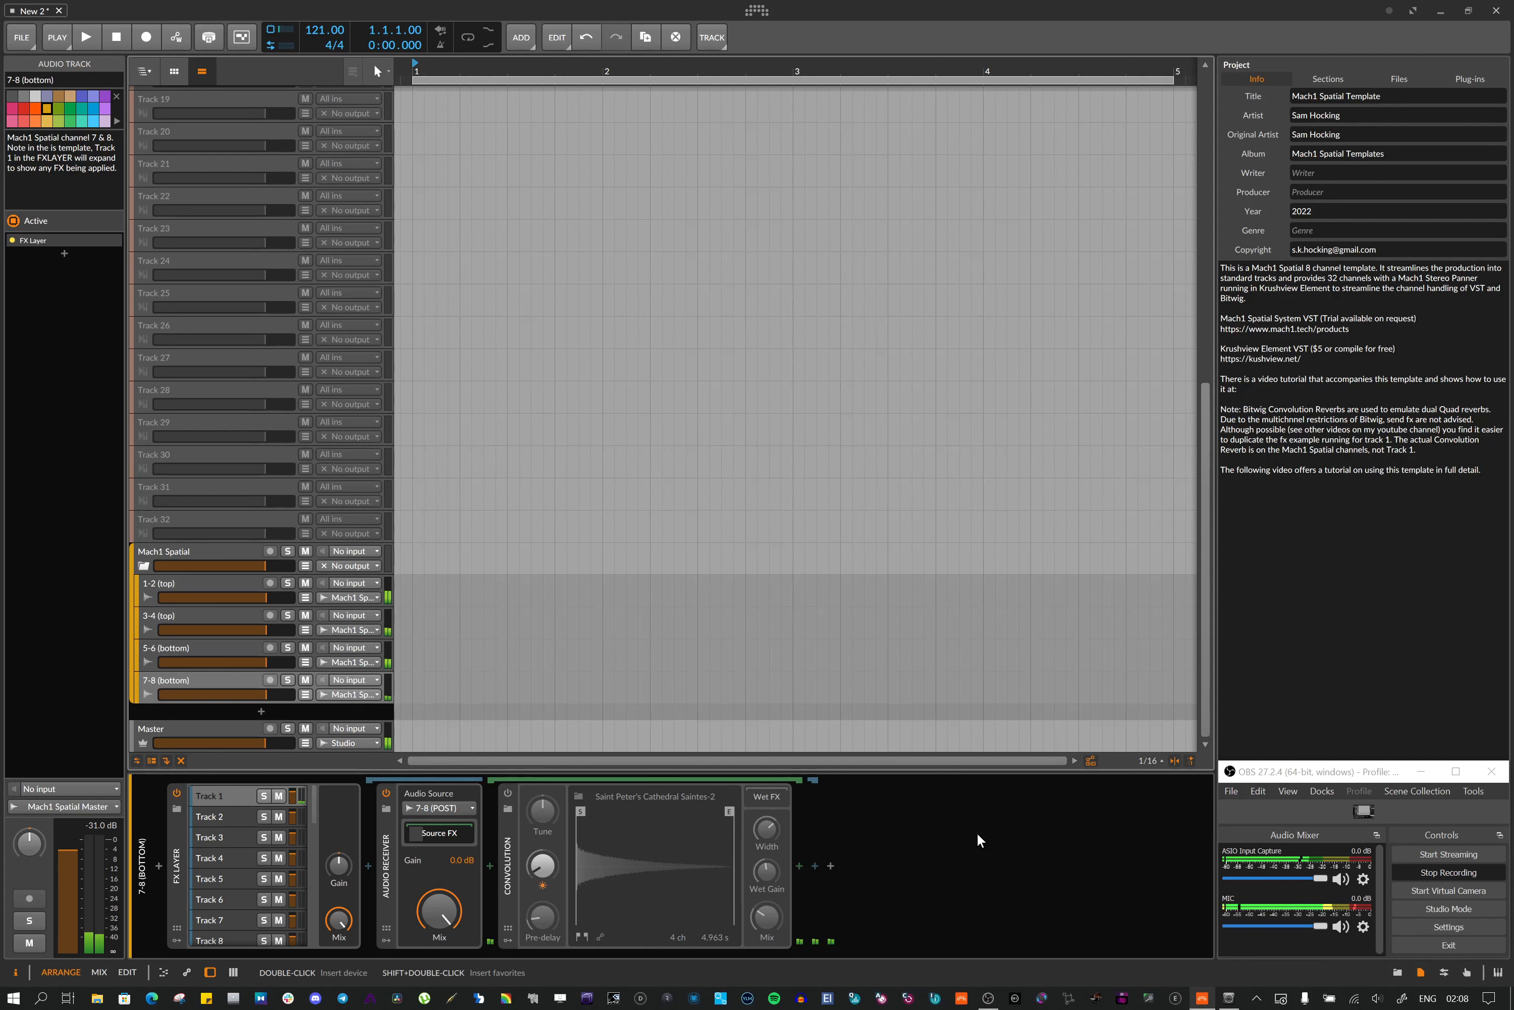
Solo each Mach1 Spatial channel track in turn to audition it, then clear all the solos
left_click(287, 583)
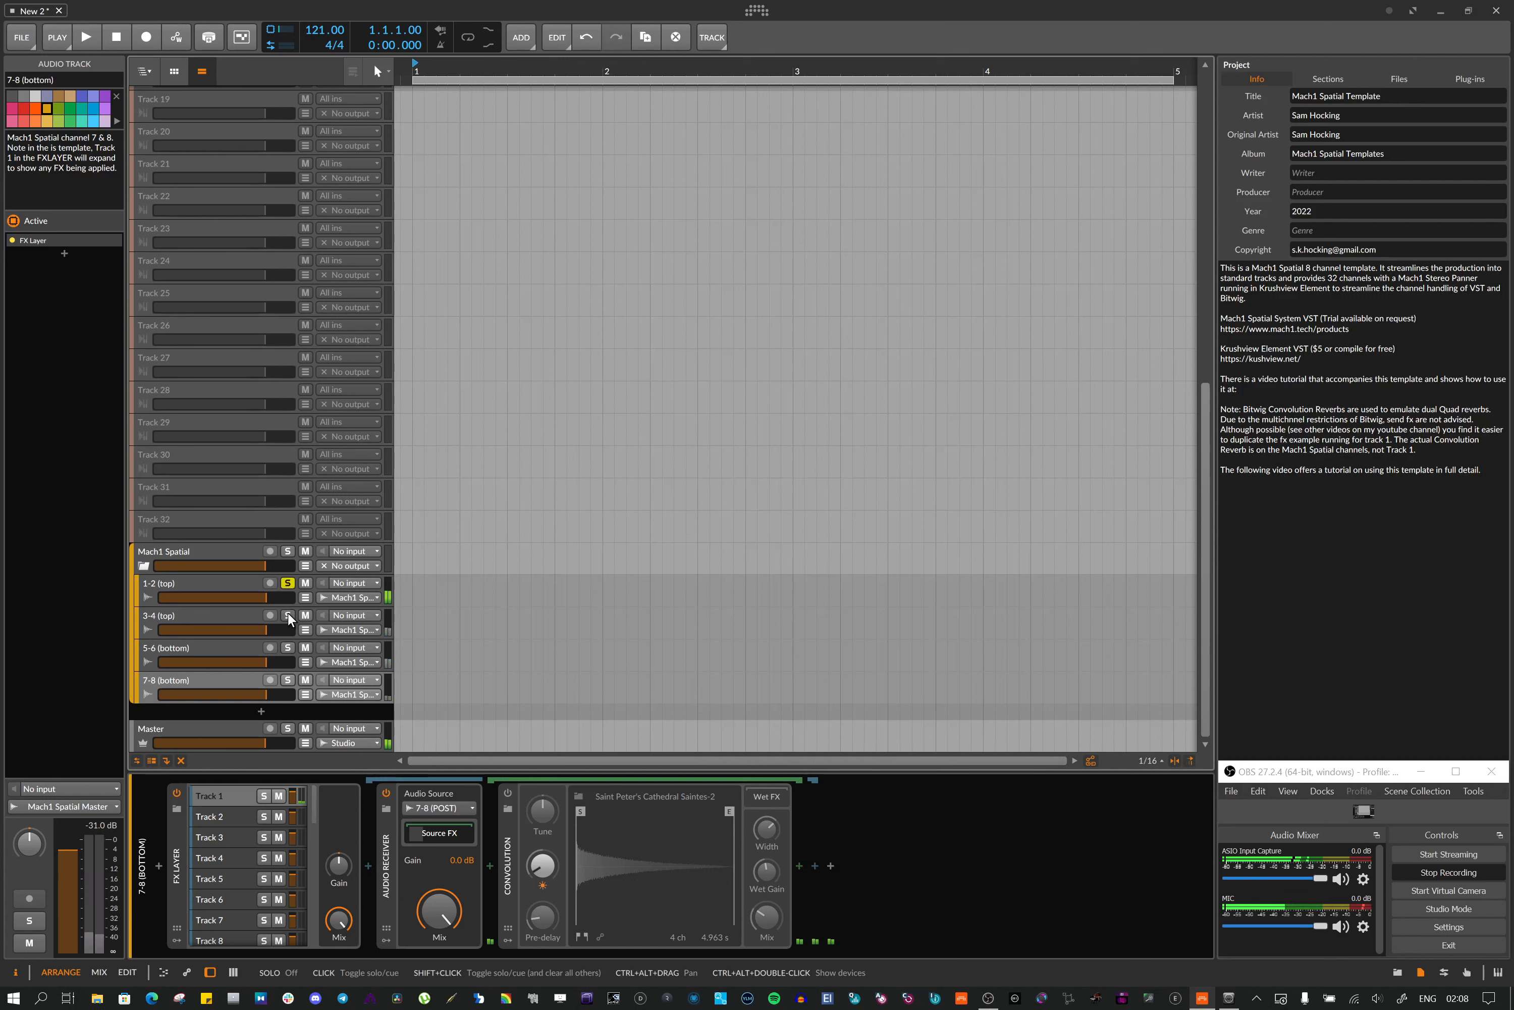
left_click(287, 615)
left_click(288, 647)
left_click(291, 680)
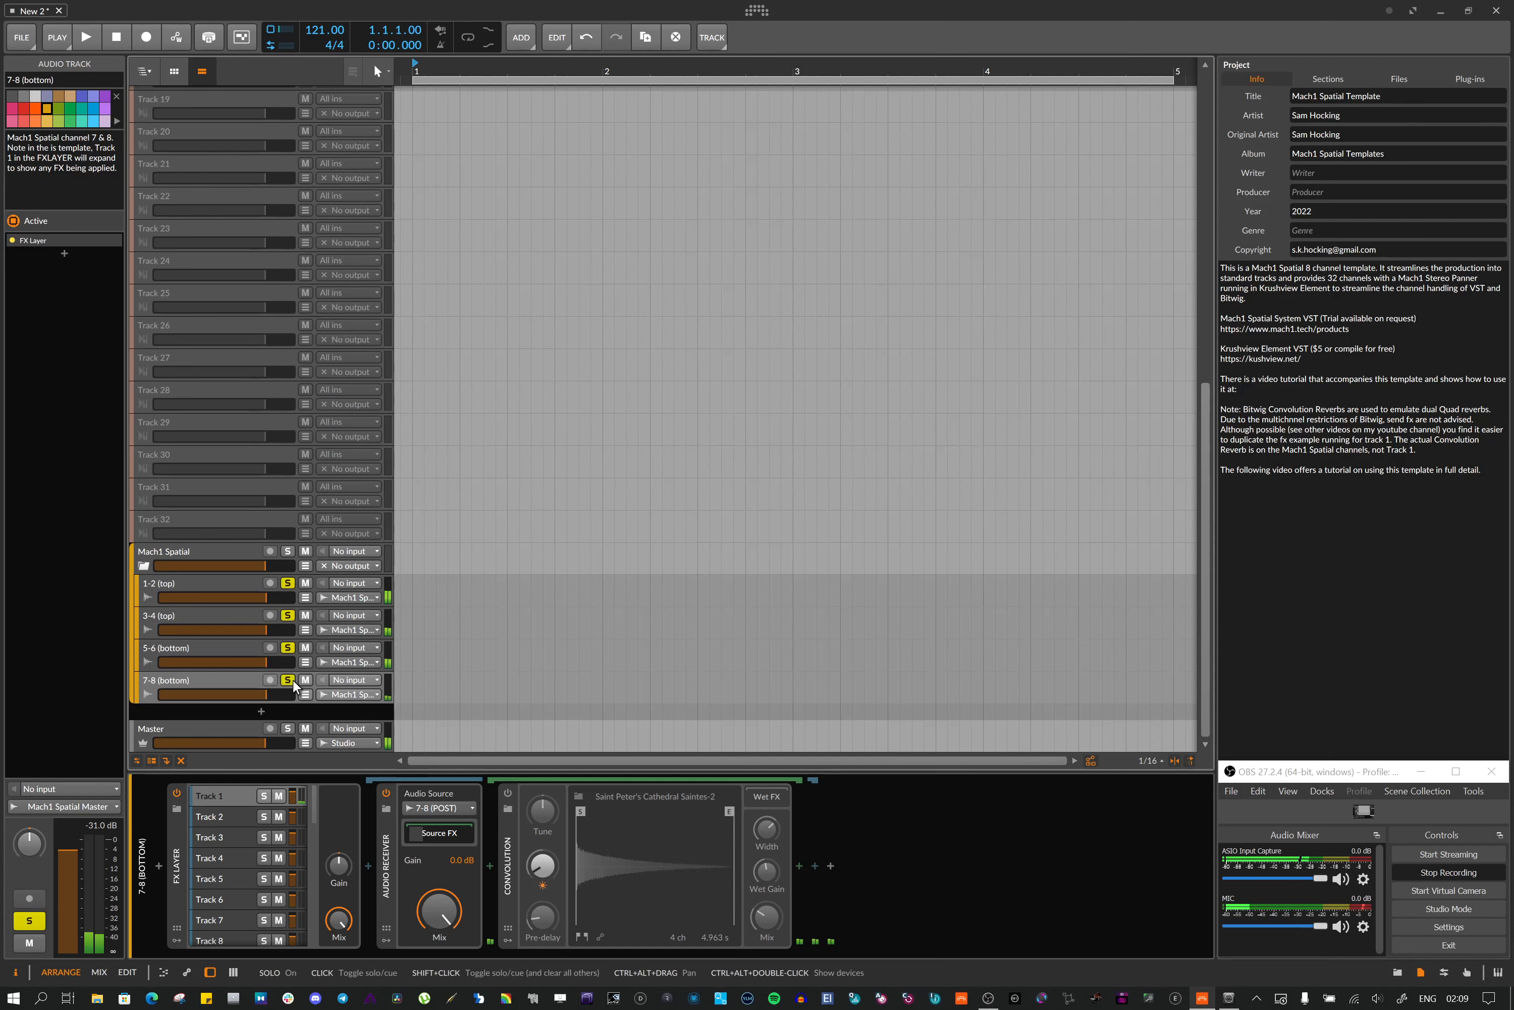
left_click(292, 677)
left_click(288, 647)
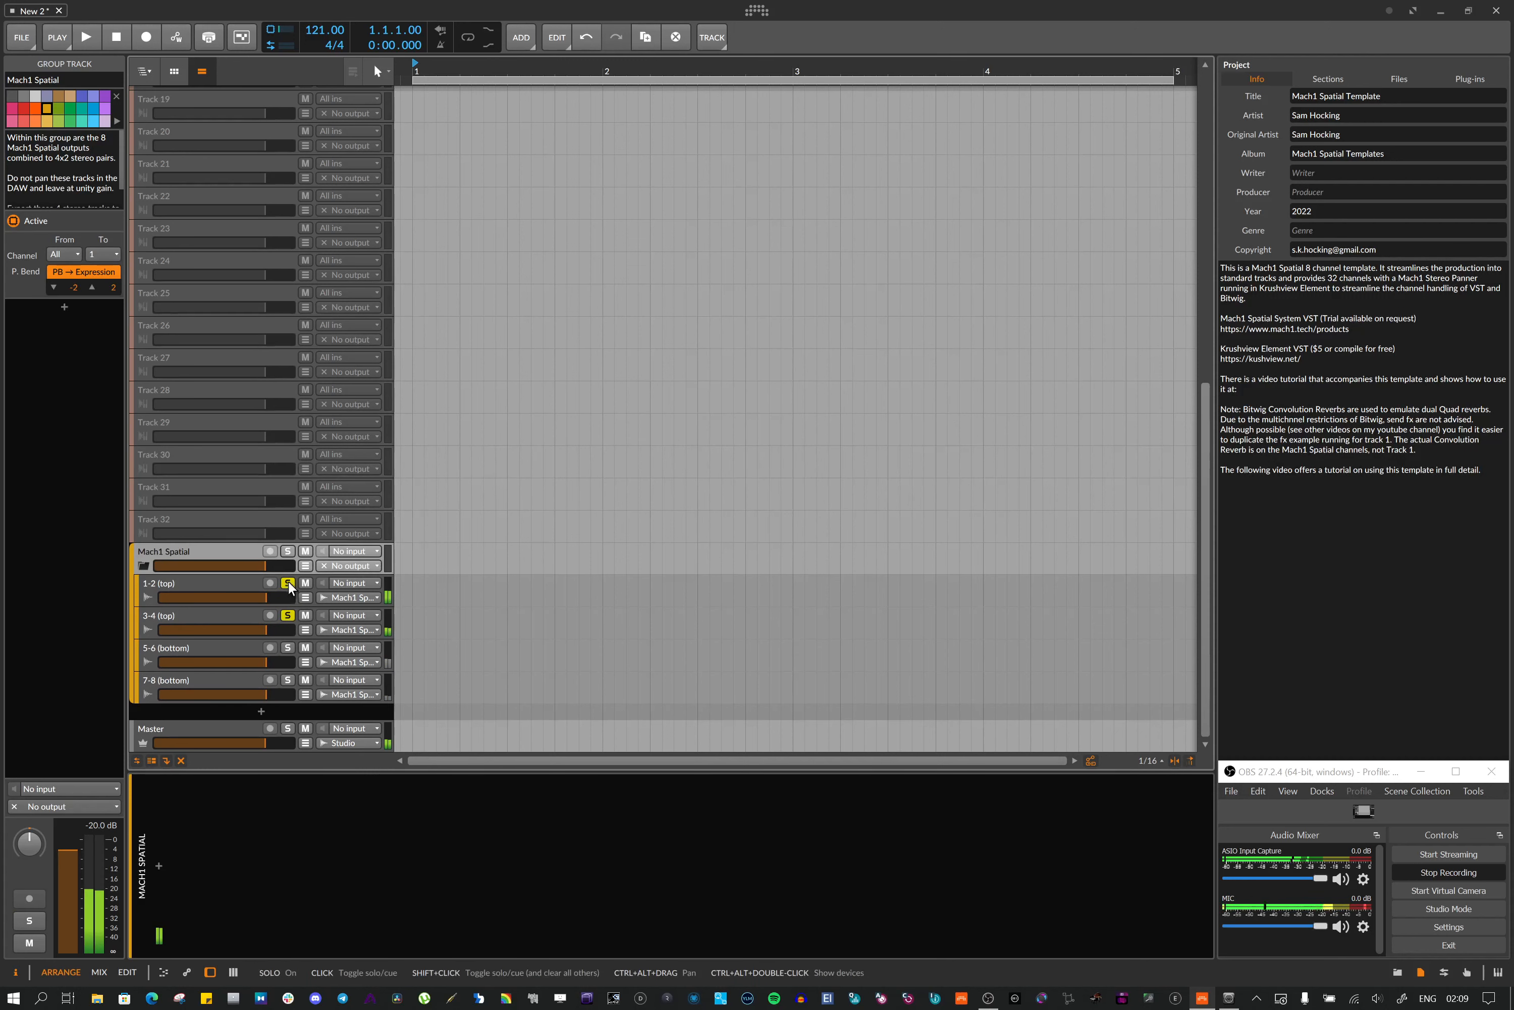
left_click(287, 583)
left_click(288, 613)
Re-enable the Convolution reverb on the 1-2, 5-6 and 7-8 channel tracks, then select 1-2 and 3-4 again
left_click(209, 580)
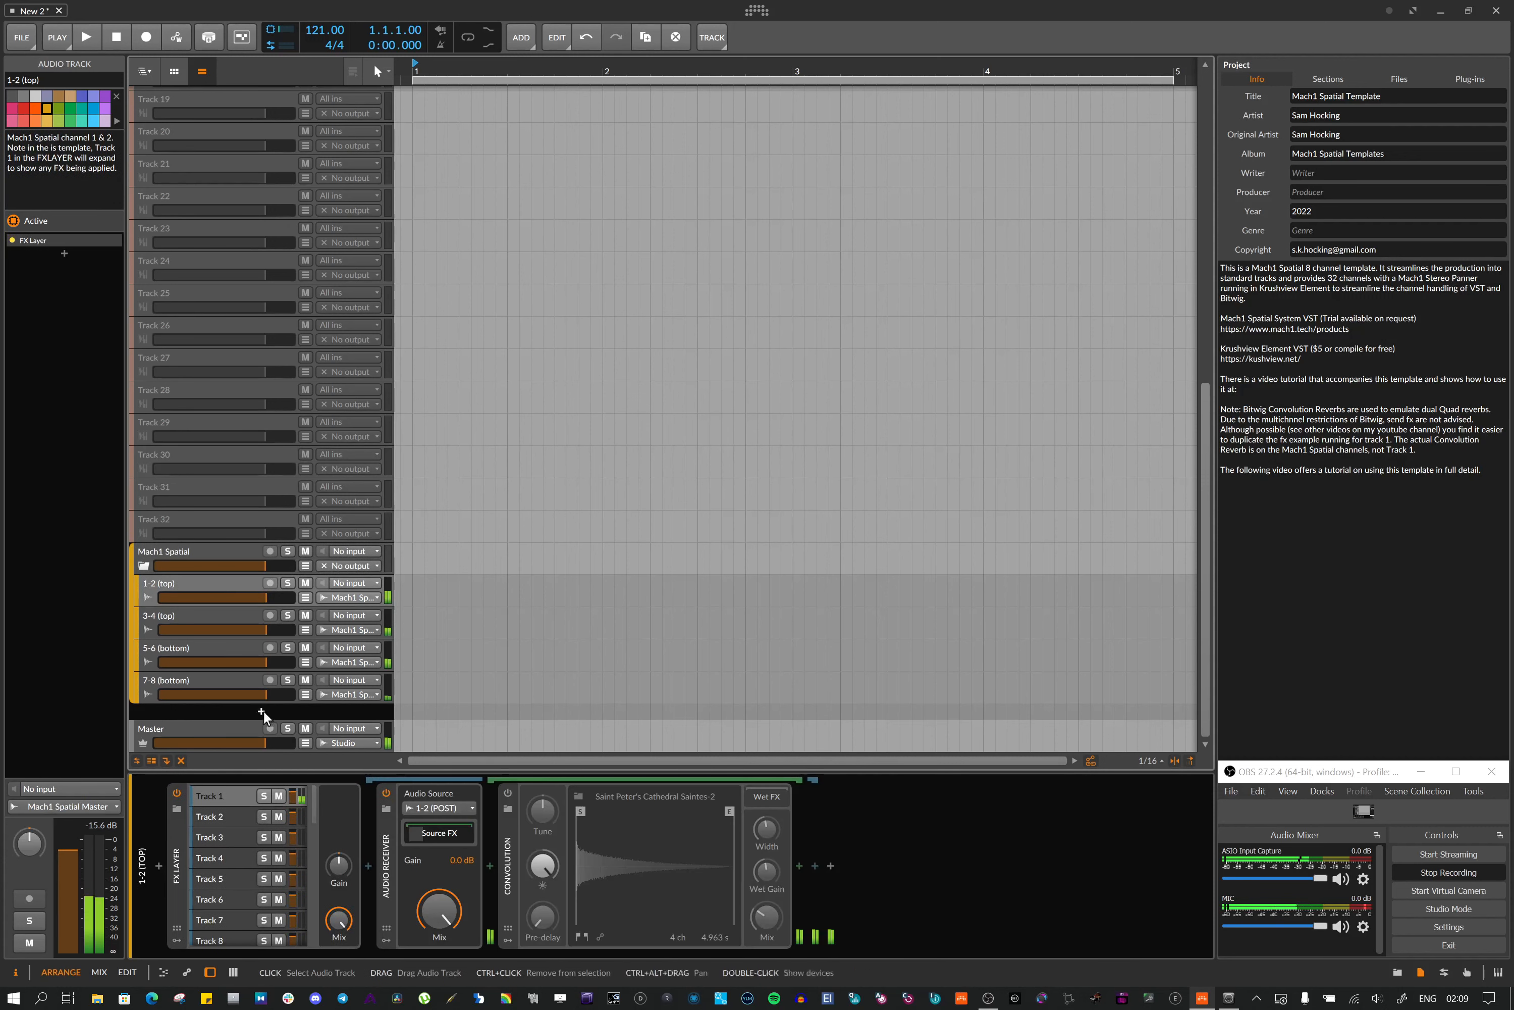
left_click(507, 790)
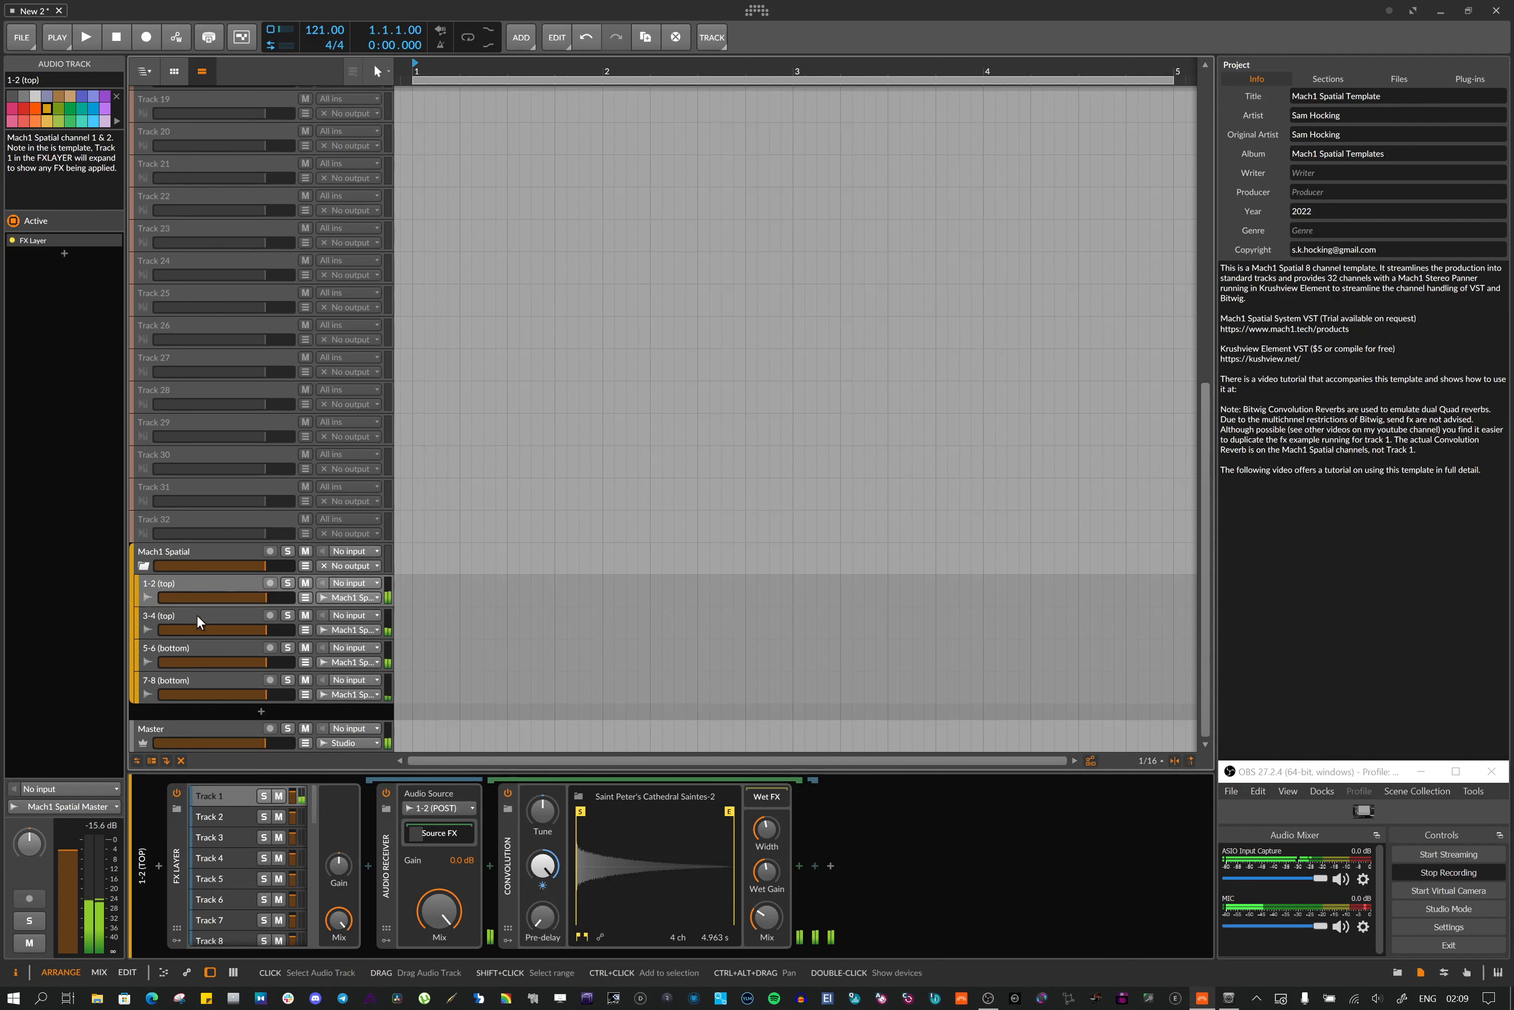
left_click(197, 613)
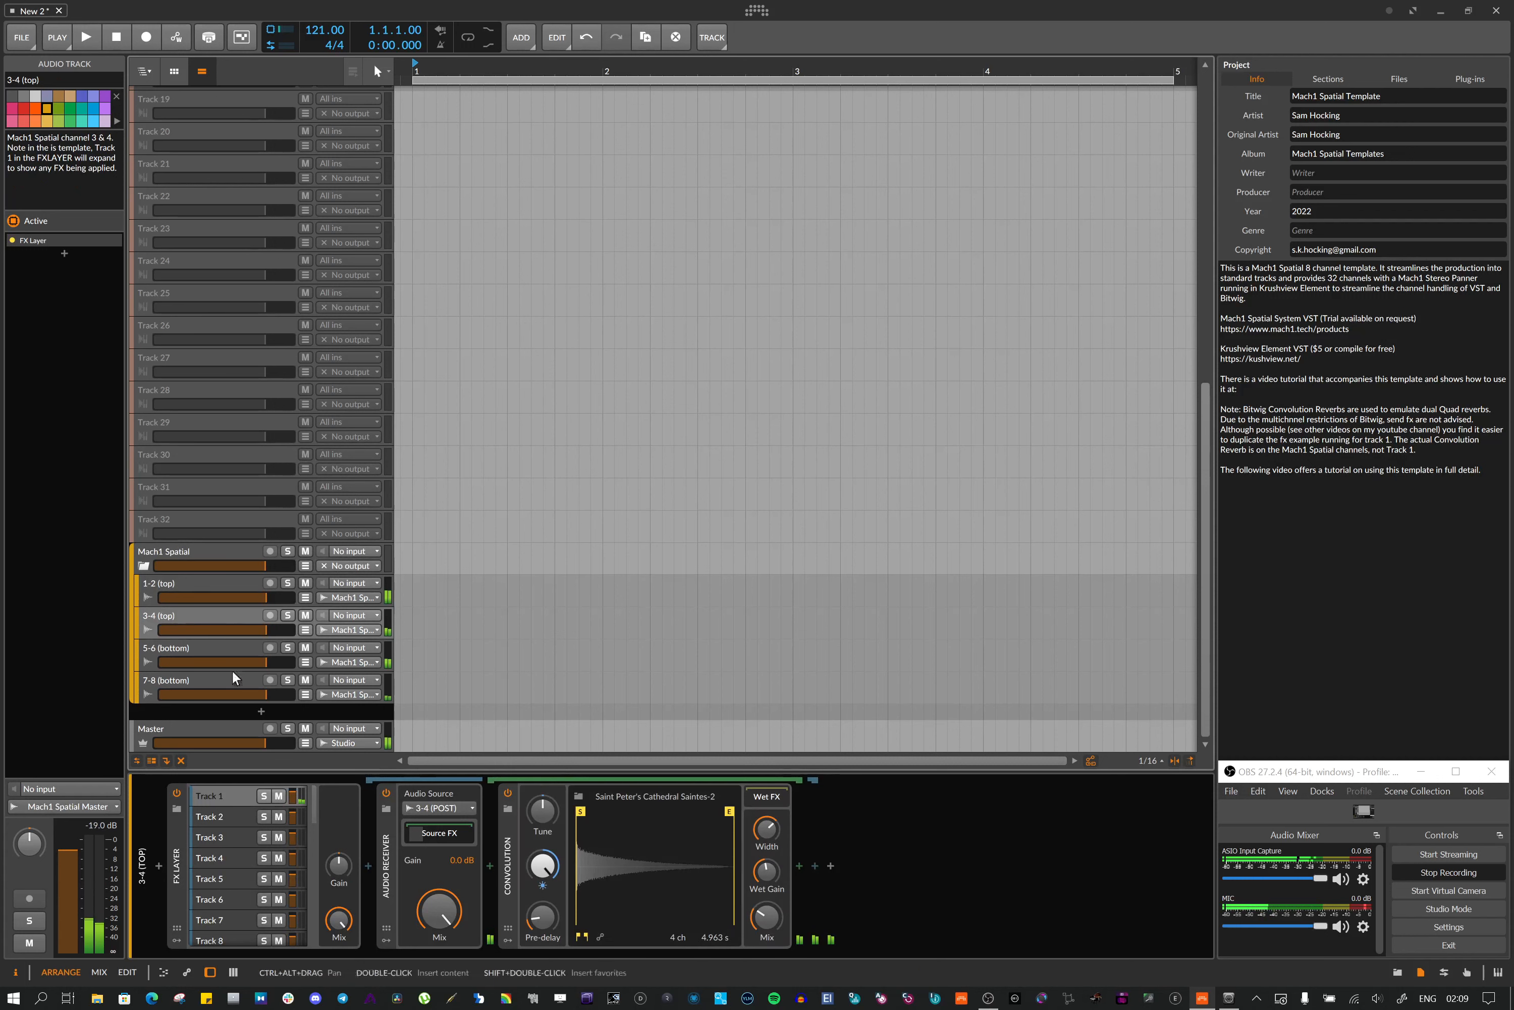
left_click(157, 646)
left_click(507, 792)
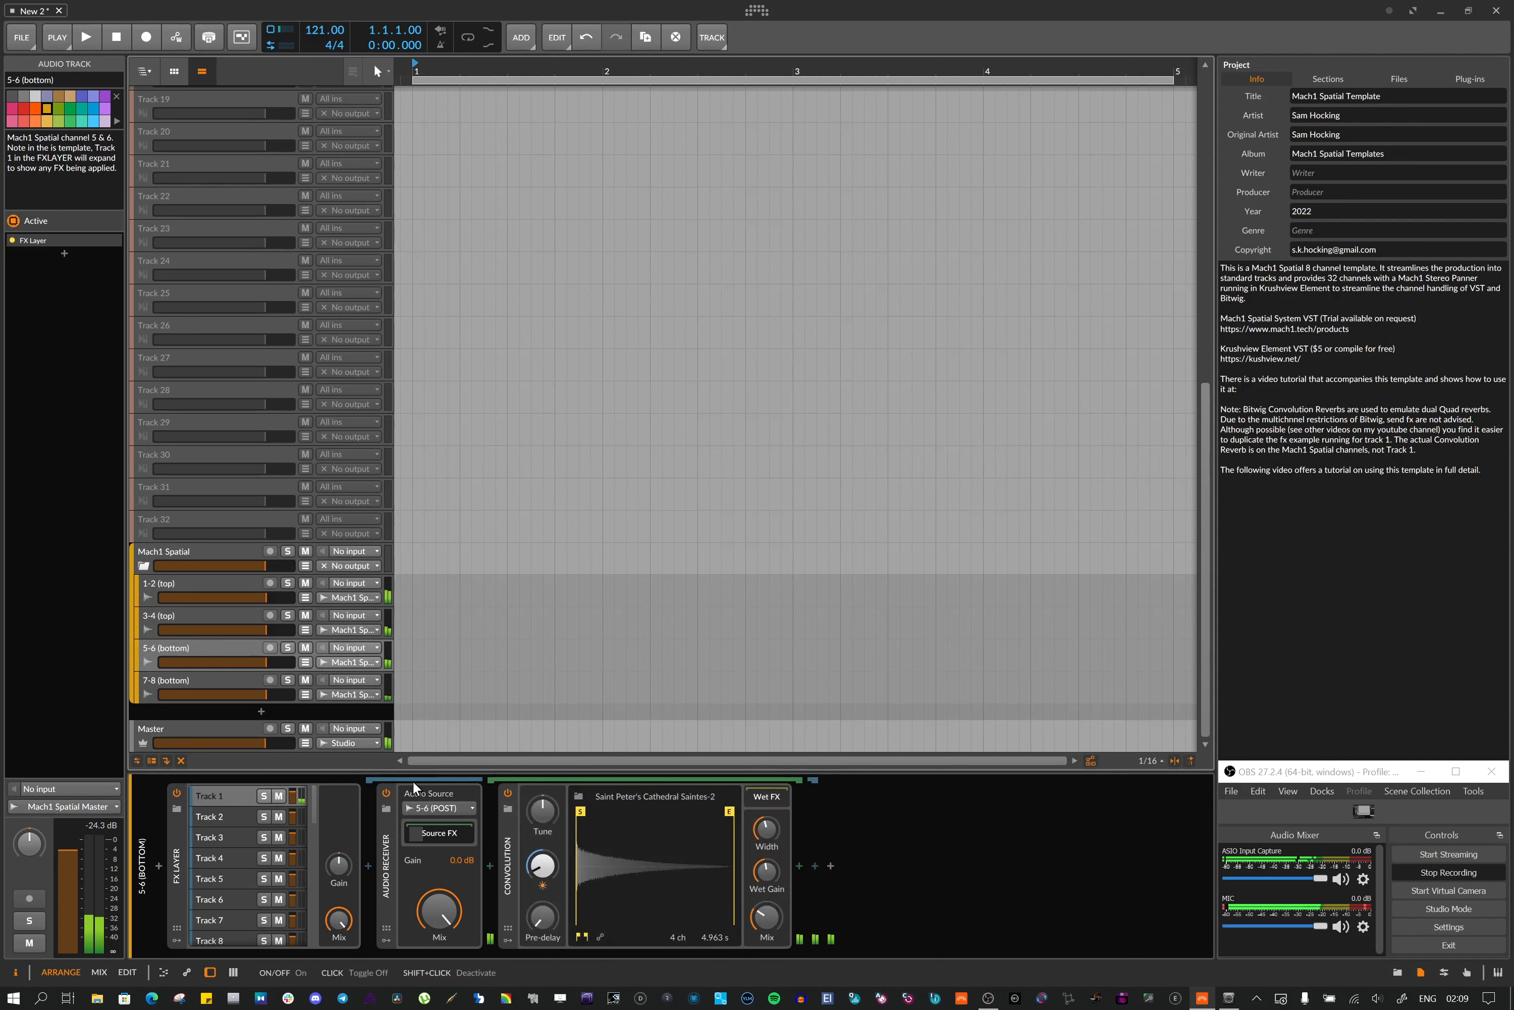
left_click(222, 679)
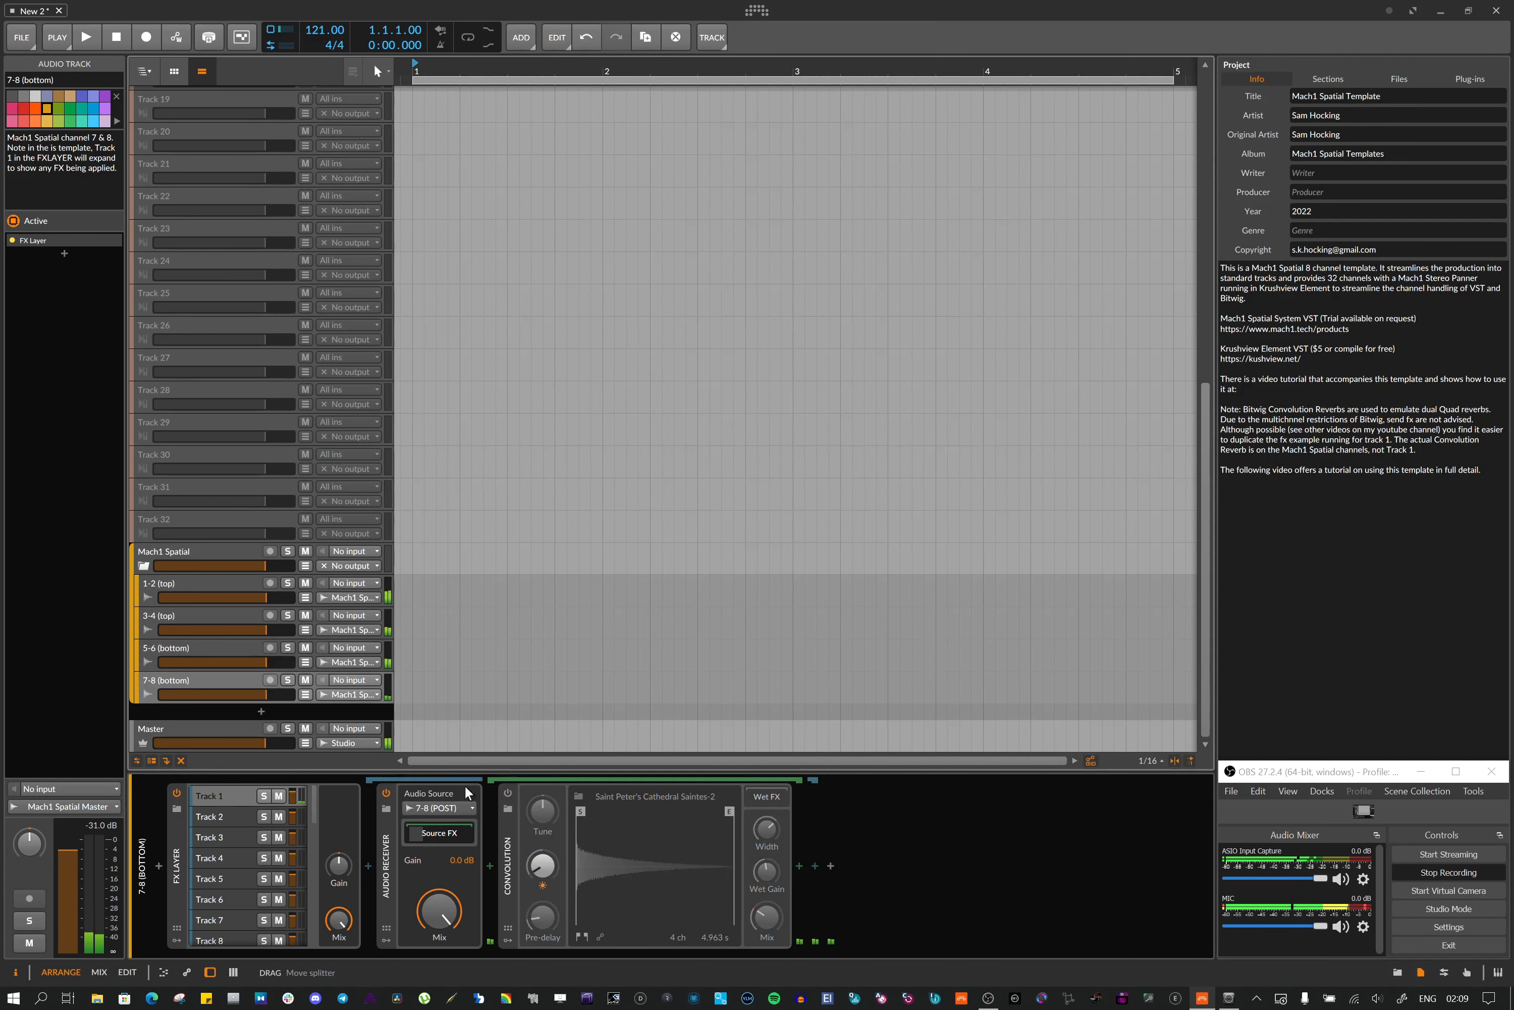
left_click(508, 794)
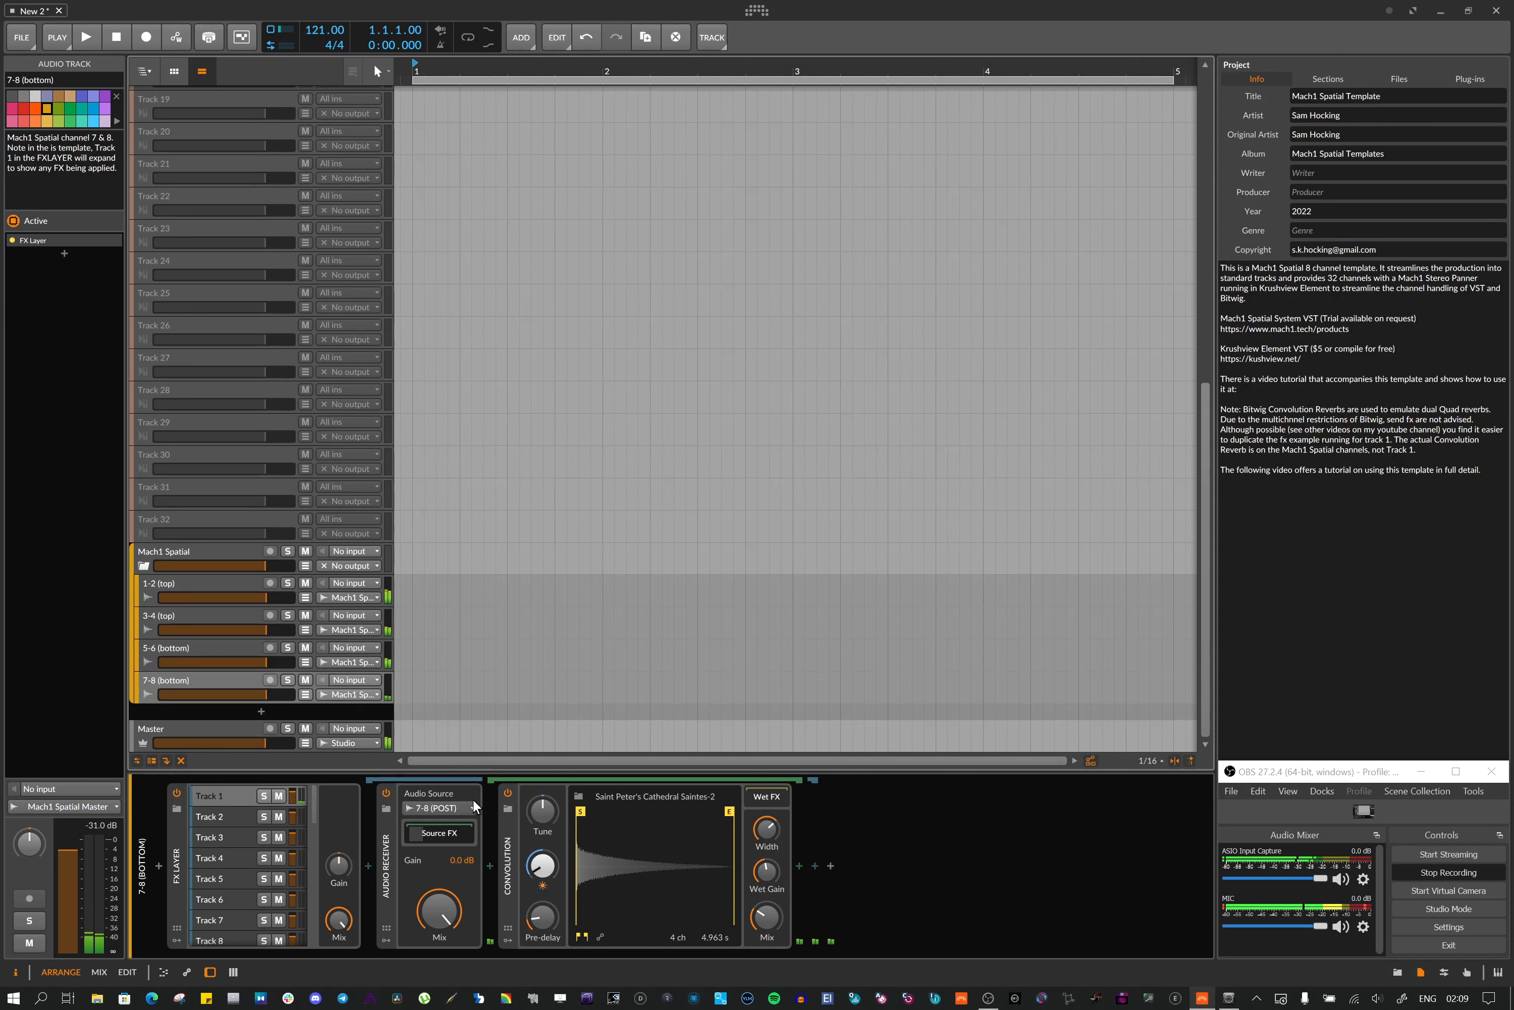
left_click(175, 578)
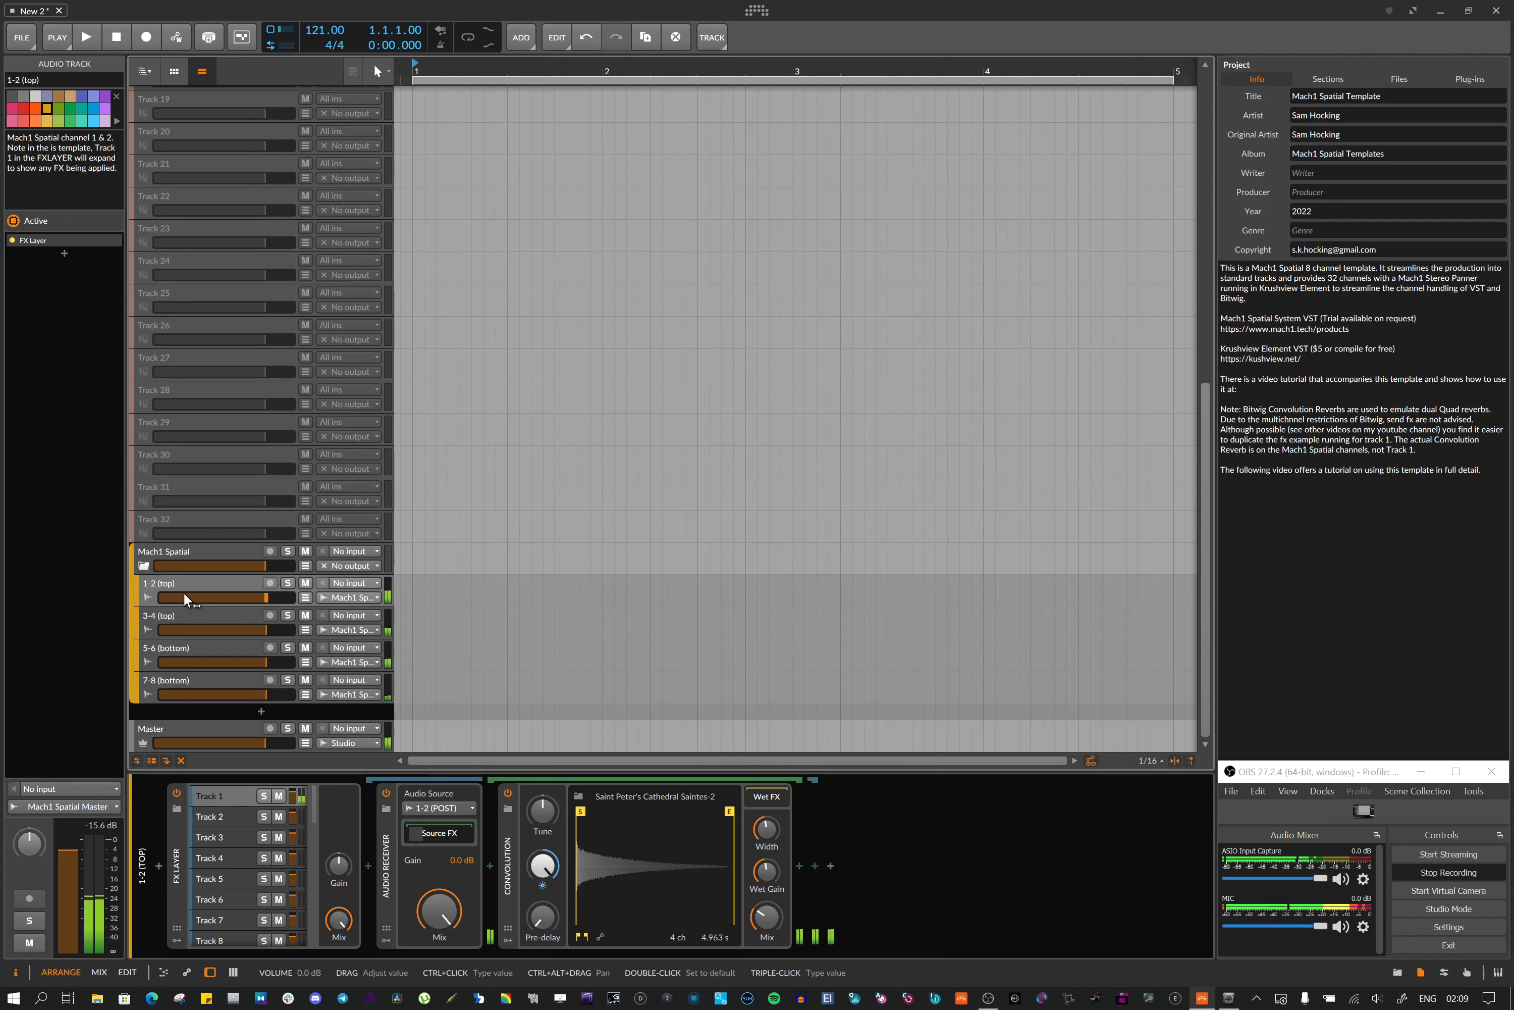
left_click(182, 607)
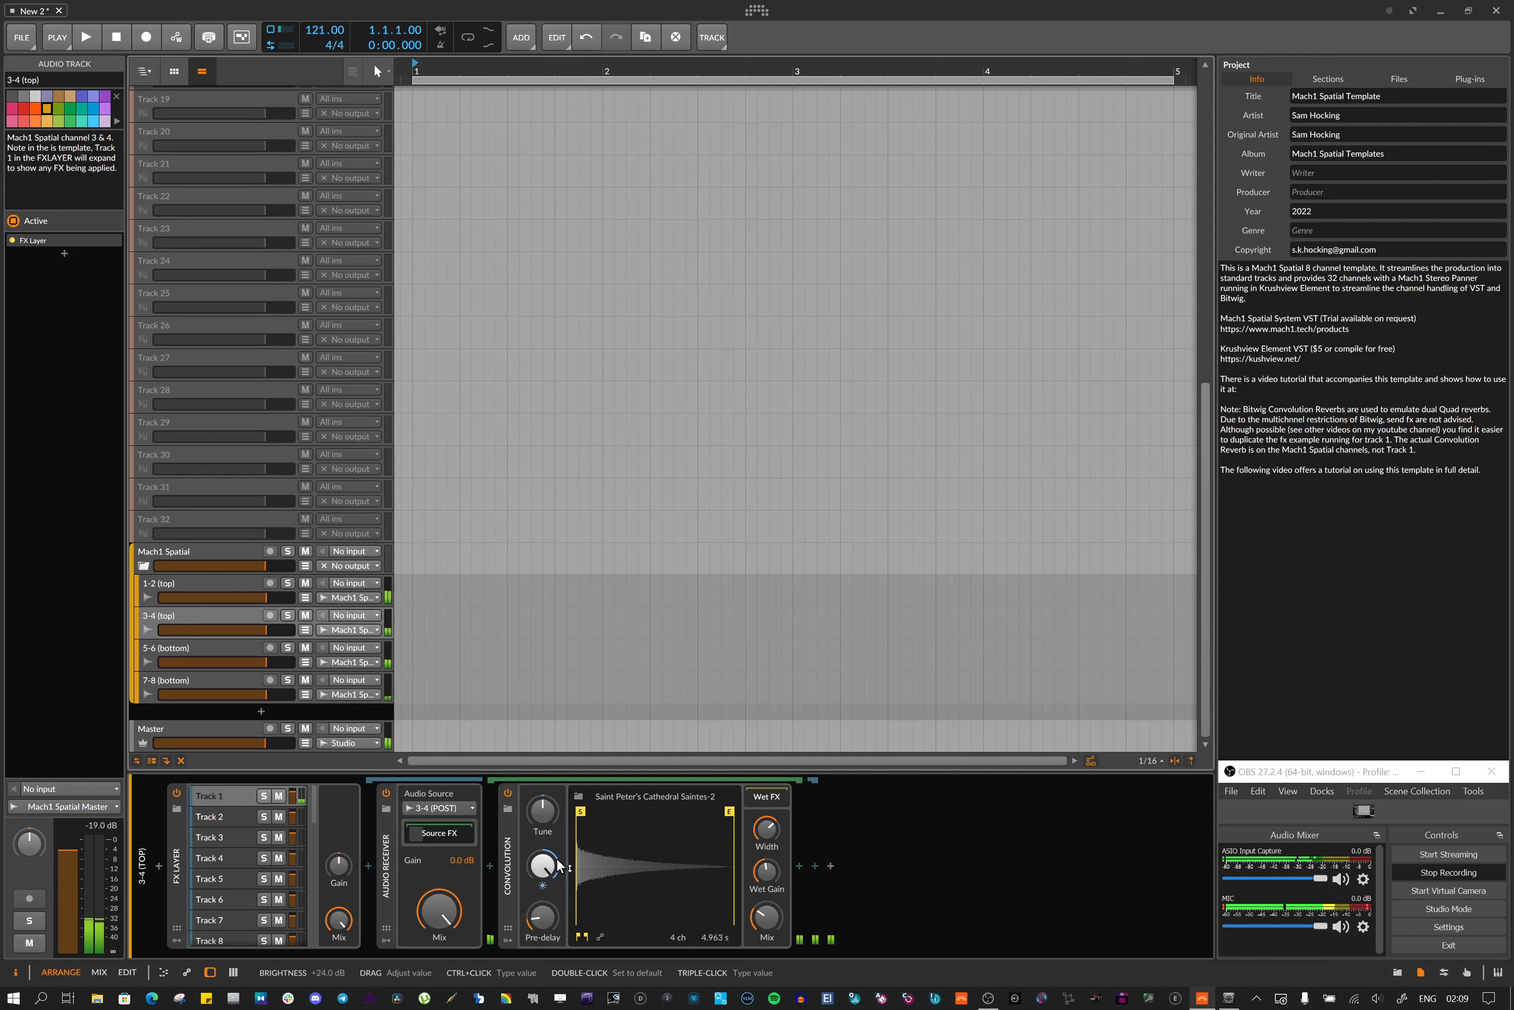
Select the 7-8, 5-6, 3-4 and 7-8 channel tracks in turn to inspect their Audio Receiver and Convolution device chains
left_click(224, 651)
left_click(212, 684)
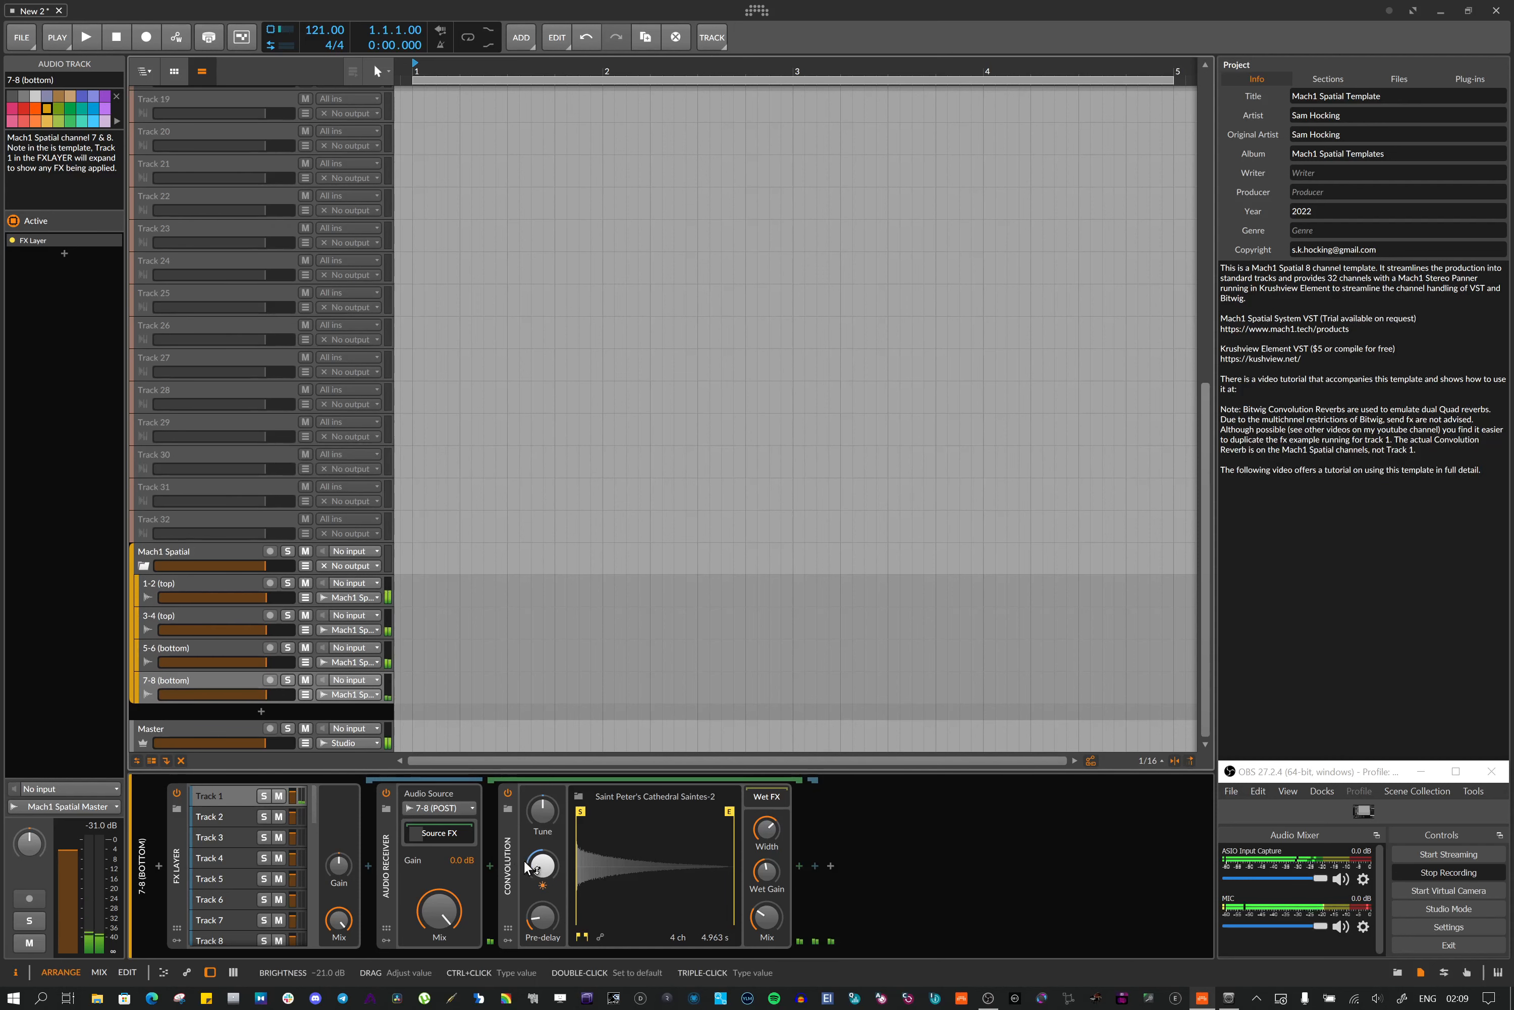
left_click(172, 645)
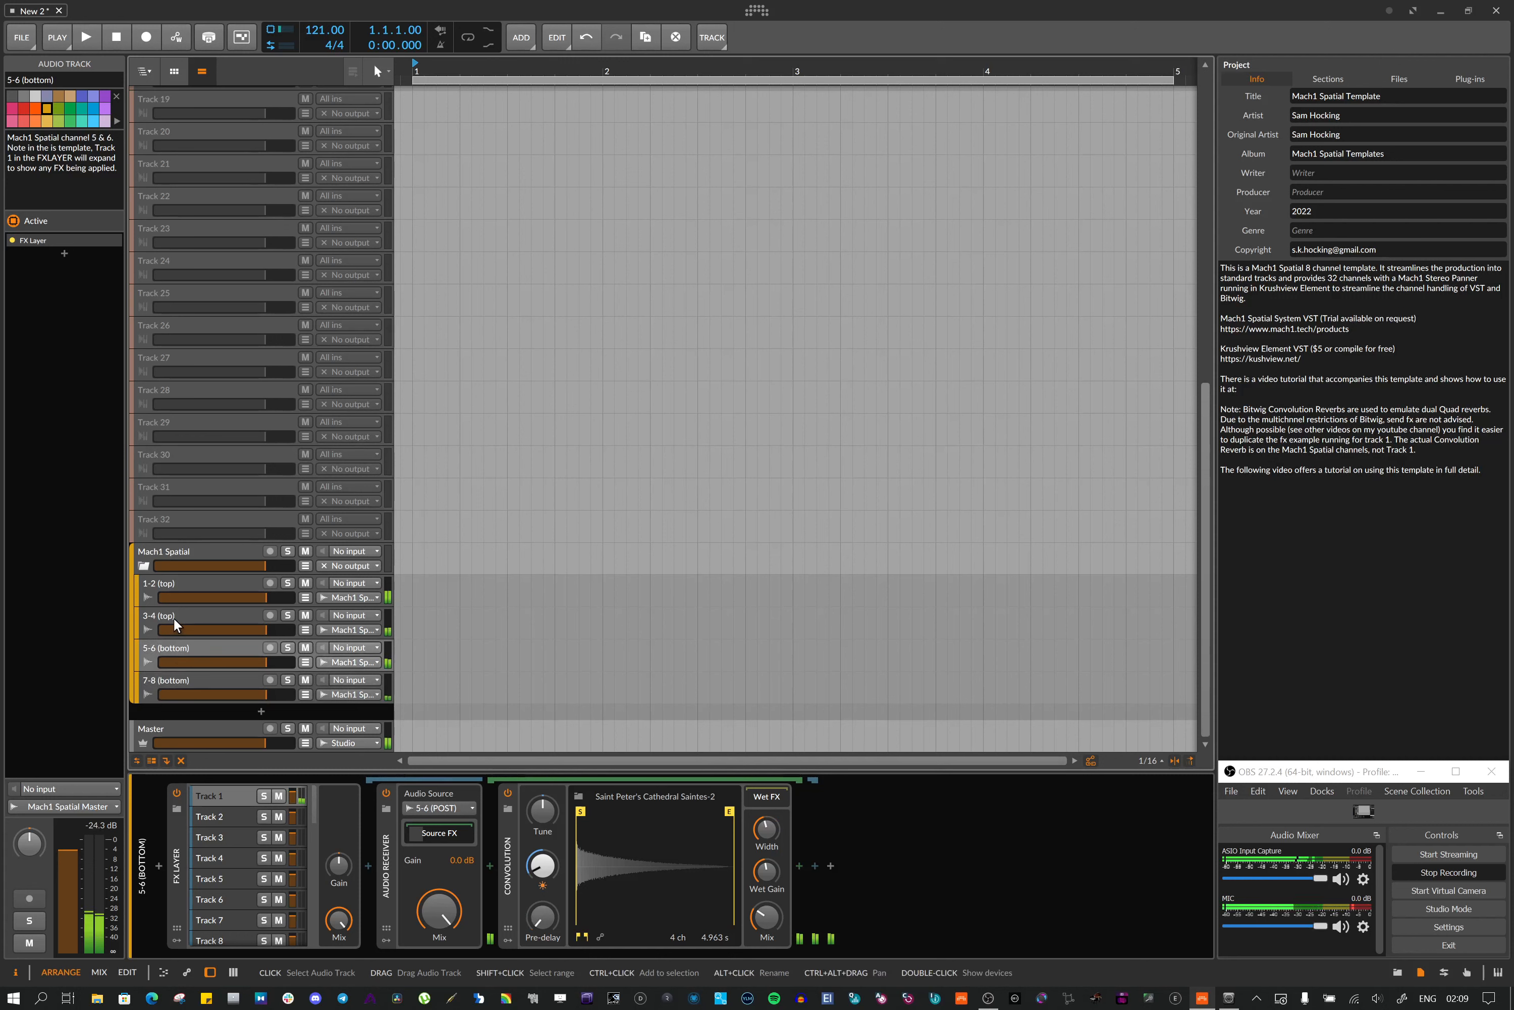
left_click(172, 624)
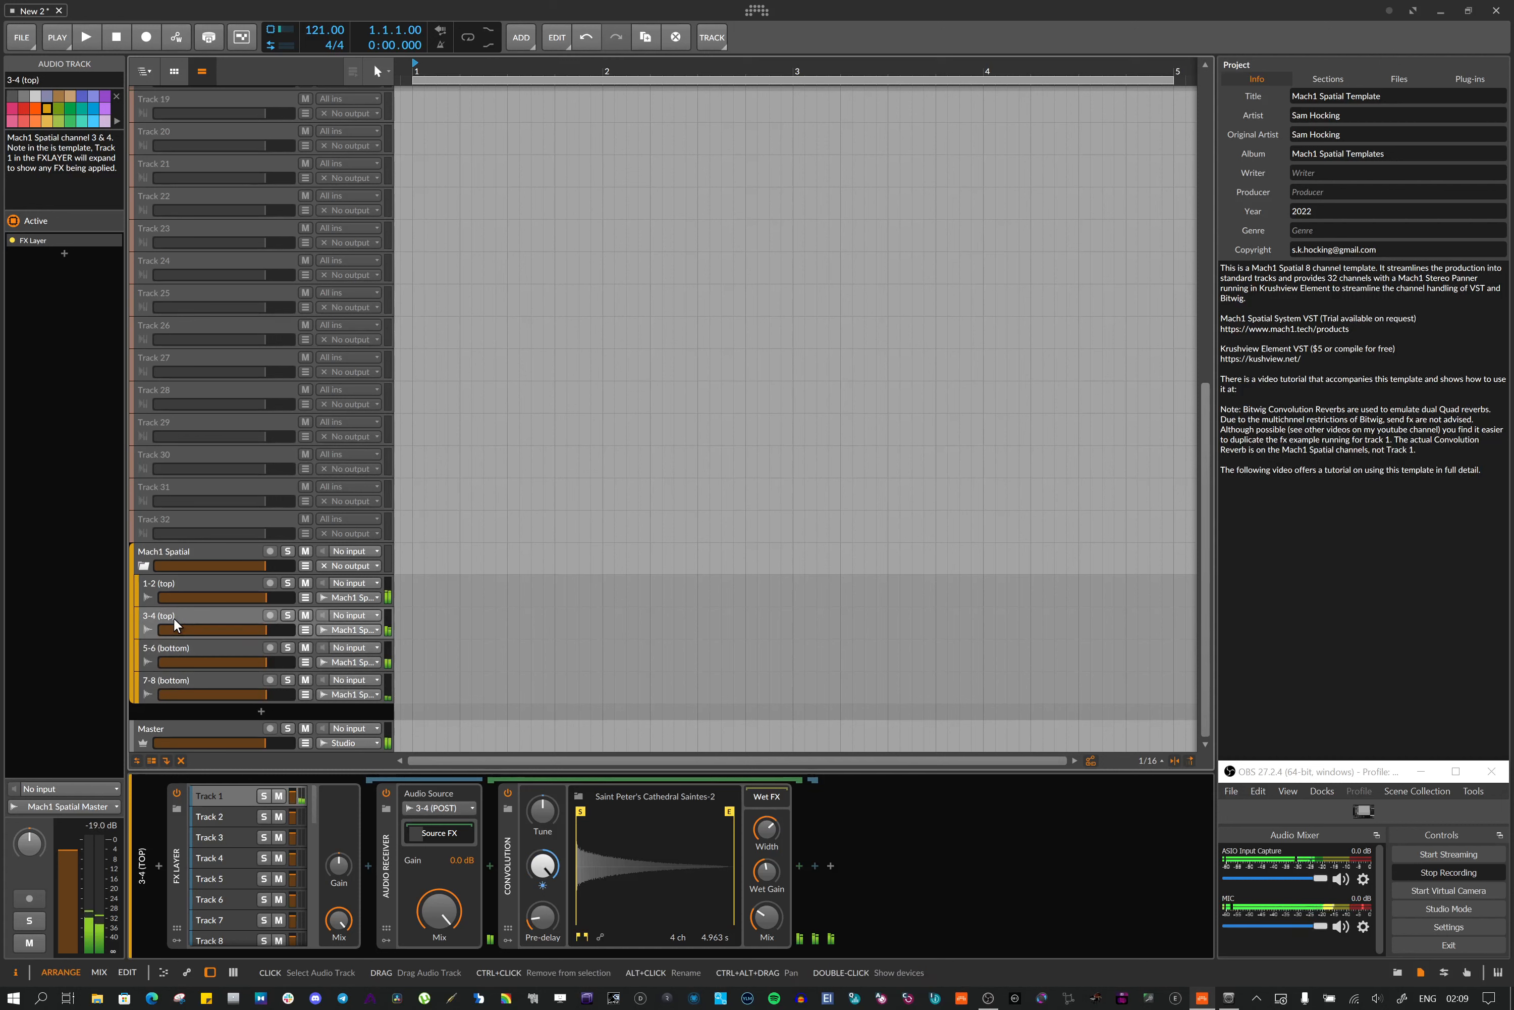
left_click(162, 681)
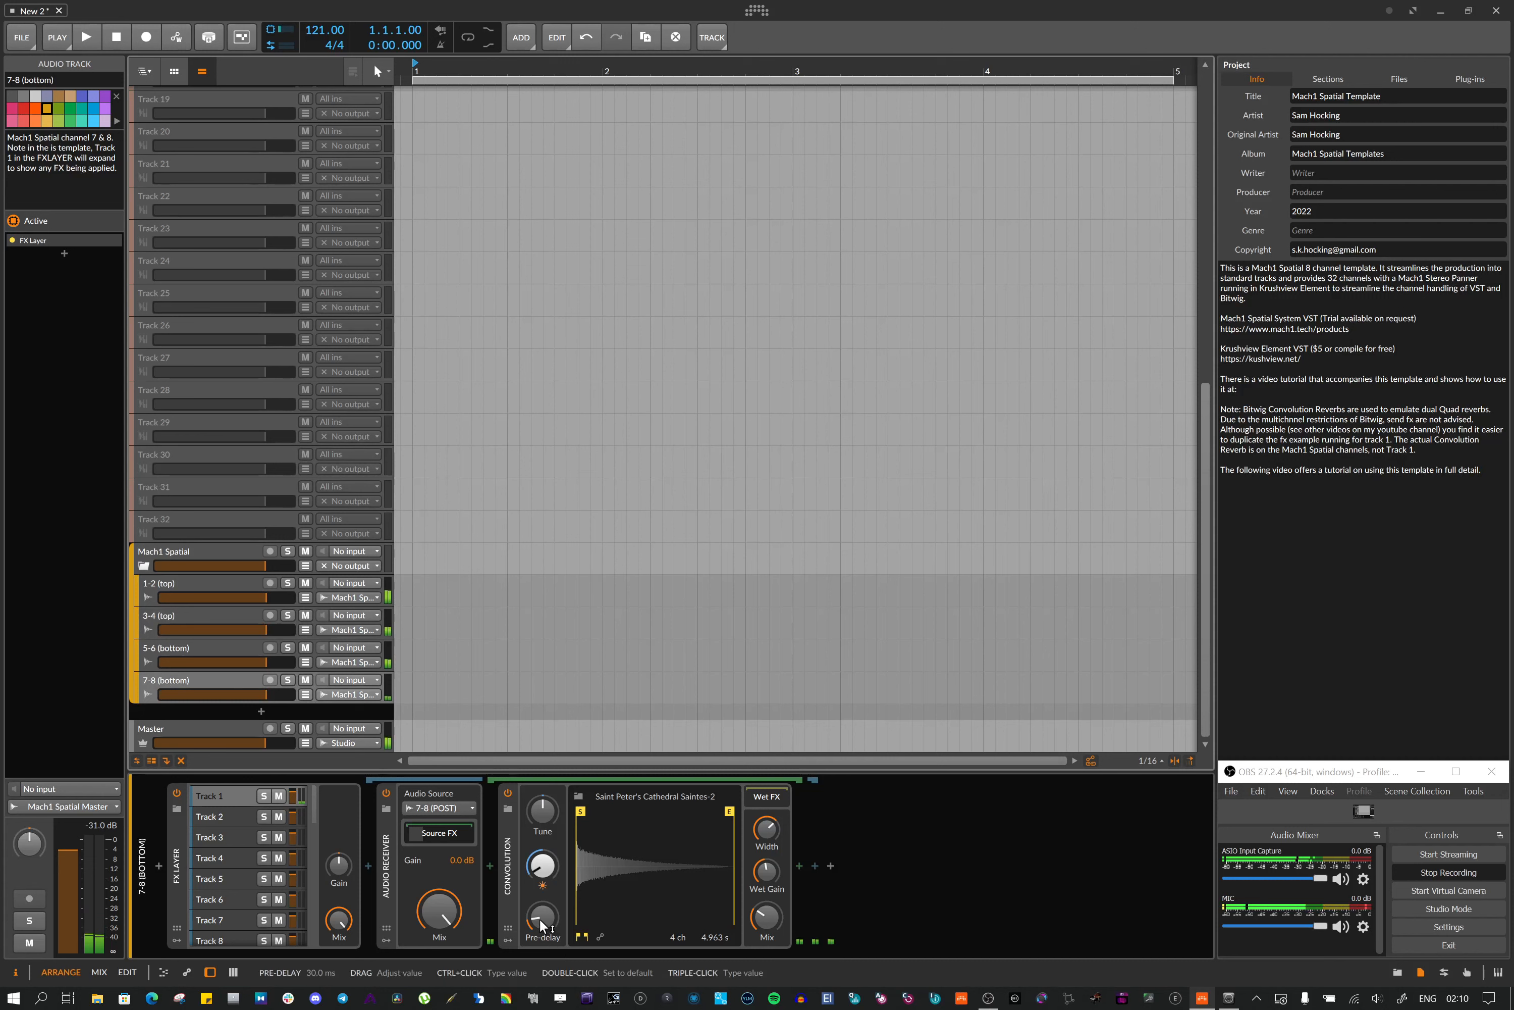
Select the Convolution reverb on the 7-8 track, open its help page to read about its parameters, then close it
left_click(512, 895)
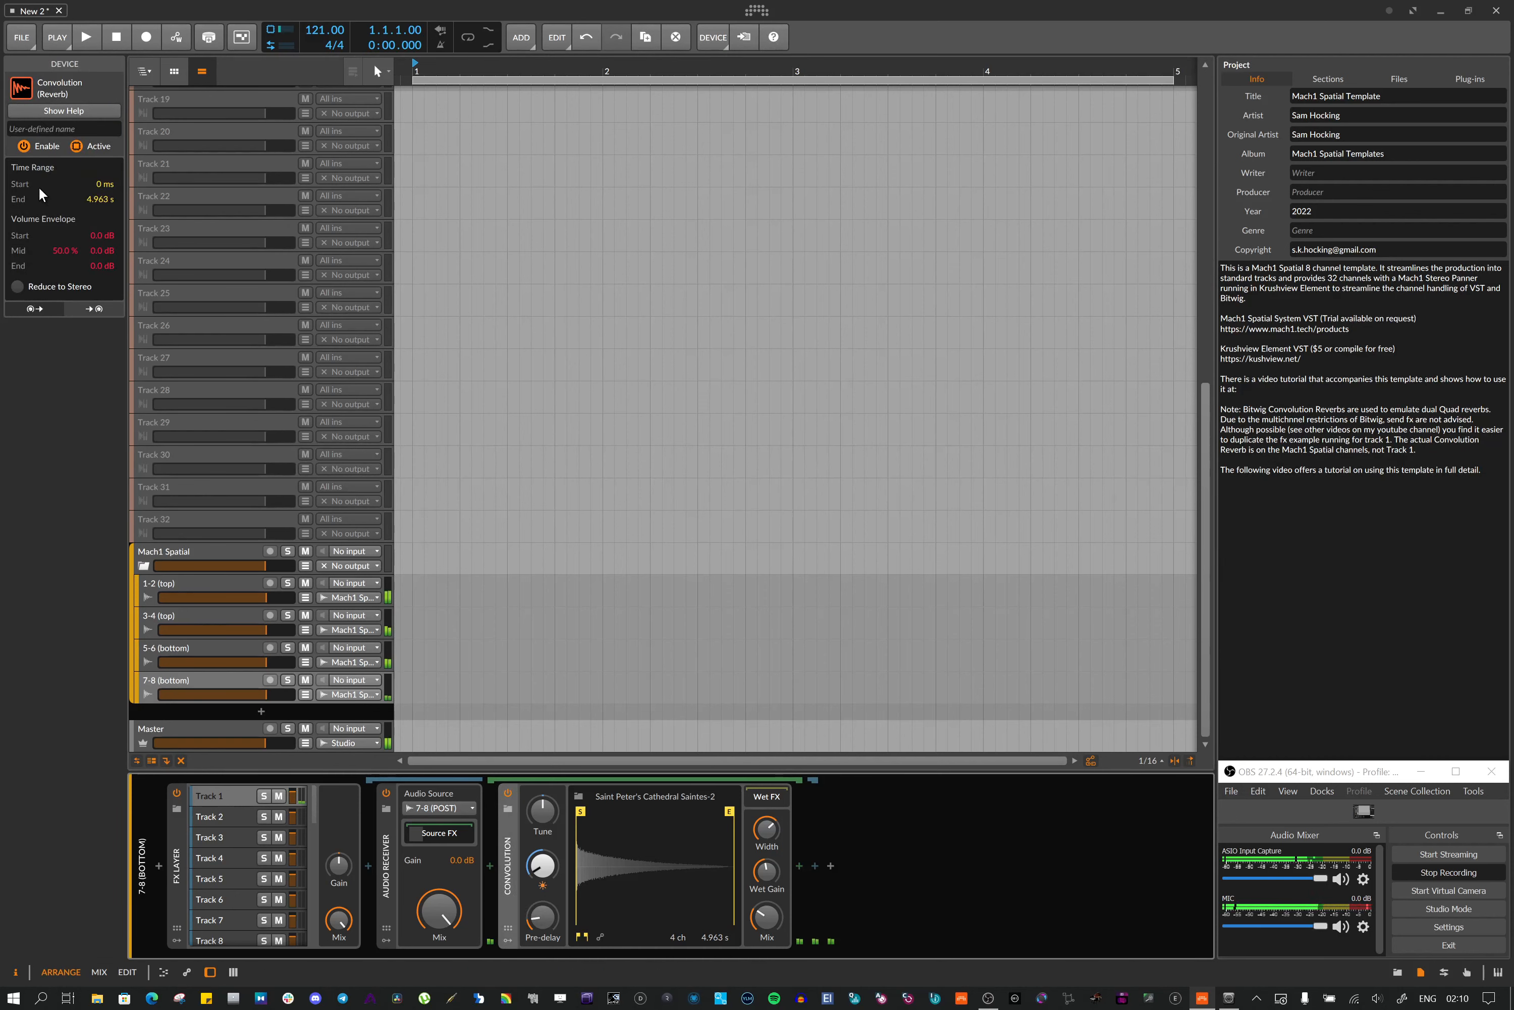
left_click(51, 112)
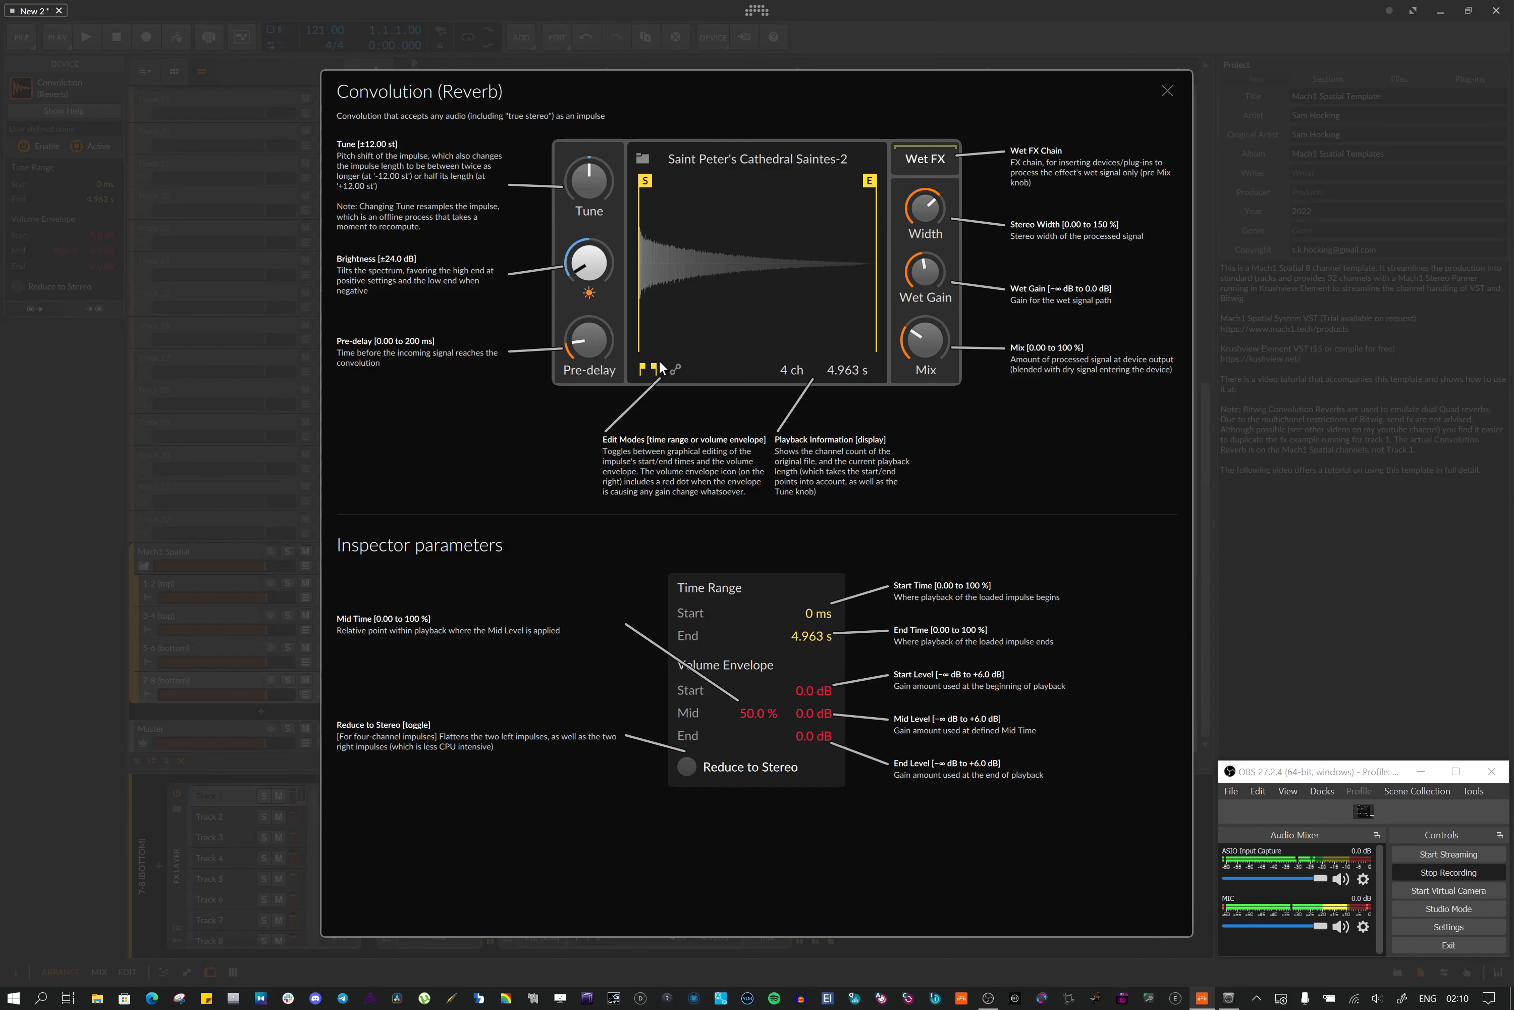
left_click(1167, 92)
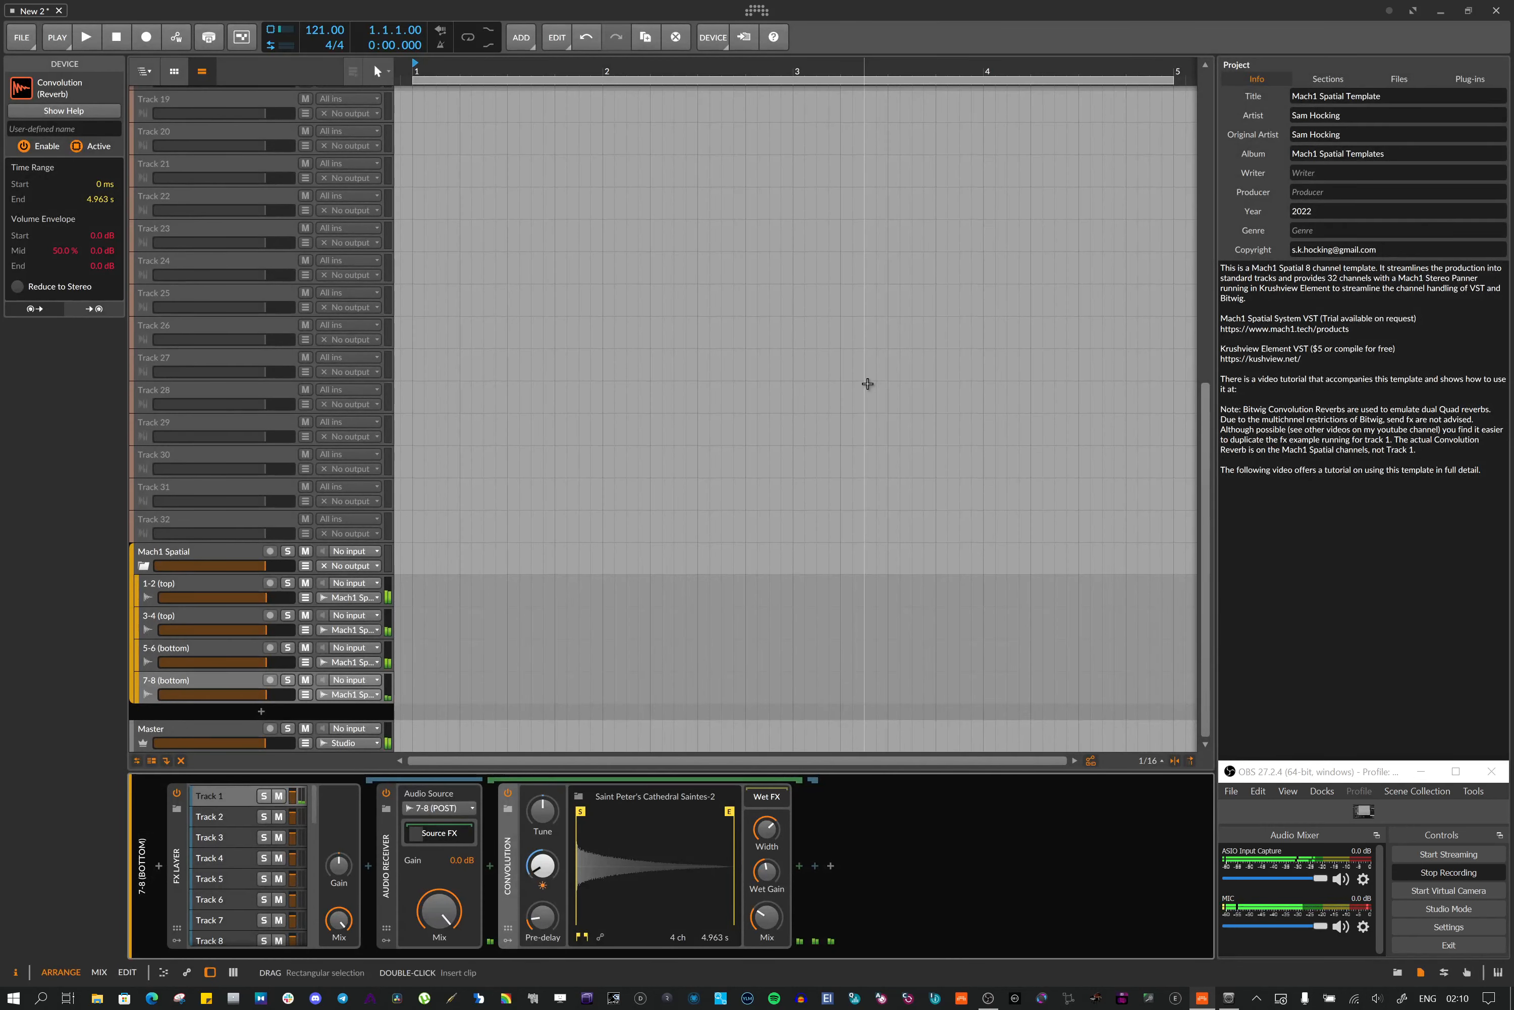
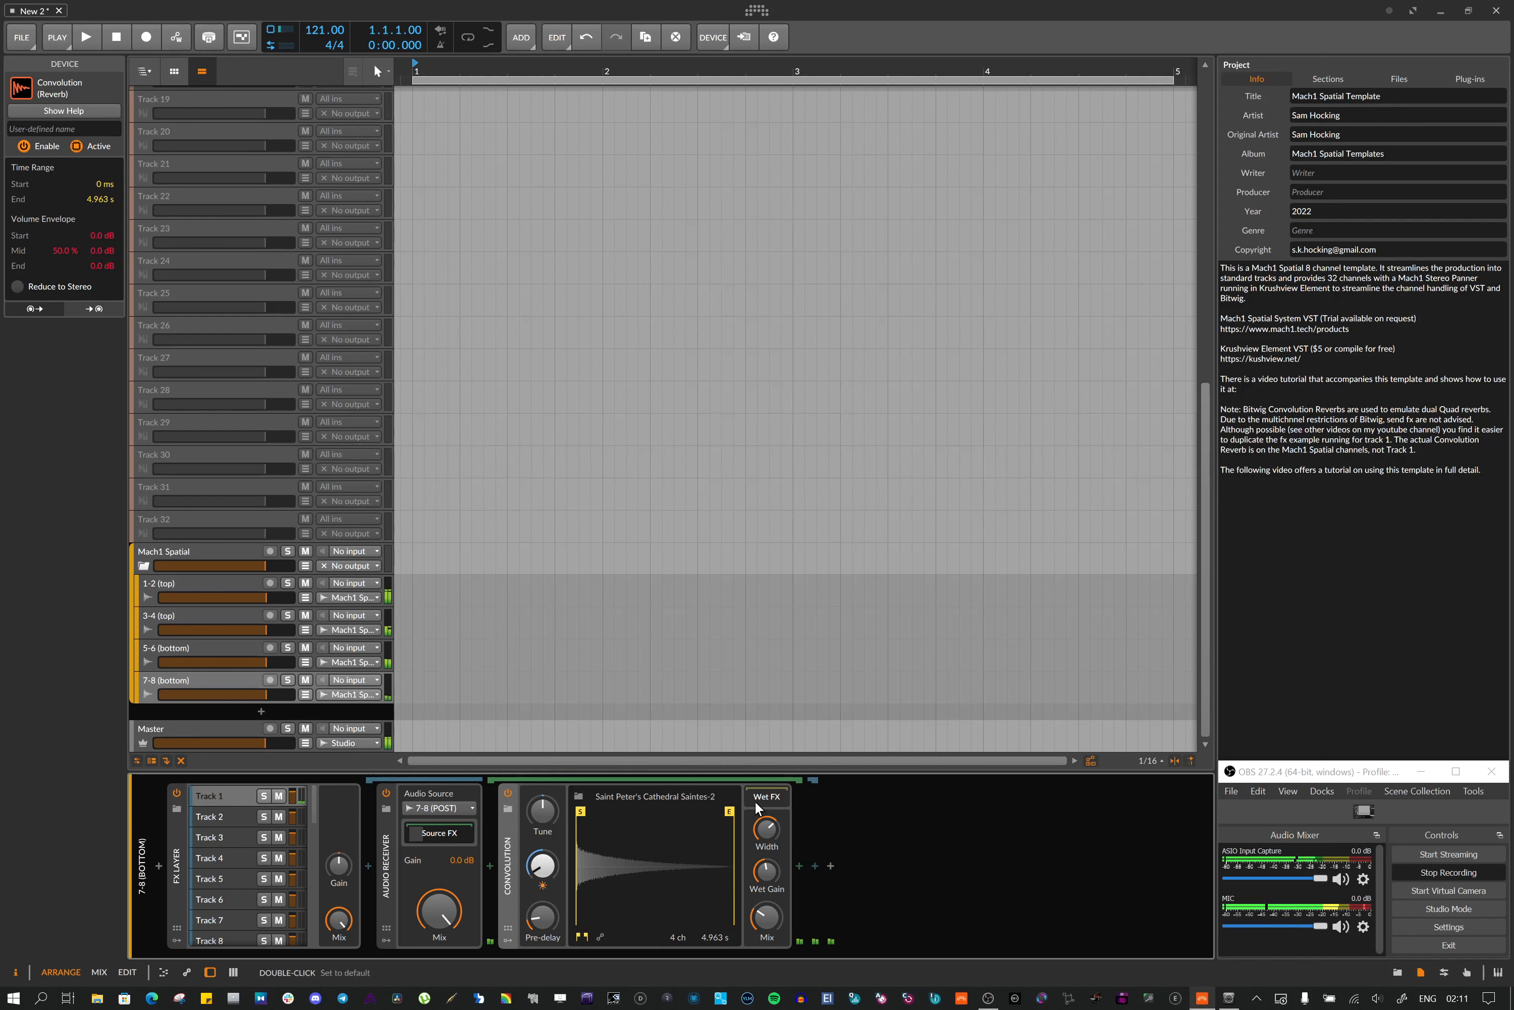
Open the Convolution reverb's help page again, read it, and close it
left_click(766, 796)
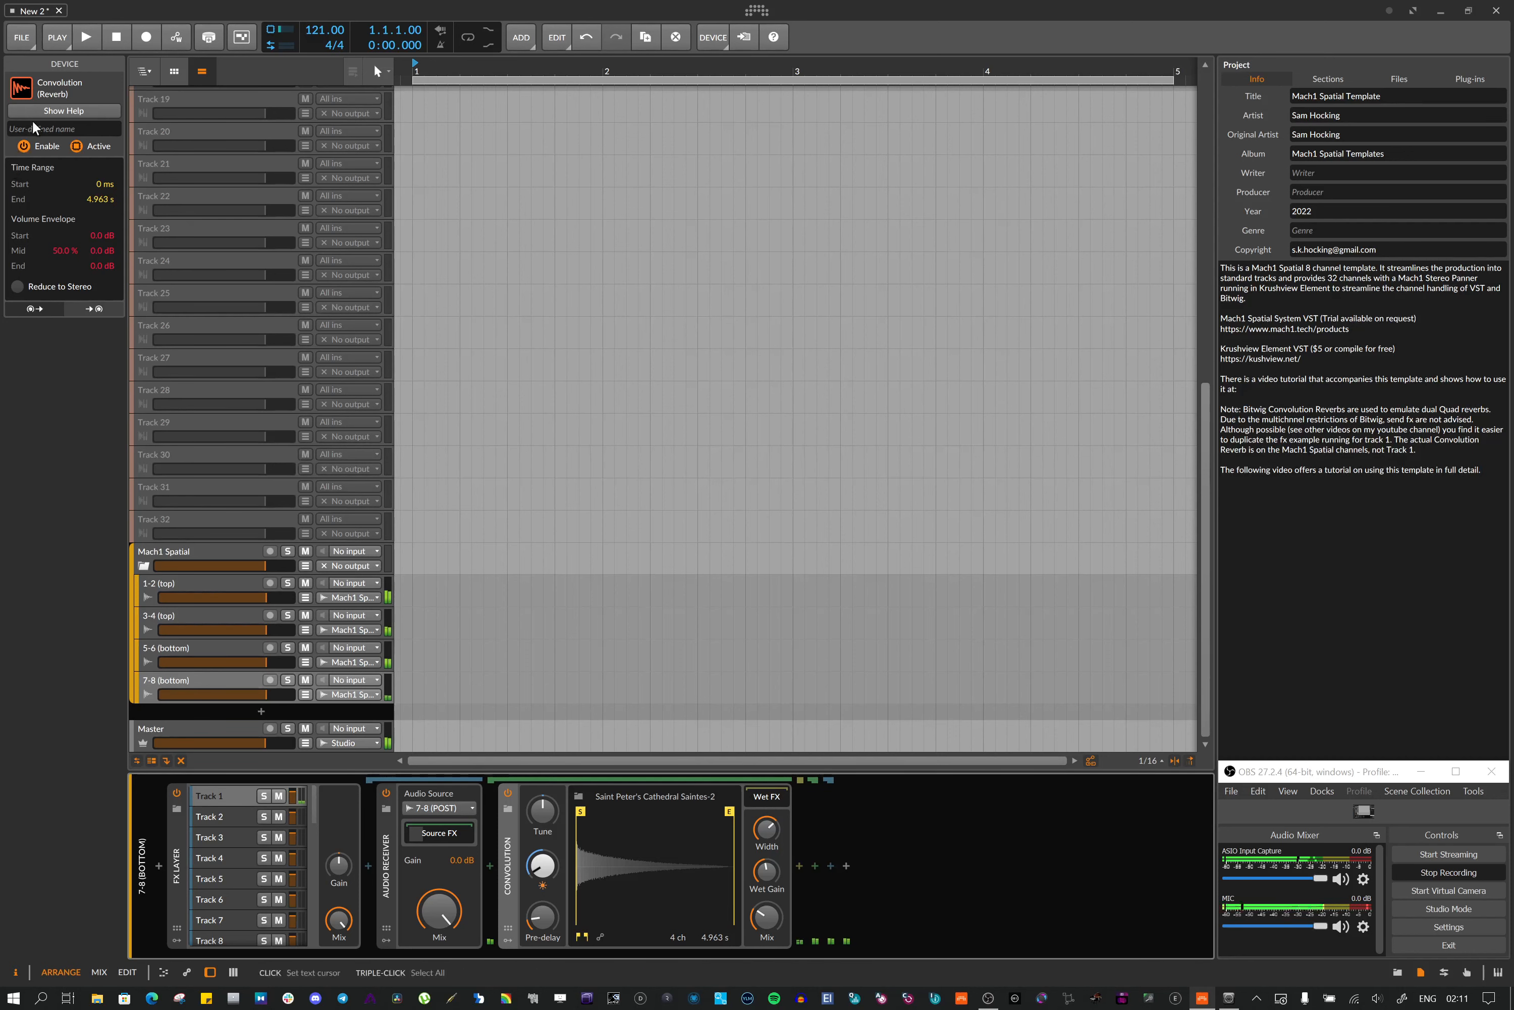
left_click(47, 105)
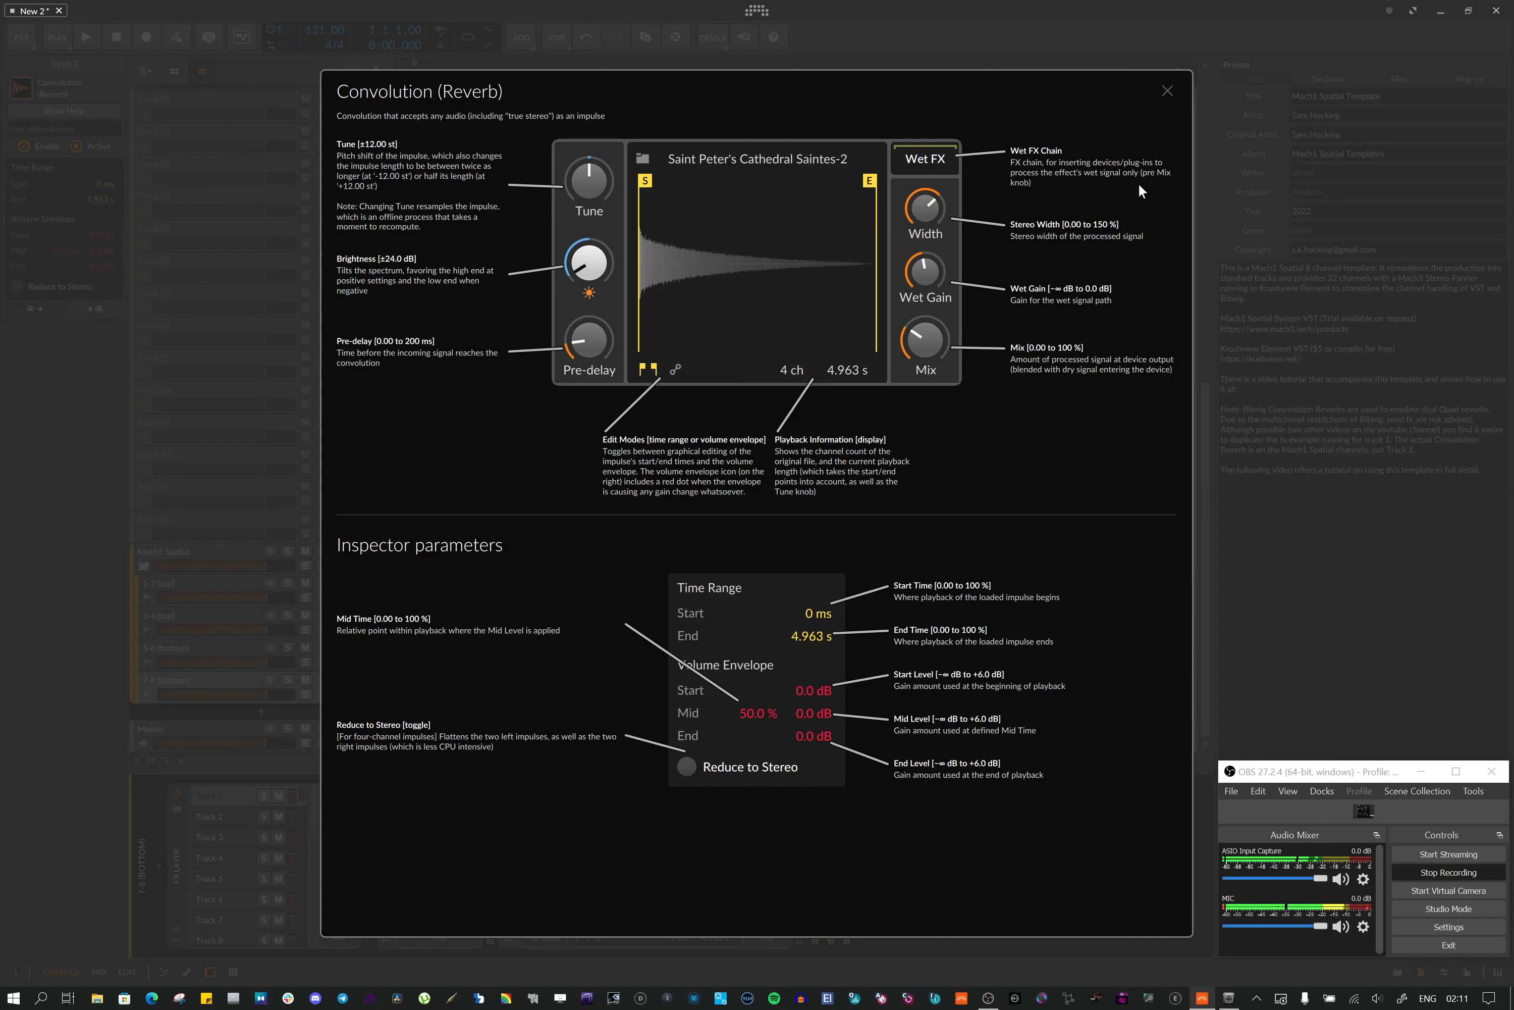
left_click(1165, 91)
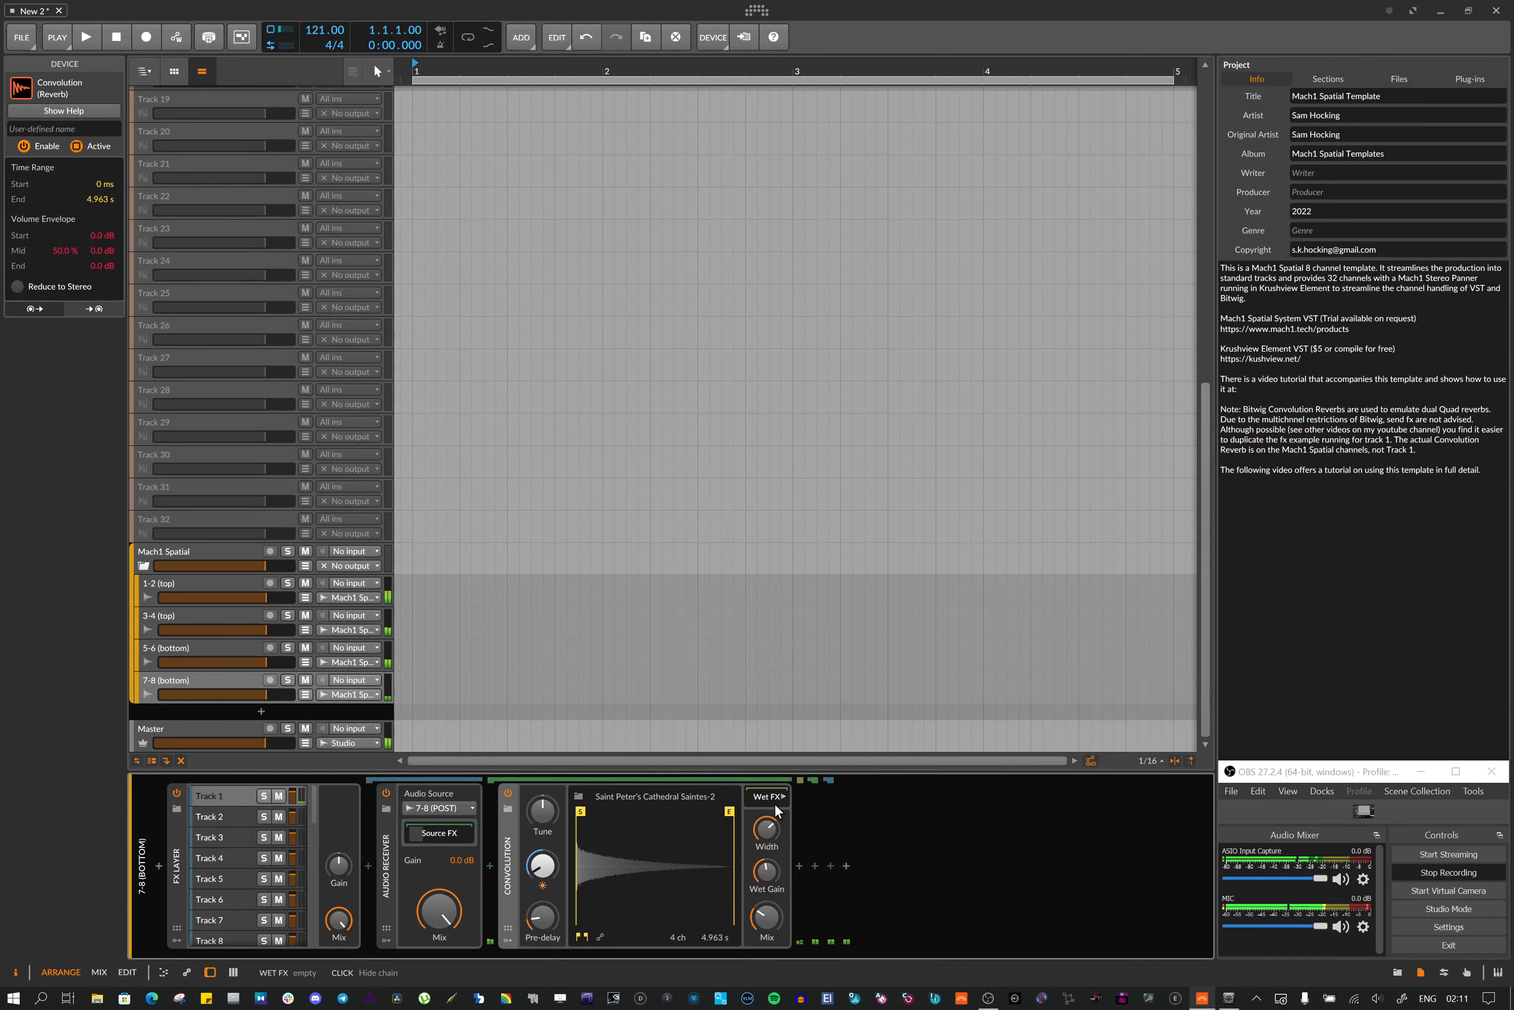
Add a Random modulator to the Convolution reverb on the 7-8 channel track
left_click(502, 940)
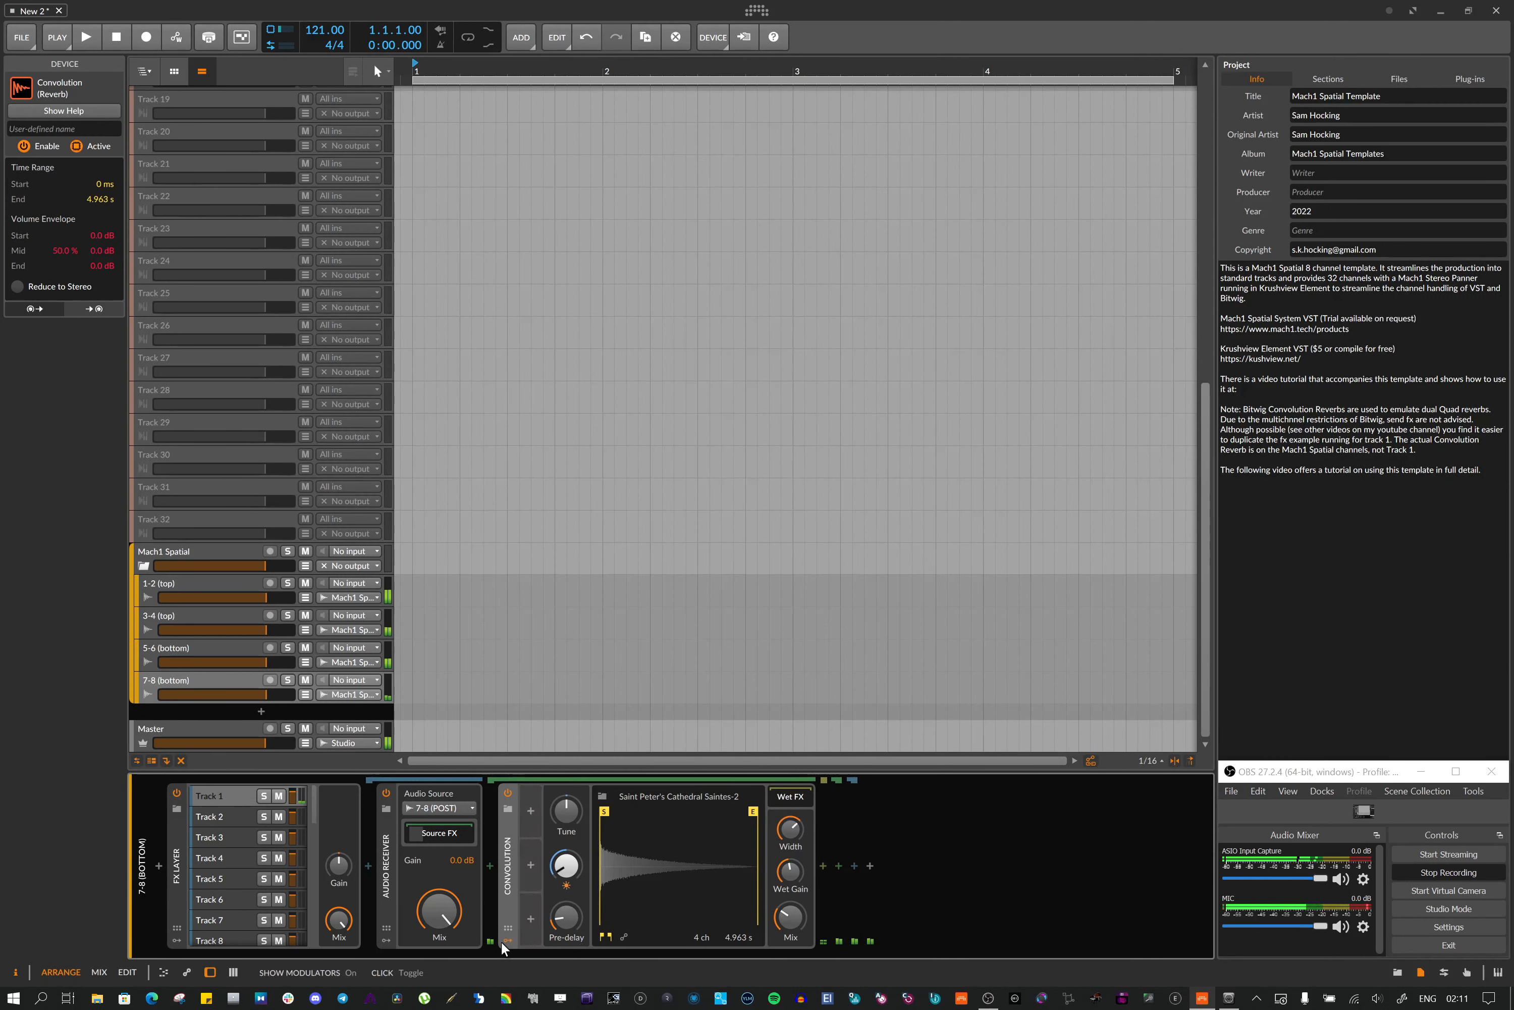
left_click(531, 811)
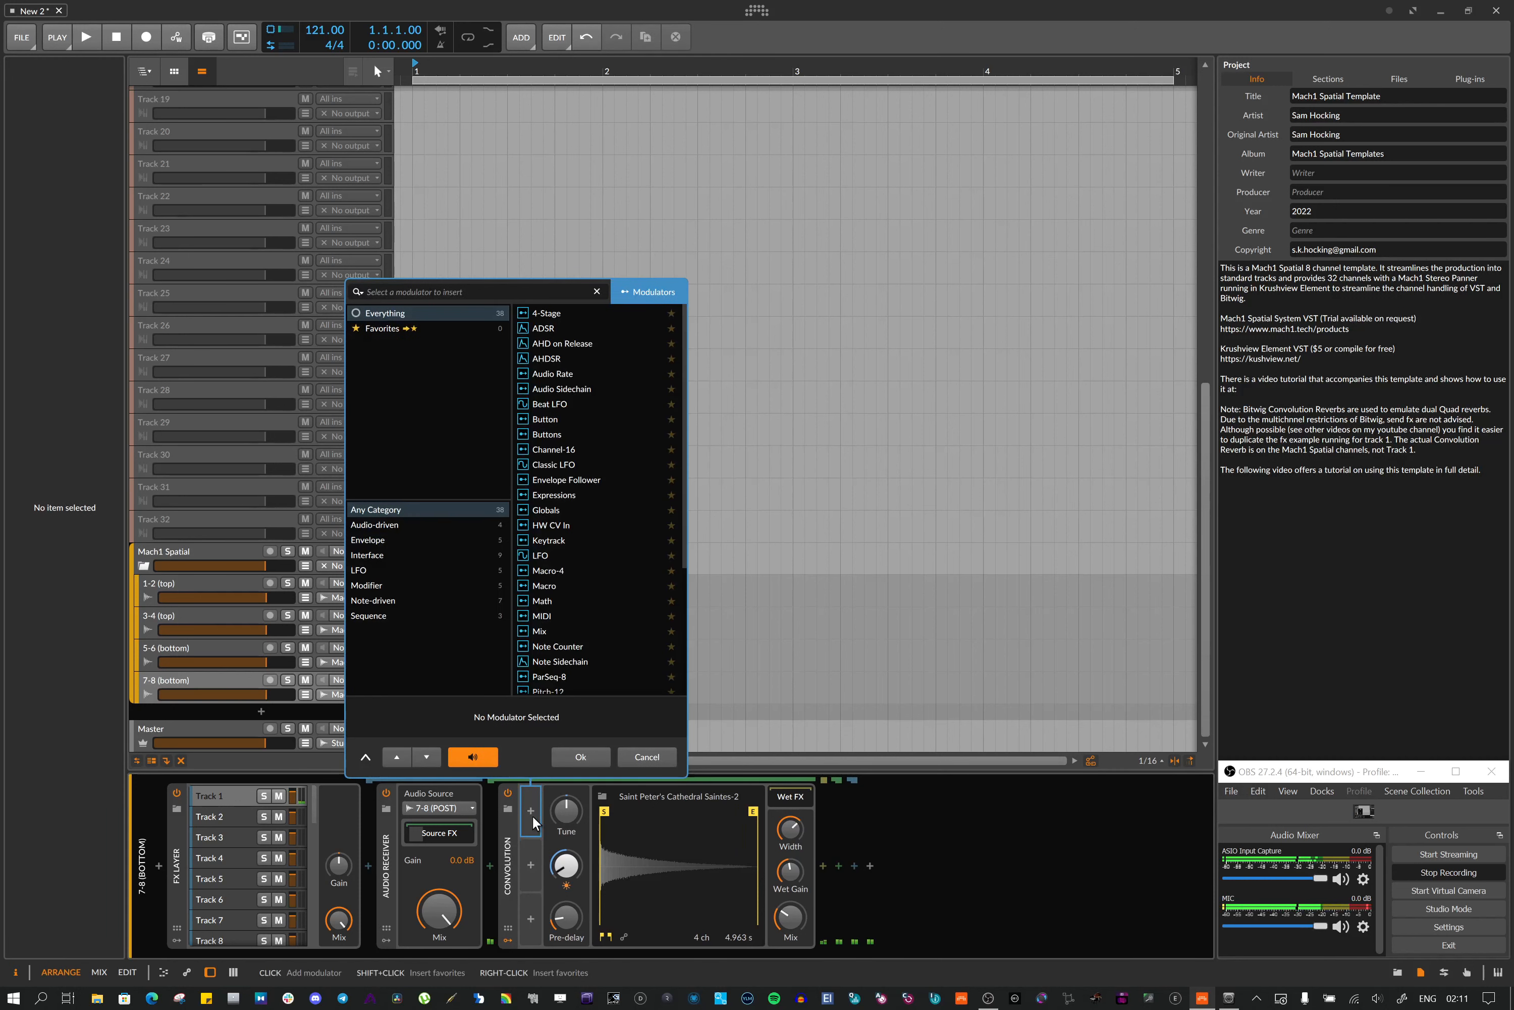
type("random")
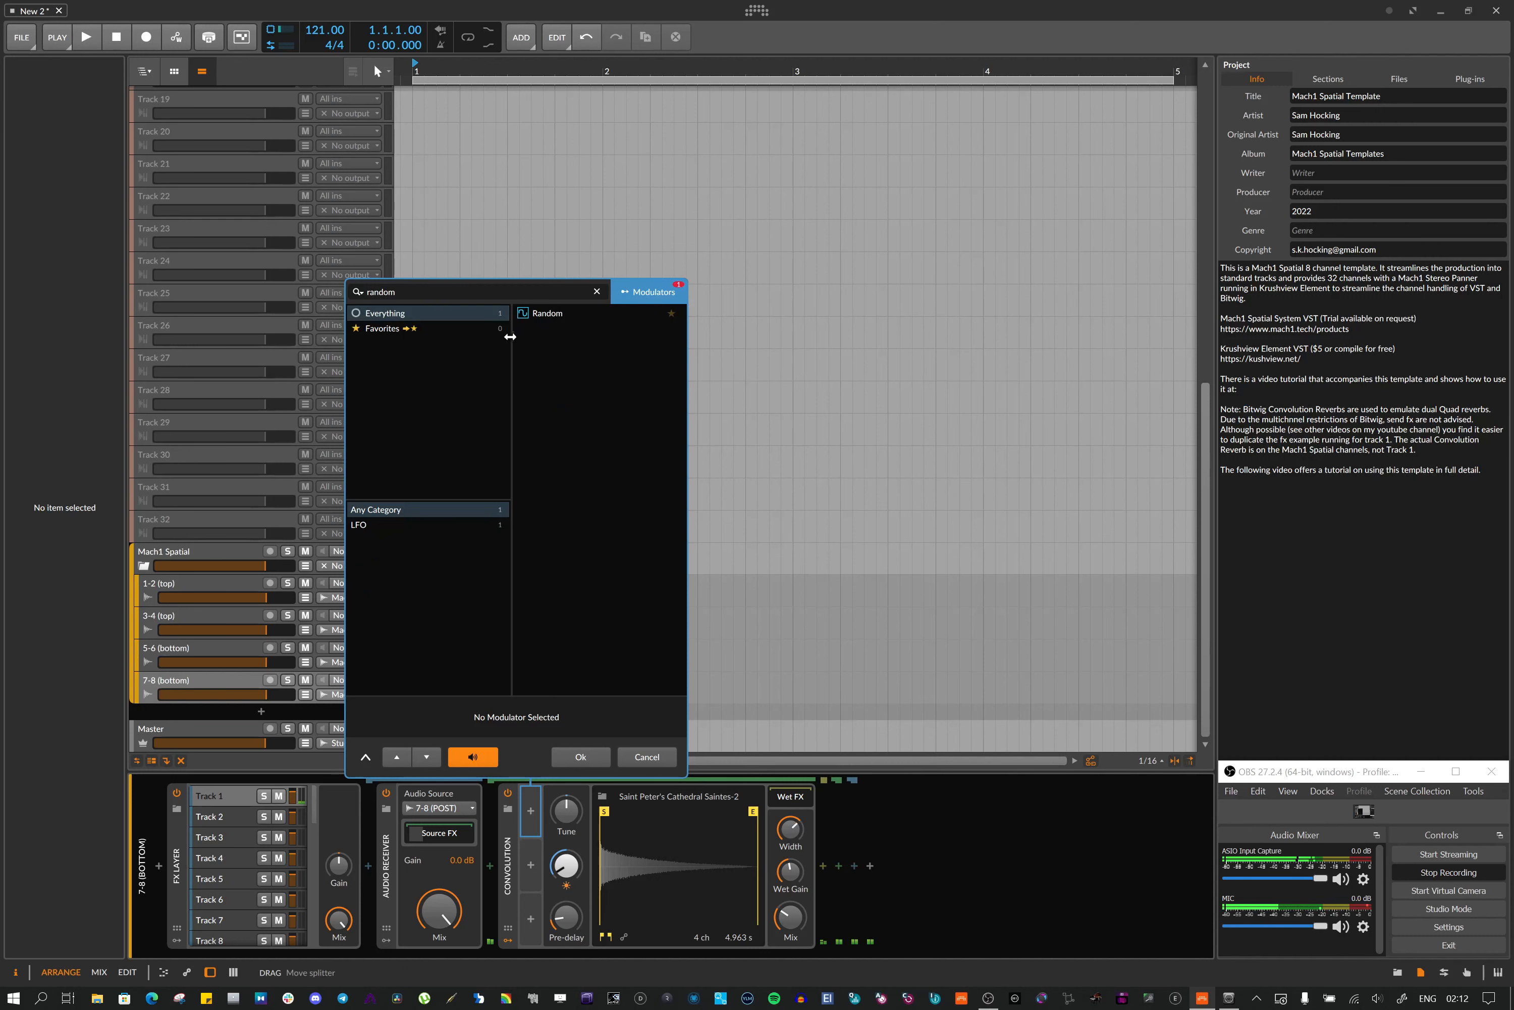
left_click(542, 318)
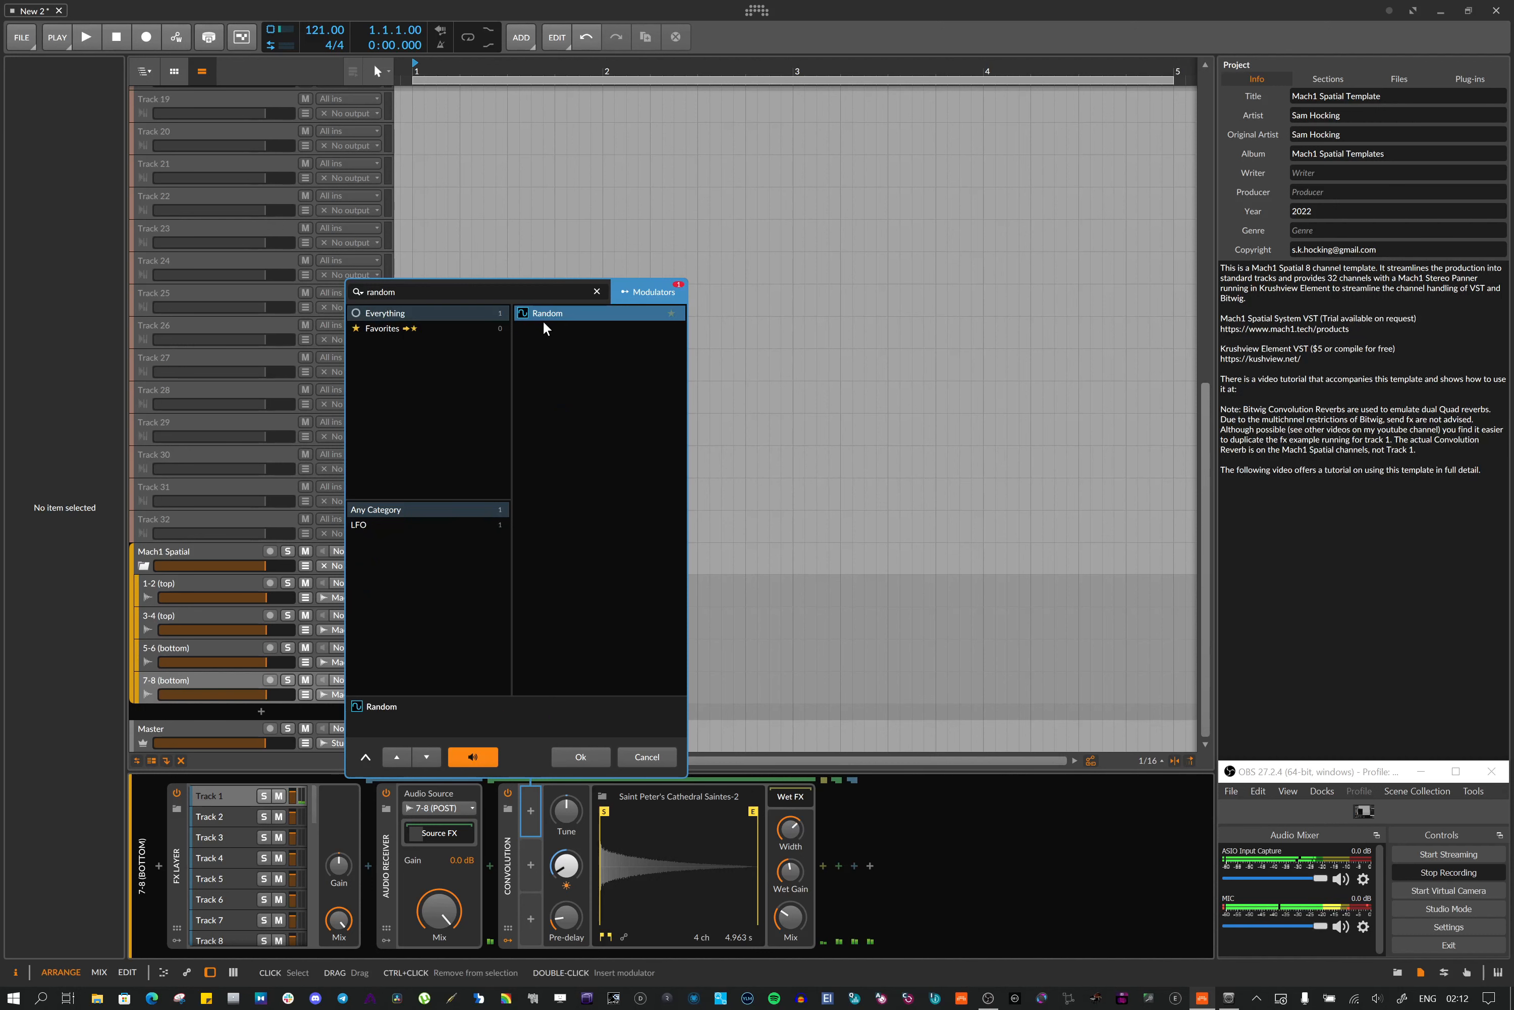
left_click(582, 756)
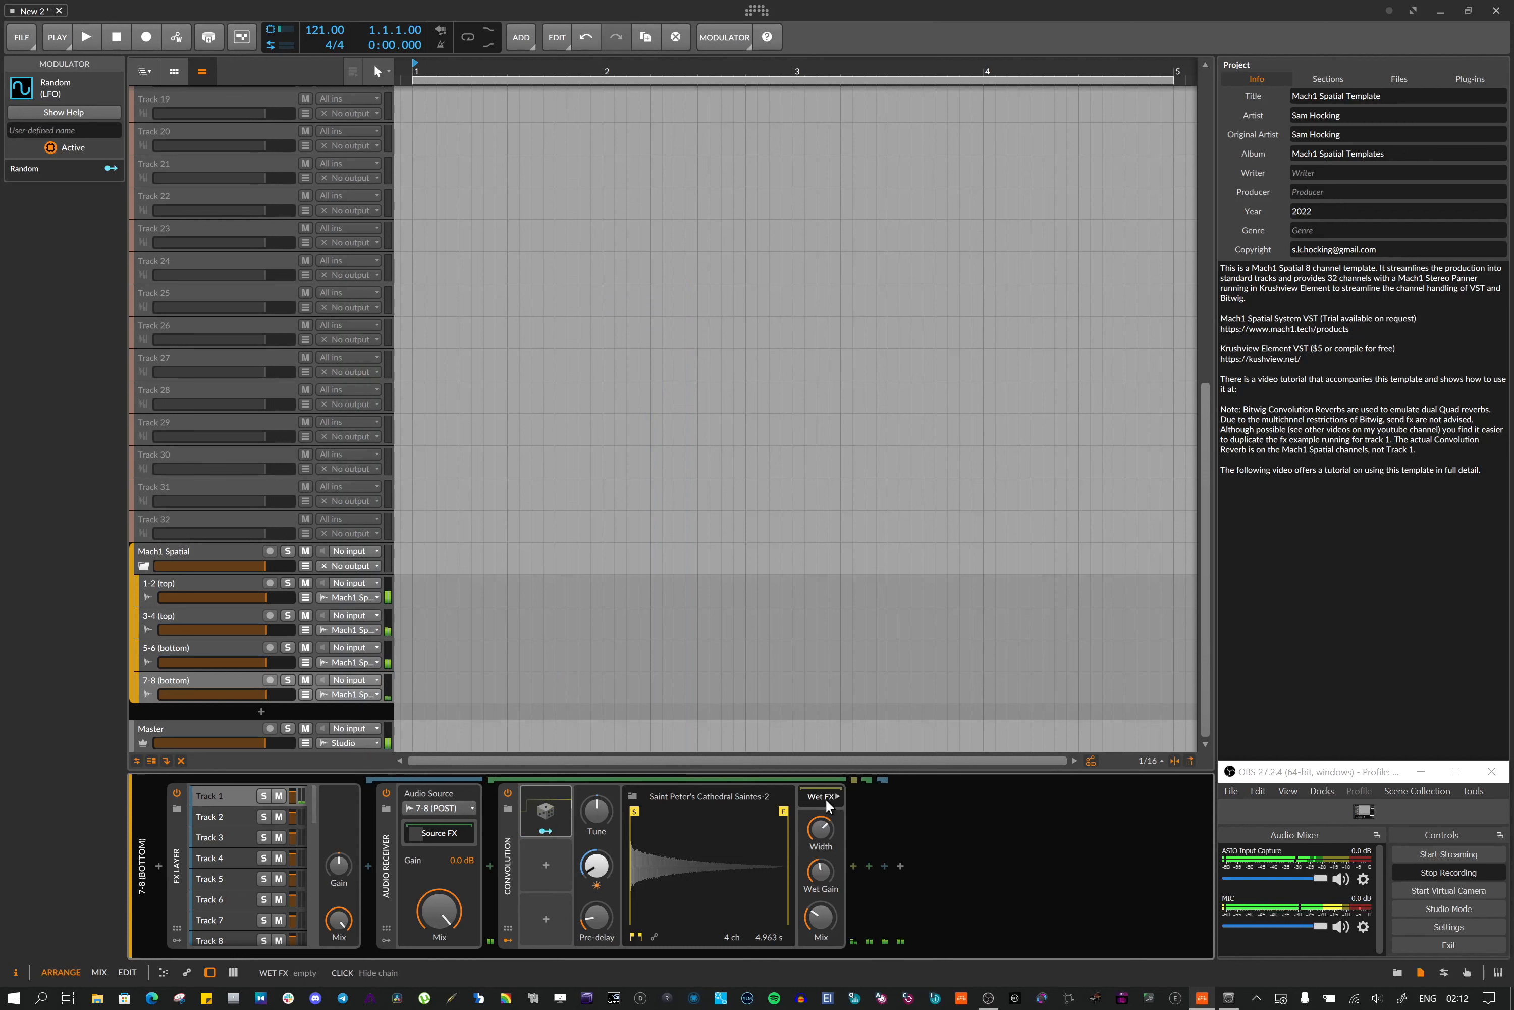
Search for delay devices and insert Delay+ into the Convolution reverb's Wet FX chain
left_click(855, 865)
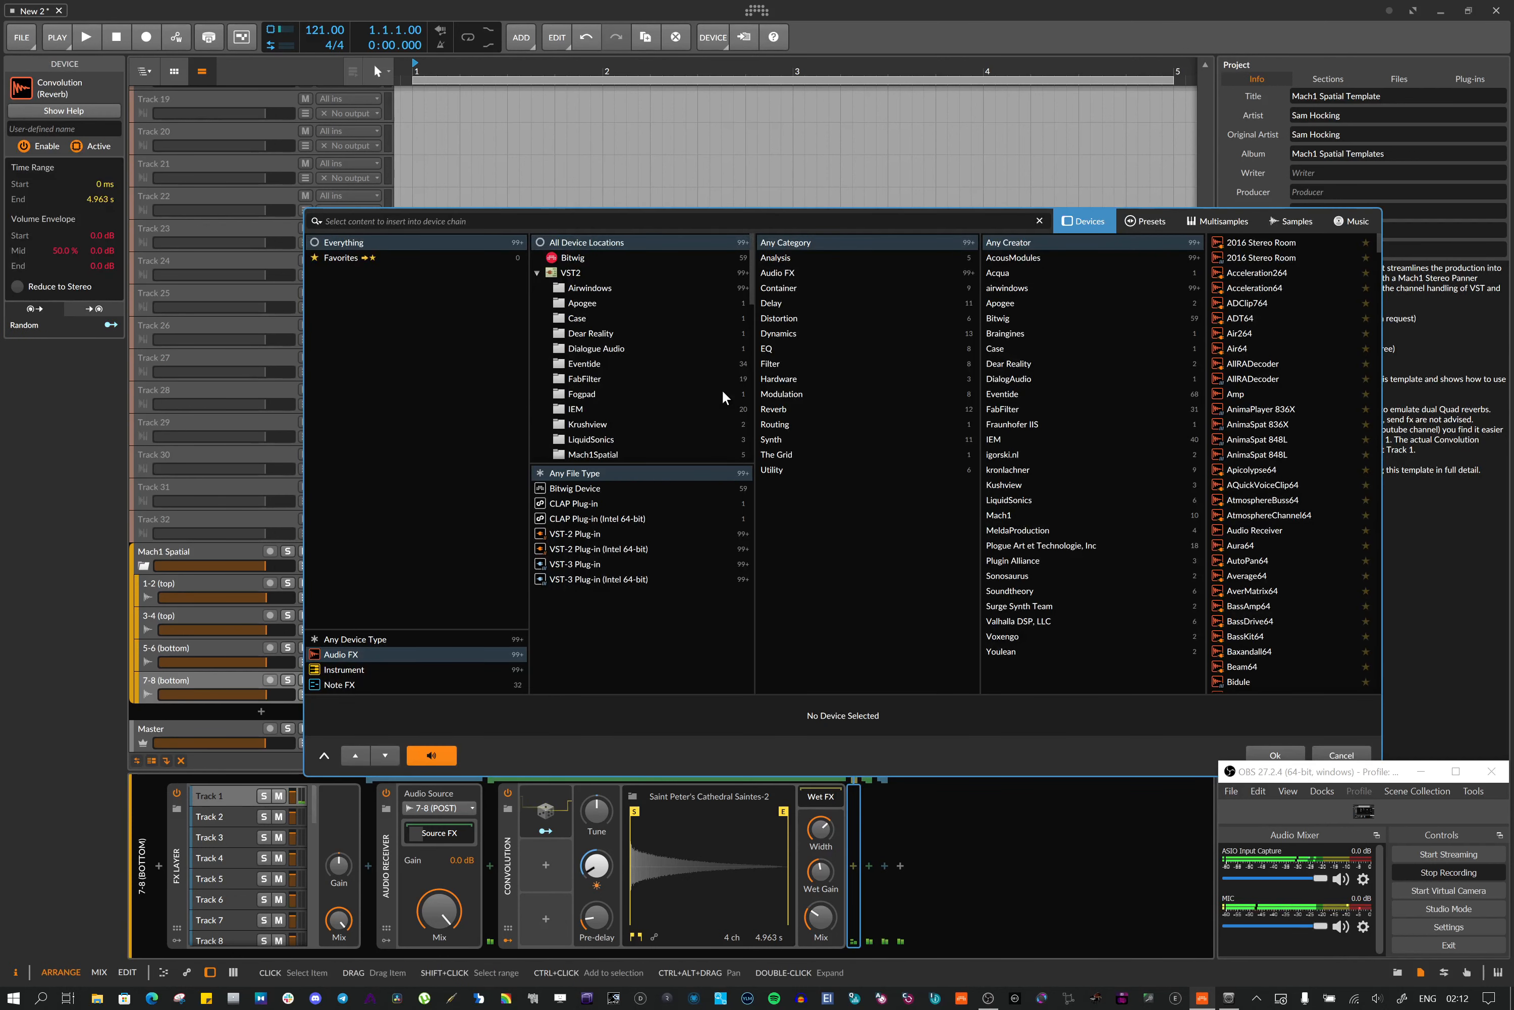
type("deal")
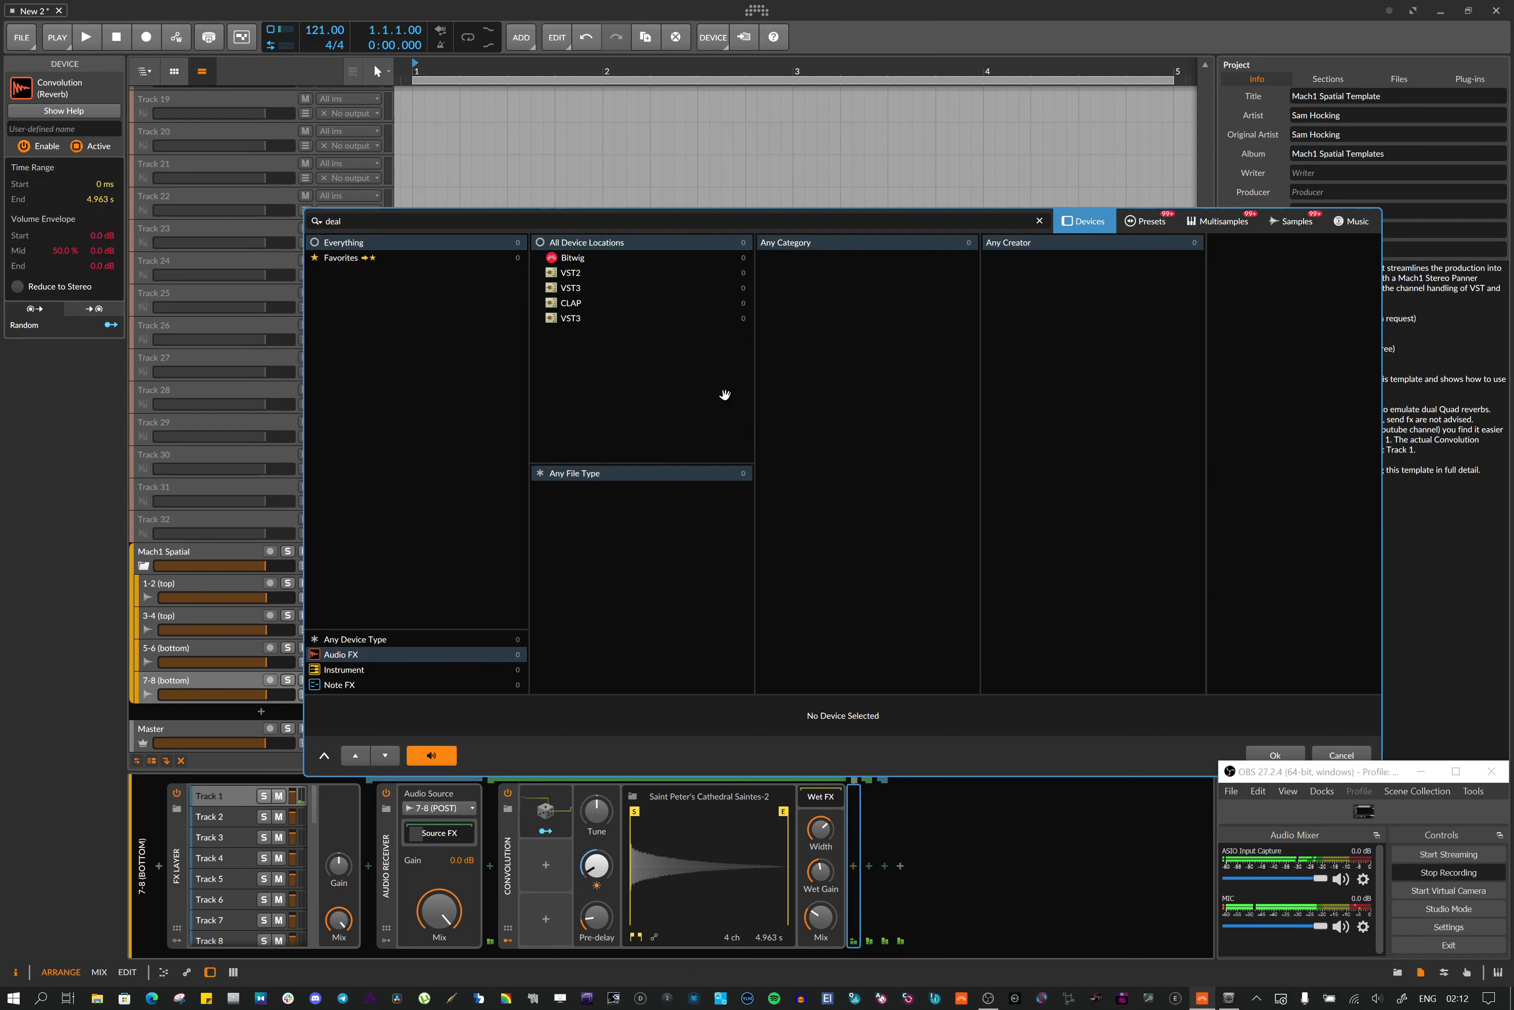
key("BackSpace")
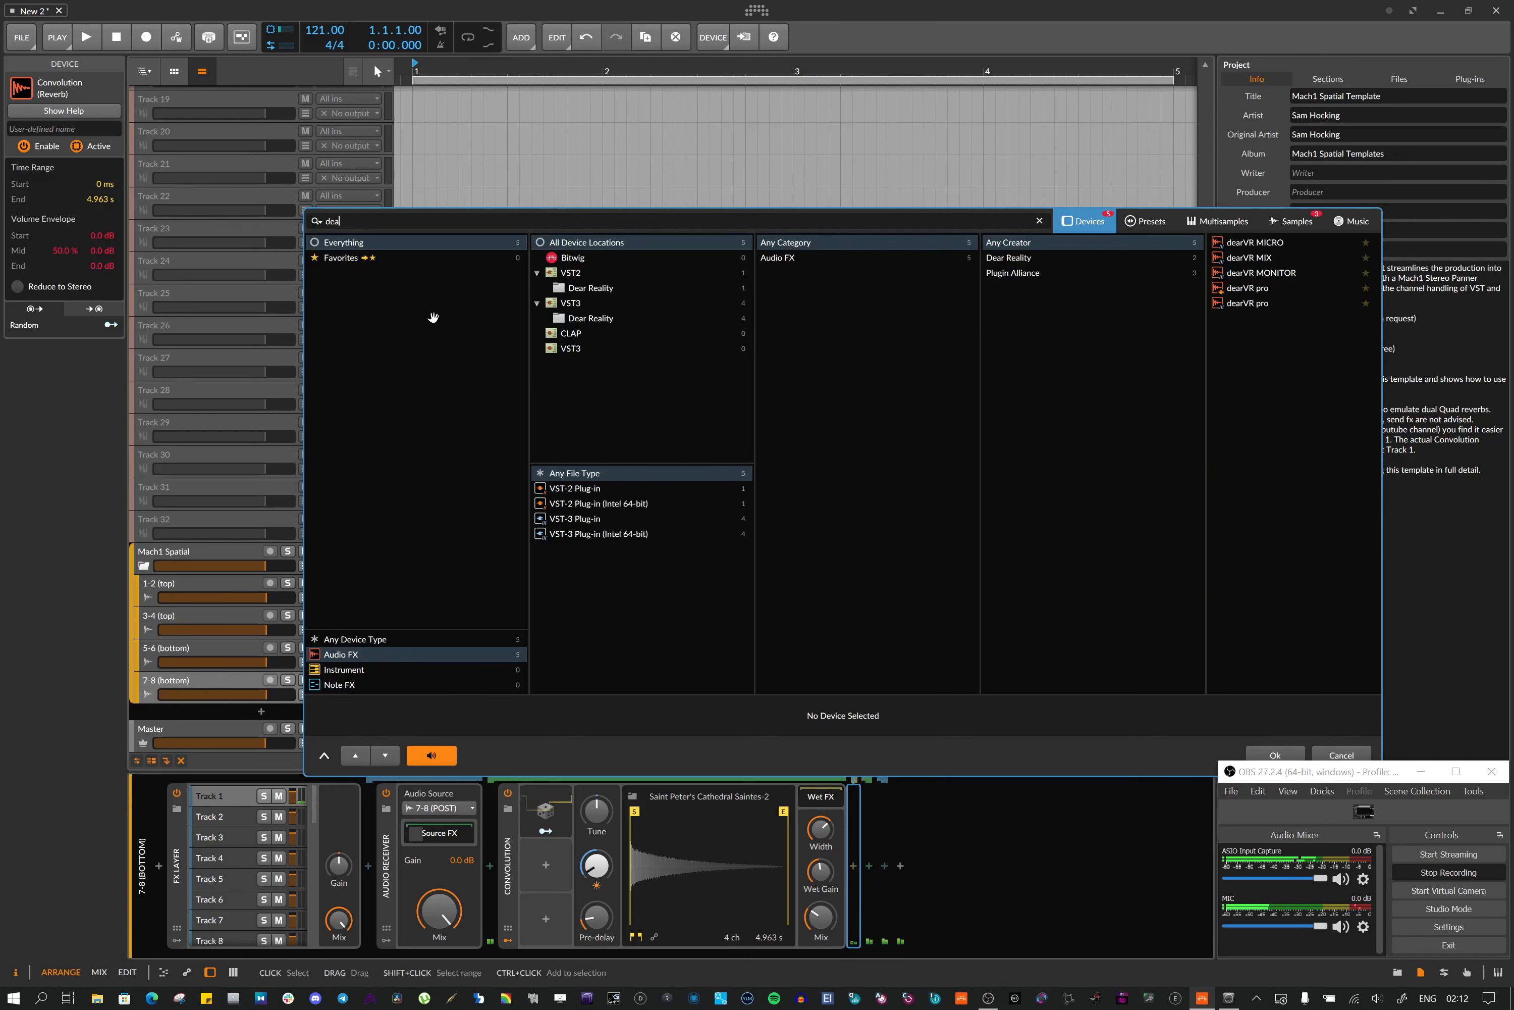
left_click(355, 655)
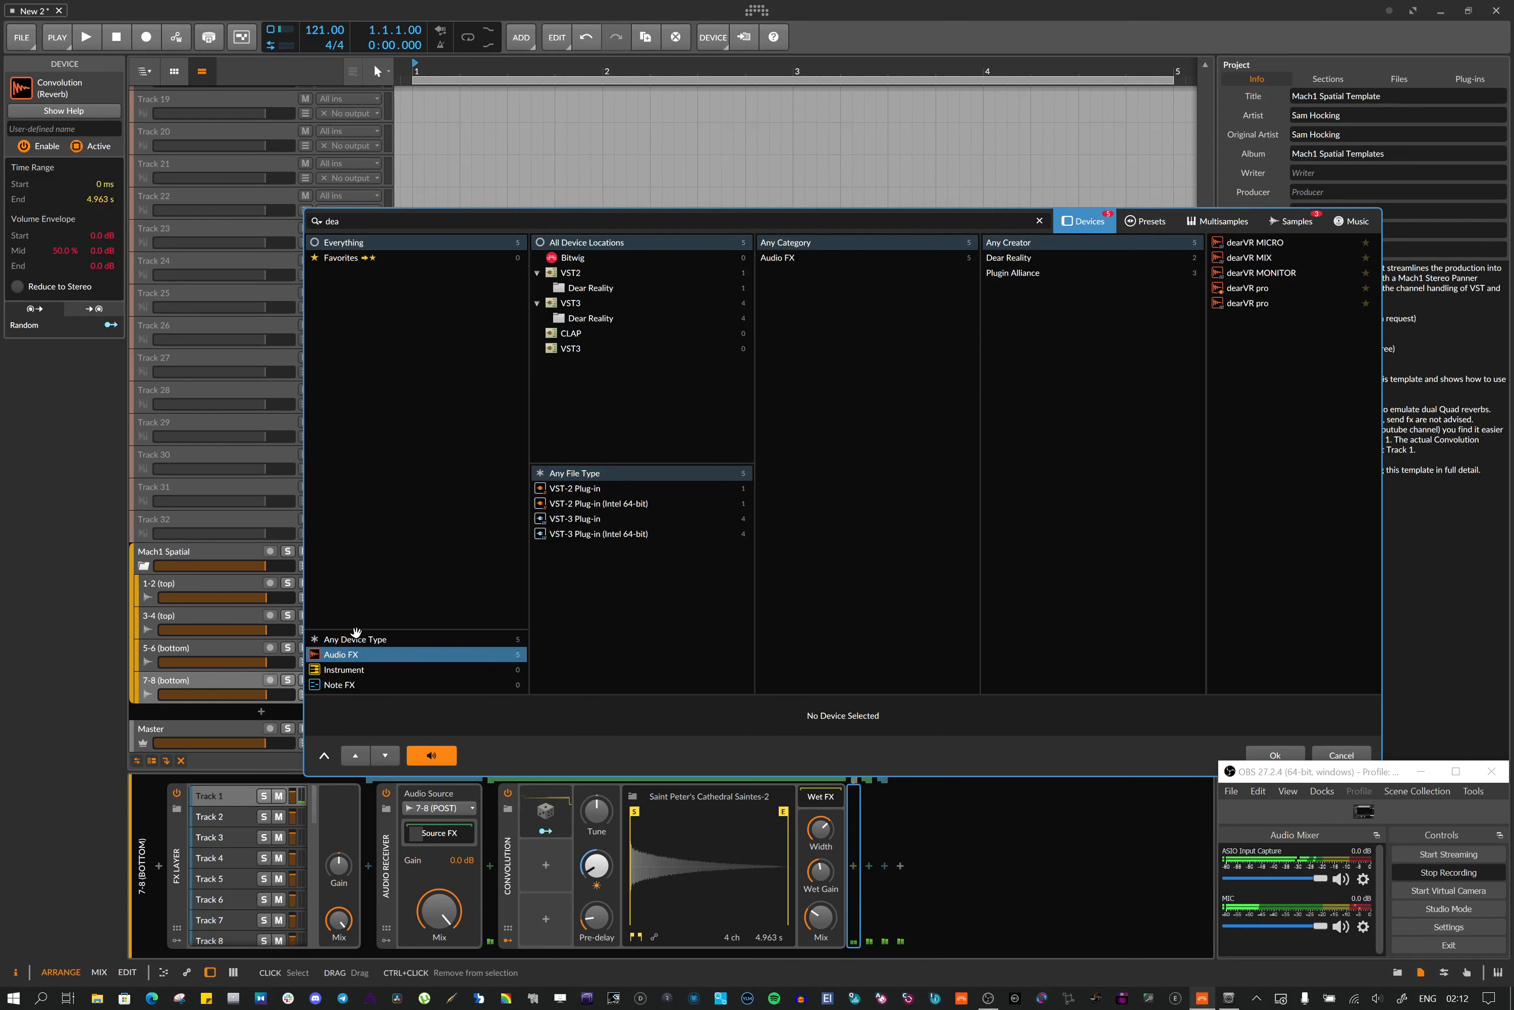
left_click(376, 223)
key("BackSpace")
type("el")
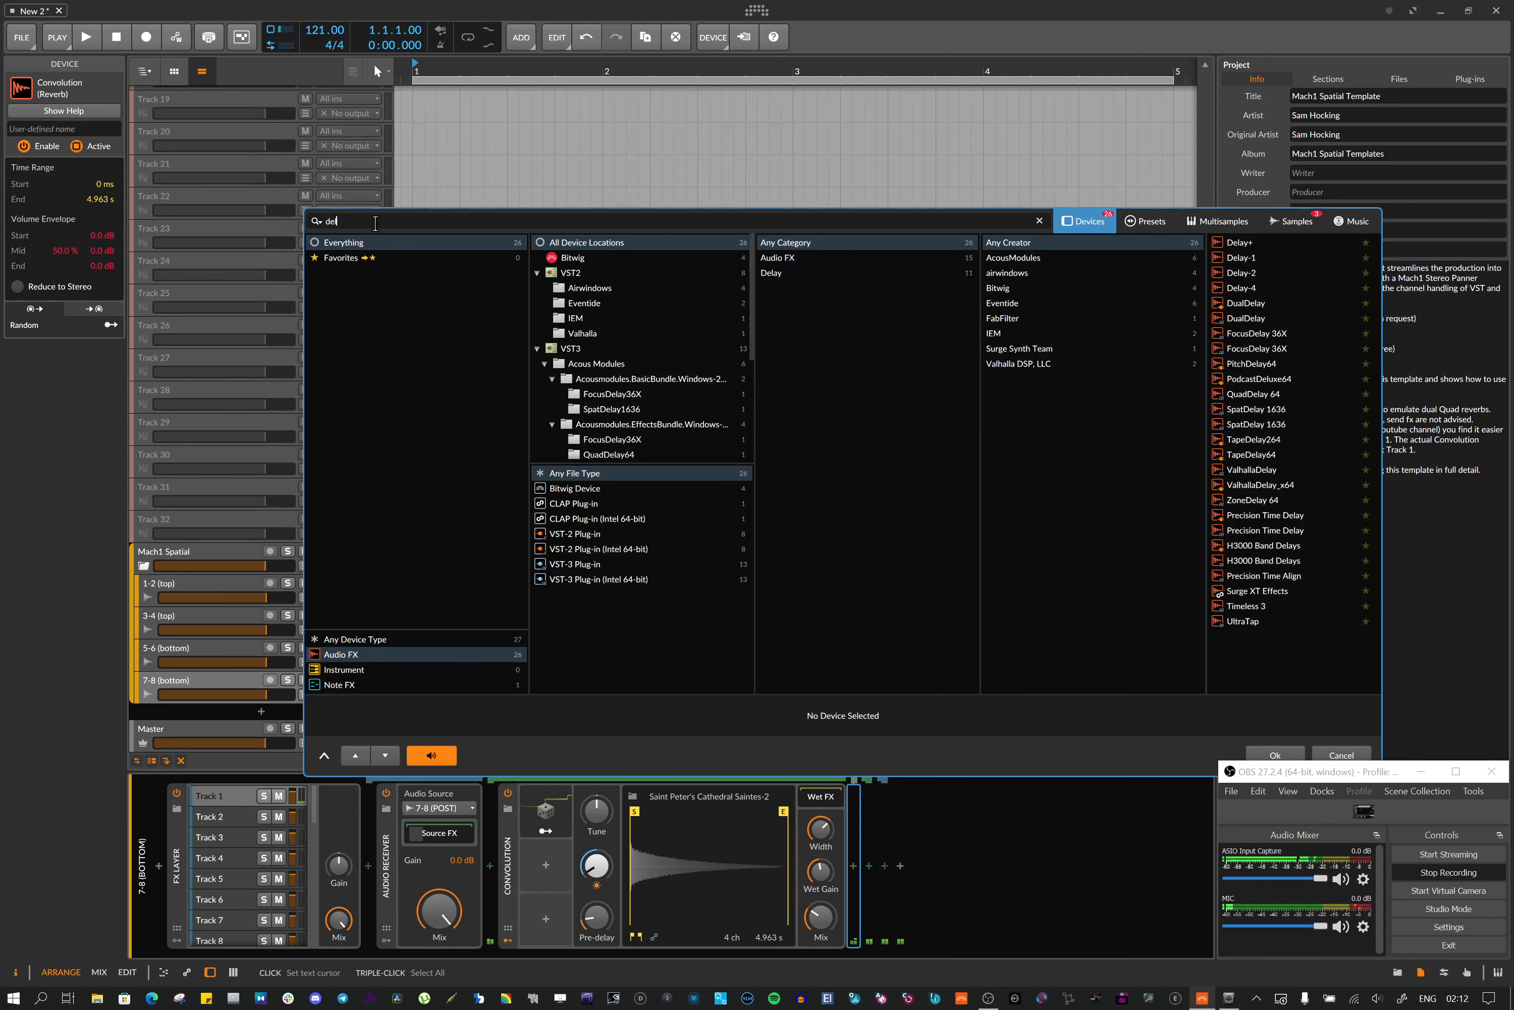
left_click(1253, 244)
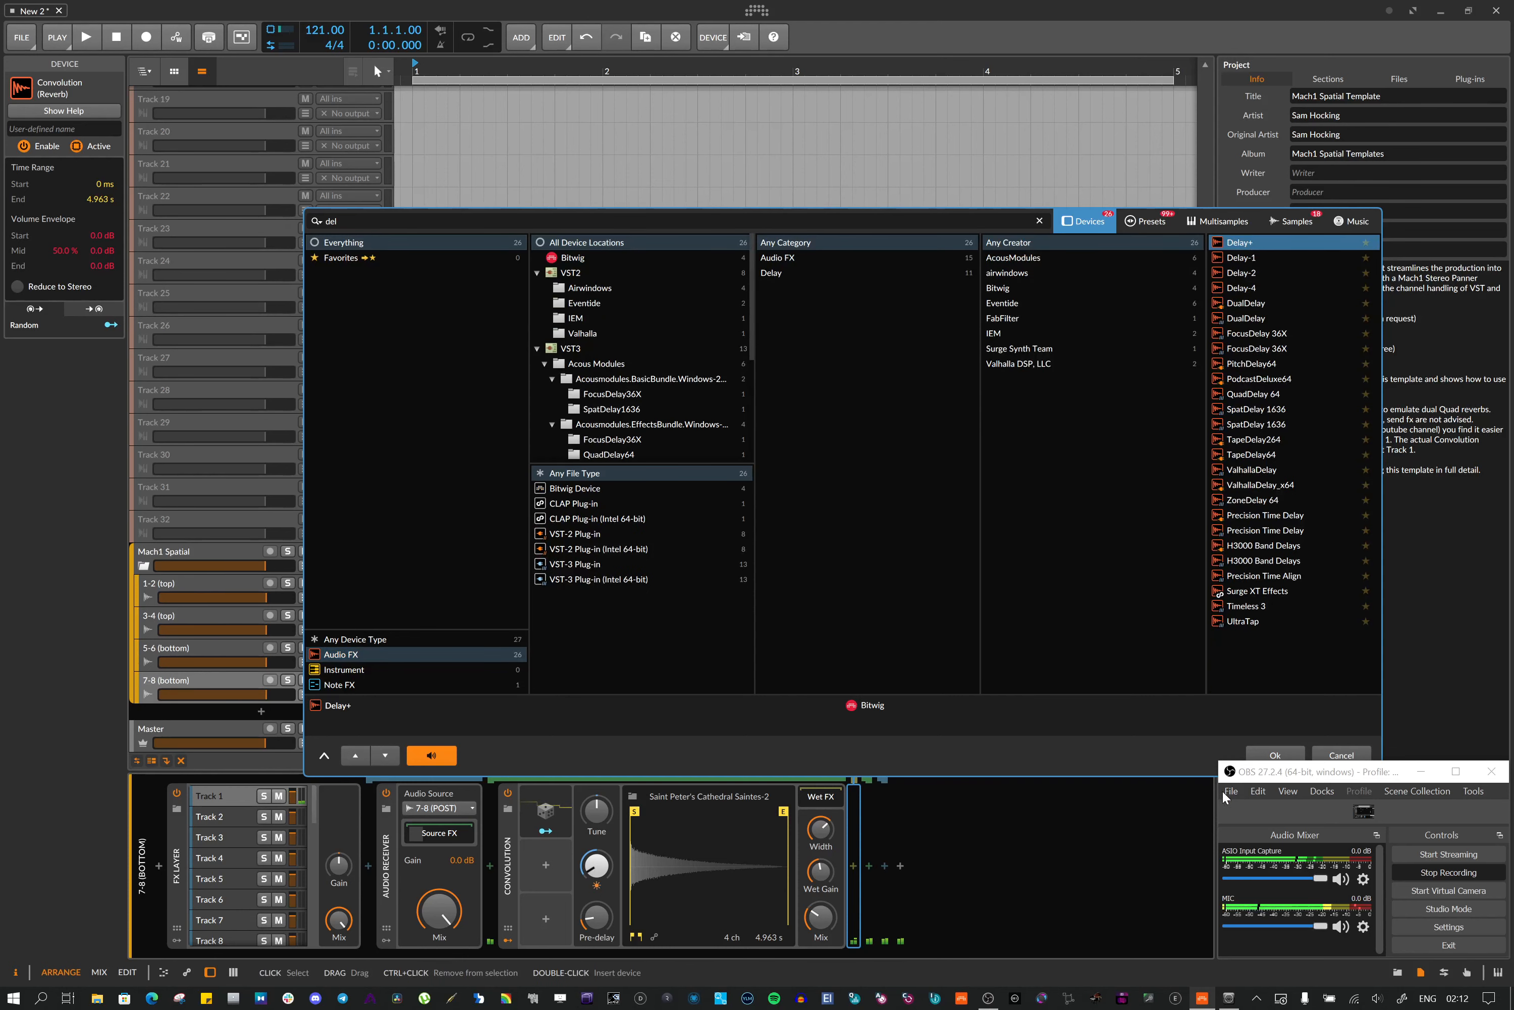
left_click(1289, 752)
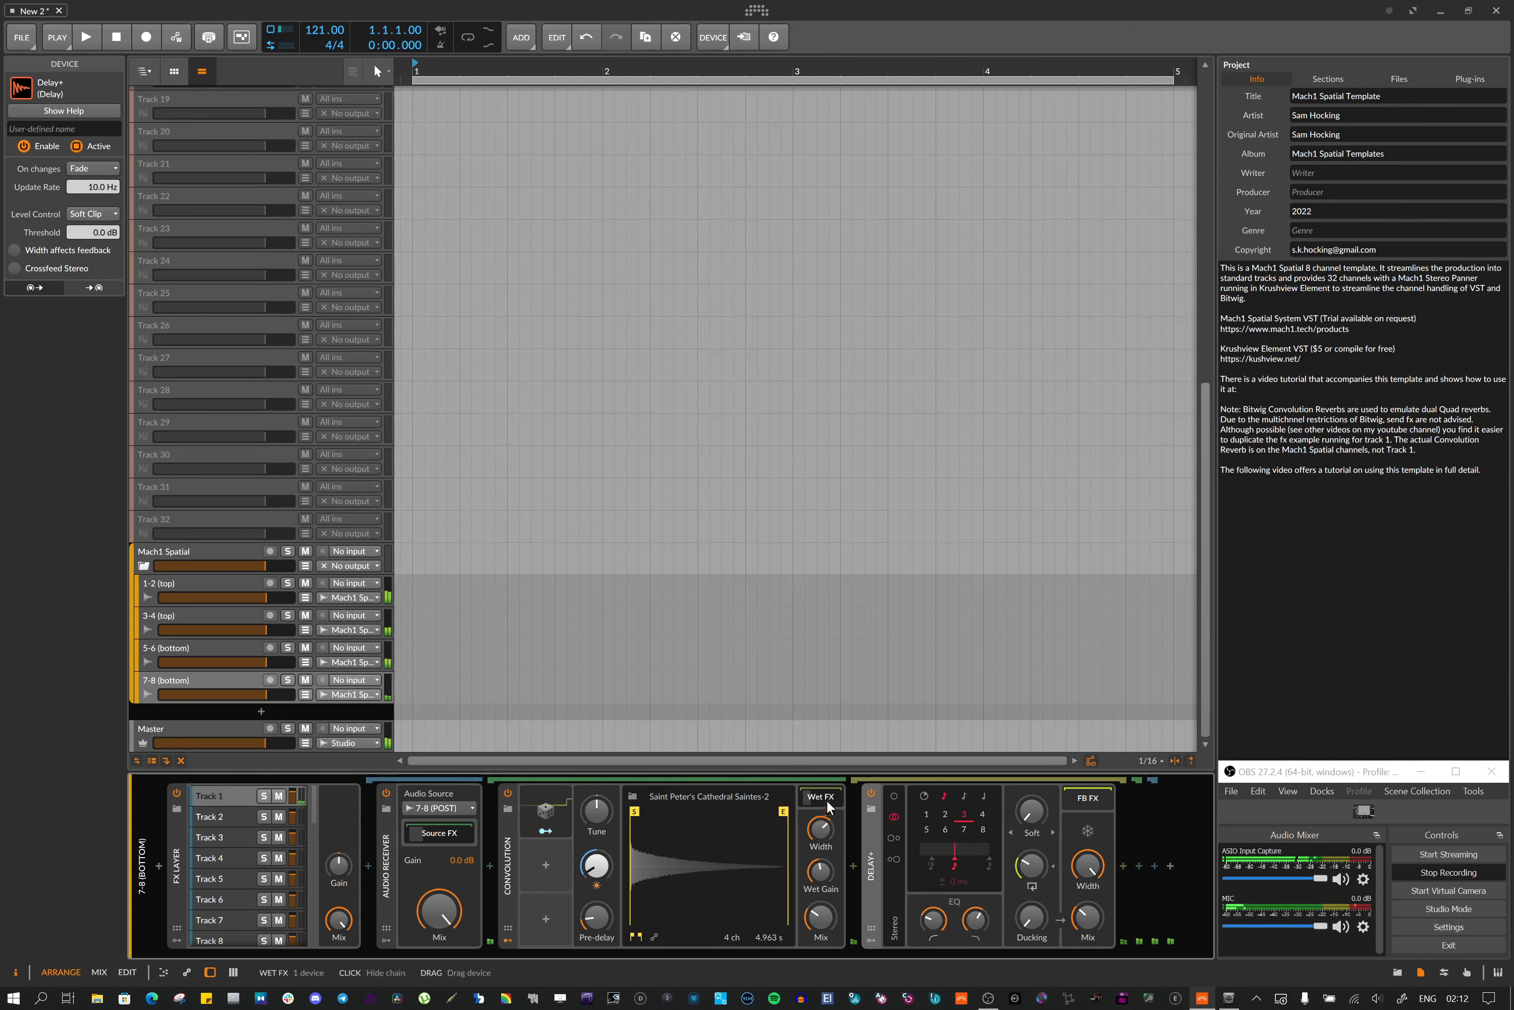
Tweak the Delay+ mix, low-cut and feedback knobs and the Convolution's stereo width
left_click_drag(1091, 919, 1091, 866)
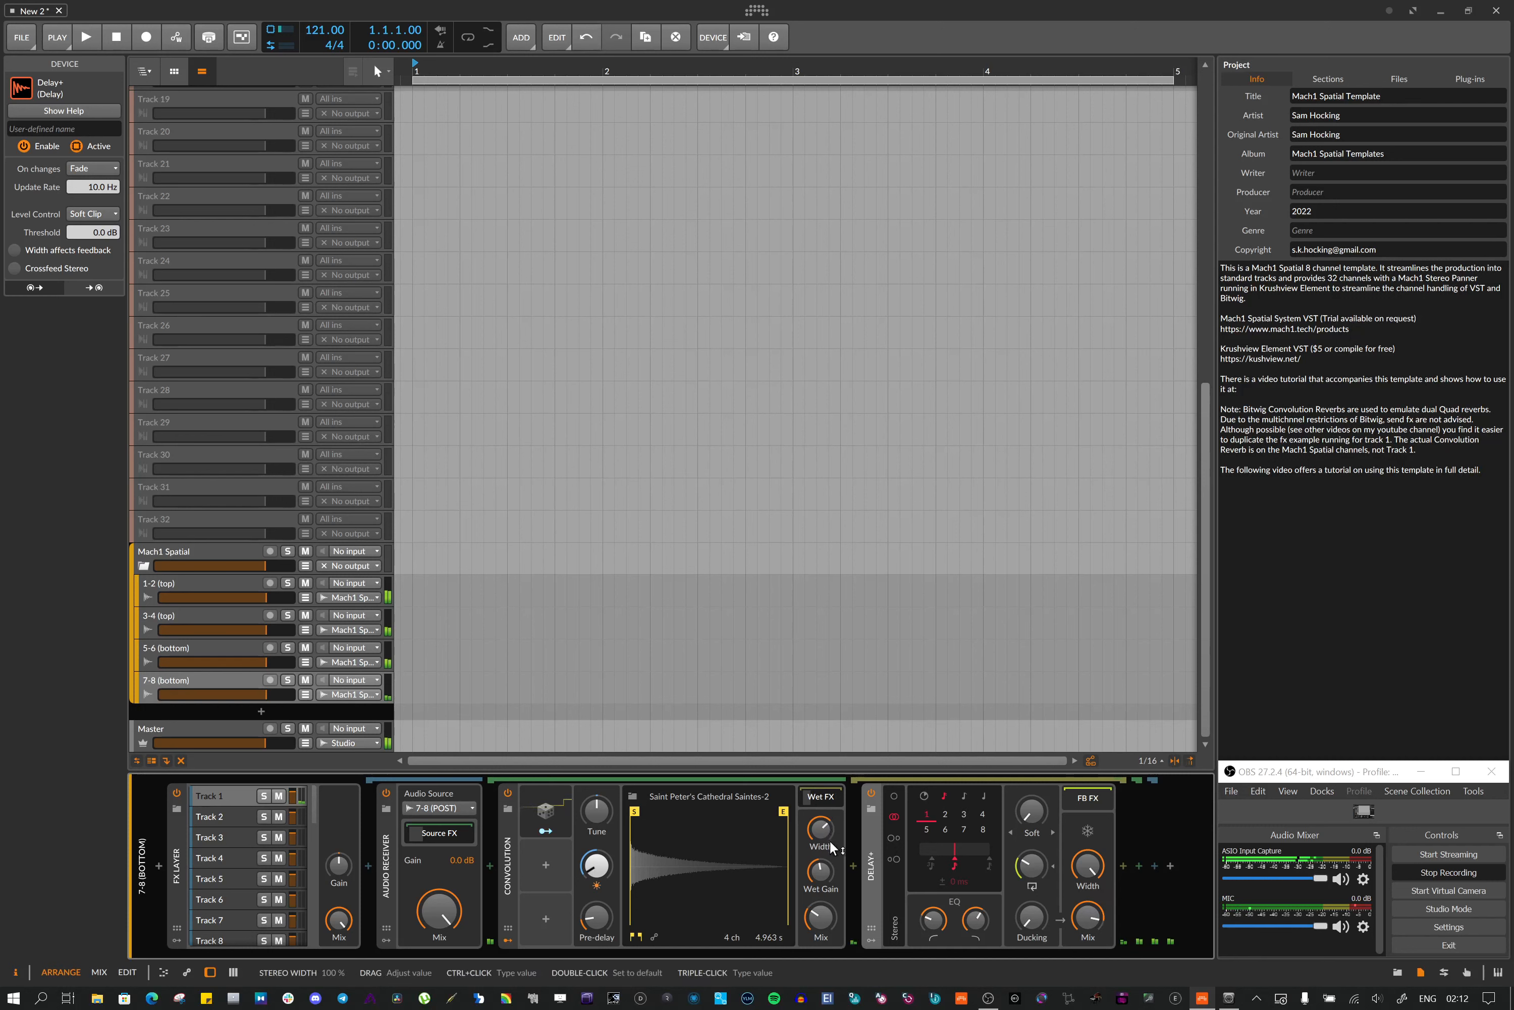
left_click_drag(827, 866, 828, 870)
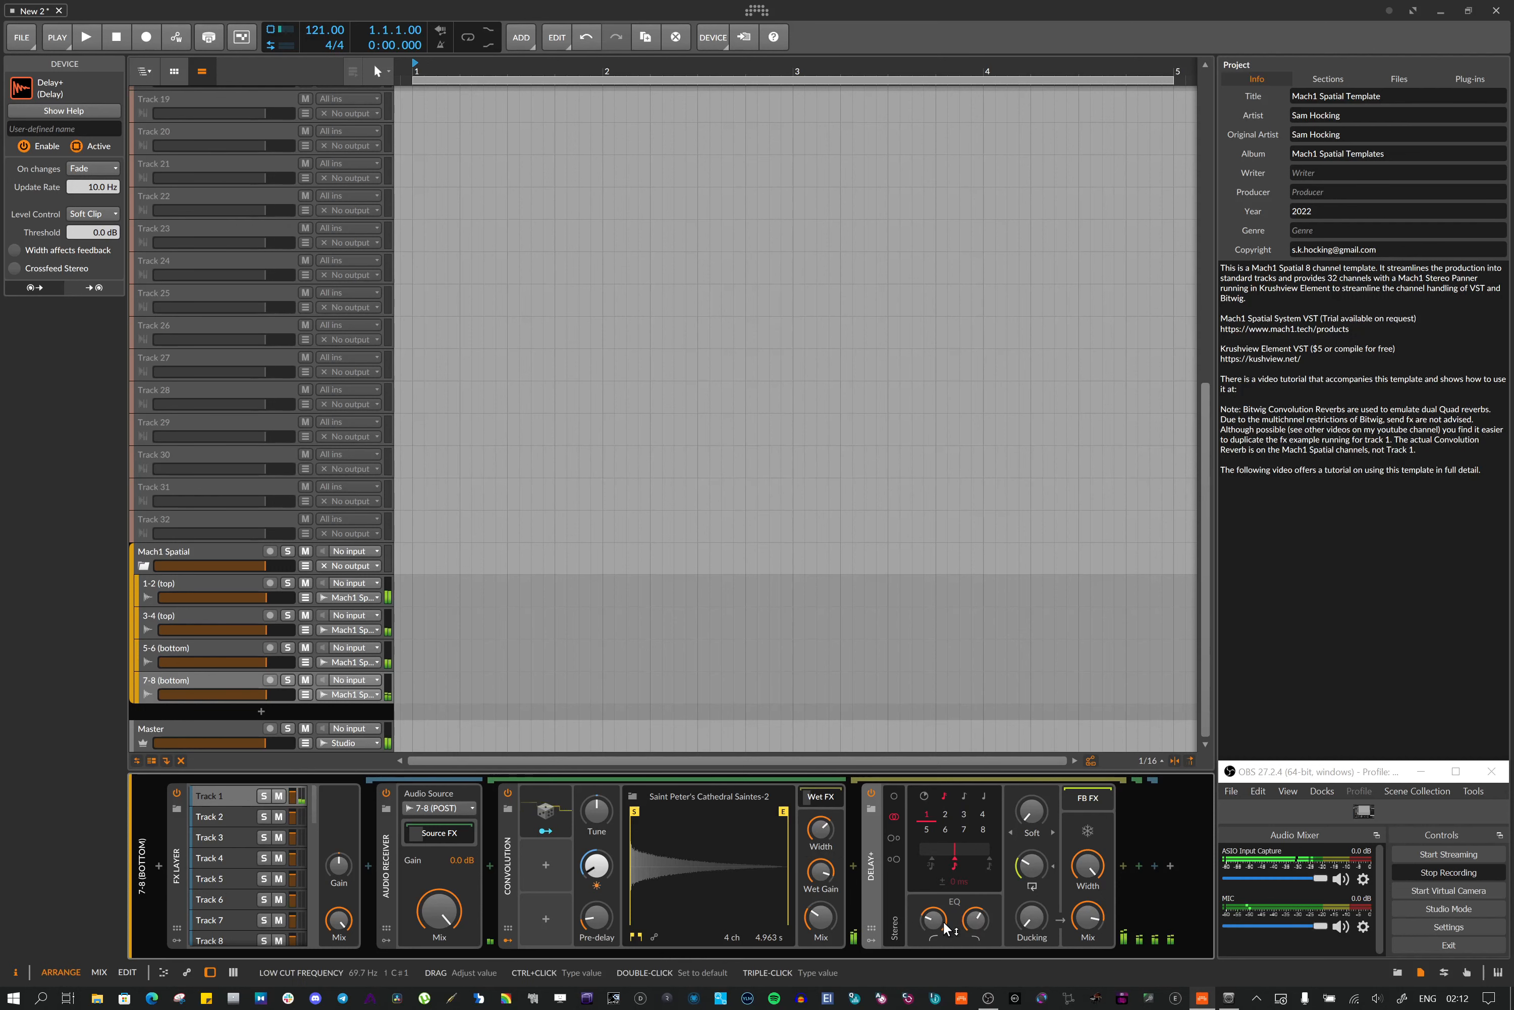
left_click_drag(933, 918, 933, 919)
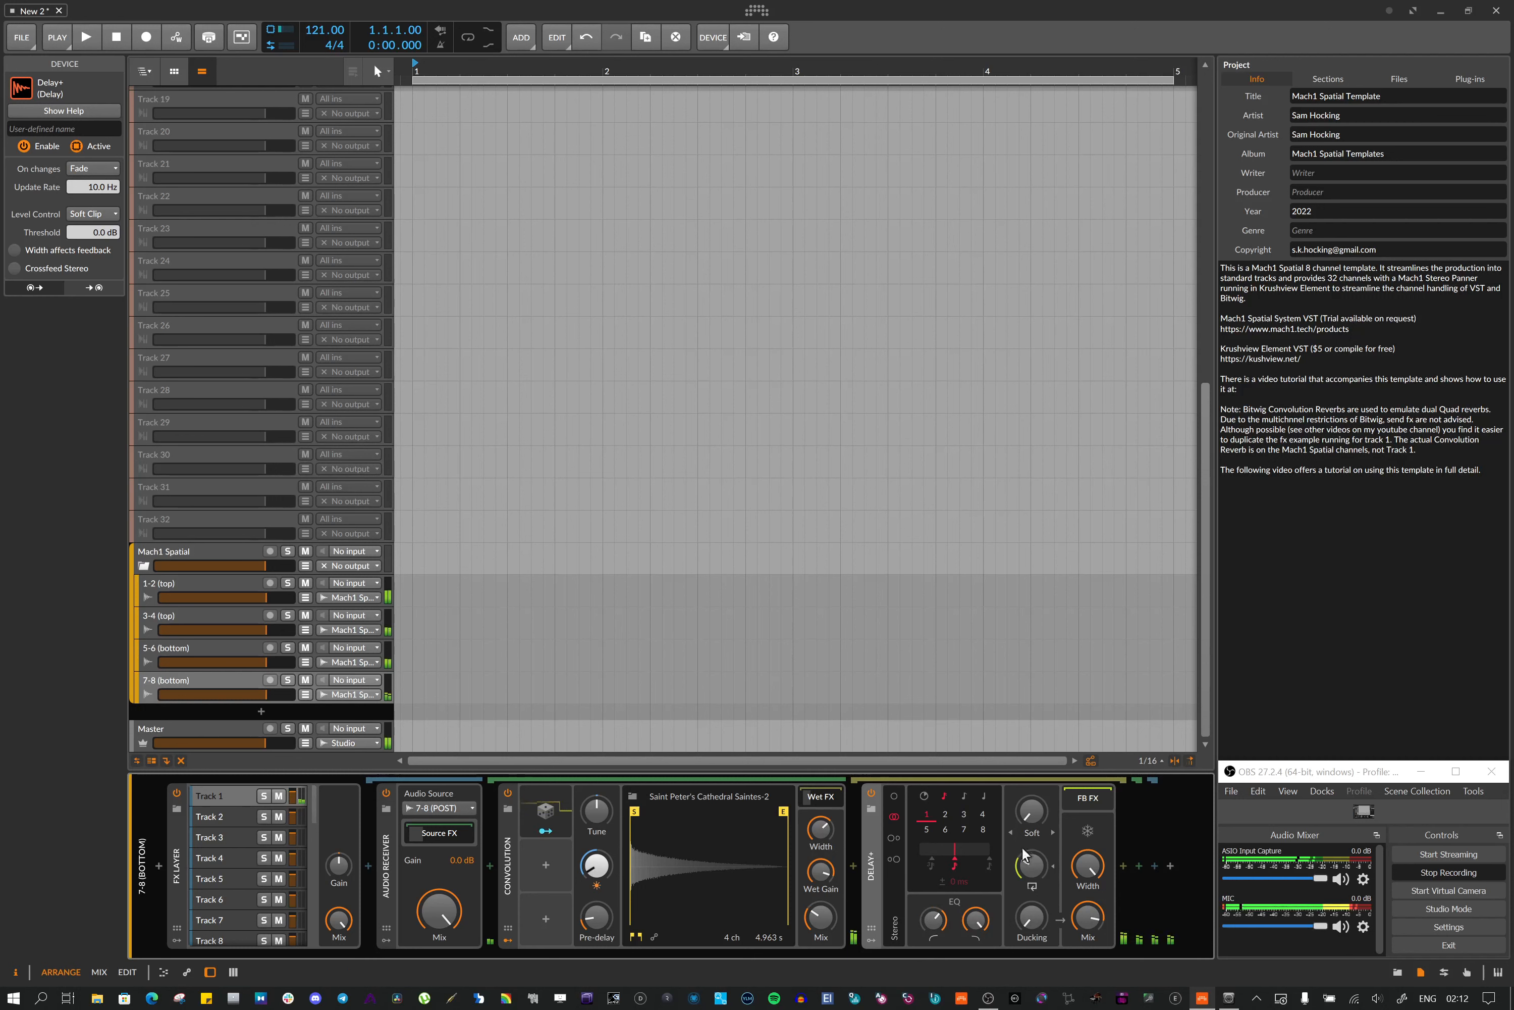
left_click_drag(1031, 866, 1031, 854)
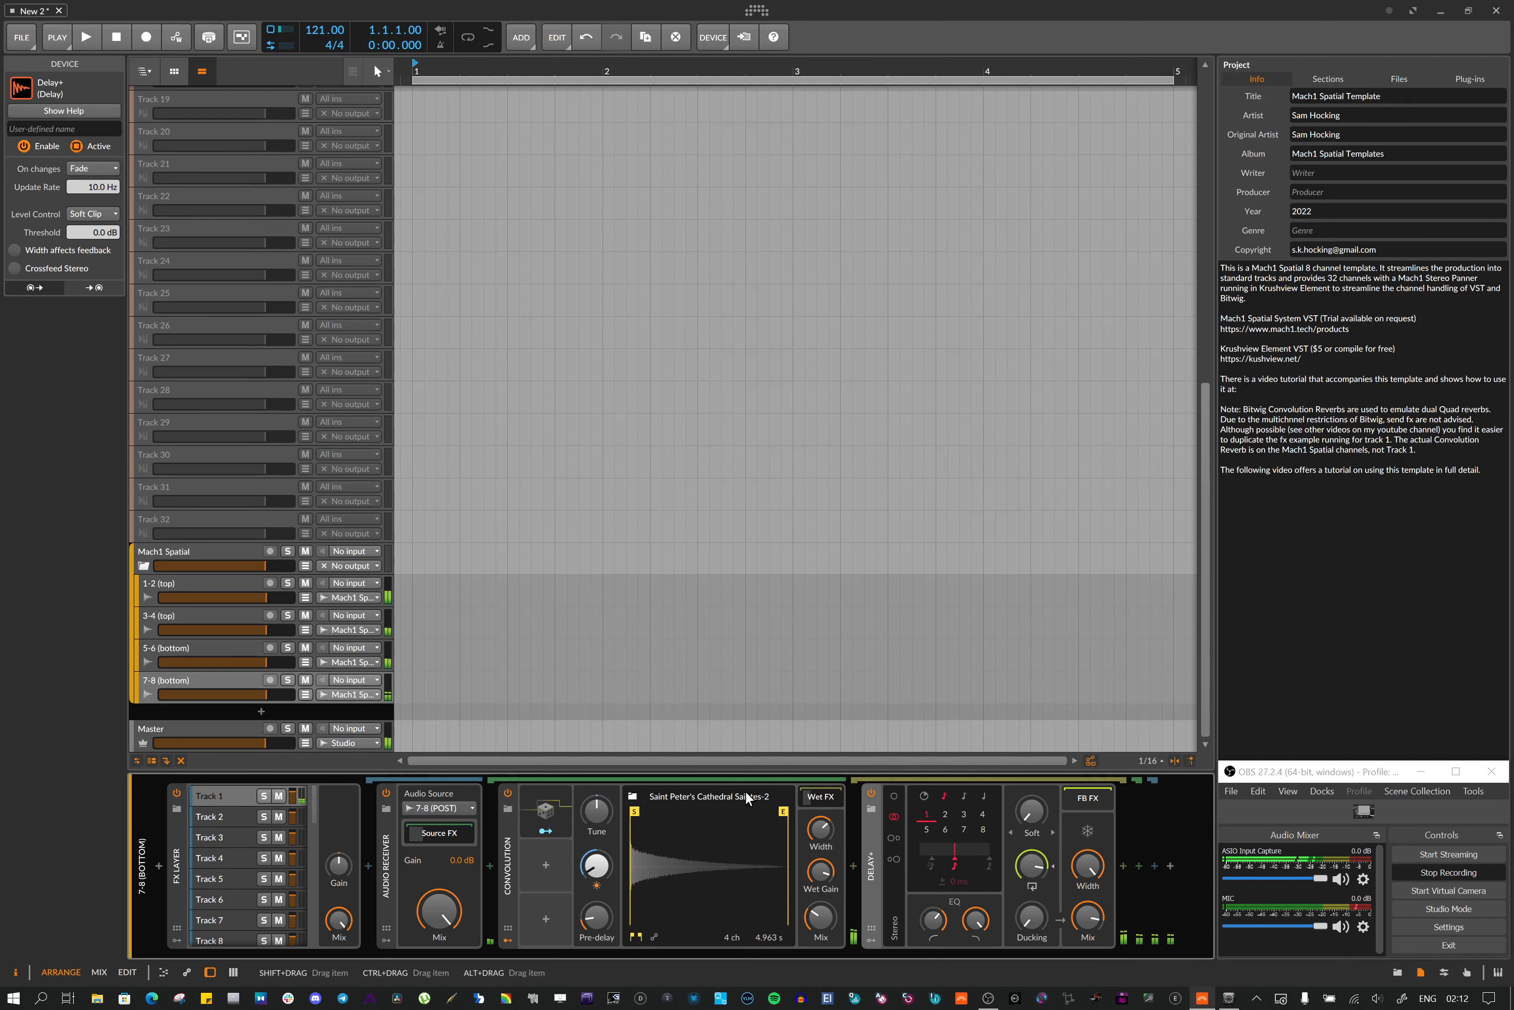
Select the Delay+ device in the Wet FX chain and delete it
left_click(815, 796)
left_click(815, 796)
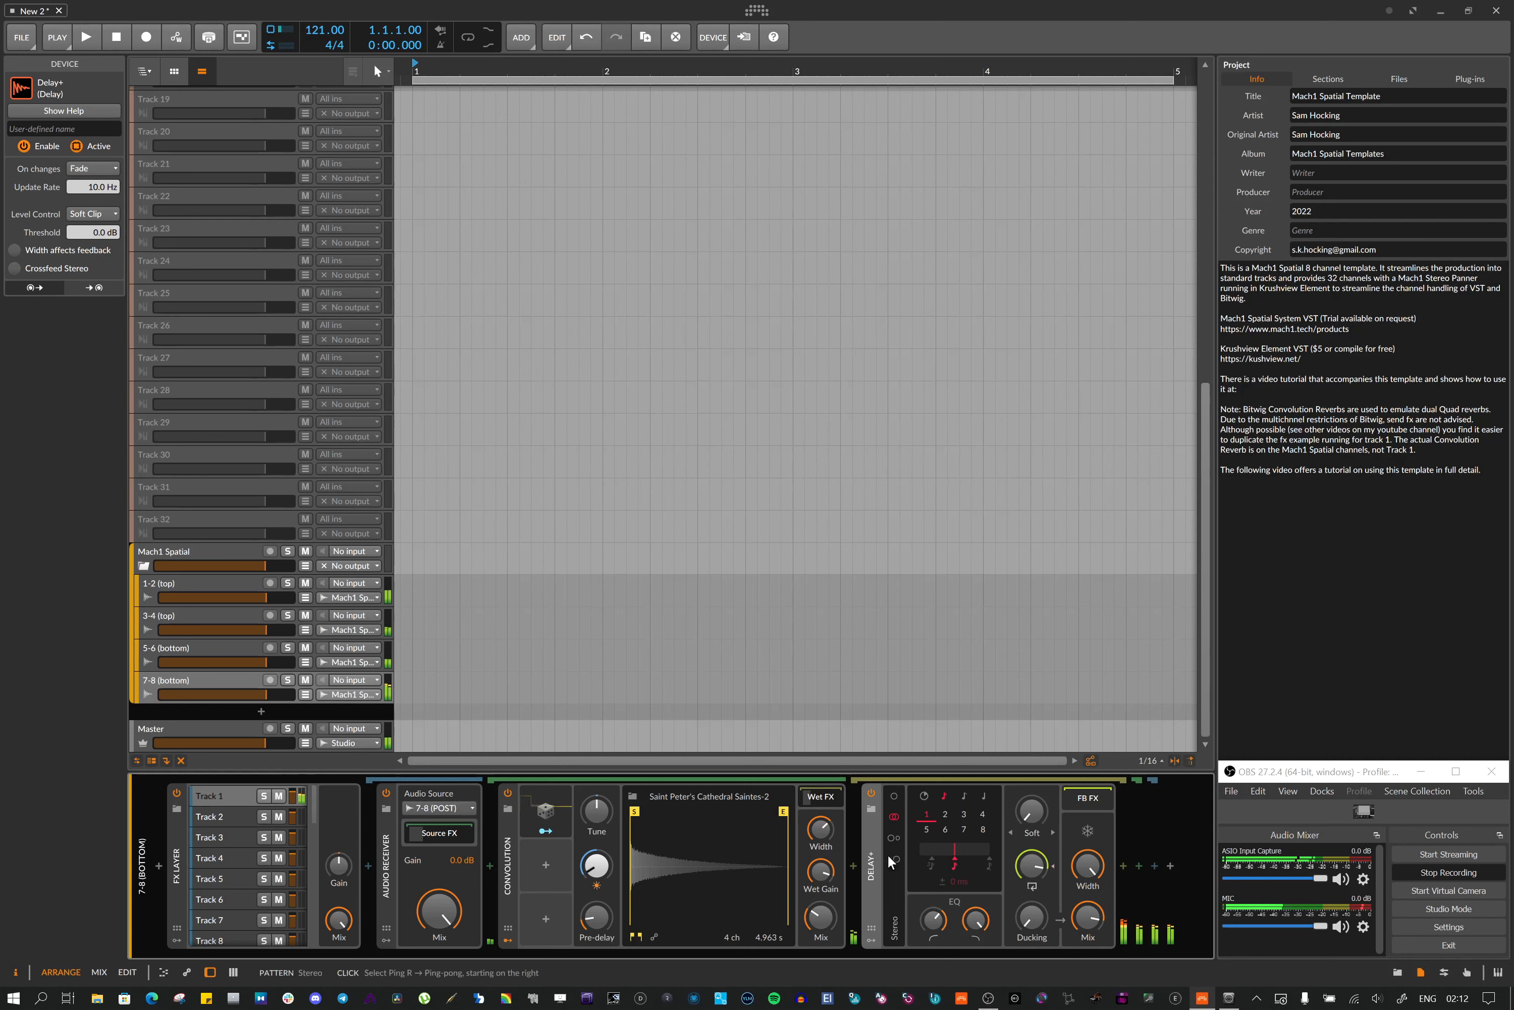
left_click(829, 794)
left_click(829, 796)
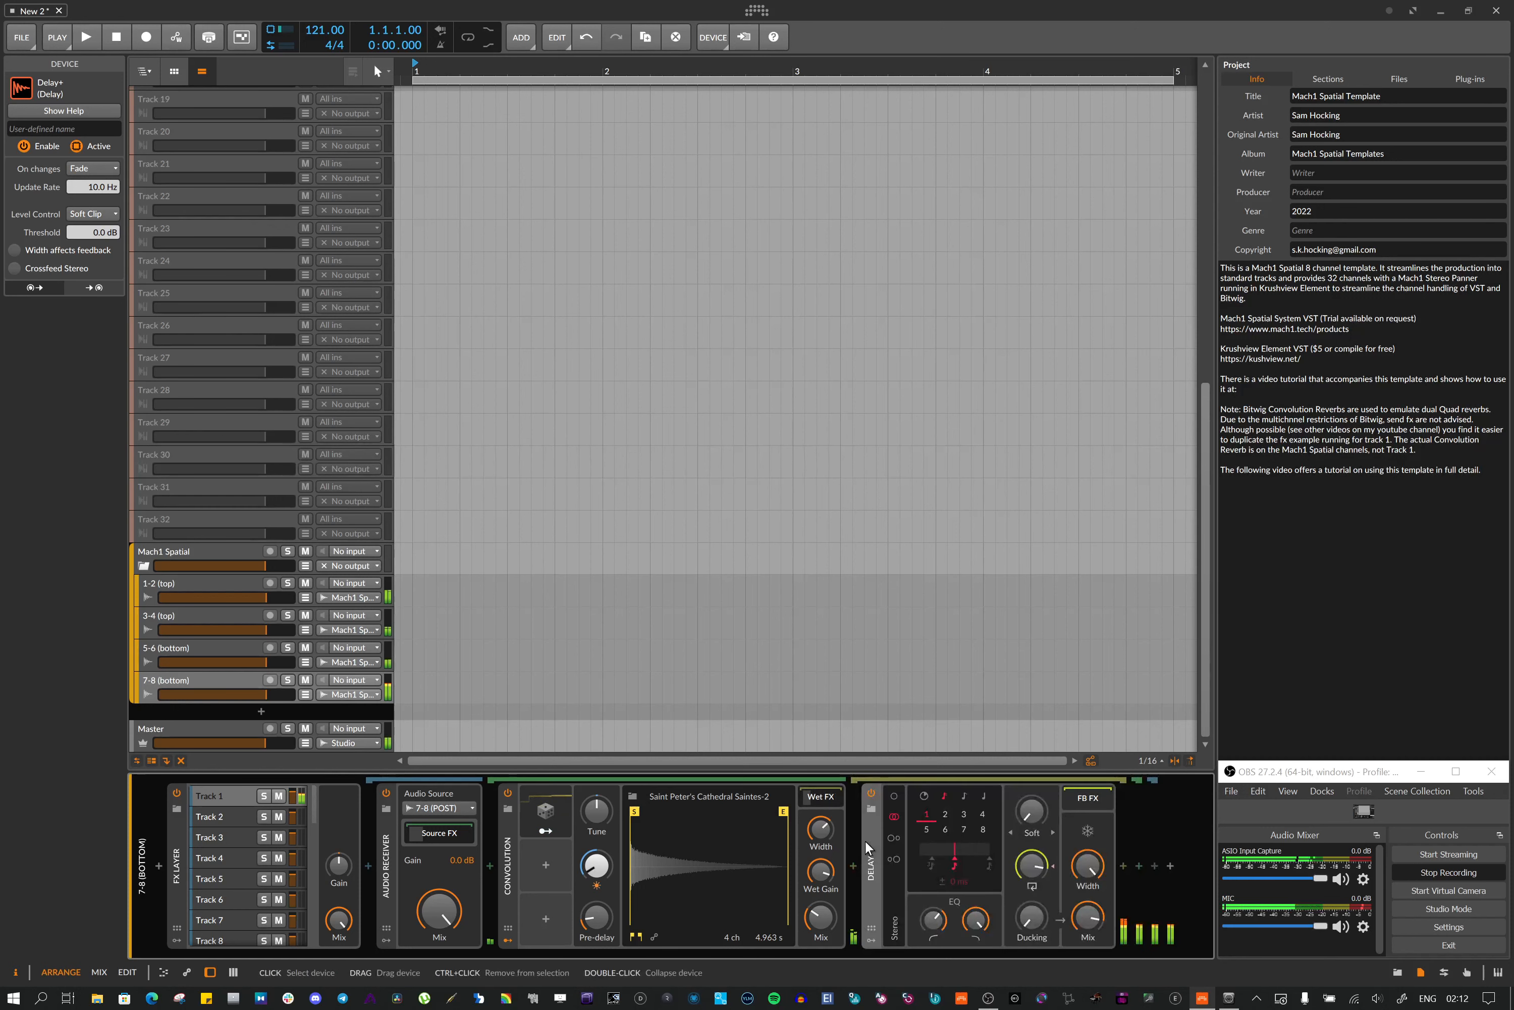
key("Delete")
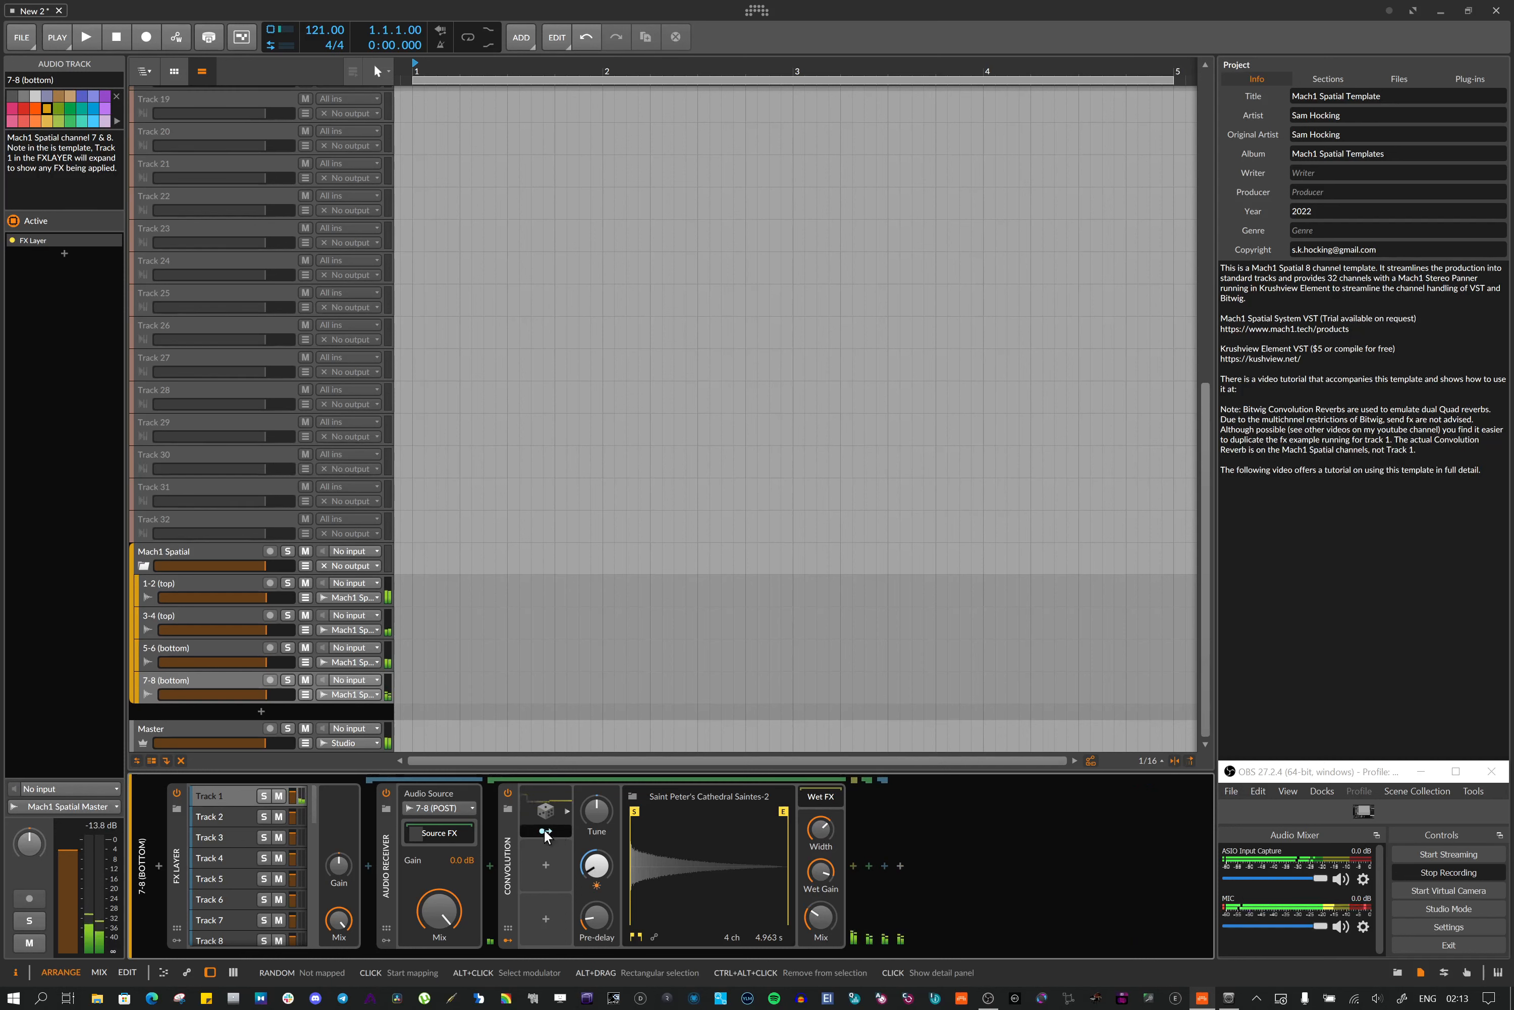
Select the Random modulator on the Convolution reverb and delete it
left_click(564, 812)
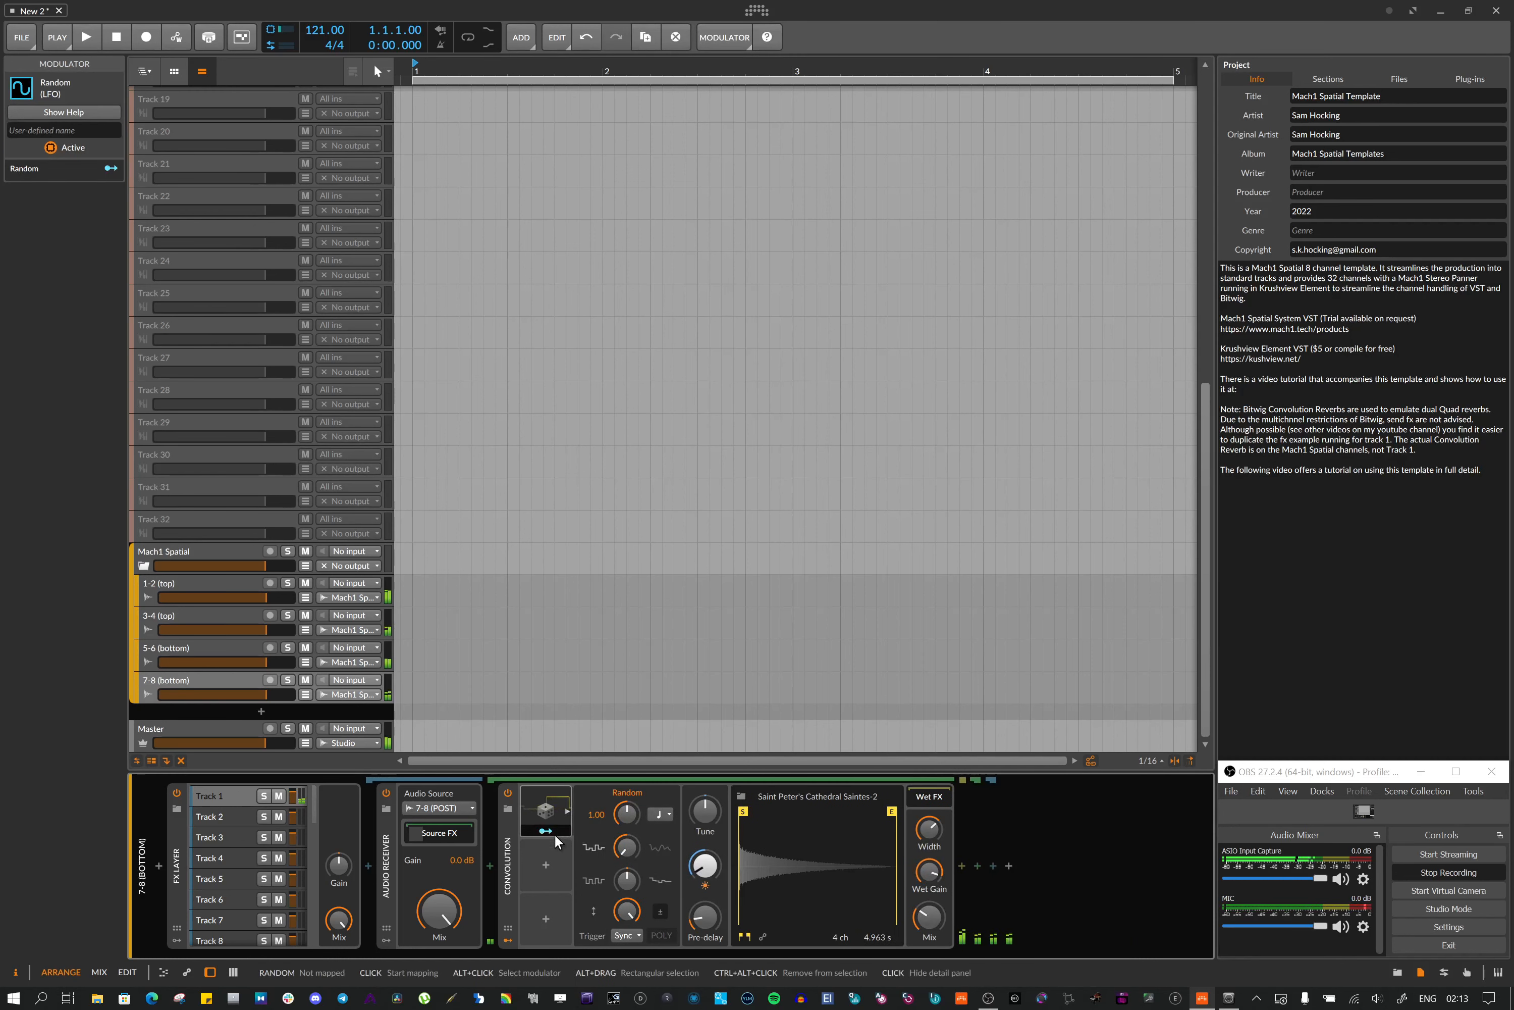
left_click(556, 803)
left_click(555, 800)
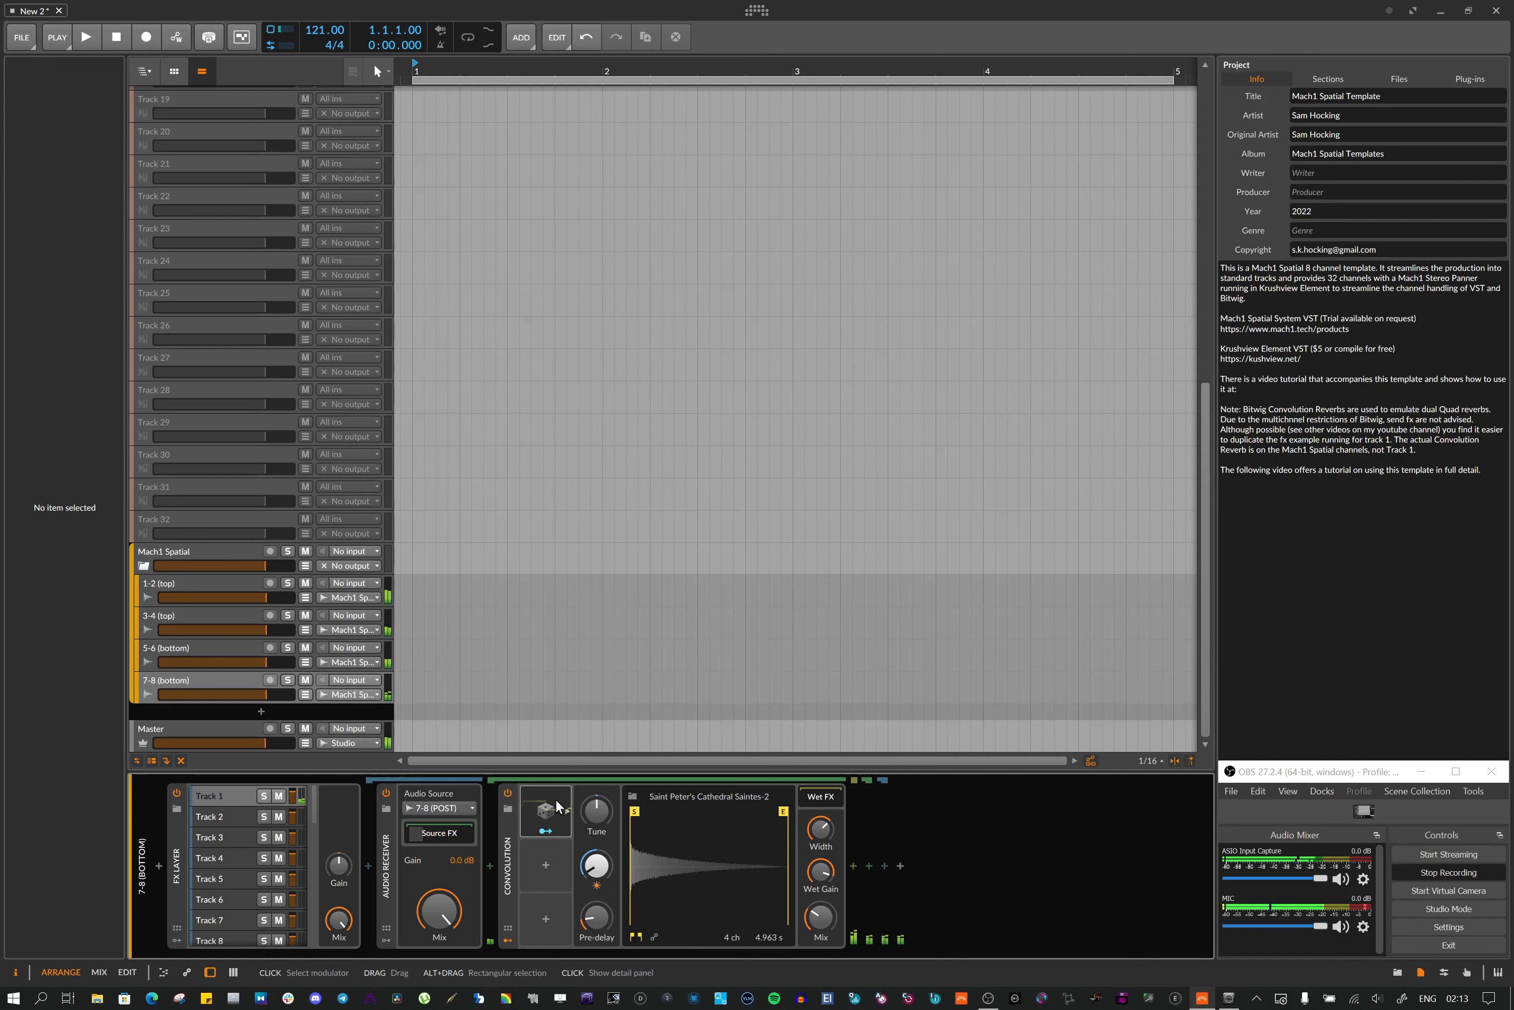
left_click(556, 798)
key("Delete")
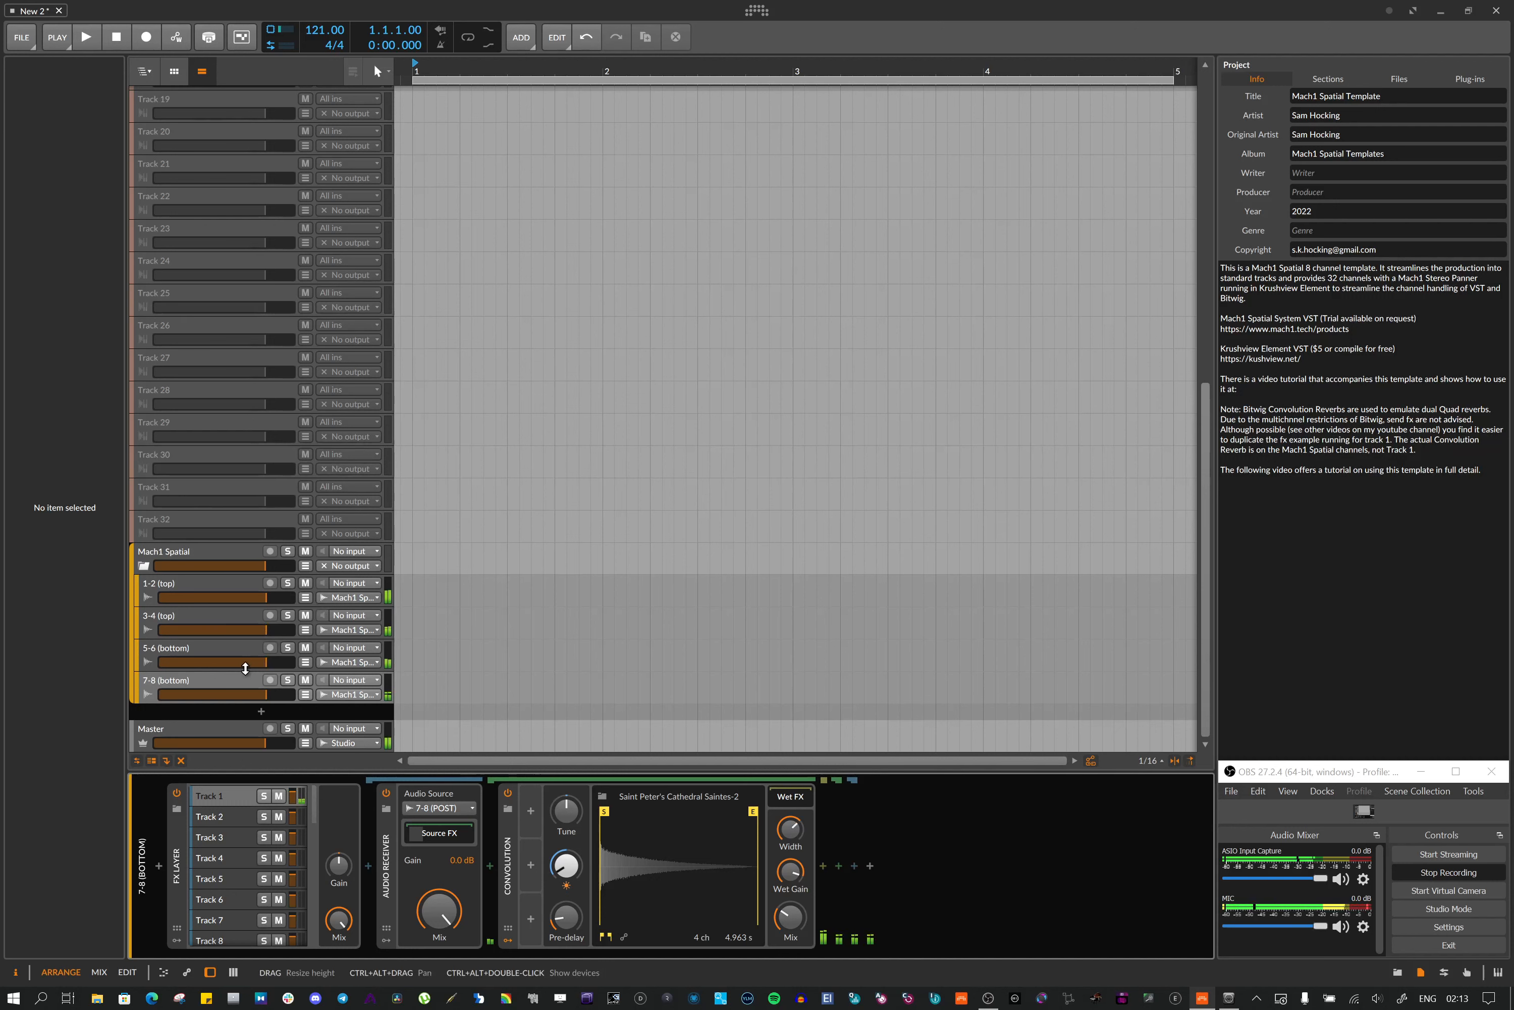
Select the 3-4, 5-6, 7-8 and 1-2 channel tracks in turn to inspect their device chains
left_click(197, 619)
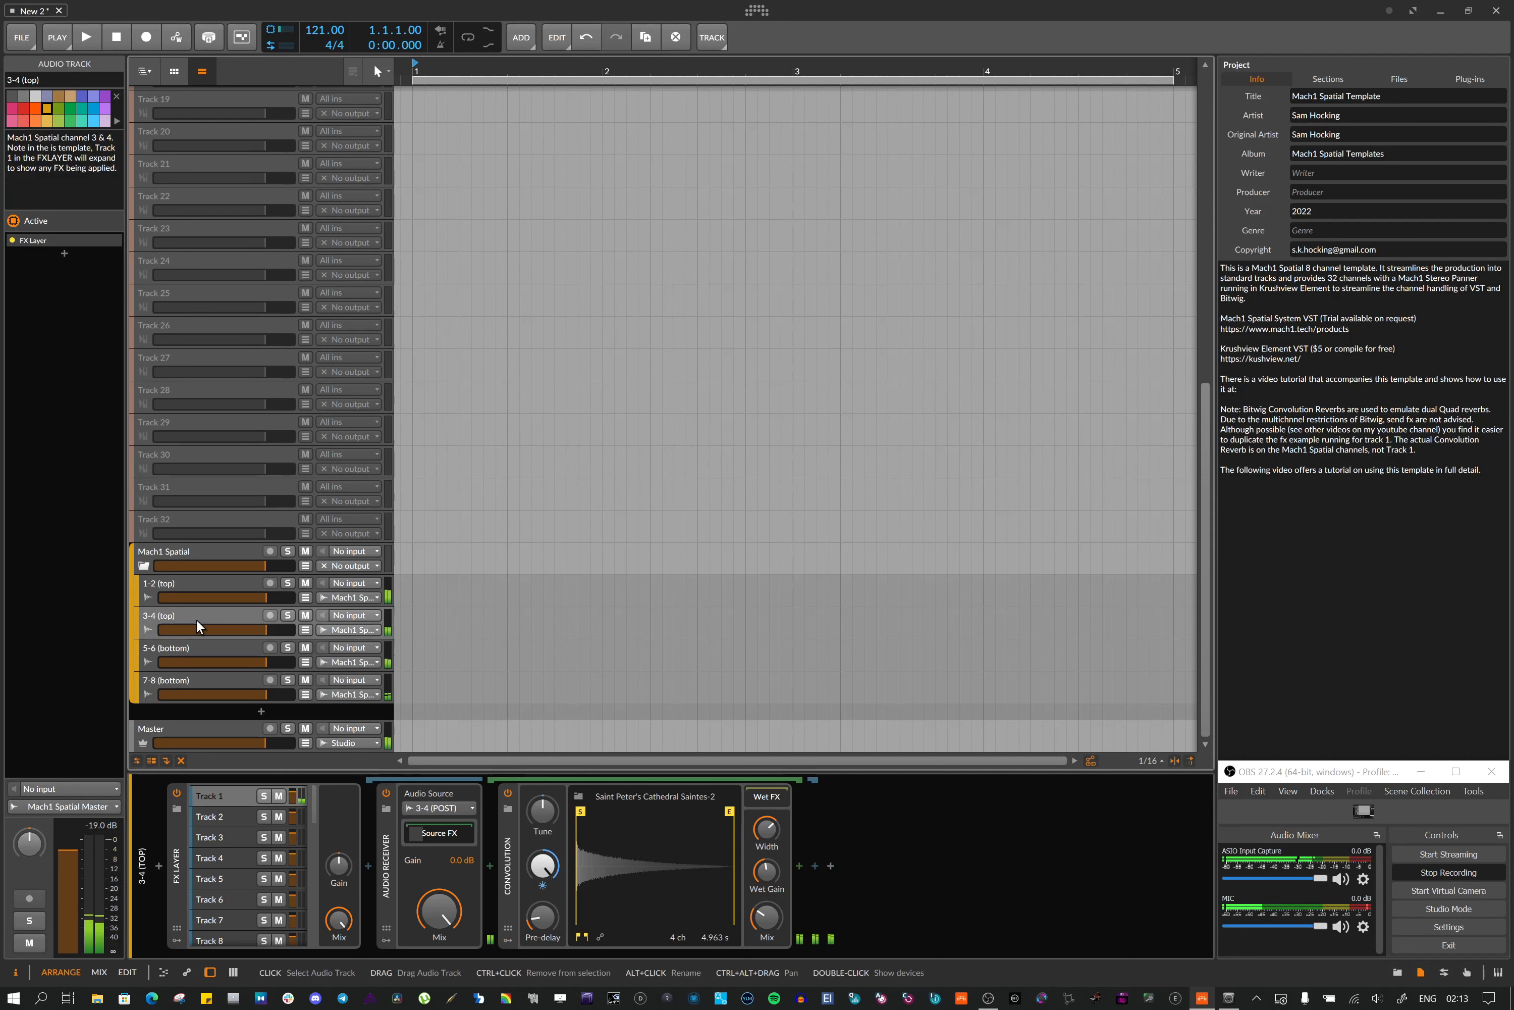
left_click(192, 646)
left_click(199, 679)
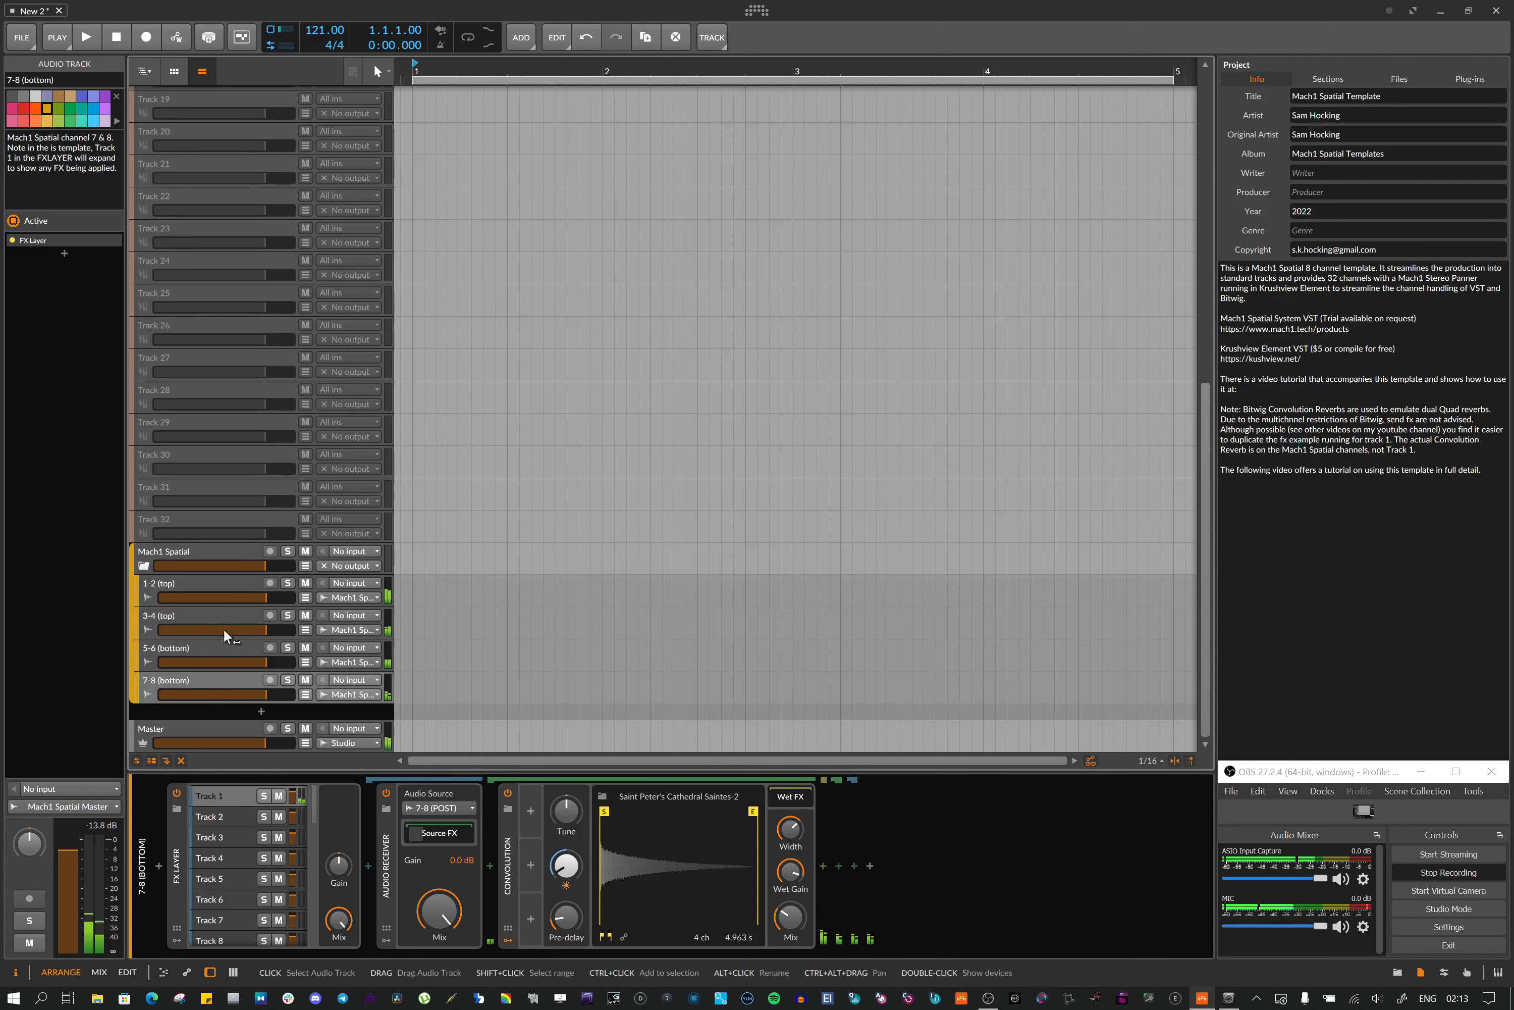
left_click(220, 586)
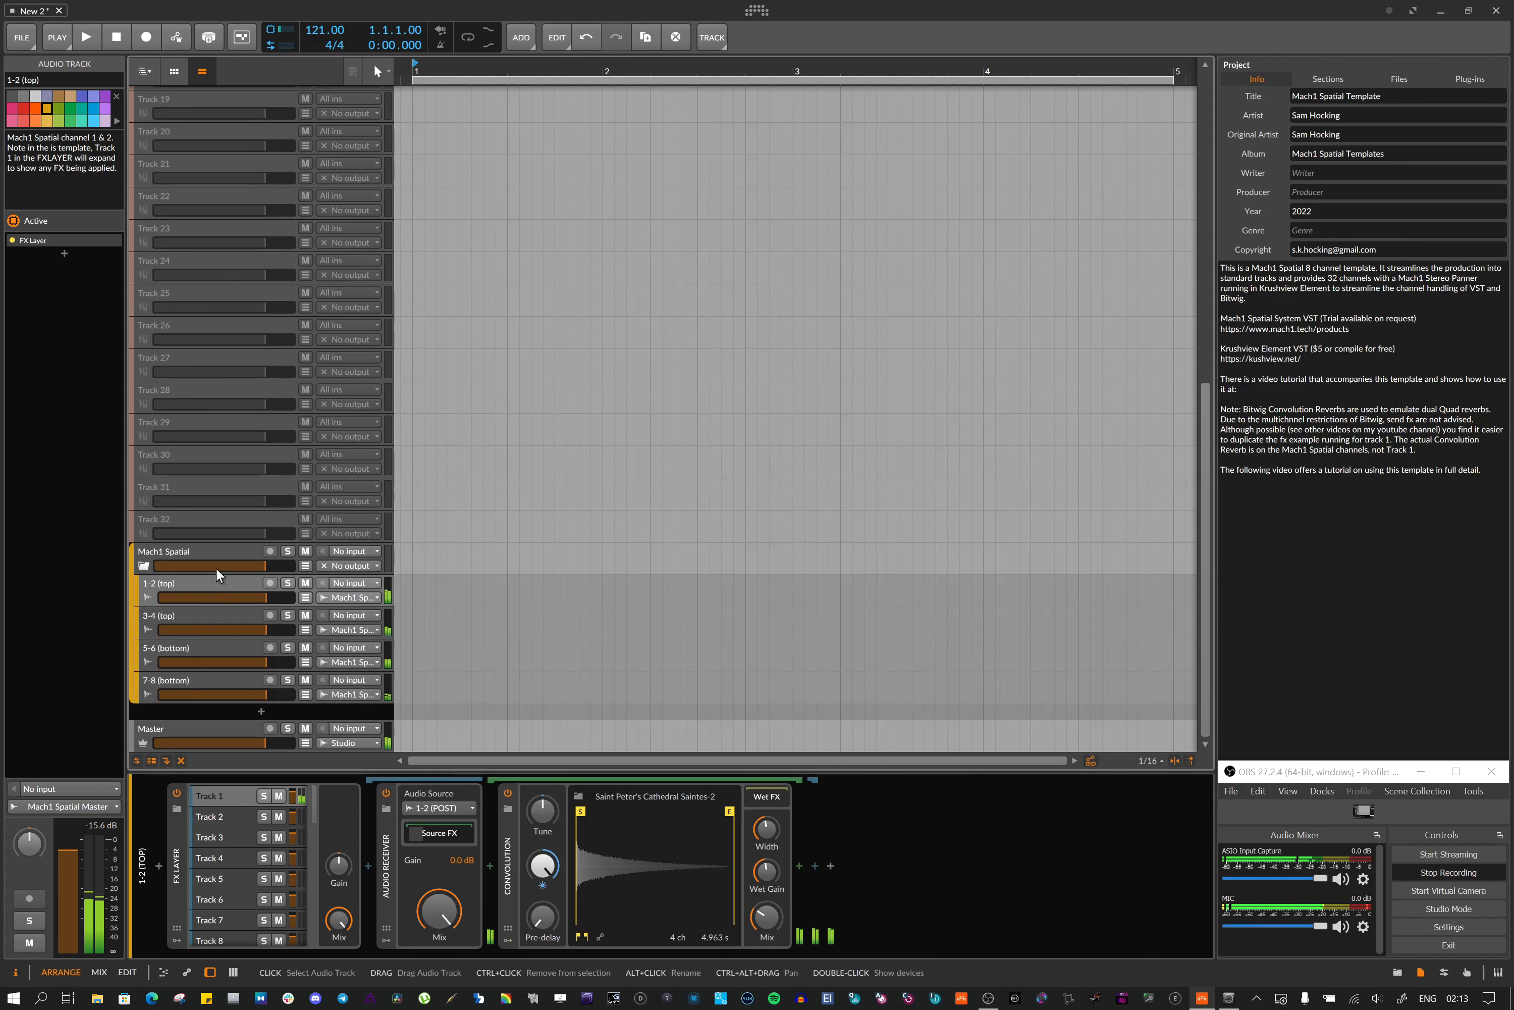
Select Track 1 and move its Element FX X/Y panner point toward the lower right and back
scroll(197, 128, "up", 10)
left_click(166, 95)
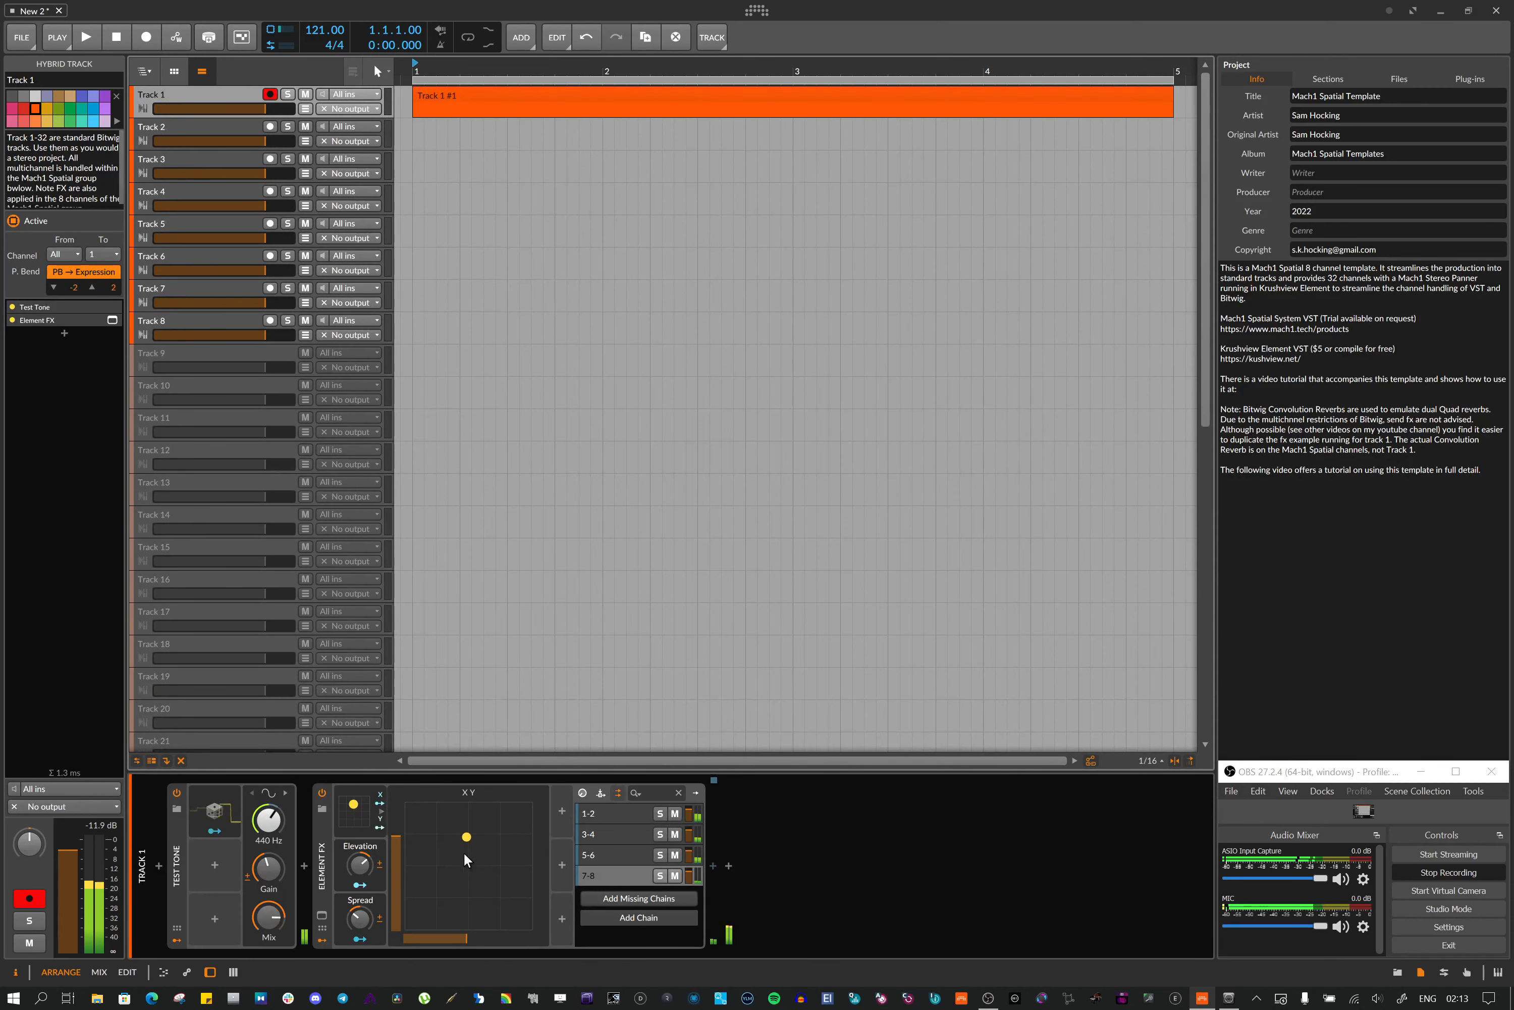
left_click_drag(466, 837, 503, 893)
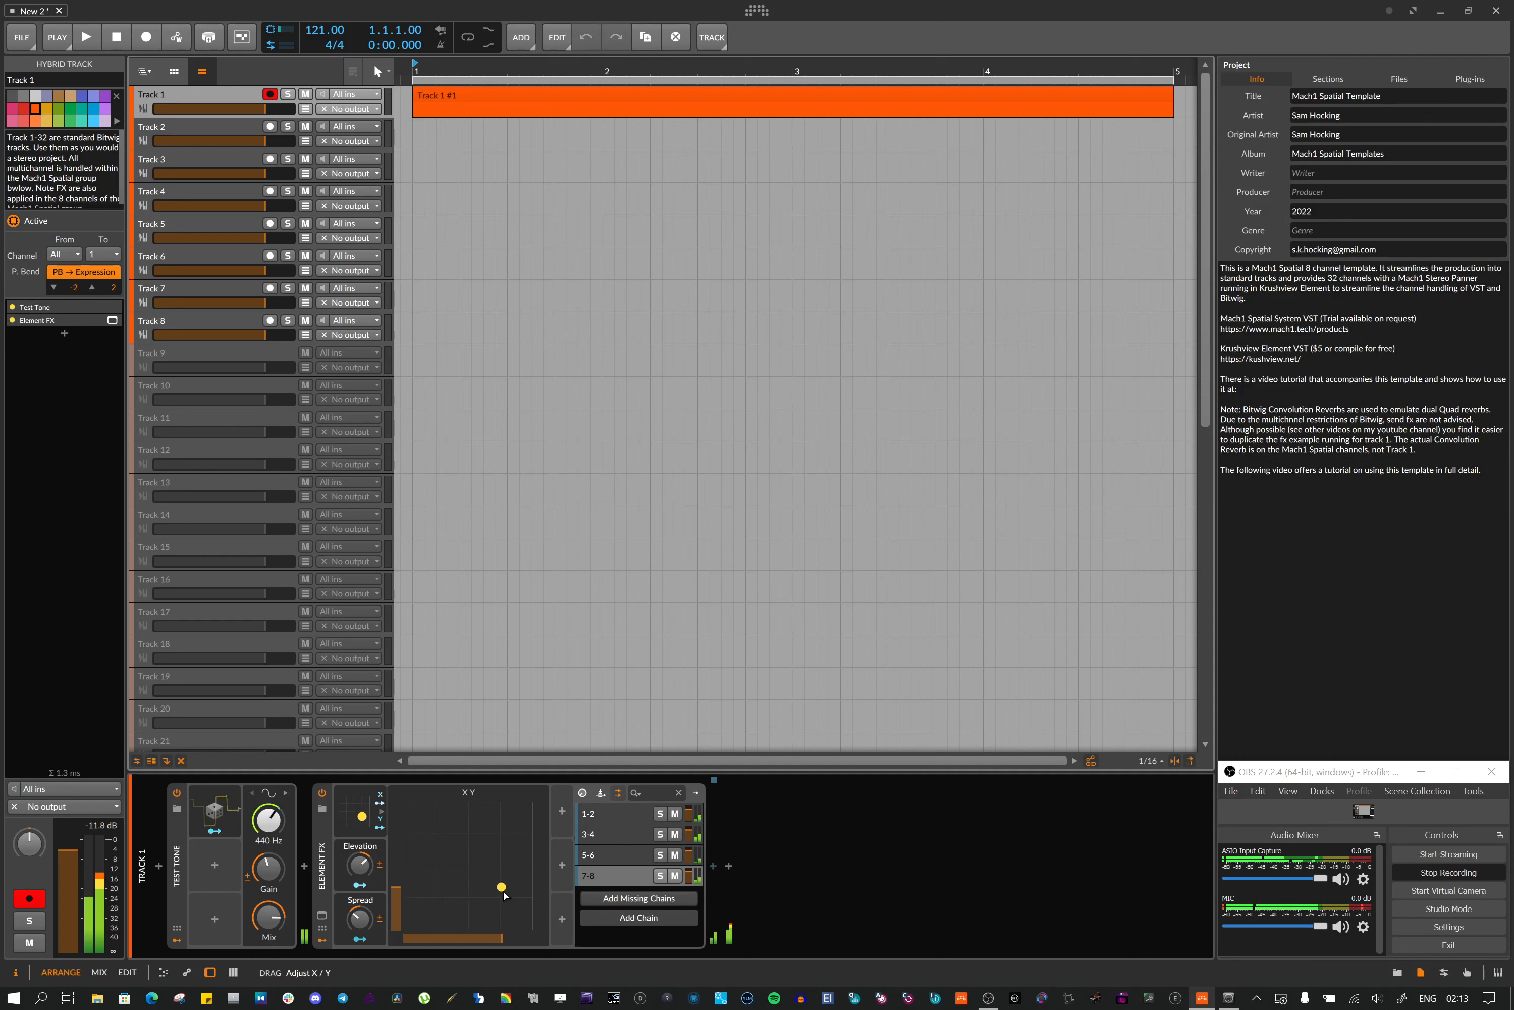
left_click_drag(504, 894, 472, 839)
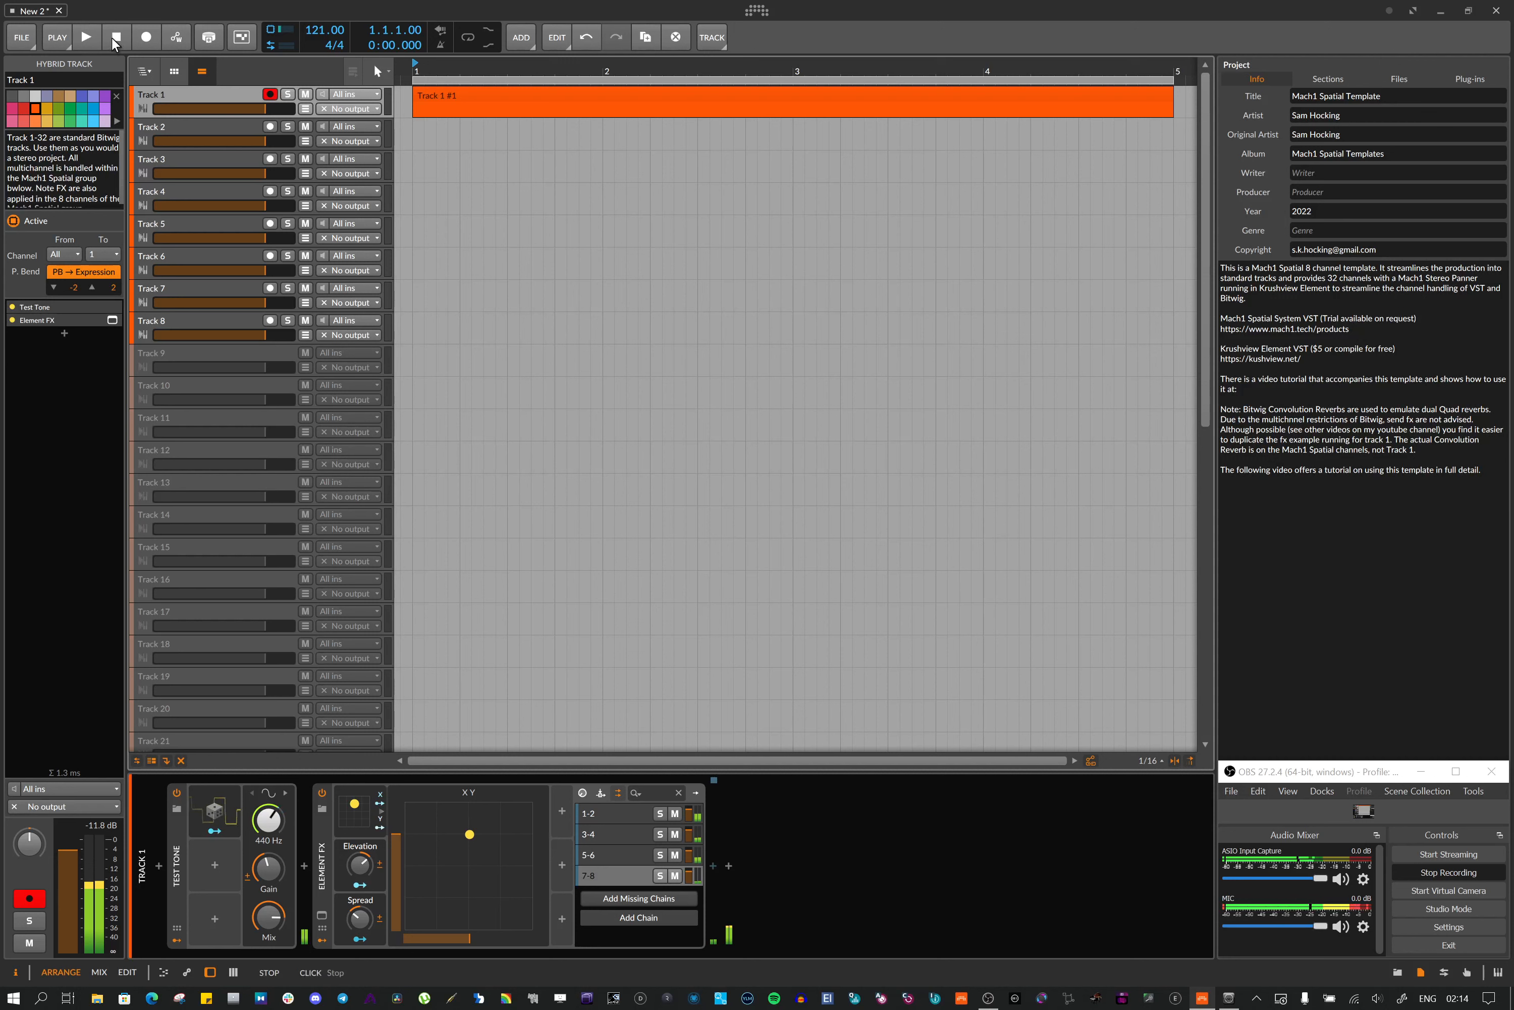
Export audio of the four Mach1 Spatial channel tracks (1-2 top to 7-8 bottom) as 24-bit WAVE into the Desktop Export folder
left_click(29, 40)
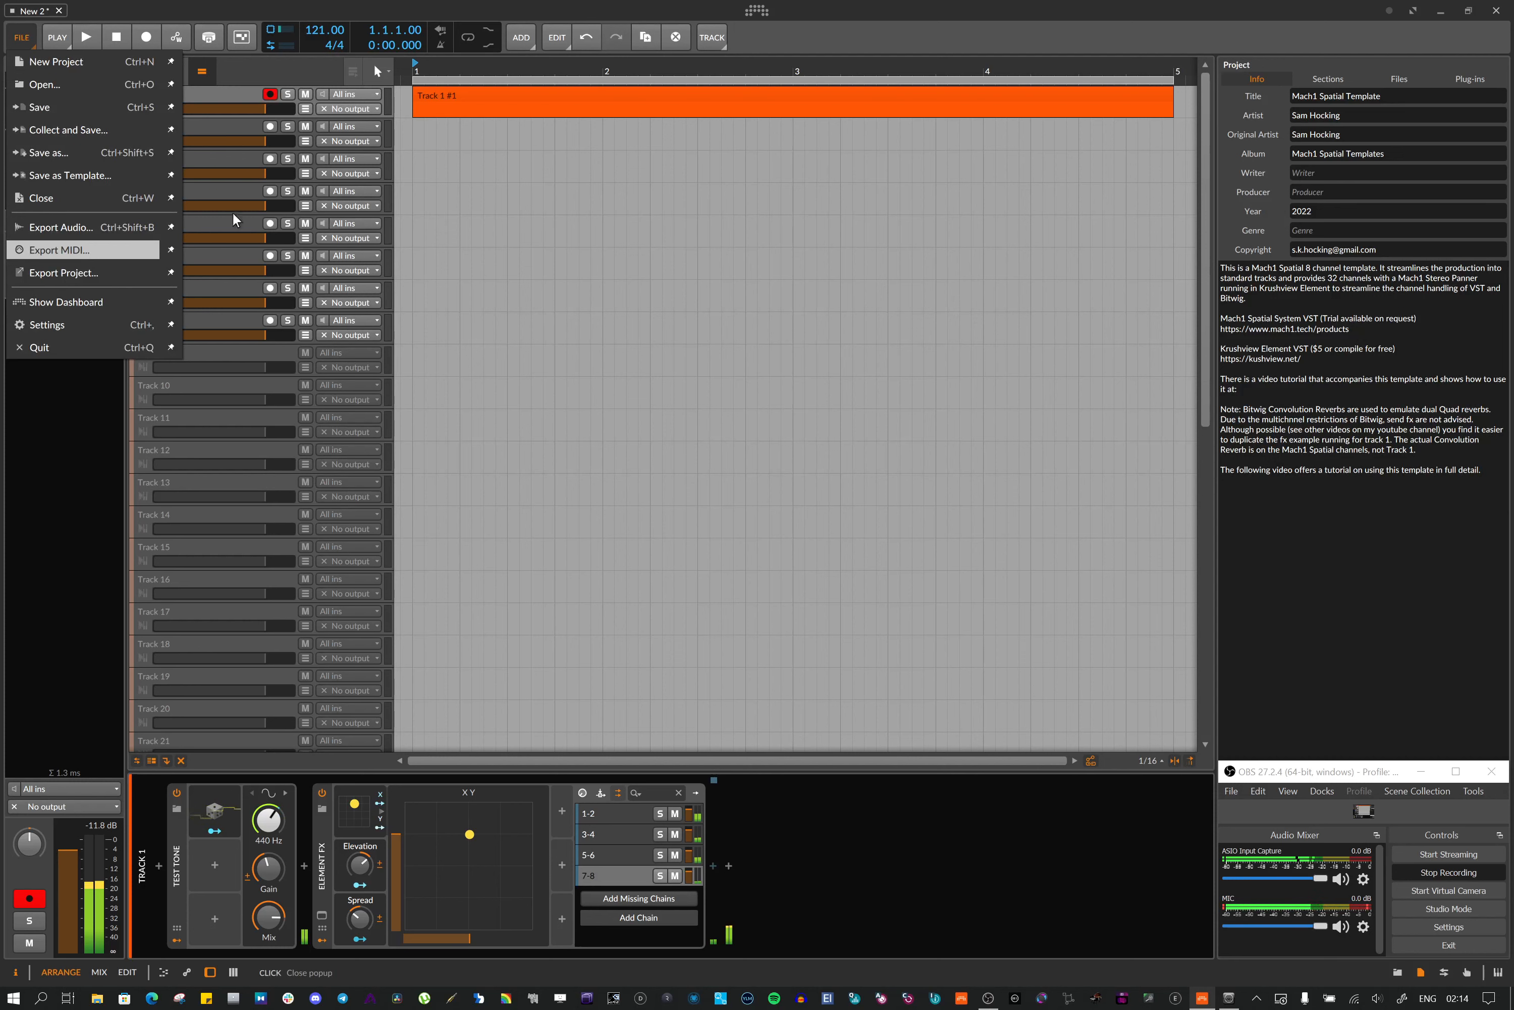
left_click(76, 227)
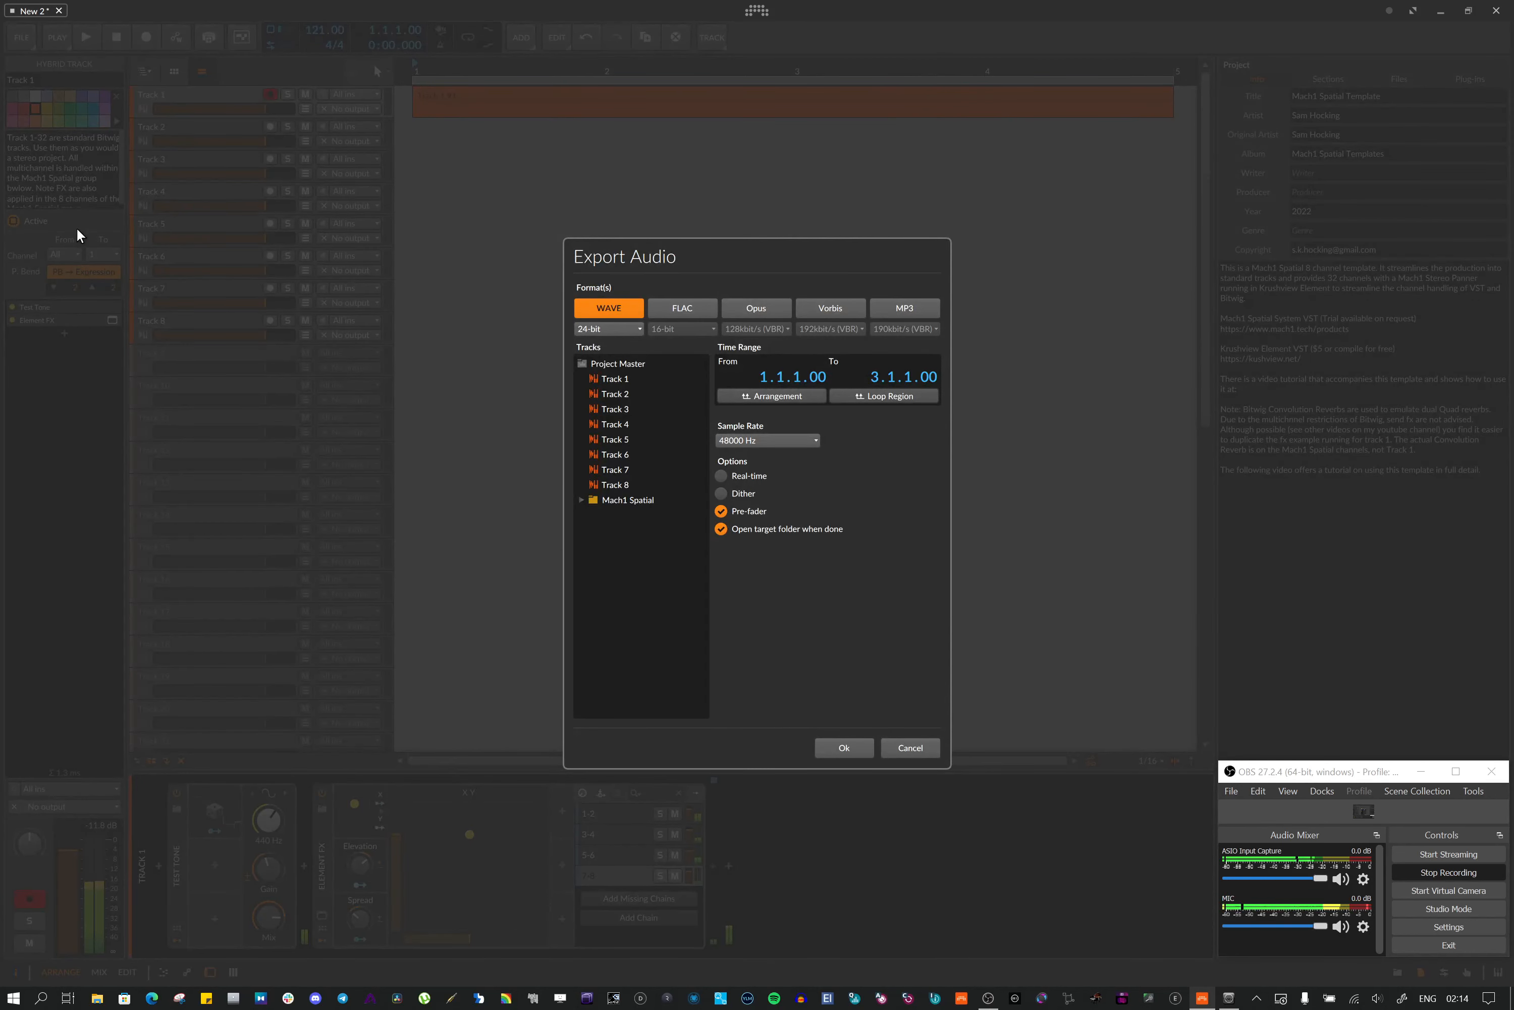
left_click(582, 500)
left_click(636, 516)
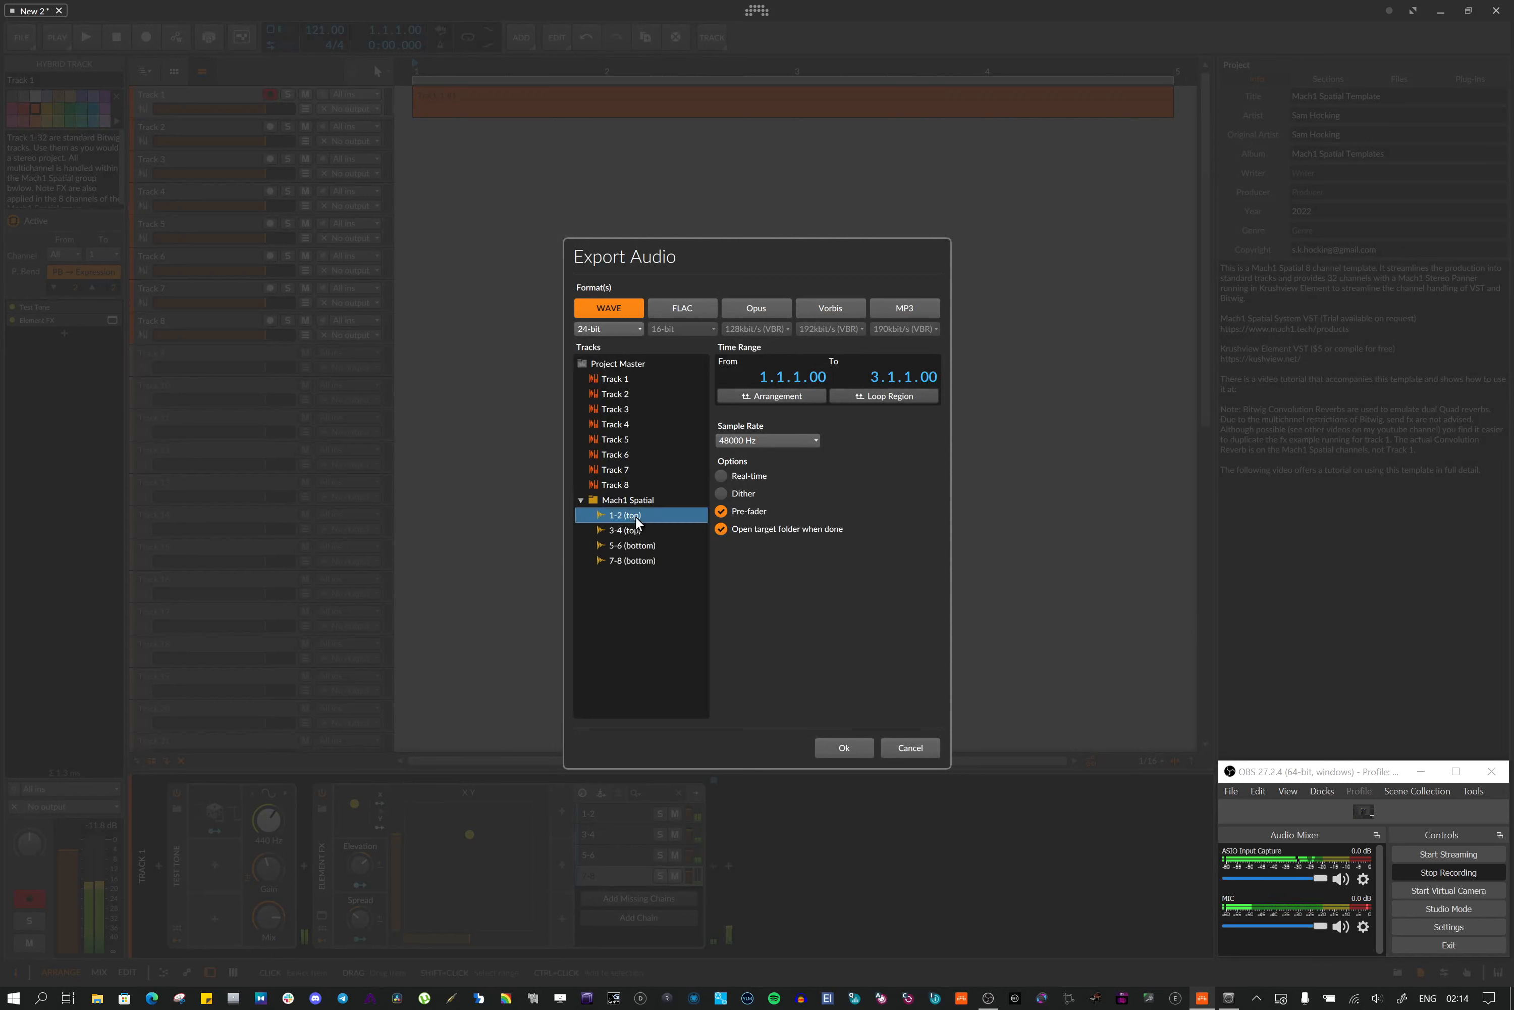
left_click(630, 560, "shift")
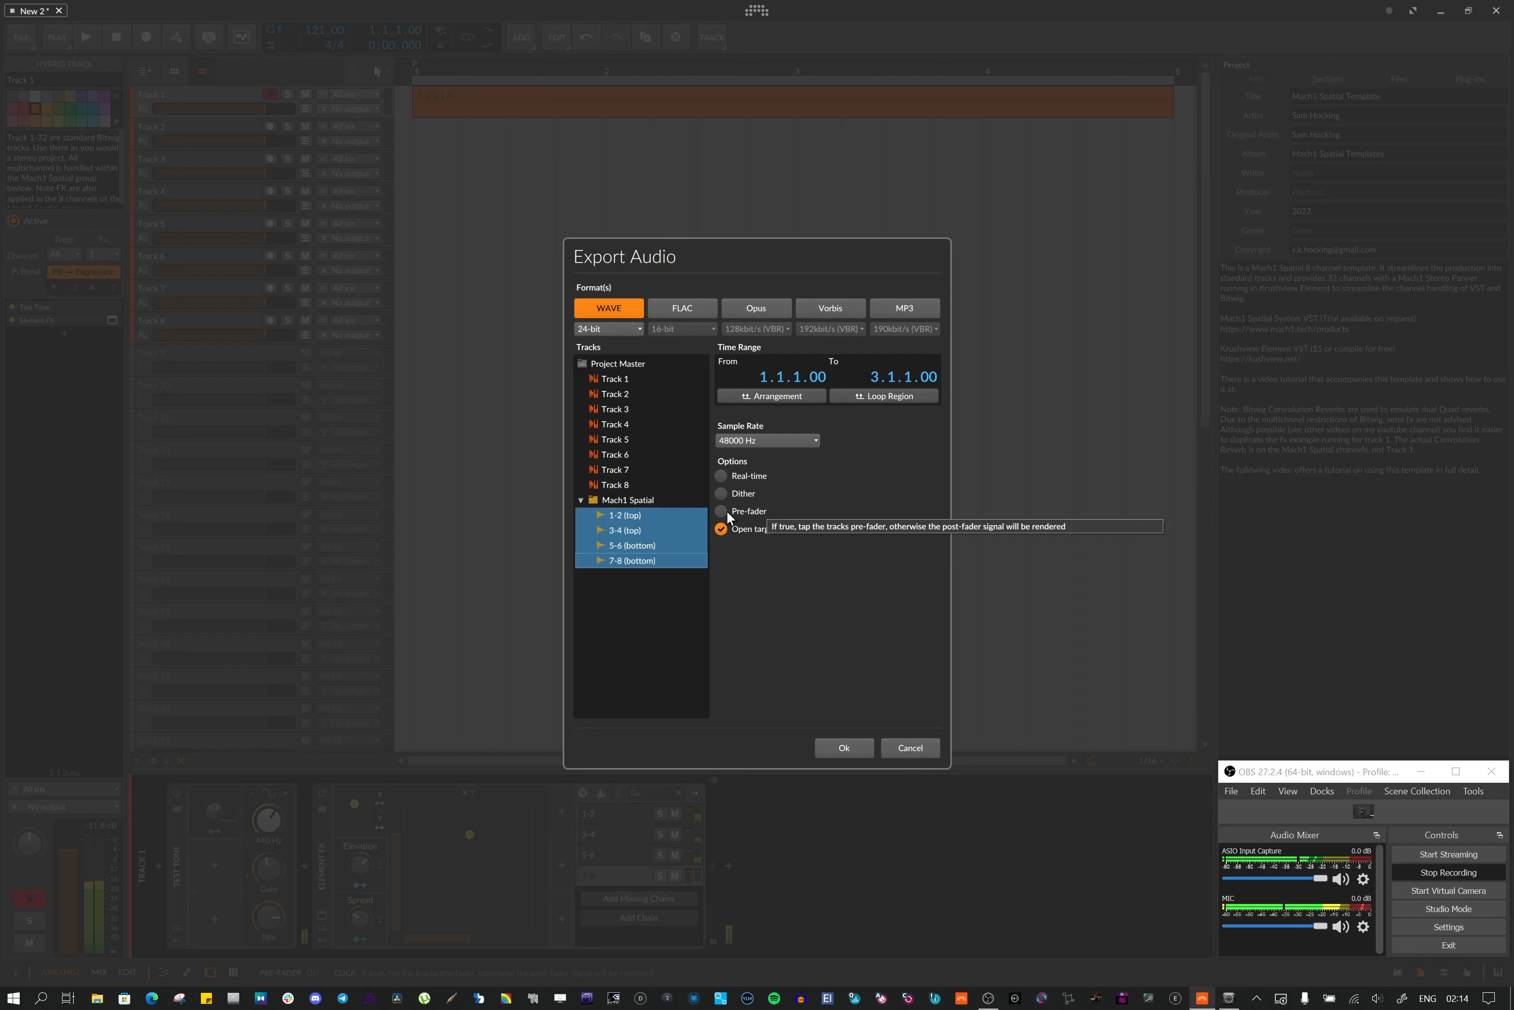
left_click(842, 746)
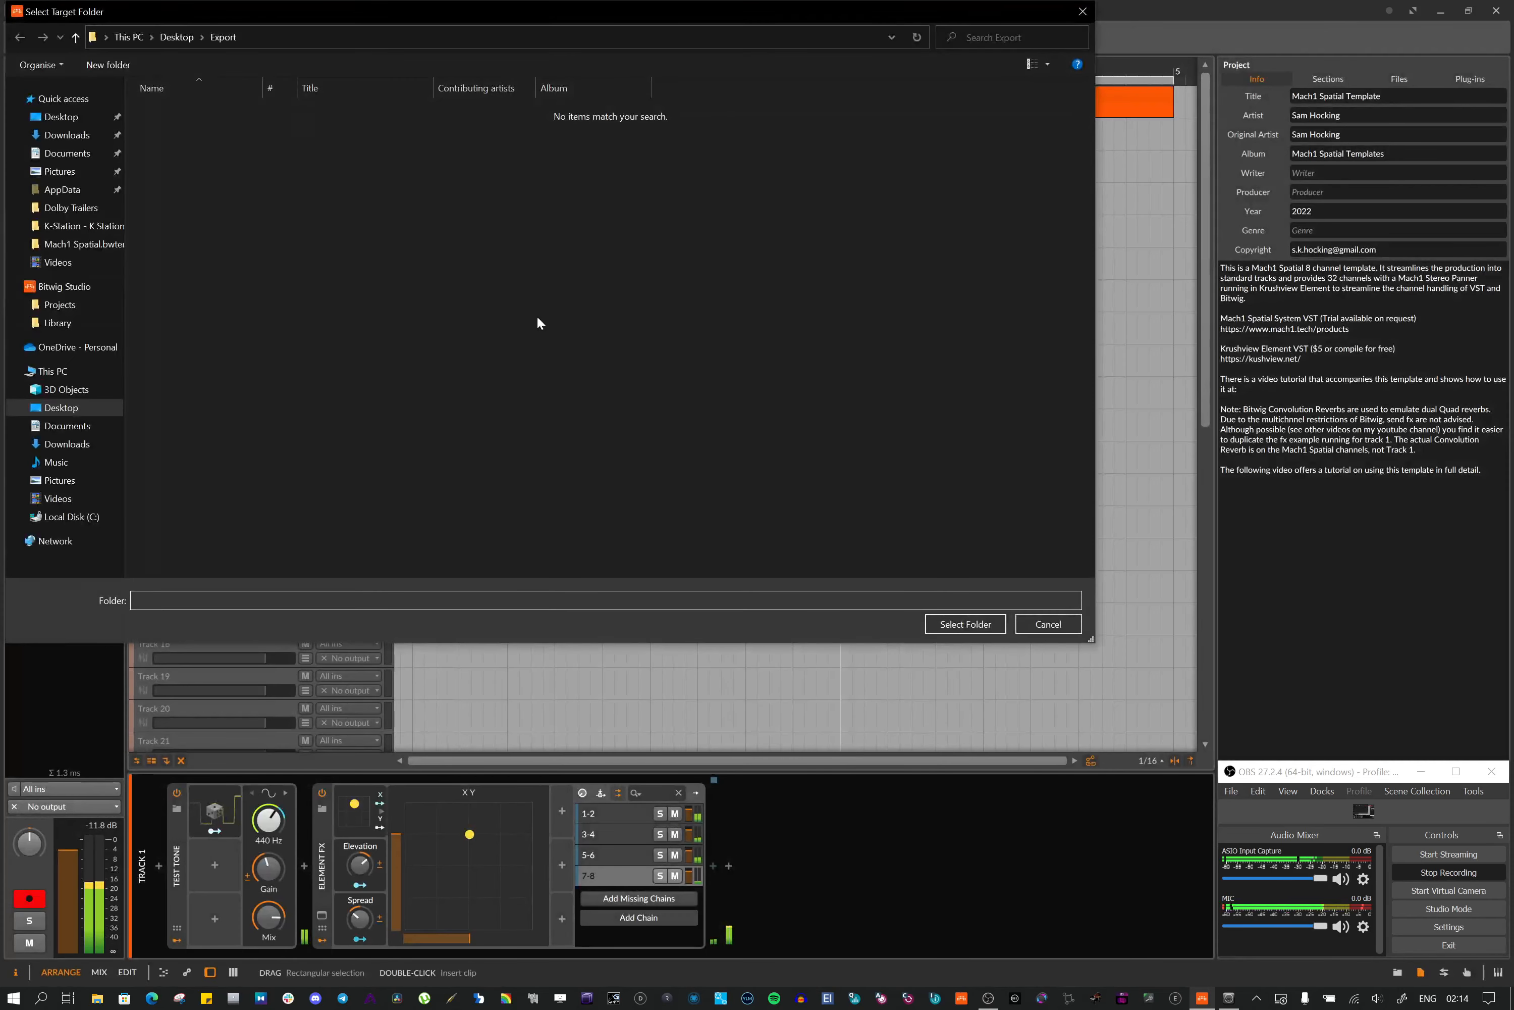
left_click(962, 623)
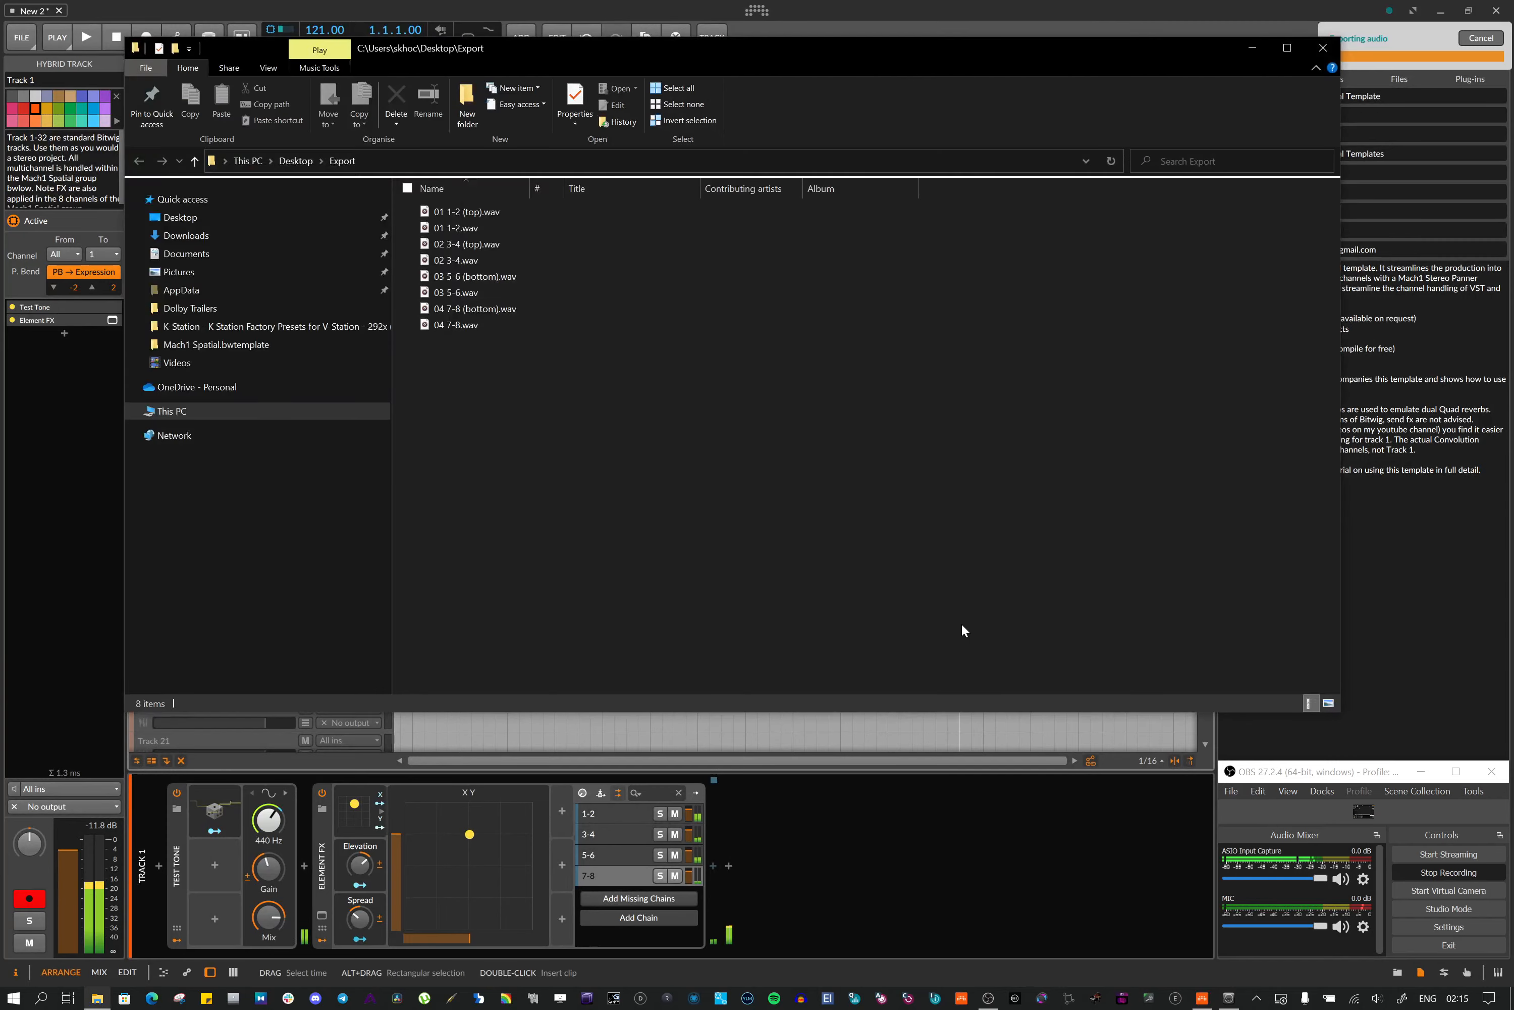
Delete the duplicate exports 02 3-4.wav, 04 7-8.wav, 01 1-2.wav and 03 5-6.wav, keeping the top/bottom files, then close the folder
left_click_drag(529, 402, 478, 203)
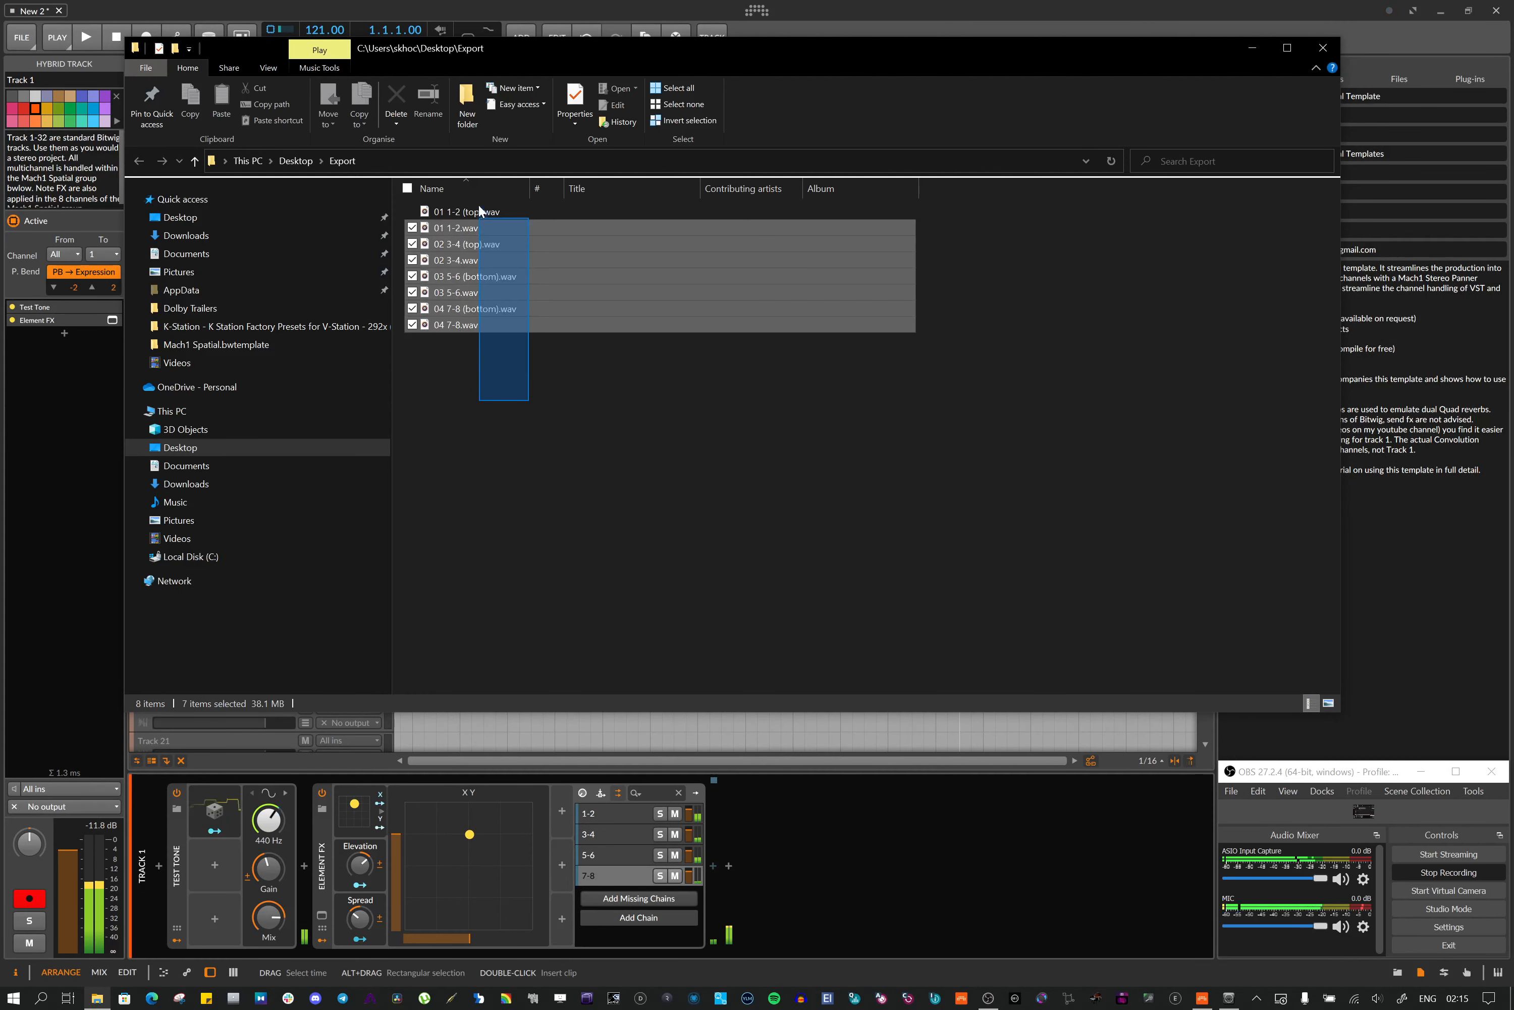
left_click(489, 388)
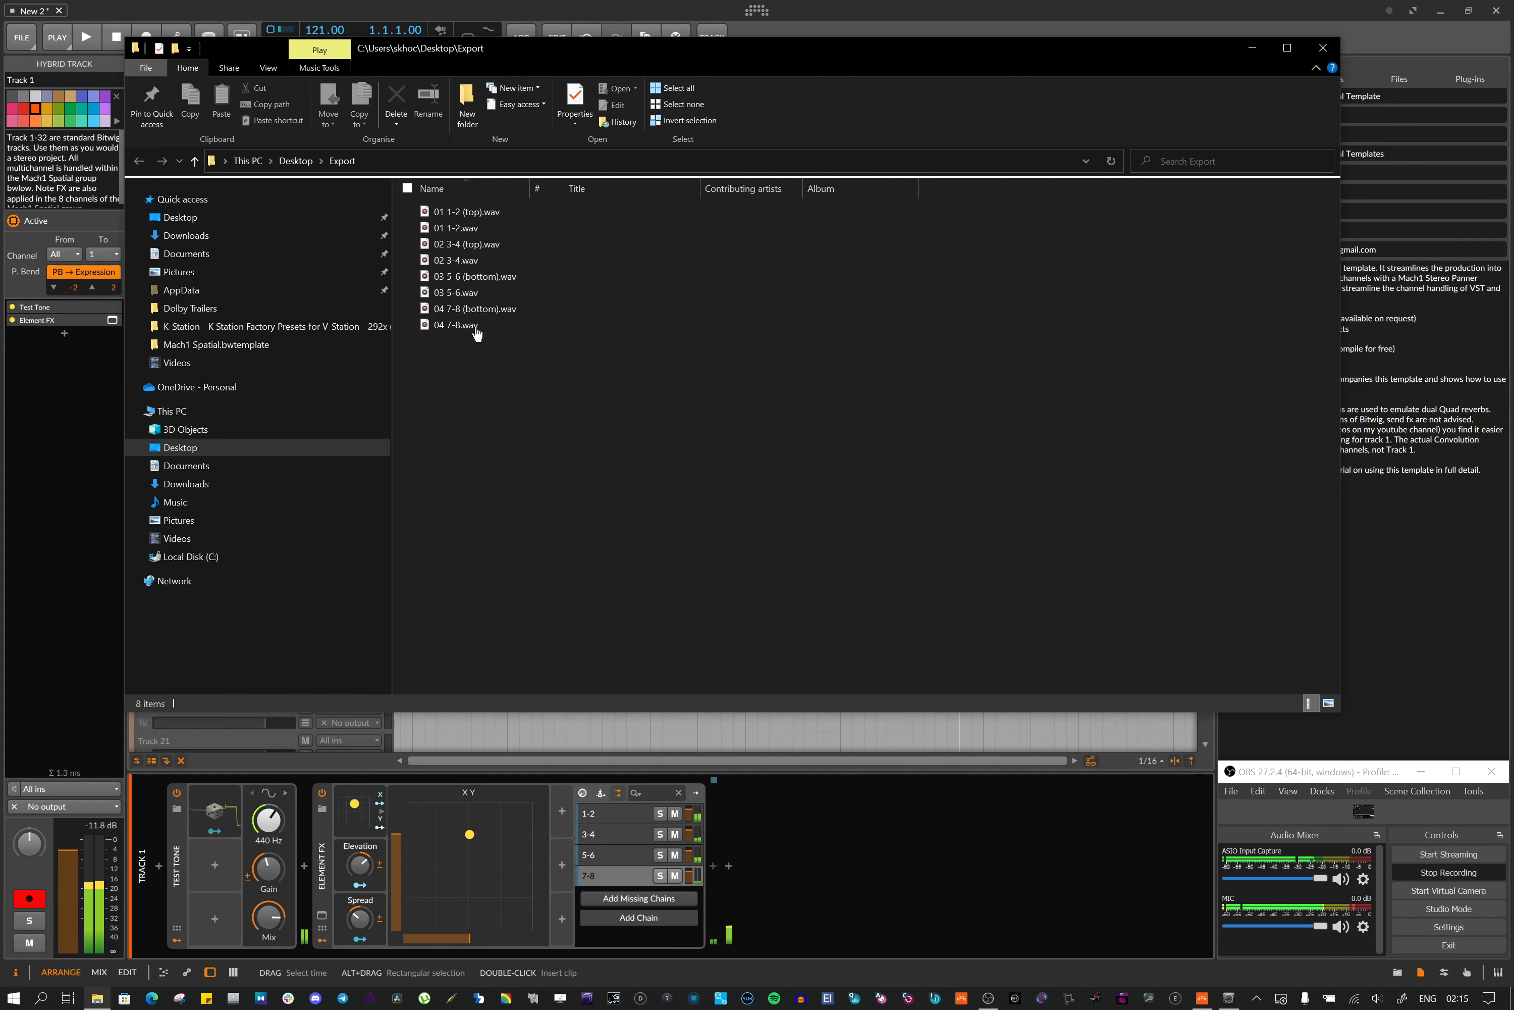
double_click(407, 326)
key("Escape")
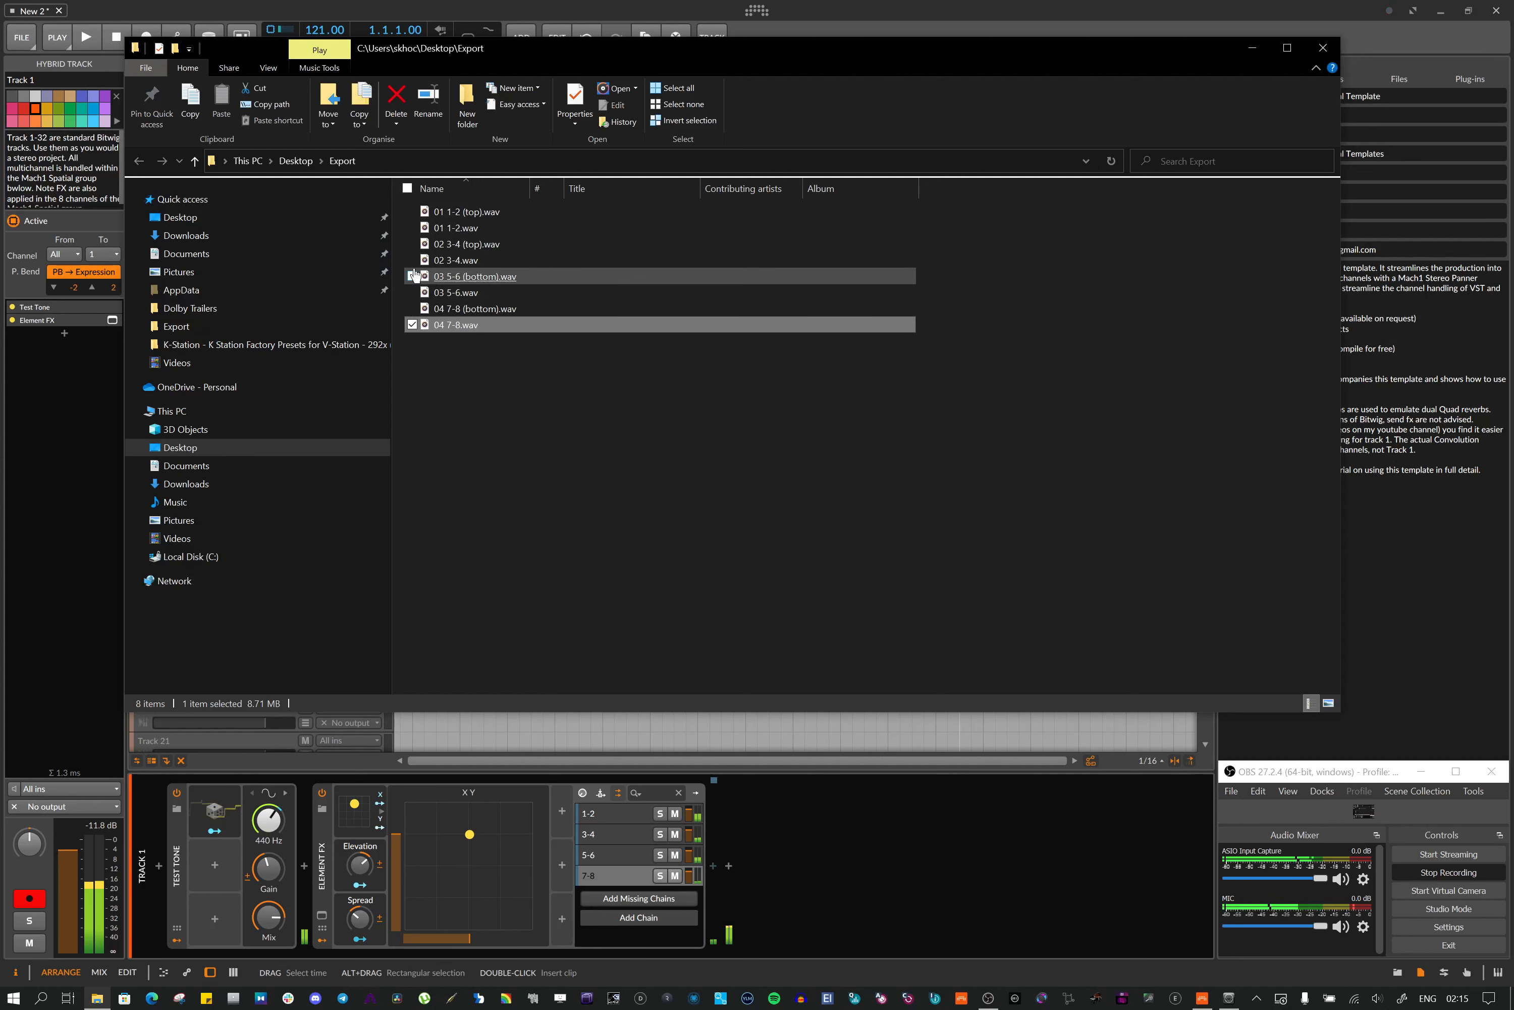
left_click(412, 260)
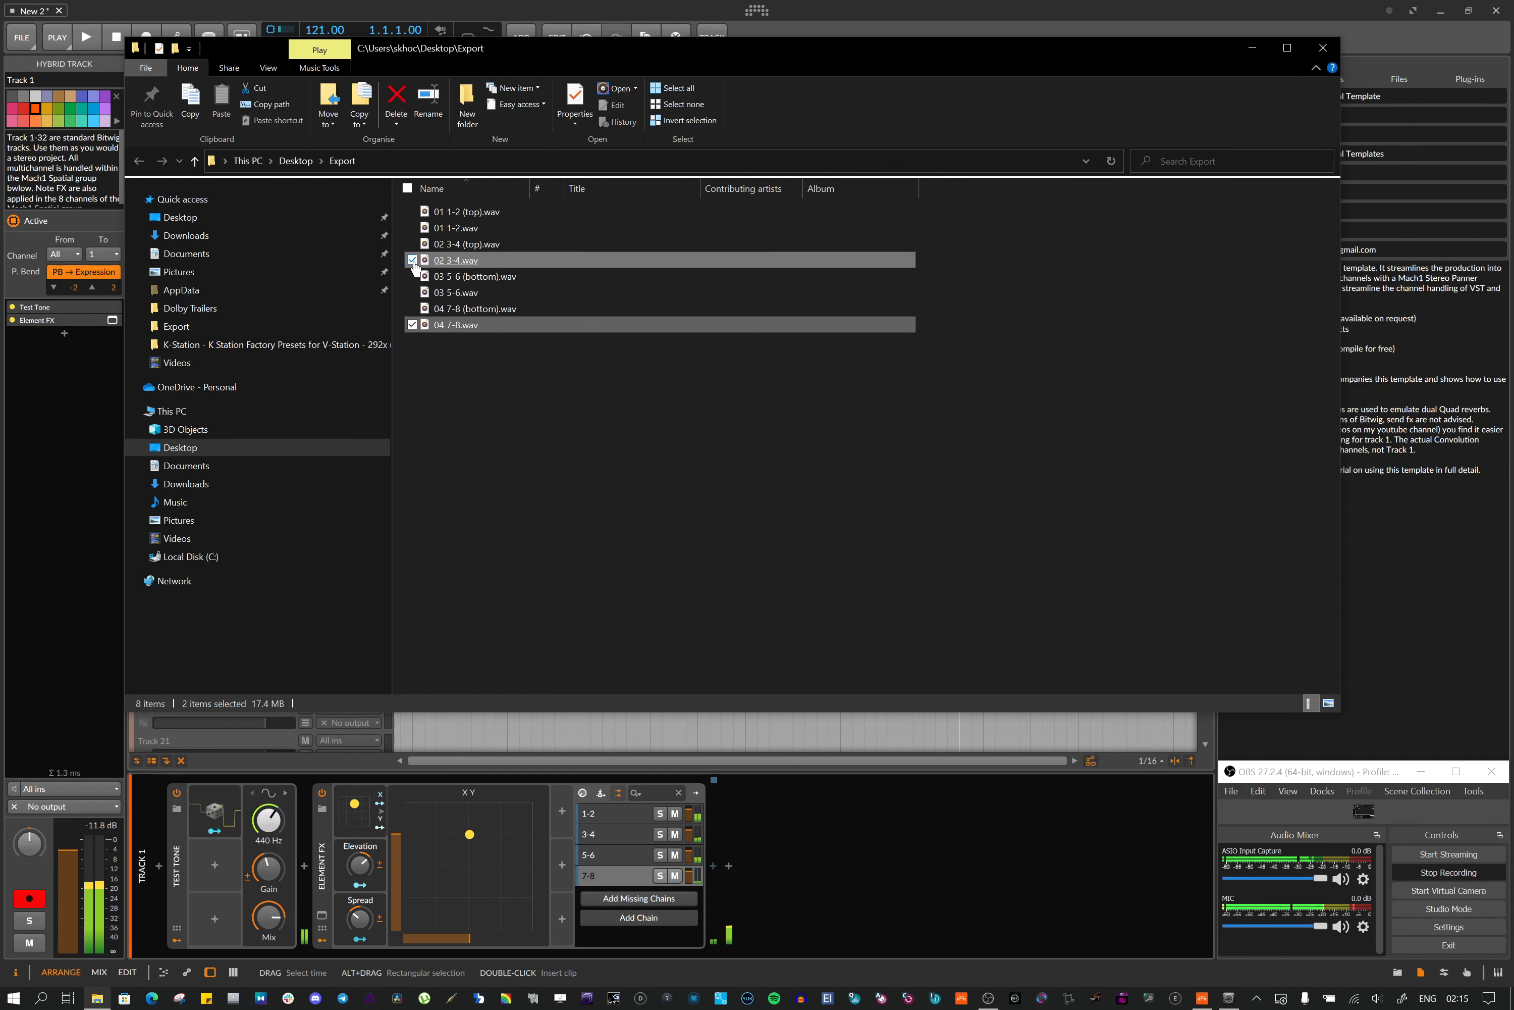
key("Delete")
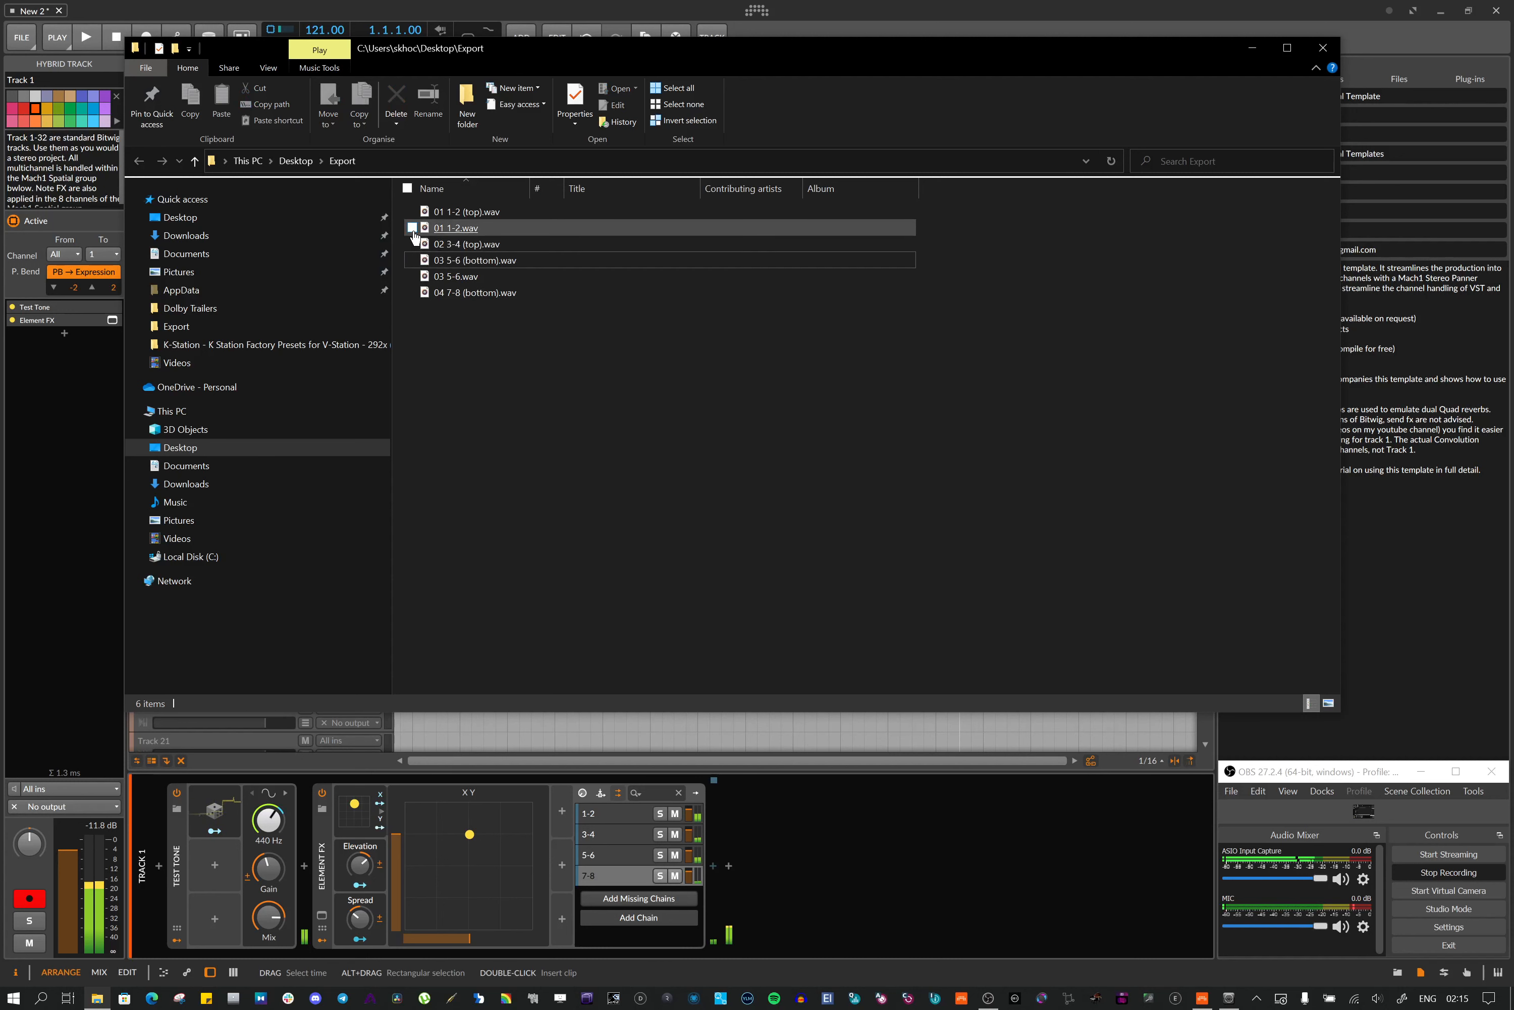
left_click(413, 232)
key("Delete")
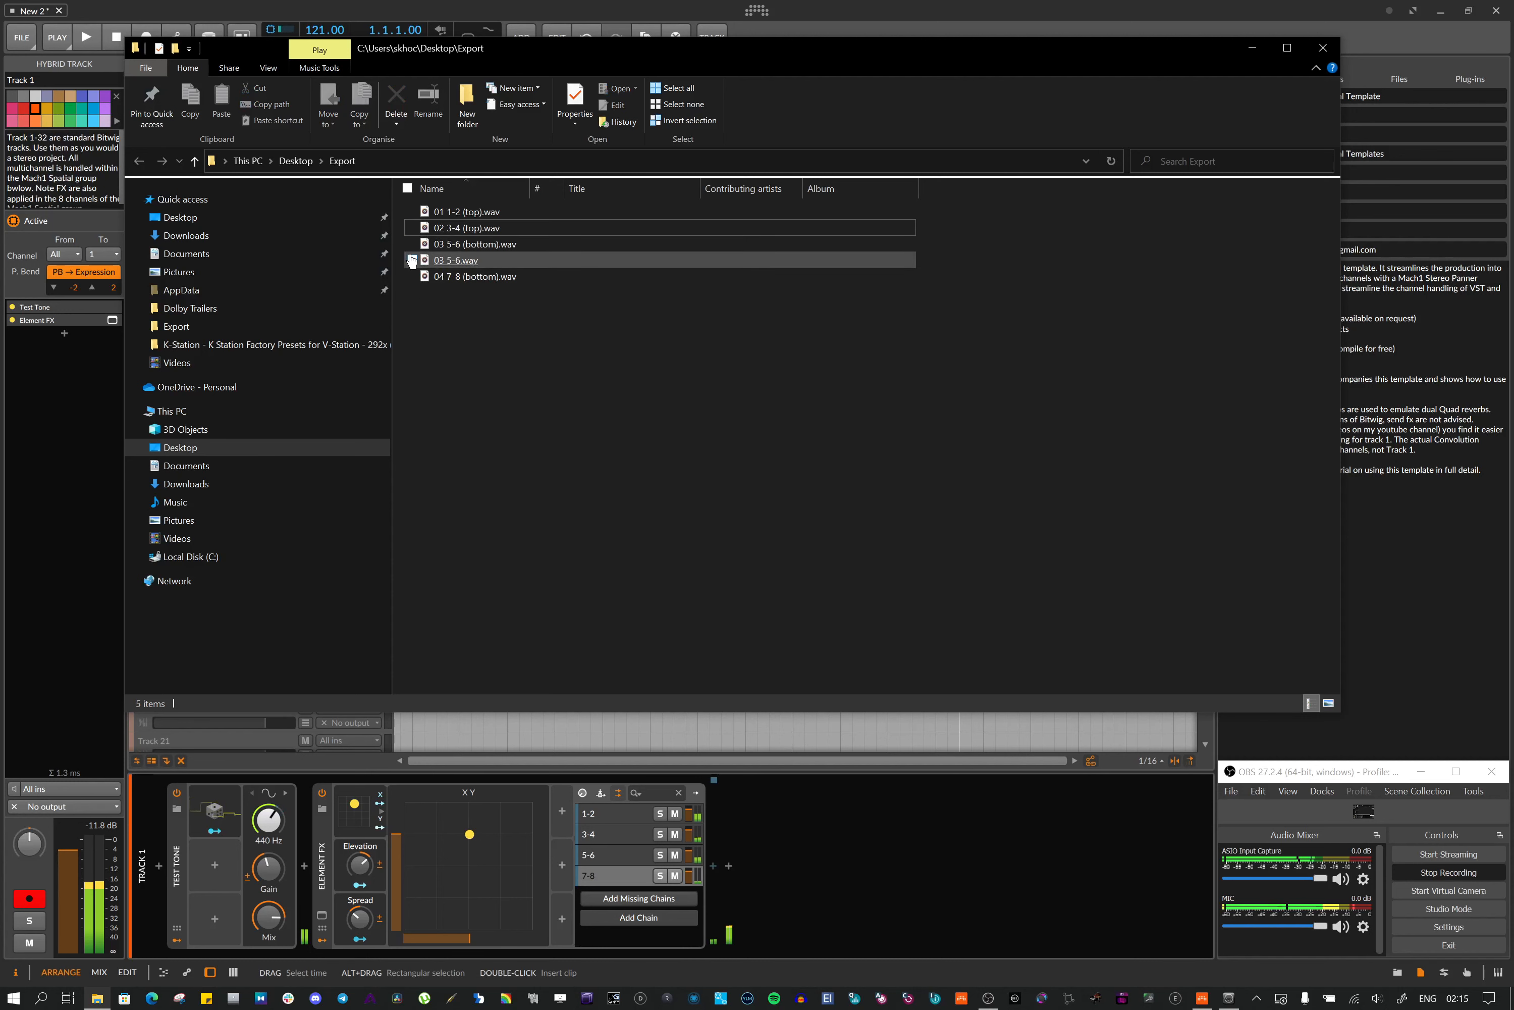
left_click(412, 261)
key("Delete")
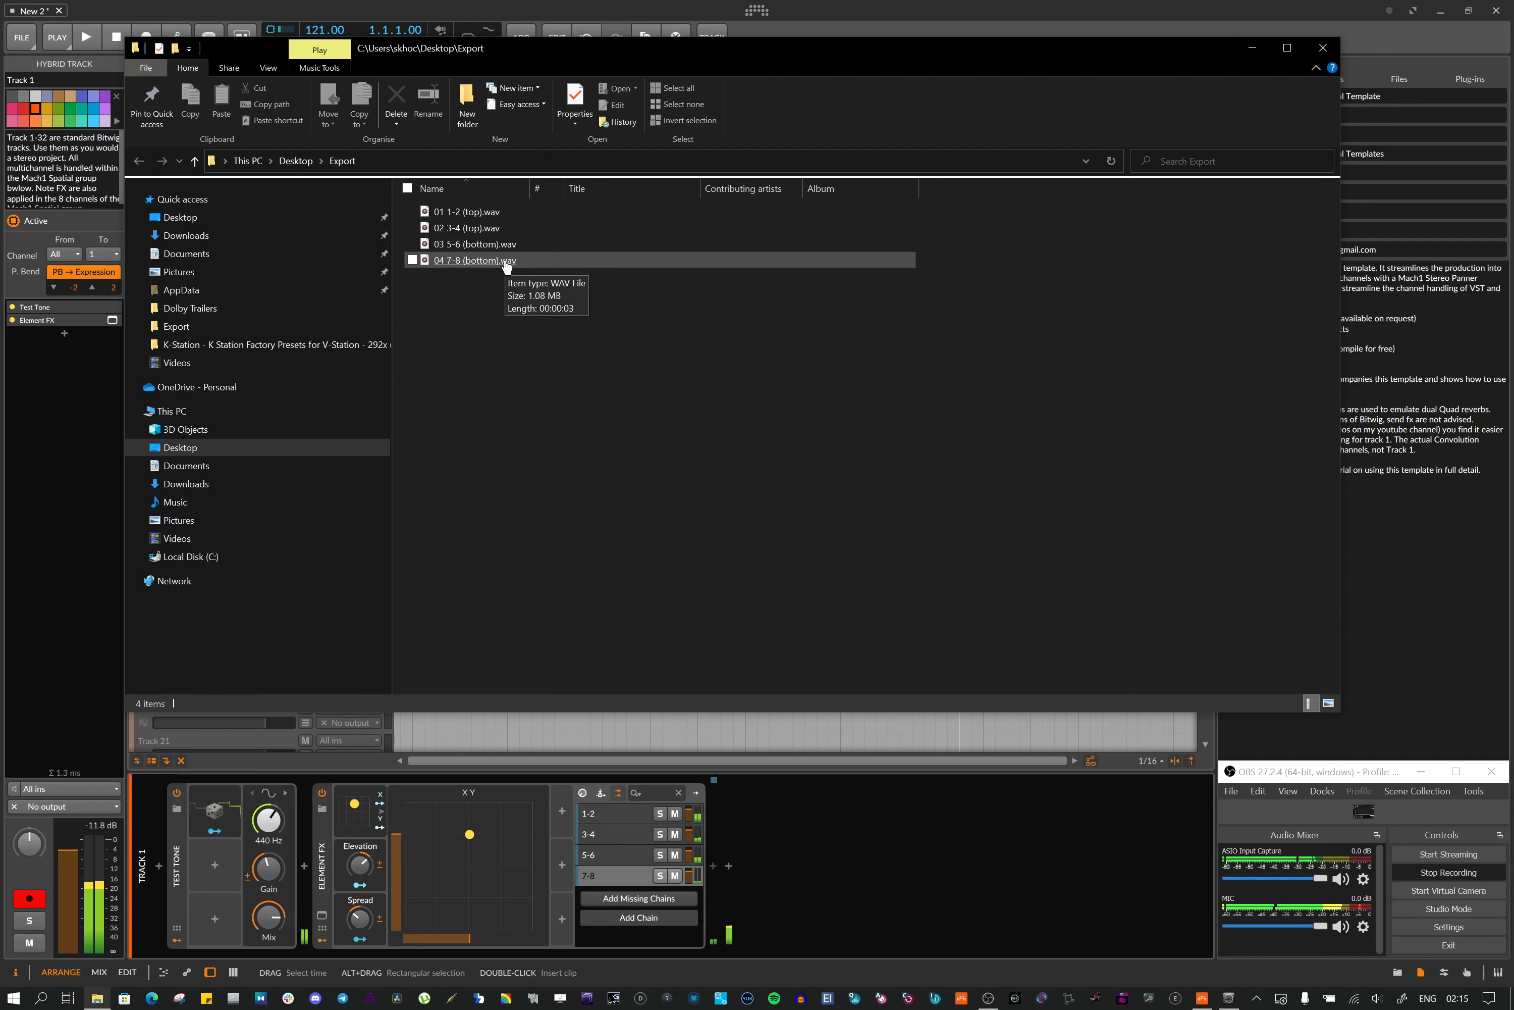
left_click(1321, 52)
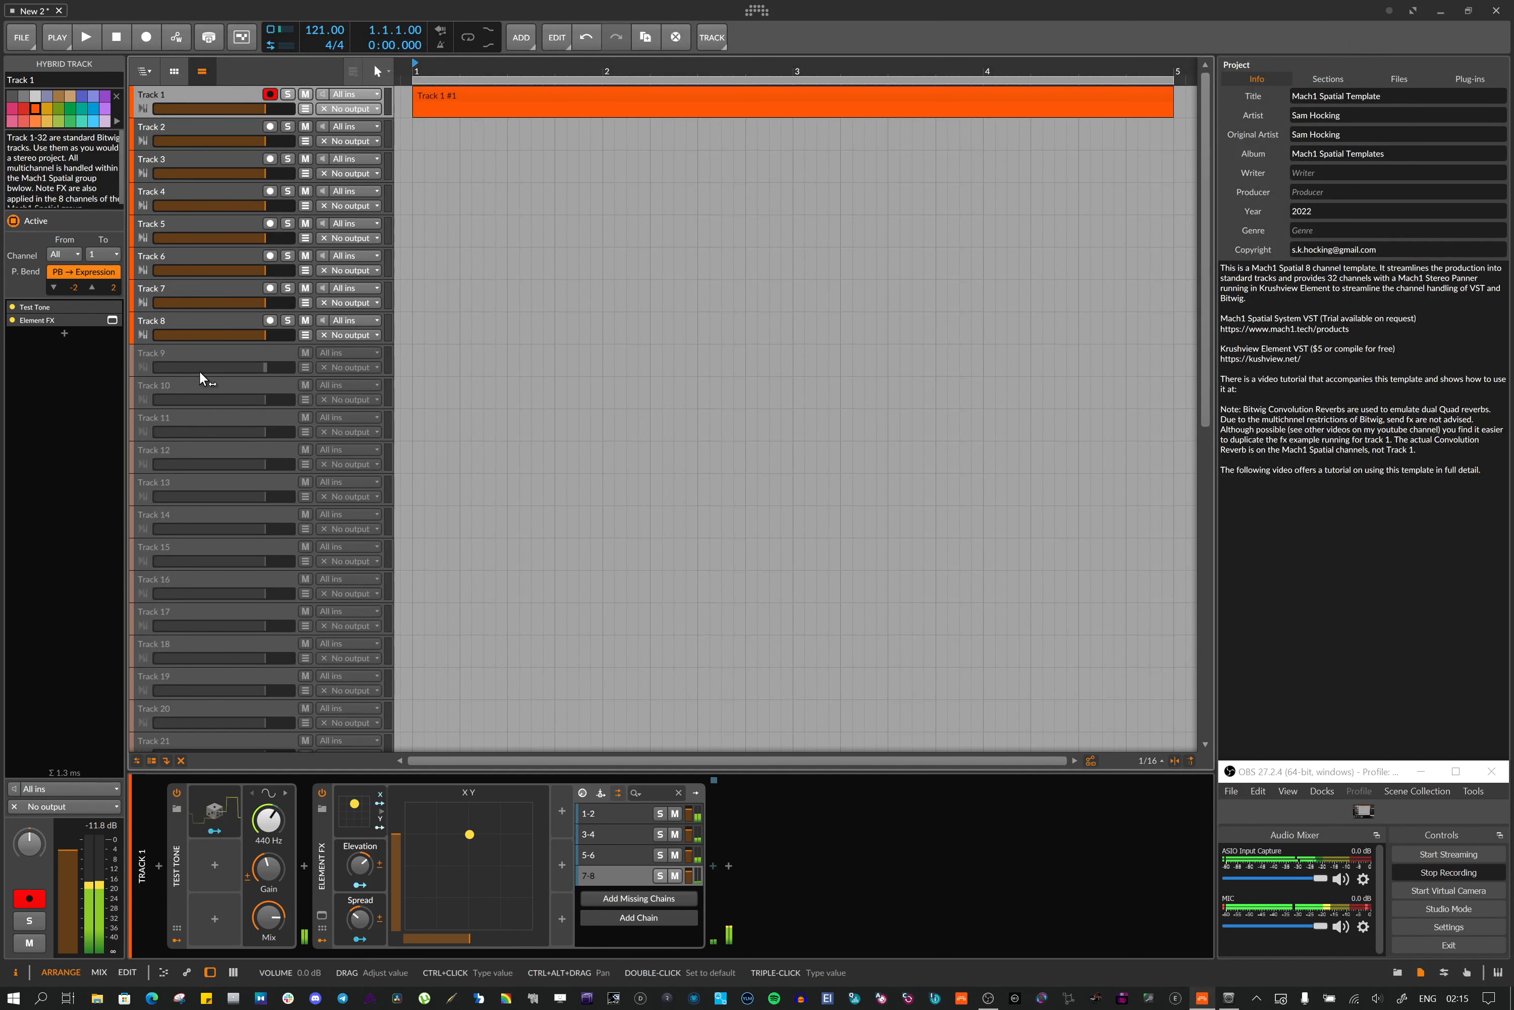
Select the 1-2 (top) channel track and open the mixer view showing the Mach1 Spatial channels
scroll(200, 368, "down", 10)
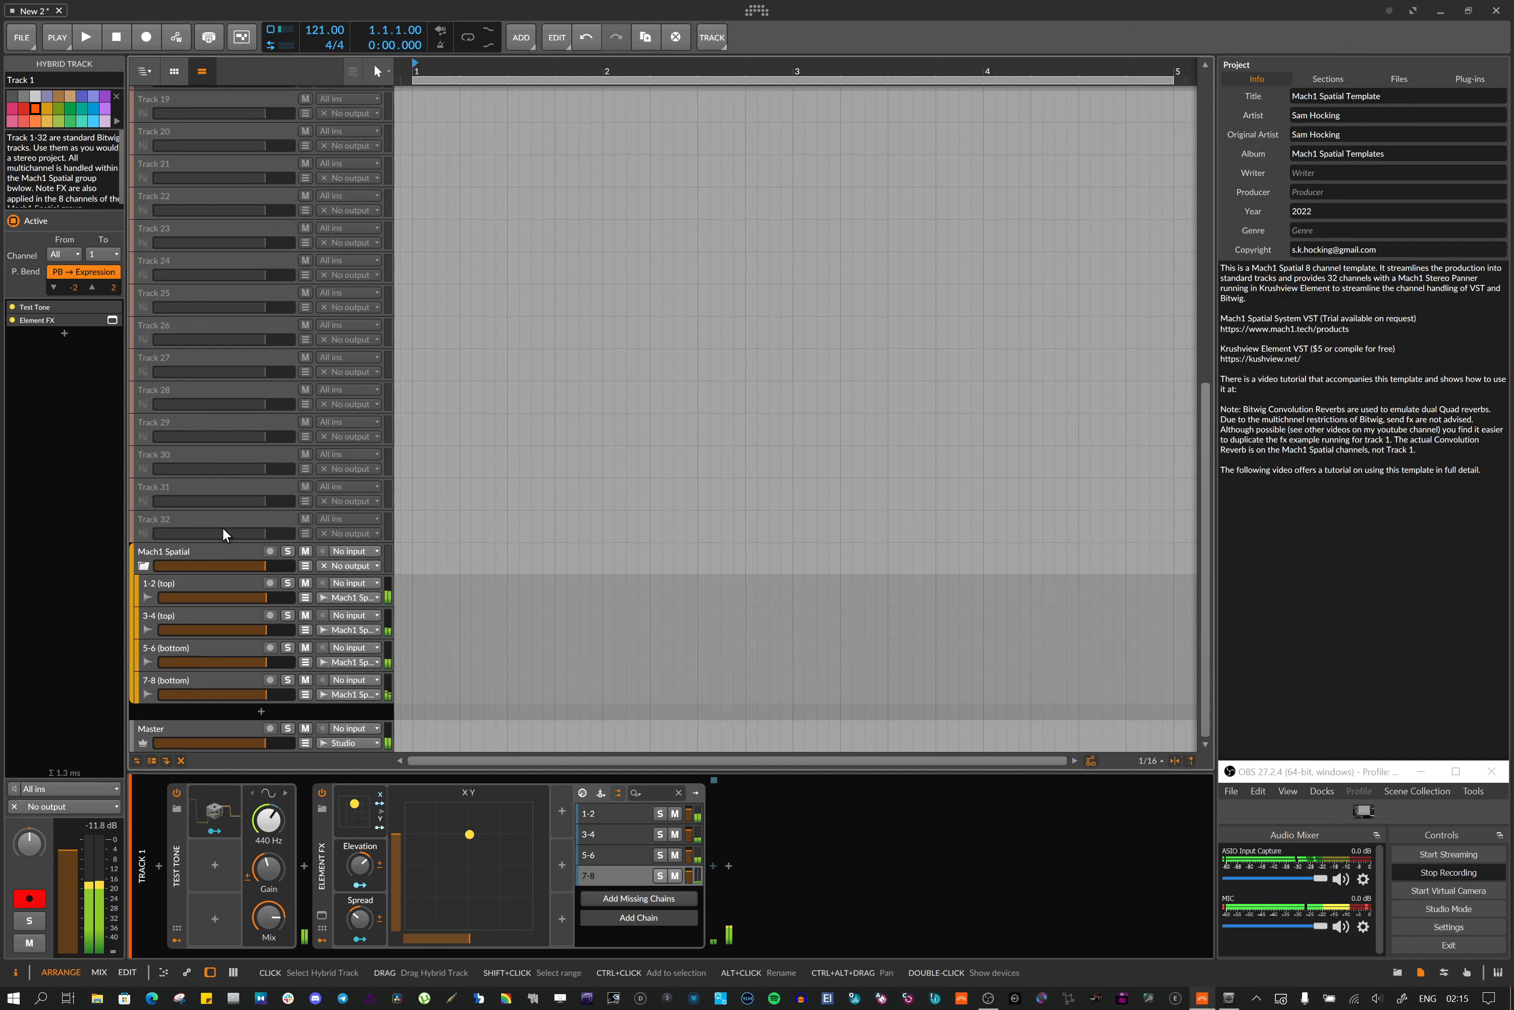
left_click(210, 586)
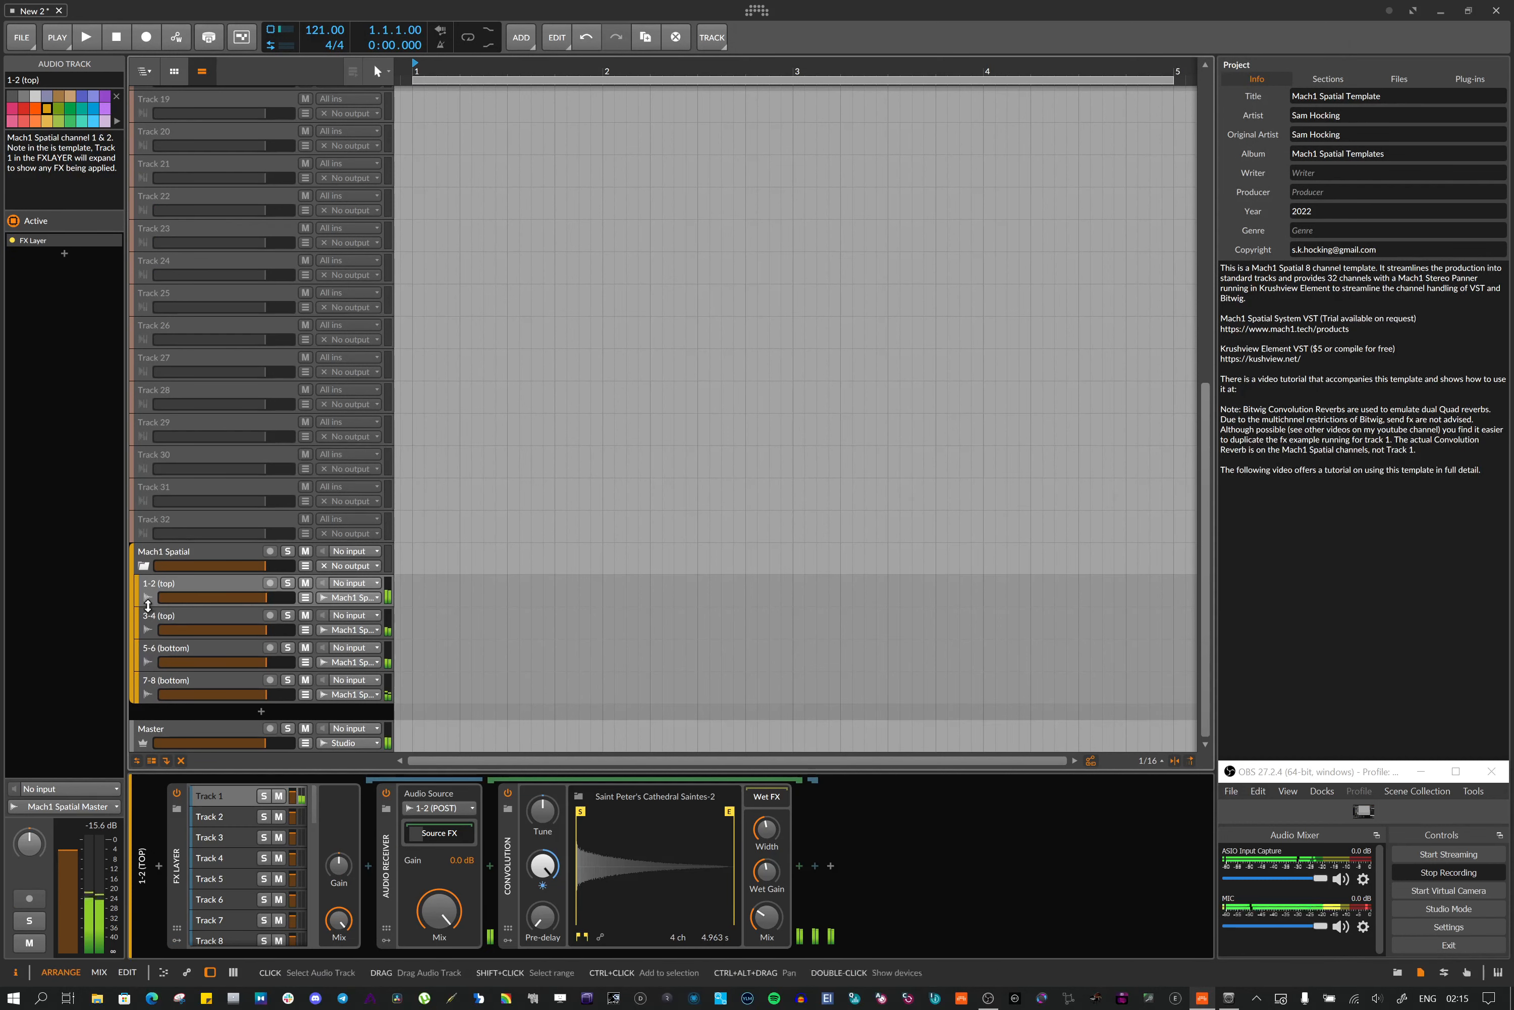
left_click(233, 972)
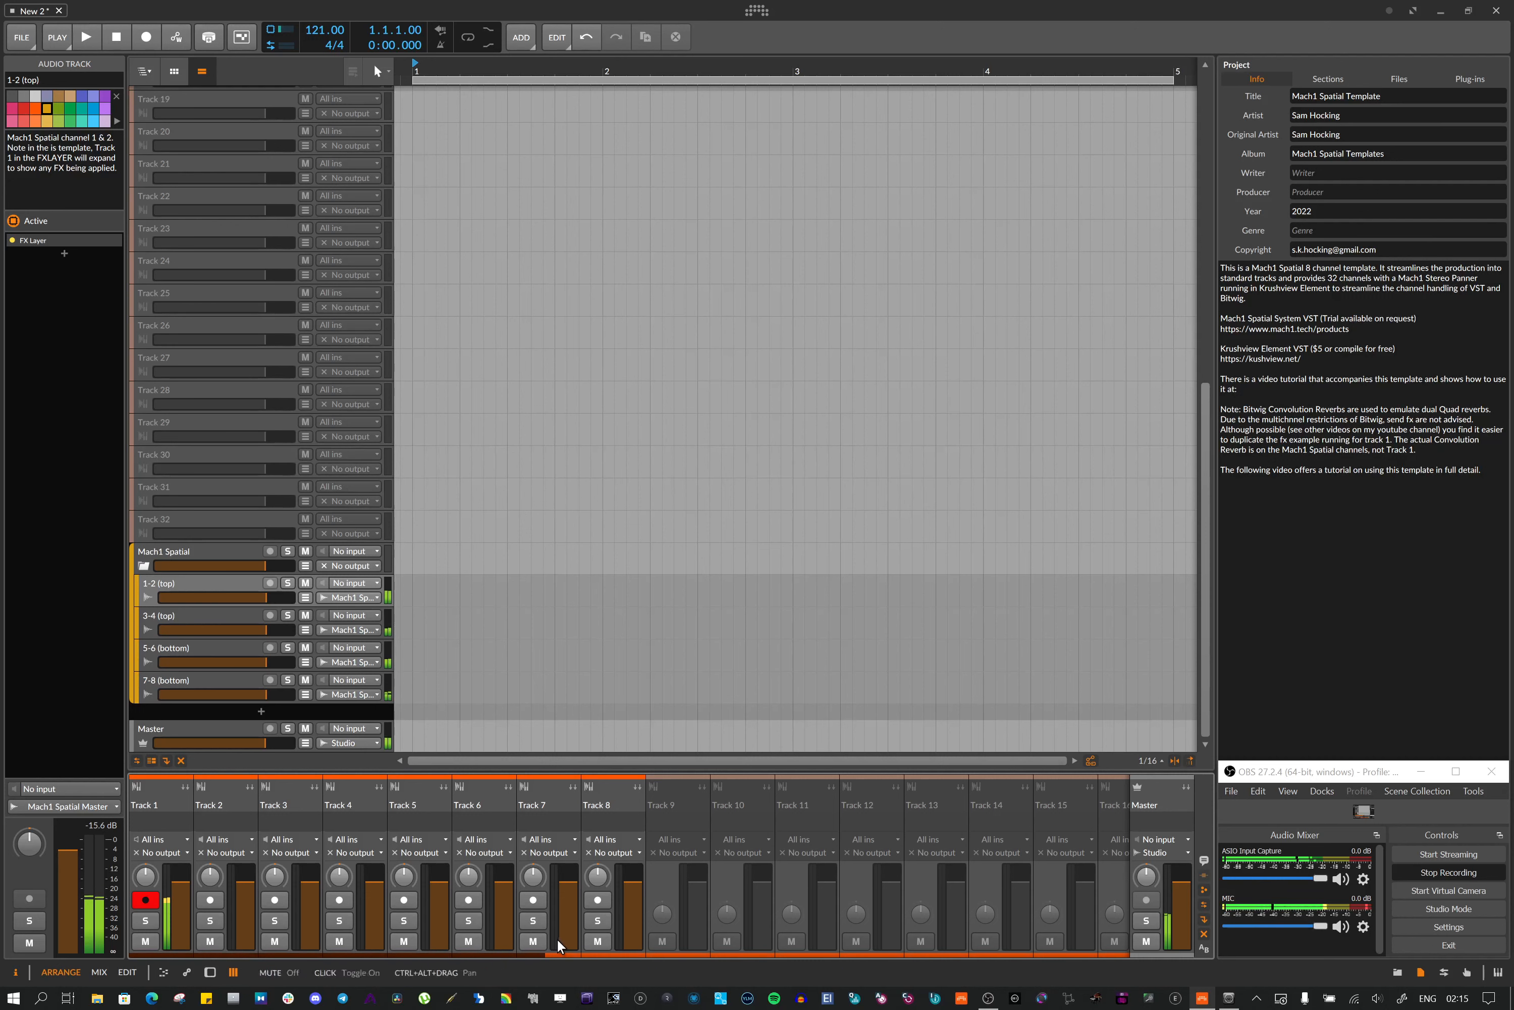
left_click_drag(572, 946, 736, 959)
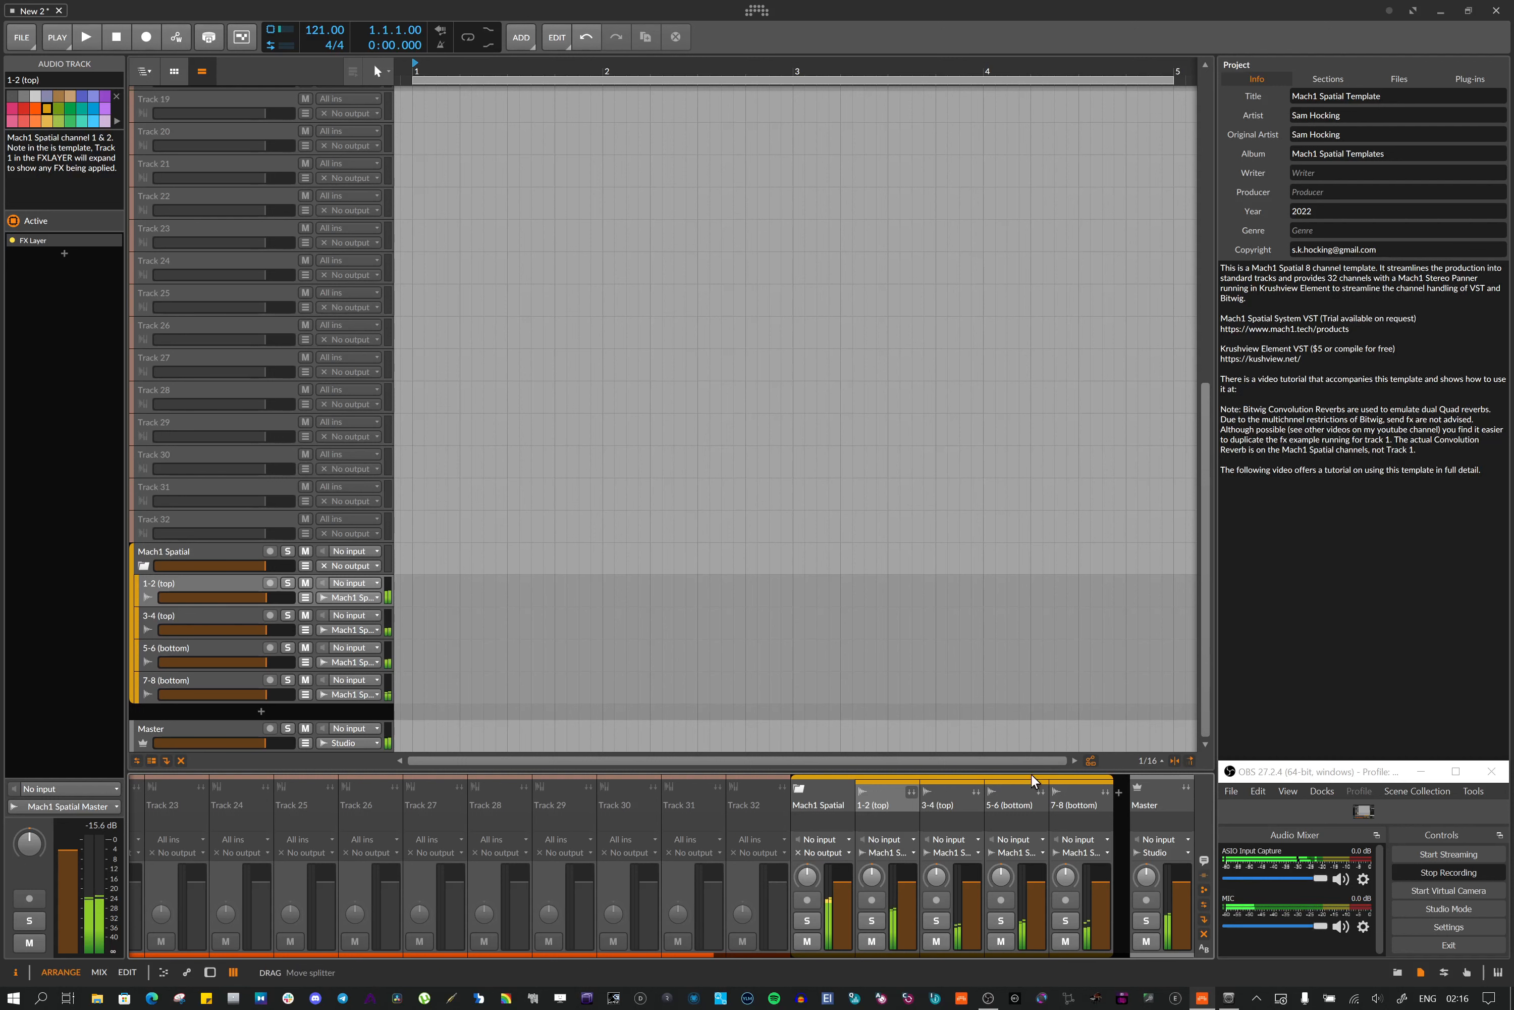
Return to the device panel for the 1-2 (top) track and browse through its FX Layer track list
scroll(410, 322, "up", 5)
scroll(409, 321, "up", 5)
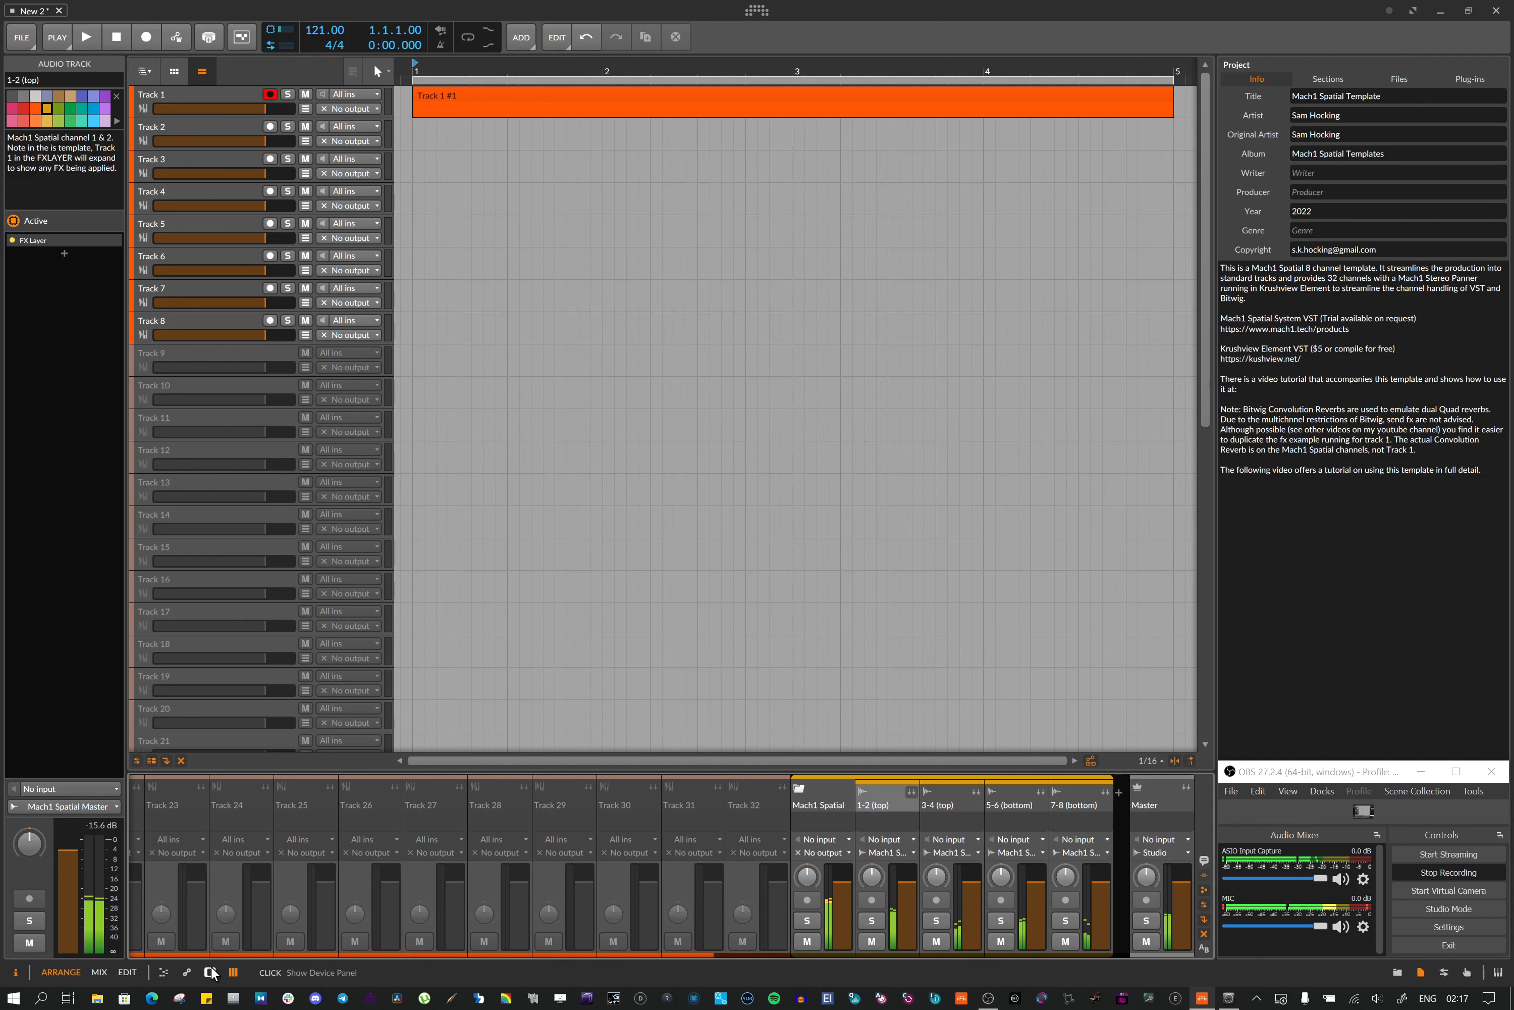
scroll(221, 482, "down", 10)
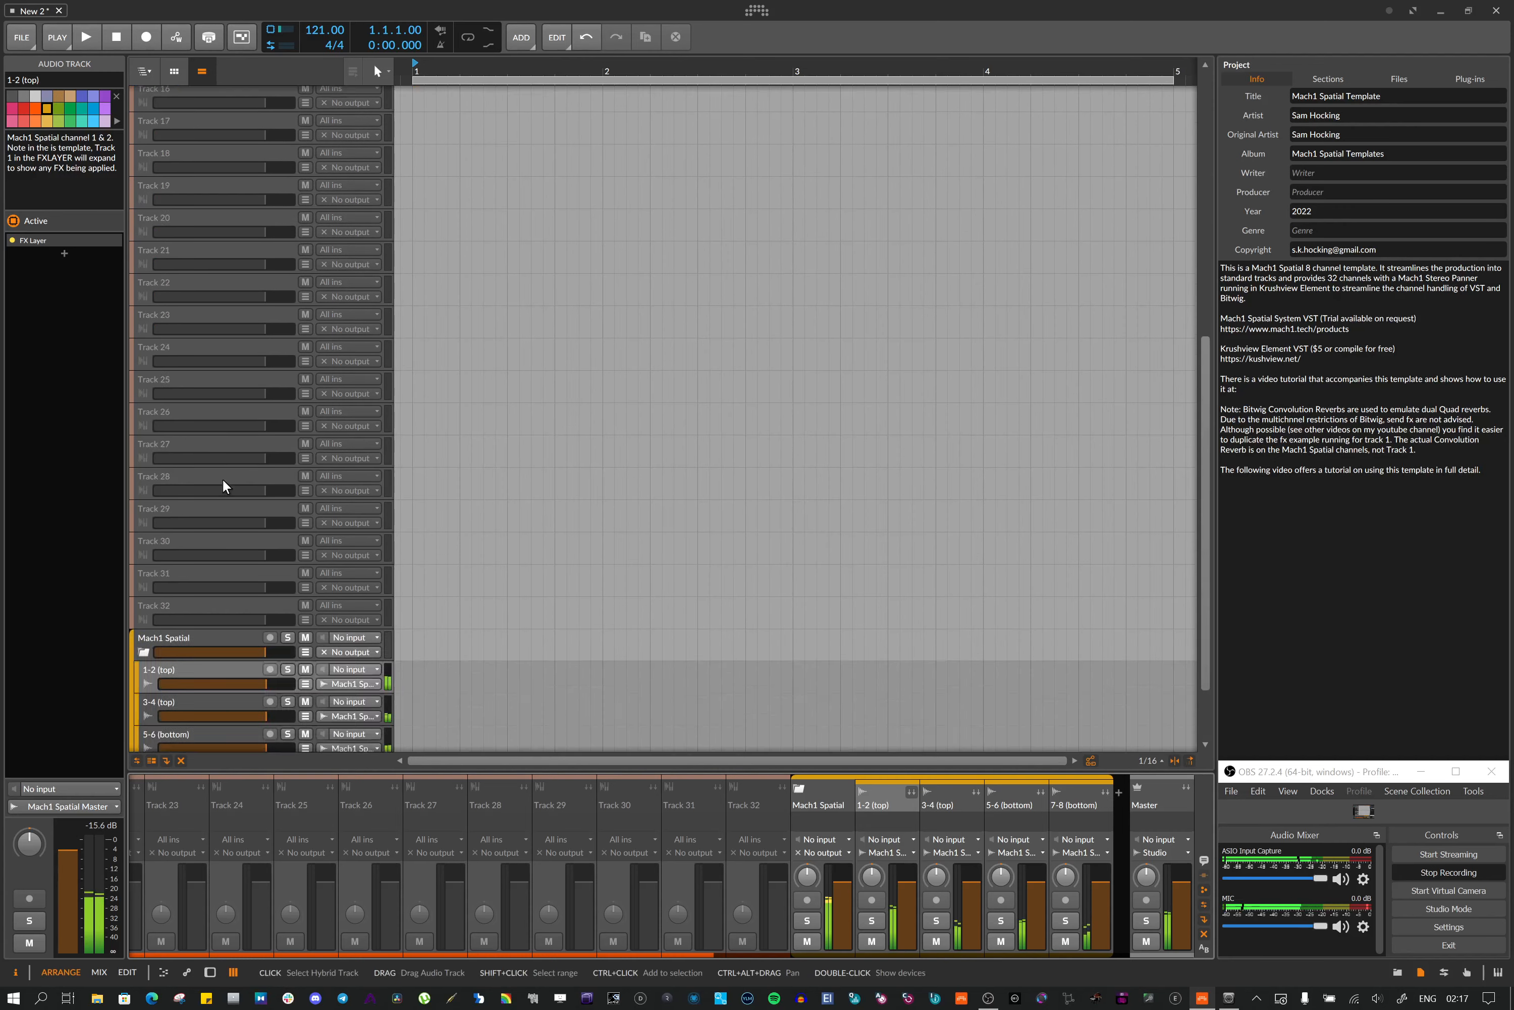
left_click(185, 601)
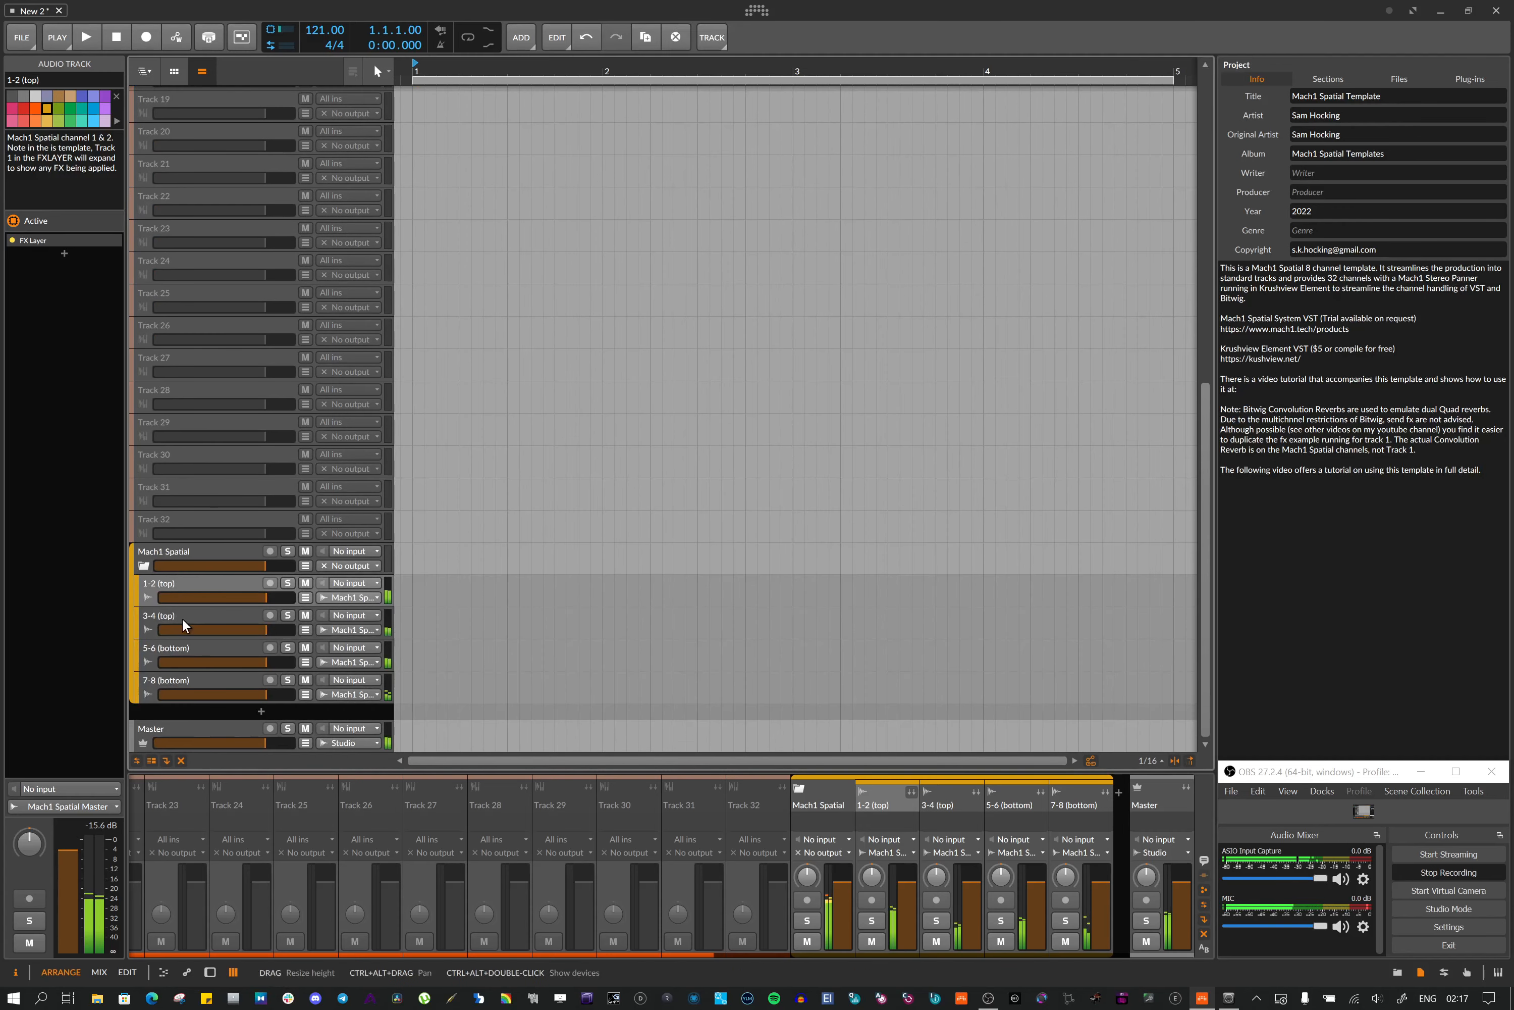
left_click(217, 970)
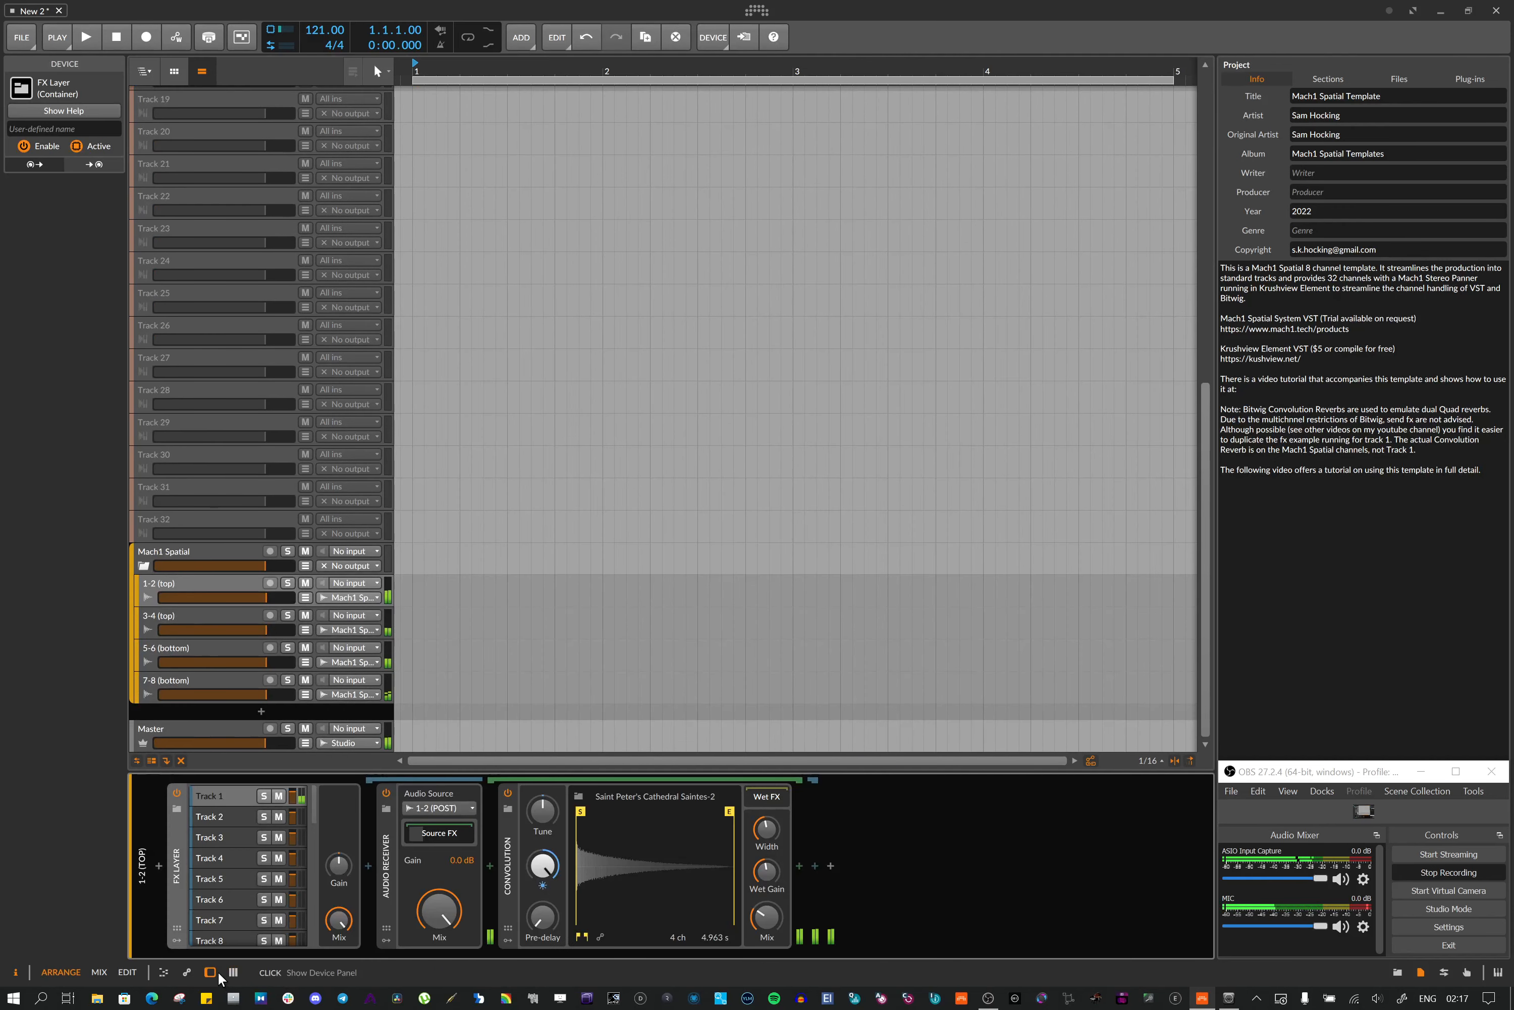
scroll(230, 828, "down", 8)
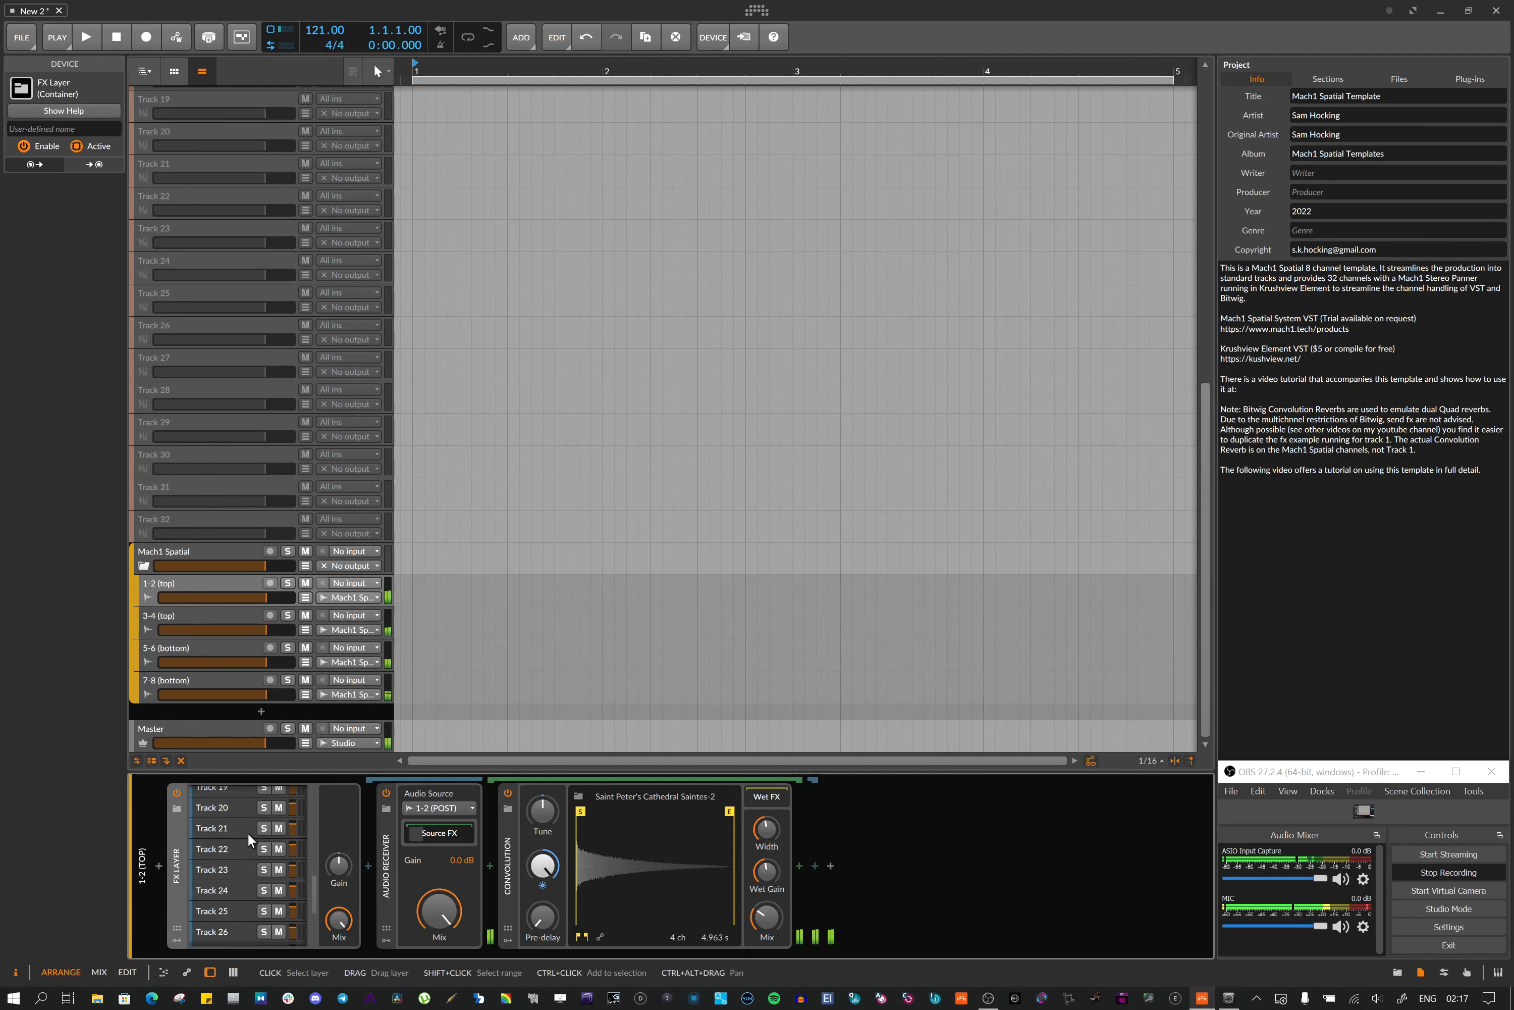
scroll(215, 892, "up", 8)
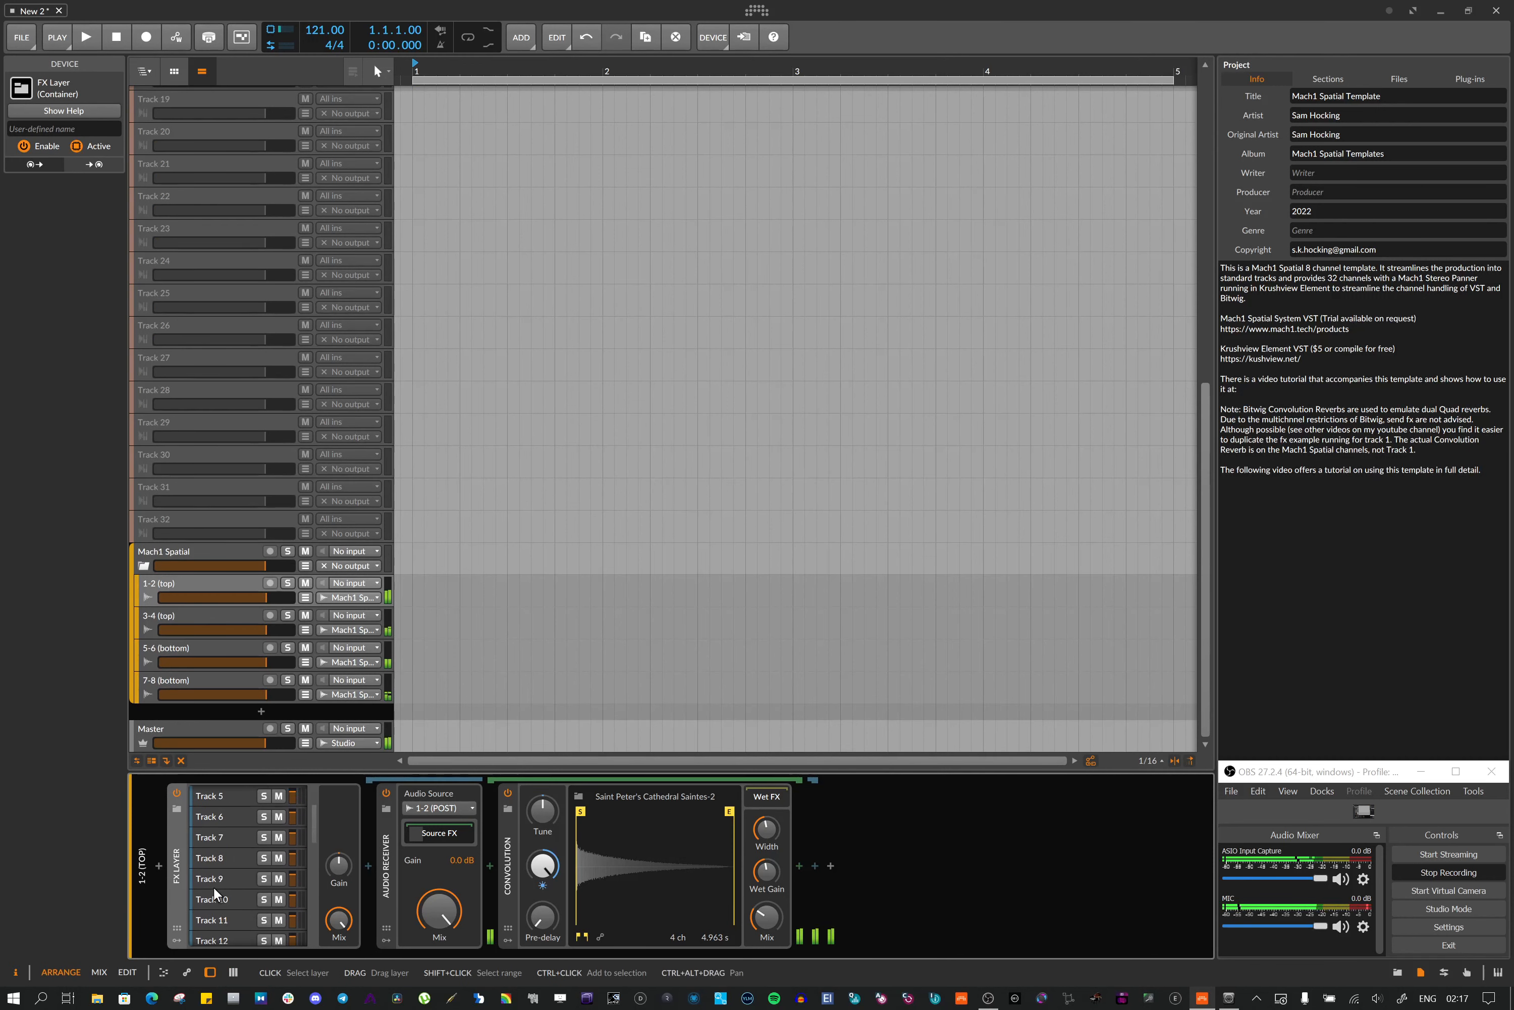